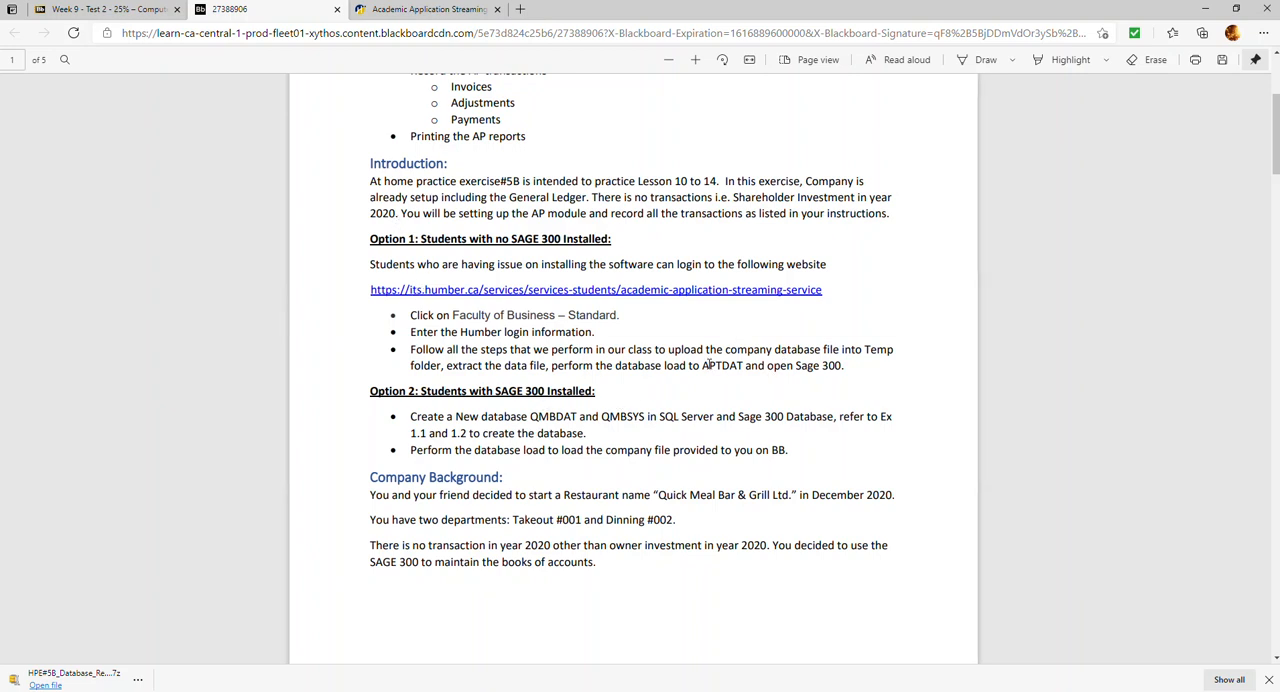
Review the two database setup options, APTDAT for streaming and QMBDAT/QMBSYS for installed Sage 300, and the company background
drag(701, 367, 740, 371)
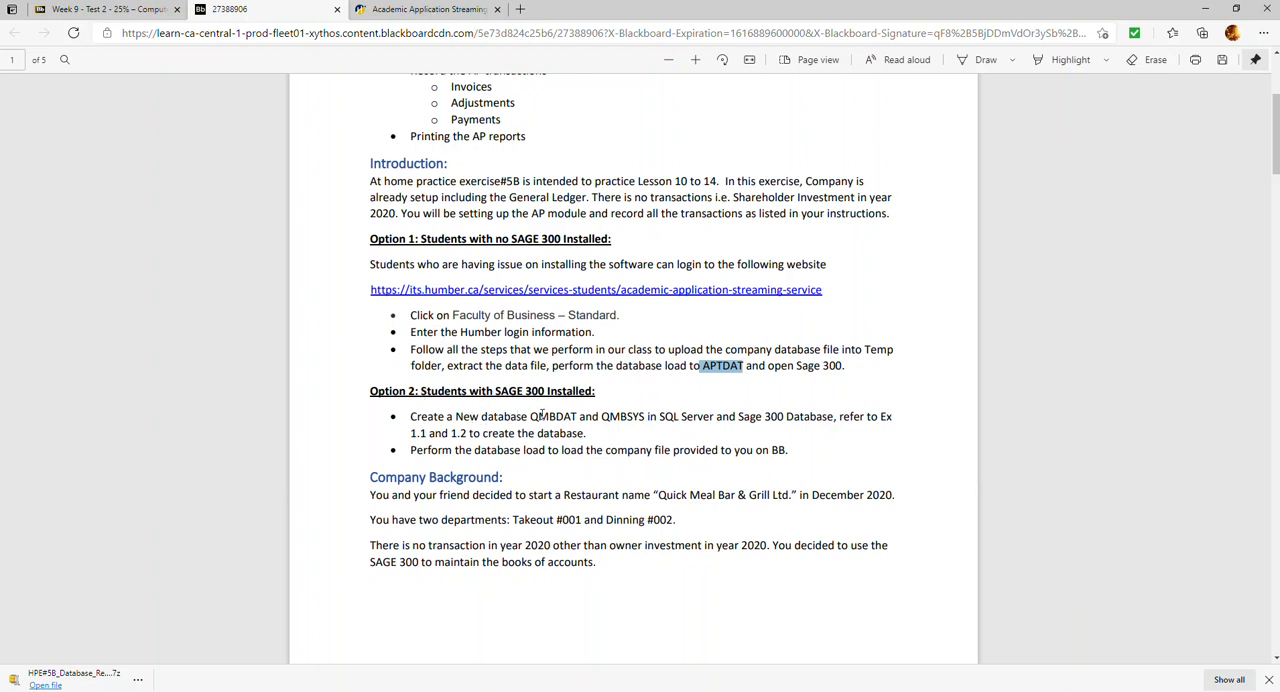
drag(533, 416, 578, 416)
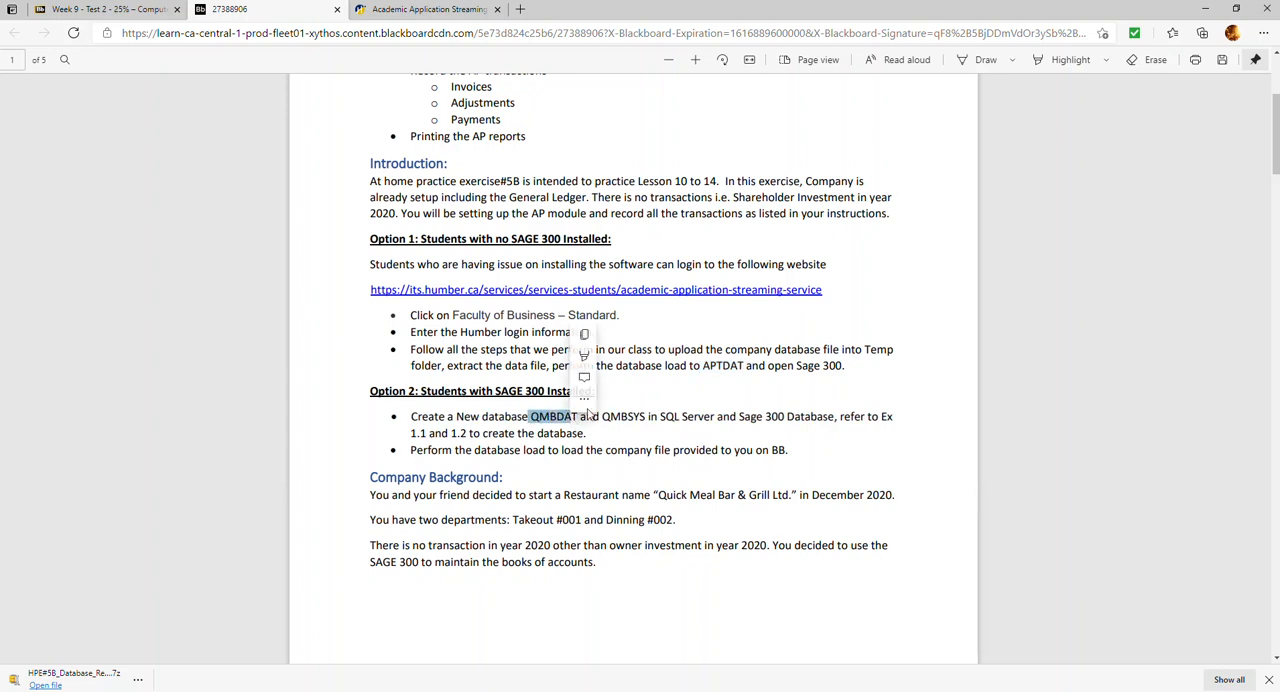
click(645, 420)
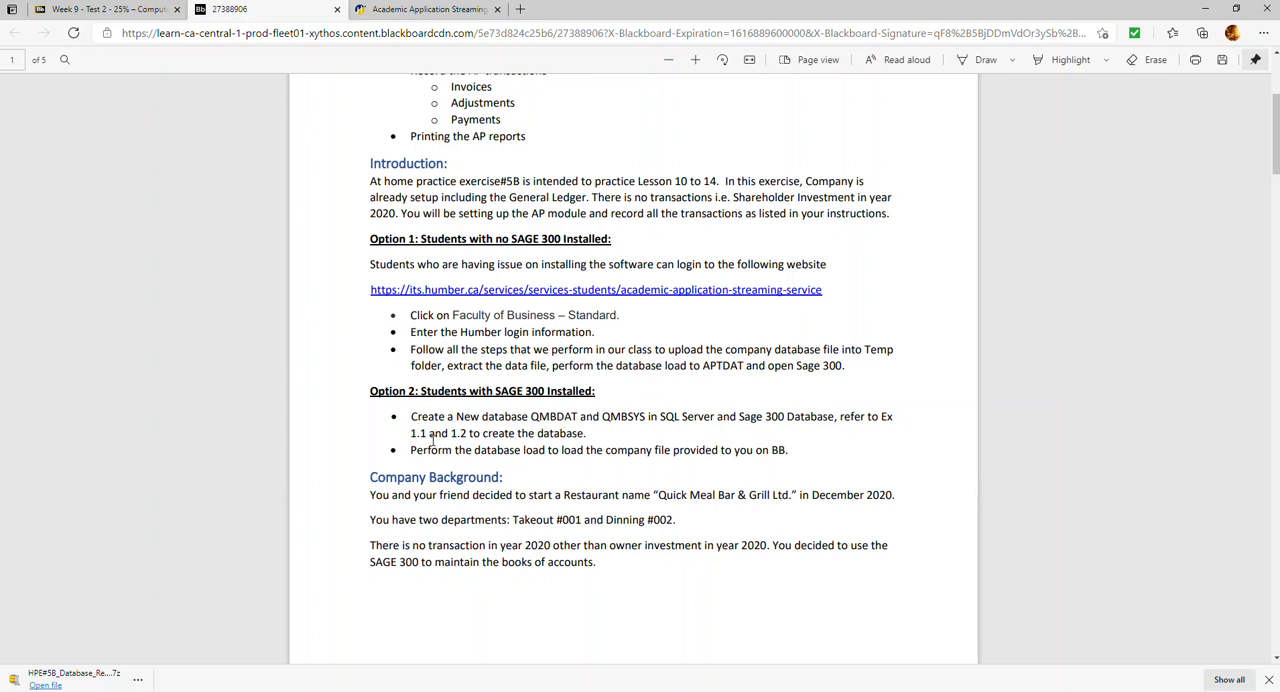
drag(409, 417, 785, 444)
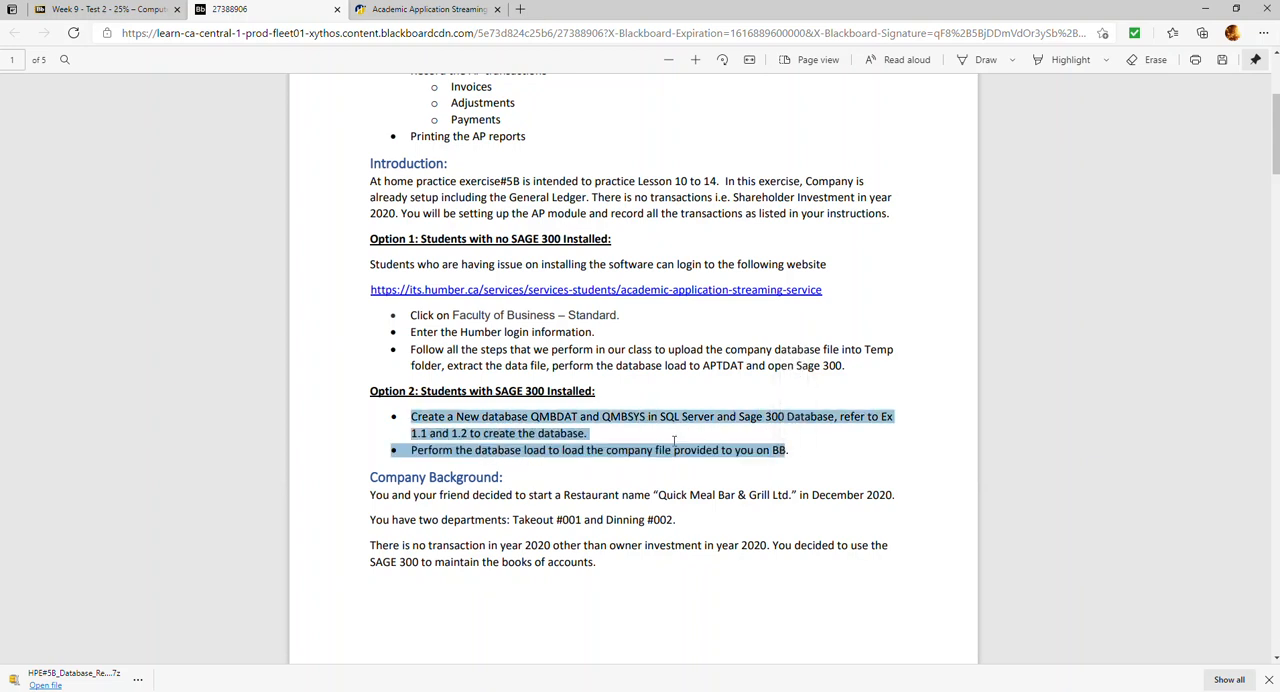
scroll(513, 462, down, 4)
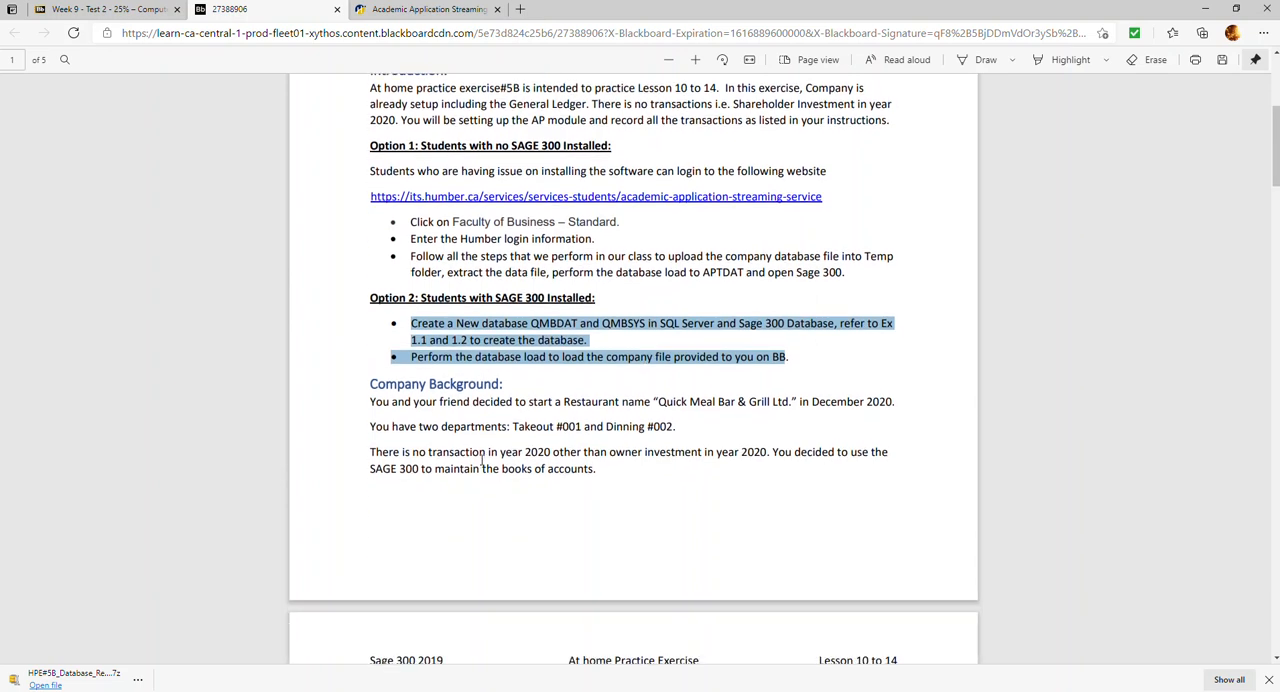
scroll(547, 390, down, 3)
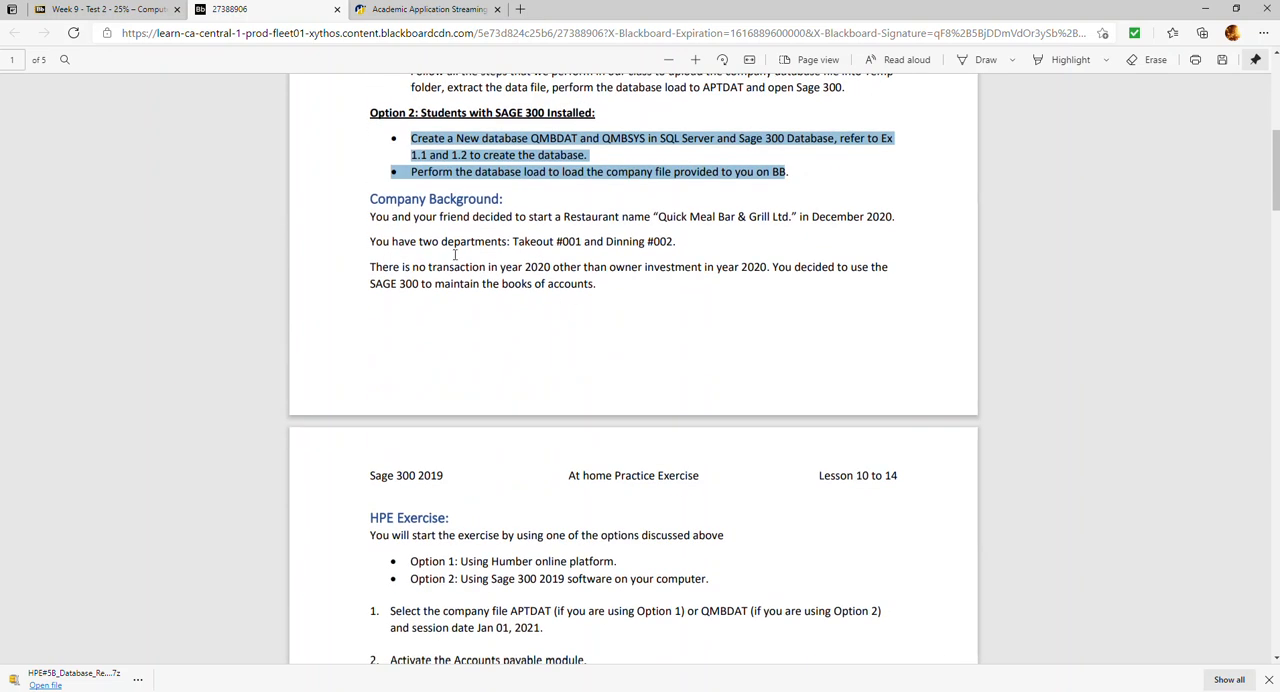
Read exercise items 1 to 11 on Accounts Payable options, account sets, codes, terms, vendor groups, suppliers and January transactions
scroll(413, 270, down, 5)
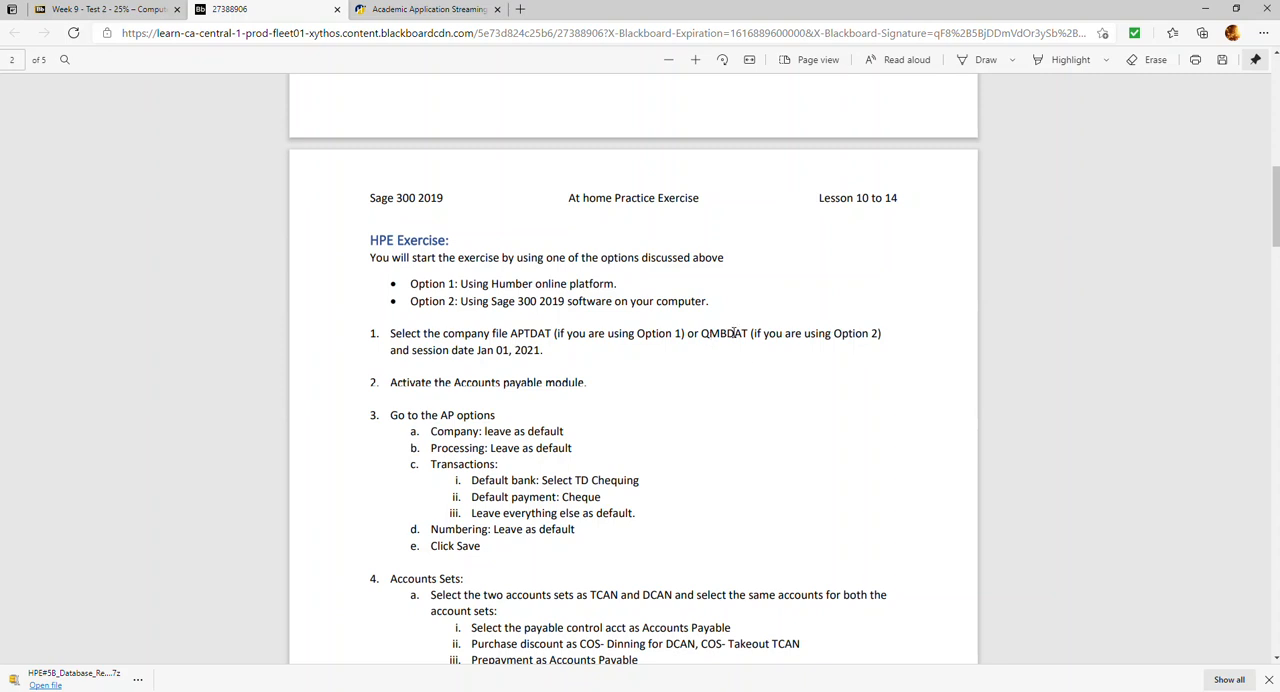
scroll(548, 412, down, 2)
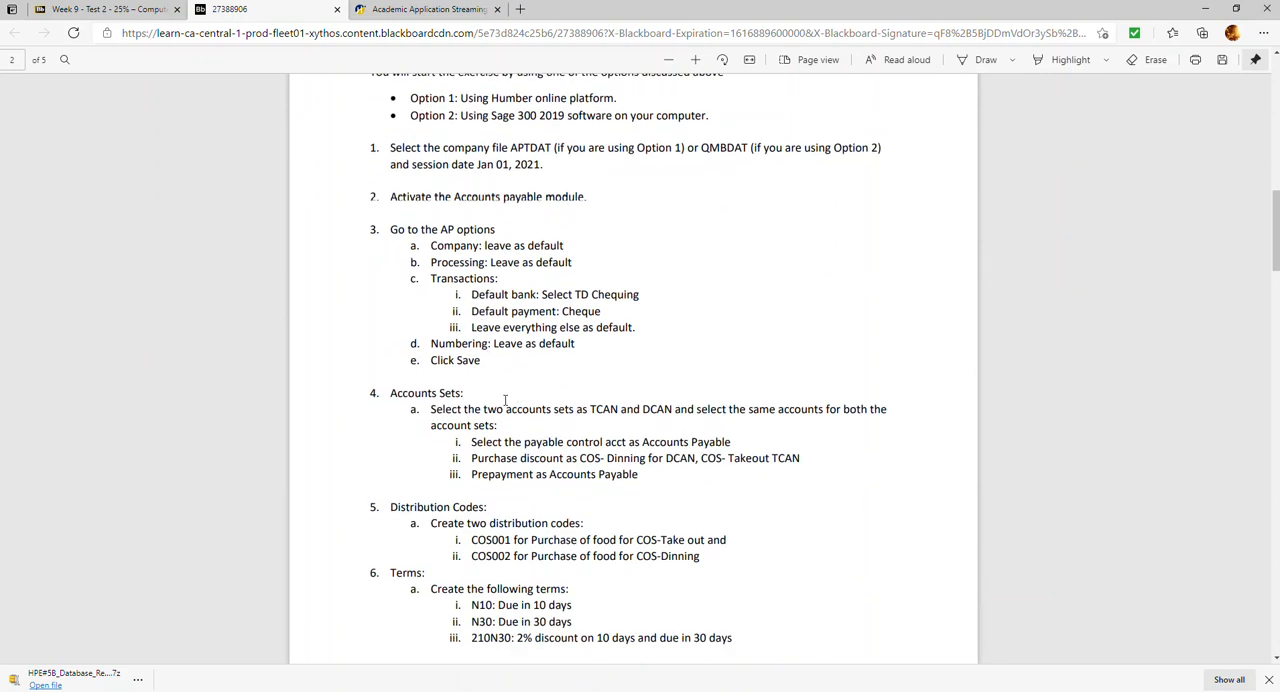
scroll(510, 308, down, 3)
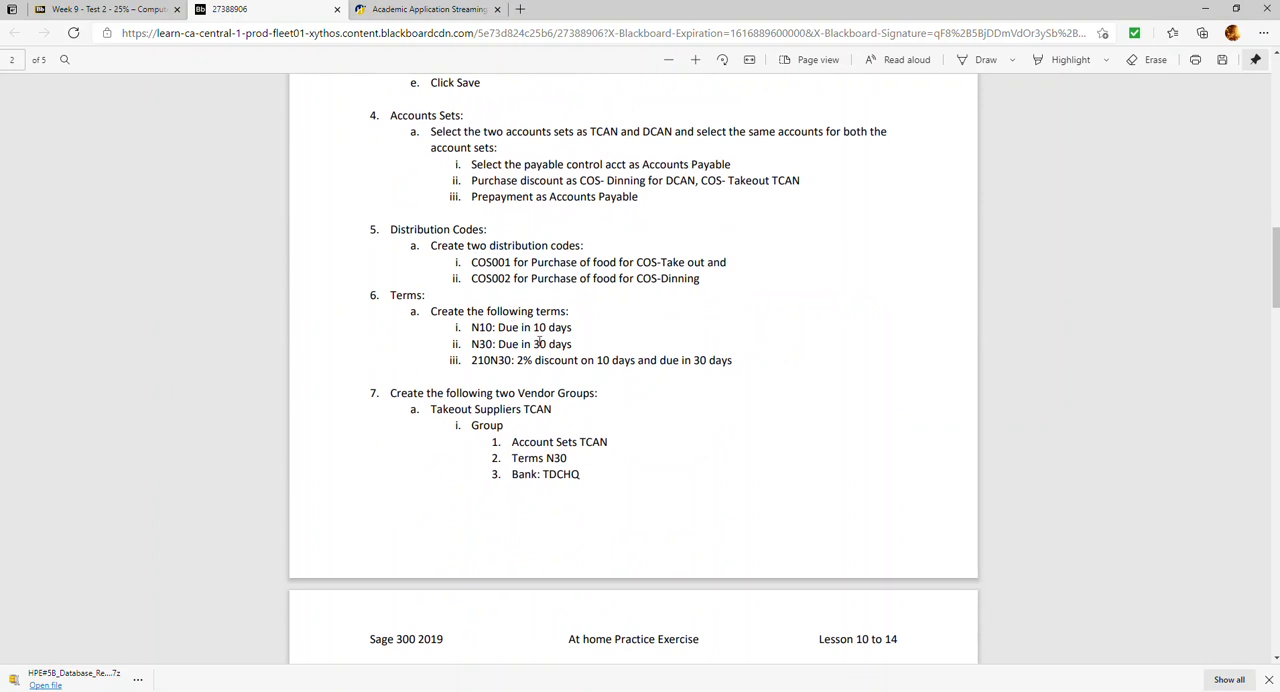
scroll(525, 445, down, 3)
scroll(526, 438, down, 1)
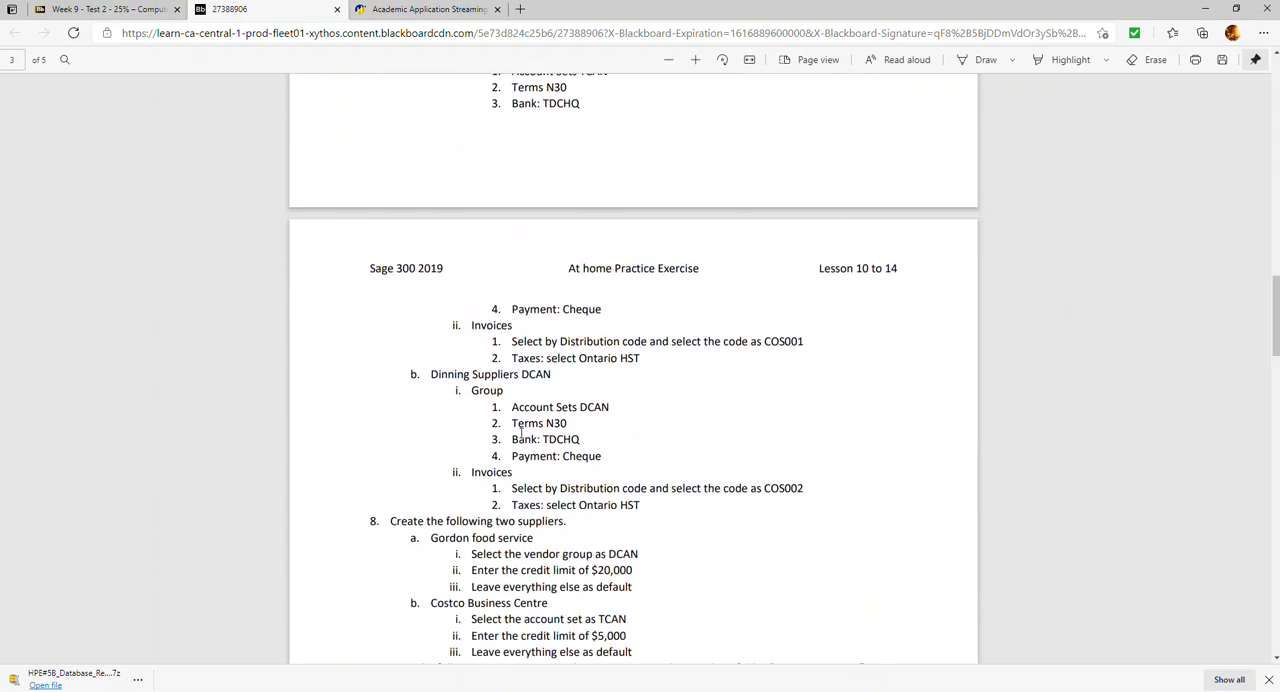
scroll(588, 395, down, 3)
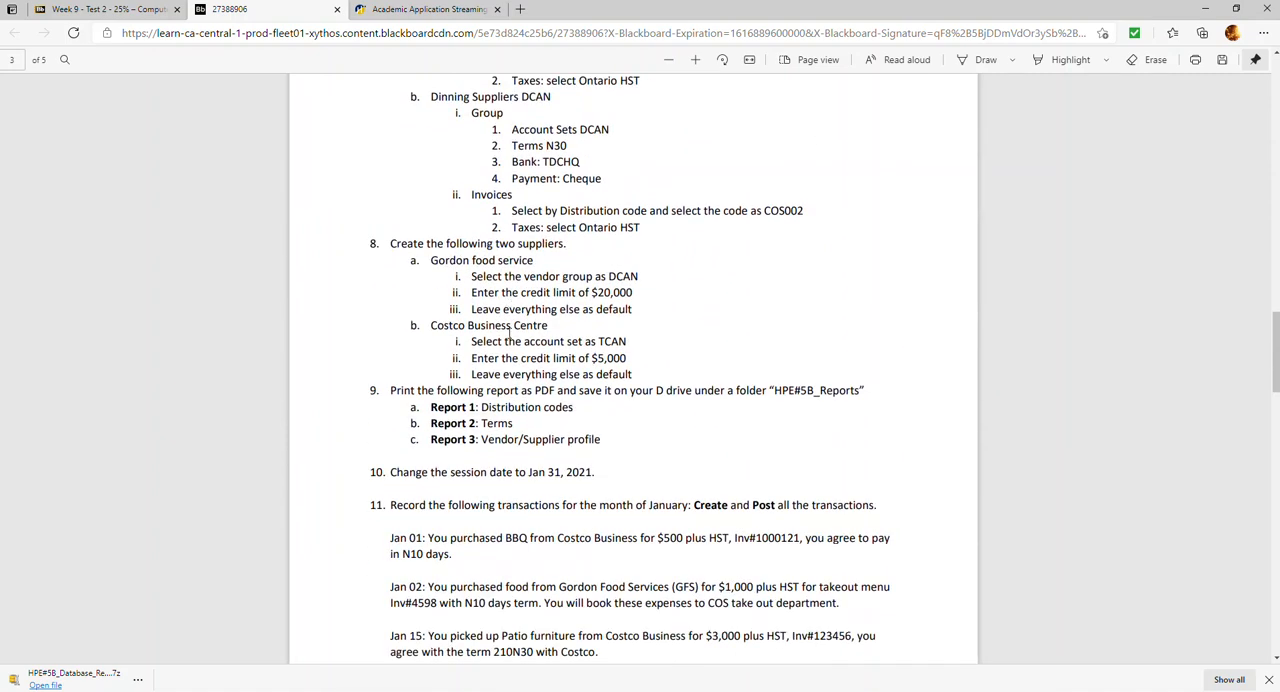
scroll(496, 357, down, 1)
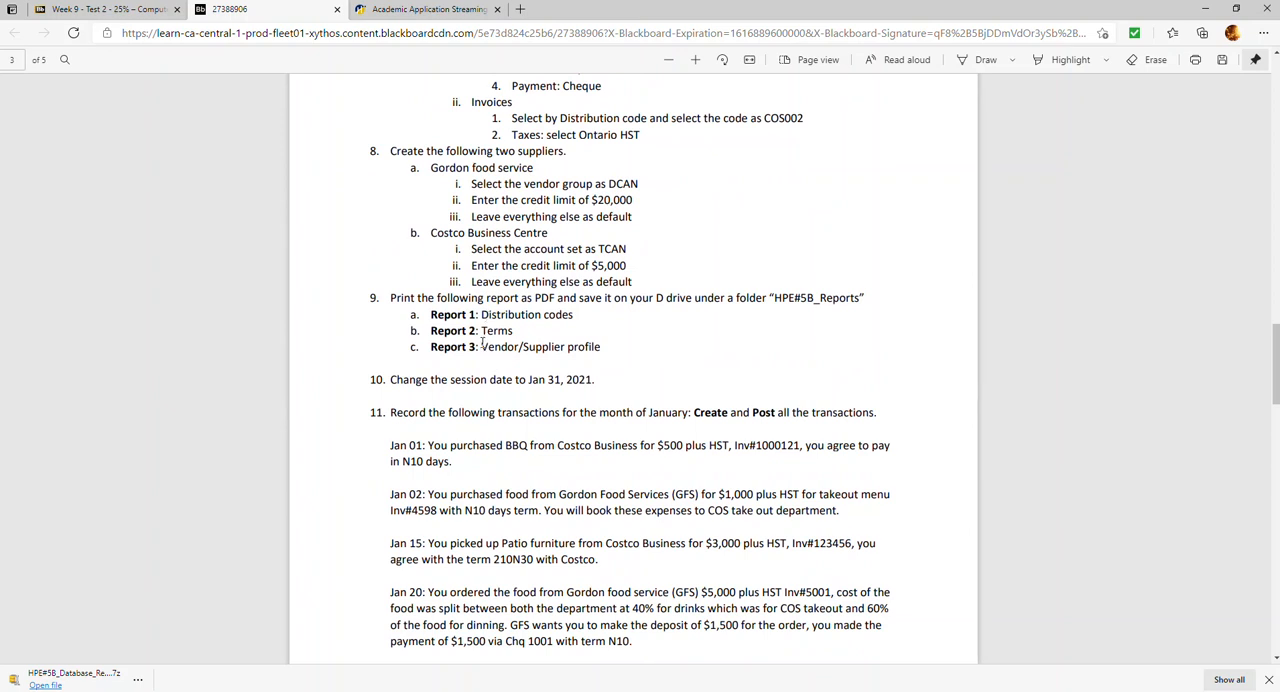
scroll(488, 350, down, 1)
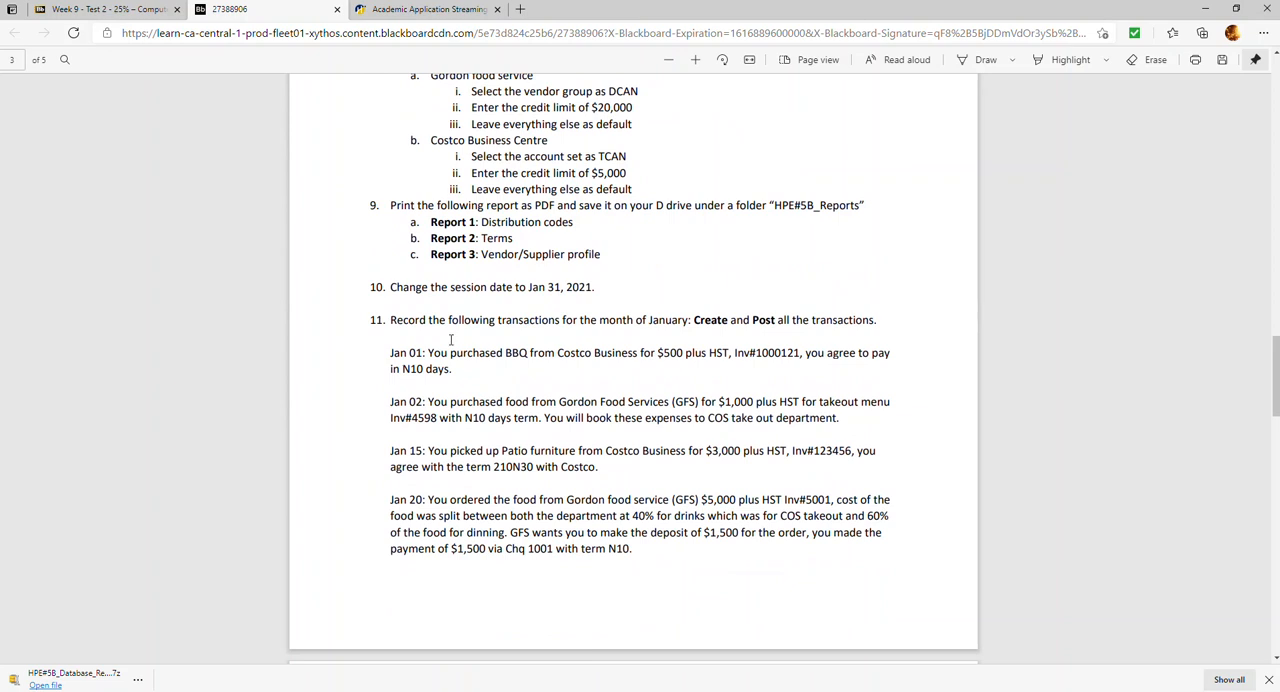
Read the remaining January transactions and payment items 12 to 15, marking the instruction to hold payment for Inv#4598
scroll(497, 330, down, 4)
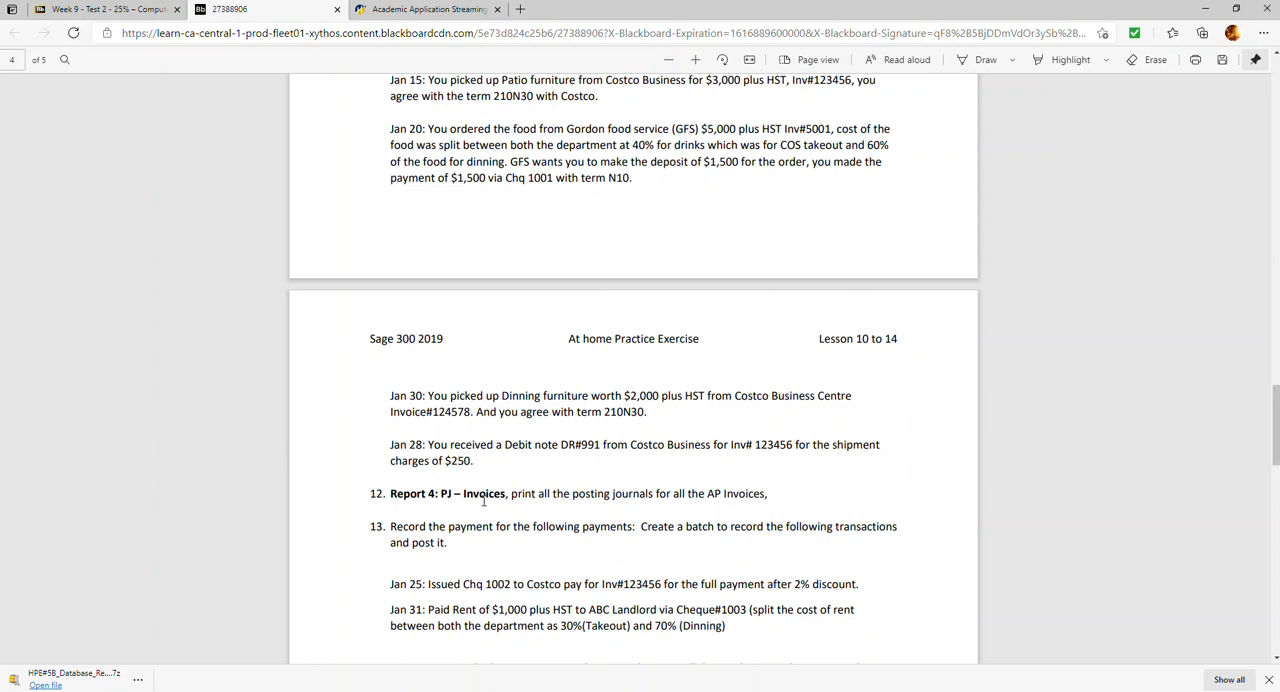
scroll(486, 488, down, 2)
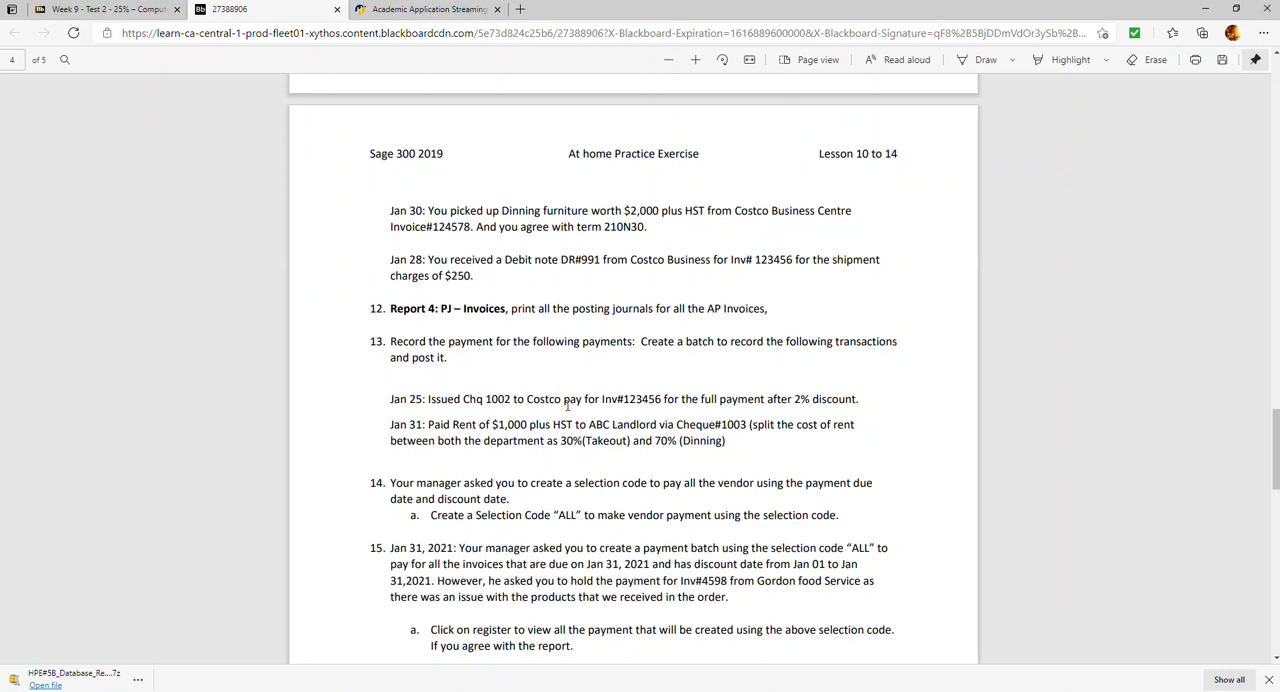
scroll(567, 400, down, 1)
scroll(369, 383, down, 2)
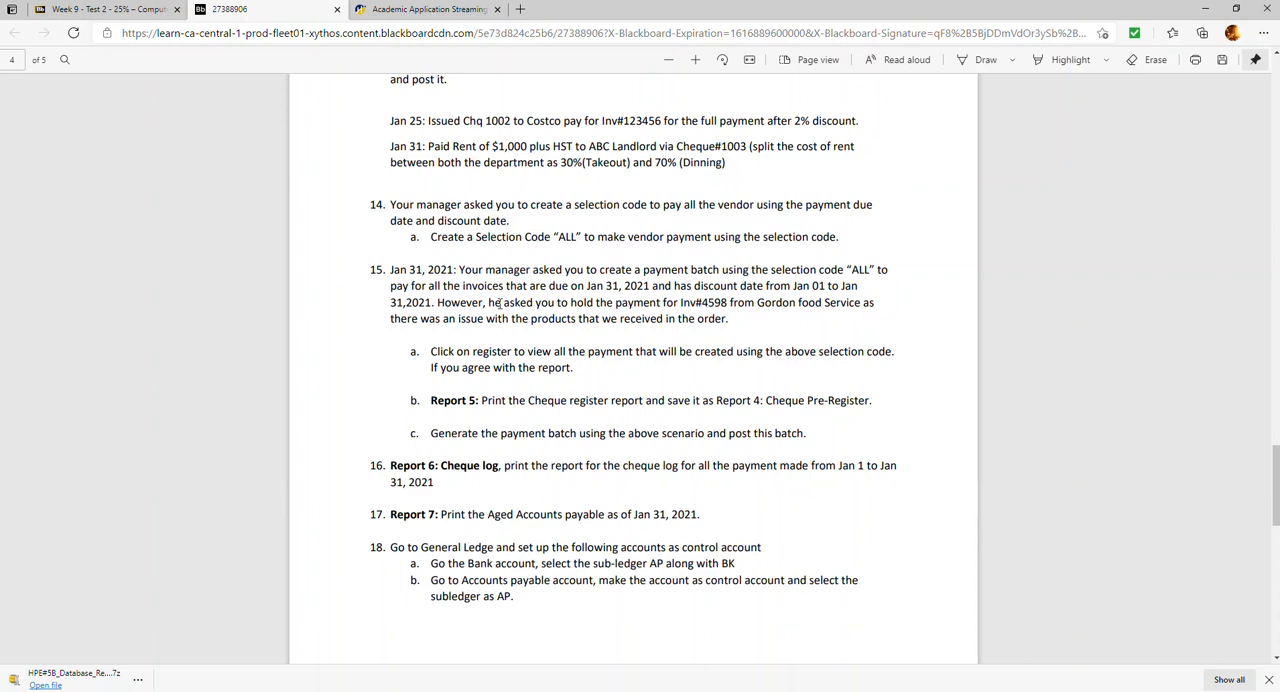
drag(437, 305, 731, 318)
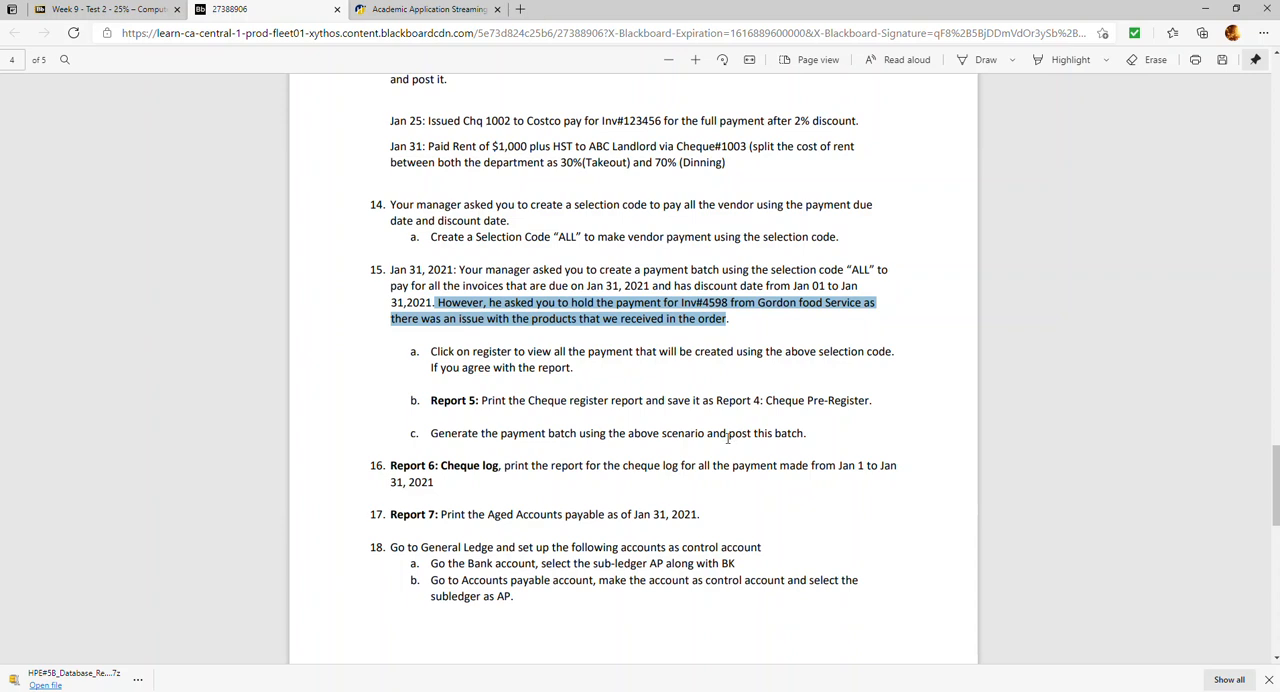
Read items 16 to 24 on reports, General Ledger control accounts, batch posting and backup, marking the key instructions
scroll(680, 415, down, 3)
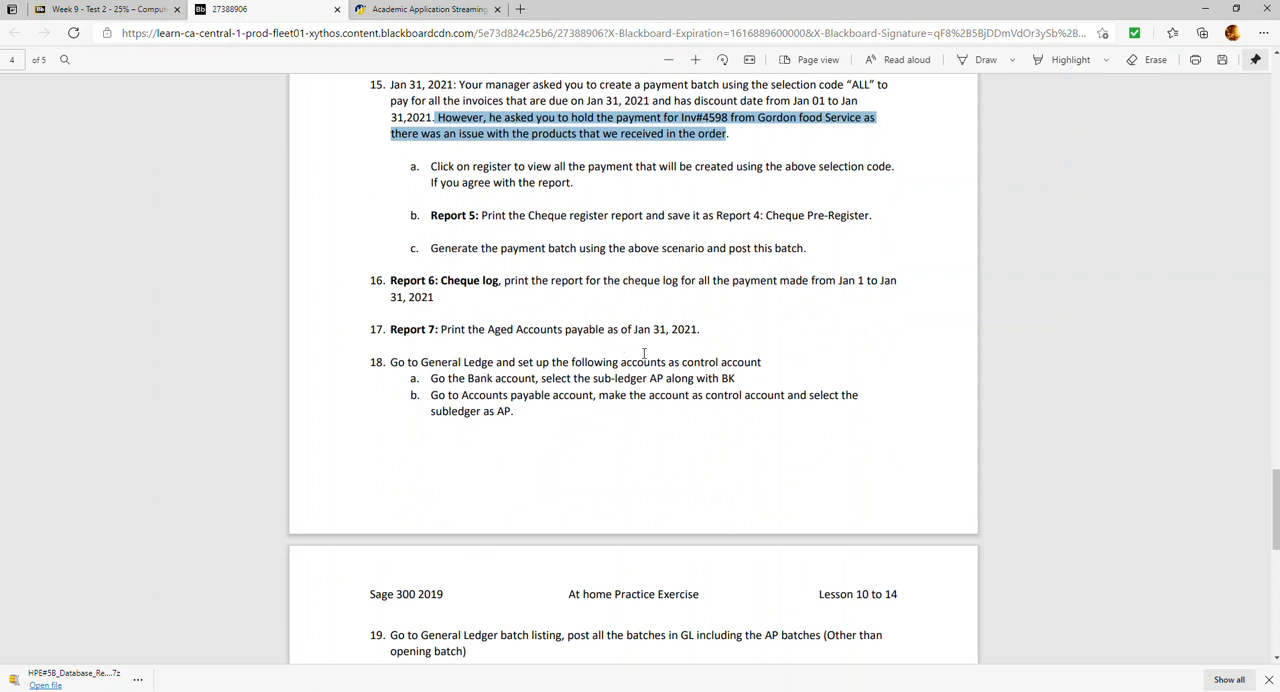
scroll(415, 370, down, 2)
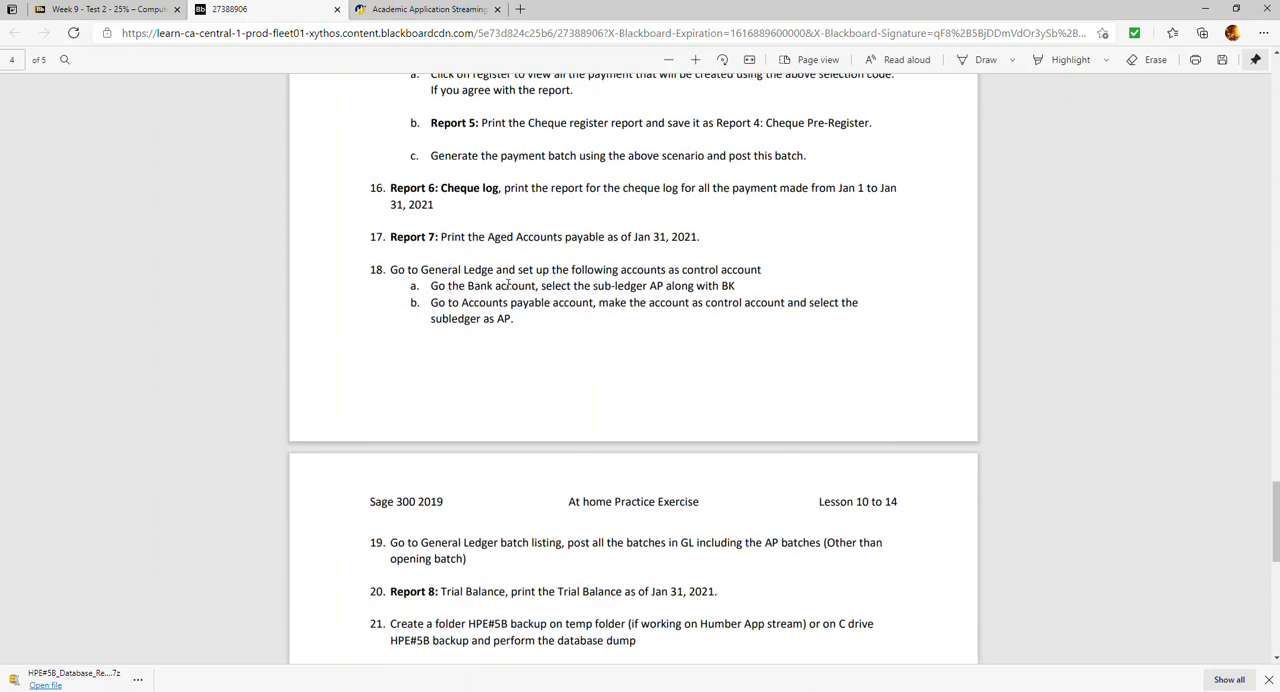
drag(461, 285, 663, 287)
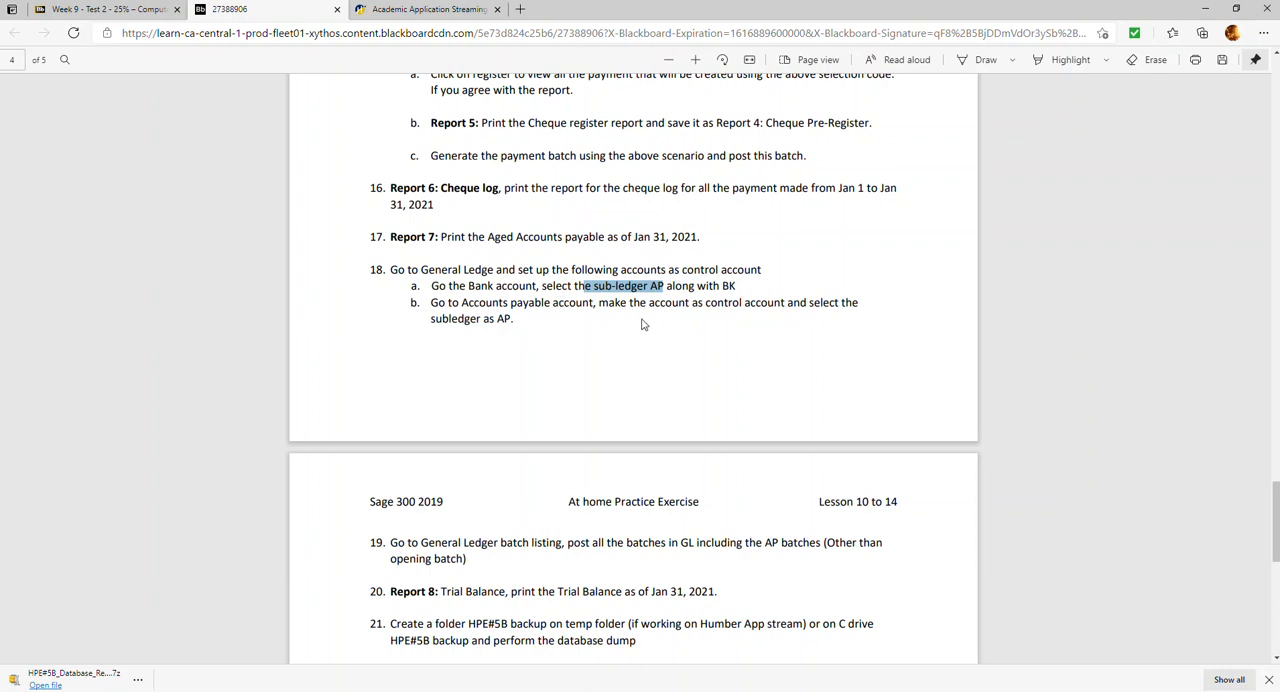
scroll(545, 500, down, 1)
scroll(545, 485, down, 2)
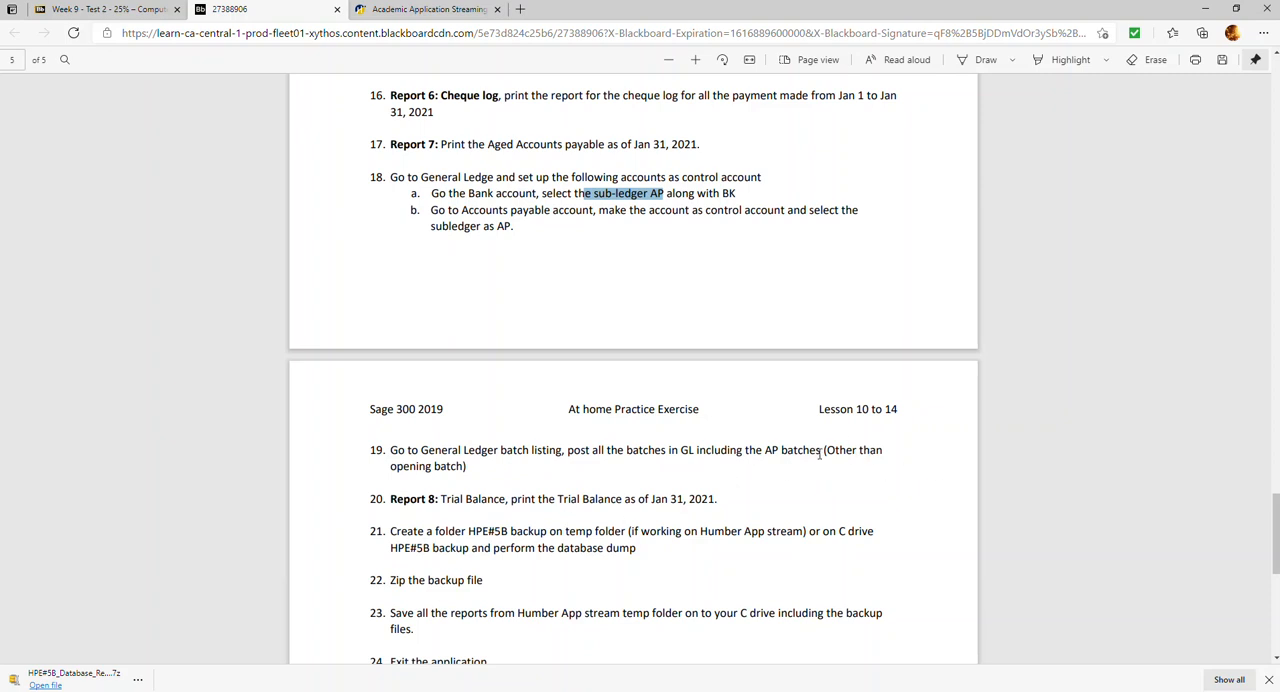
drag(825, 457, 856, 457)
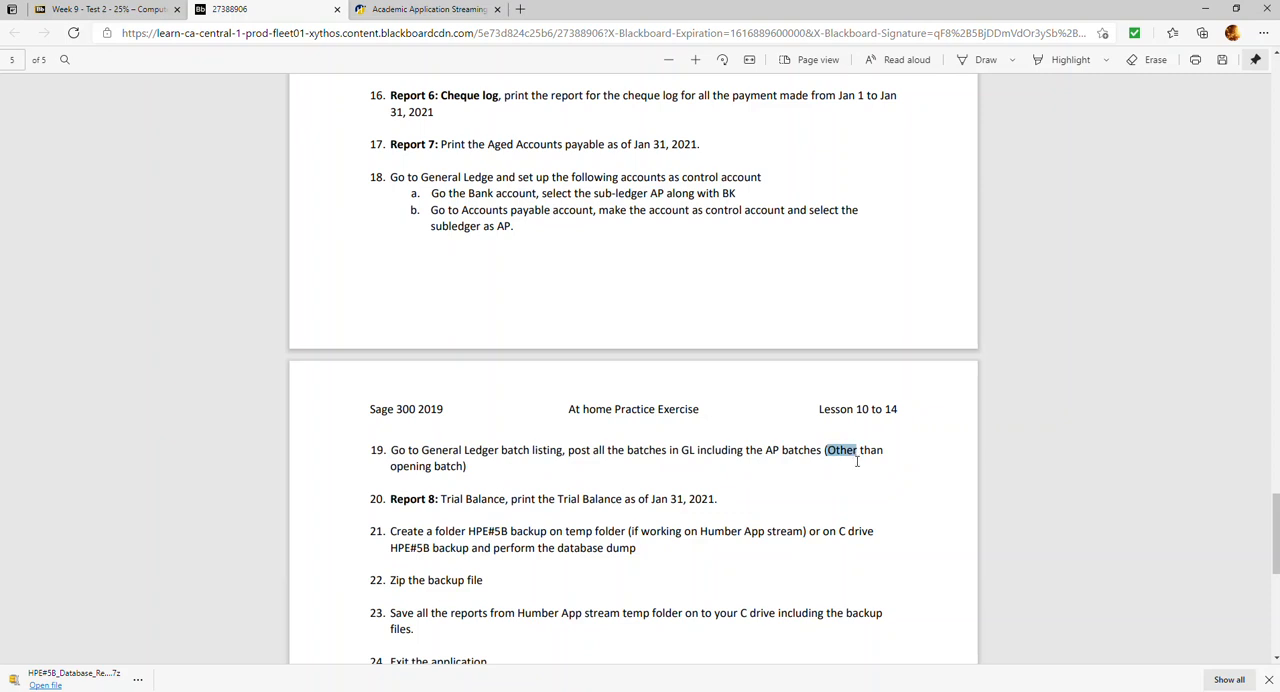
drag(857, 468, 473, 469)
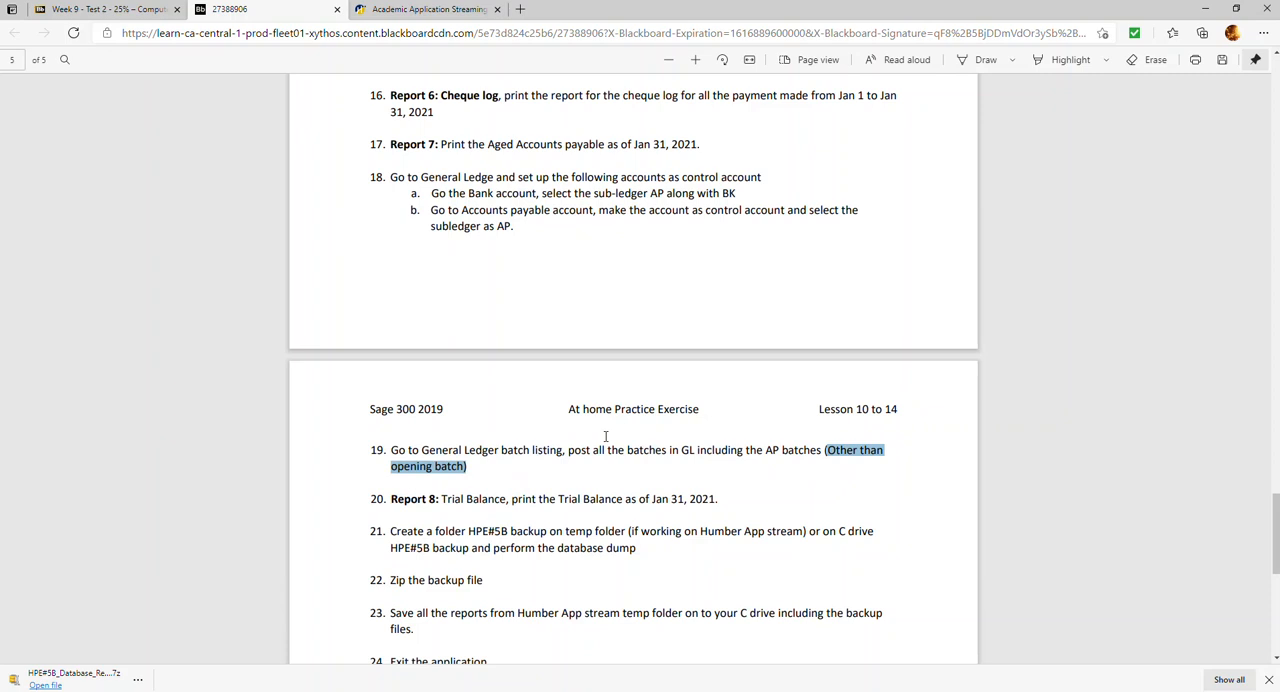
scroll(600, 540, down, 2)
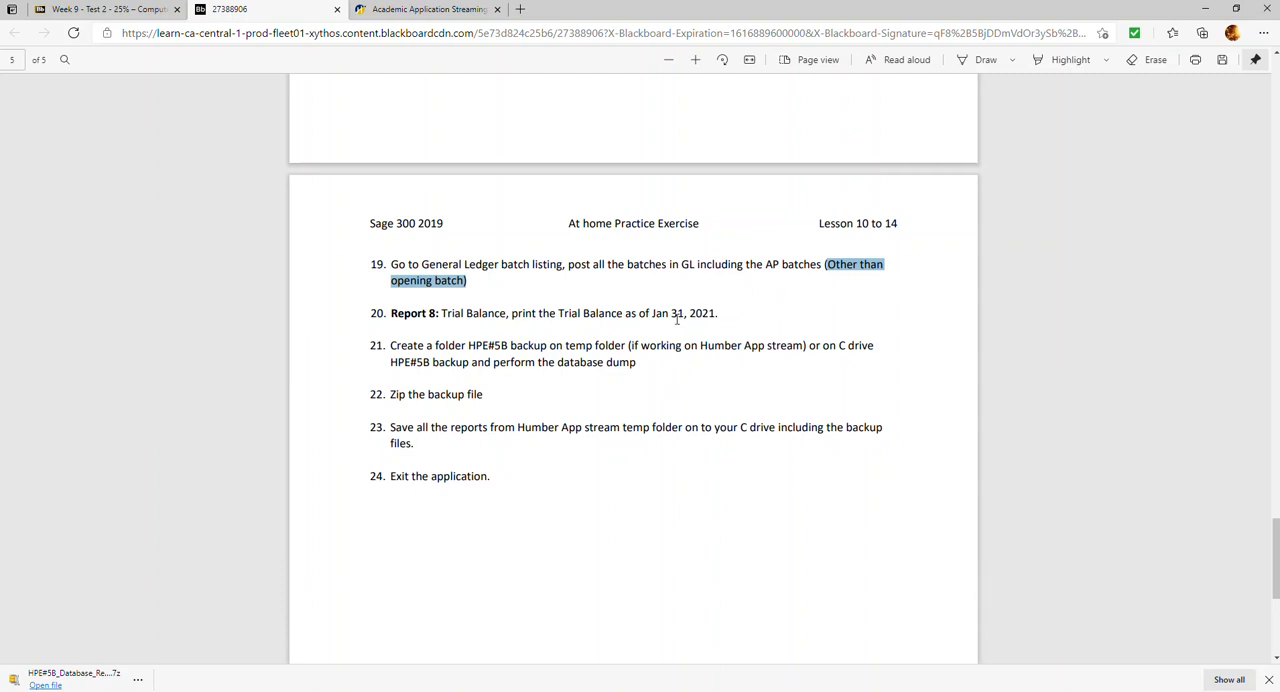
drag(392, 345, 640, 362)
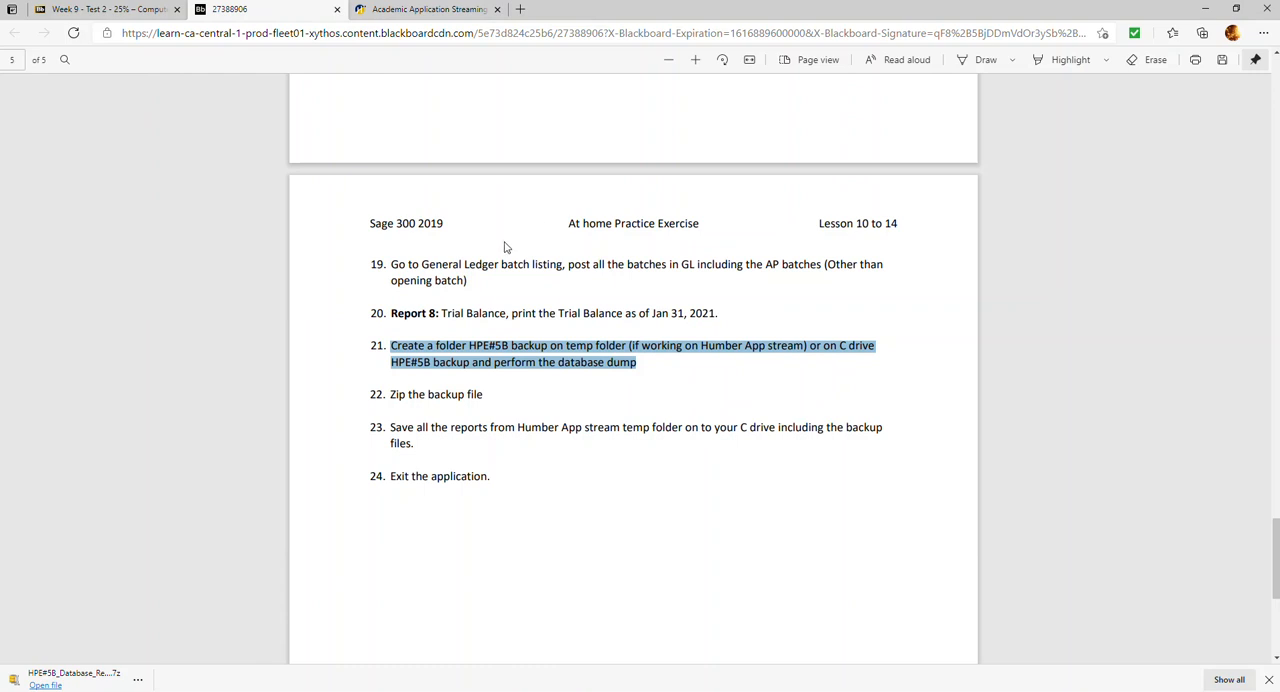
scroll(506, 246, up, 3)
Launch a Sage 300 2019 session through the Faculty of Business Standard link on Humber's application streaming page
click(126, 9)
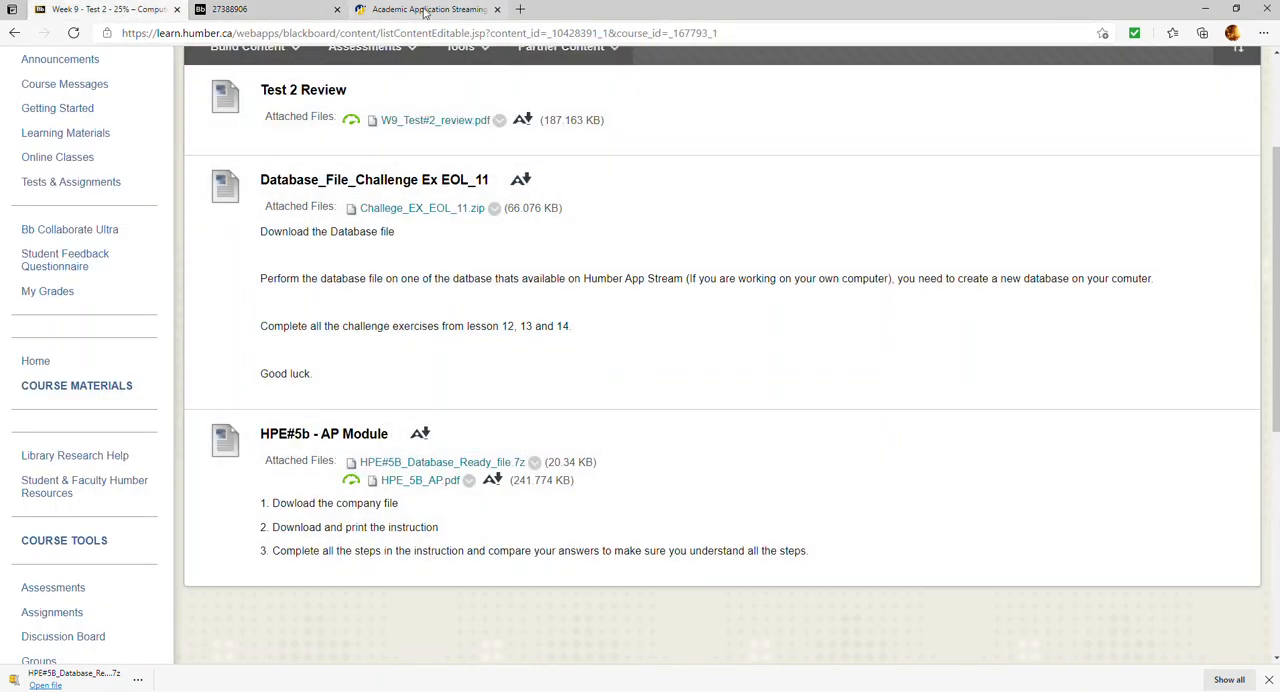
click(425, 10)
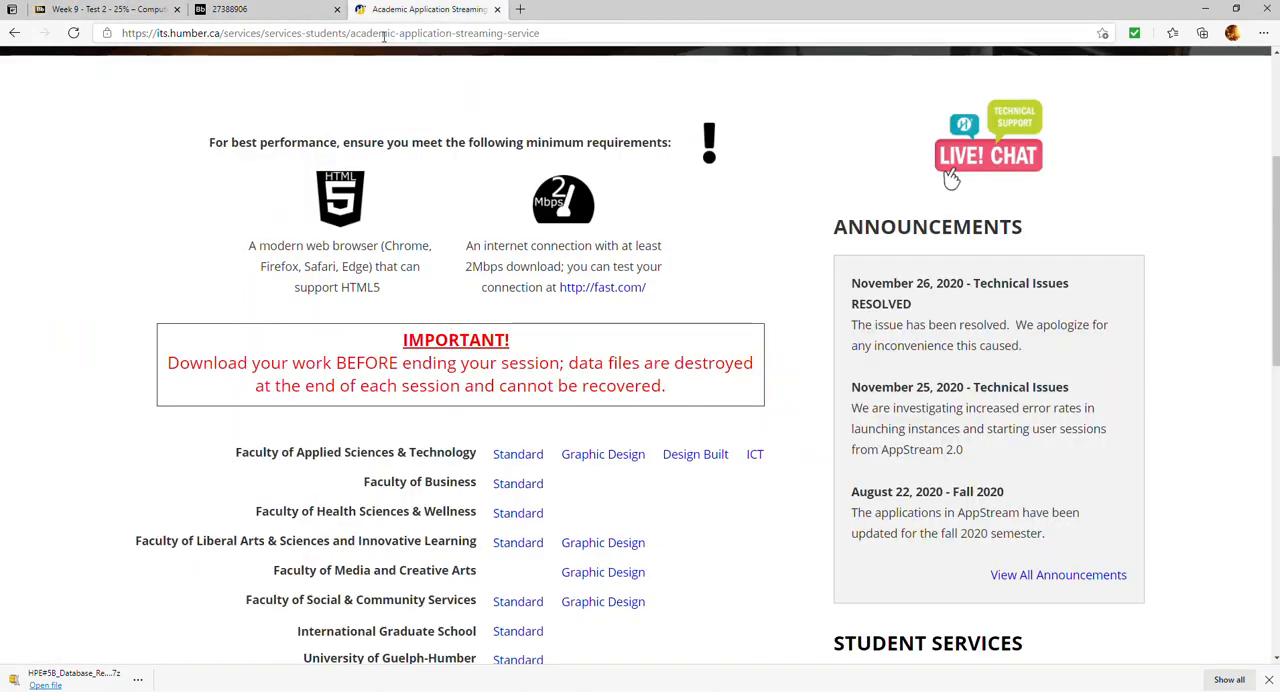
scroll(531, 374, down, 1)
click(518, 394)
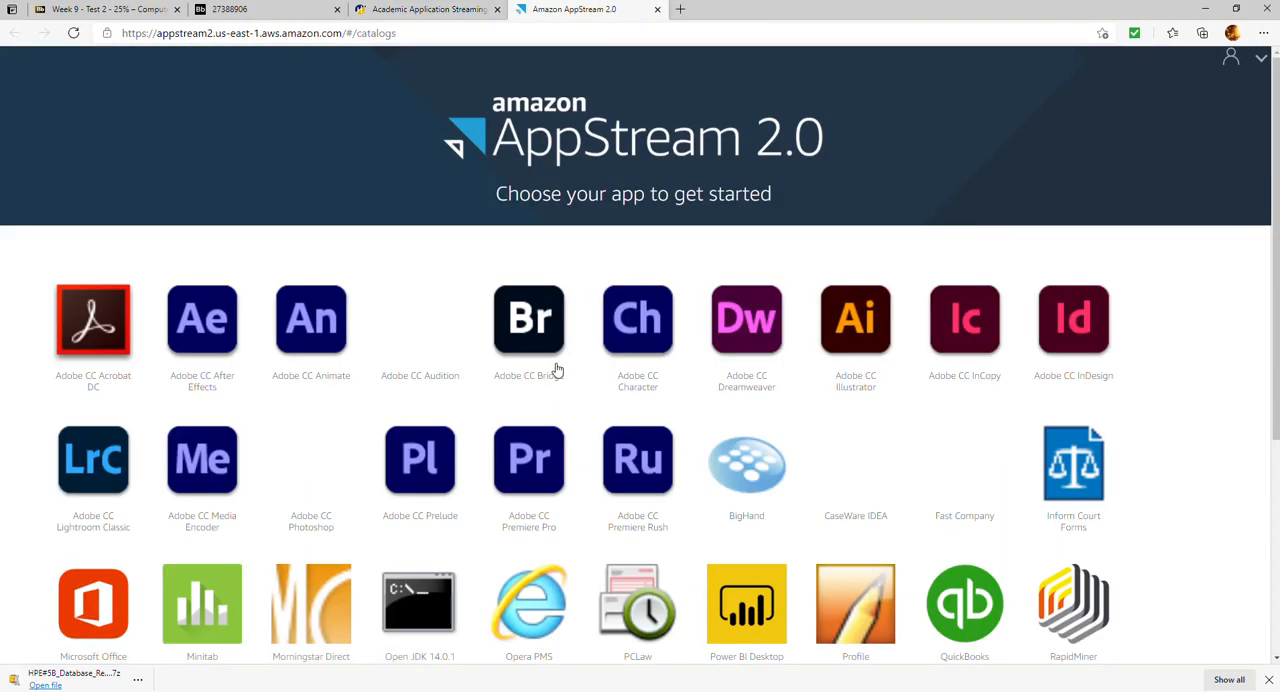
scroll(274, 514, down, 2)
click(128, 588)
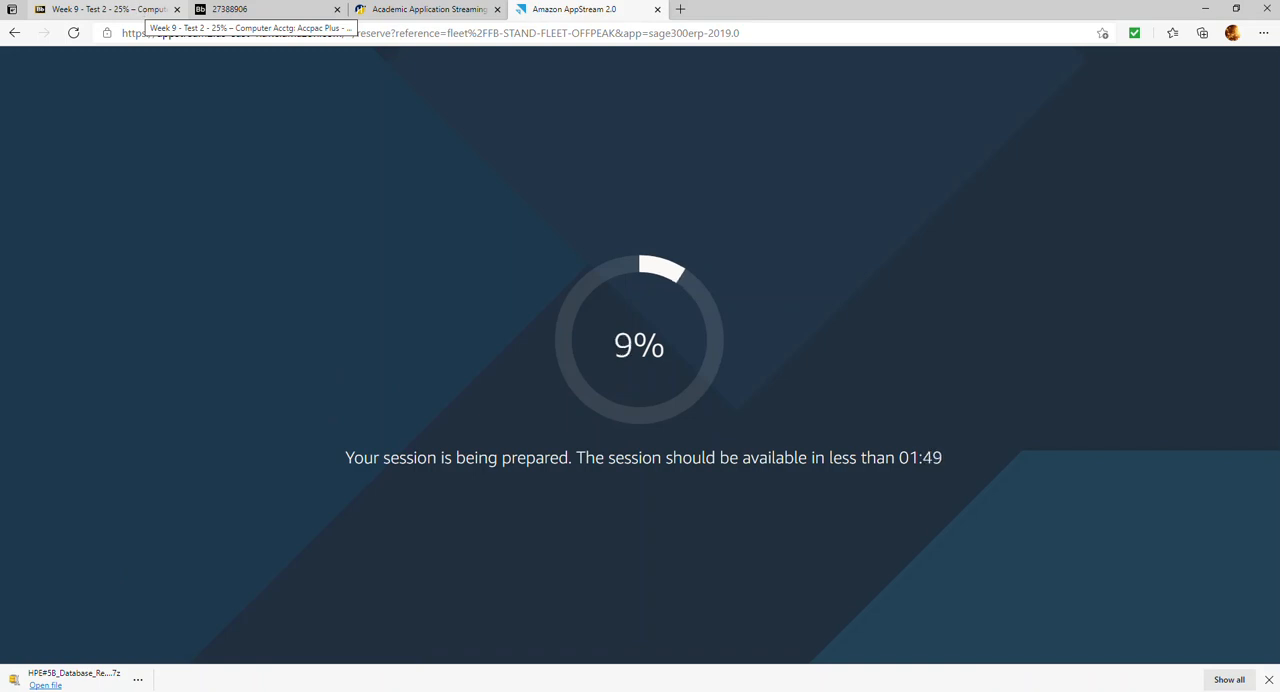
click(146, 10)
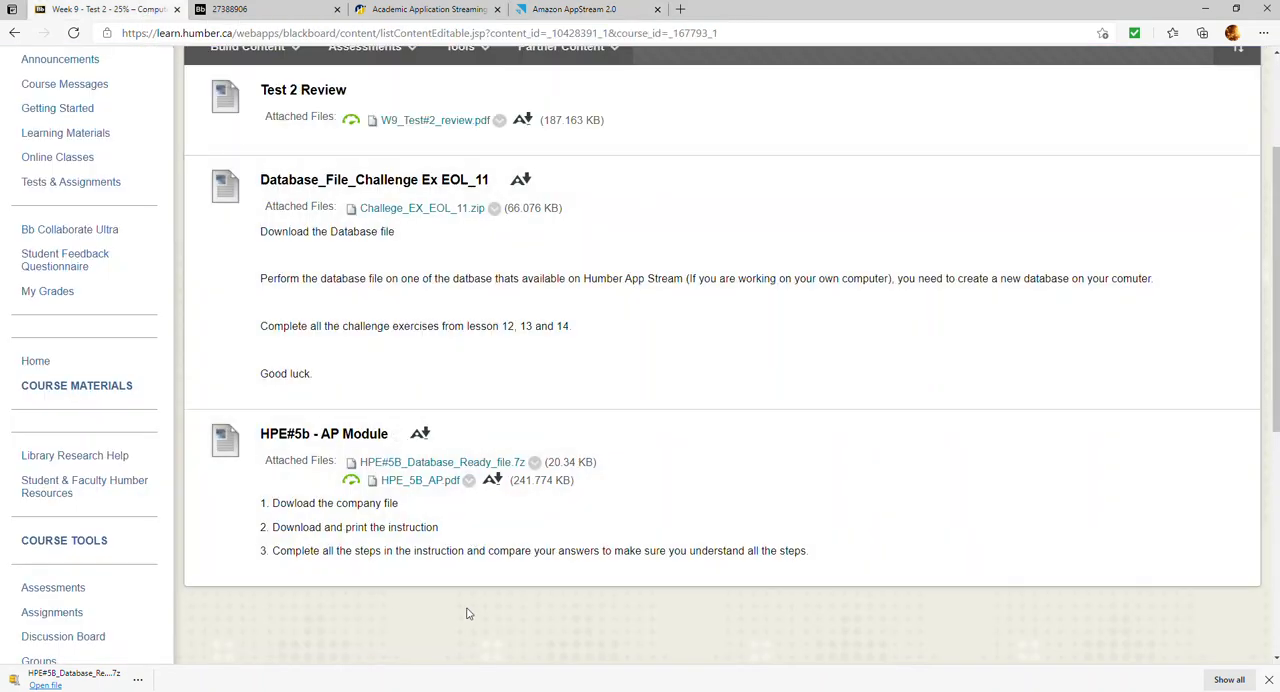
click(619, 11)
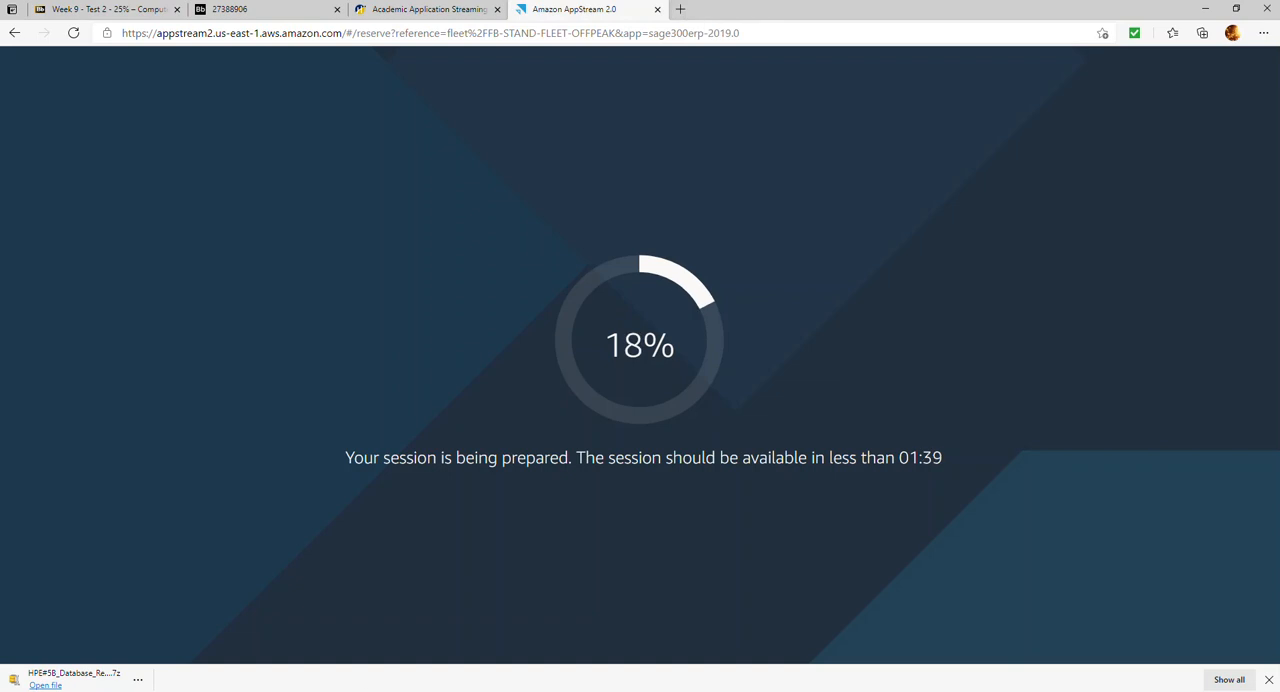
Switch to File Explorer and create a folder named HPE#5B_Reports&Backups on the Desktop
mouse_move(343, 660)
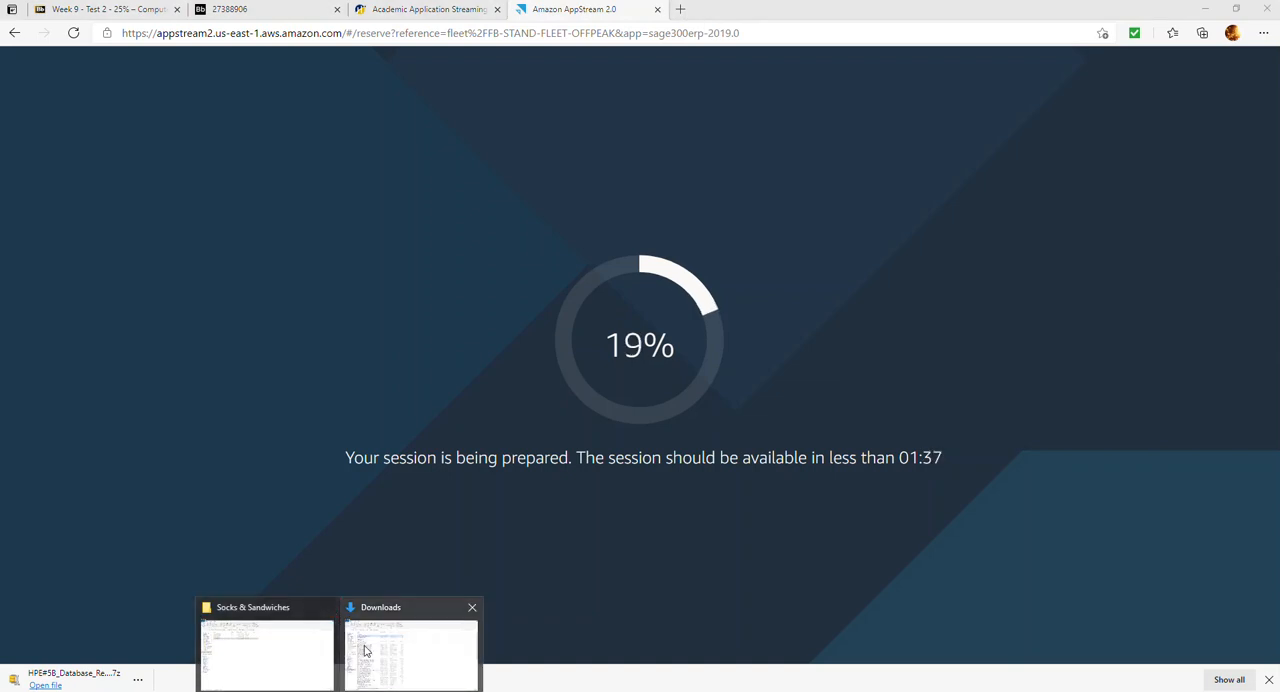
click(362, 651)
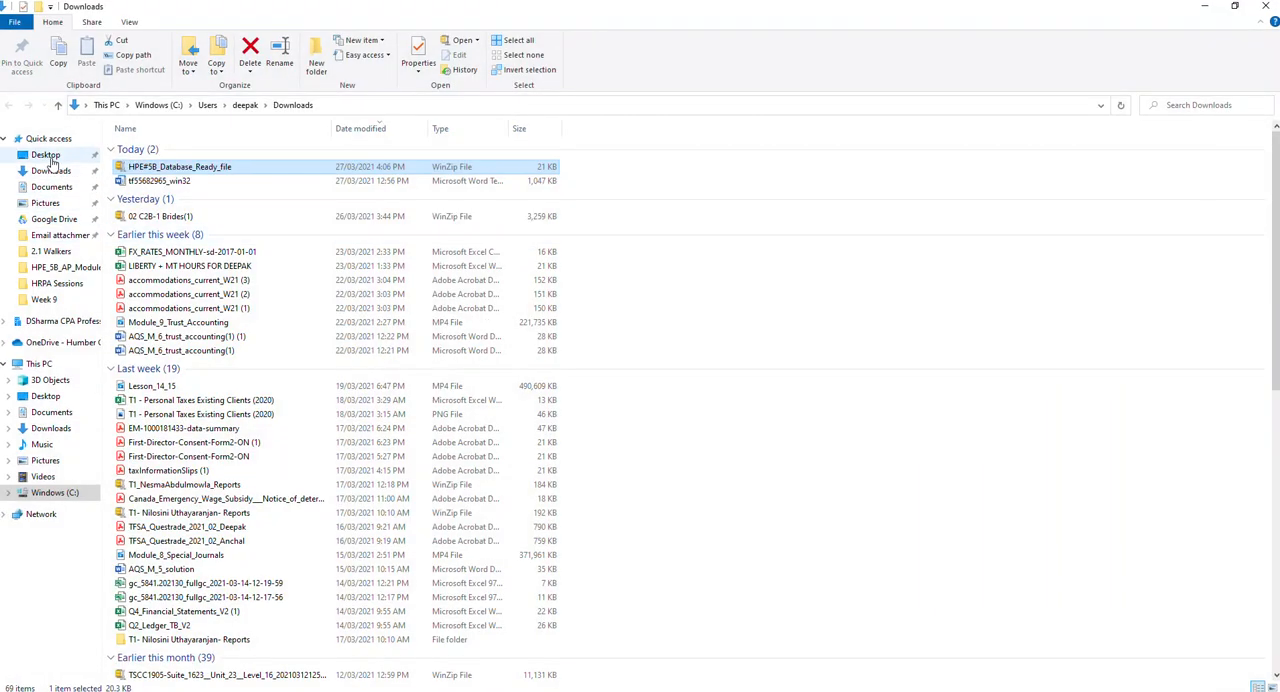
click(55, 398)
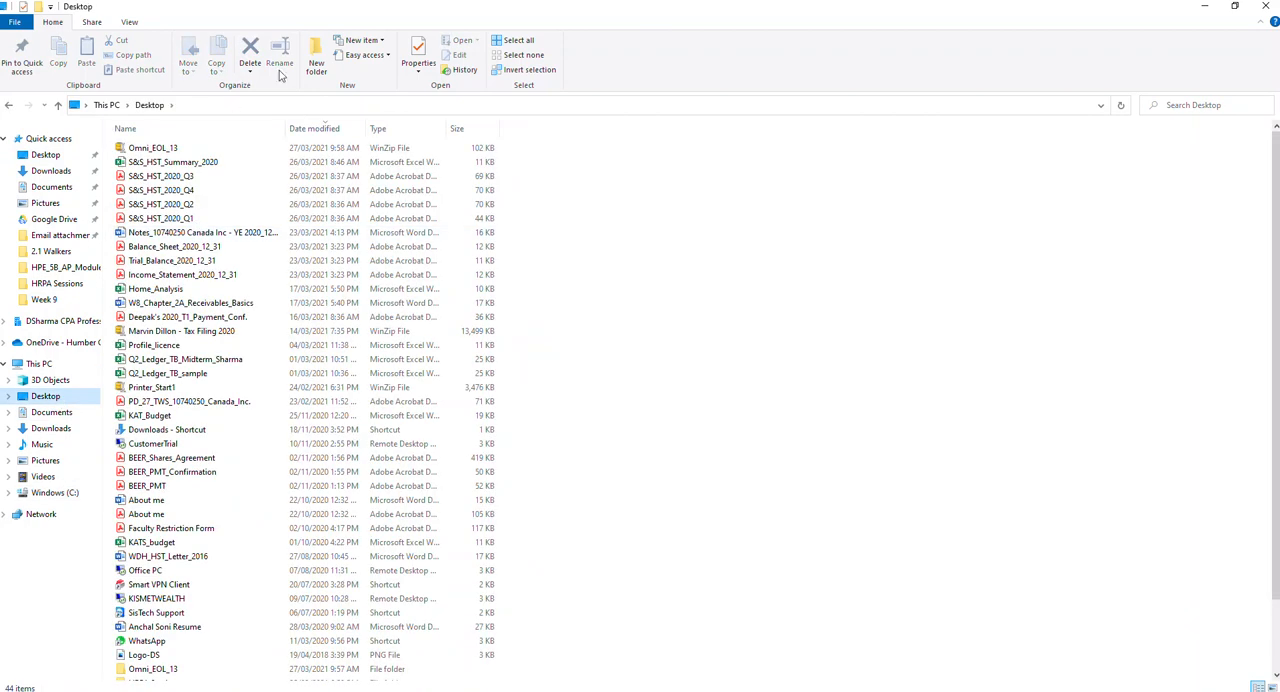
click(316, 55)
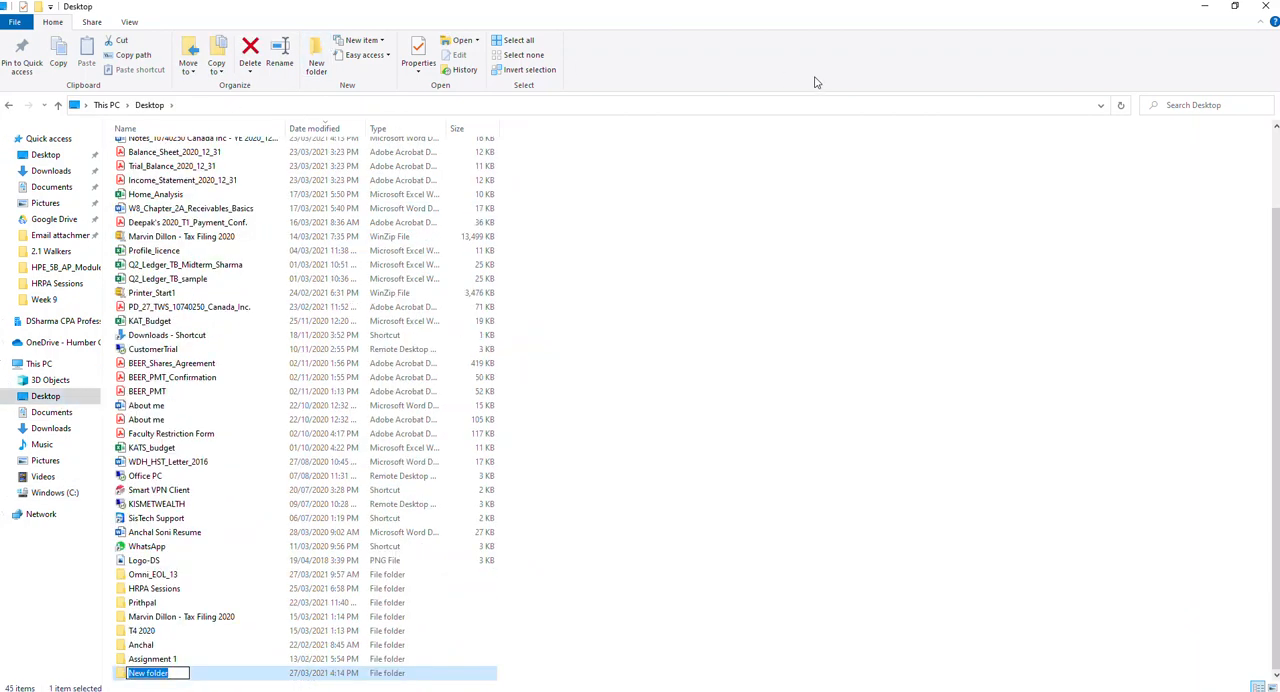
text(HPE)
text(#5B_Reports&Backup)
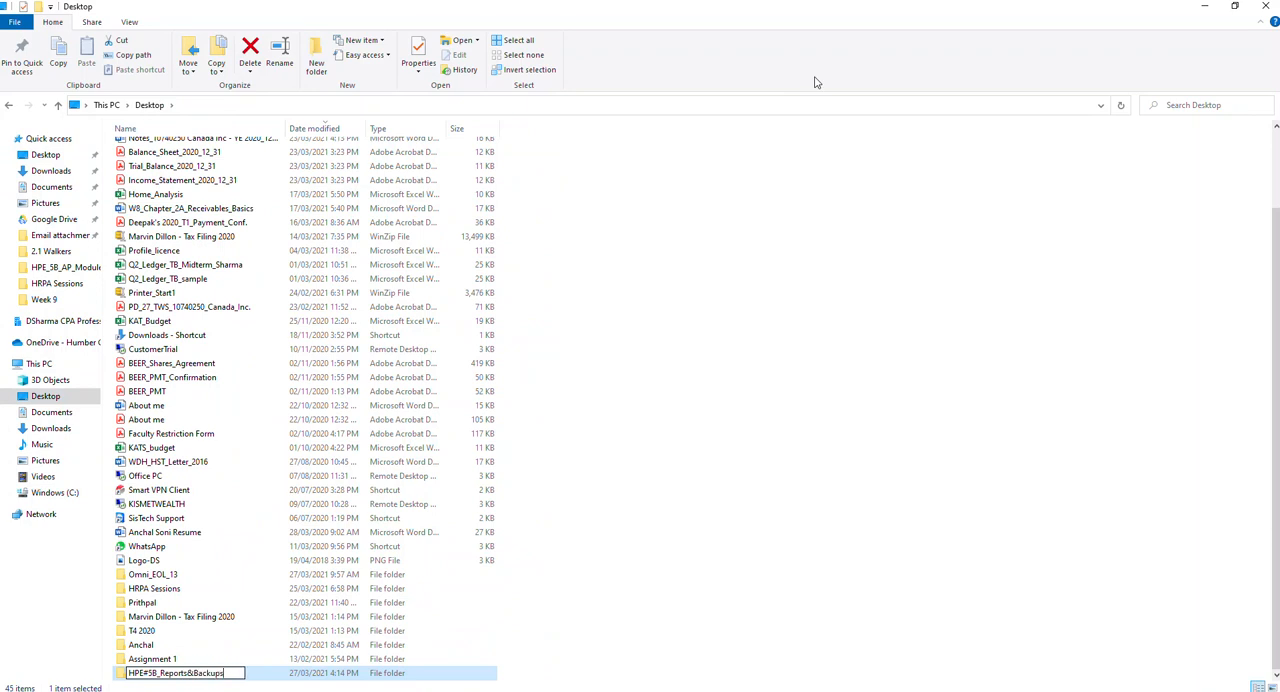
text(s)
key(Return)
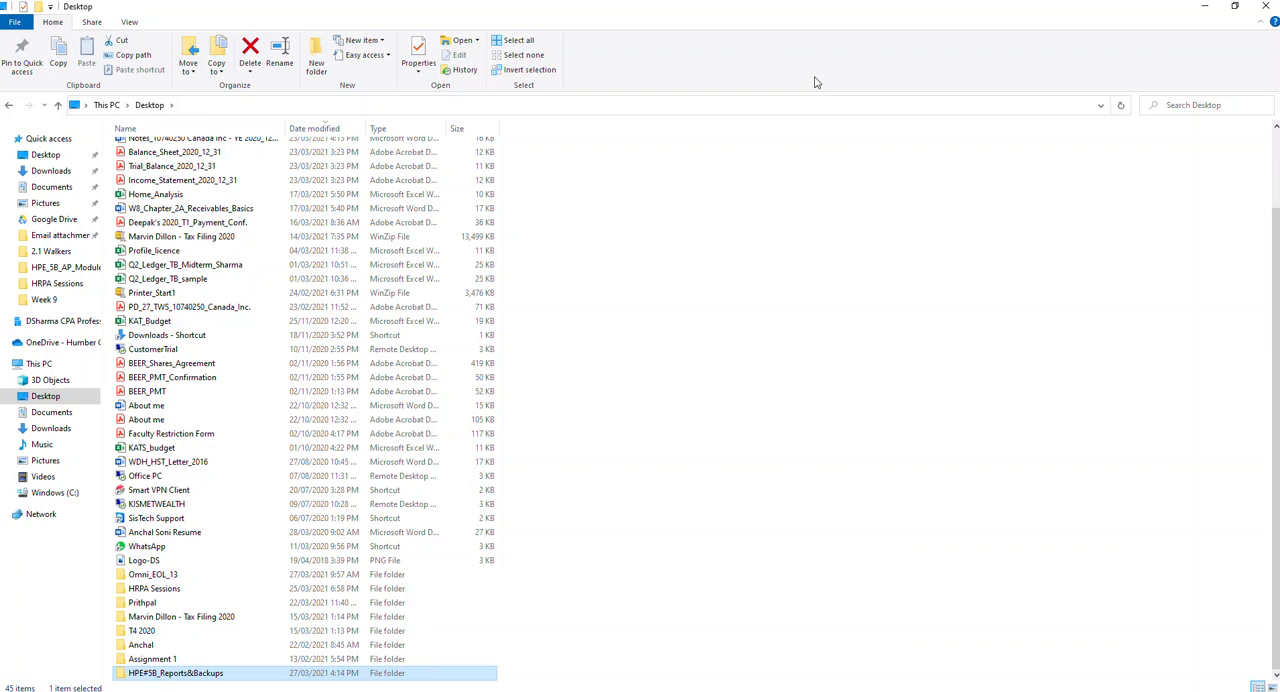
Return to the AppStream session and upload HPE#5B_Database_Ready_file from the local Downloads folder to Temporary Files
key(alt+Tab)
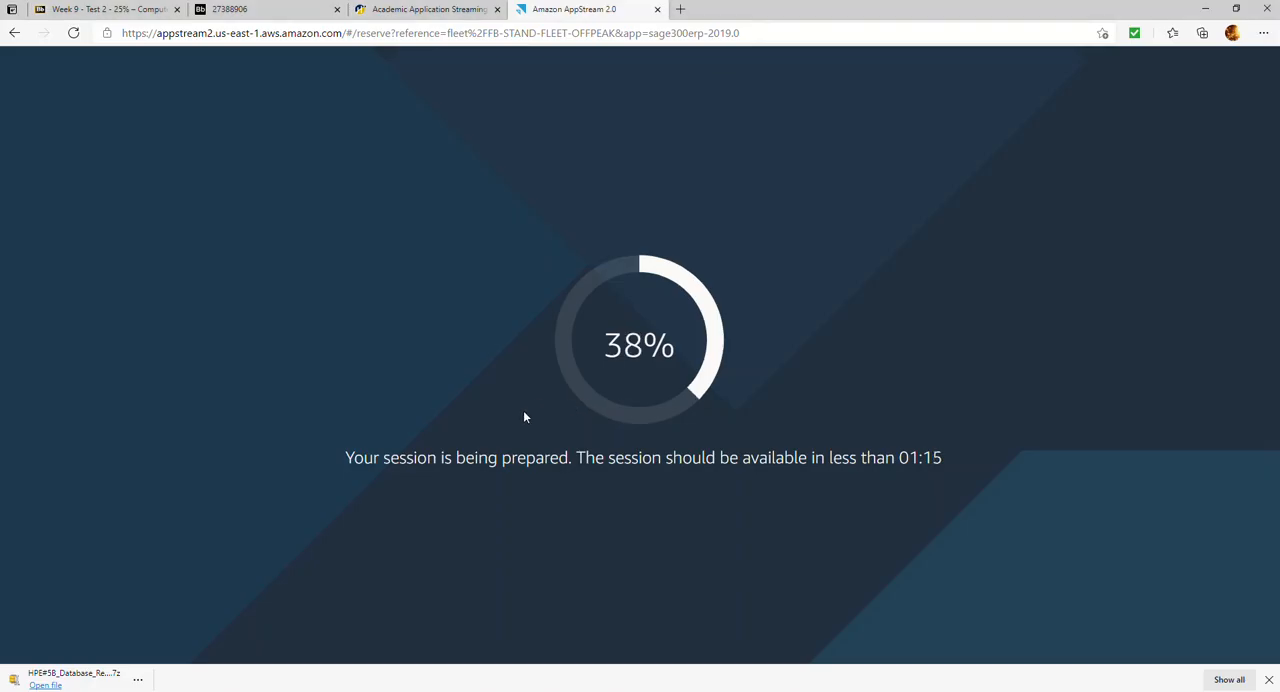
key(alt+Tab)
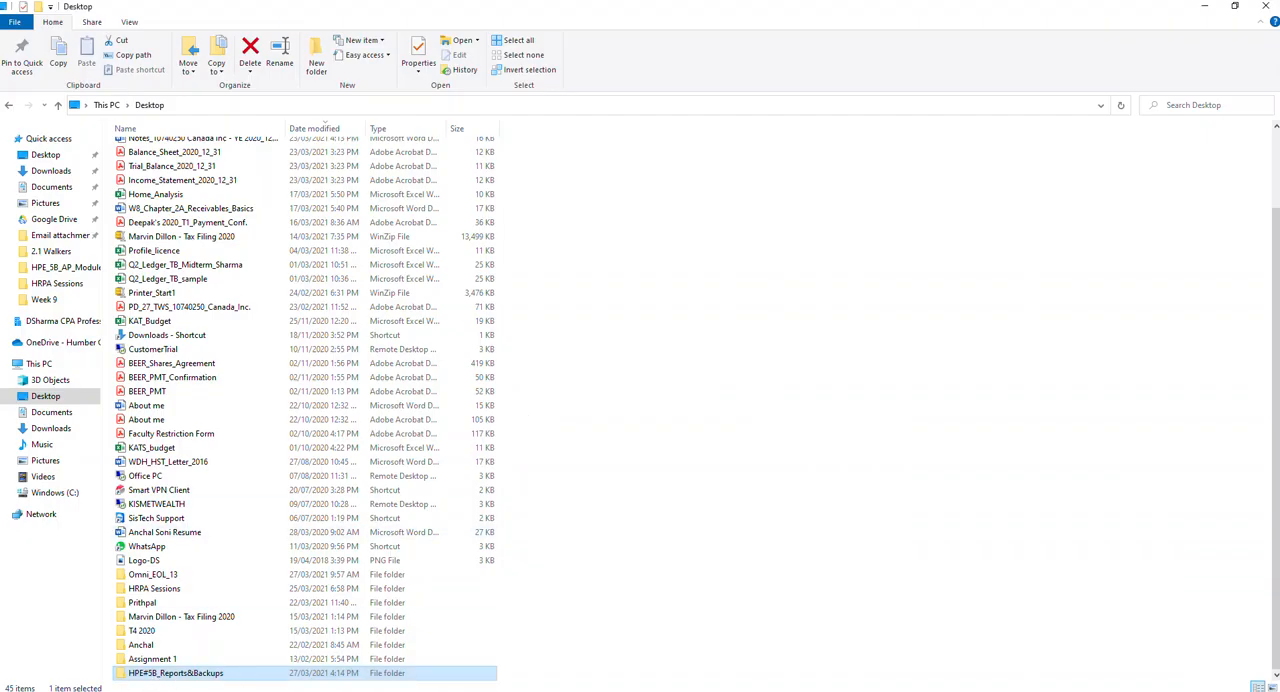
key(alt+Tab)
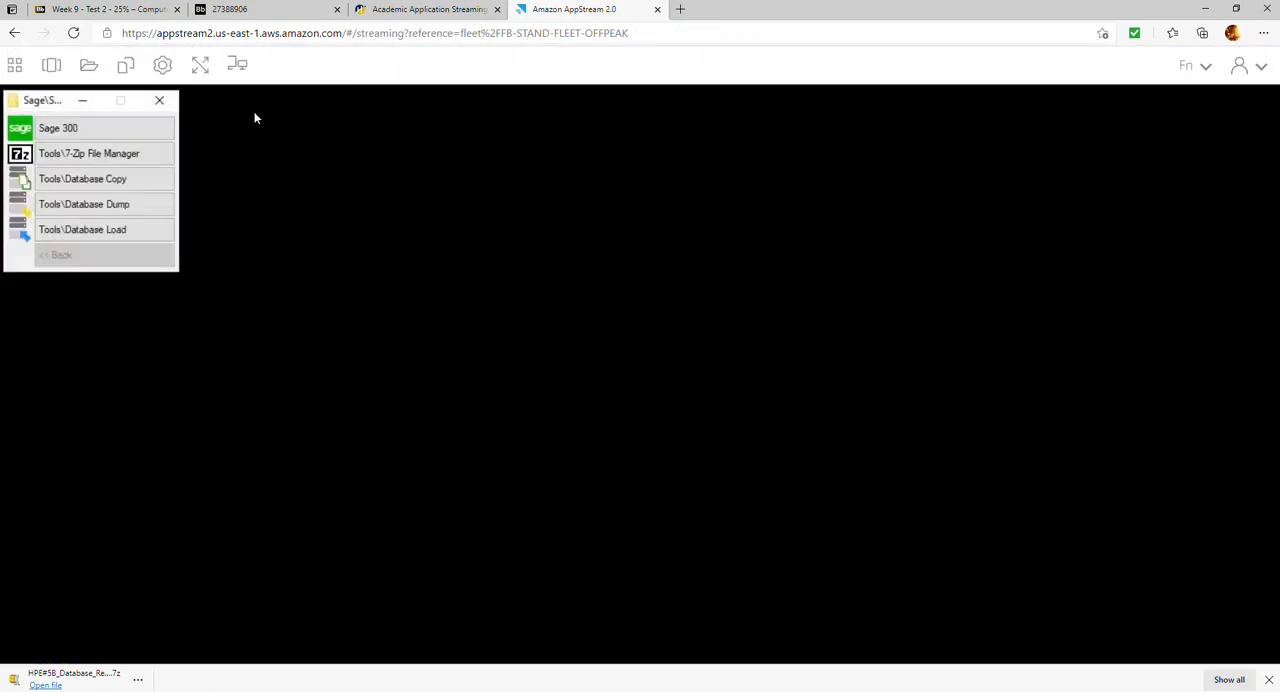
click(88, 74)
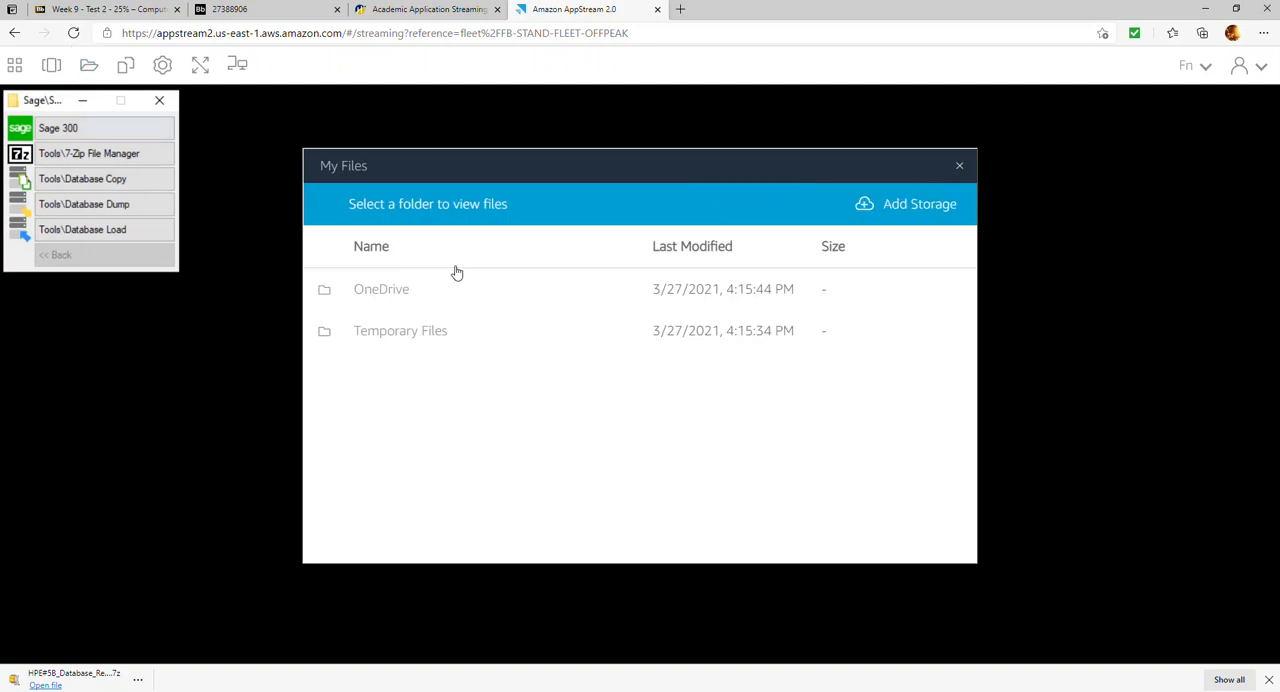
click(376, 328)
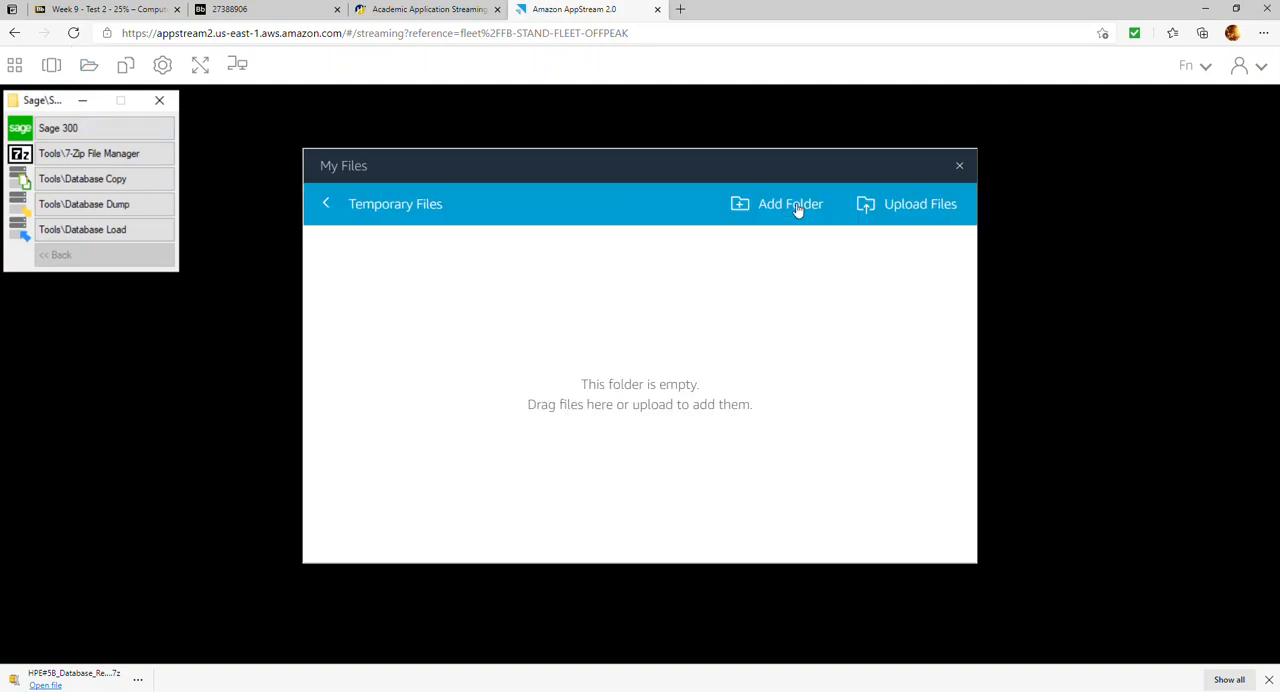
click(884, 206)
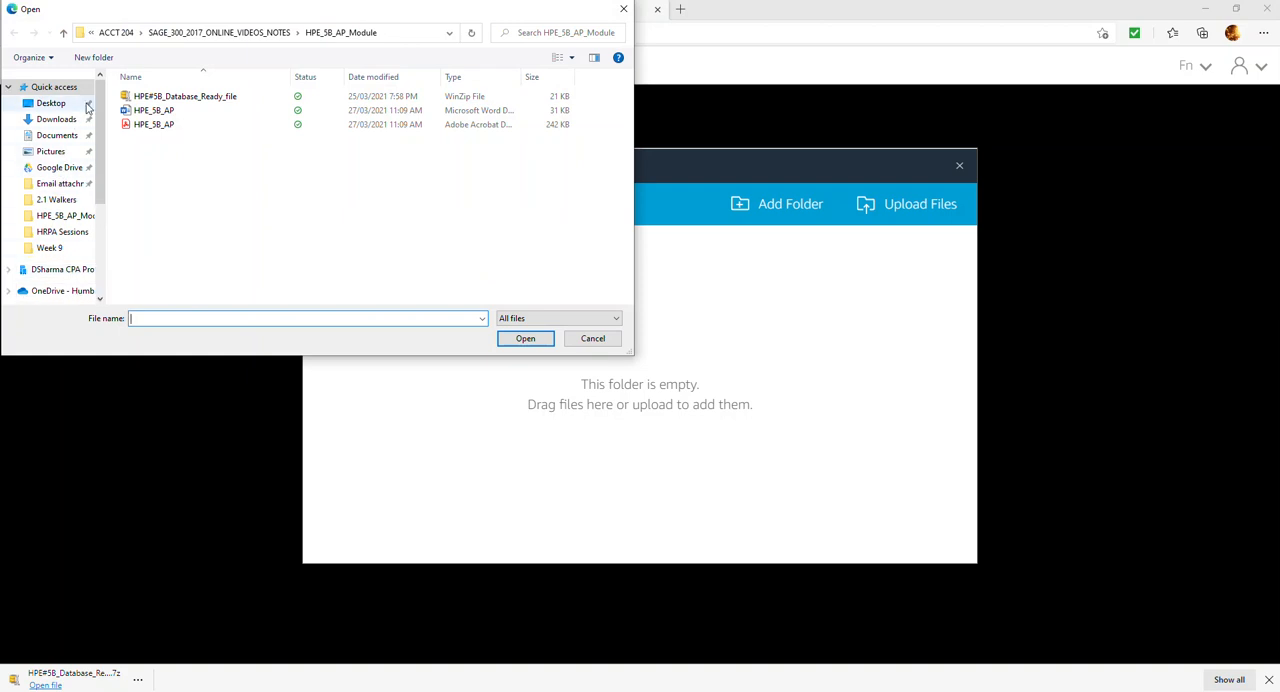
click(56, 119)
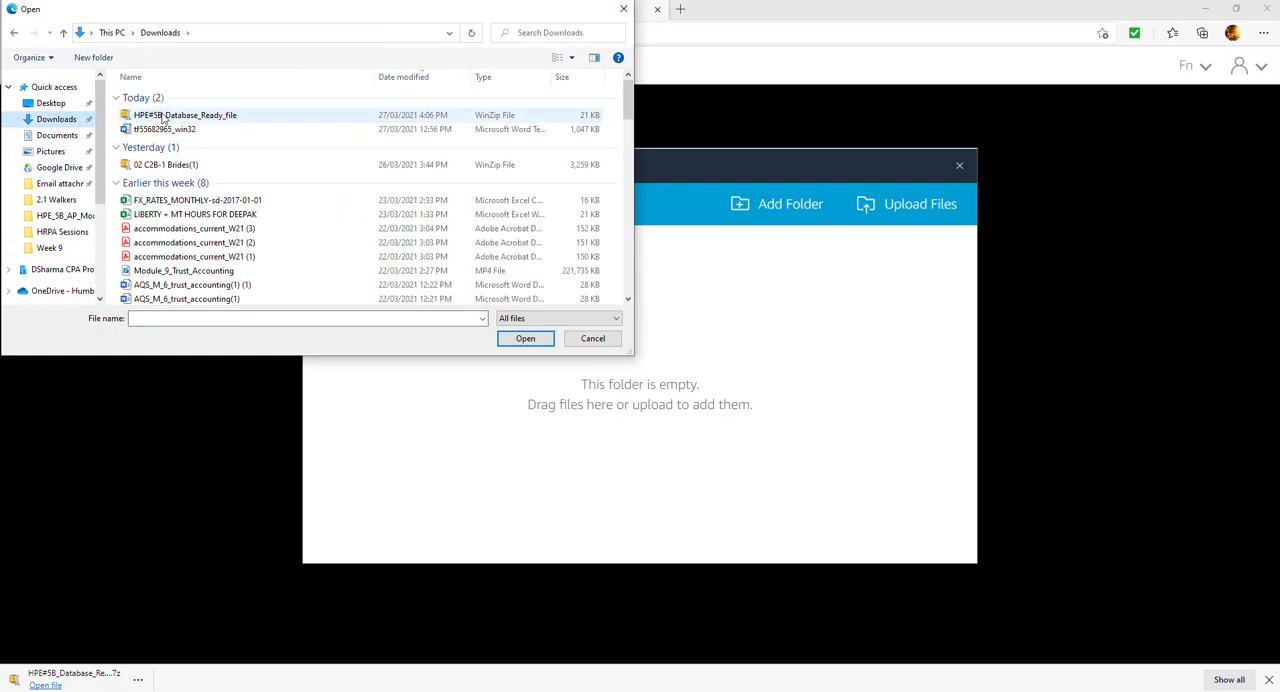
double_click(160, 116)
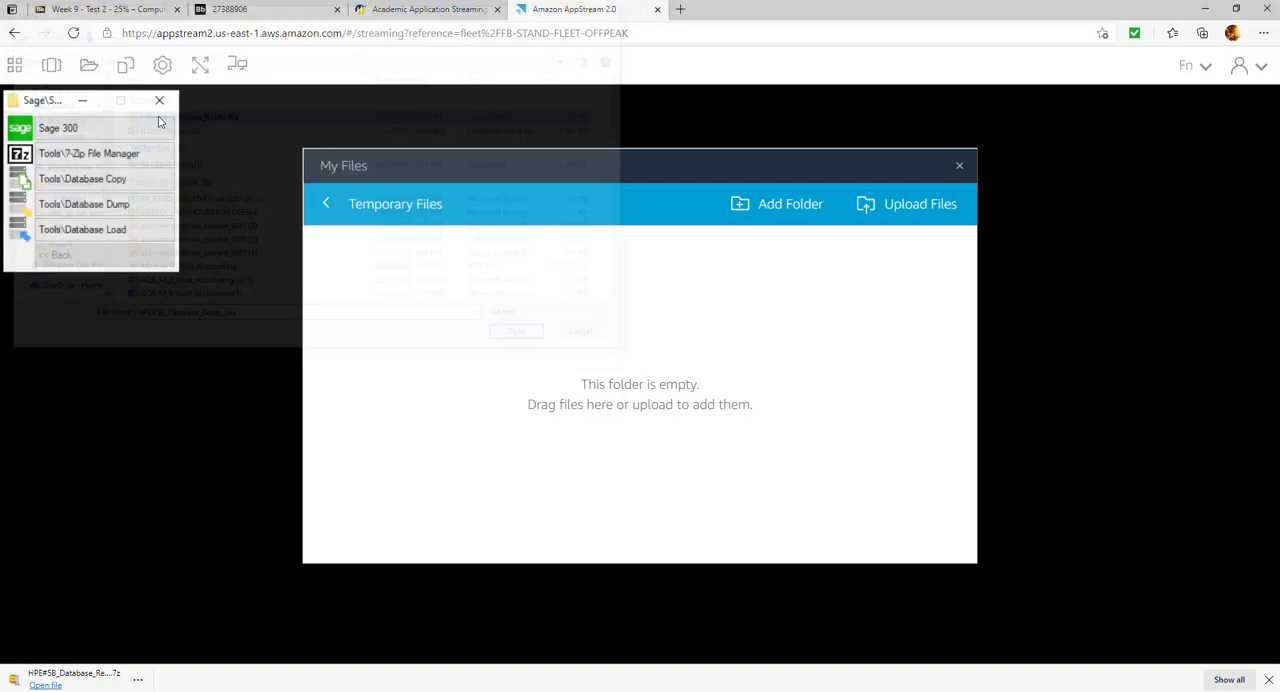
click(959, 166)
Extract HPE#5B_Database_Ready_file.7z within Temporary Files using 7-Zip File Manager, keeping the default extraction options
click(100, 156)
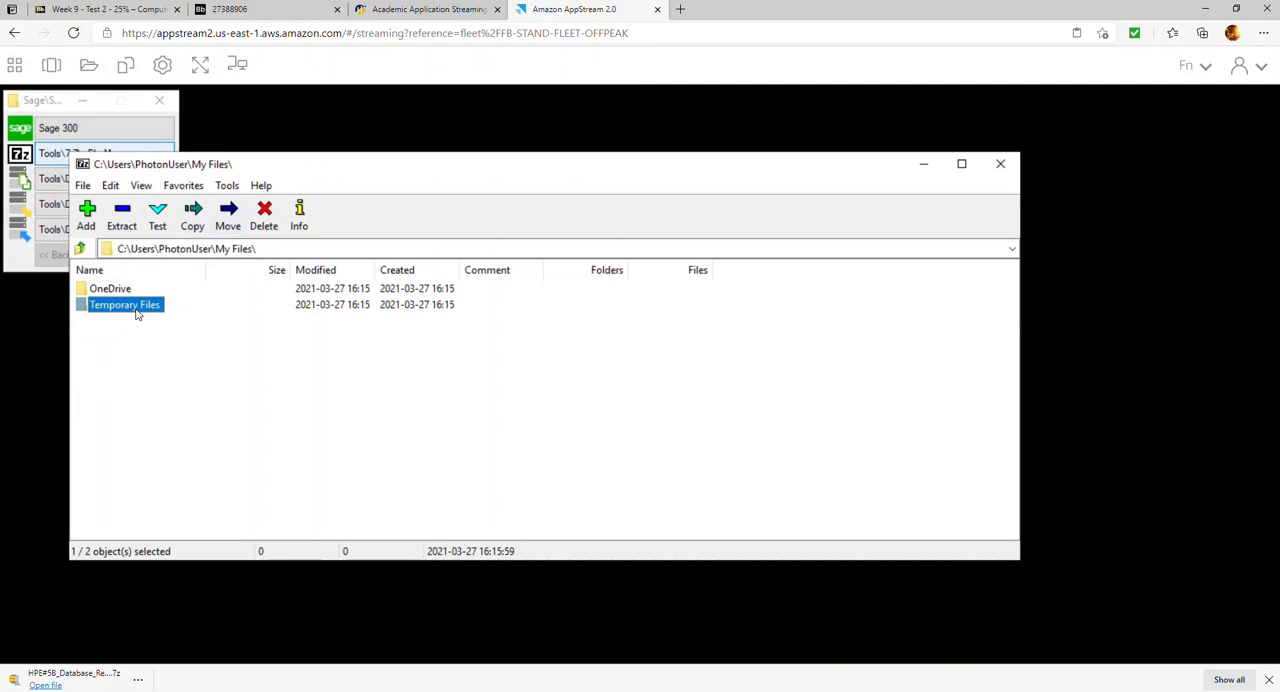
double_click(134, 306)
click(125, 289)
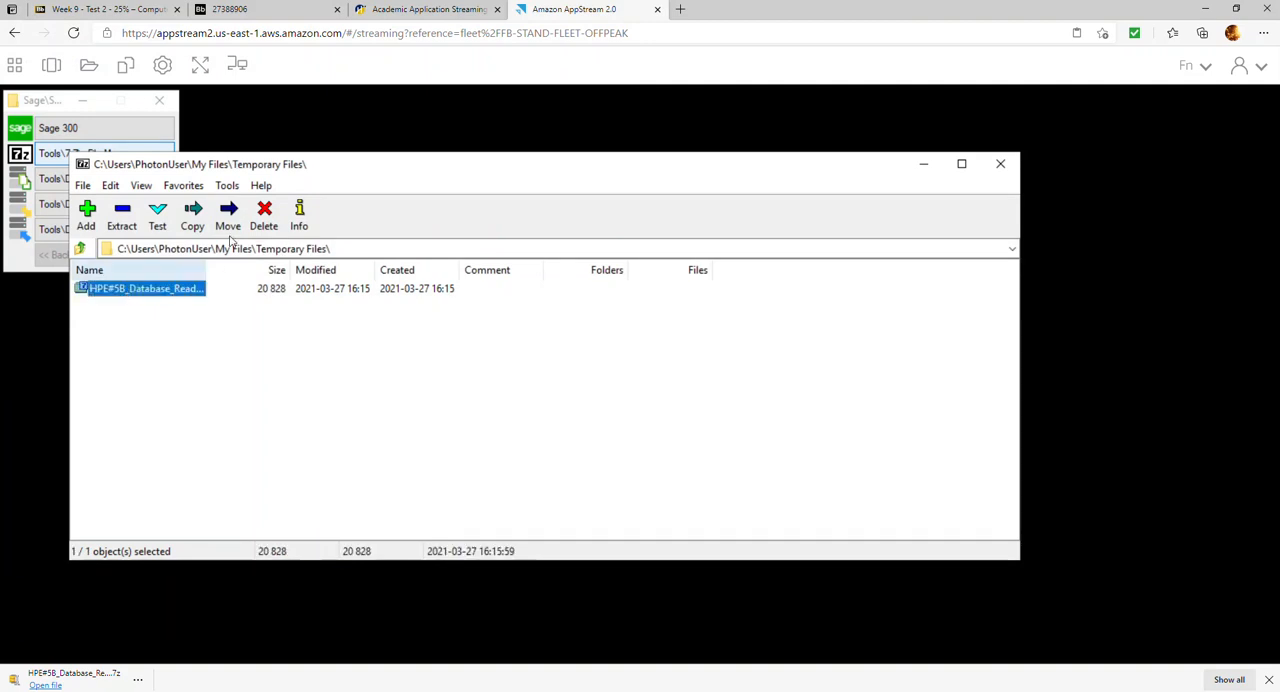
click(121, 215)
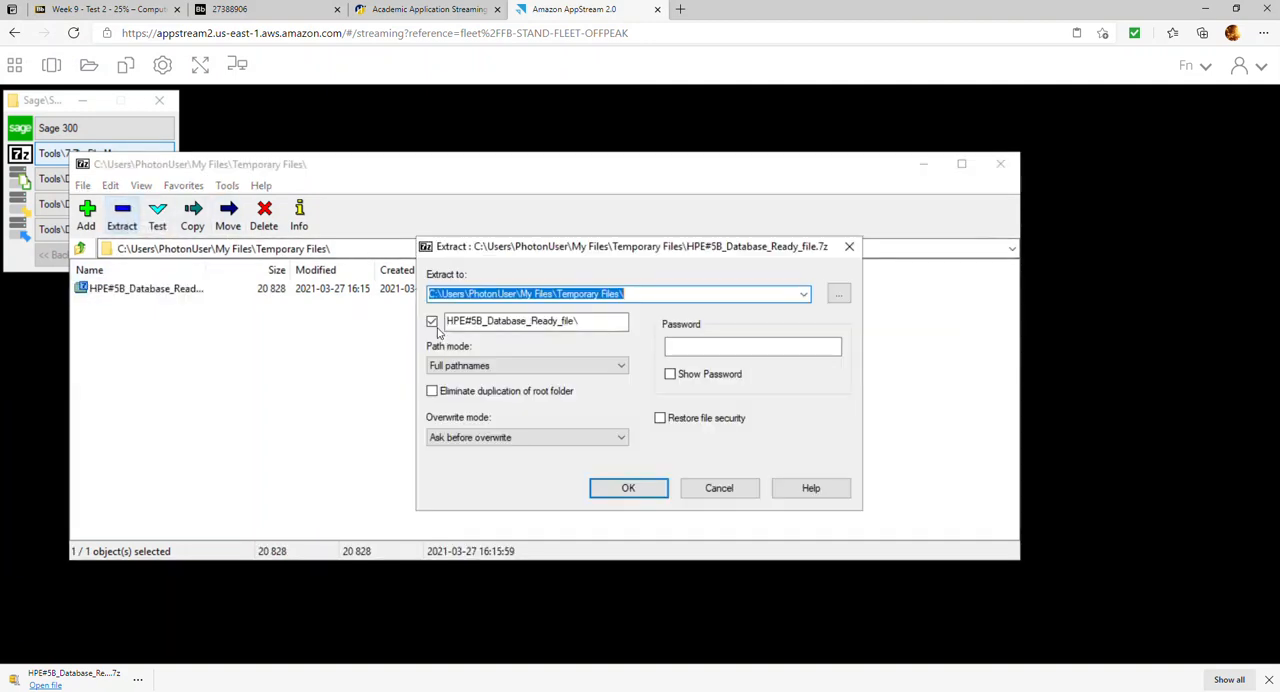
click(630, 488)
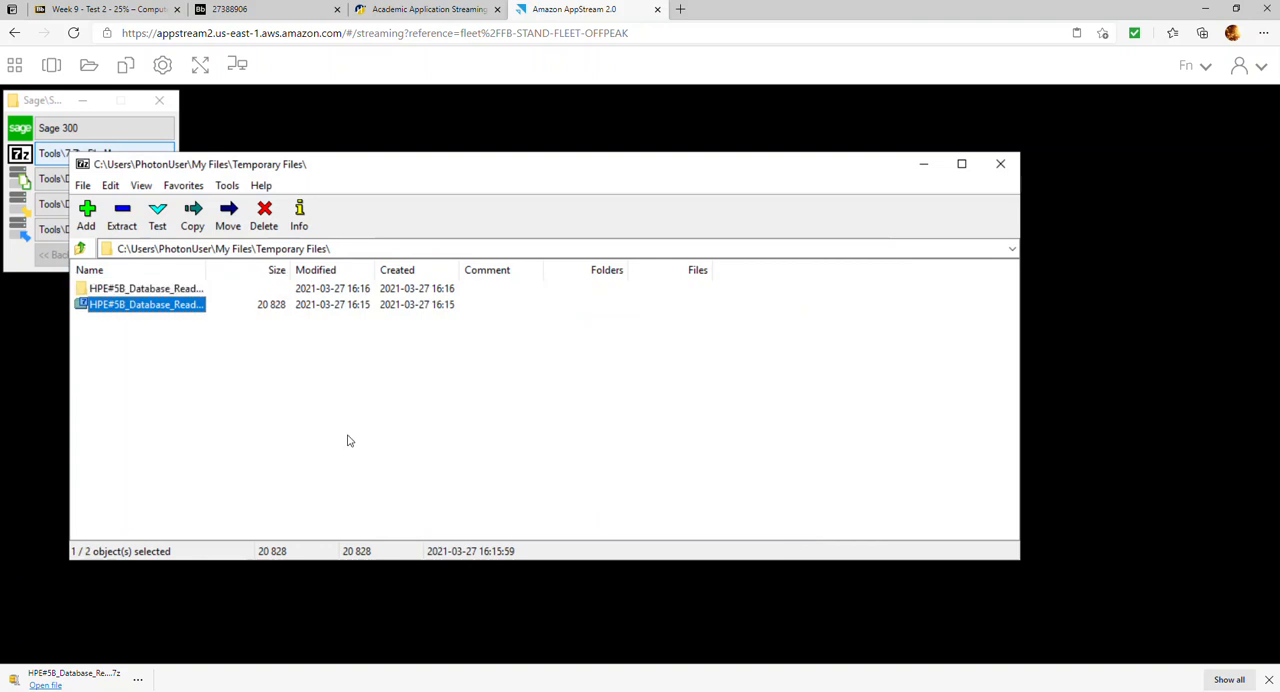
click(1000, 163)
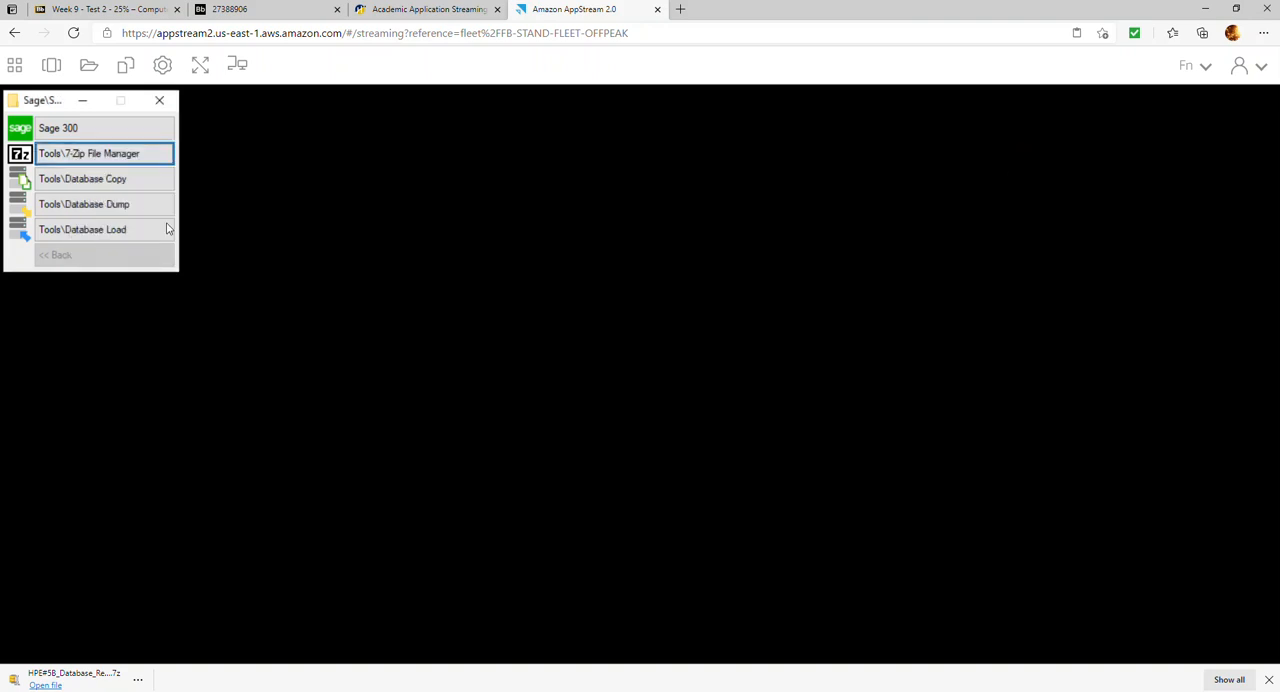
click(99, 205)
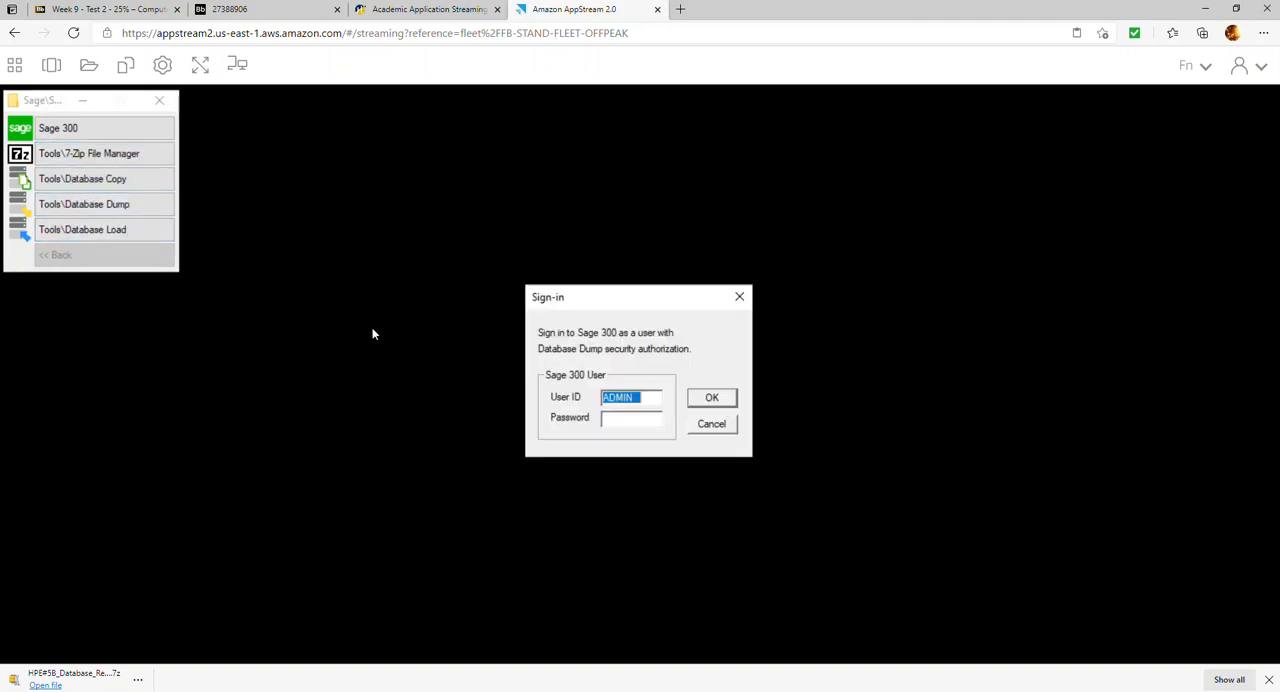
click(622, 417)
text(*)
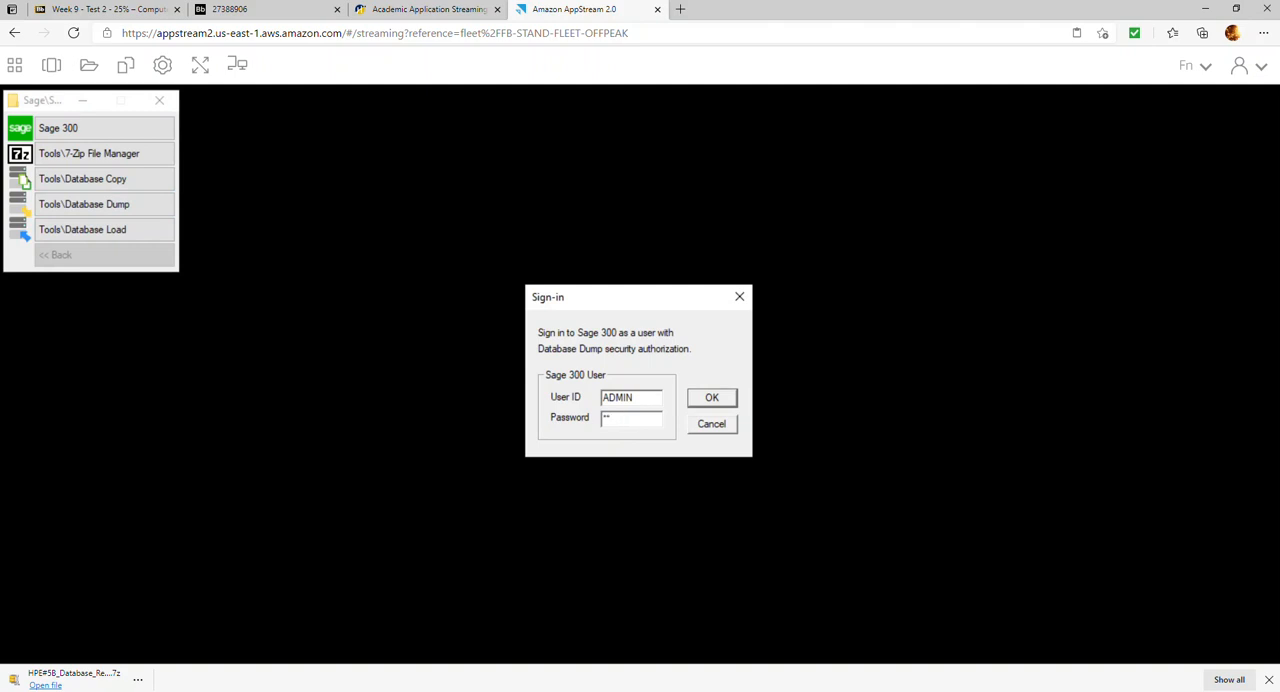
key(Return)
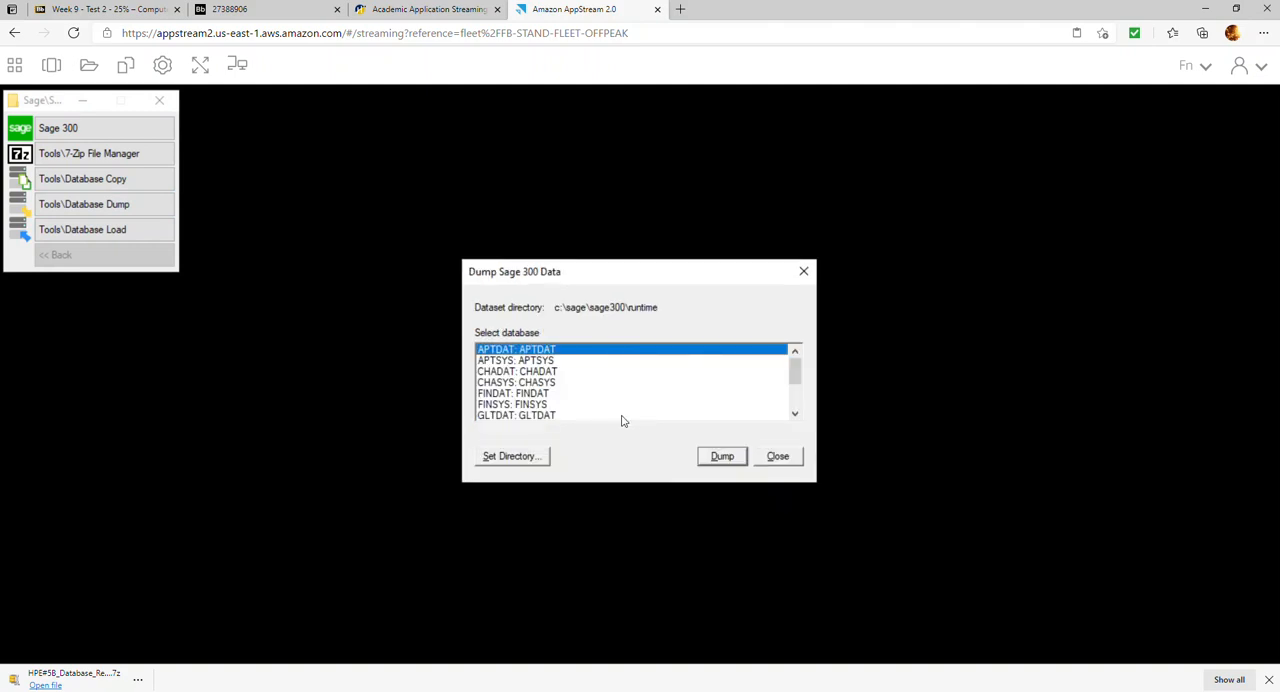
click(779, 457)
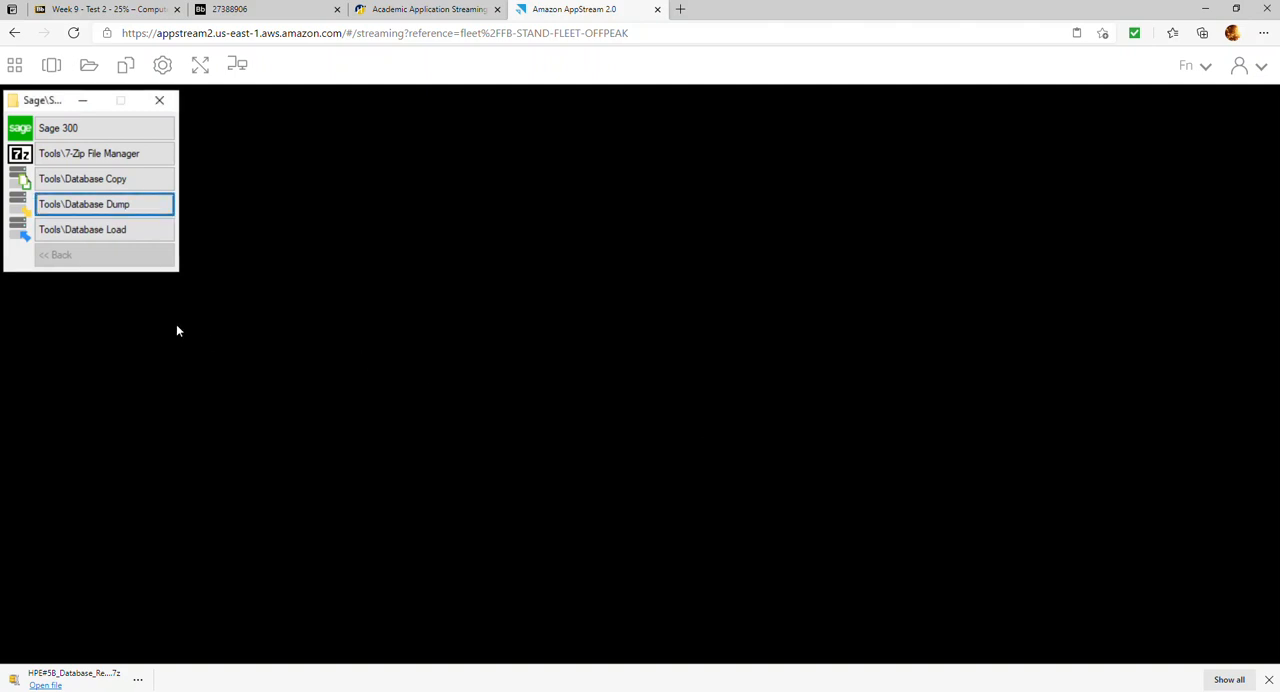
Start Database Load and sign in as ADMIN by entering the account password
click(148, 231)
click(626, 418)
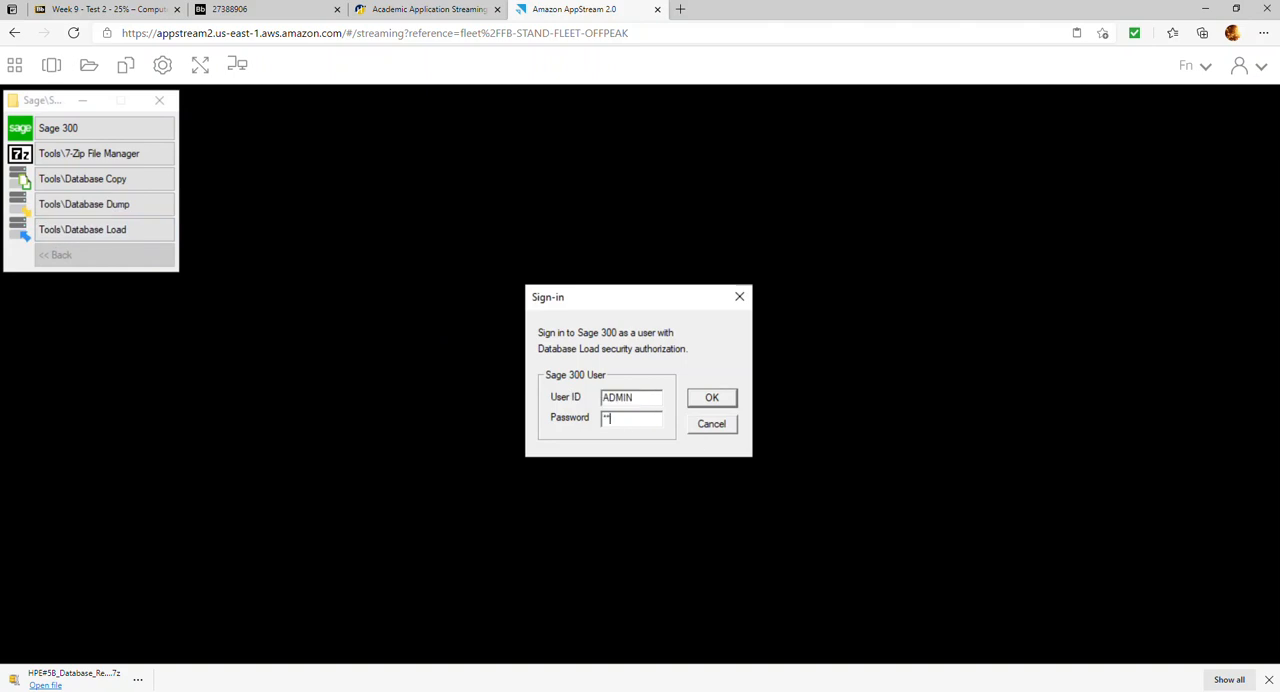
key(Return)
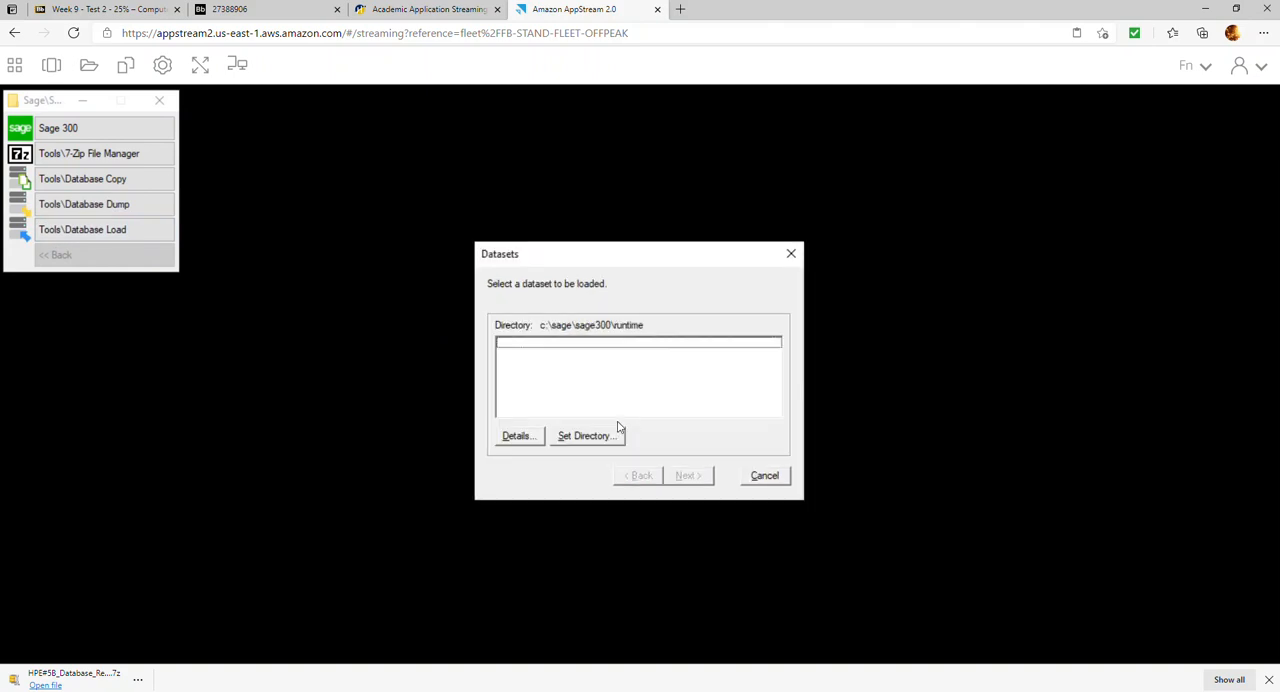
Set the dataset directory to the inner HPE#5B_Database_Ready_file folder within the extracted folder in Temporary Files
click(576, 437)
click(600, 405)
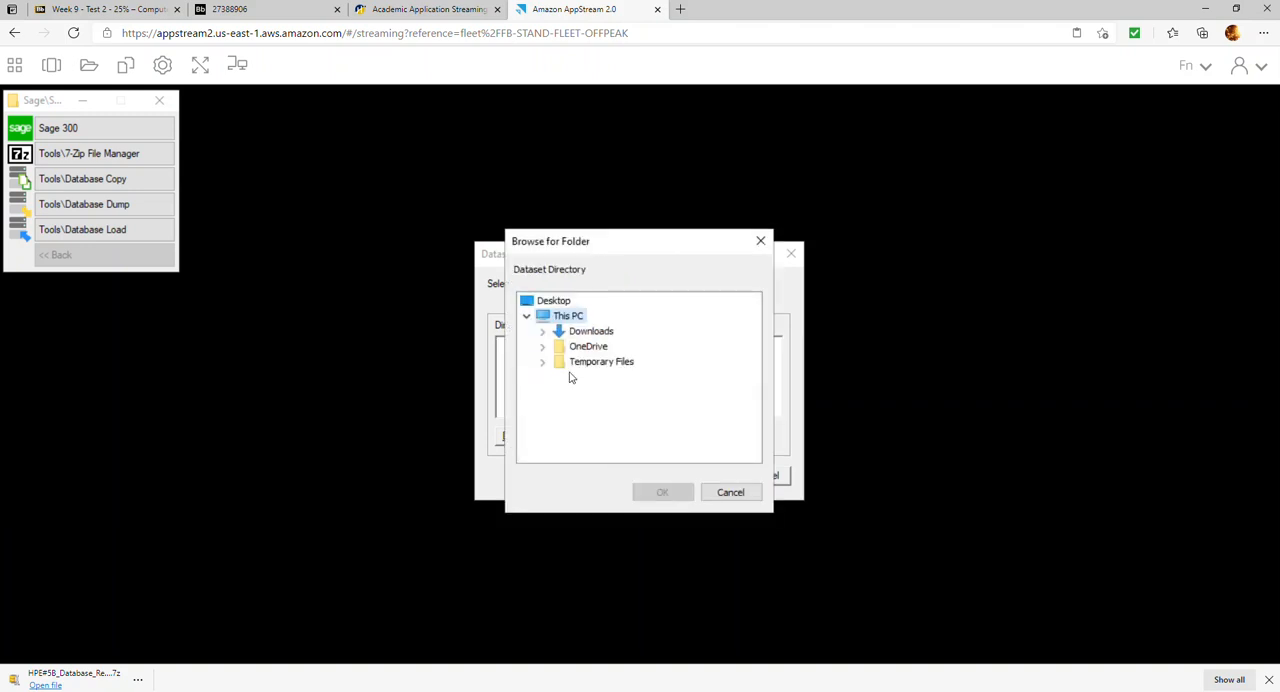
click(542, 362)
click(558, 377)
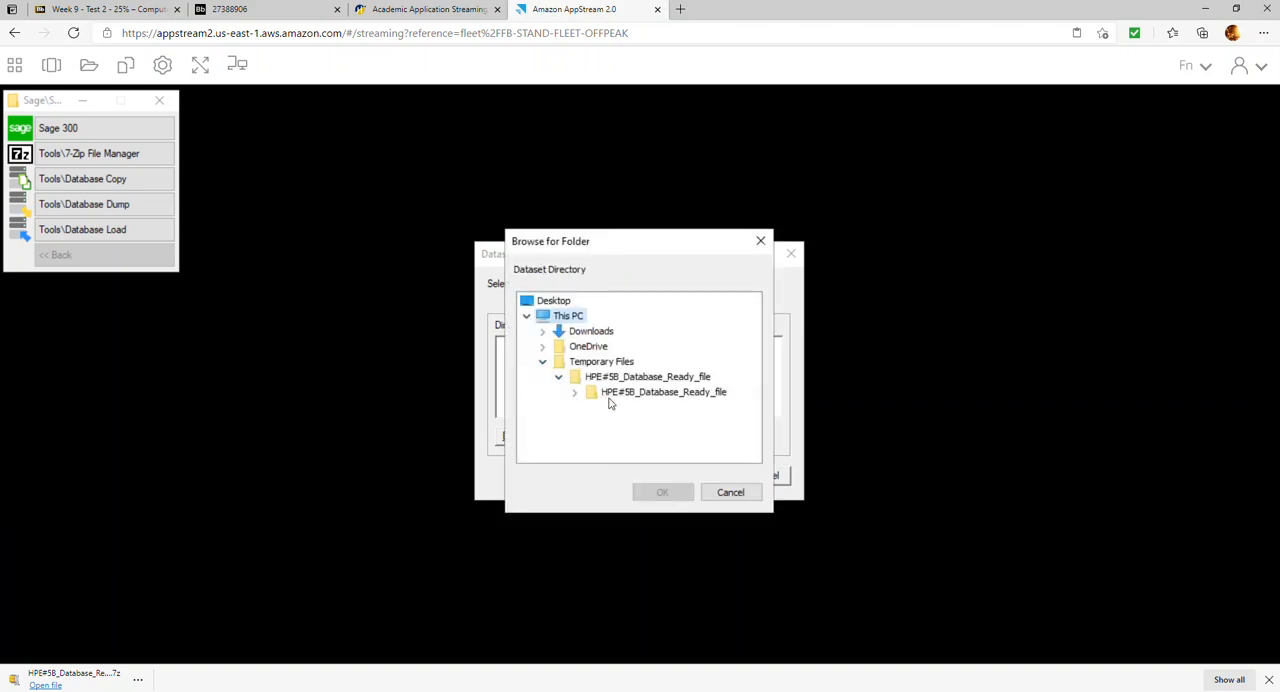
click(606, 393)
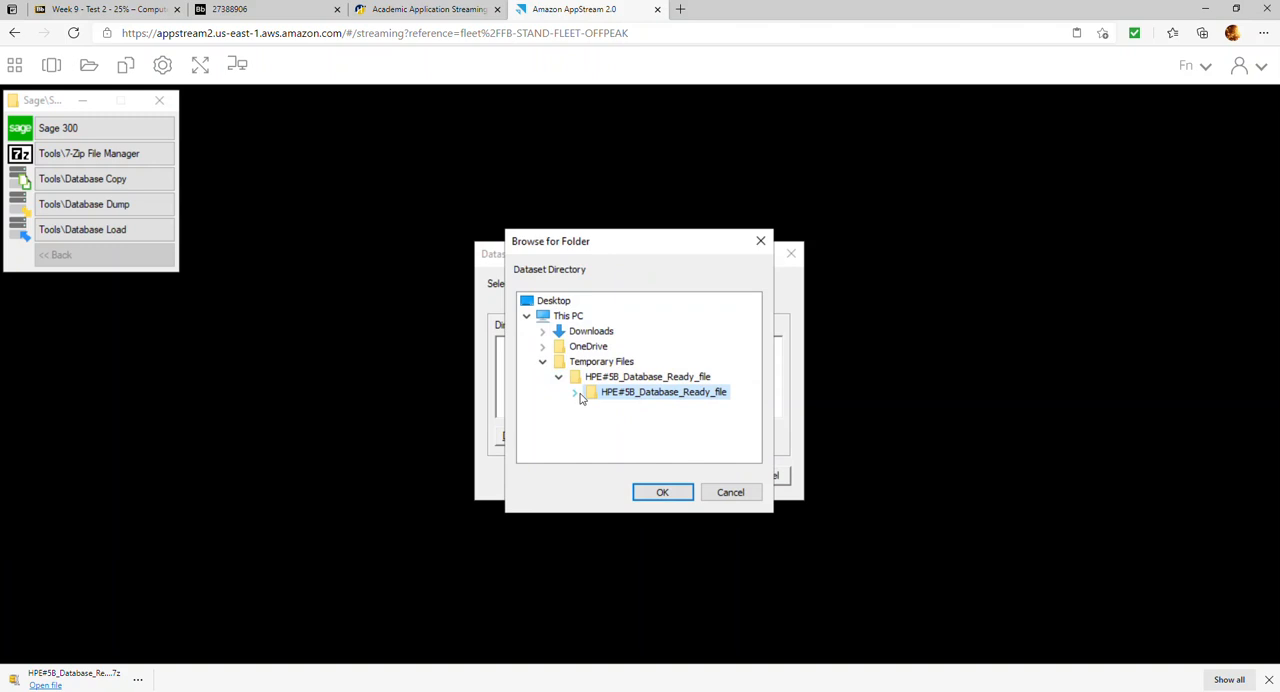
click(575, 392)
click(662, 491)
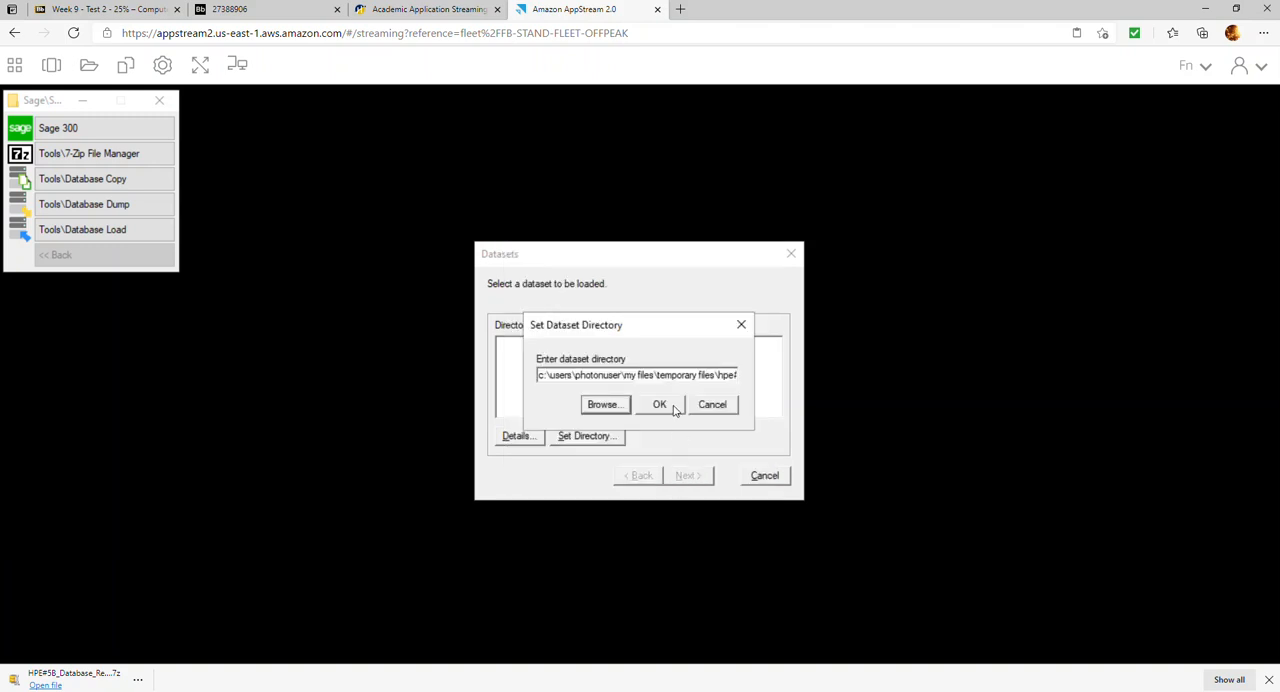
click(675, 410)
Load the APTDAT and APTSYS datasets into their matching databases and close Database Load
click(690, 474)
click(688, 475)
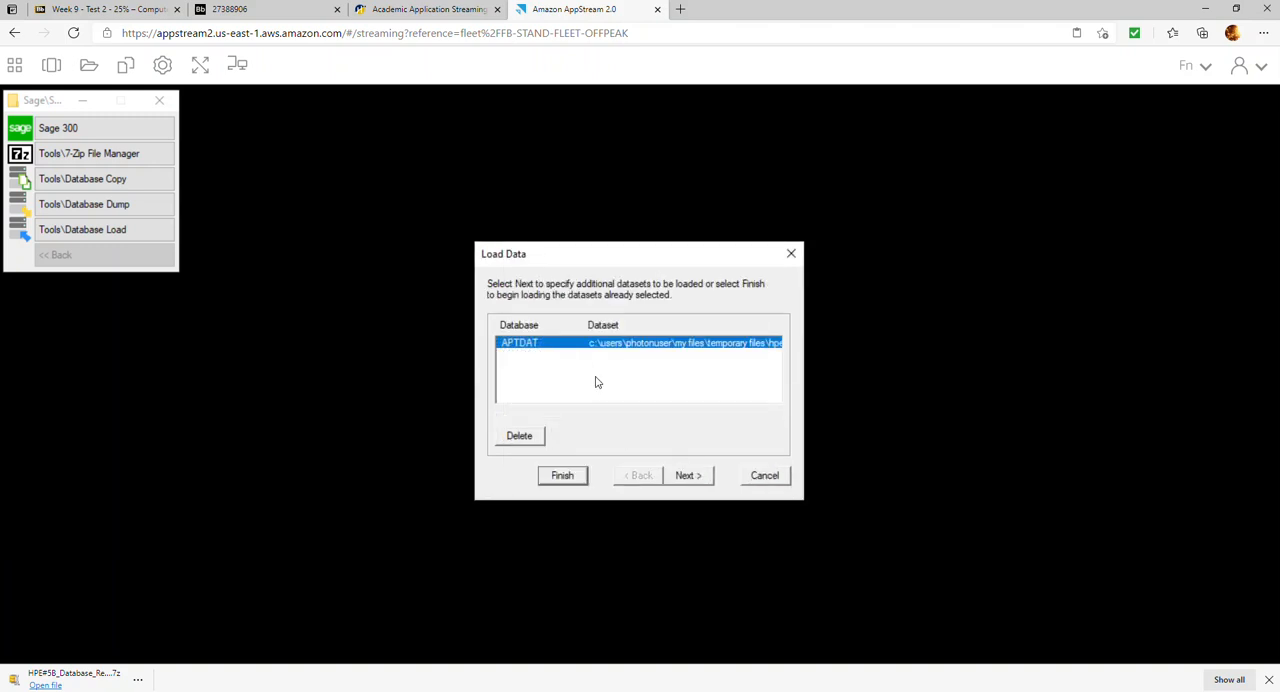
click(692, 480)
click(614, 356)
click(686, 474)
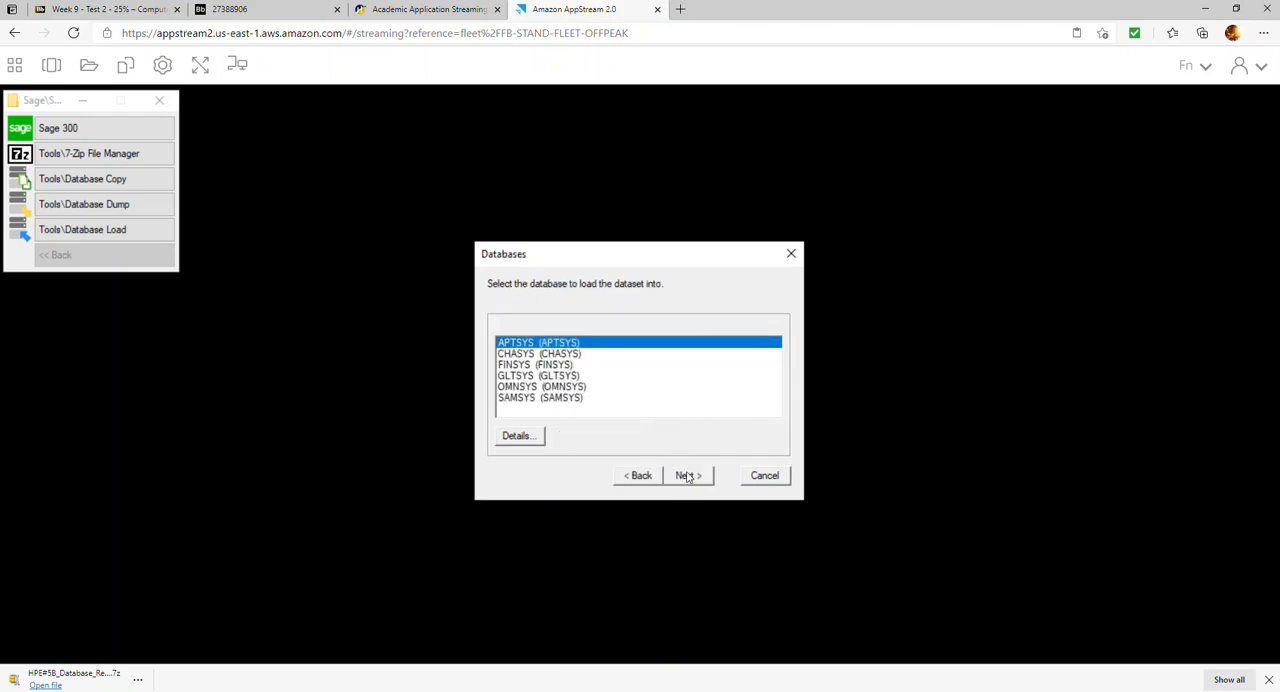
click(687, 477)
click(582, 477)
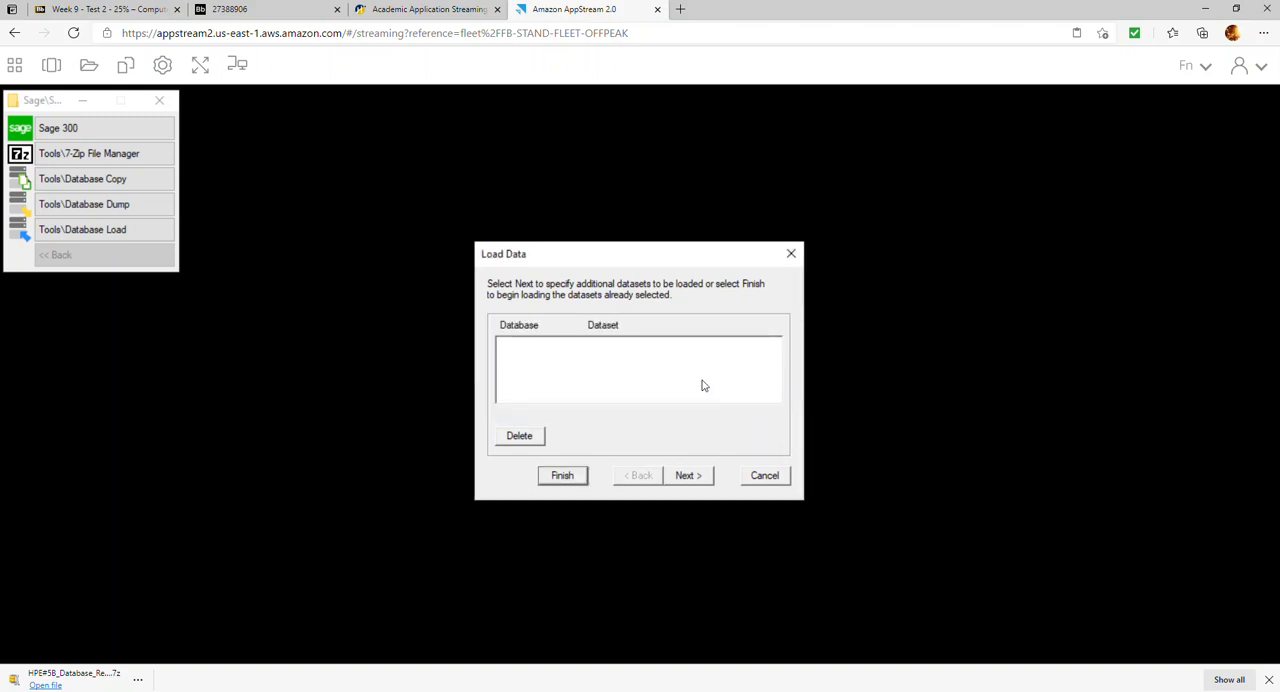
click(776, 479)
Start Sage 300 and open company APTDAT as ADMIN with session date 01/01/2021
click(127, 134)
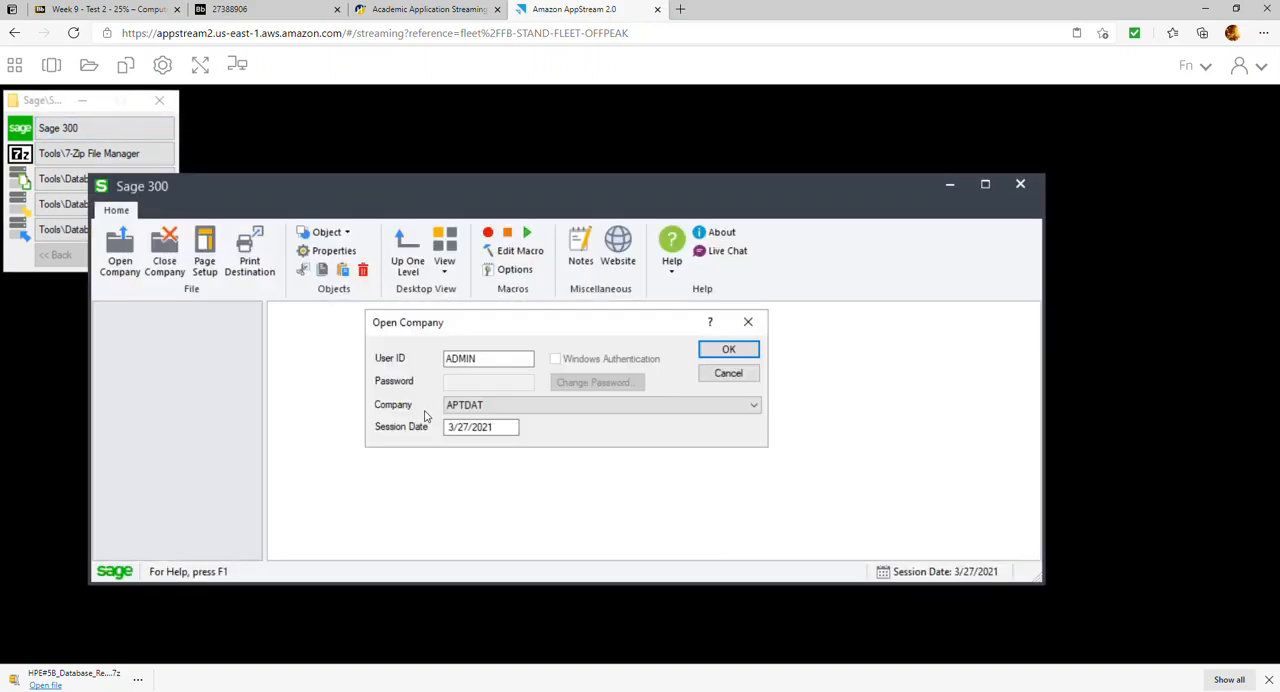
click(525, 405)
click(525, 405)
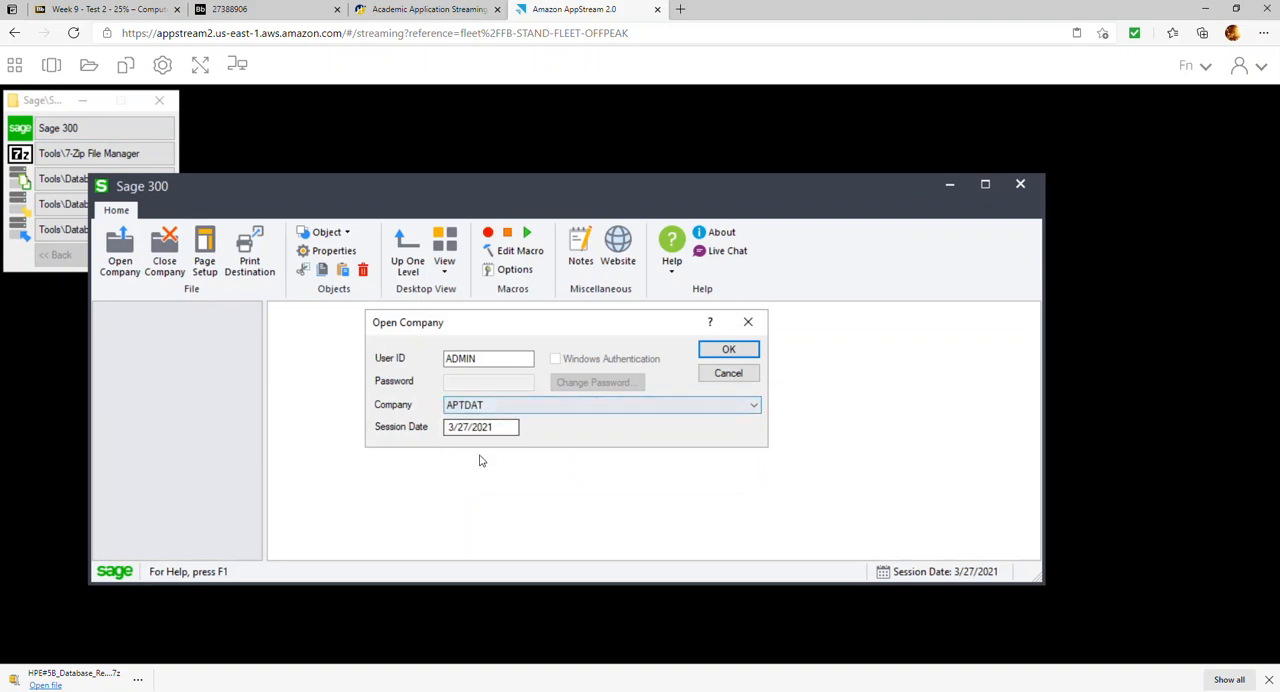
drag(503, 428, 447, 428)
text(01/01/2021)
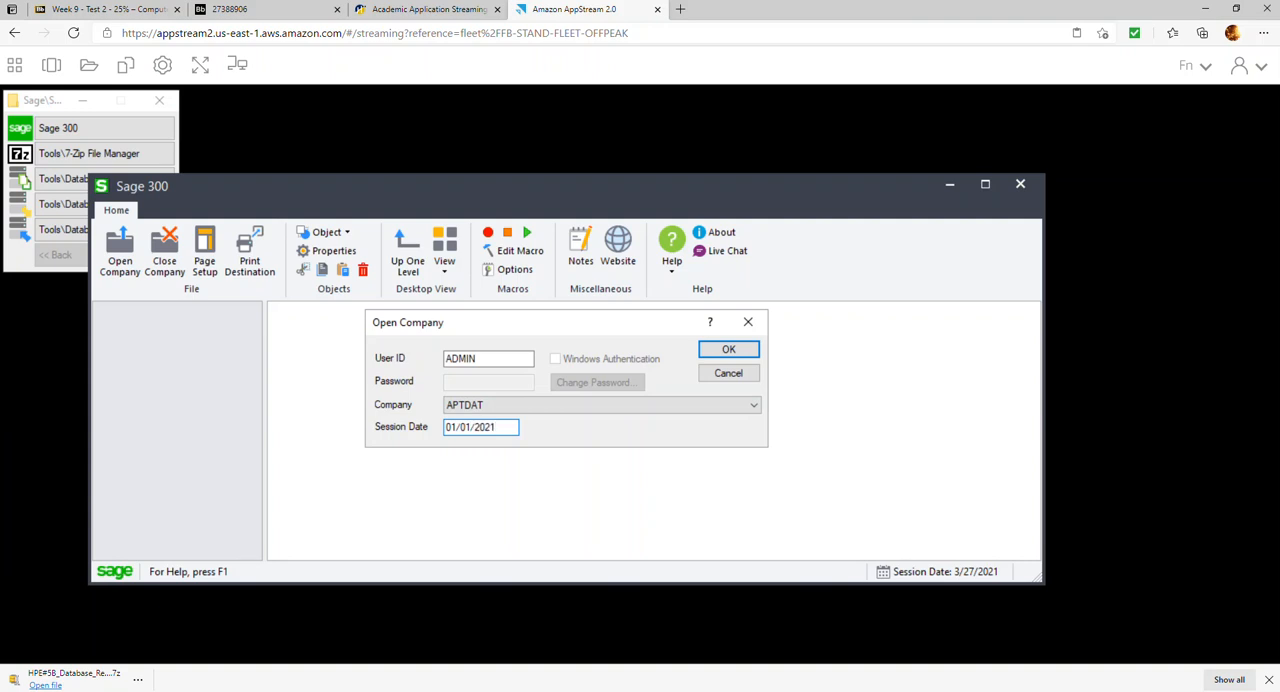
key(Return)
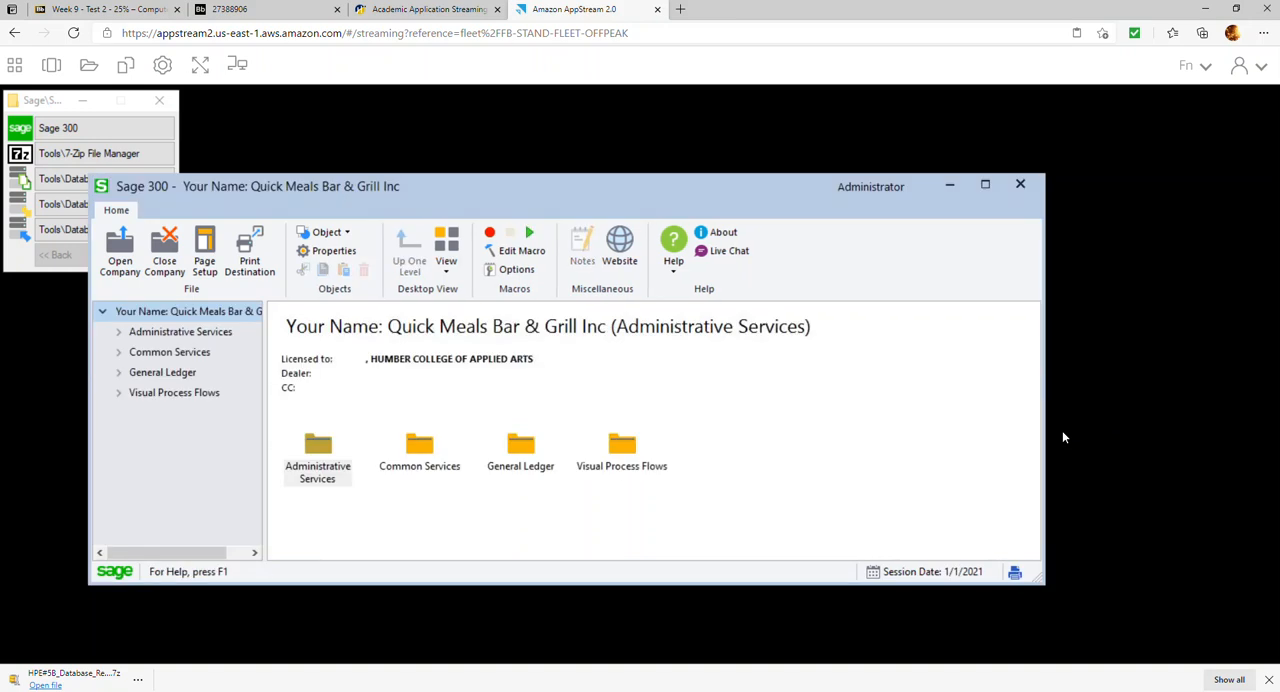
In the Common Services company profile, replace "Your Name:" in Doing Business As with the student's full name, then save and close
click(119, 353)
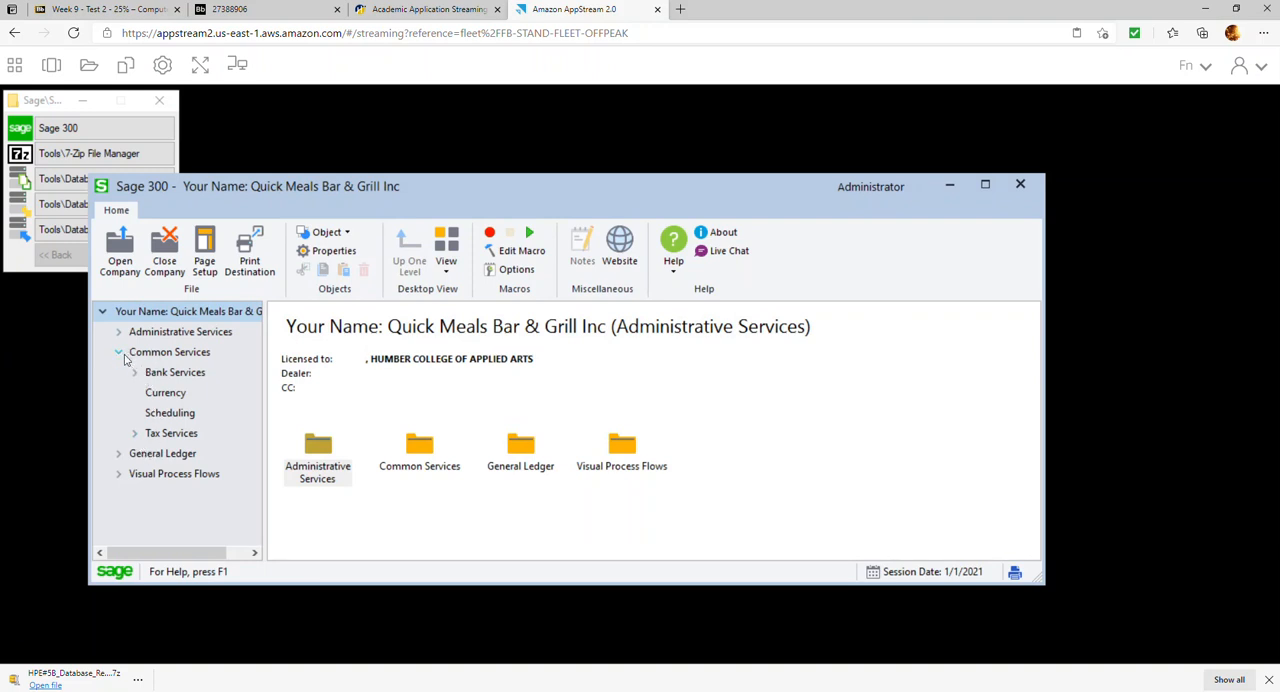
click(120, 354)
click(161, 356)
click(318, 452)
double_click(318, 452)
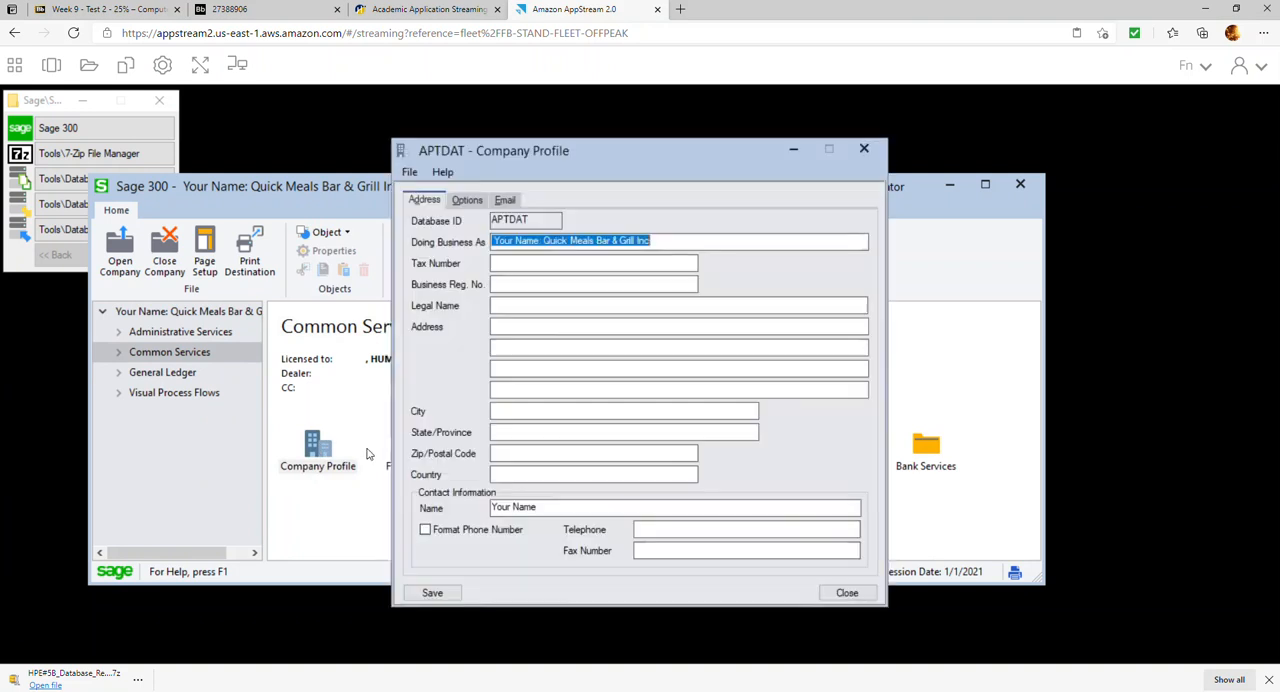
drag(541, 240, 388, 232)
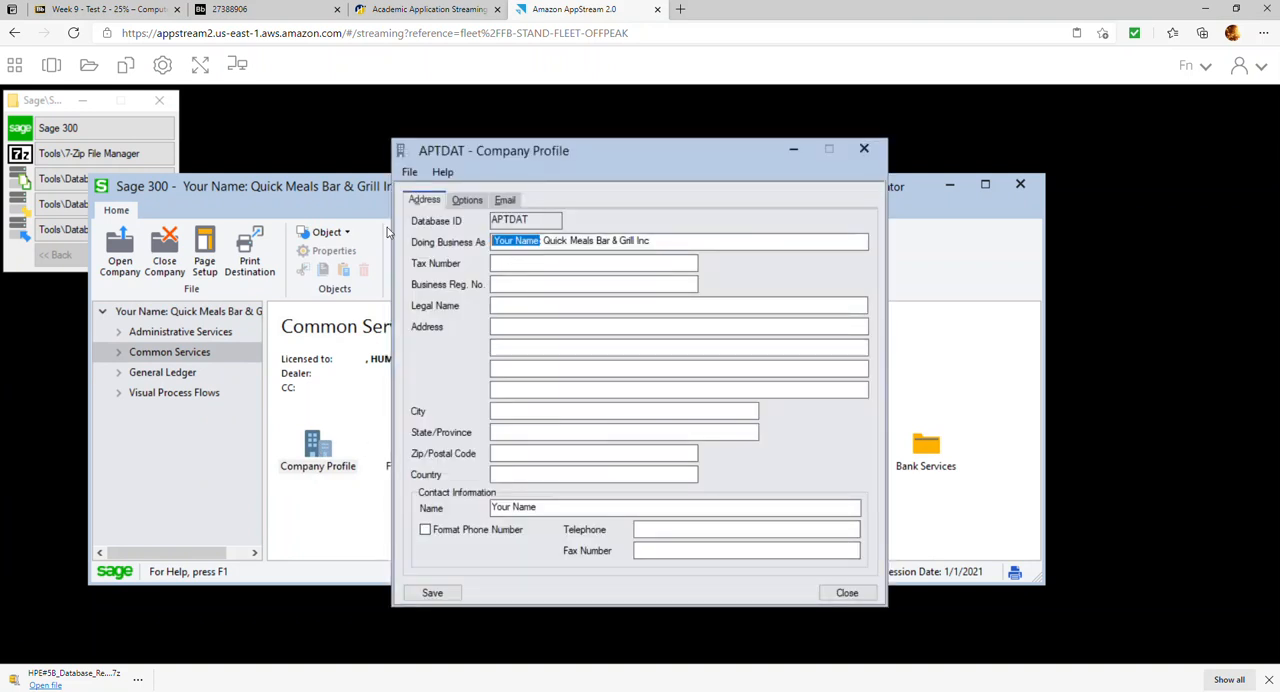
key(BackSpace)
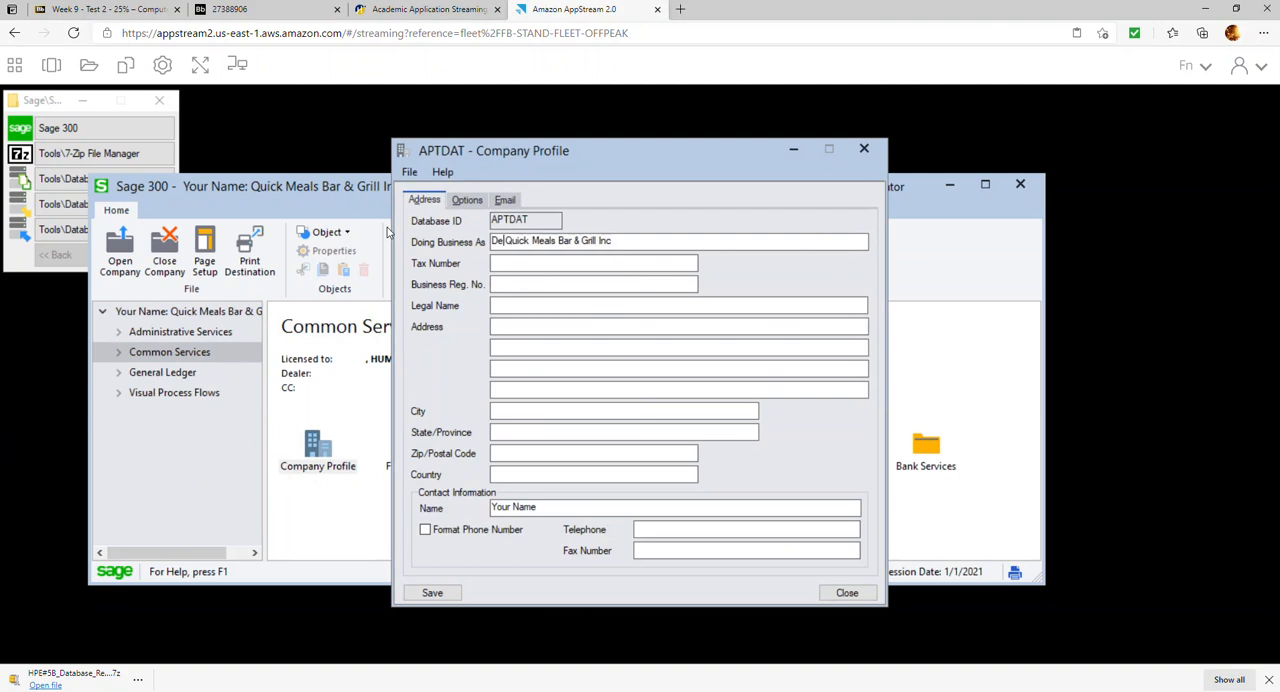
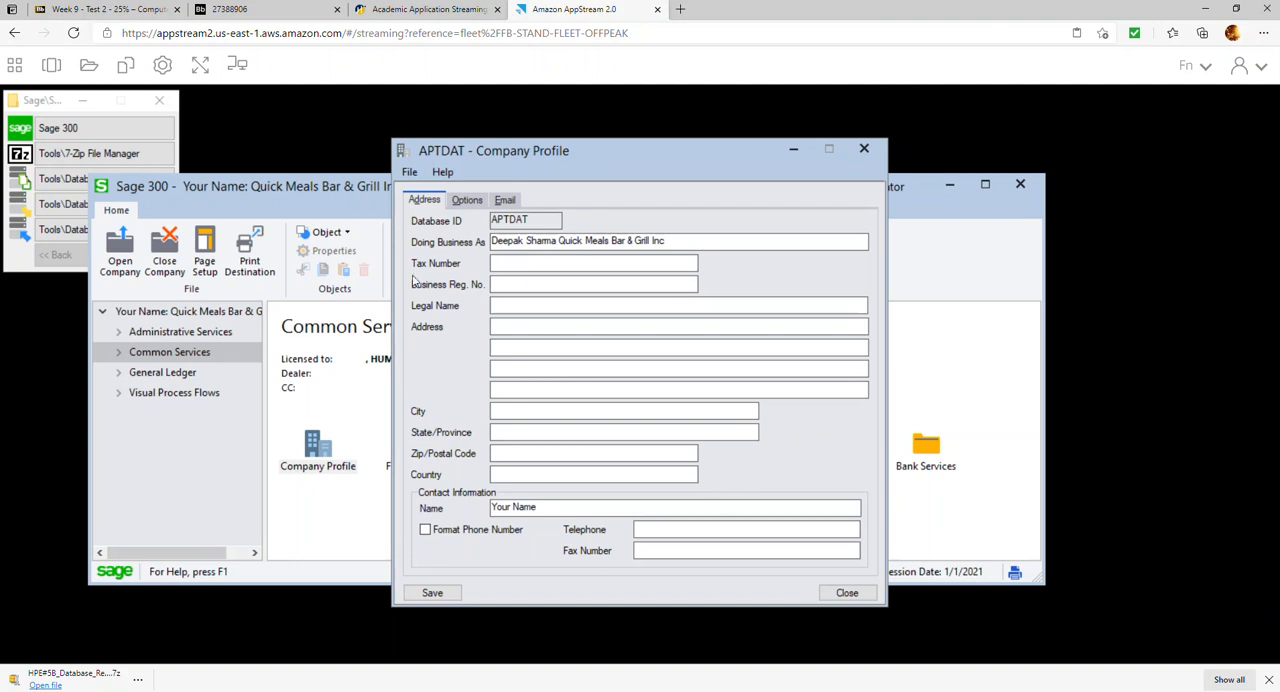
click(449, 593)
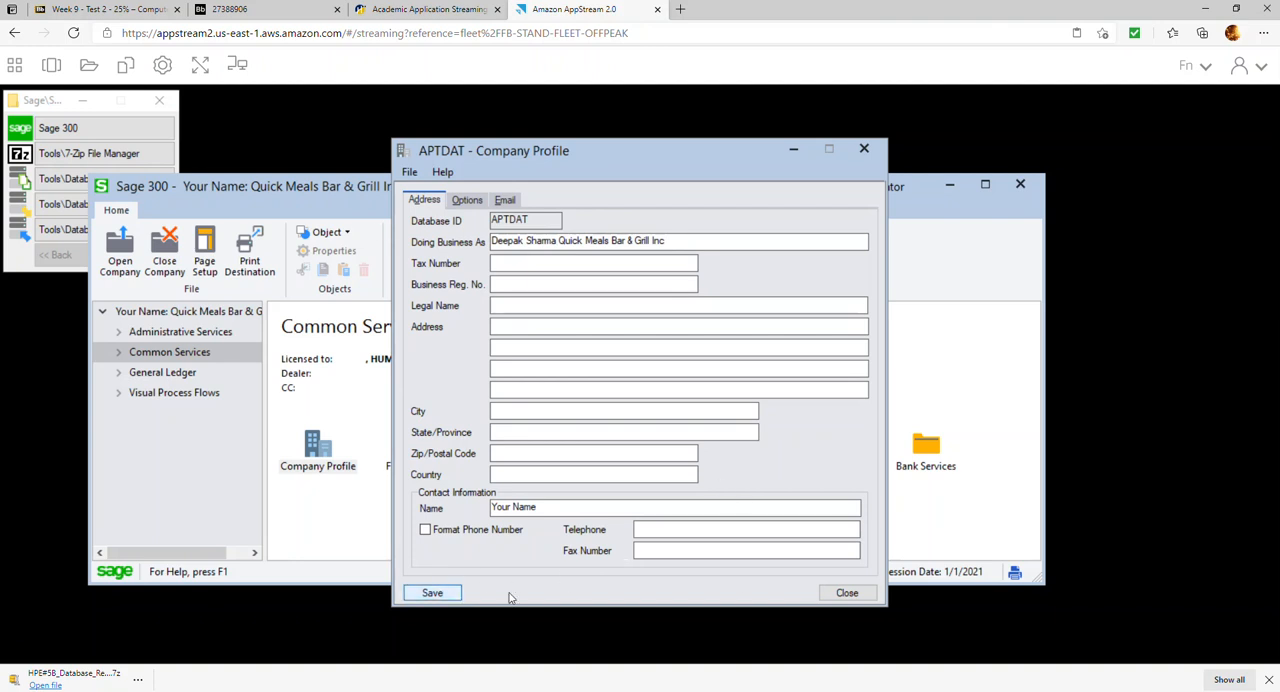
click(870, 594)
Activate Accounts Payable 6.6A through Data Activation in Administrative Services, confirming the database backup, and close the activation window
click(150, 333)
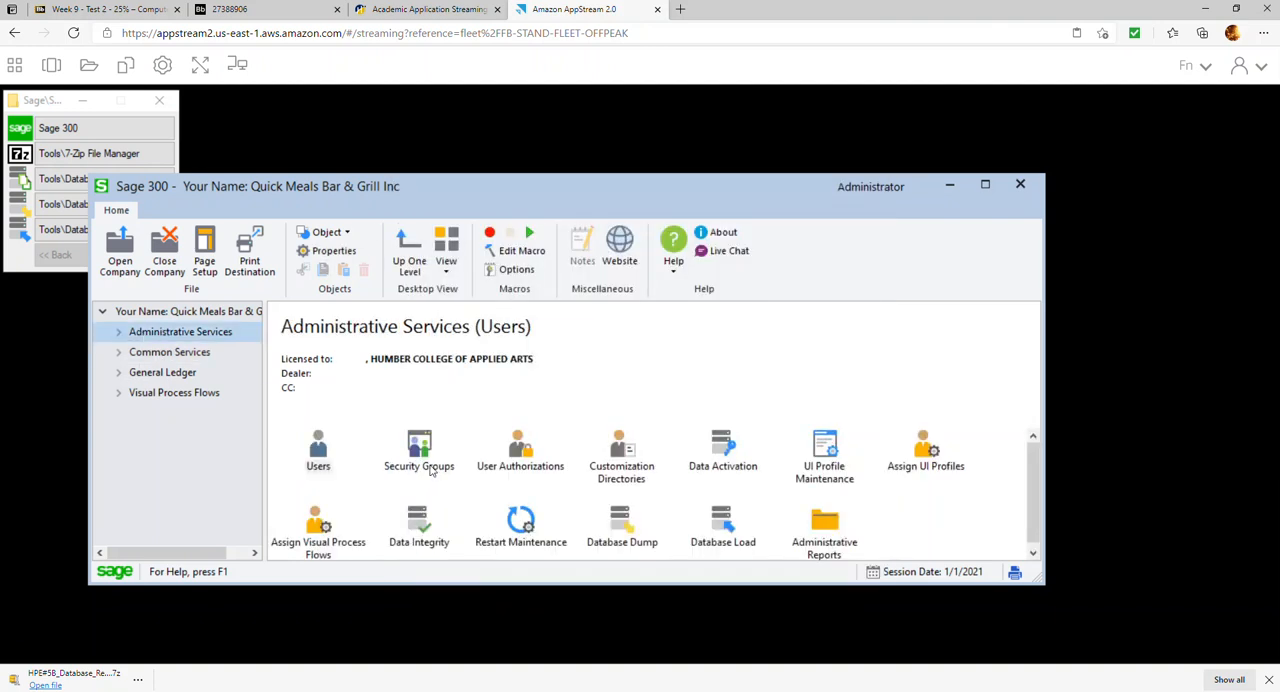
double_click(737, 452)
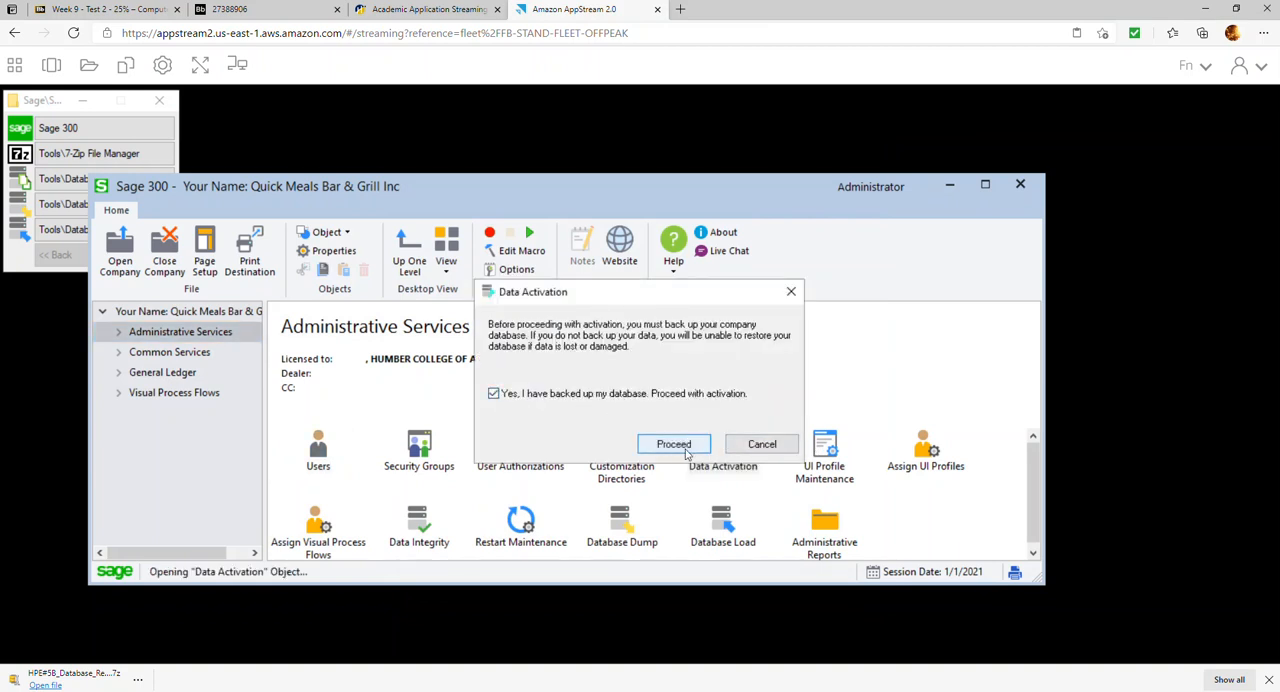
click(686, 446)
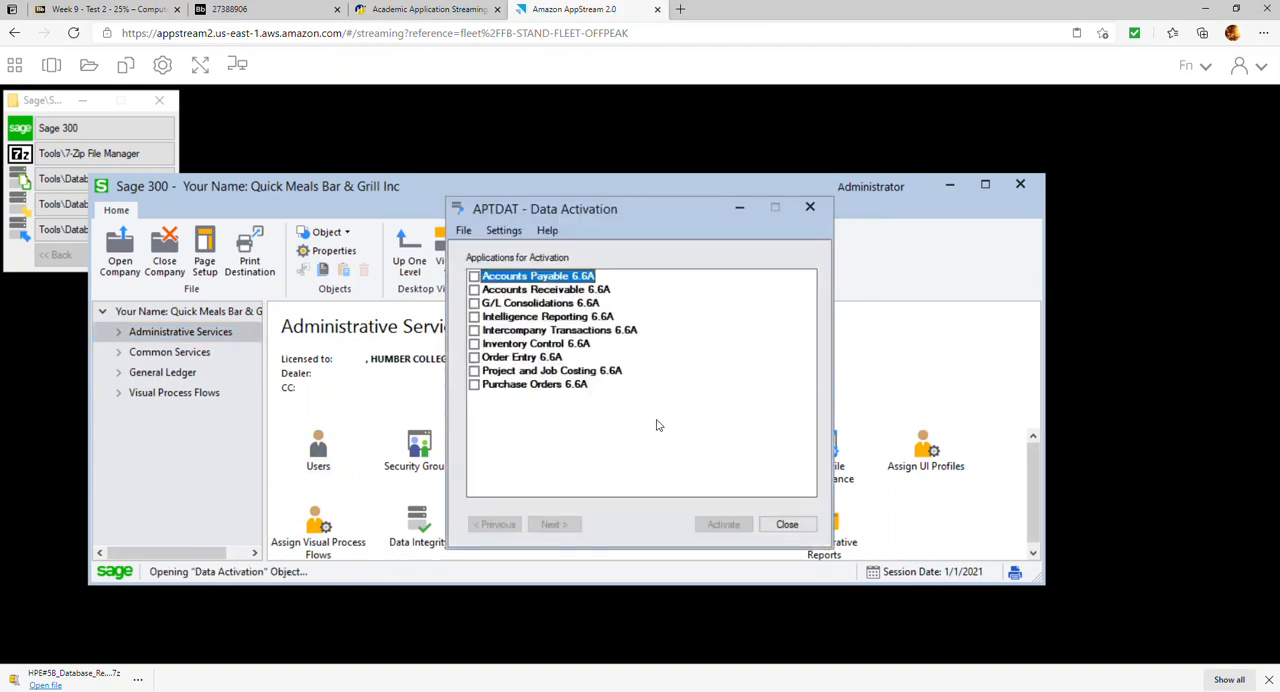
click(474, 276)
click(557, 533)
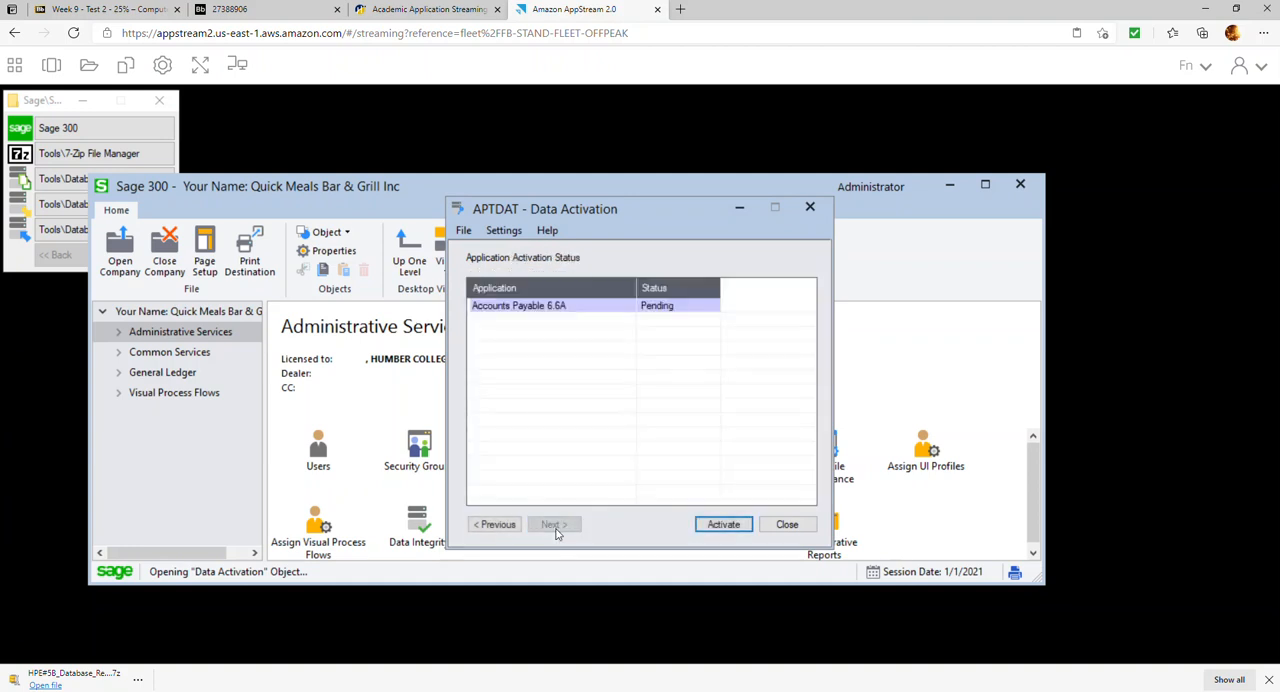
click(714, 525)
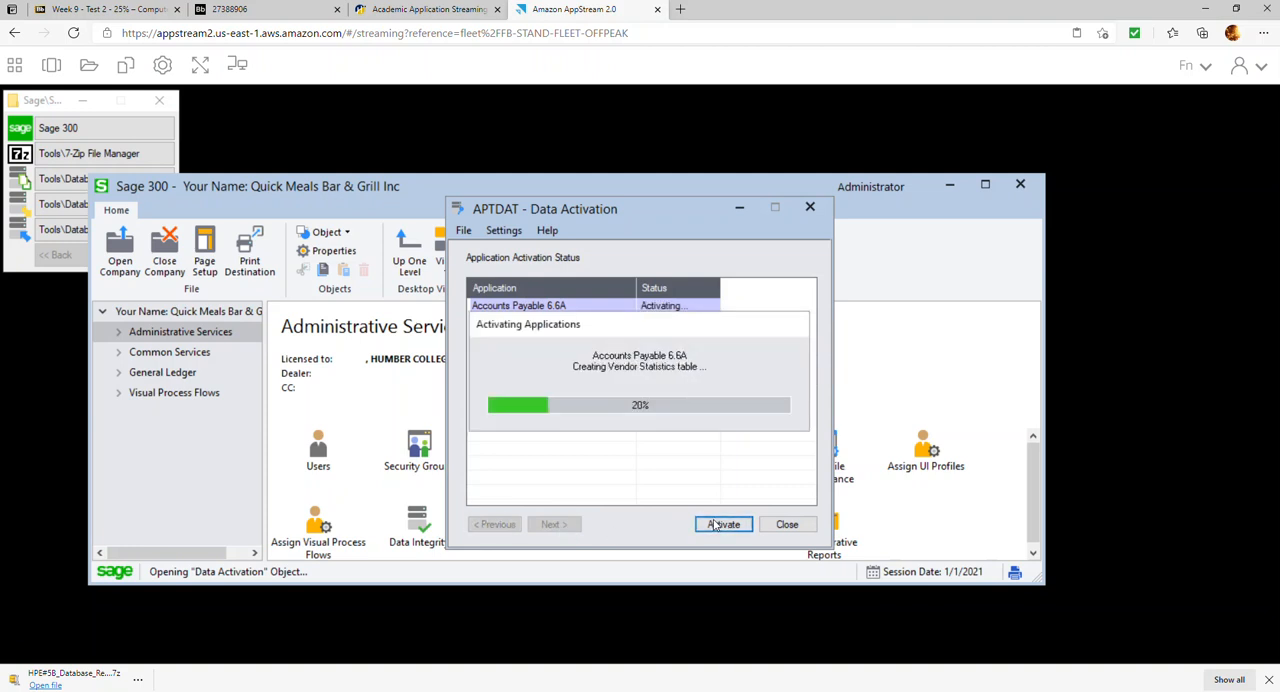
click(786, 524)
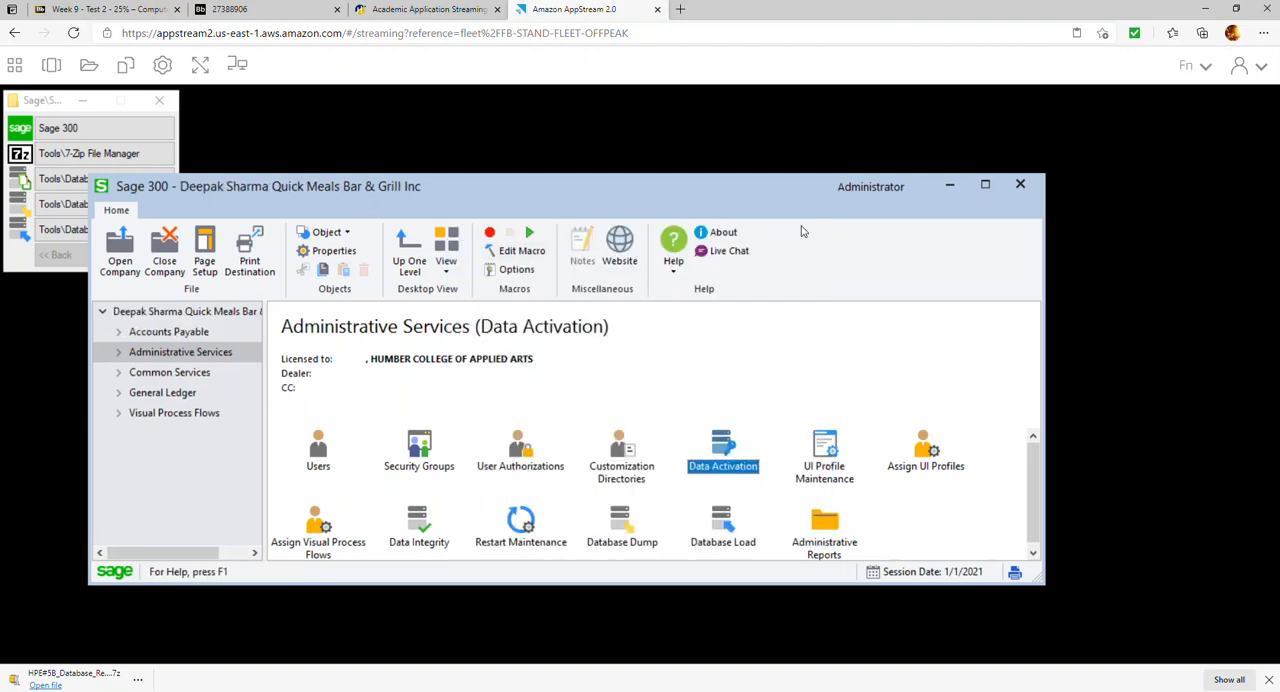
Maximize the Sage 300 window, open the A/P Setup options and enter the student's name as the contact name
click(127, 337)
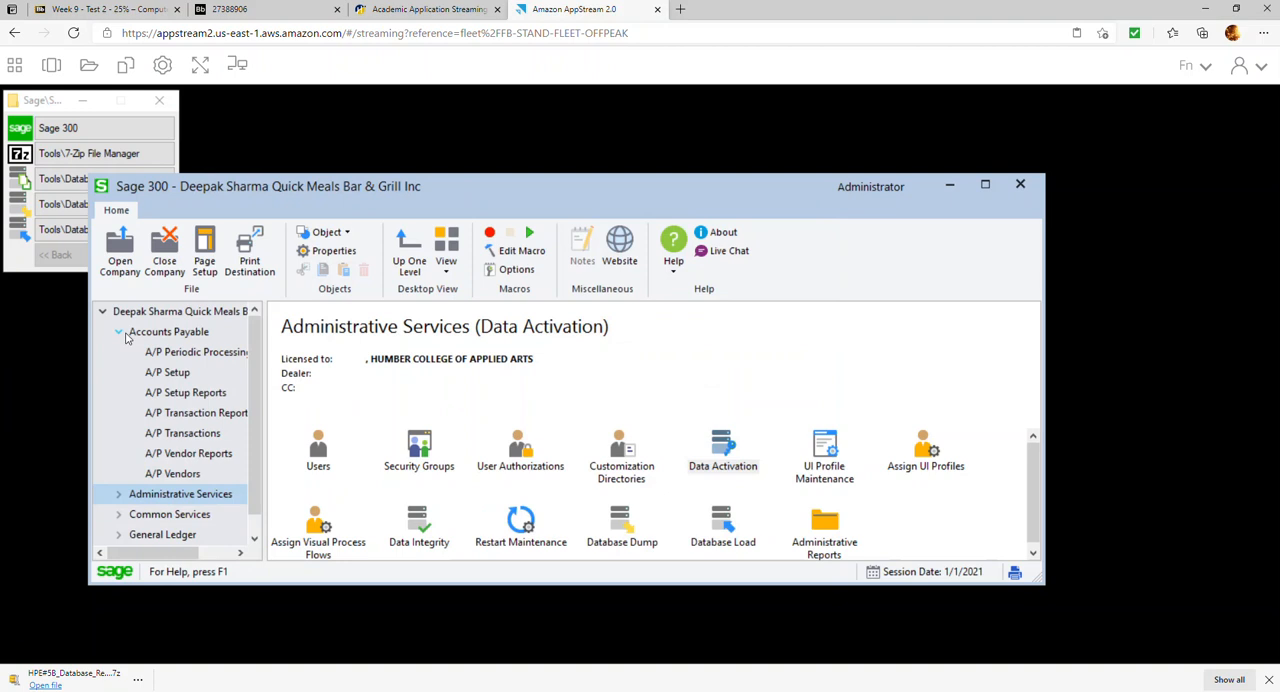
click(985, 184)
click(86, 279)
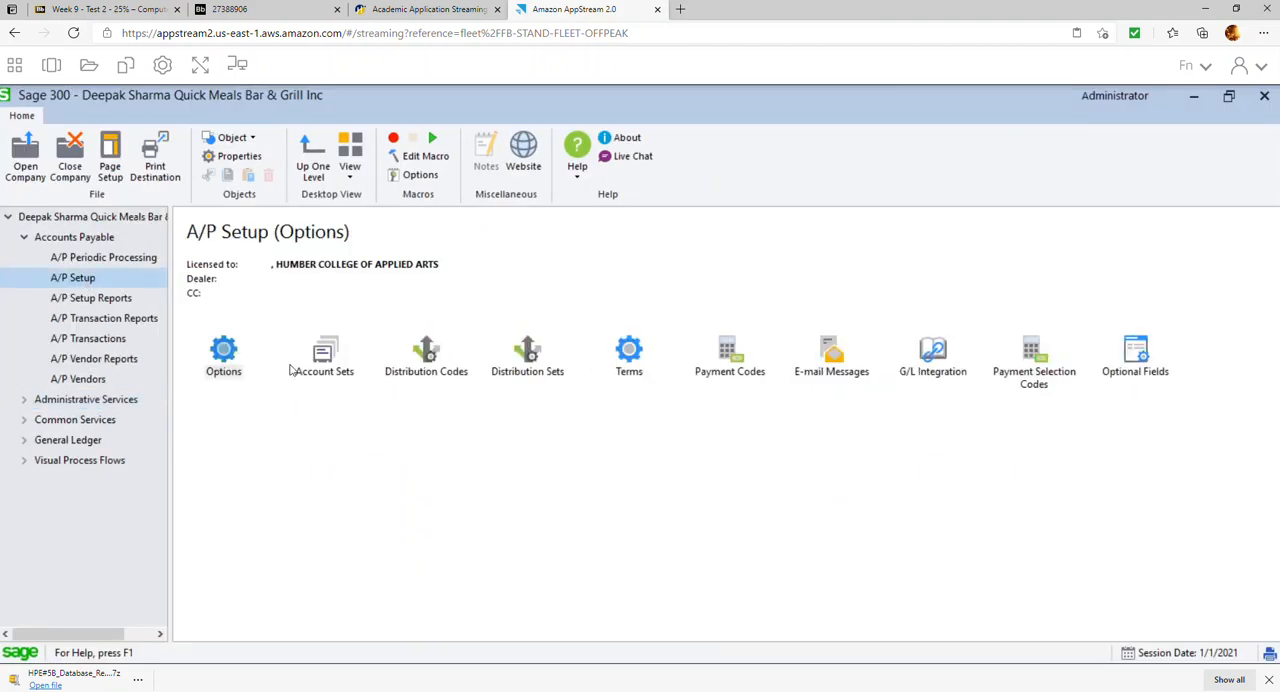
click(234, 356)
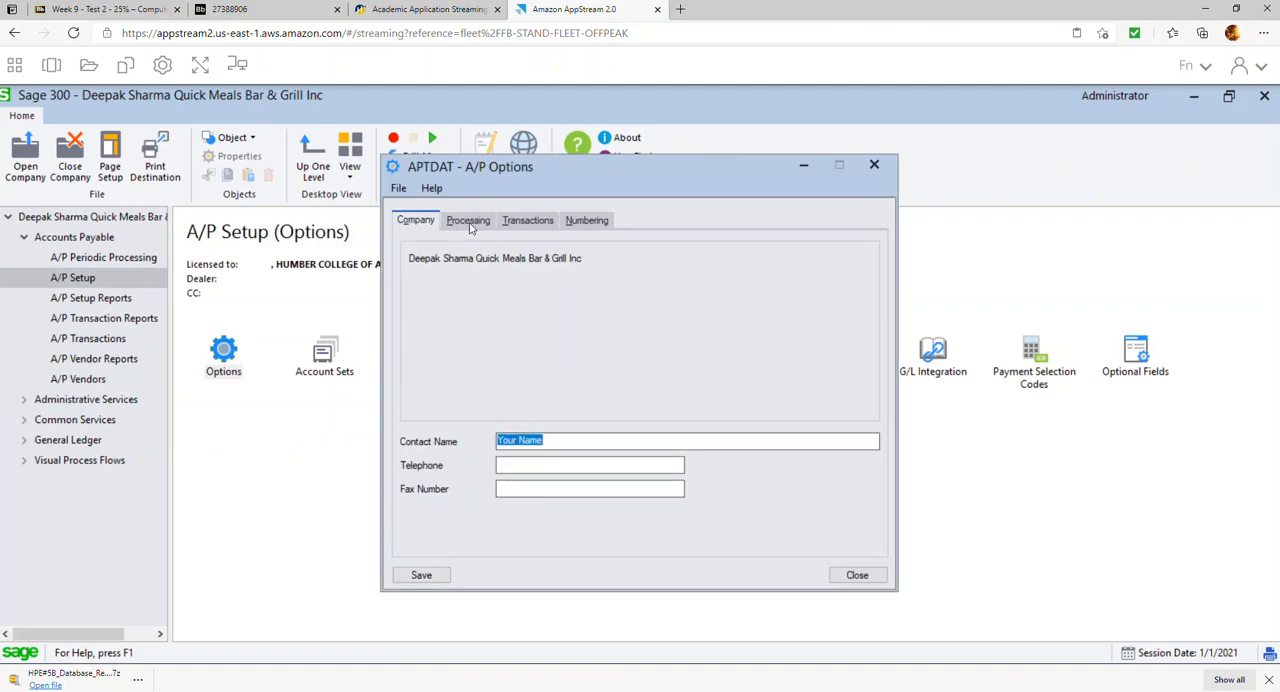
Set the default bank code to TDCHQ in the A/P transaction options, then save and close the options
click(479, 226)
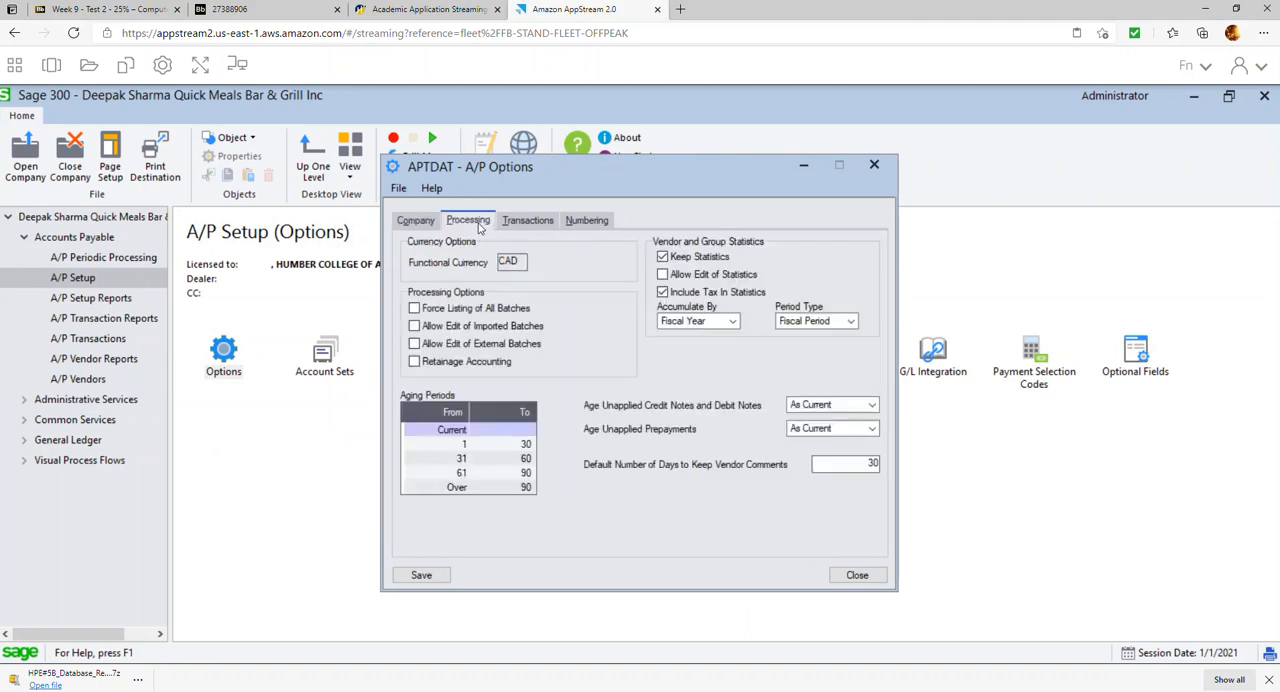
click(550, 226)
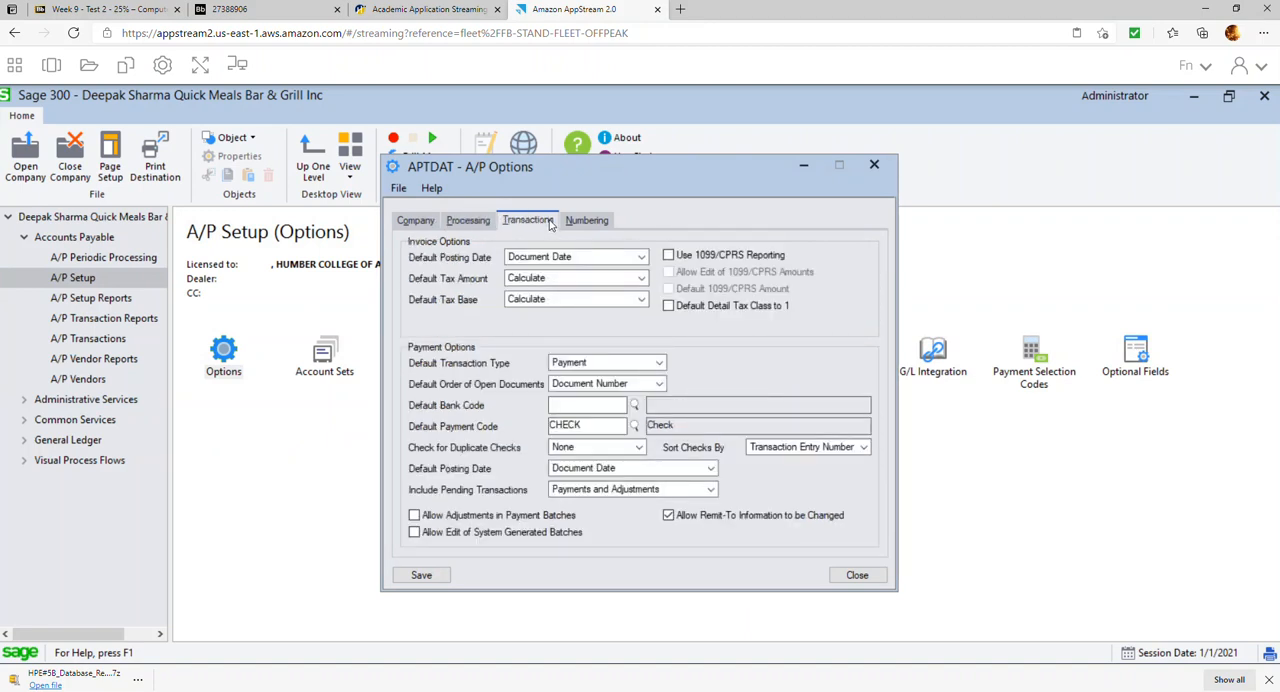
click(626, 405)
click(633, 405)
drag(179, 327, 137, 327)
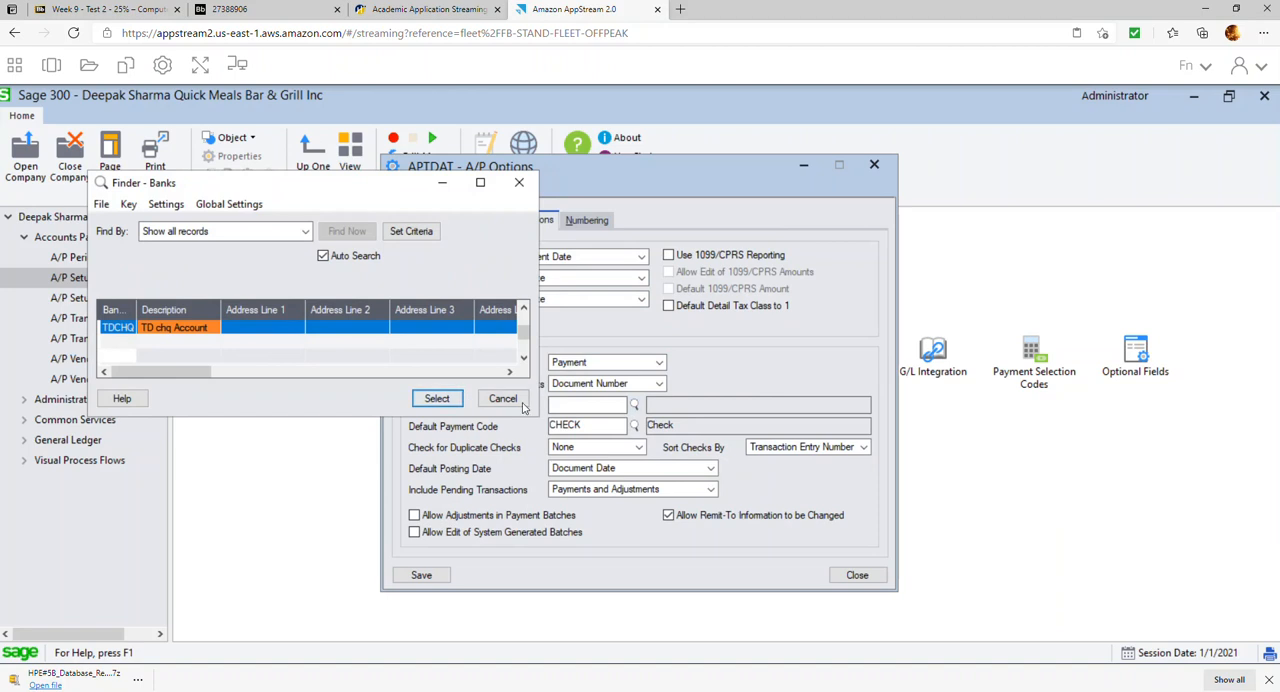
click(436, 398)
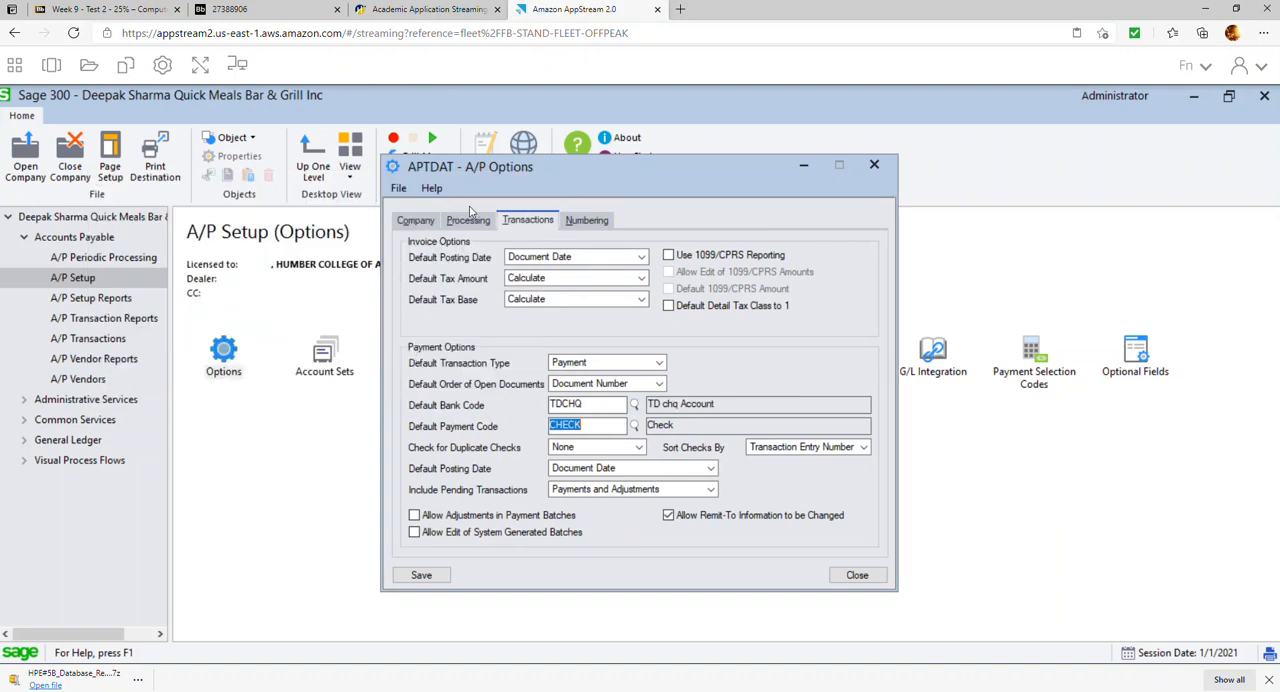
click(594, 224)
click(420, 575)
click(857, 575)
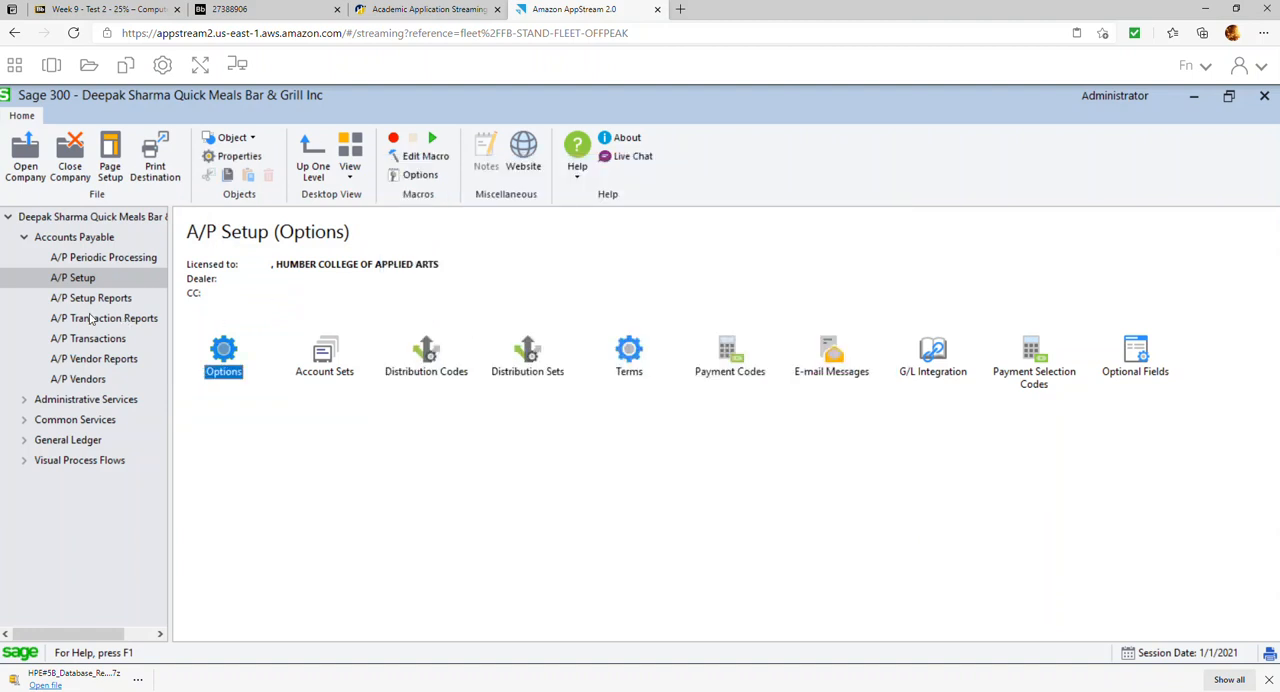
Start a new A/P account set with code TCAN and description Takeout
double_click(330, 365)
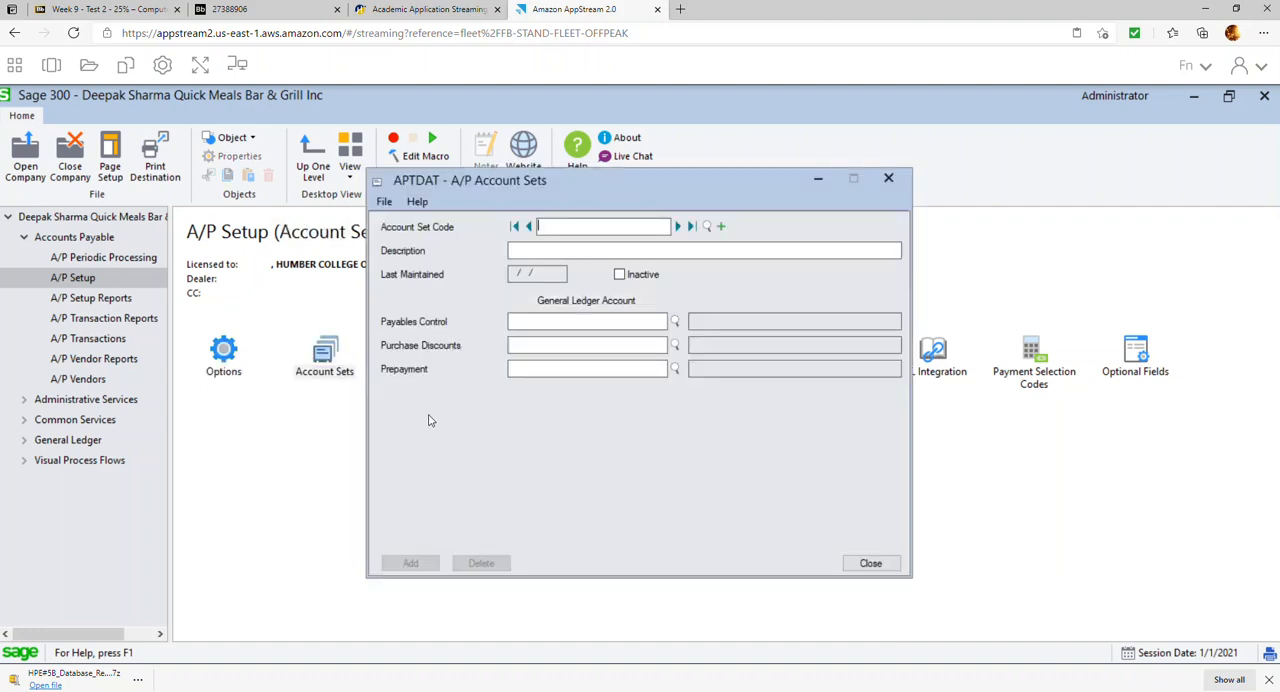
text(TCAN)
key(Tab)
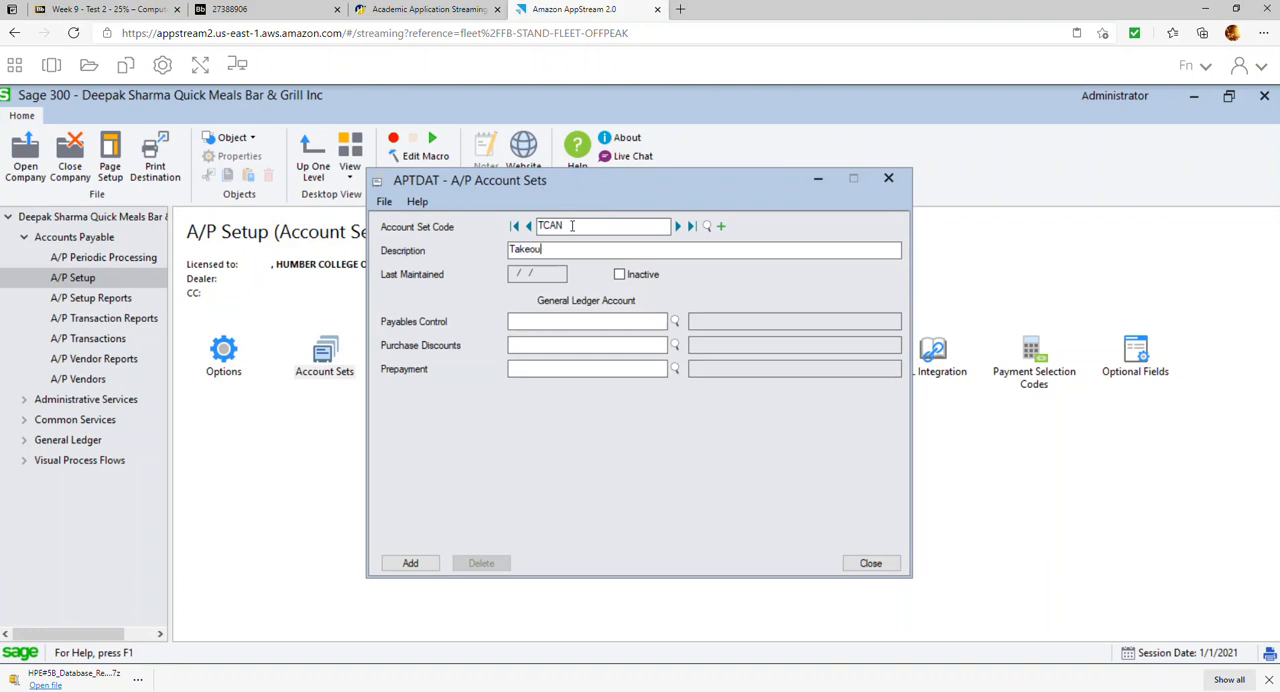
key(Tab)
key(Tab)
Choose account 2200 Accounts Payable as the Payables Control account of the TCAN account set
click(675, 321)
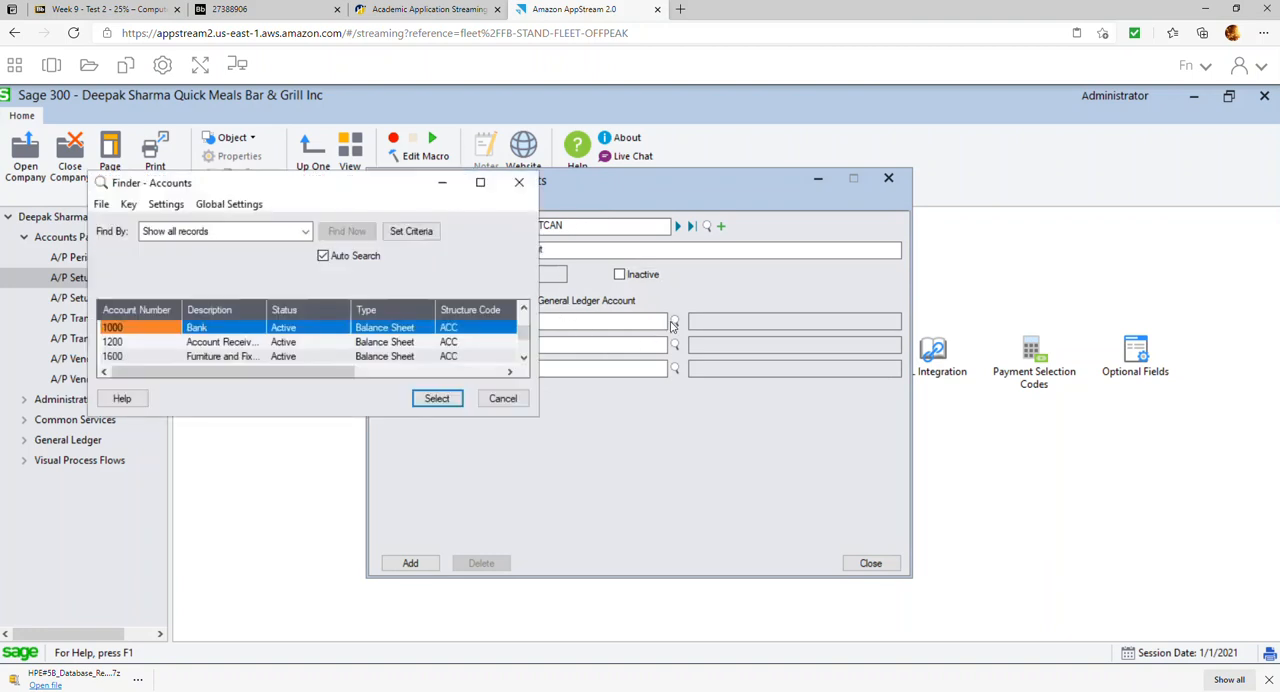
click(258, 352)
key(Down)
key(Down)
key(Down)
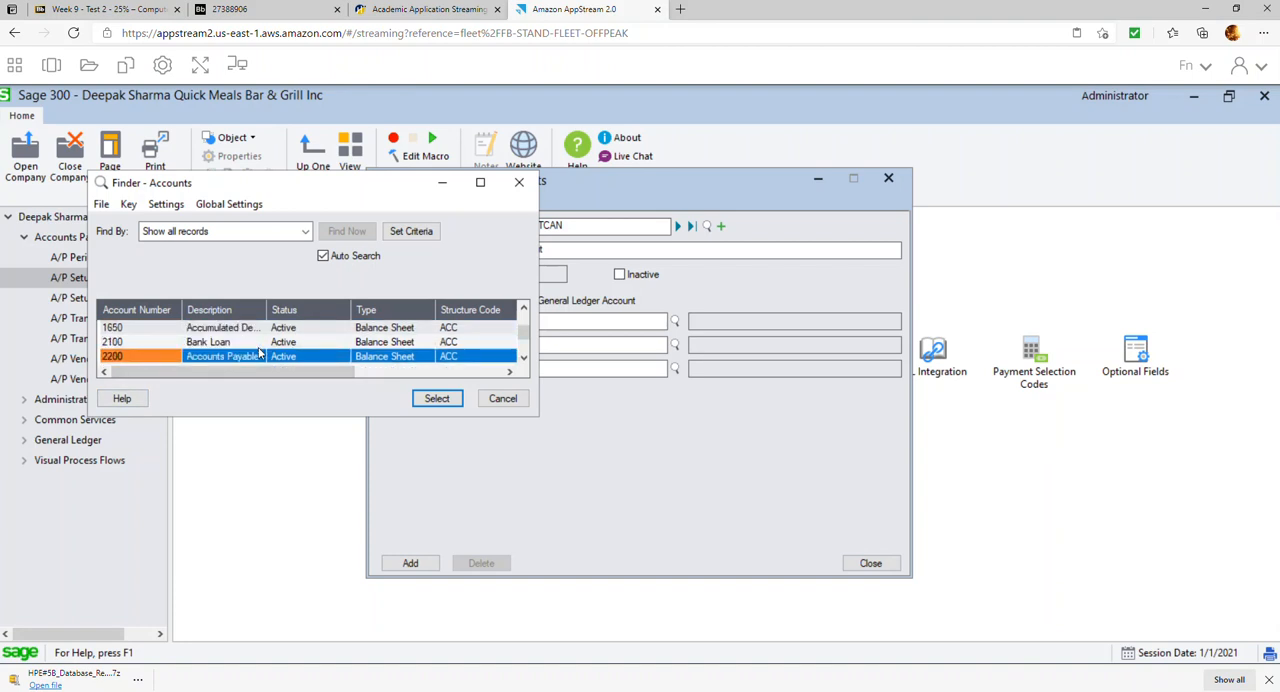
double_click(258, 358)
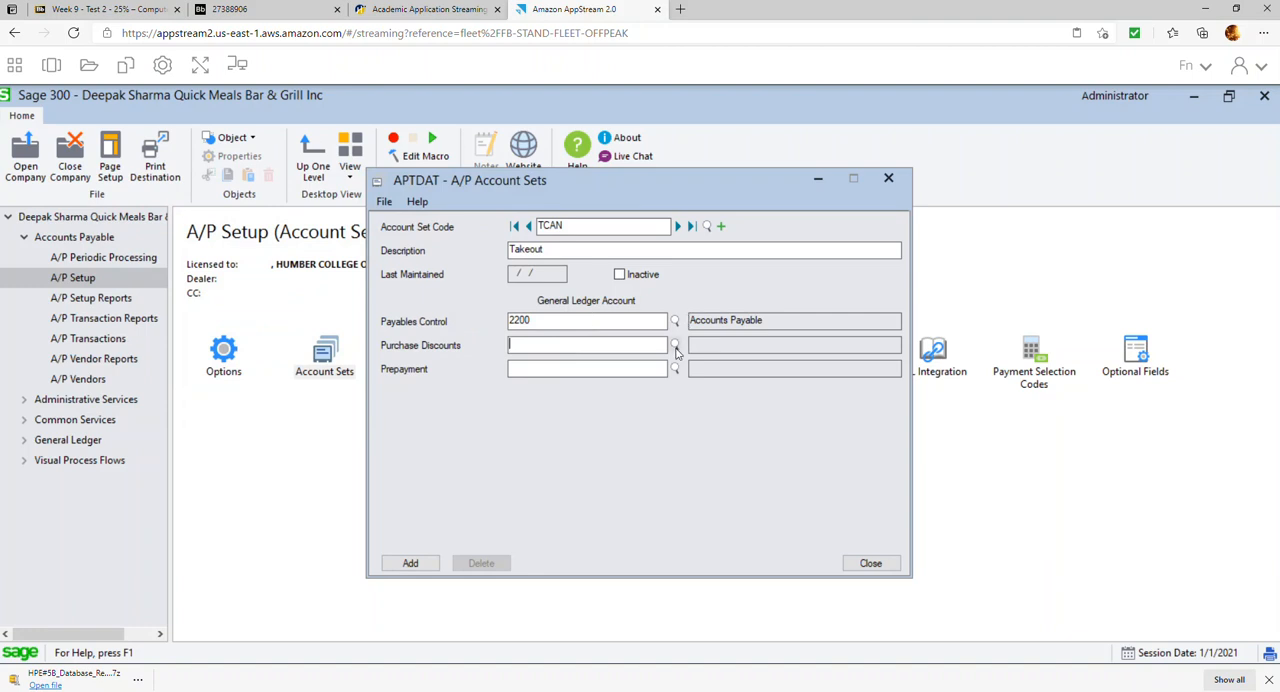
Choose account 5000-001 COS - Takeout as the Purchase Discounts account of the TCAN account set
click(675, 345)
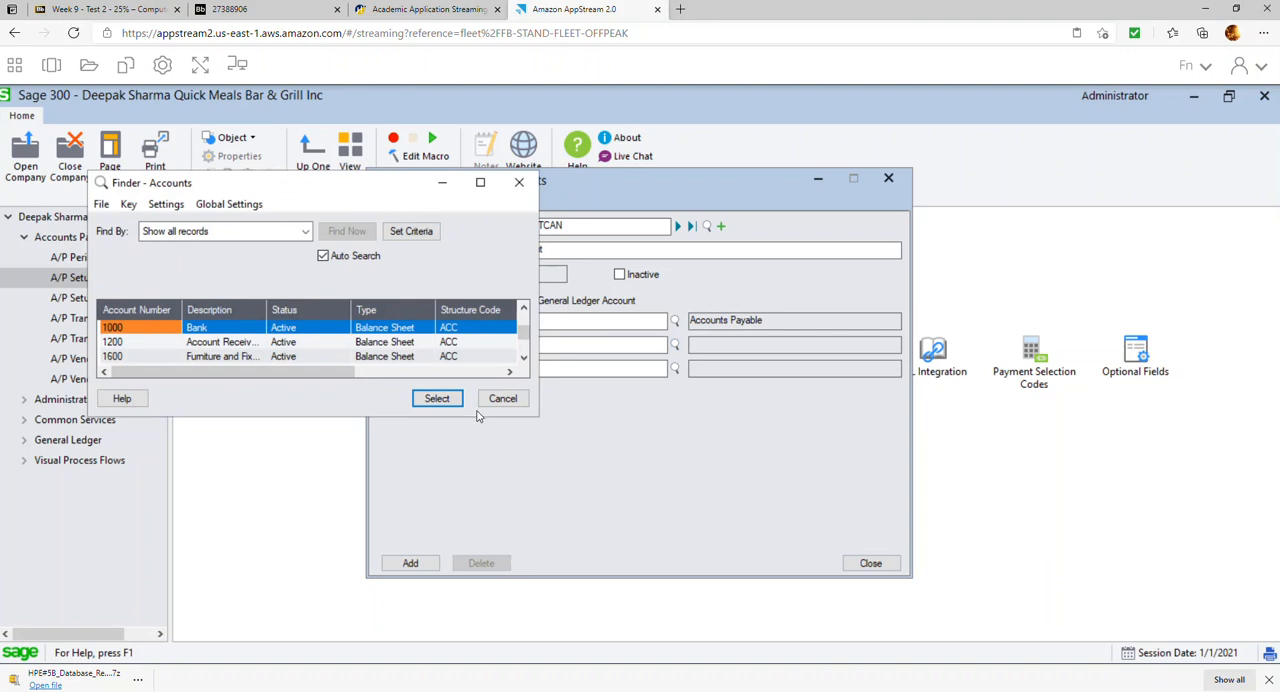
drag(476, 418, 476, 548)
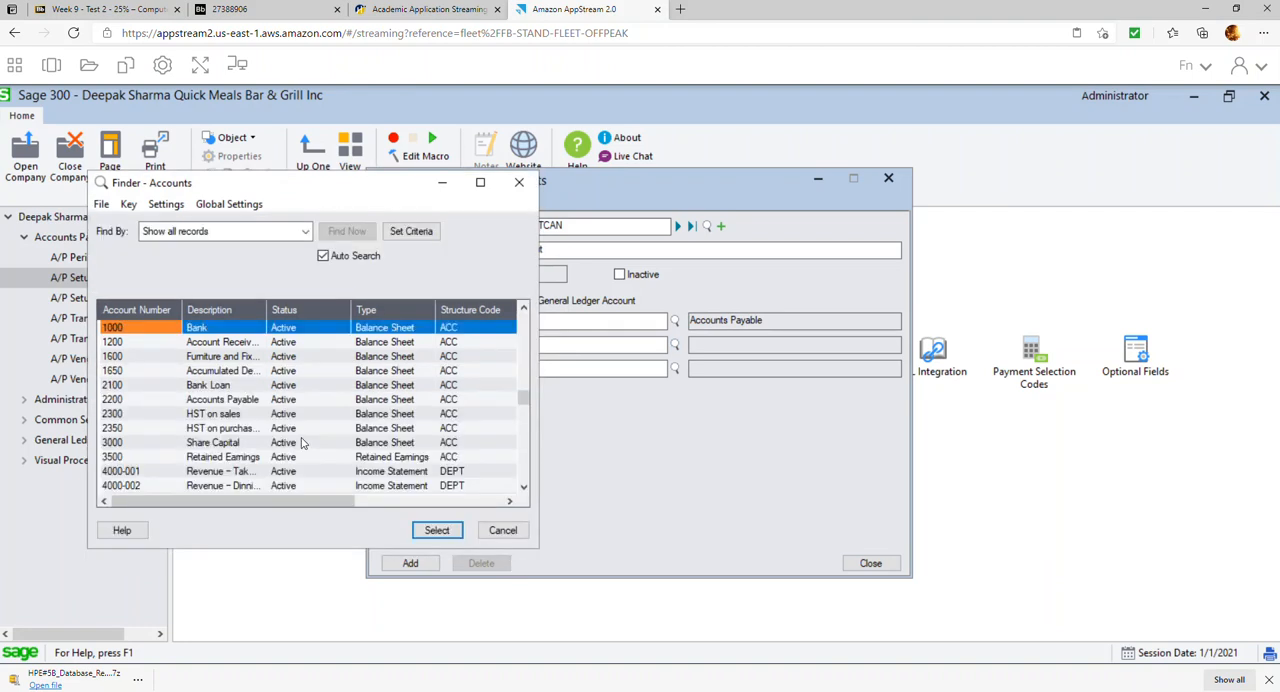
key(Down)
key(Down)
key(Down)
key(Down)
key(Down)
key(Down)
key(Down)
key(Down)
key(Down)
key(Down)
key(Down)
key(Down)
key(Down)
key(Down)
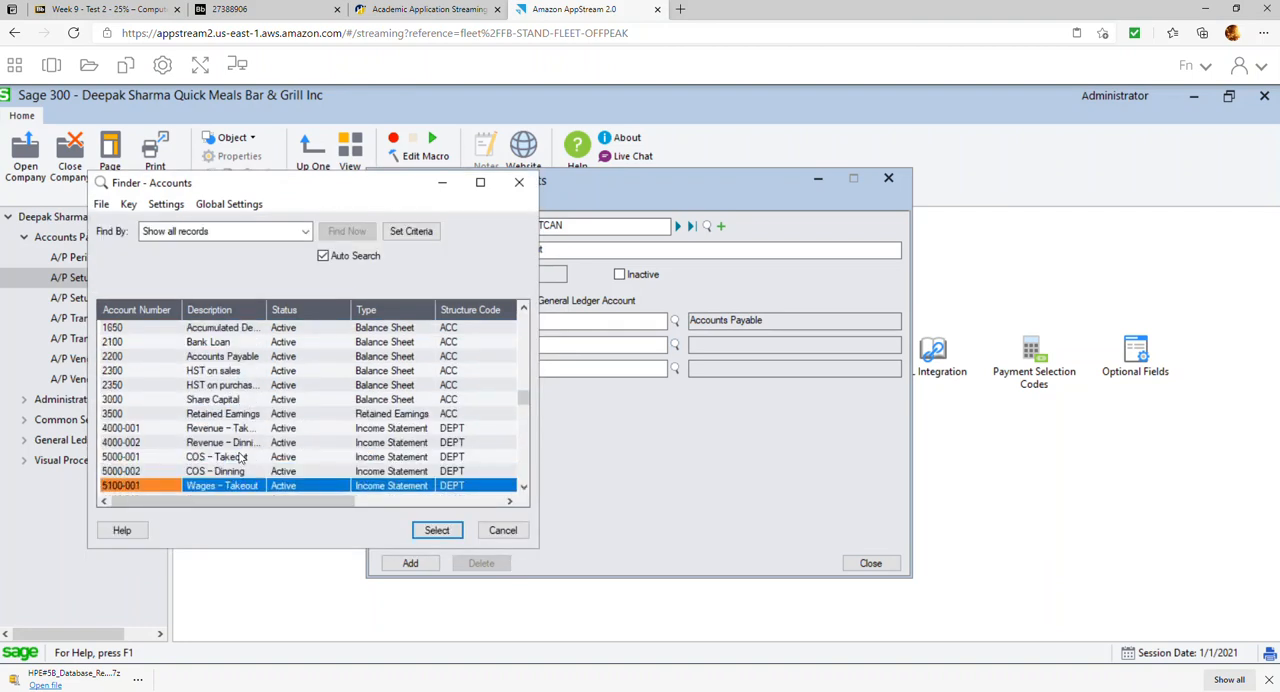
double_click(242, 457)
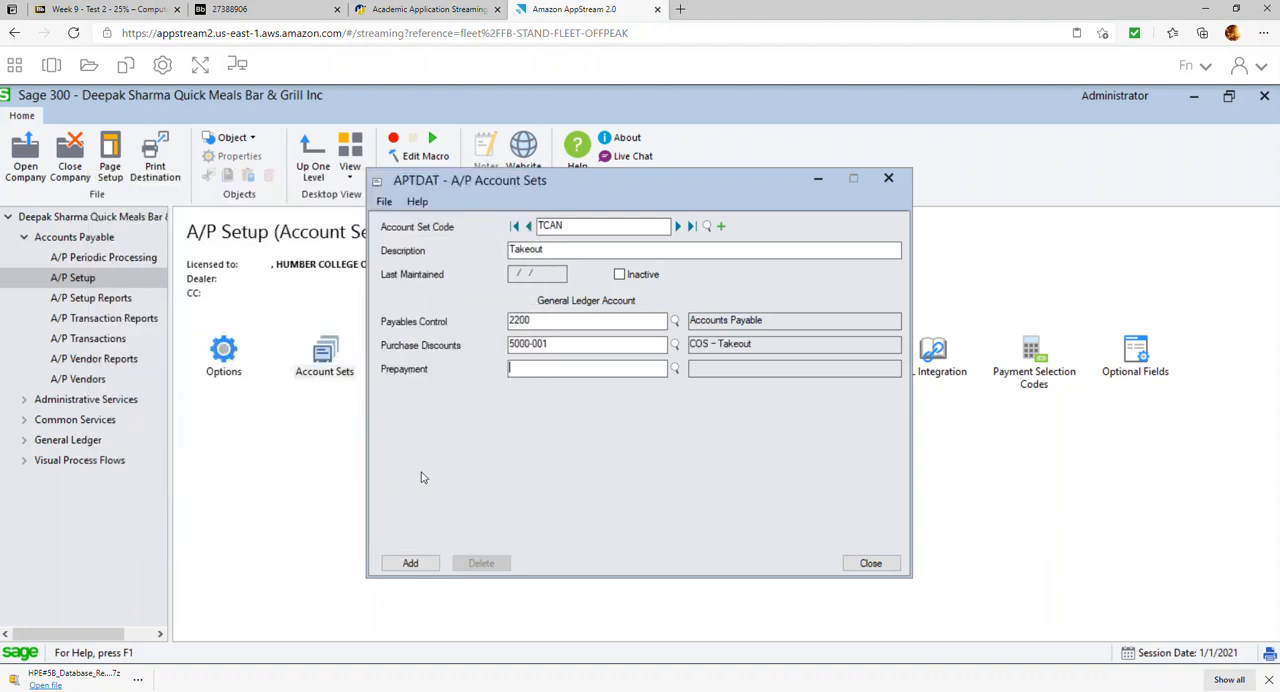
Set the Prepayment account to 2200 and add the TCAN account set
text(2200)
key(Tab)
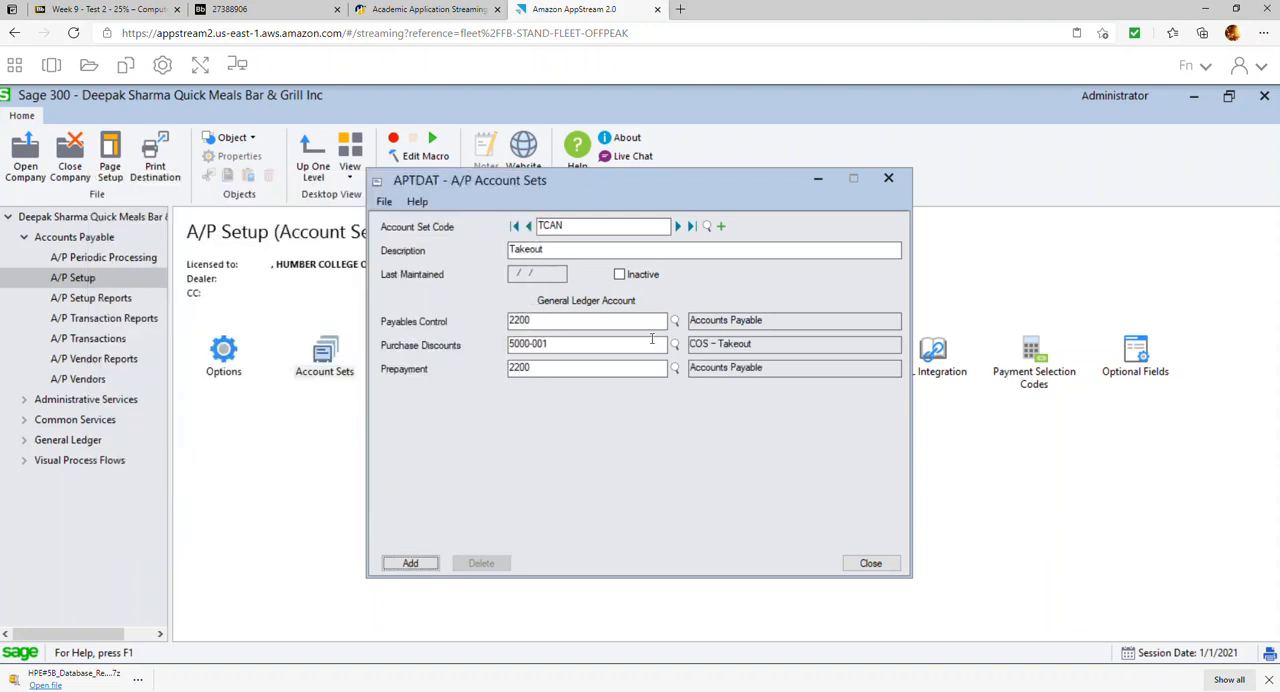
click(393, 568)
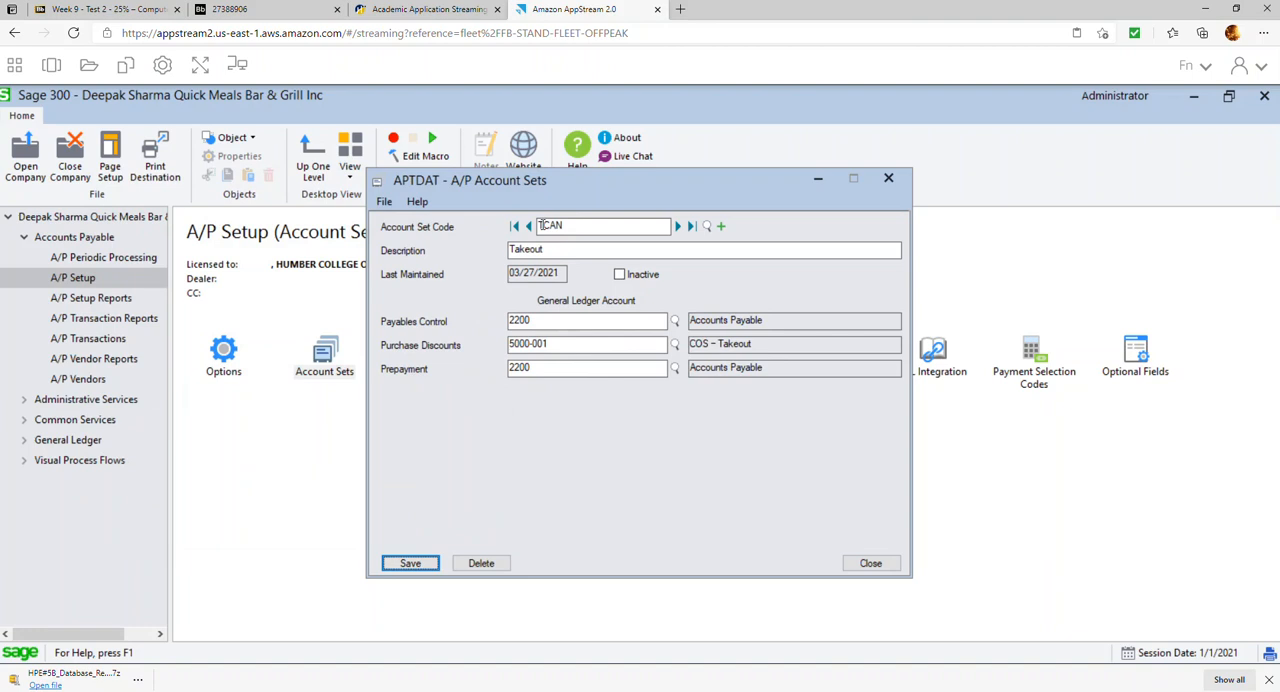
Start another A/P account set with code DCAN and description Dinnings, based on the TCAN set
key(Delete)
text(D)
key(Tab)
text(Dine)
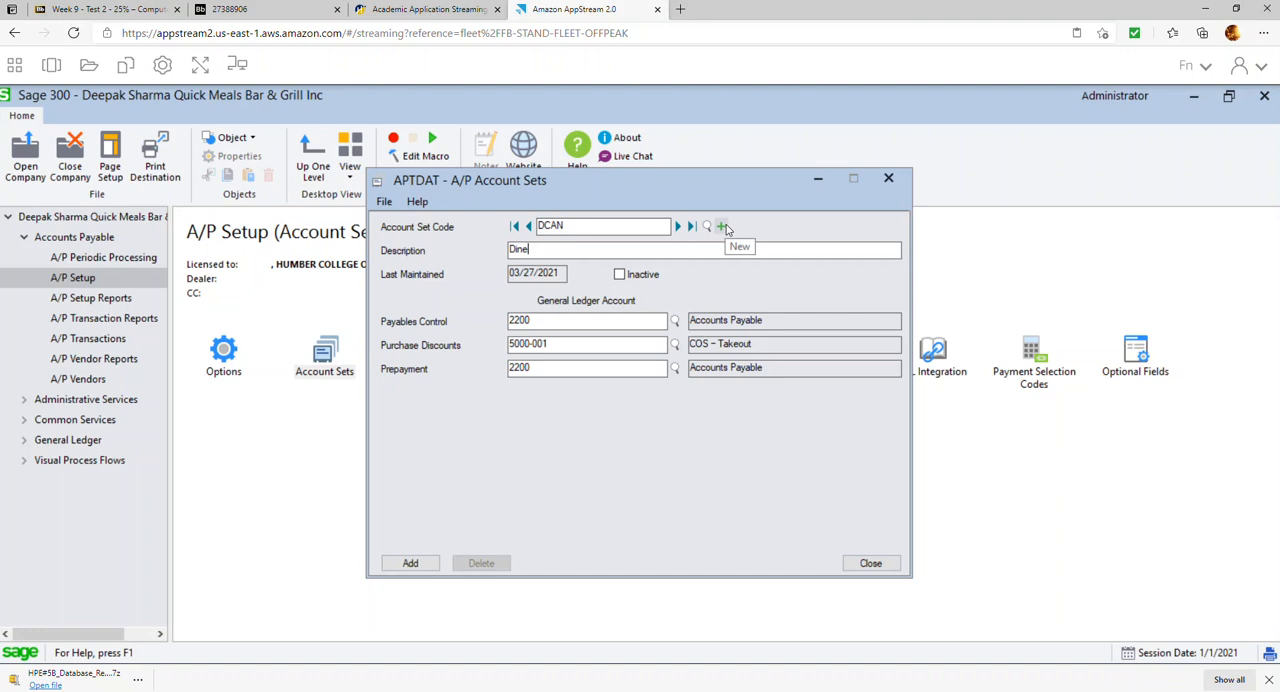
text(ning)
key(BackSpace)
key(BackSpace)
Set the DCAN account set's Purchase Discounts account to 5000-002, add the set and close Account Sets
click(606, 346)
text(2)
key(Tab)
click(410, 563)
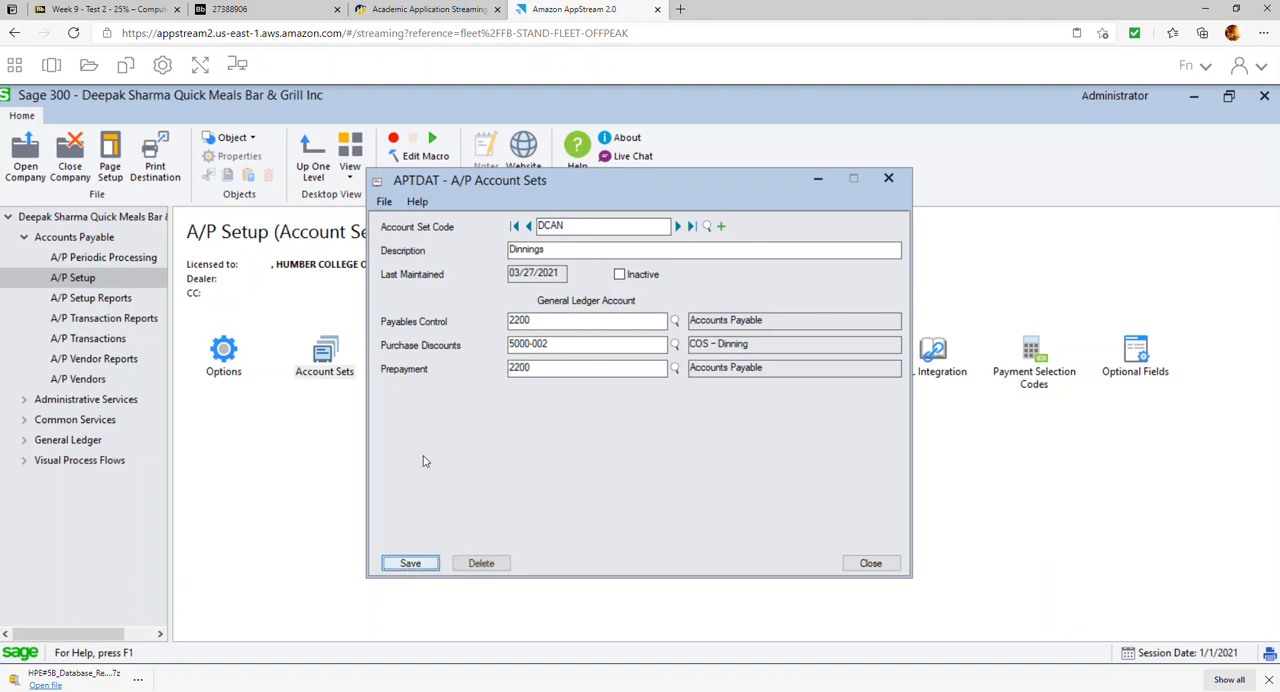
click(871, 564)
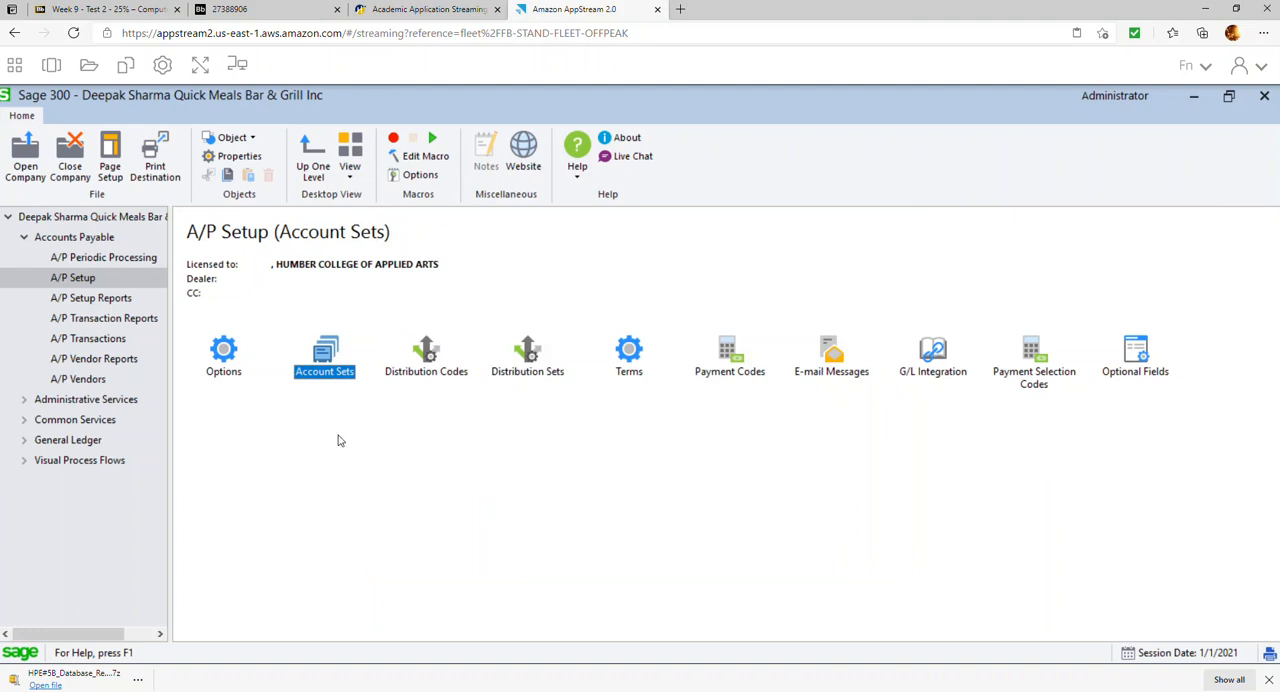
Start an A/P distribution code COS001 with the description "Cost of sales Takepout"
double_click(427, 352)
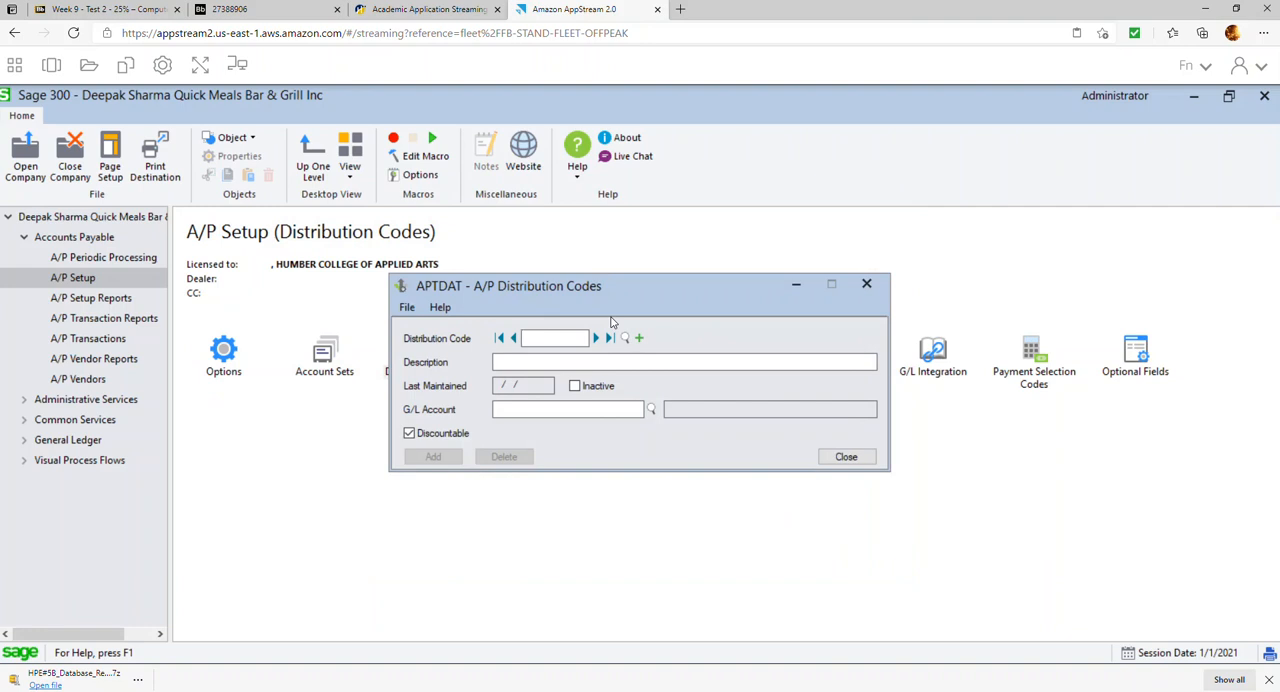
text(COS001)
key(Tab)
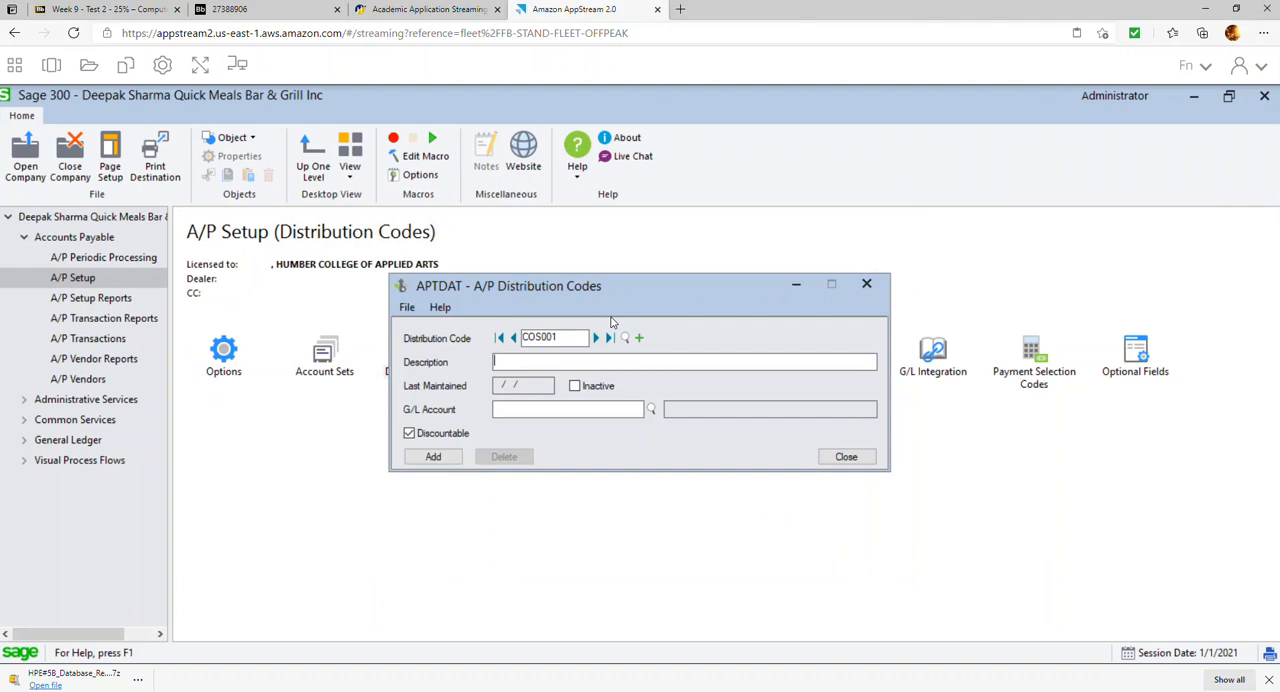
text(Cost of sales Takepo)
key(Tab)
key(Tab)
Choose 5000-001 COS - Takeout as the G/L account of COS001 and add the distribution code
click(650, 409)
click(405, 357)
scroll(405, 357, down, 4)
double_click(229, 343)
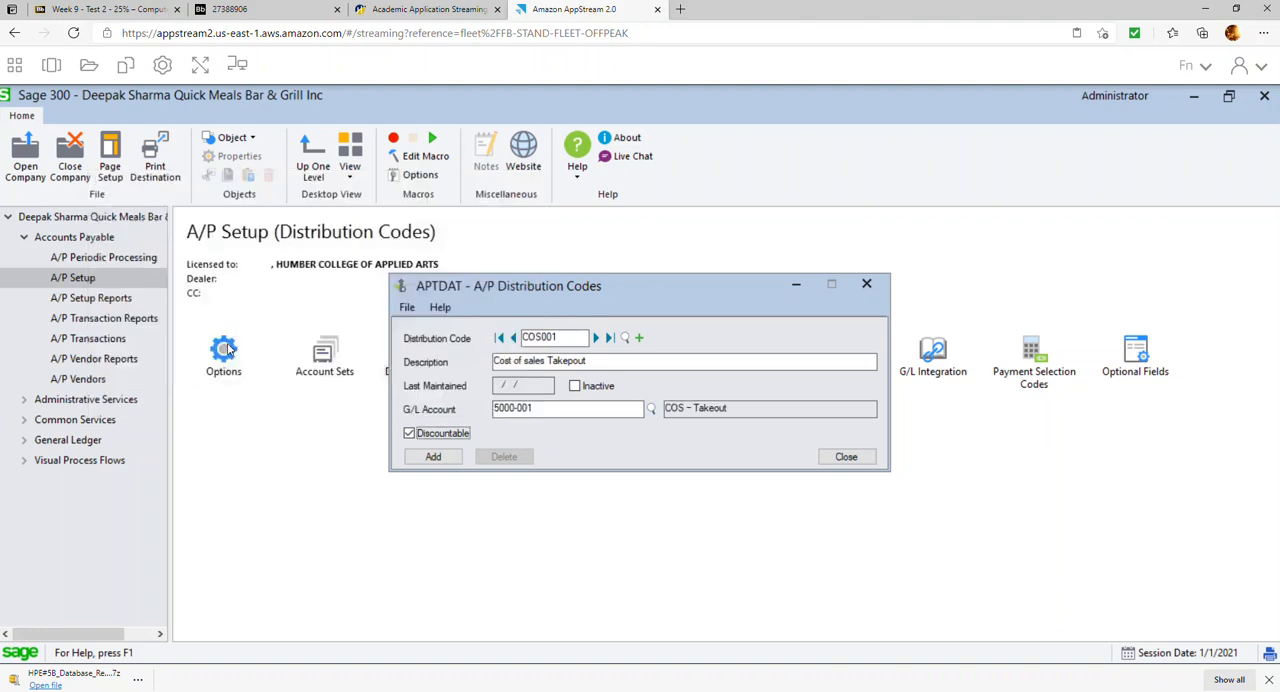
click(433, 457)
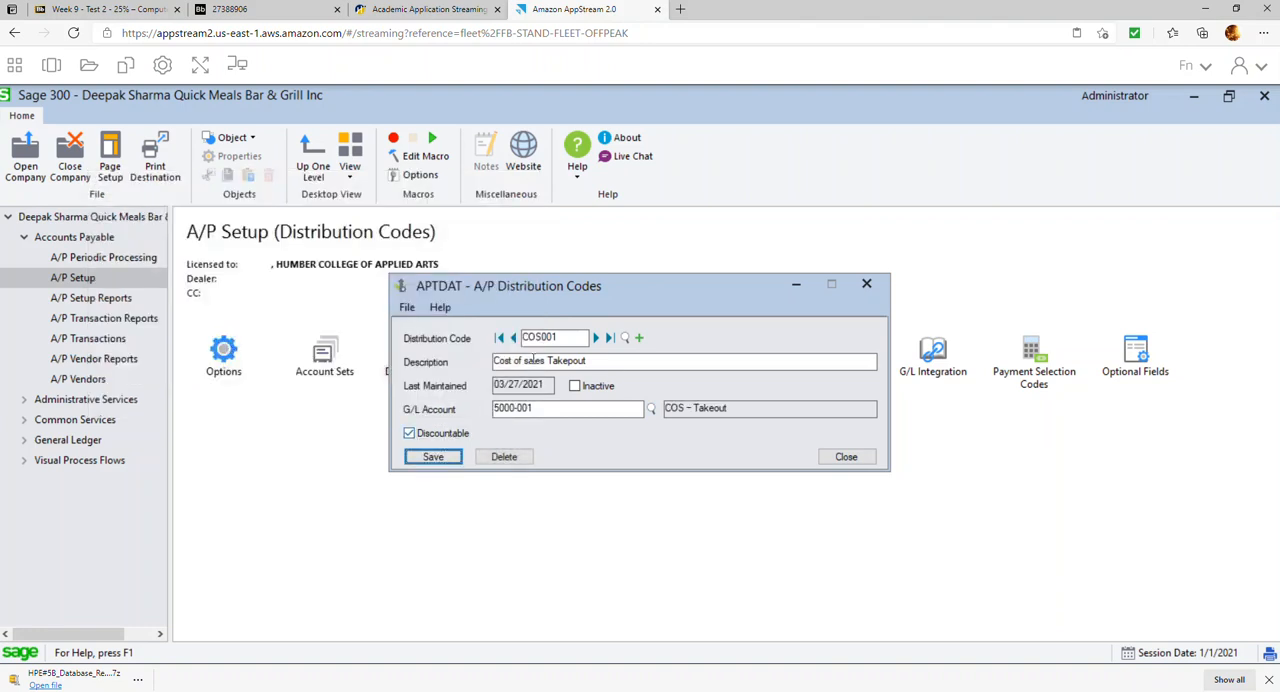
Start a second distribution code COS002 with the description "Cost of sales Dinning"
key(BackSpace)
text(2)
key(Tab)
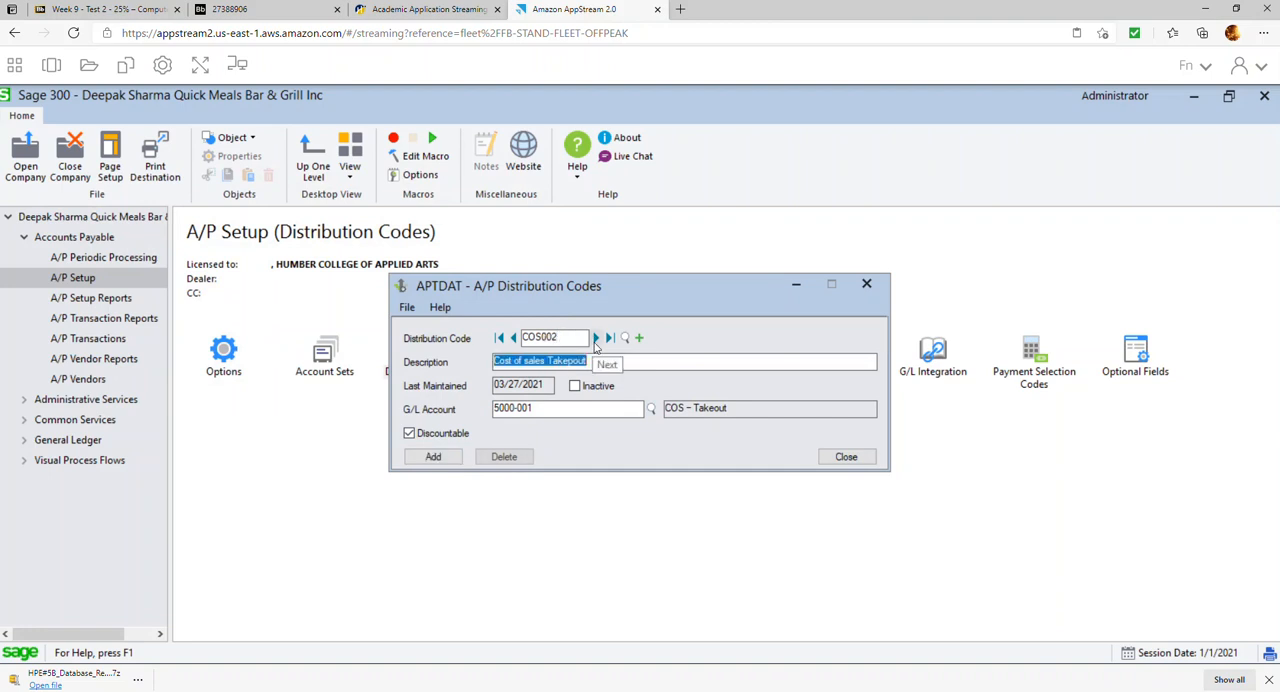
key(BackSpace)
key(BackSpace)
key(BackSpace)
key(BackSpace)
key(BackSpace)
key(BackSpace)
key(BackSpace)
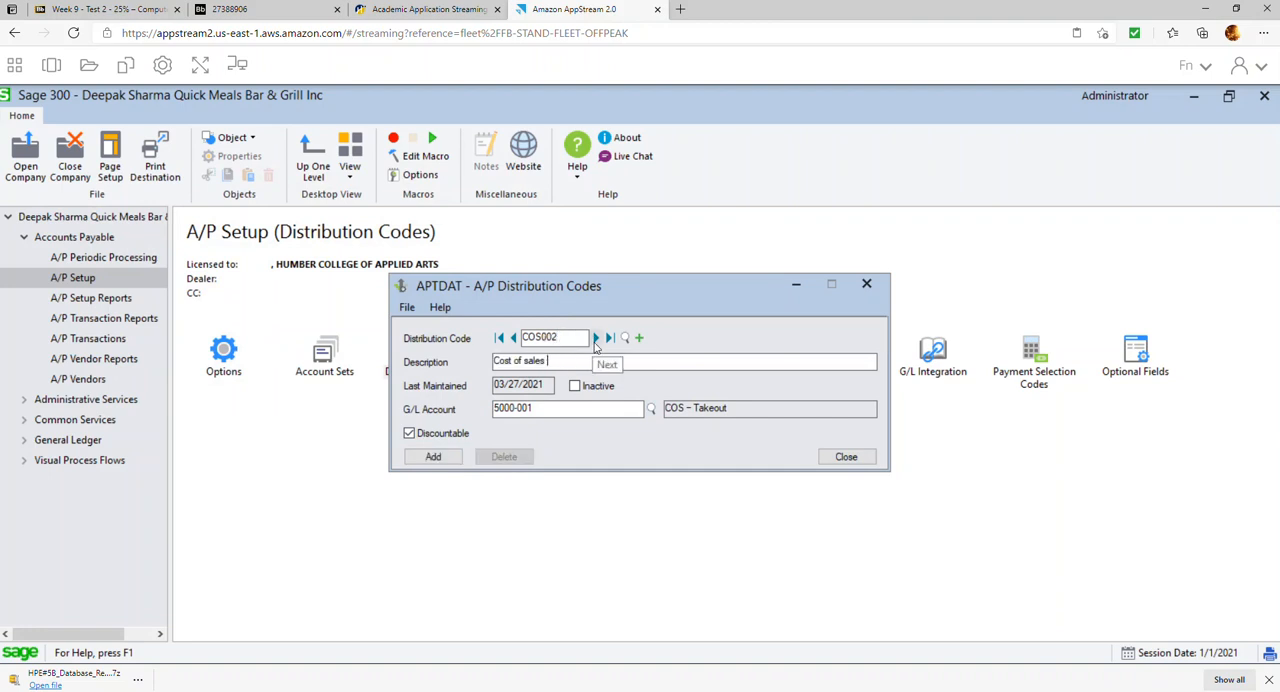
text(Dinning)
Keep COS002 active, change its G/L account to the dining cost of sales account, add the code and close Distribution Codes
click(575, 386)
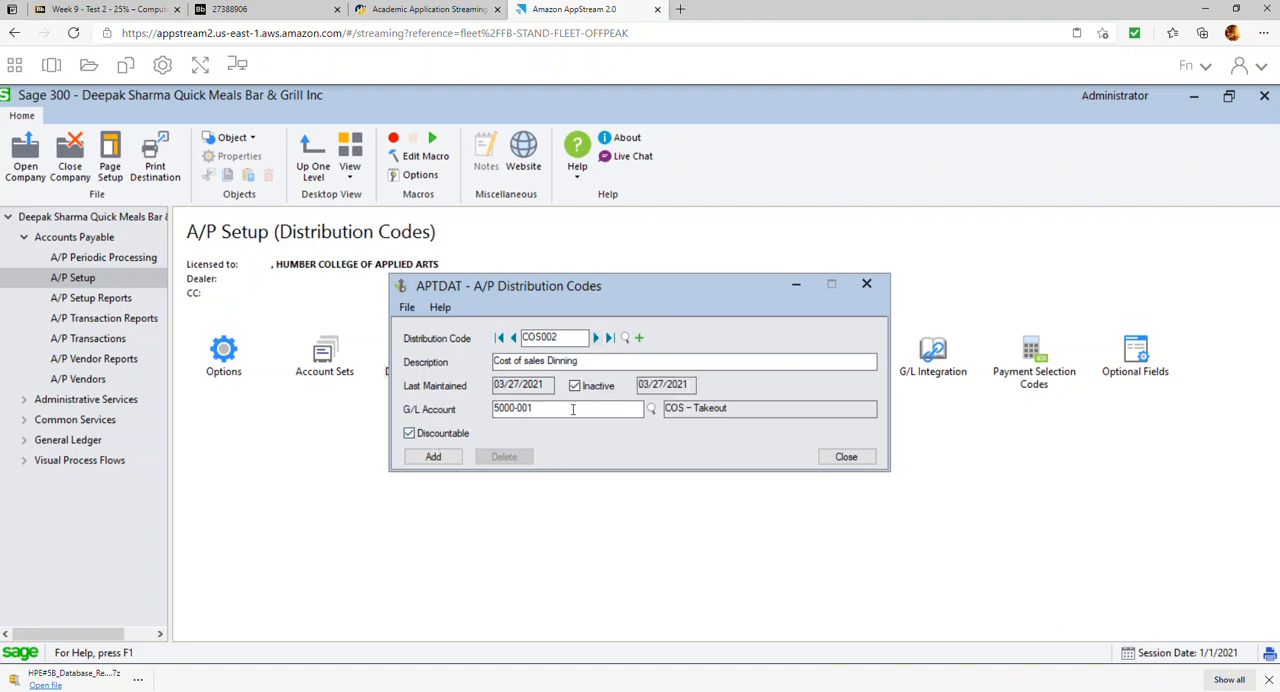
click(577, 386)
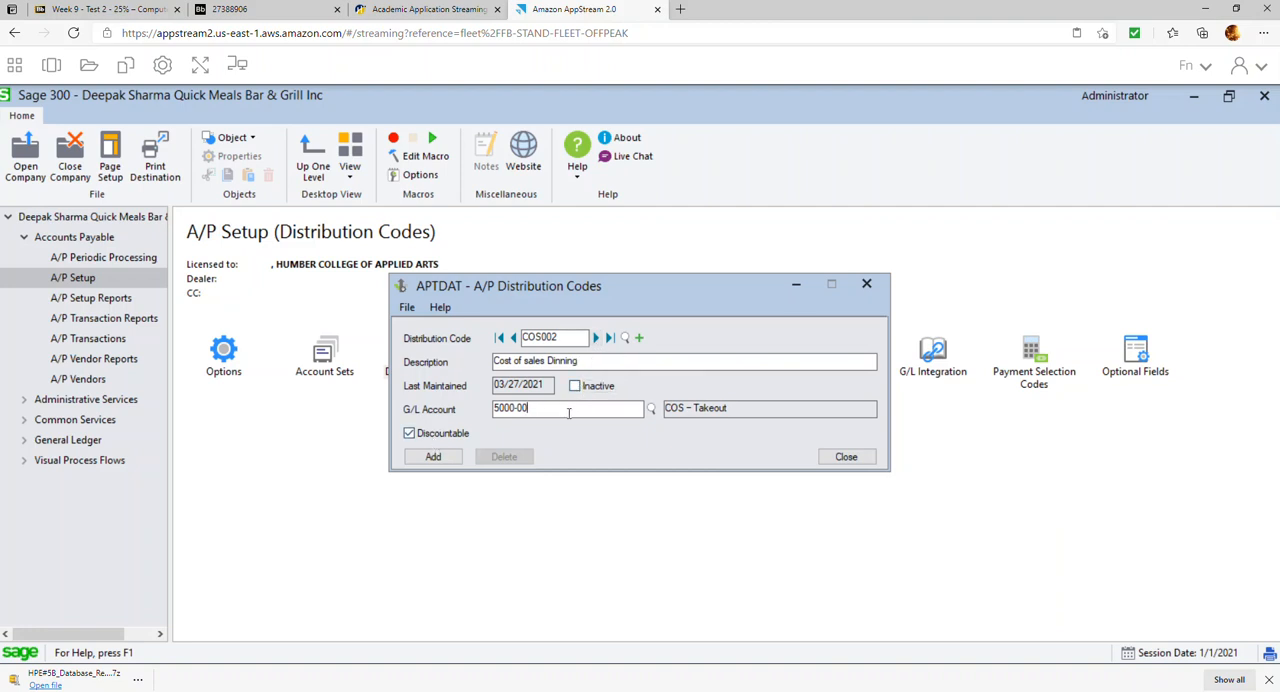
click(433, 456)
click(846, 456)
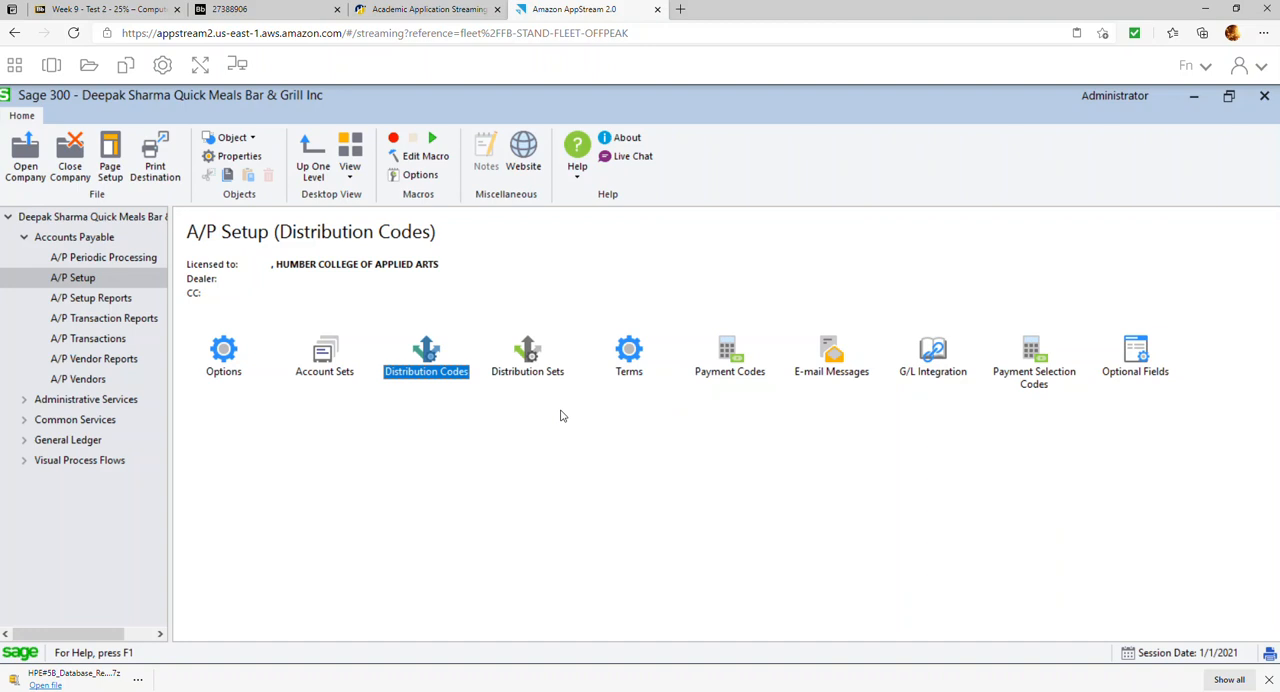
Start an A/P terms code N10 with the description "Net 10 days"
click(630, 355)
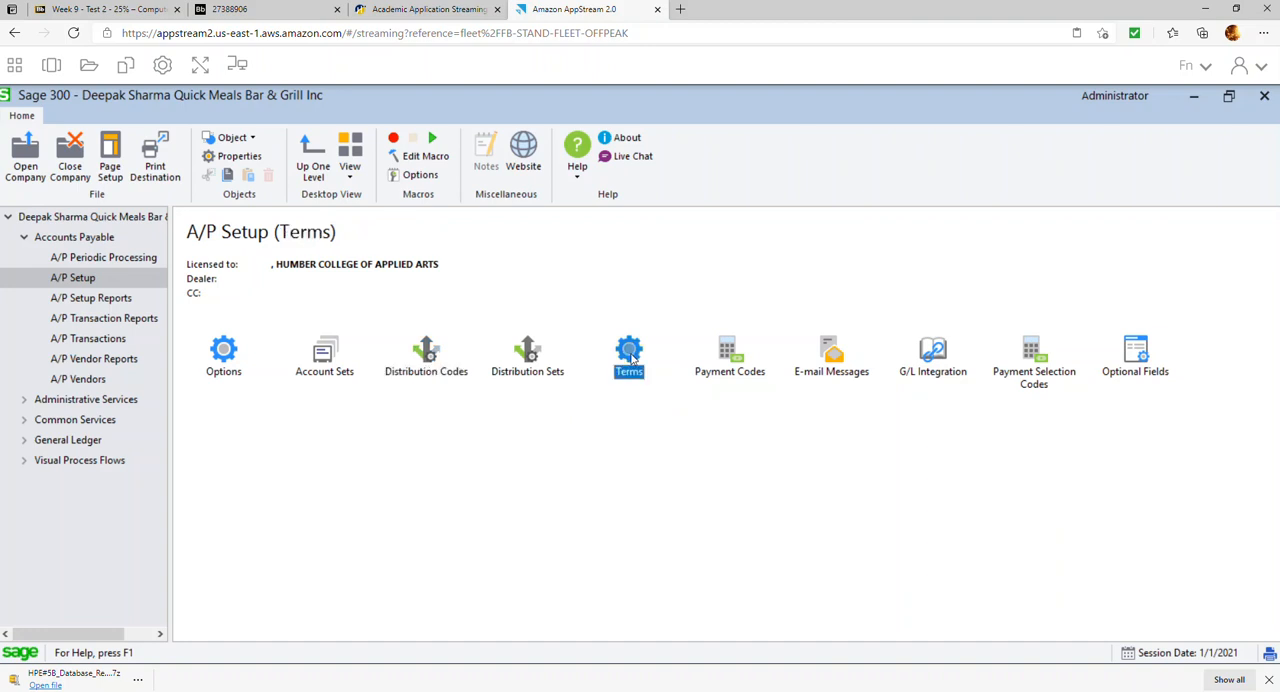
double_click(630, 355)
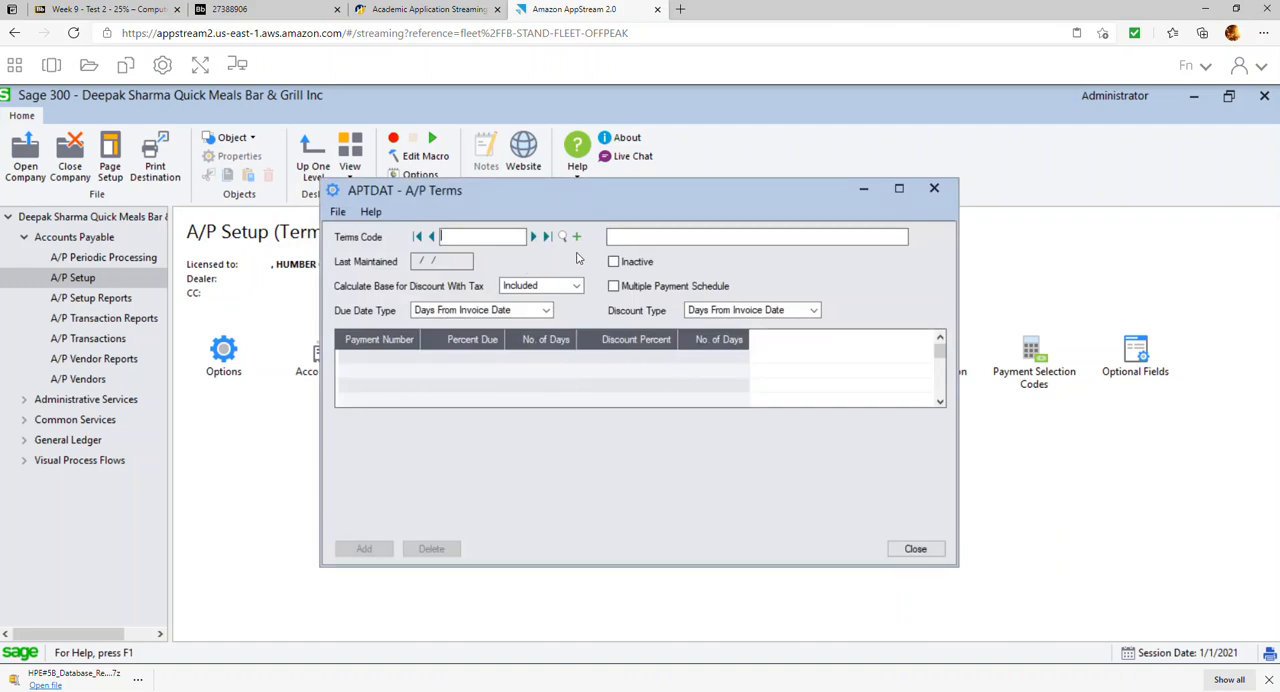
text(N10)
key(Tab)
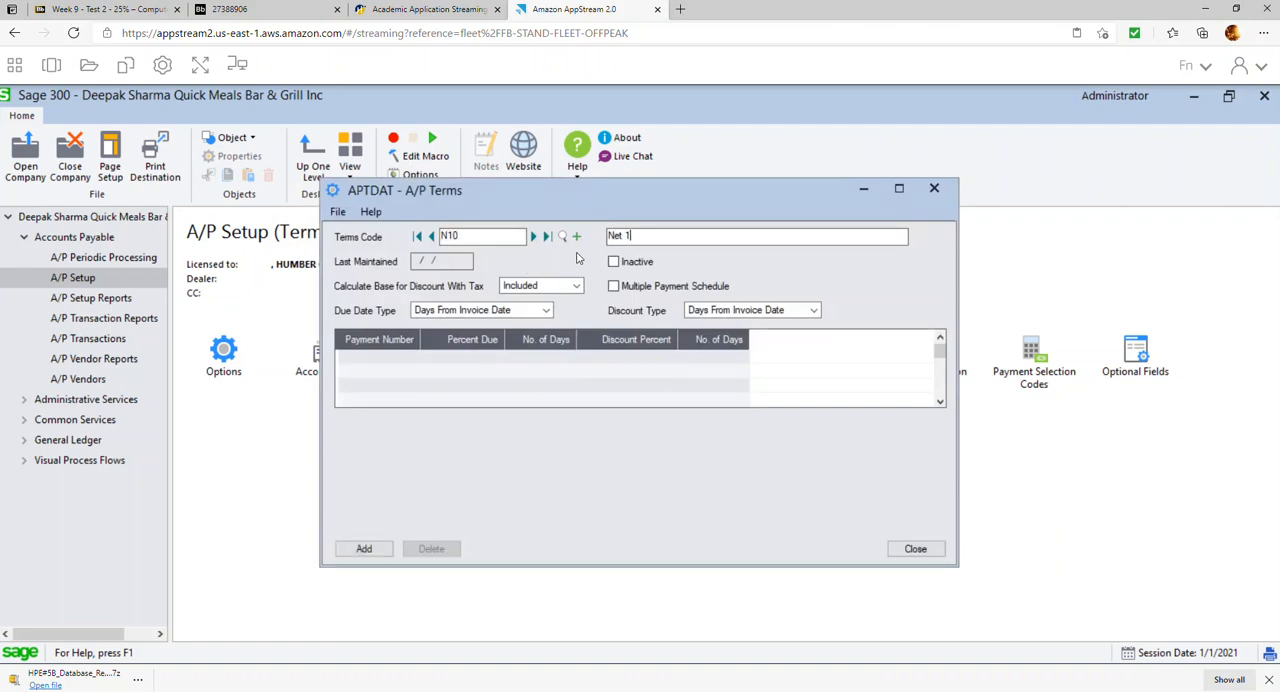
text(Net 10 days)
key(Tab)
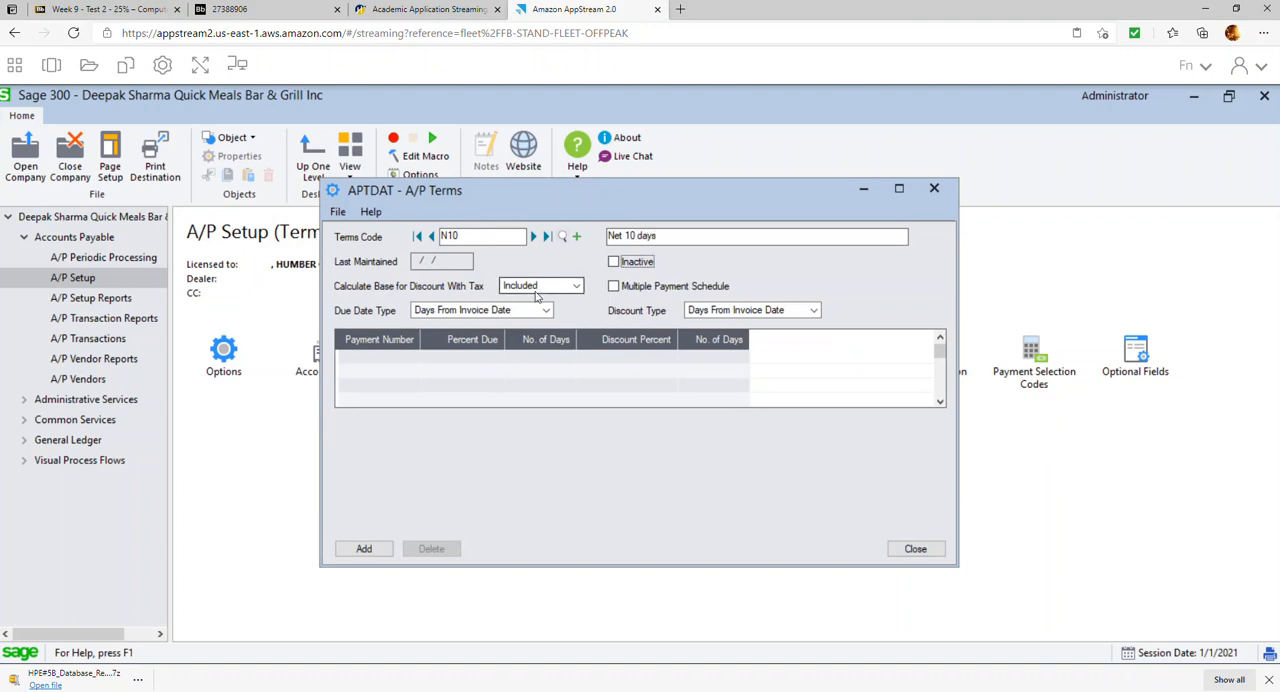
Set N10's discount base with tax to Excluded, make payment 1 due in 10 days and add the terms code
click(545, 288)
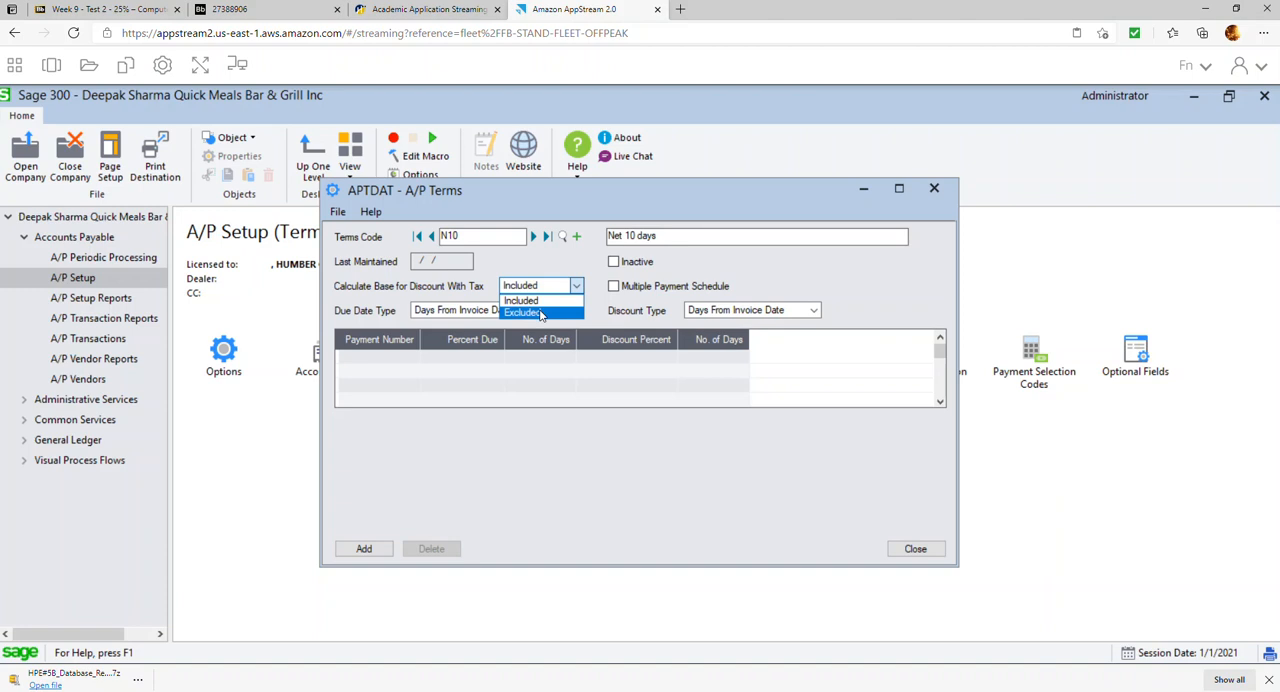
click(540, 311)
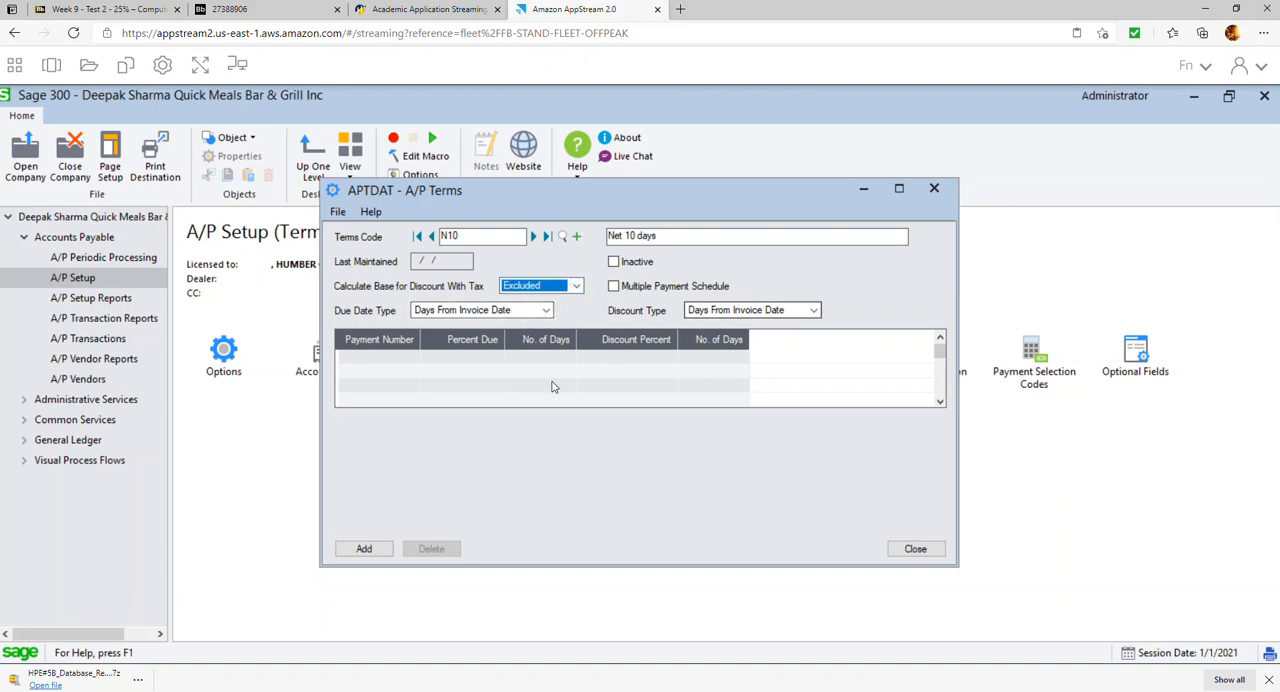
click(480, 360)
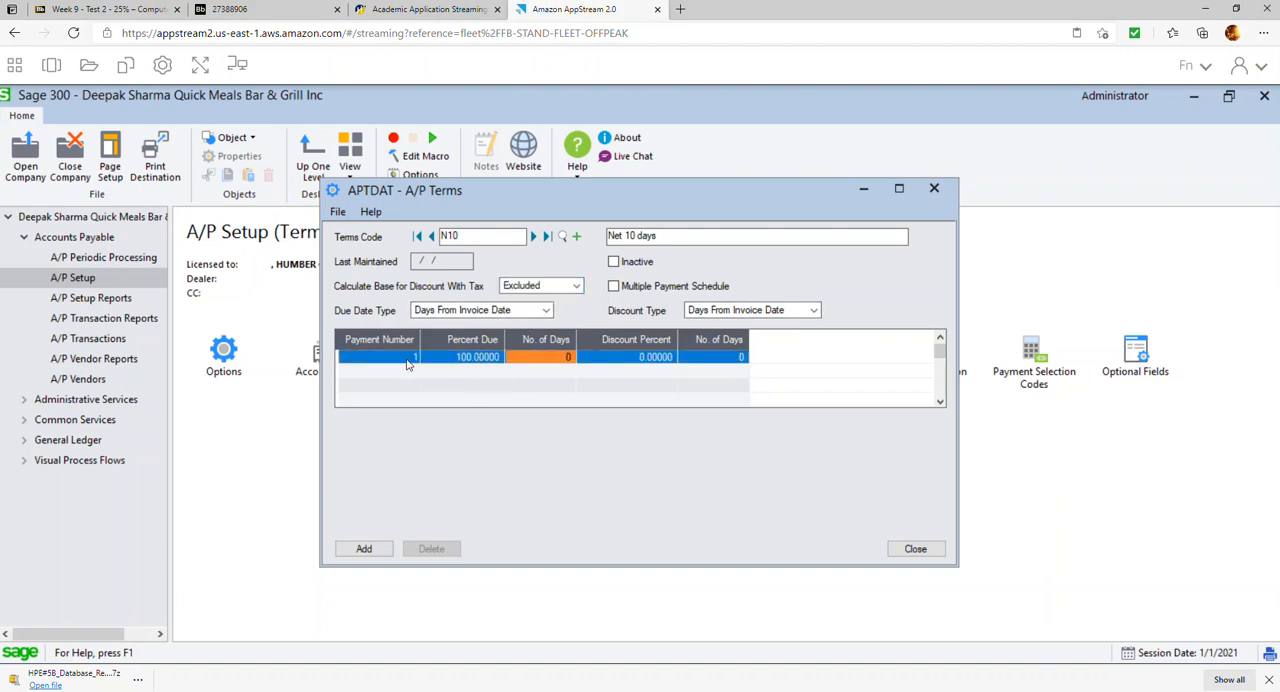
click(570, 357)
text(10)
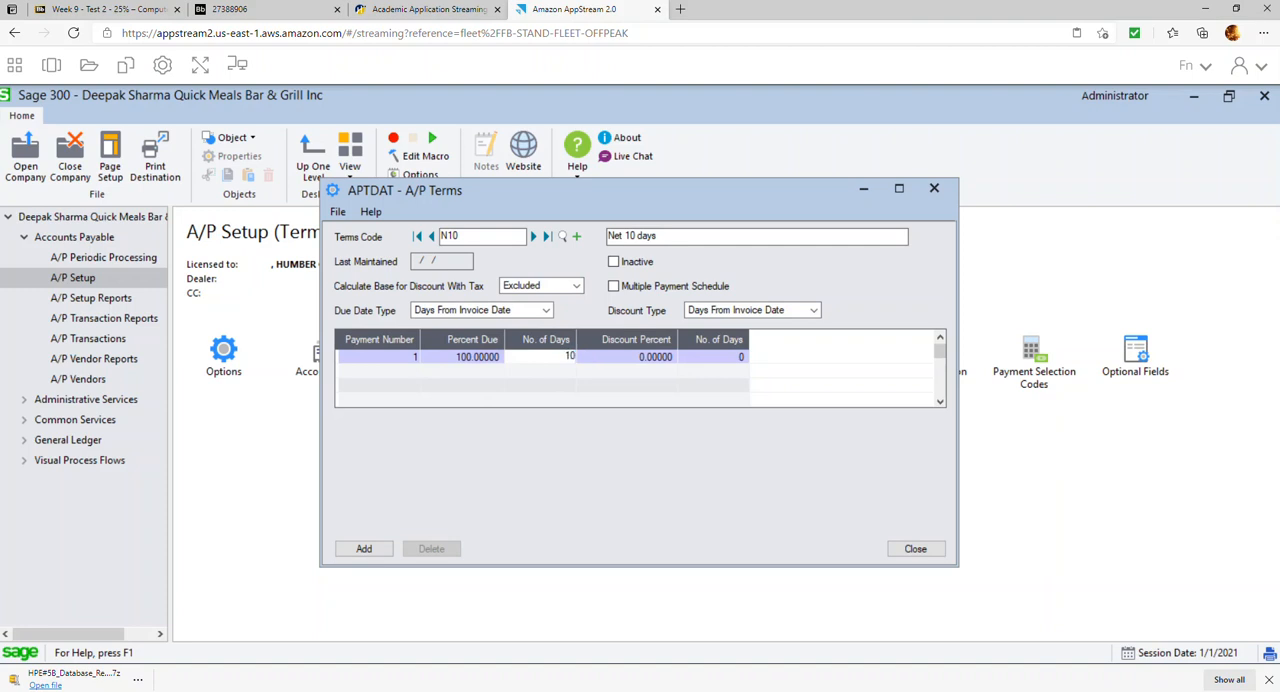
click(378, 552)
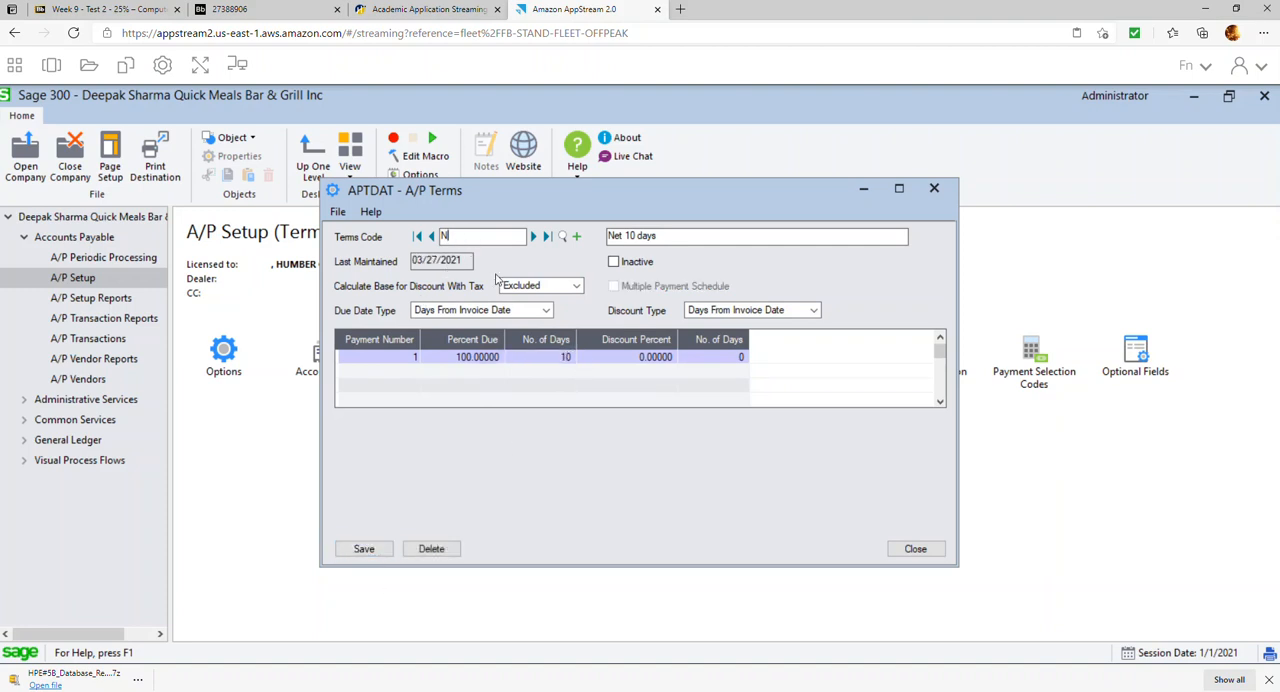
Start a terms code N30 with the description "Net 30 days"
key(Tab)
key(End)
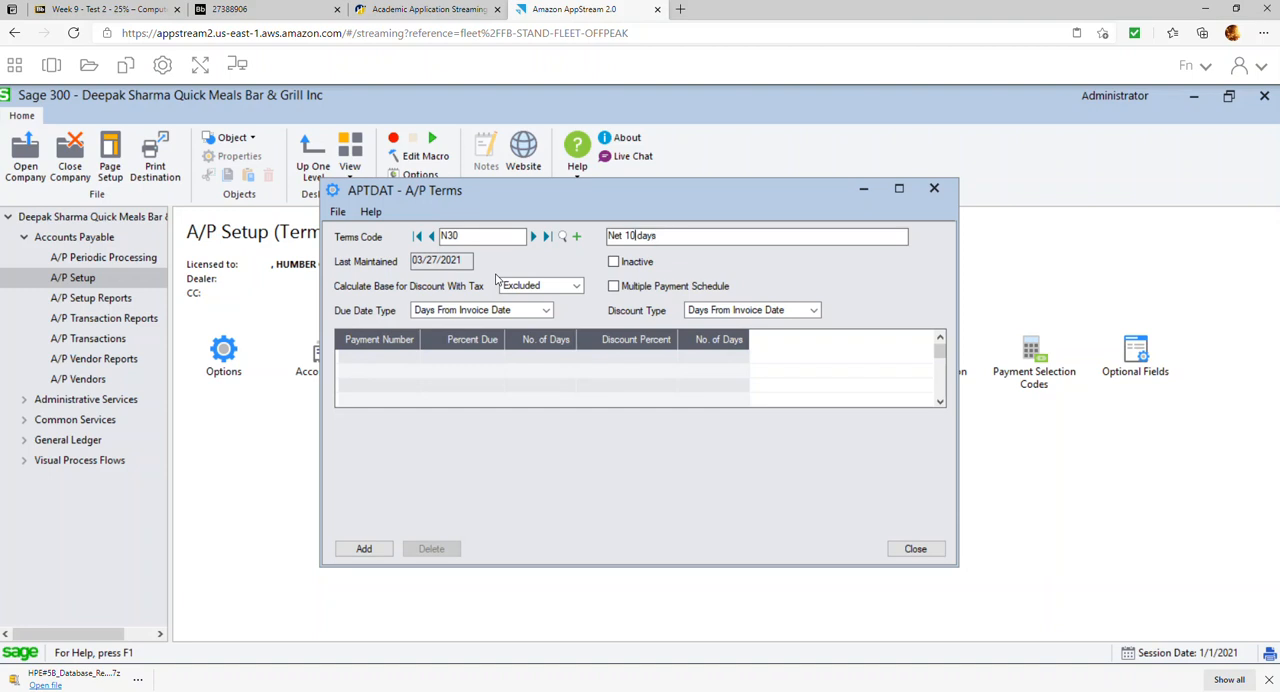
key(BackSpace)
text(3)
key(Tab)
key(Tab)
key(Tab)
key(Tab)
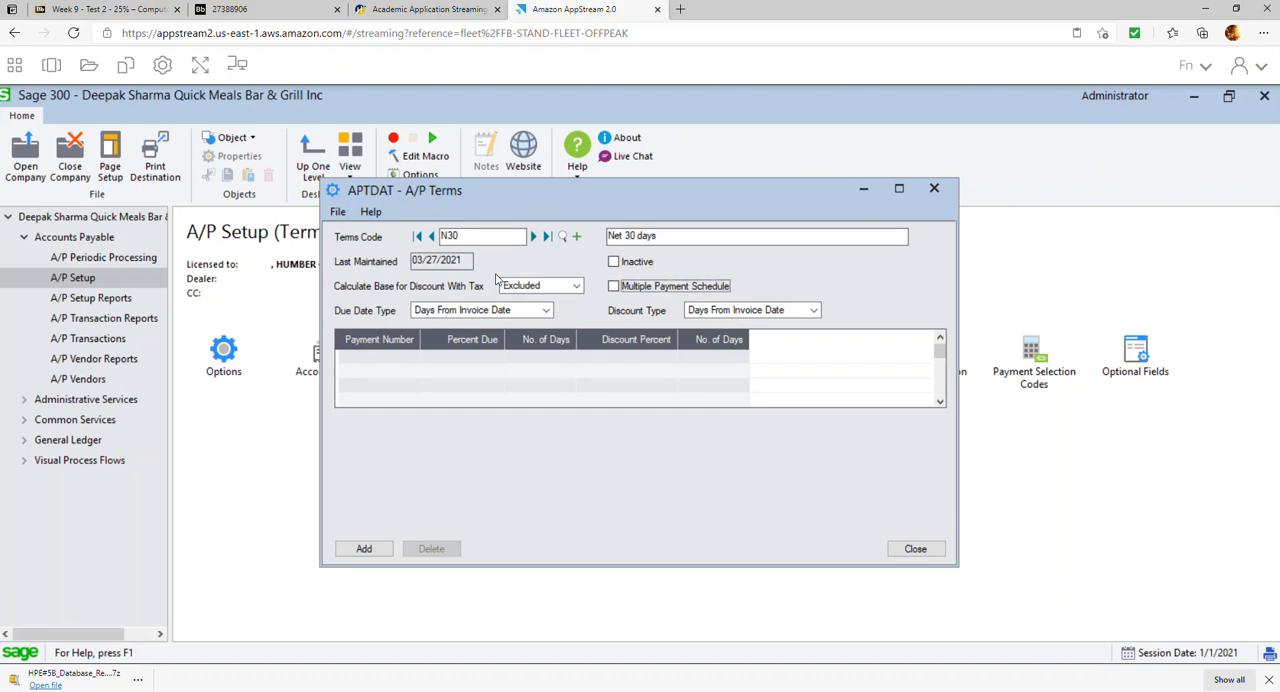
Make payment 1 of N30 due in 30 days and add the terms code
click(470, 366)
click(547, 358)
text(30)
key(Tab)
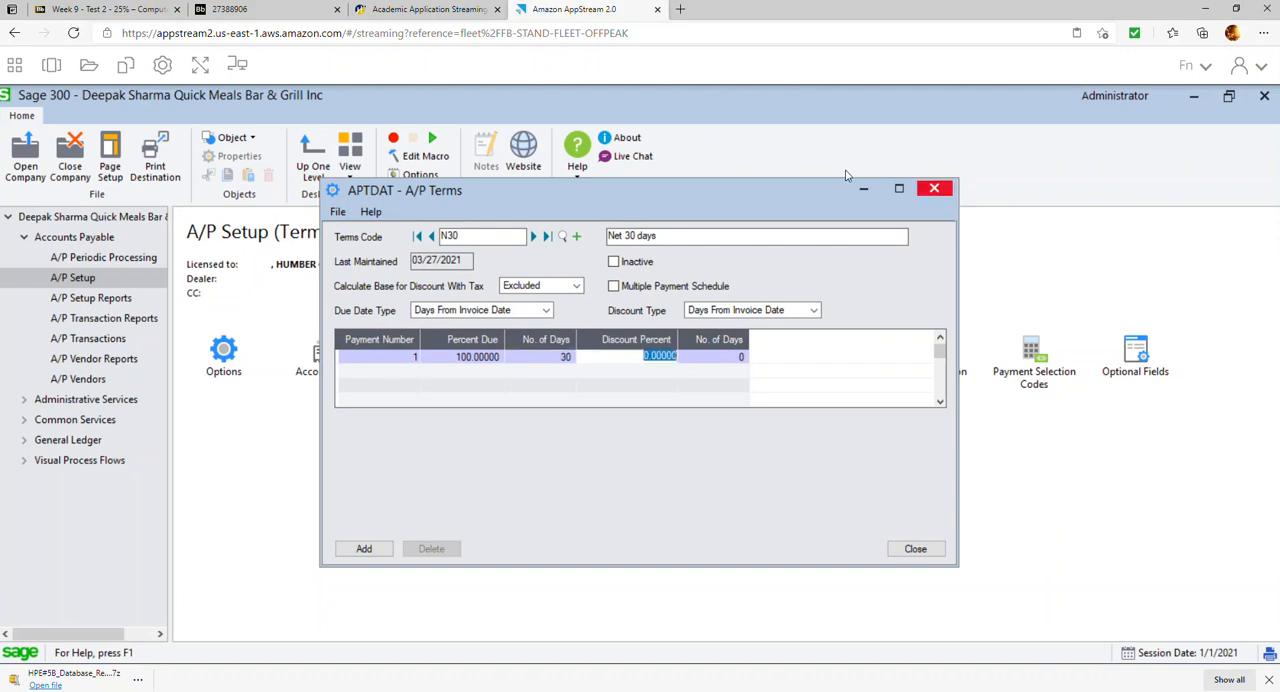
click(364, 548)
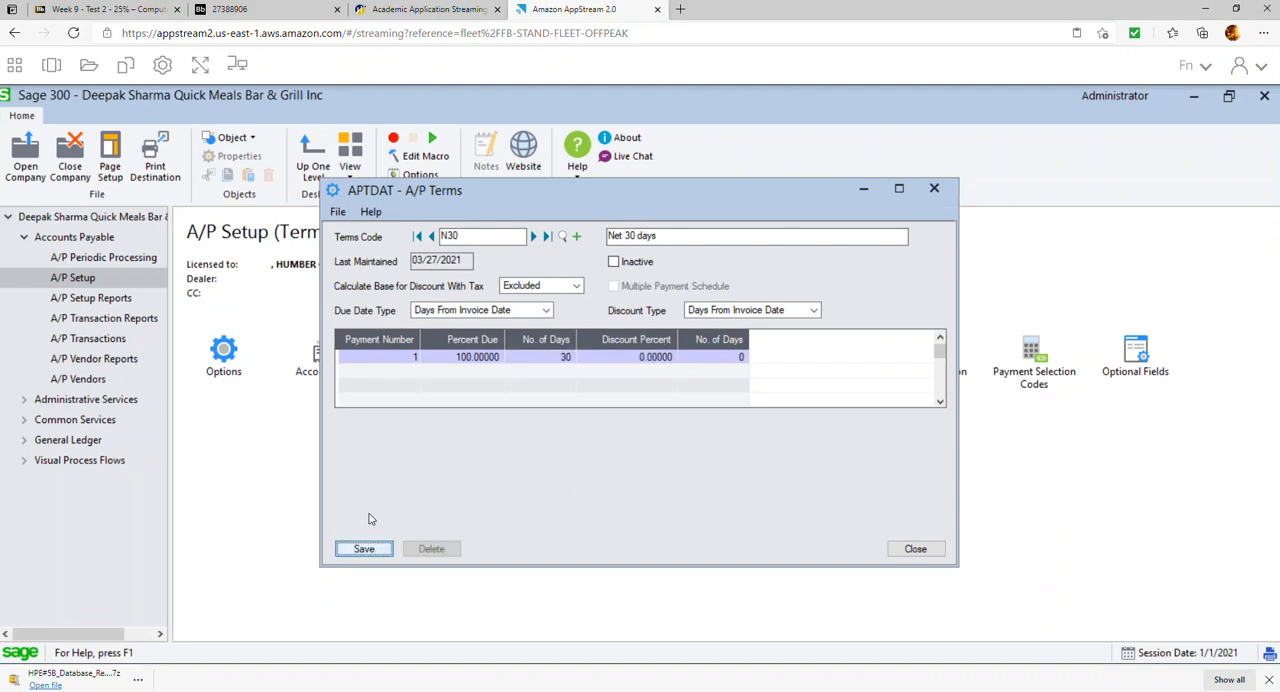
Start a terms code 210N30 with the description "2% discount on 10 days, Net 30 days"
click(444, 237)
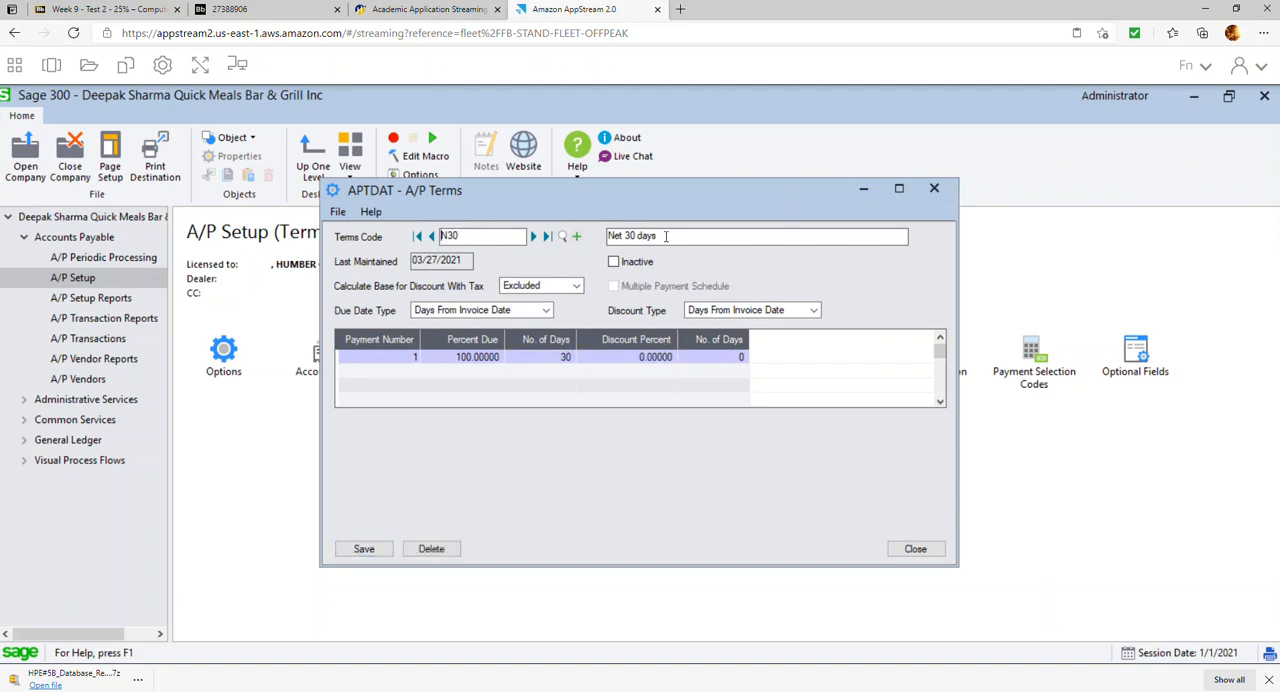
text(210)
key(Tab)
text(2)
text(% discou)
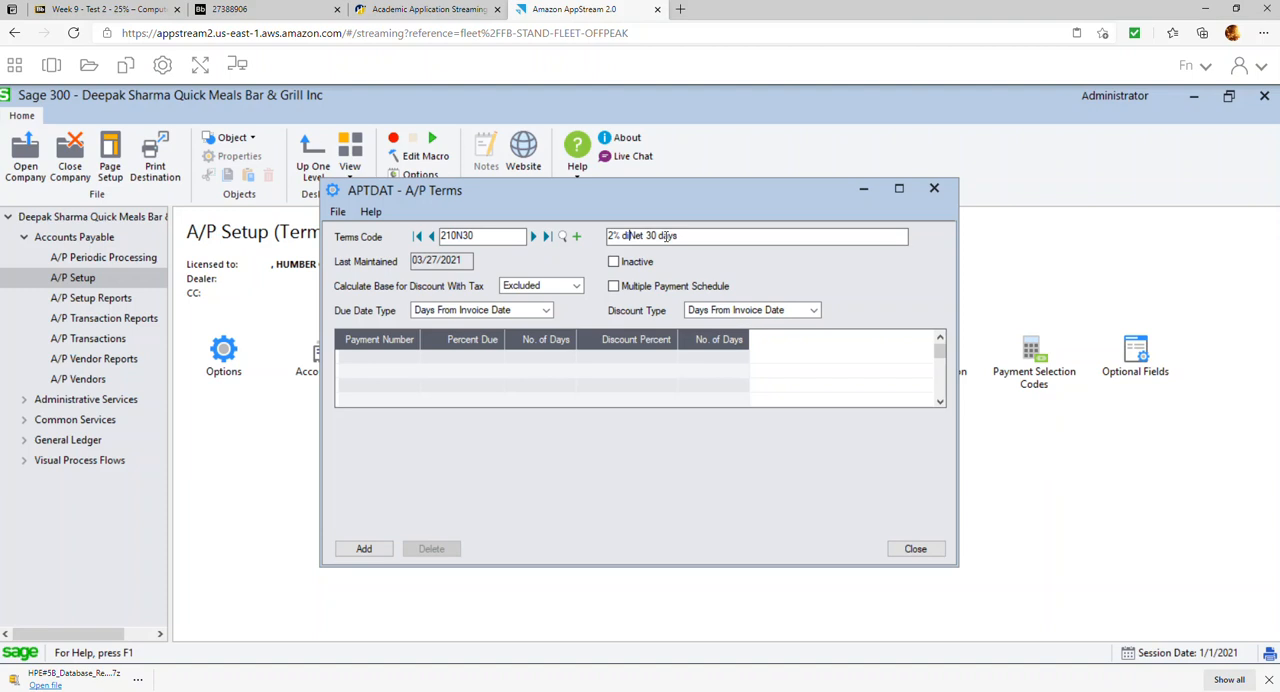
text(nt or )
text(10 days,)
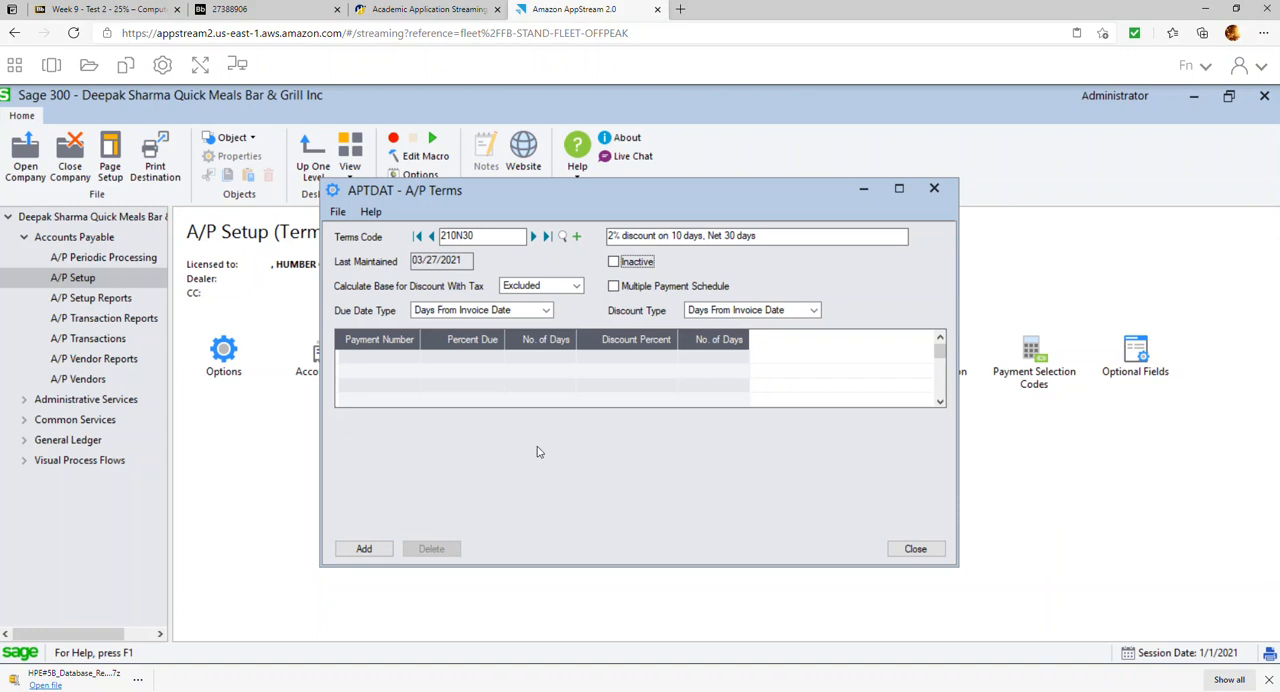
Set 210N30's payment 1 to 30 days due with a 2 percent discount within 10 days, add the code and close Terms
click(520, 359)
click(541, 358)
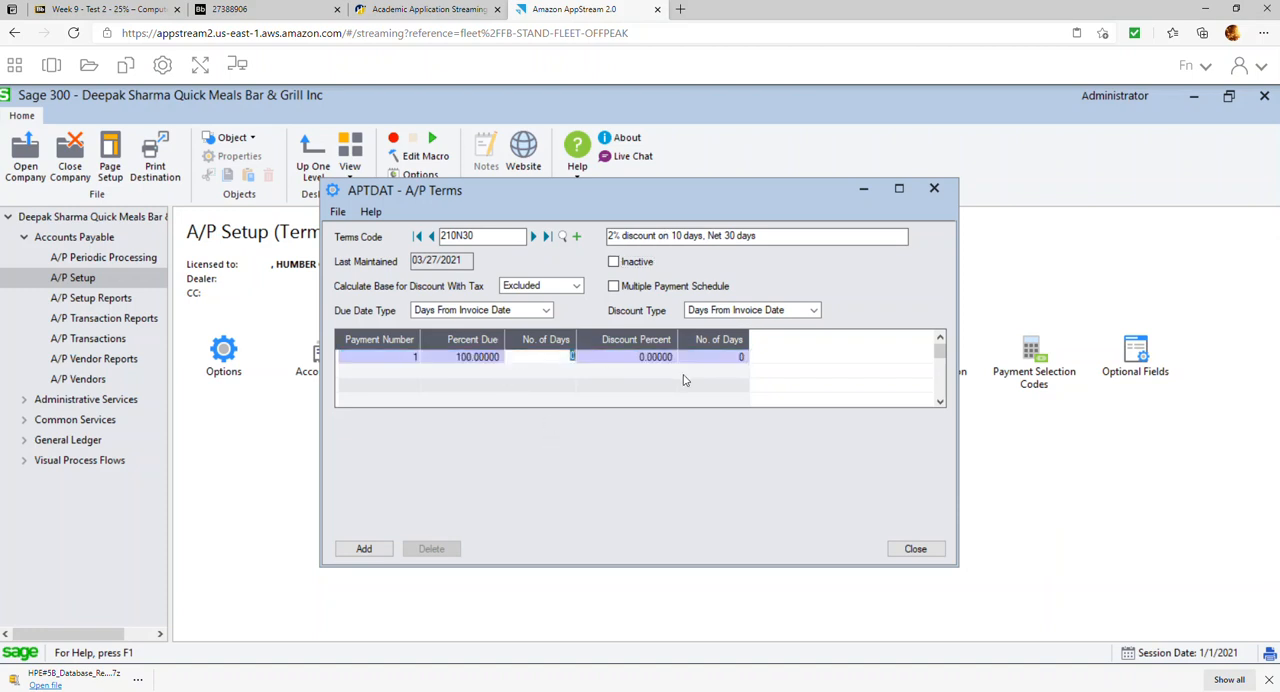
text(30)
key(Tab)
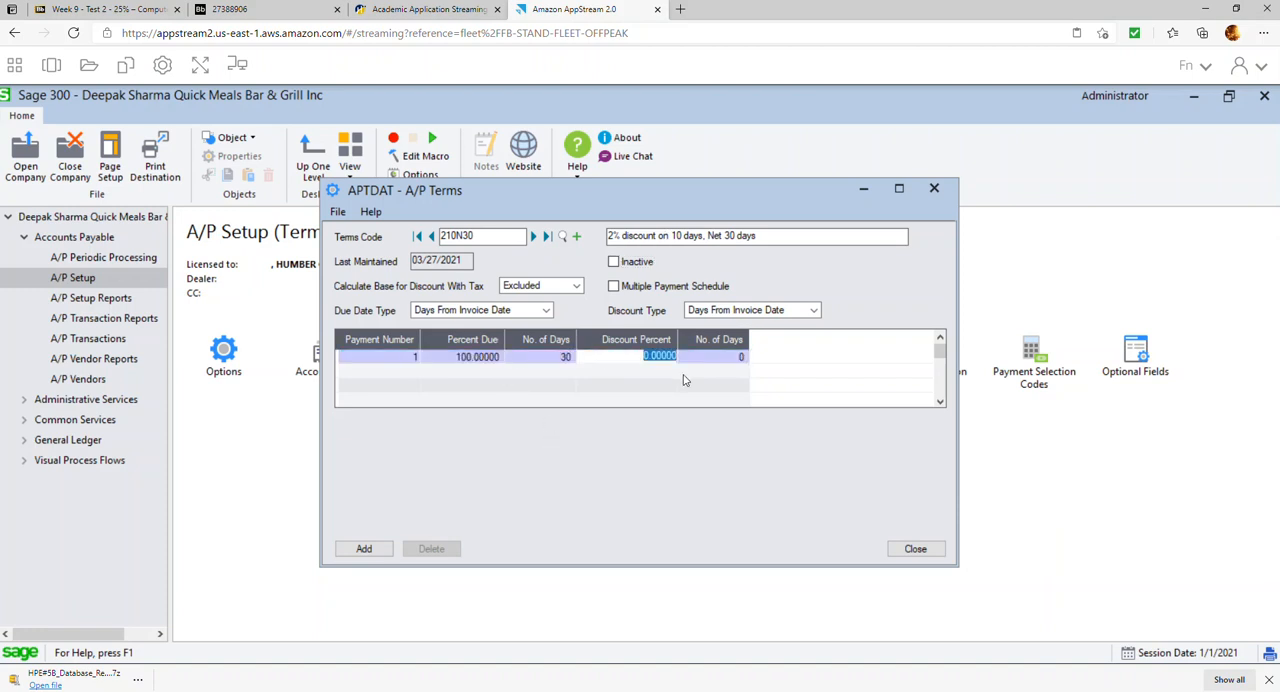
text(2)
key(Tab)
text(10)
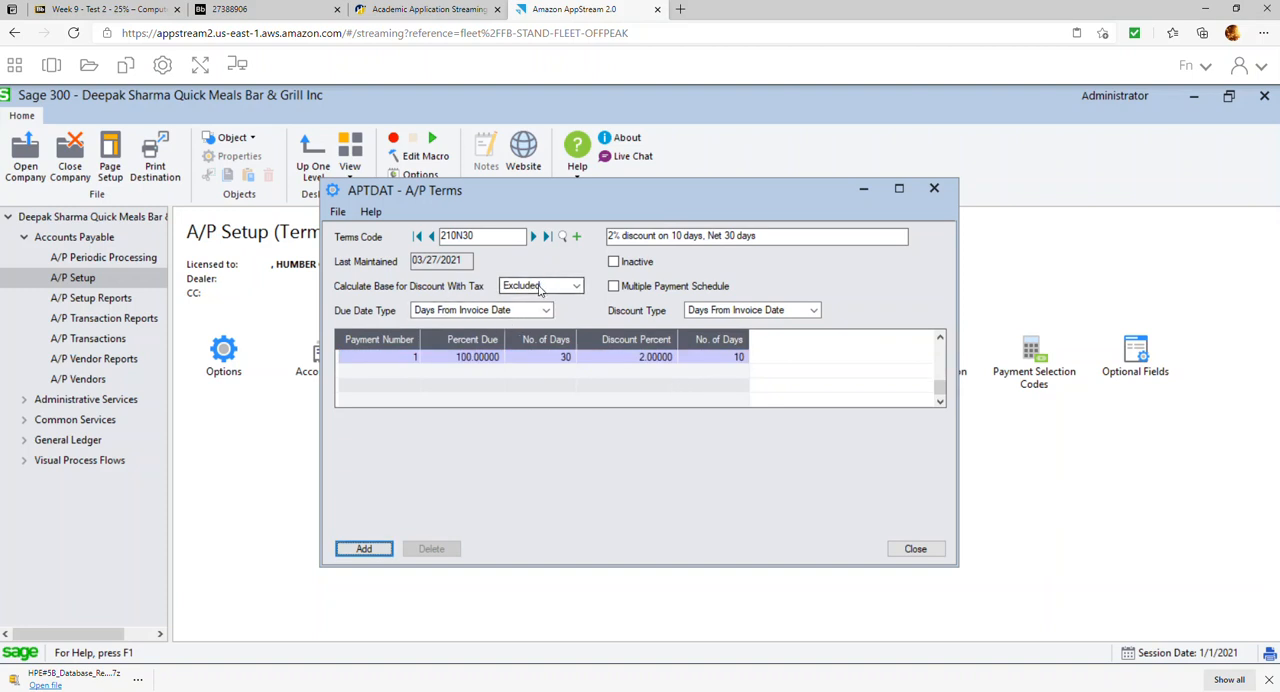
click(385, 554)
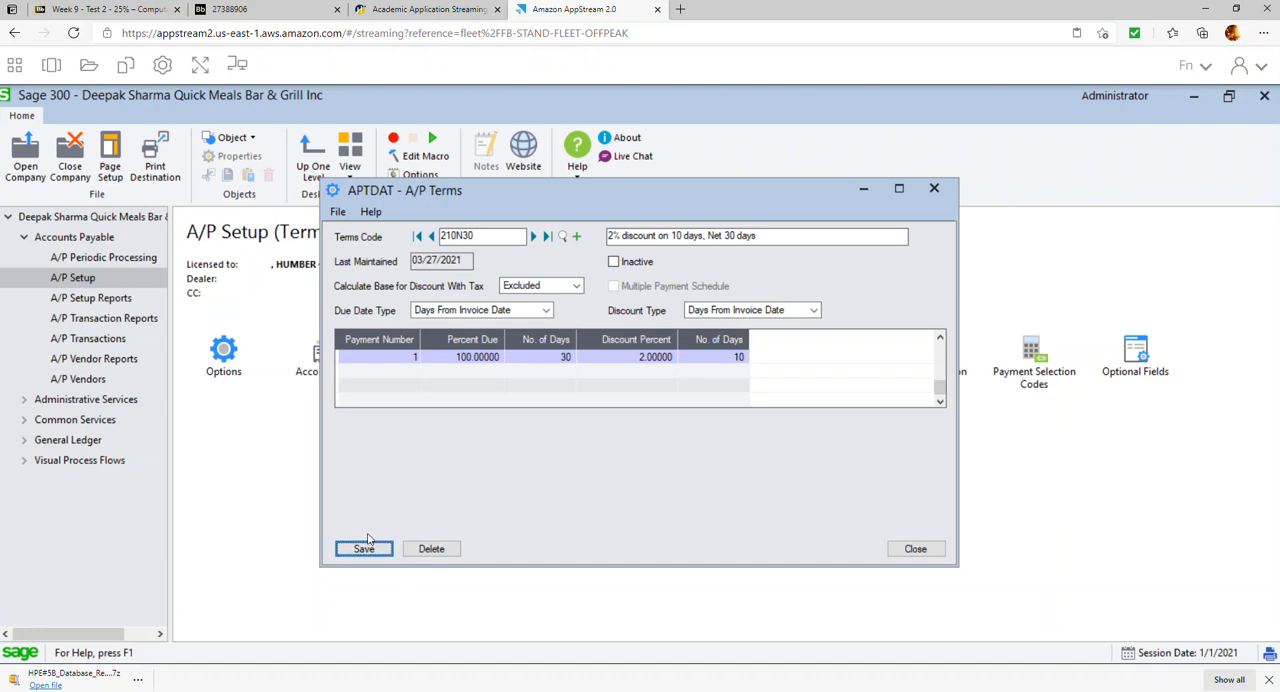
click(915, 549)
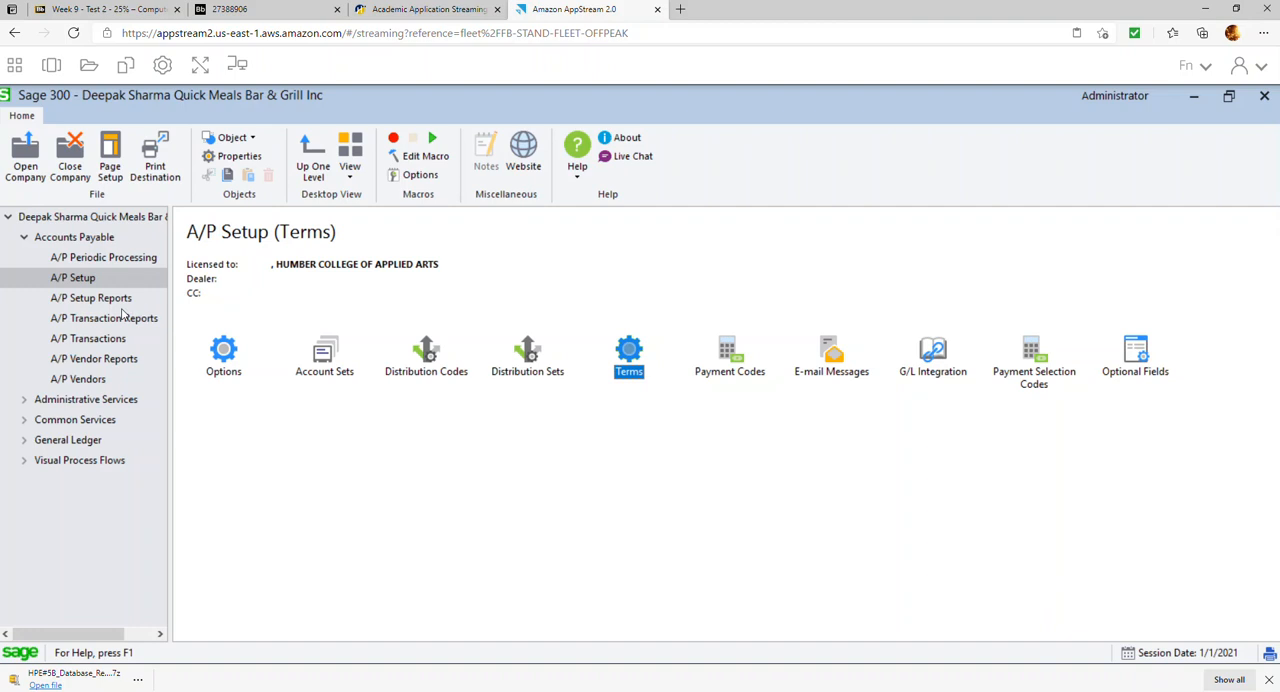
Start a vendor group TCAN with the description "Takeout vendors"
click(87, 380)
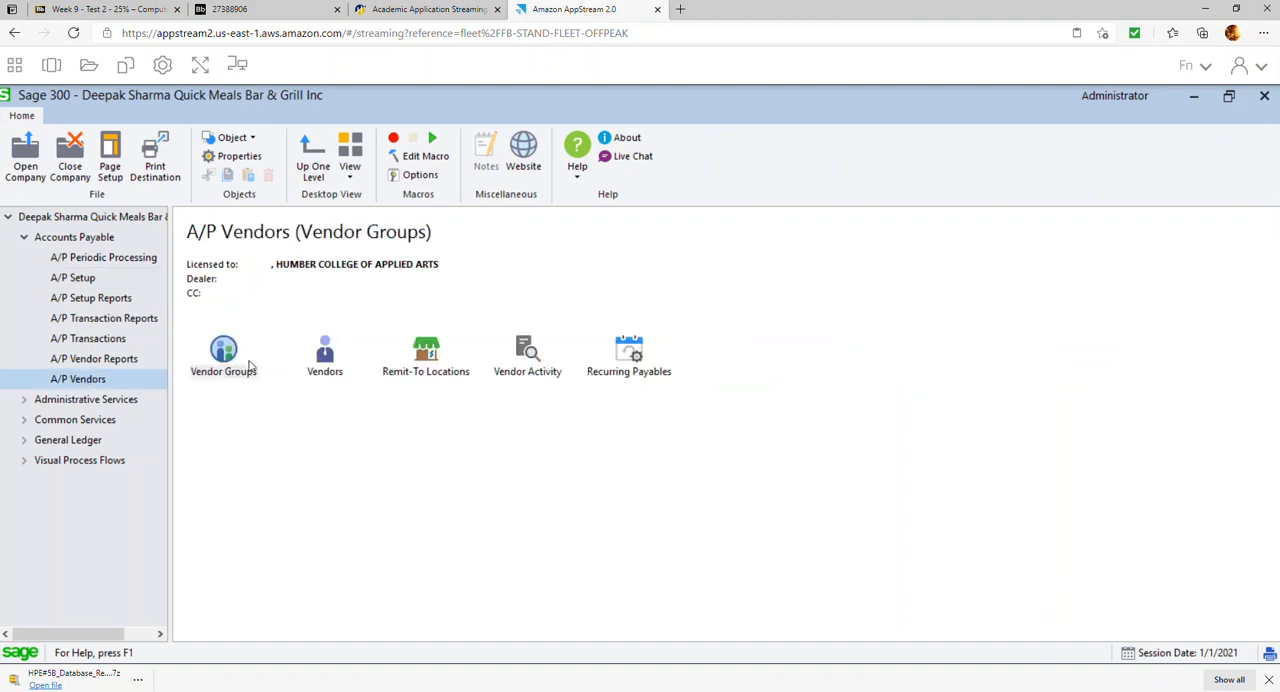
double_click(240, 357)
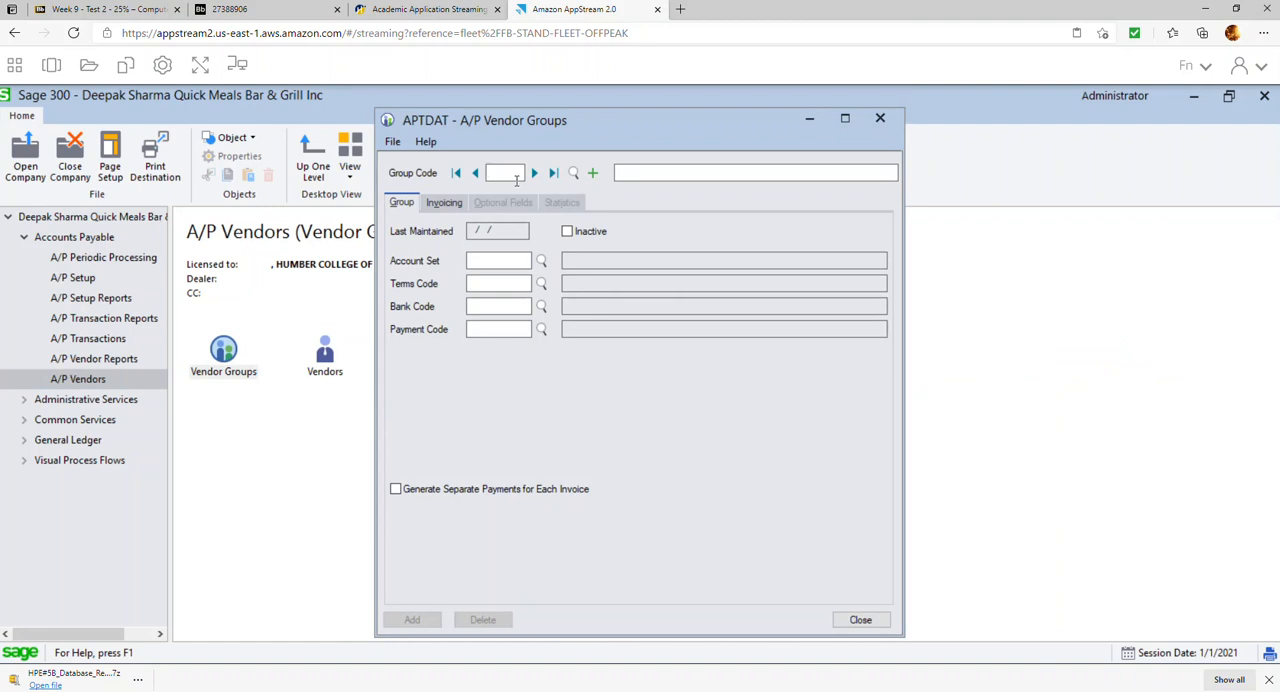
text(TCAN)
key(Tab)
text(Tak)
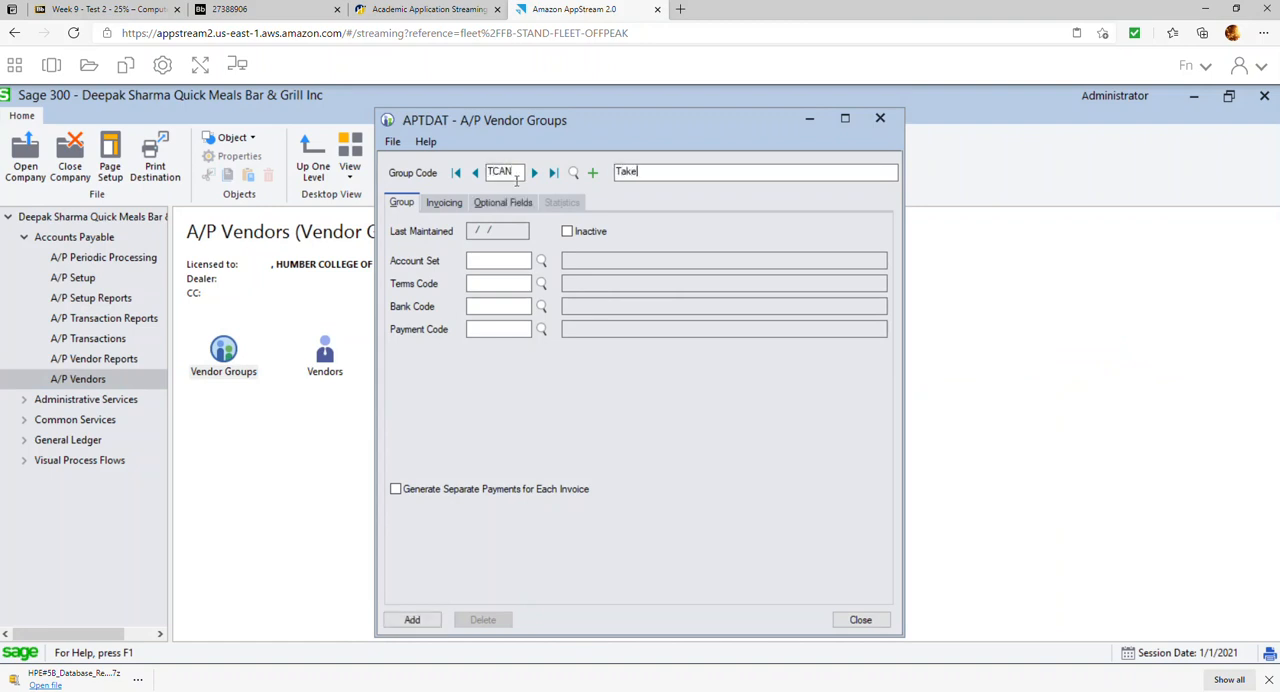
text(e ou)
key(BackSpace)
key(BackSpace)
text(out vend)
key(Tab)
key(shift+Tab)
key(Right)
Assign account set TCAN, terms code N30, bank code TDCHQ and payment code CHECK to vendor group TCAN
click(541, 260)
double_click(130, 346)
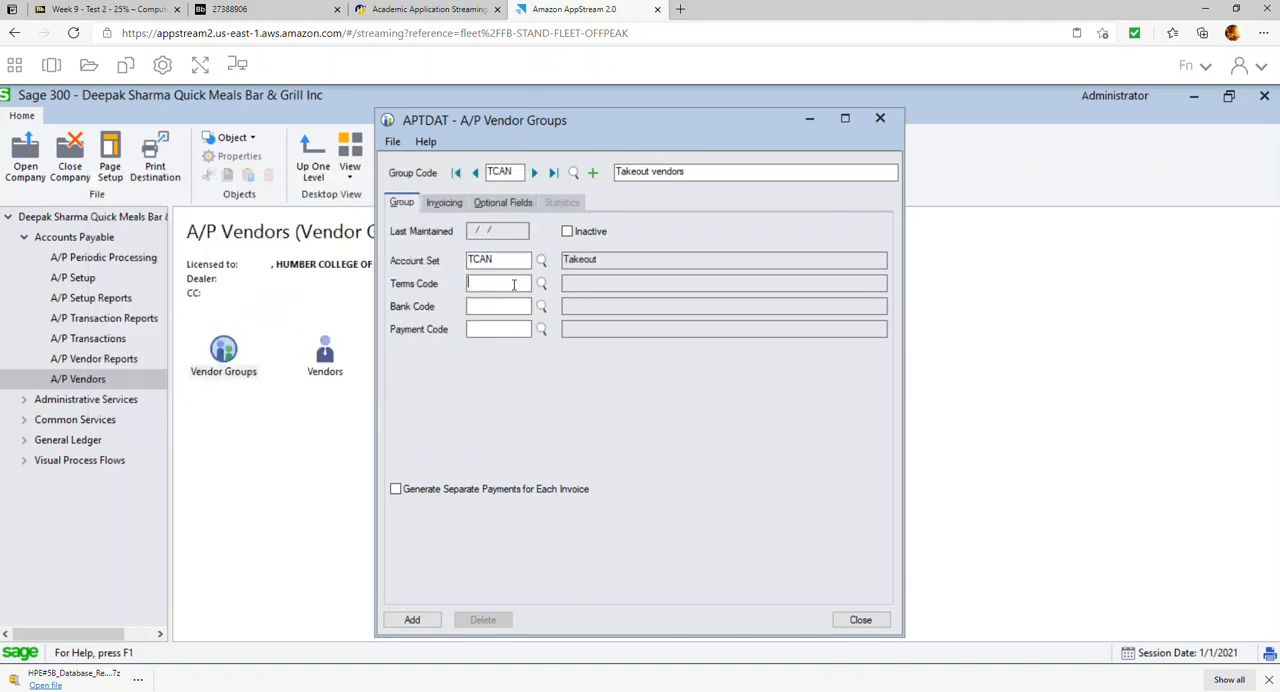
text(N30)
key(Tab)
click(541, 306)
double_click(257, 331)
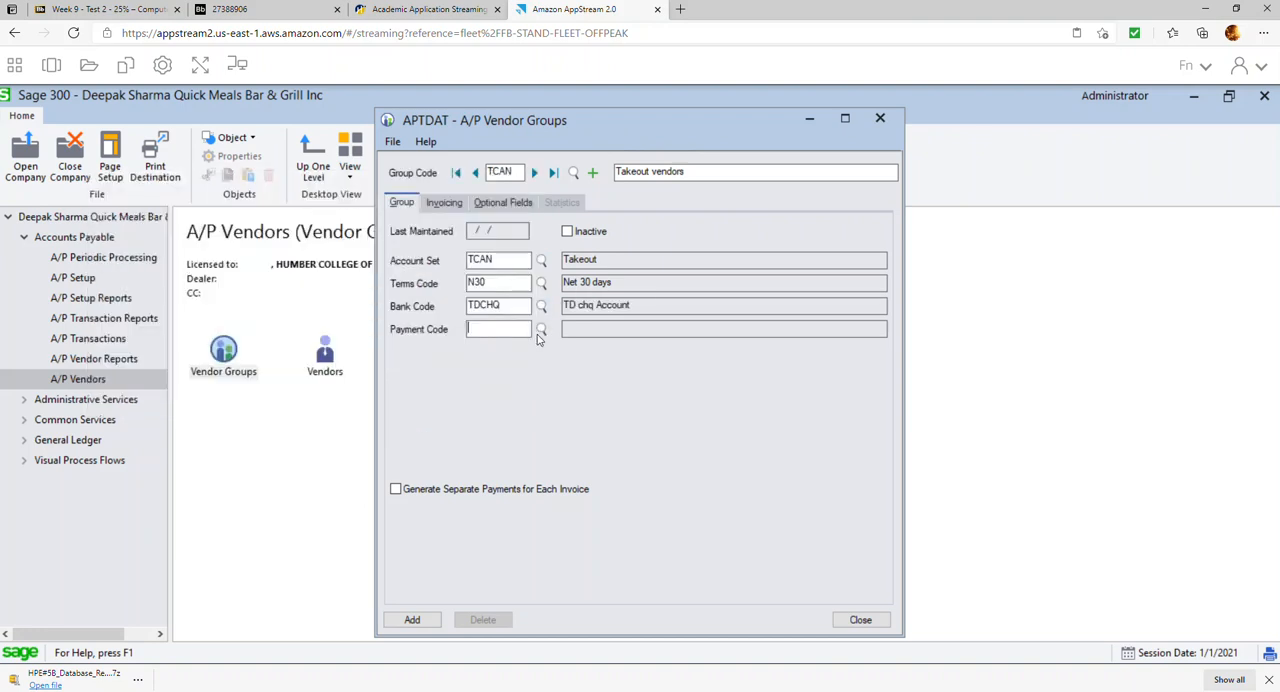
key(F5)
double_click(206, 337)
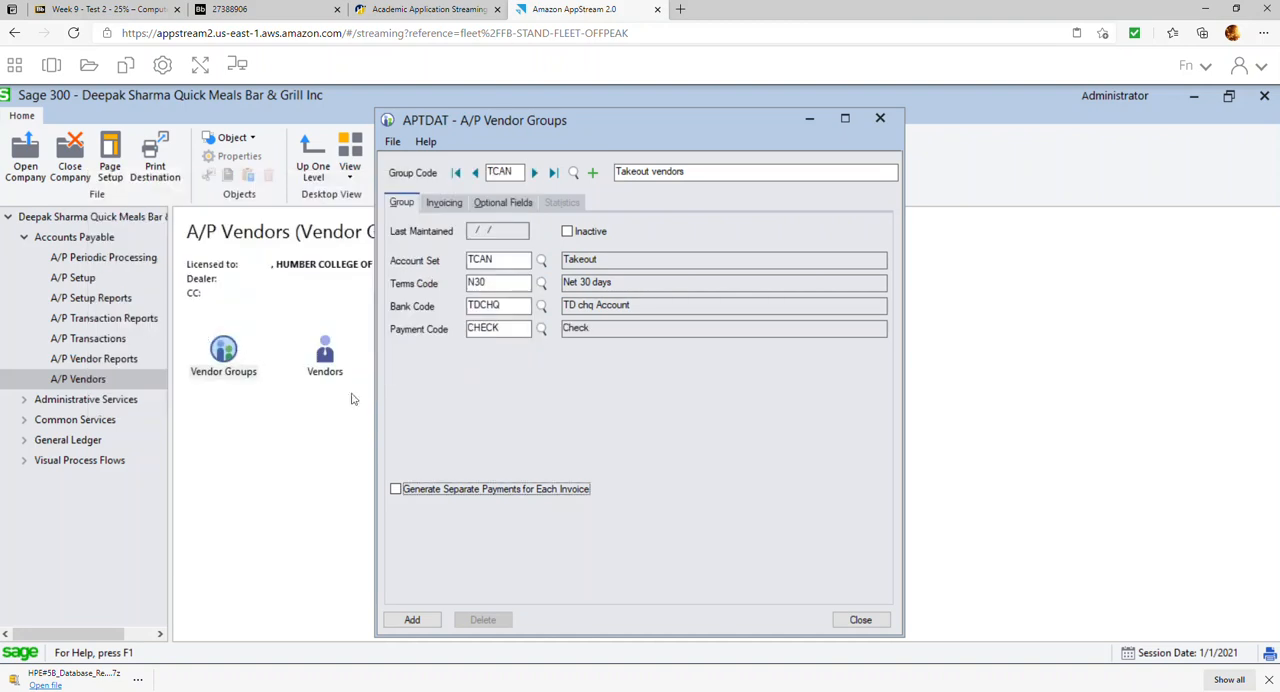
Make vendor group TCAN's invoices distribute by distribution code, using COS001
click(456, 208)
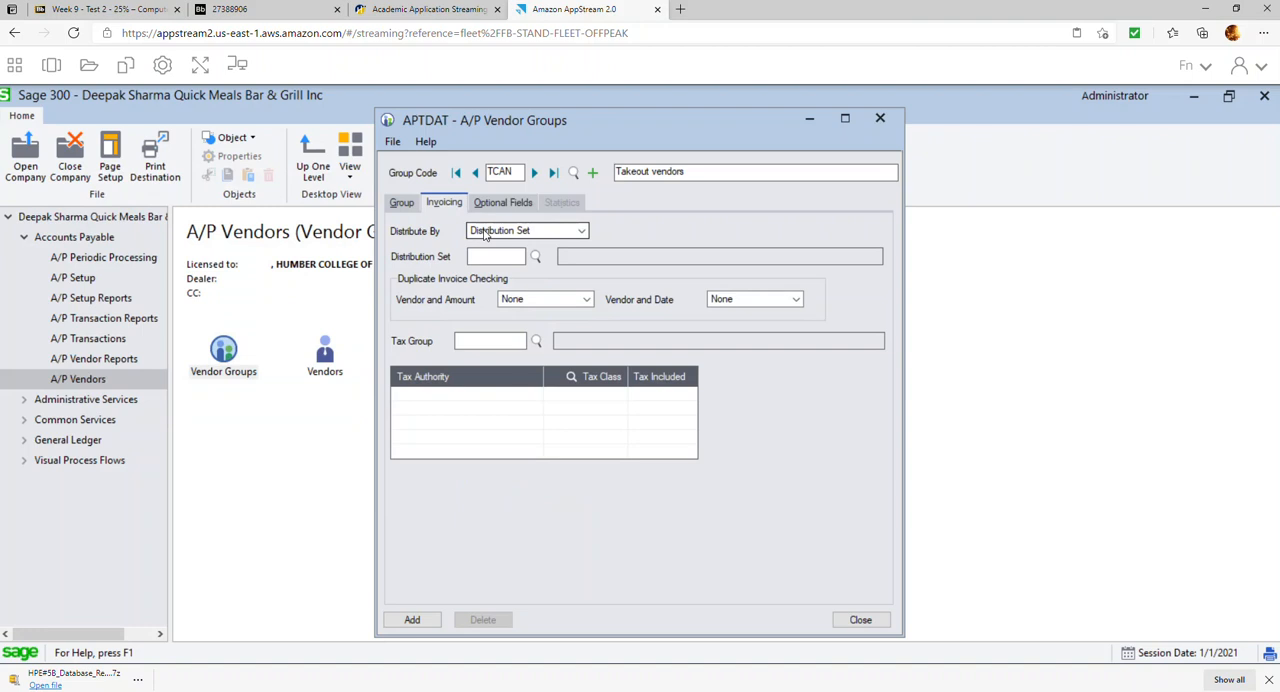
click(545, 231)
click(545, 255)
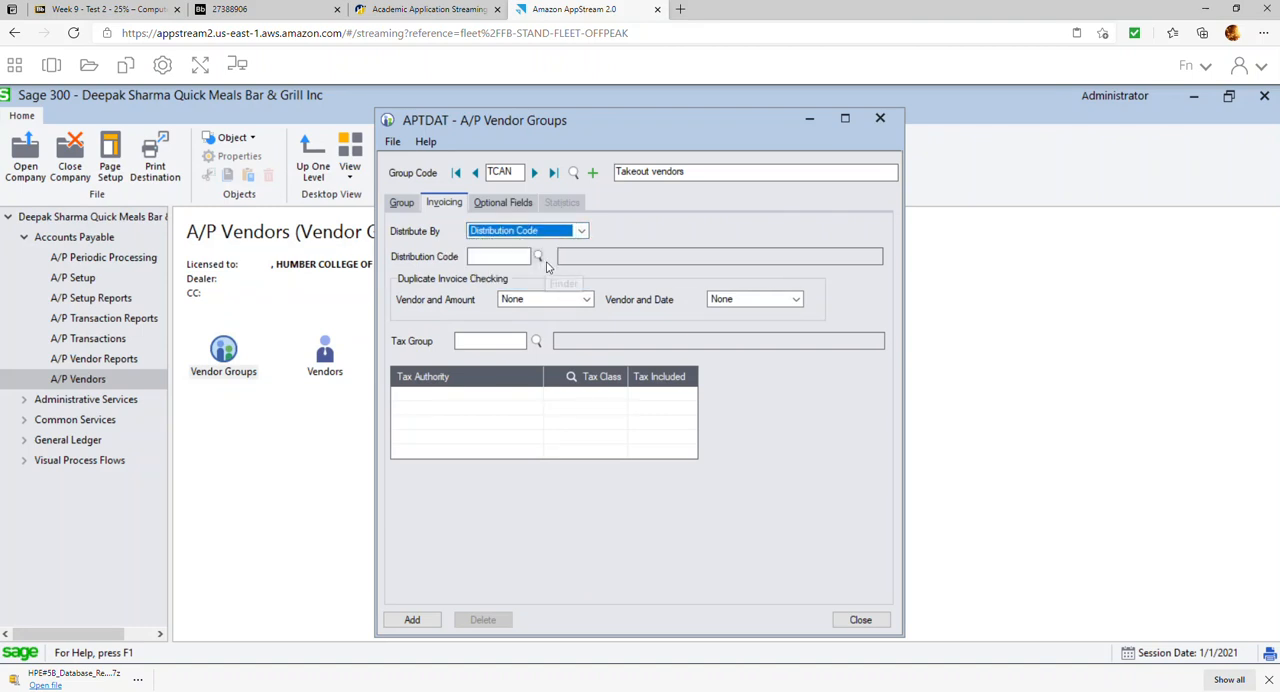
click(539, 257)
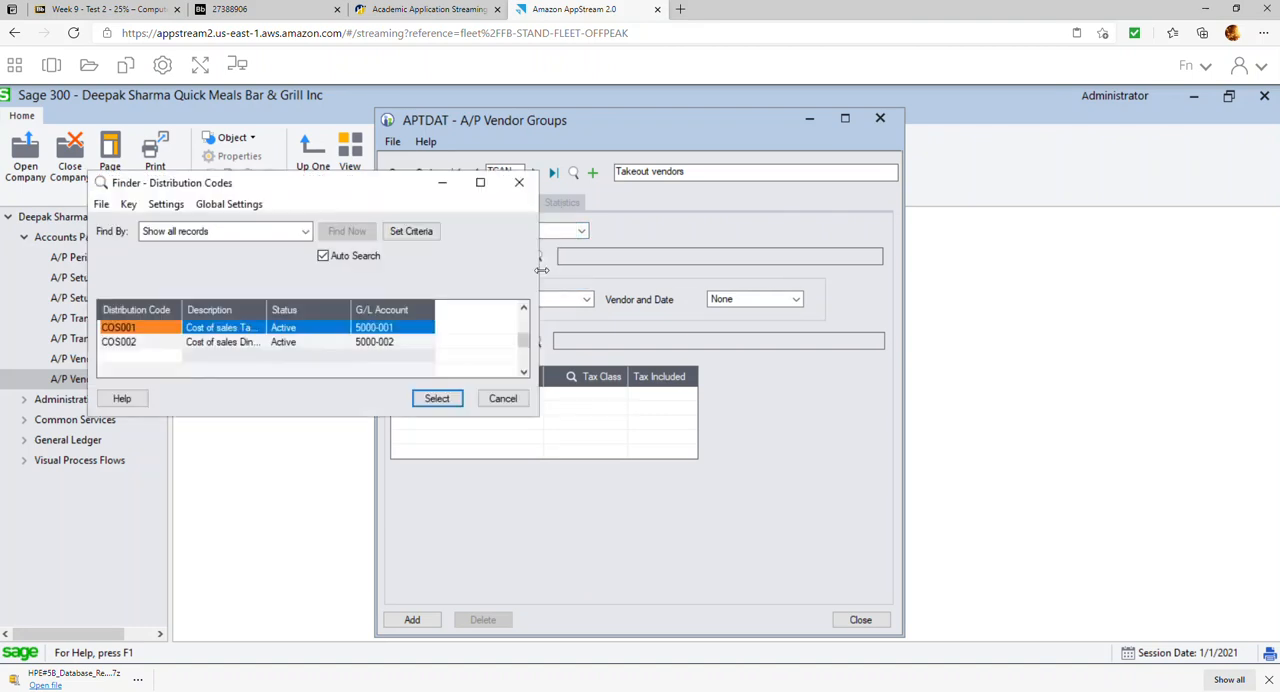
double_click(234, 345)
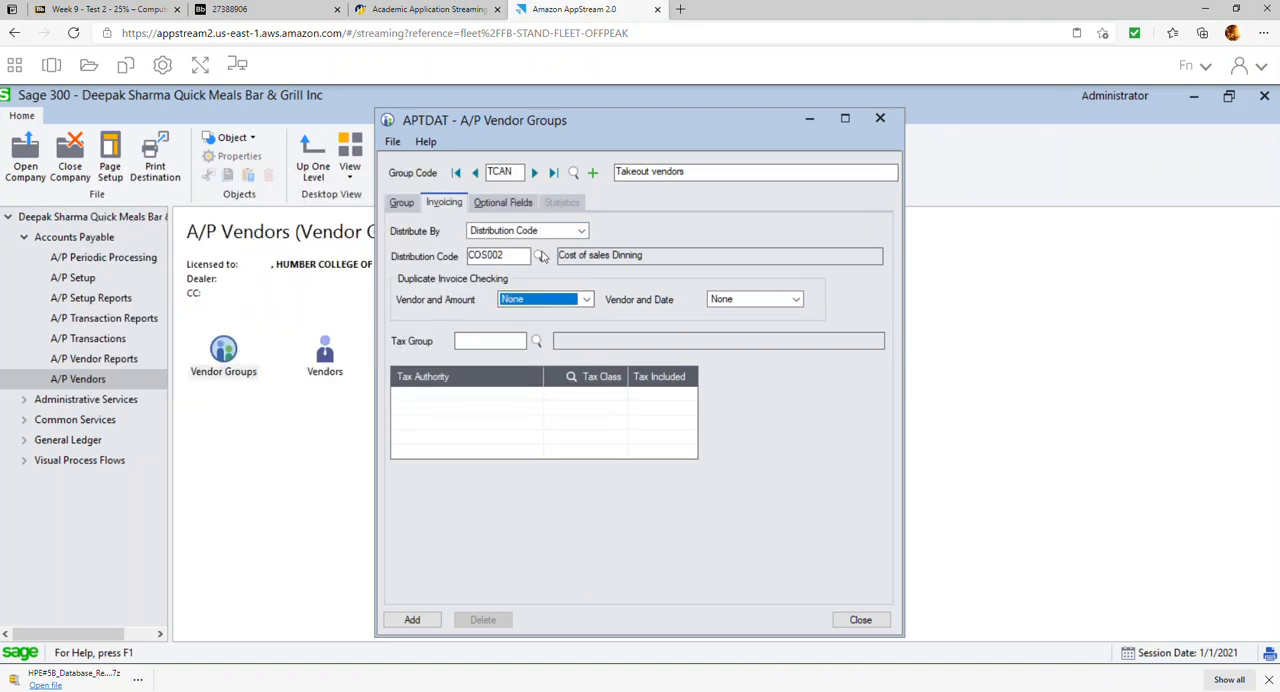
click(539, 257)
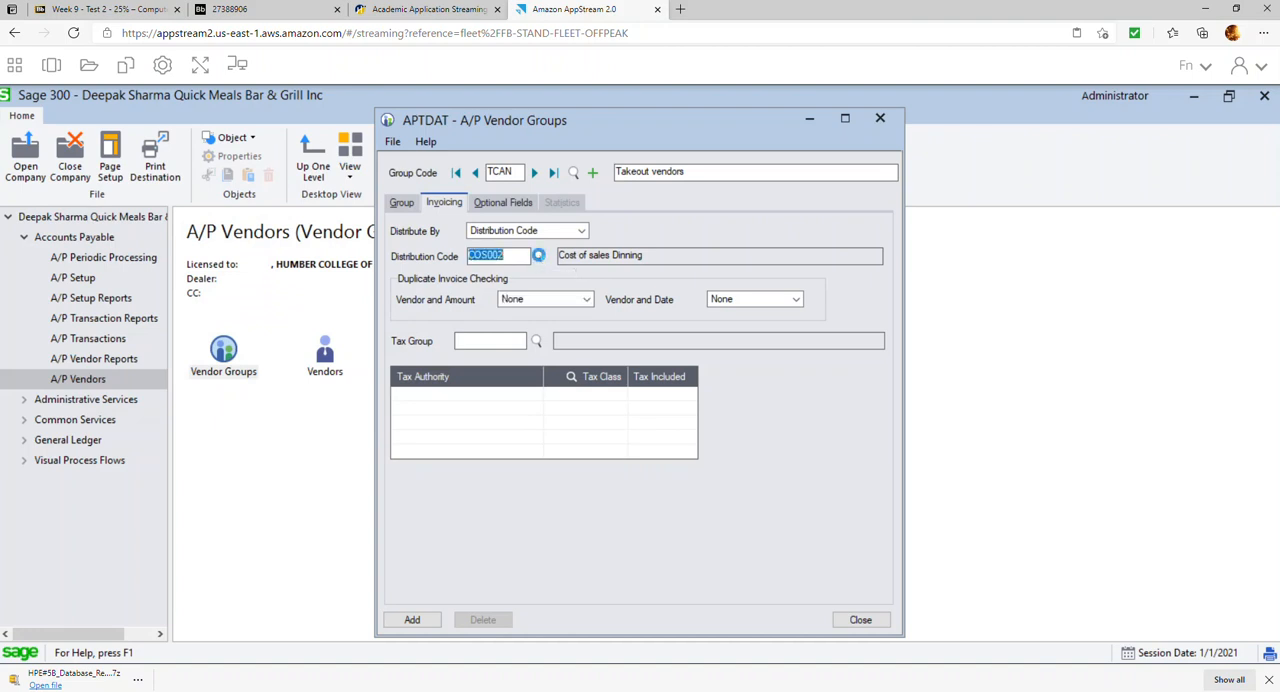
click(266, 330)
double_click(266, 330)
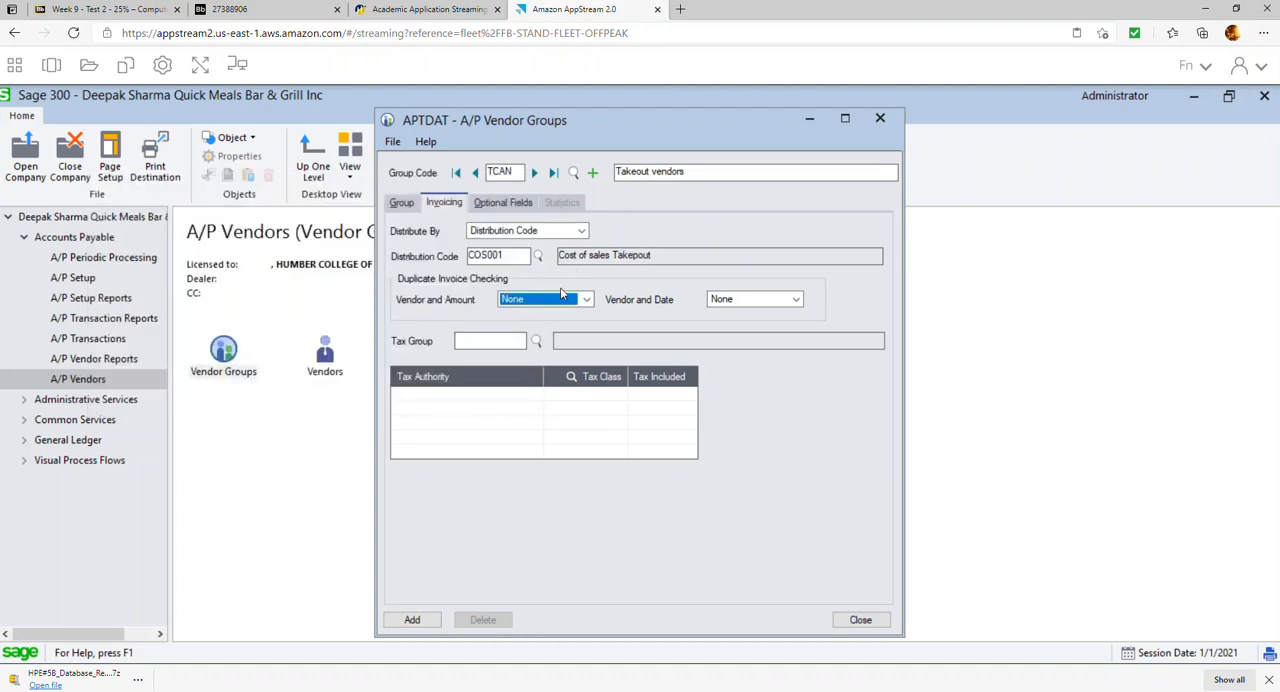
Assign tax group ONTARIO to TCAN and add the vendor group
click(536, 341)
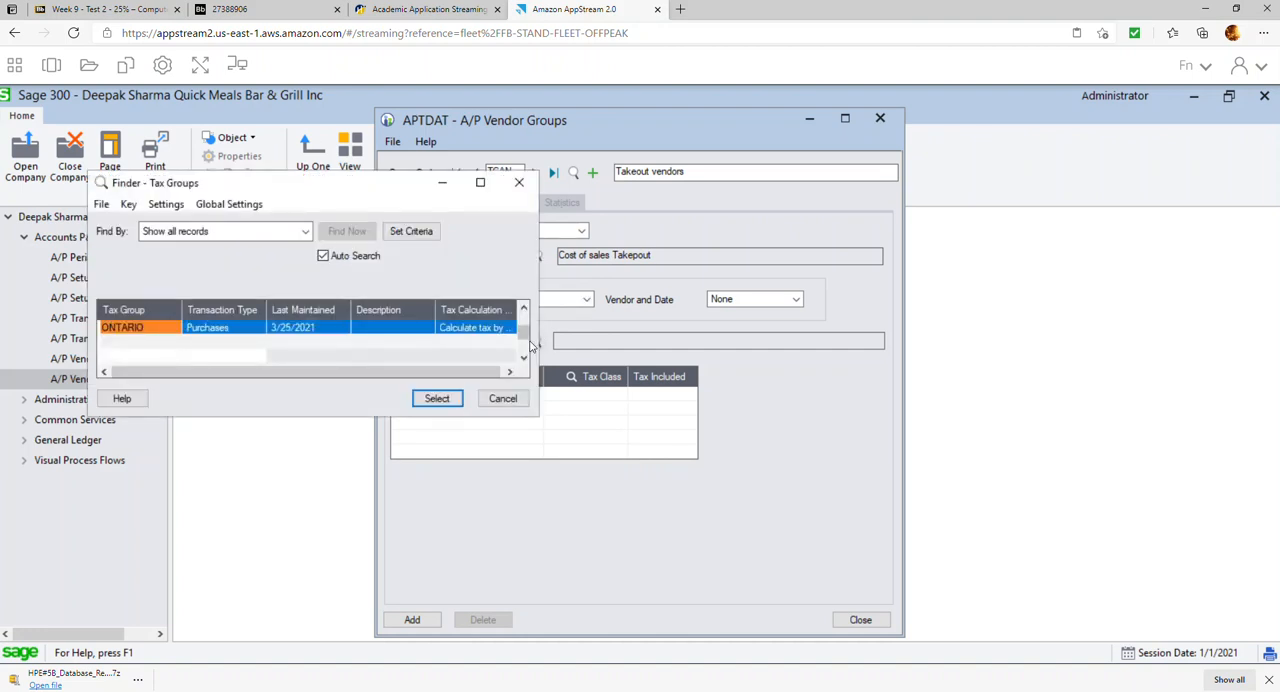
double_click(165, 330)
click(416, 620)
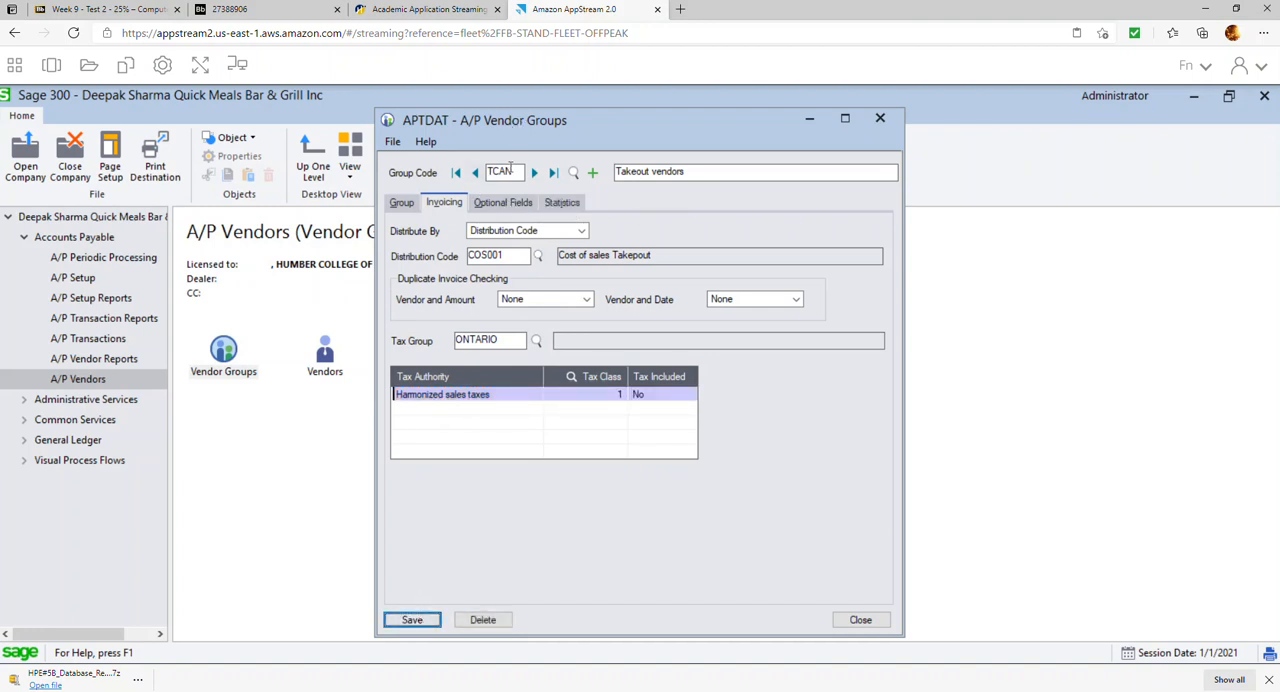
Start a vendor group DCAN from the TCAN record with the description "Dinning vendors"
click(494, 171)
key(BackSpace)
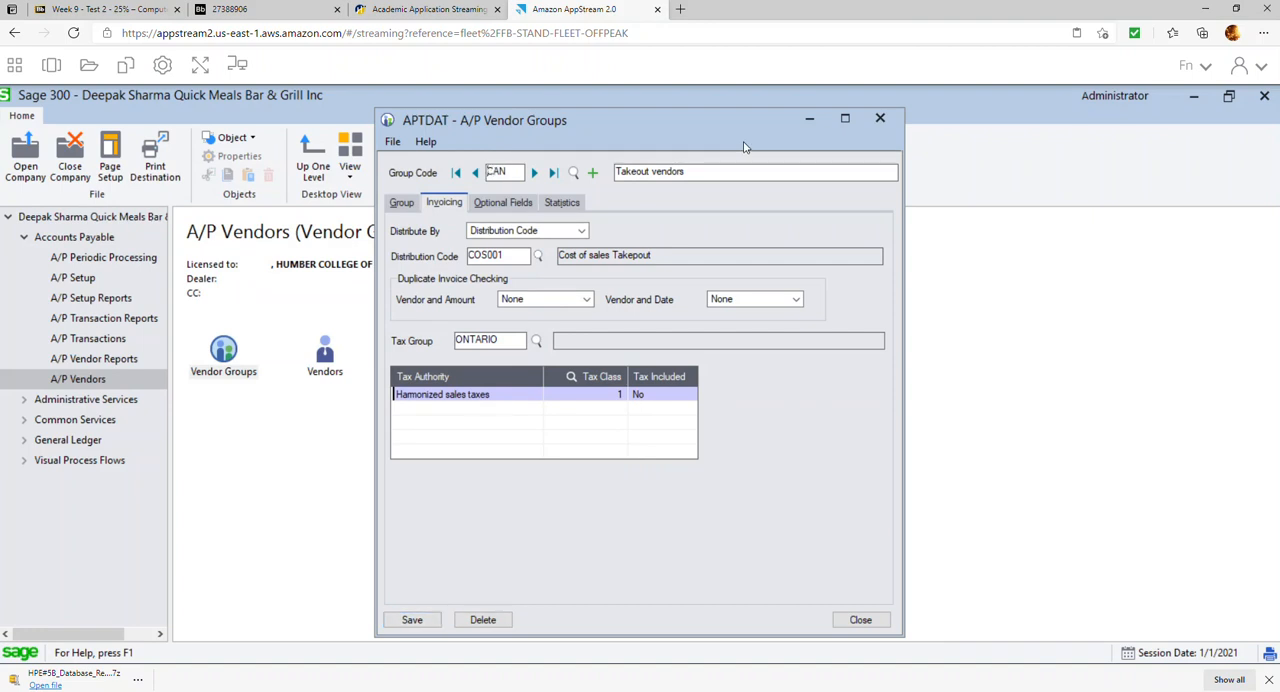
text(D)
key(Tab)
drag(652, 171, 520, 171)
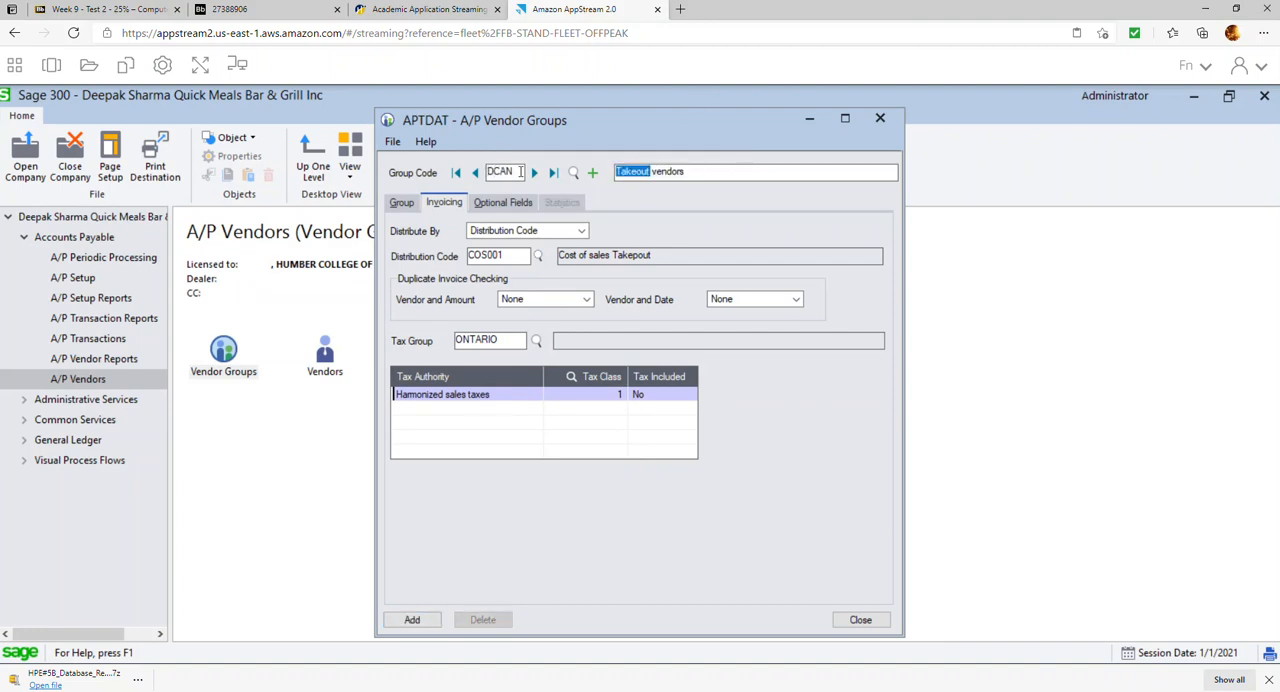
text(Dinning)
key(Tab)
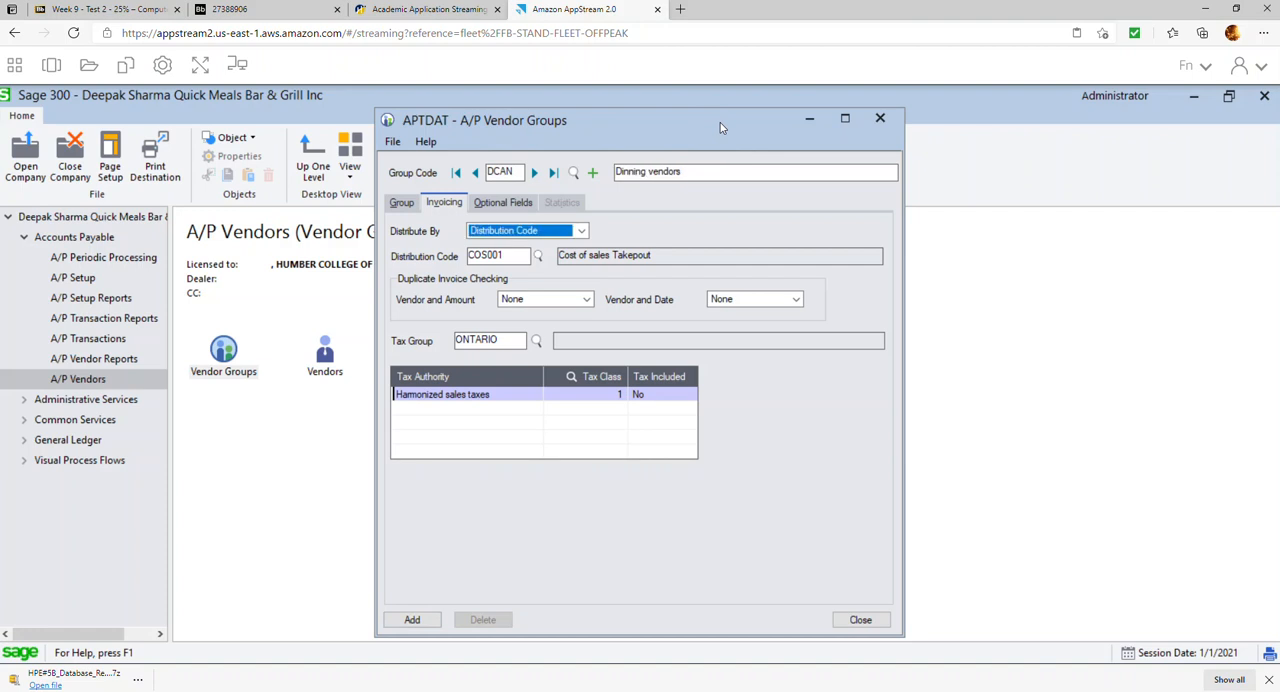
Change vendor group DCAN's account set to DCAN
click(401, 202)
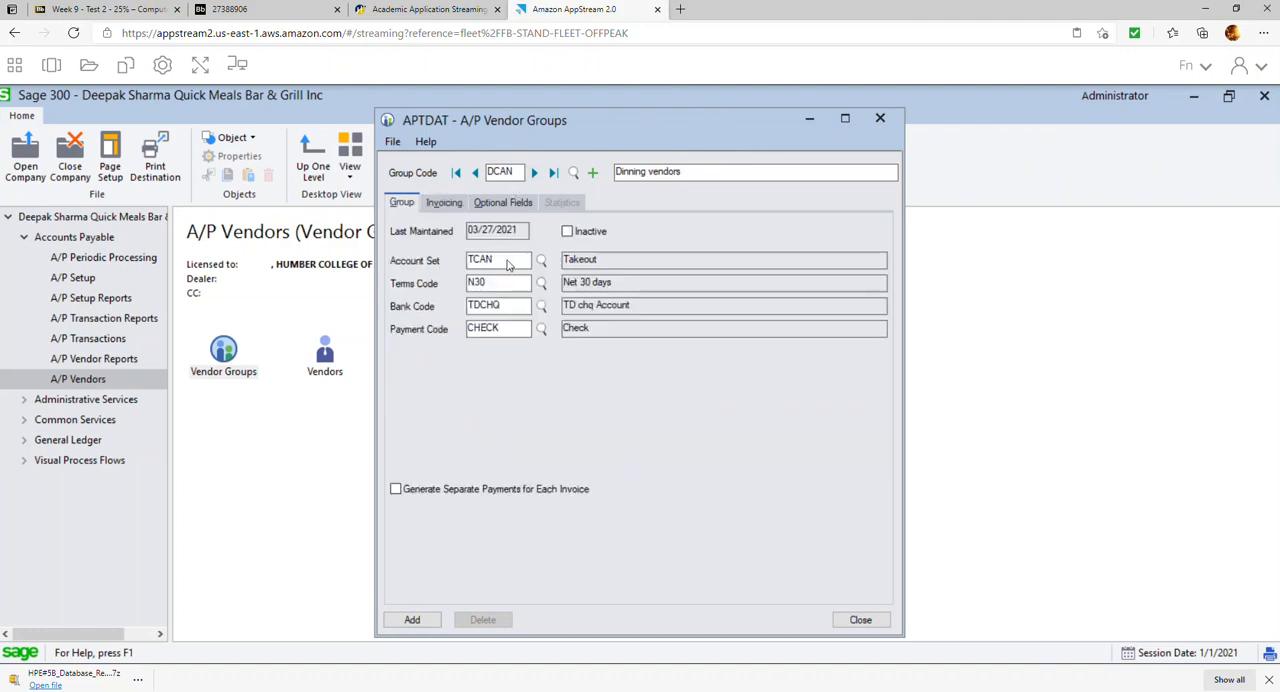
click(541, 260)
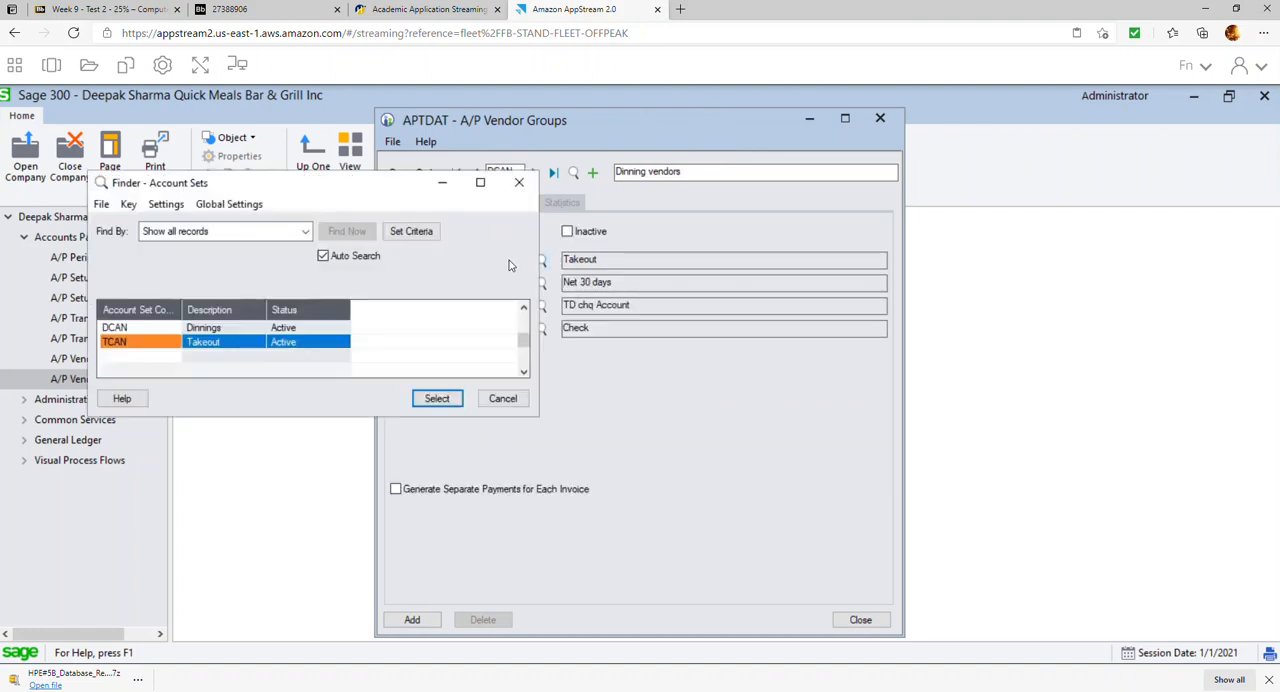
click(186, 331)
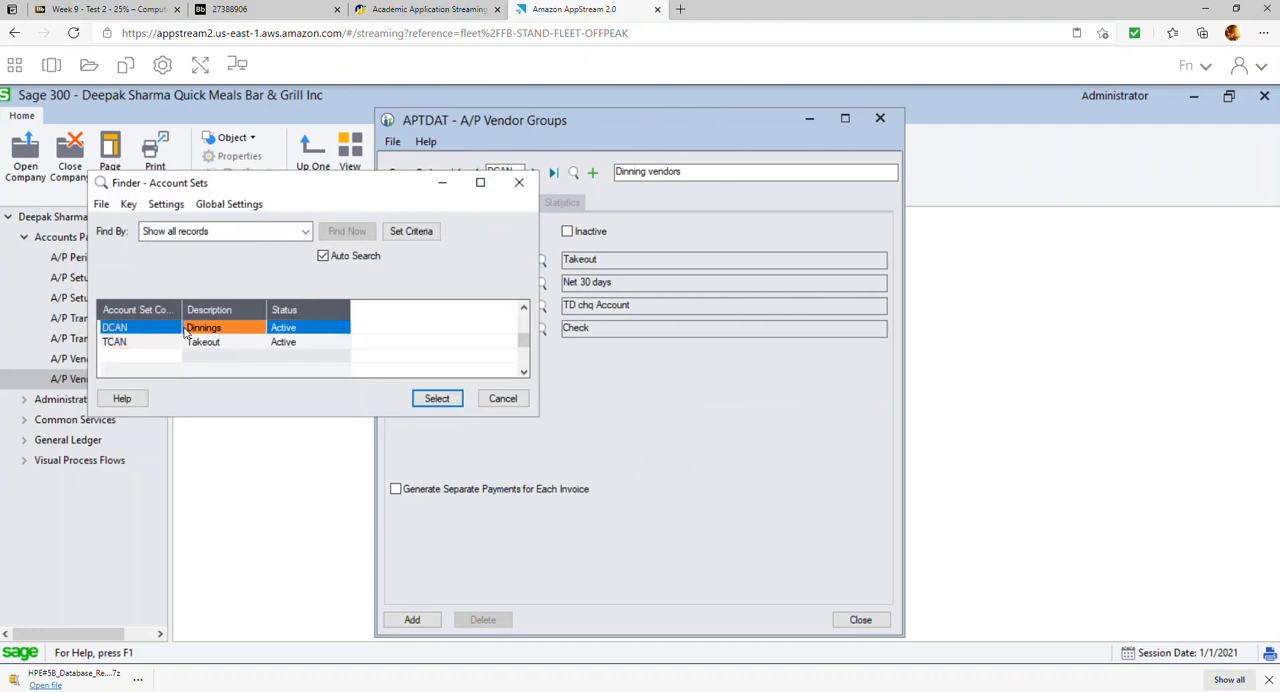
double_click(186, 331)
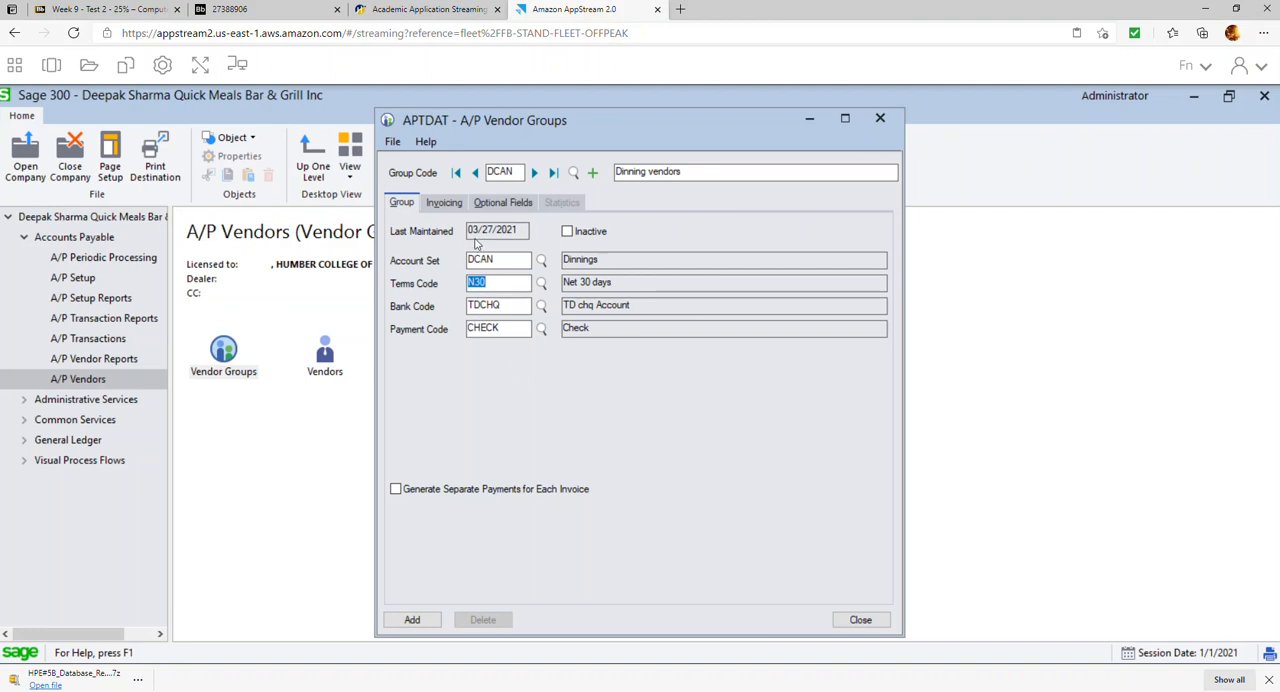
Set vendor group DCAN's distribution code to COS002, add the group and close Vendor Groups
click(444, 203)
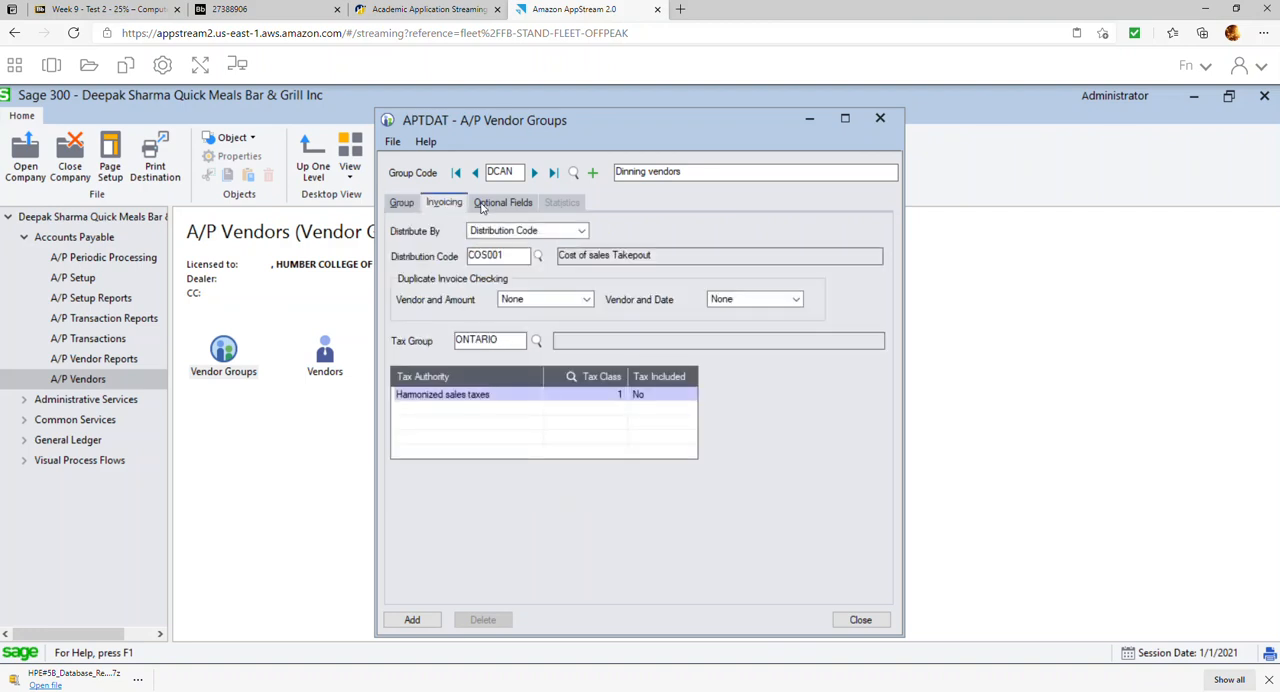
click(538, 256)
double_click(268, 342)
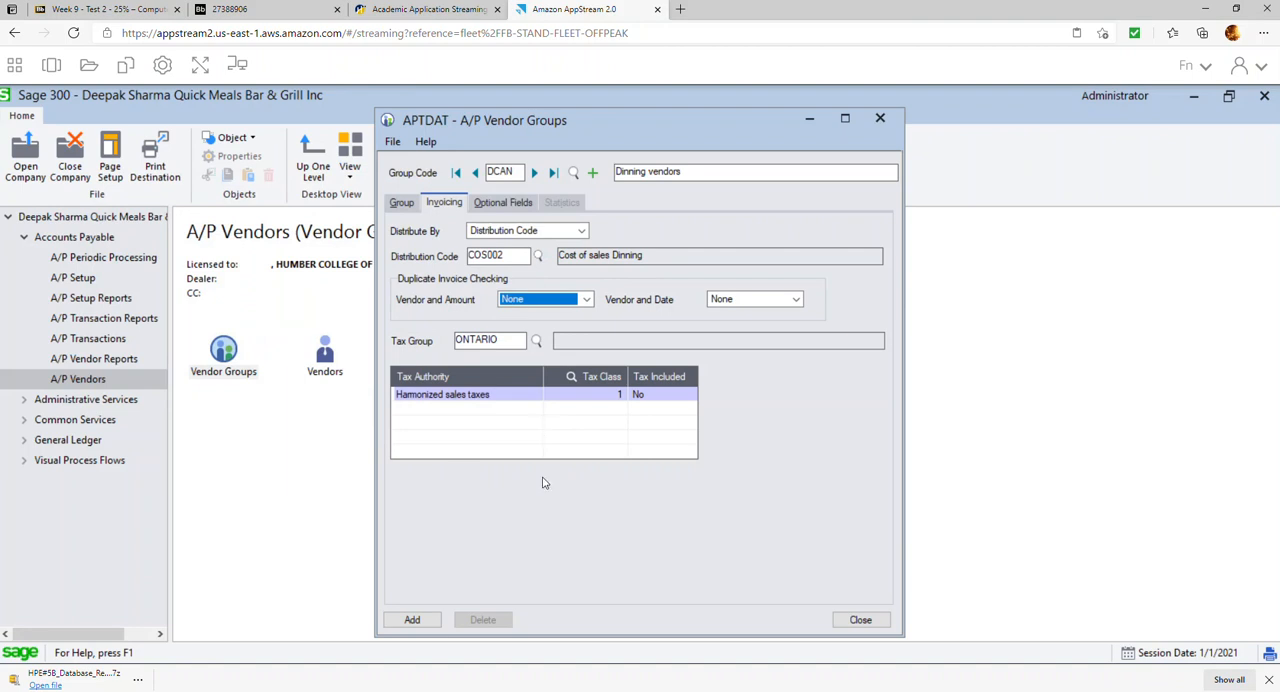
click(423, 624)
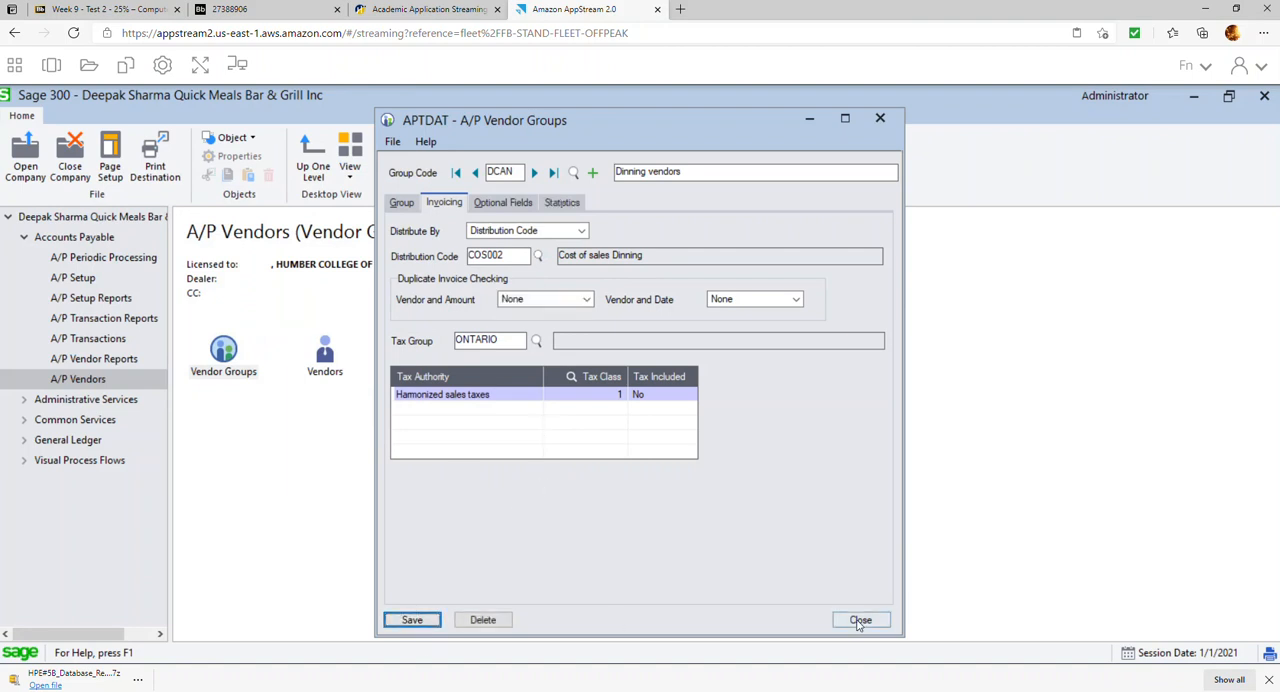
click(860, 620)
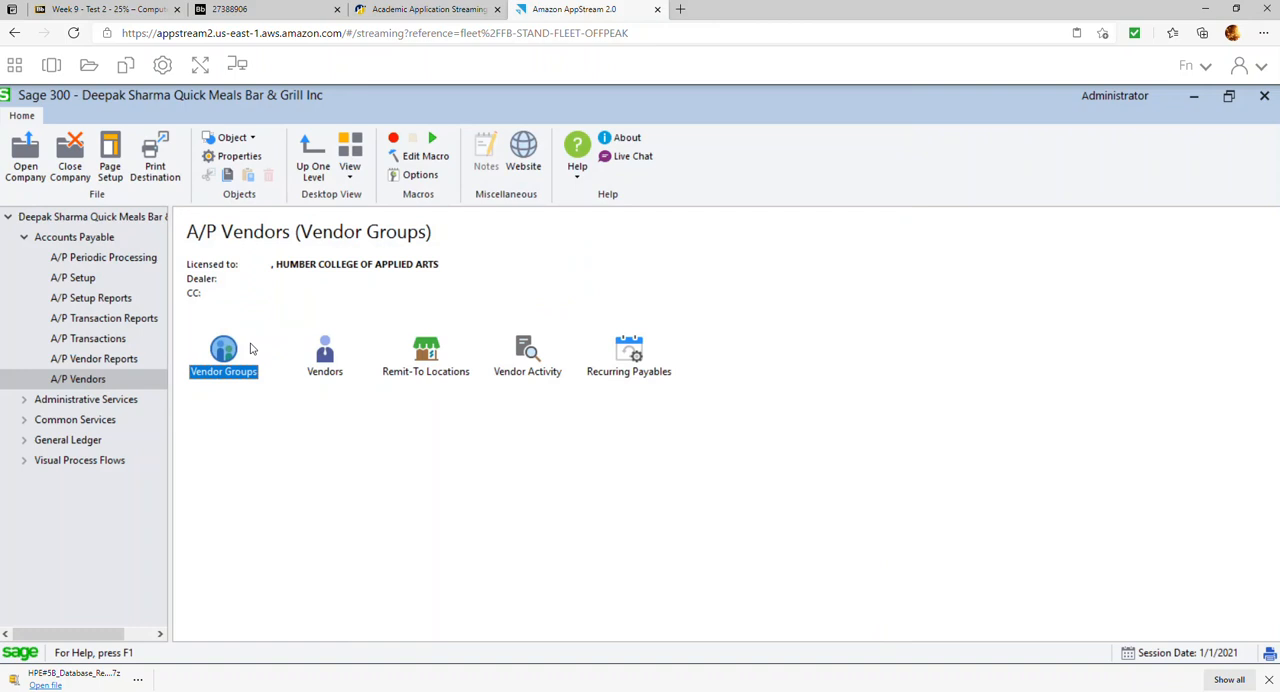
Try to open the A/P Vendors window
click(338, 372)
double_click(338, 372)
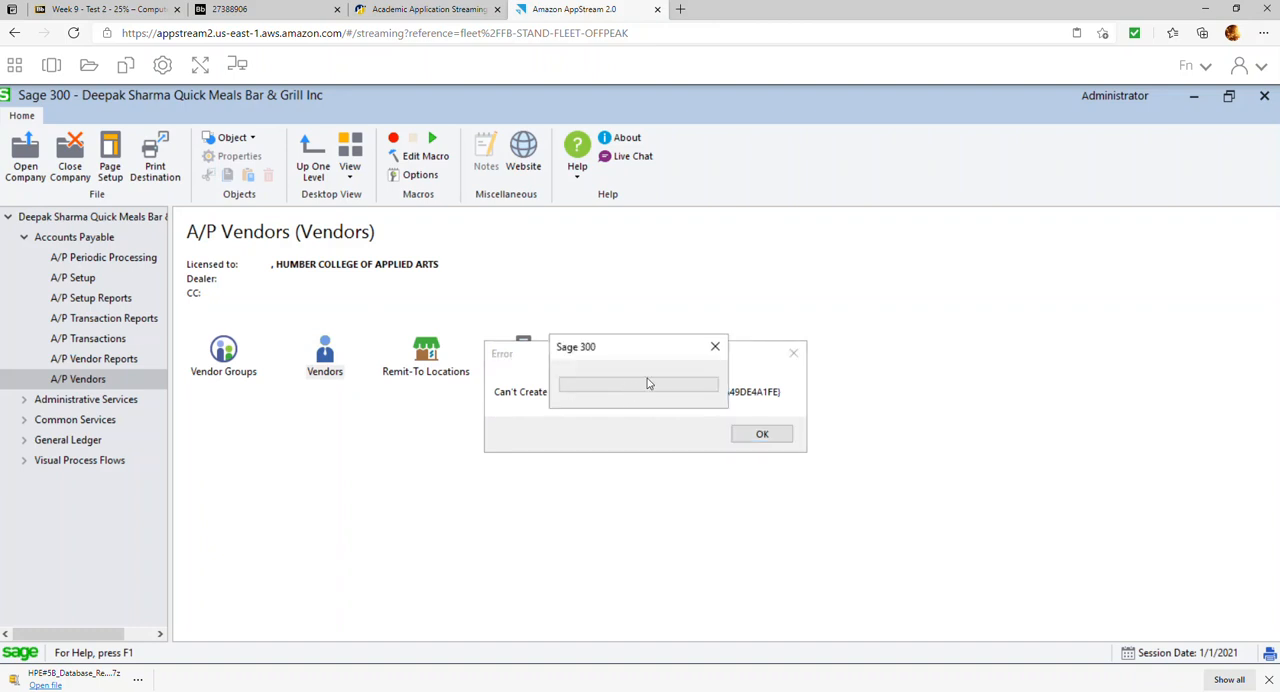
drag(609, 349, 753, 293)
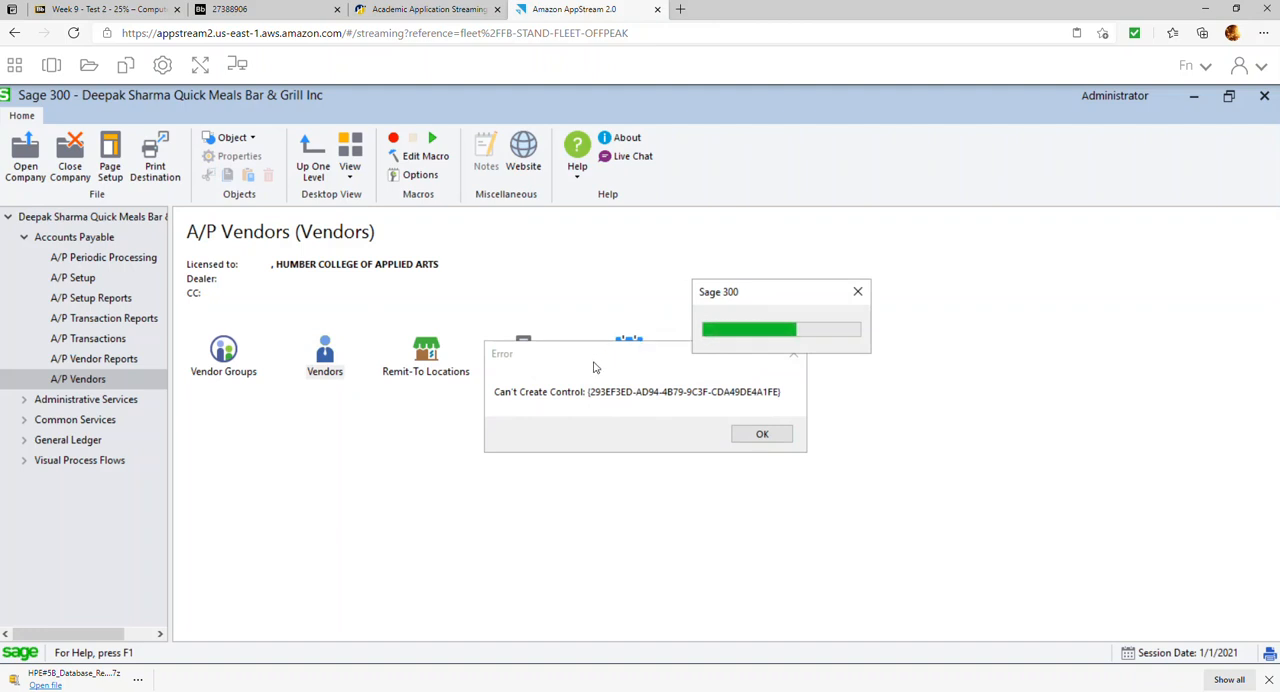
click(857, 292)
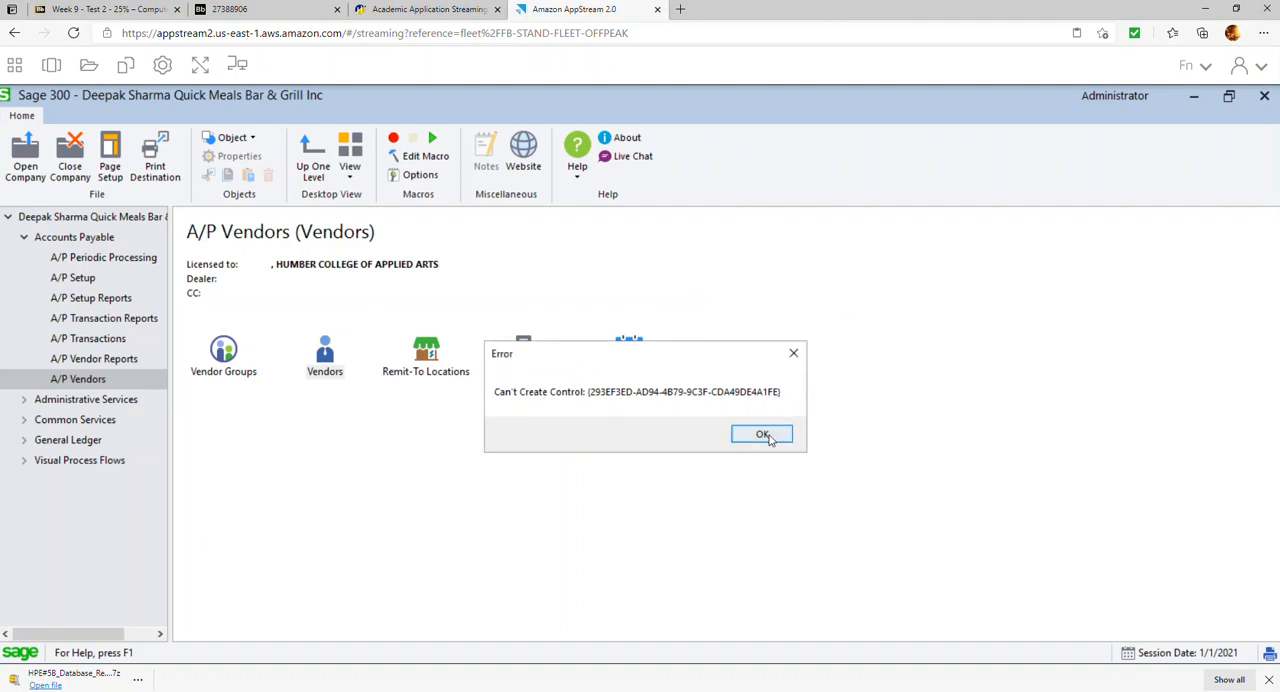
click(760, 433)
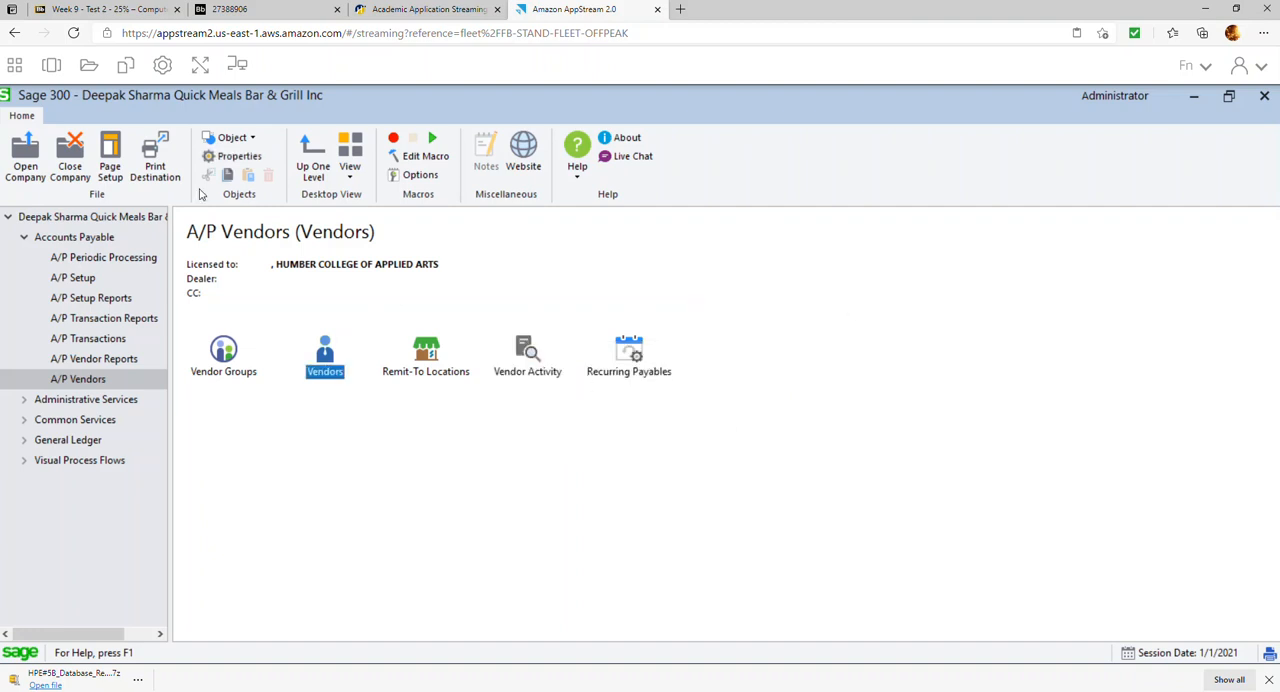
Show the streamed session in full screen and open the A/P Vendors window
click(199, 67)
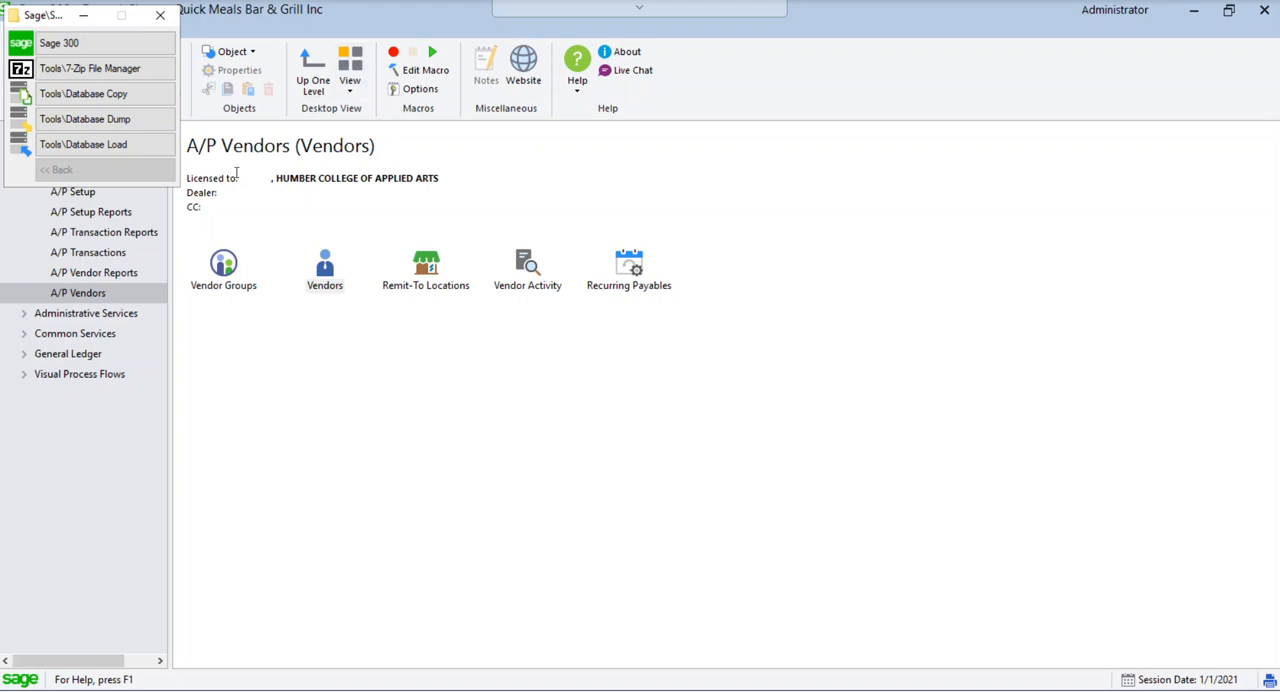
double_click(325, 266)
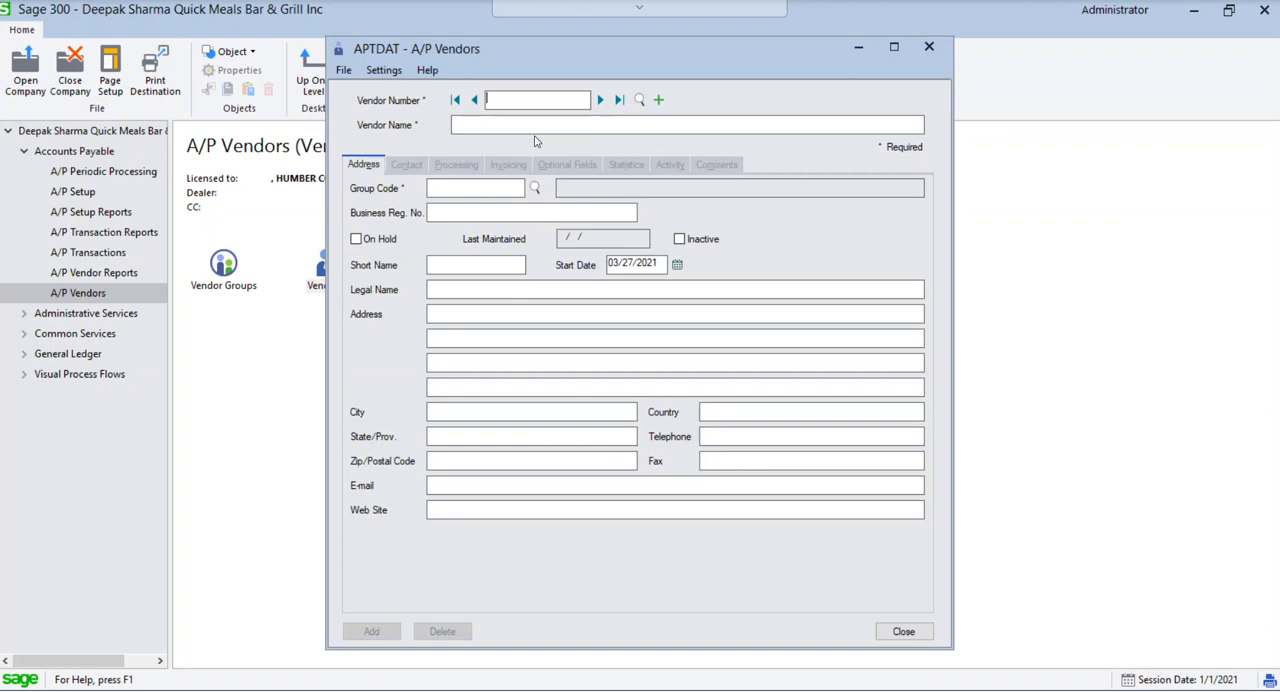
text(GORDON)
key(BackSpace)
key(BackSpace)
key(BackSpace)
key(BackSpace)
key(BackSpace)
key(BackSpace)
Start vendor number 0001 with the name "Gordon Food services" and assign it to vendor group DCAN
text(0001)
key(Tab)
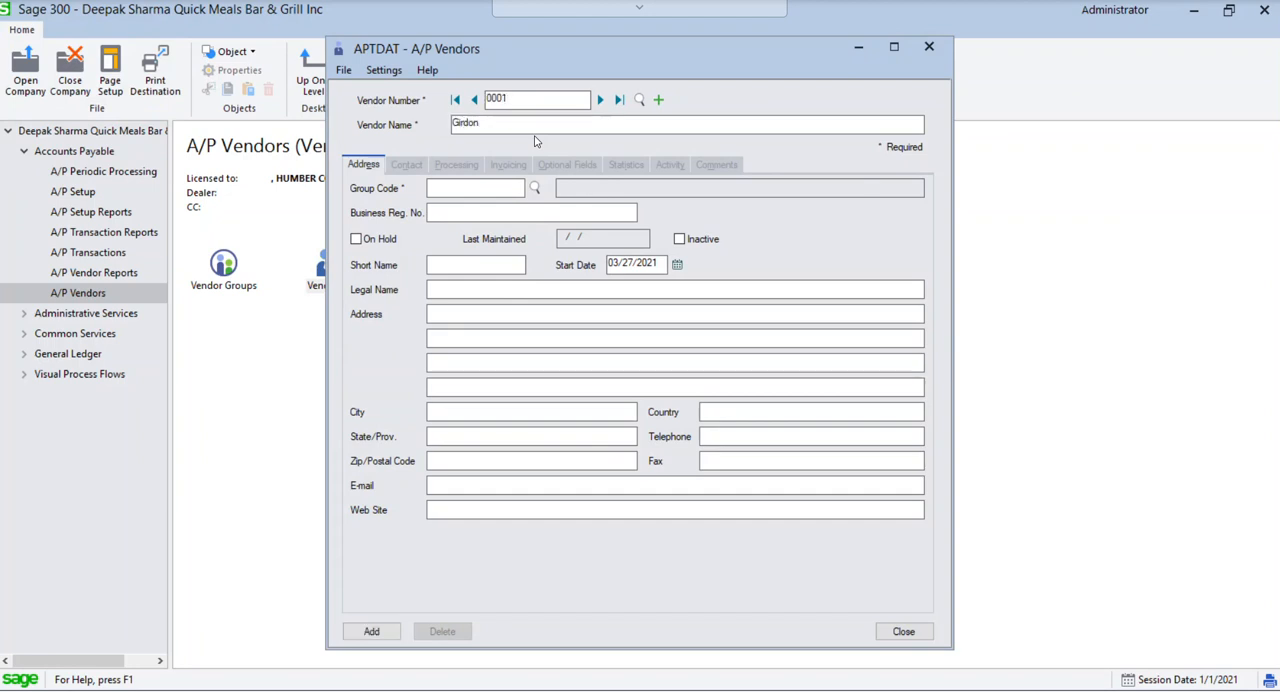
text(Gordo)
text(services)
key(Tab)
click(535, 186)
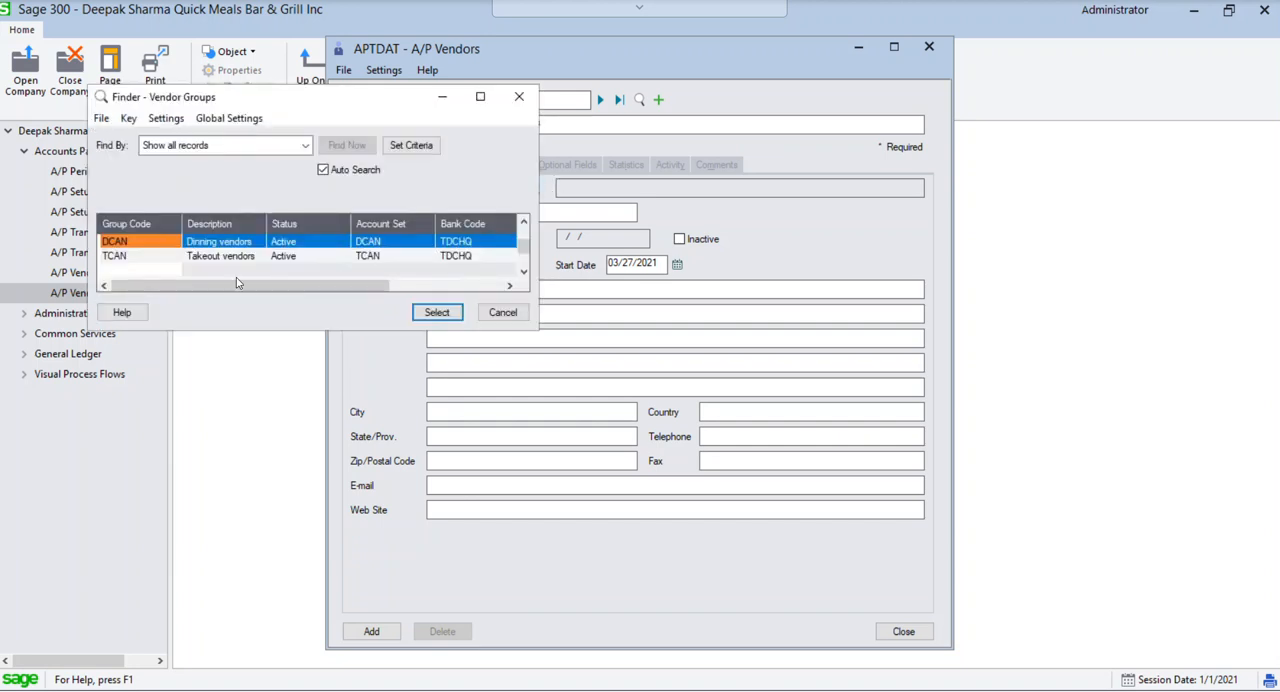
double_click(160, 246)
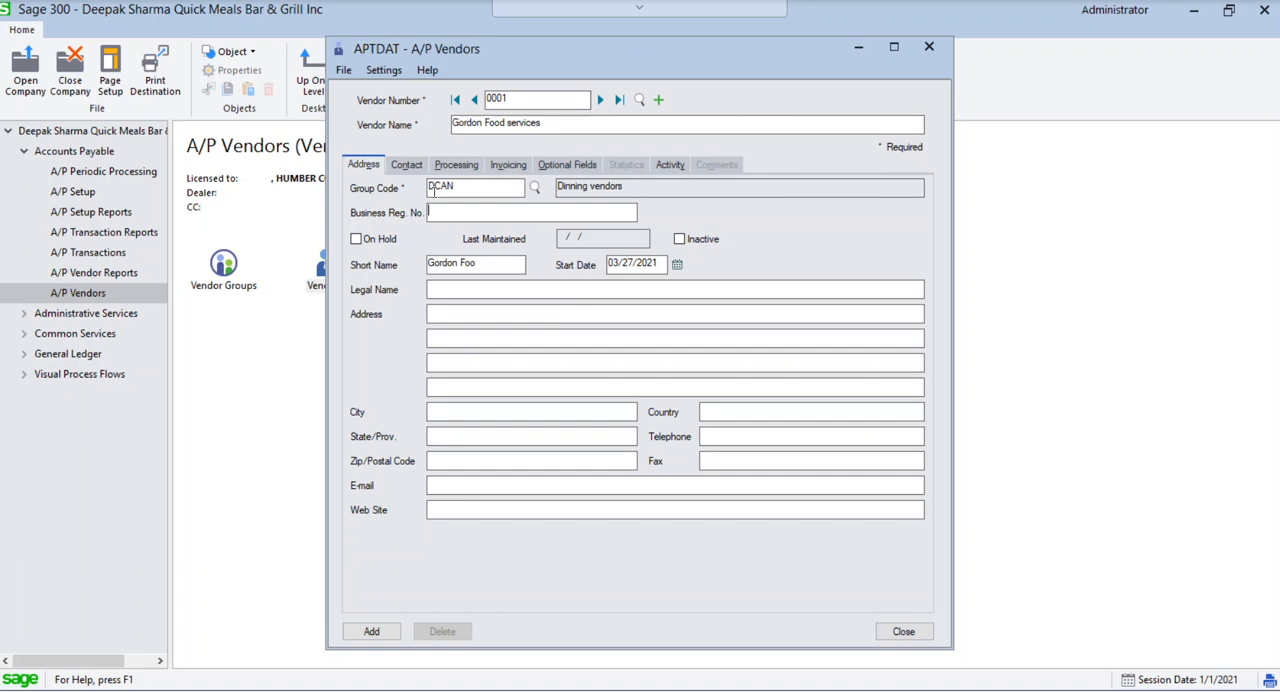
Set vendor 0001's credit limit to 20,000 and add the vendor
click(407, 166)
click(456, 165)
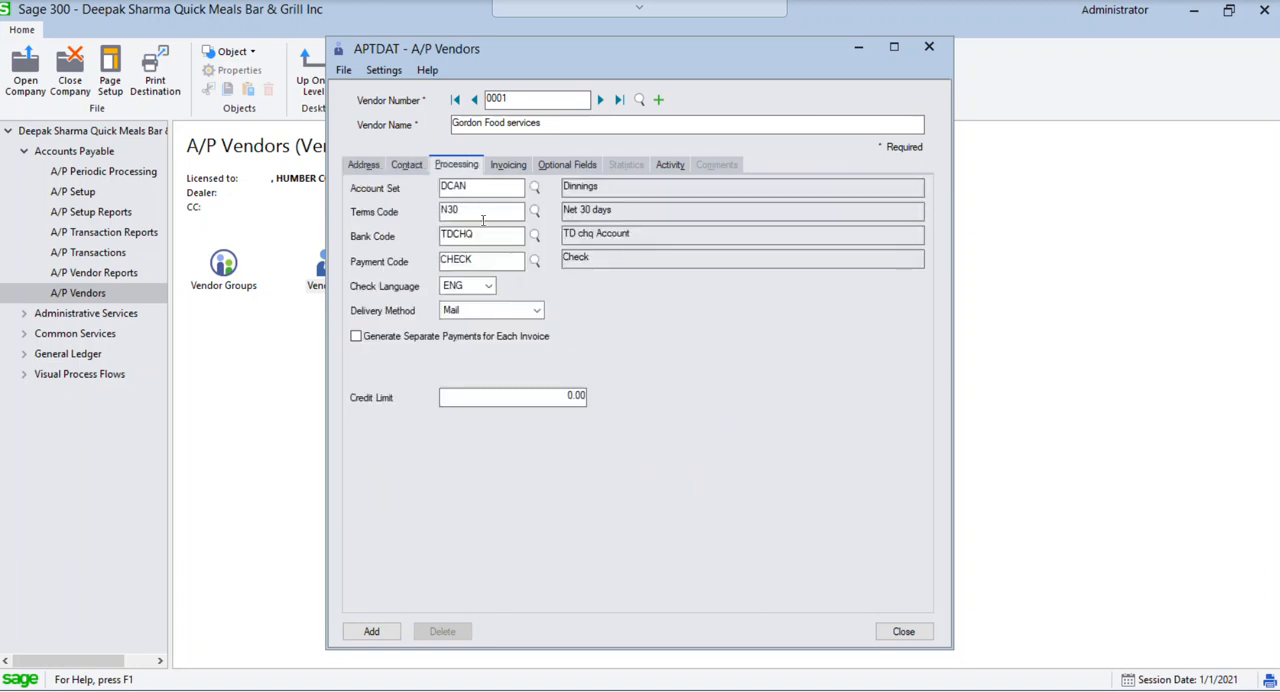
click(547, 397)
text(20000)
key(Tab)
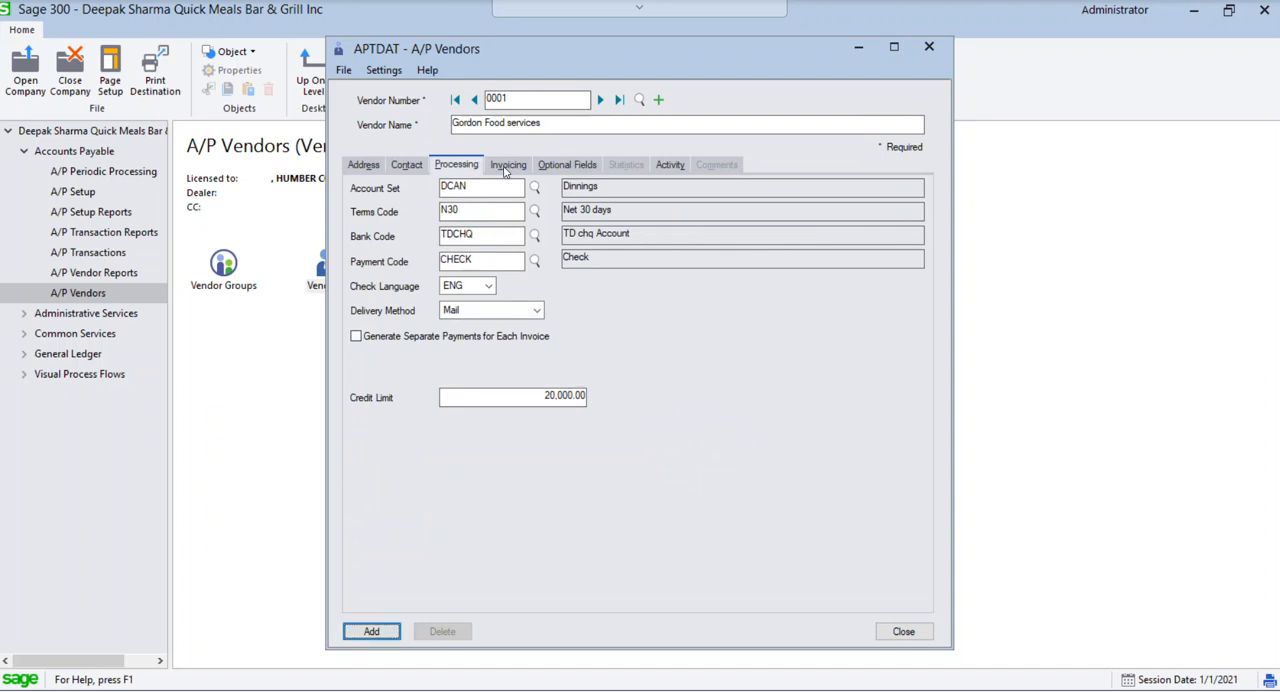
click(389, 630)
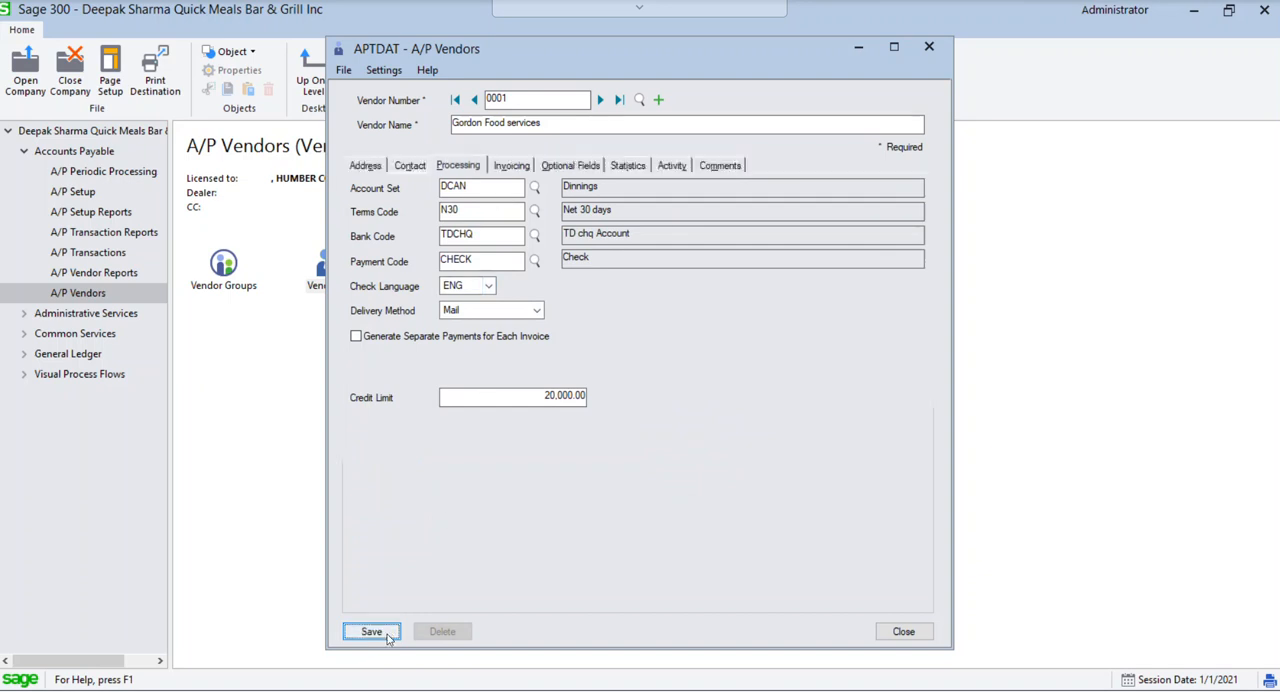
Start vendor number 0002 with the name "Costco Business Centre" and assign it to vendor group TCAN
click(539, 99)
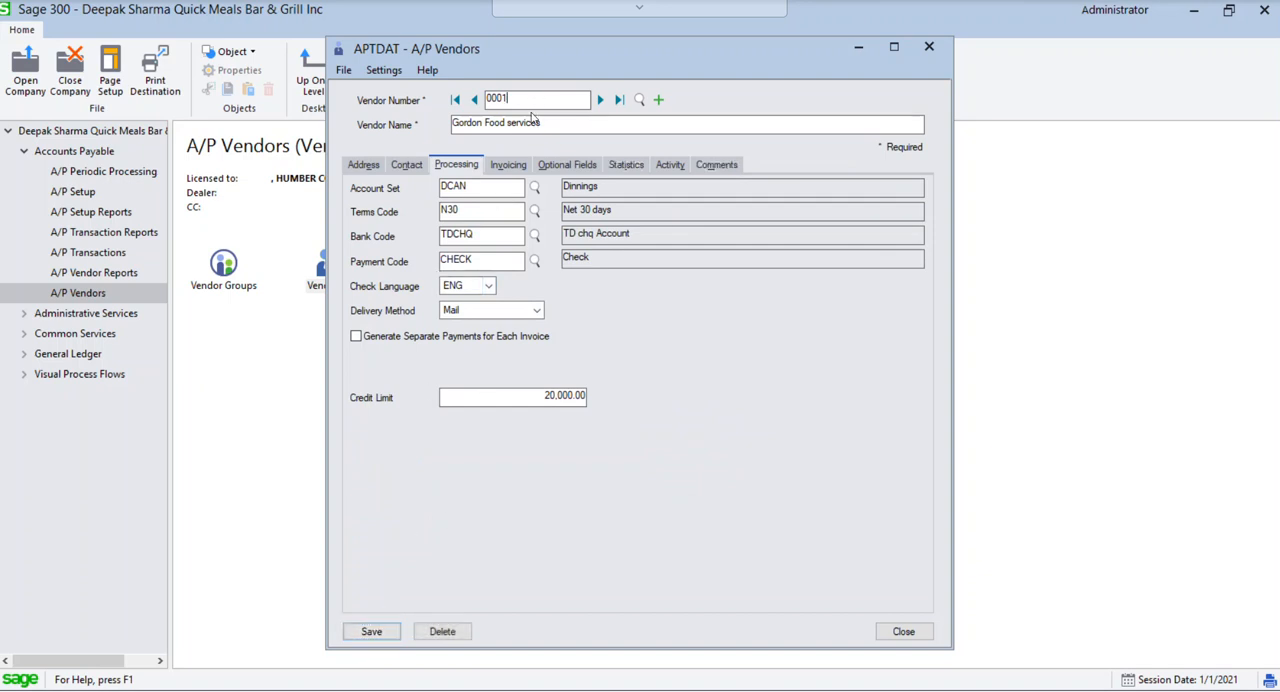
text(2)
key(Tab)
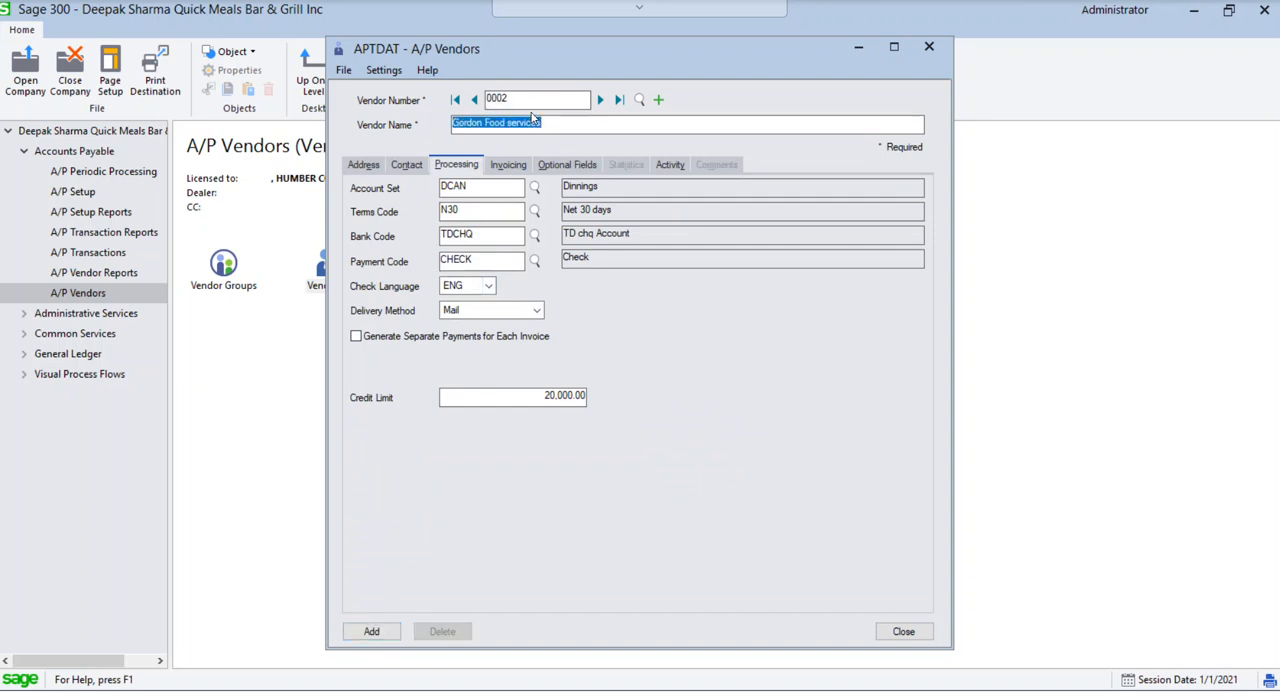
text(Costco Business Centre)
click(363, 166)
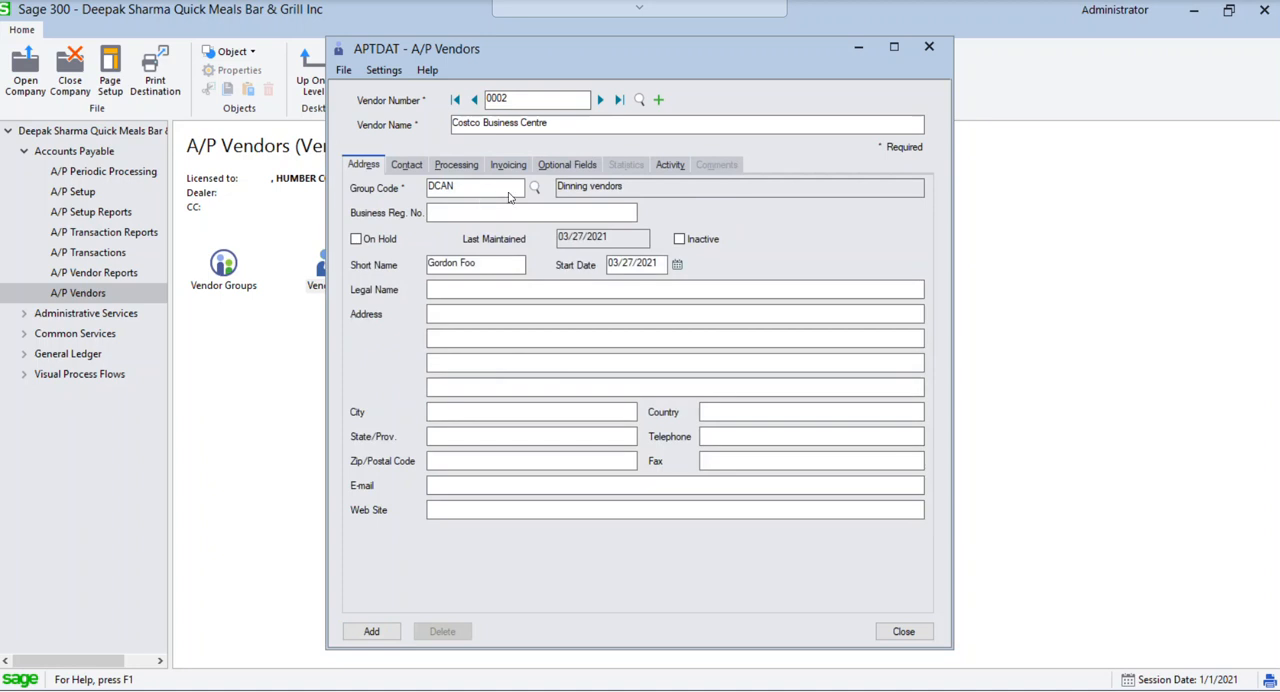
click(536, 188)
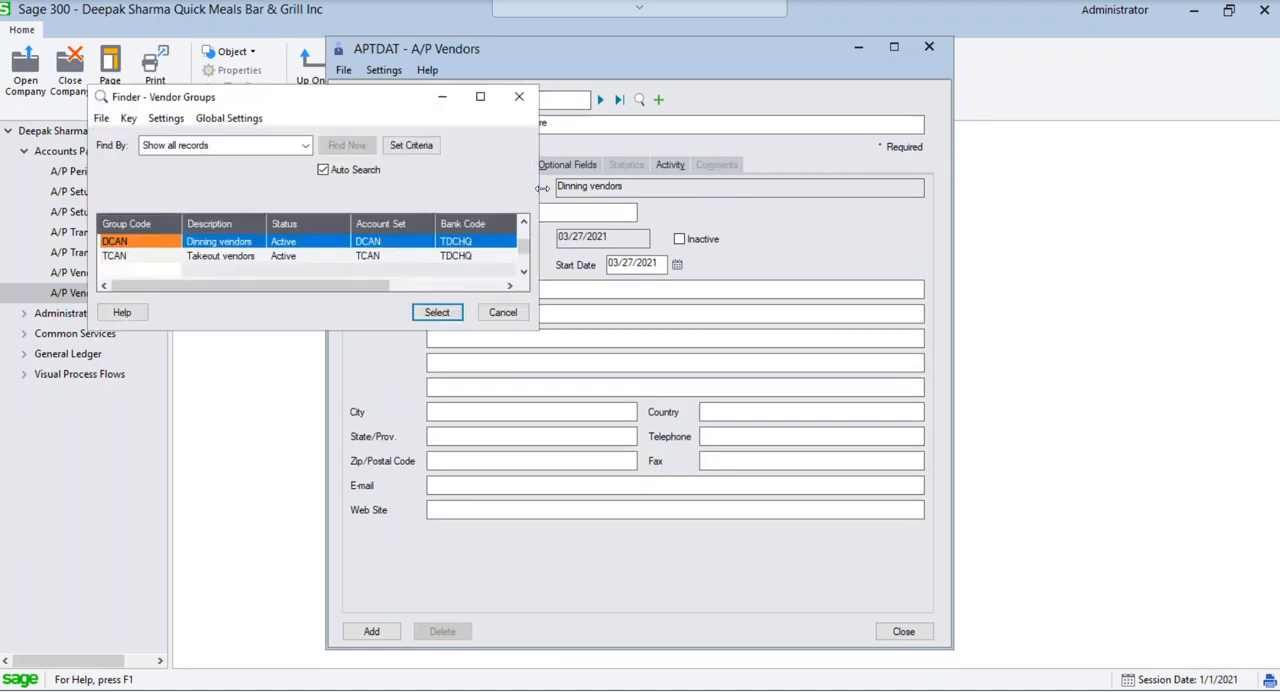
double_click(252, 257)
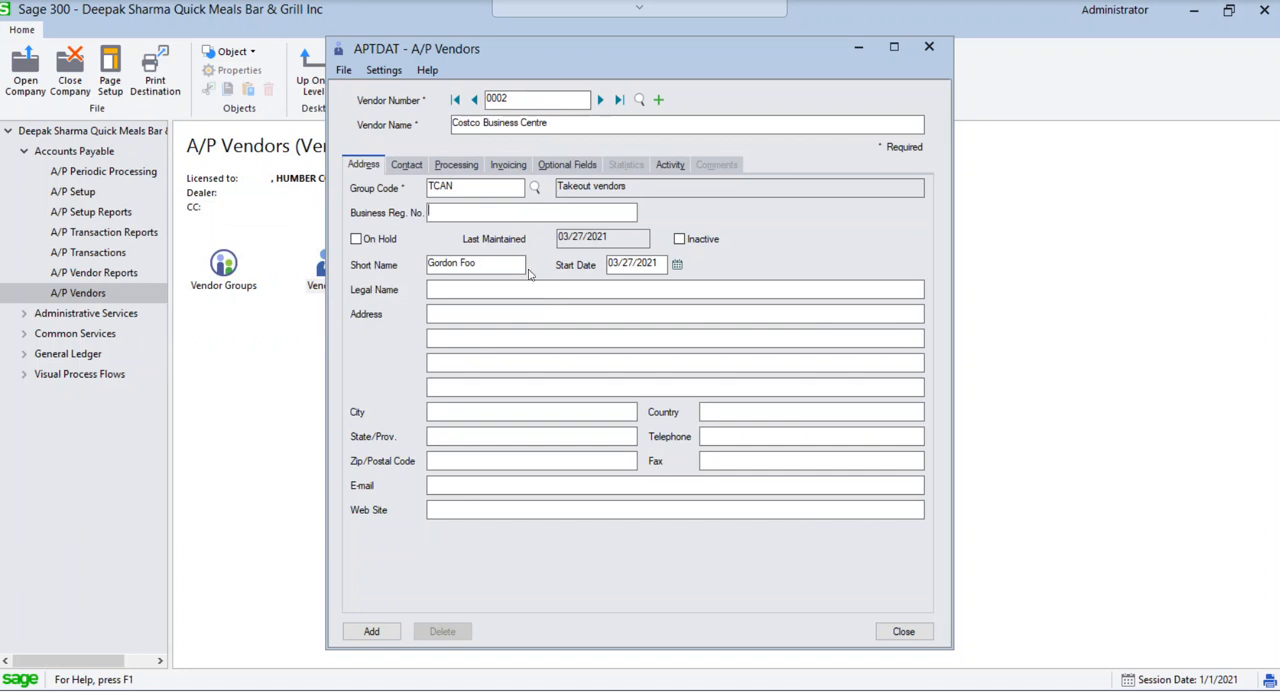
Change vendor 0002's short name to "Costco Bus"
double_click(491, 261)
text(Costco Bus)
key(Tab)
Set vendor 0002's credit limit to 5,000, add the vendor and close A/P Vendors
click(405, 168)
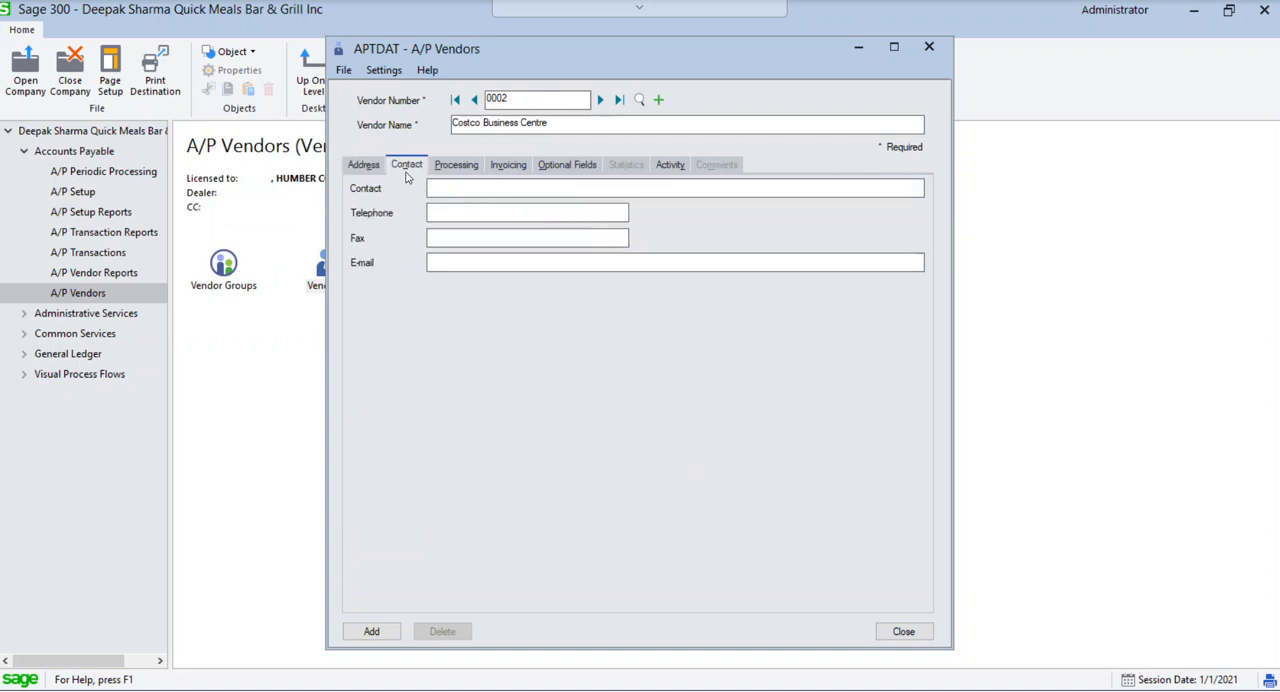
click(476, 168)
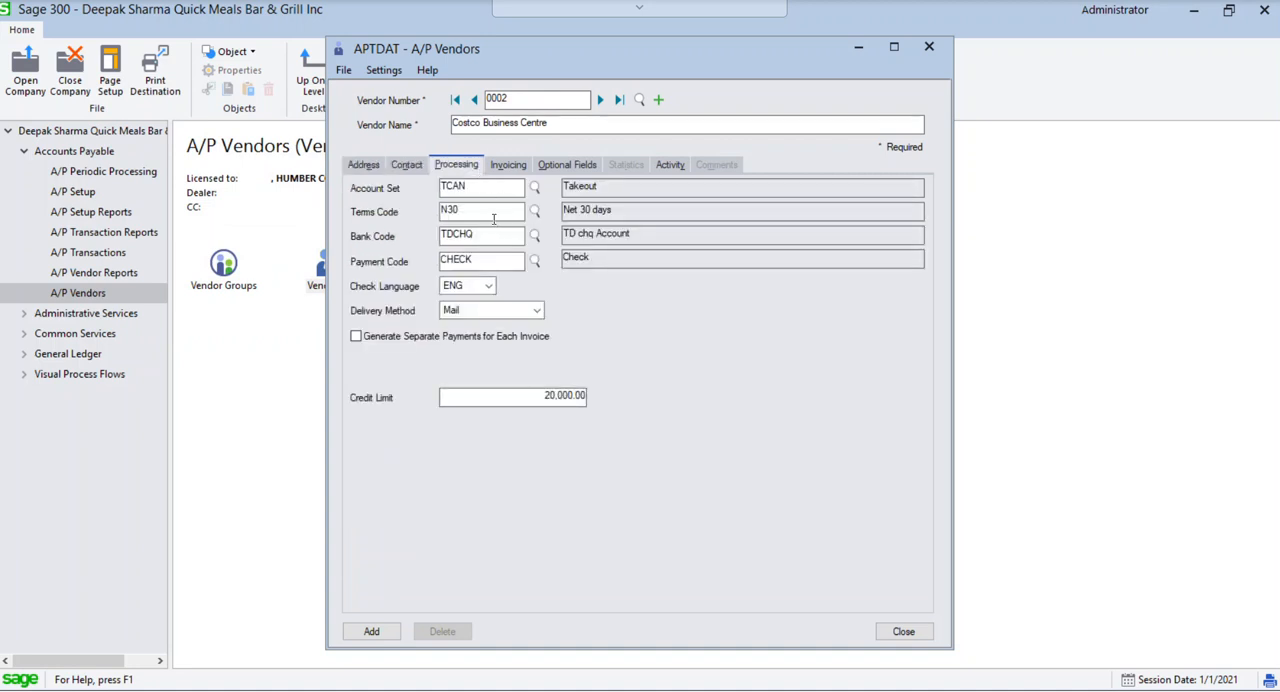
click(527, 397)
text(5000)
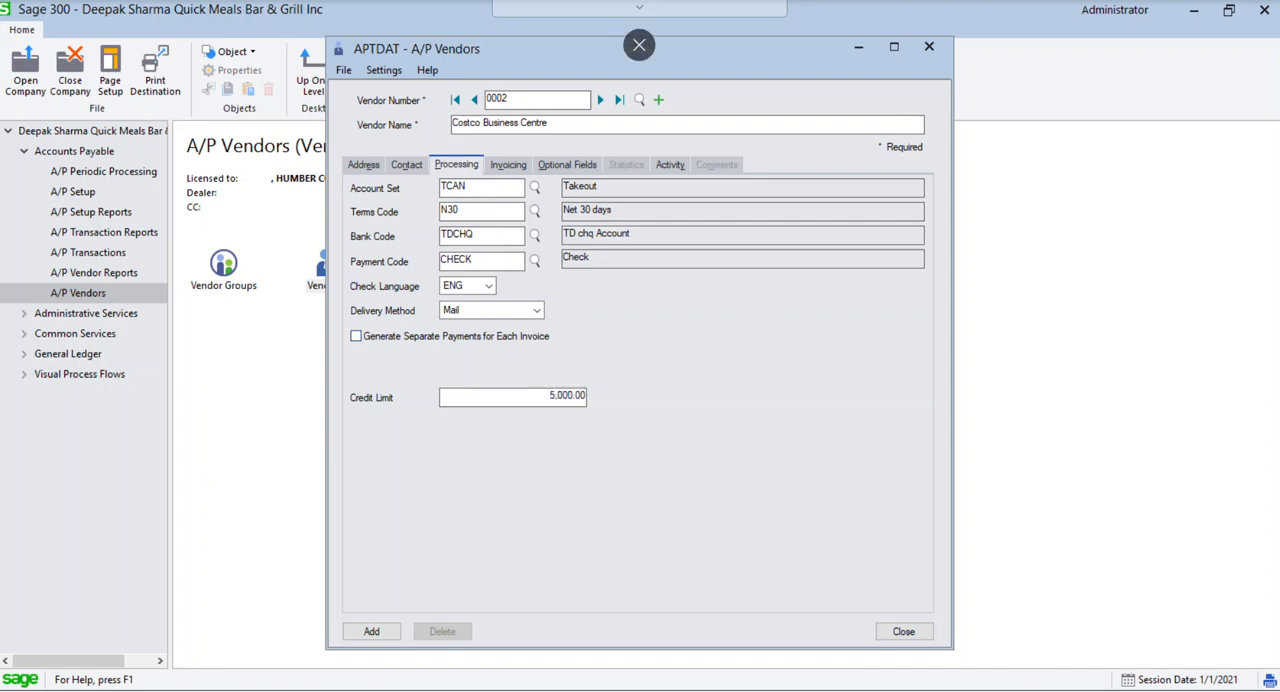
key(Tab)
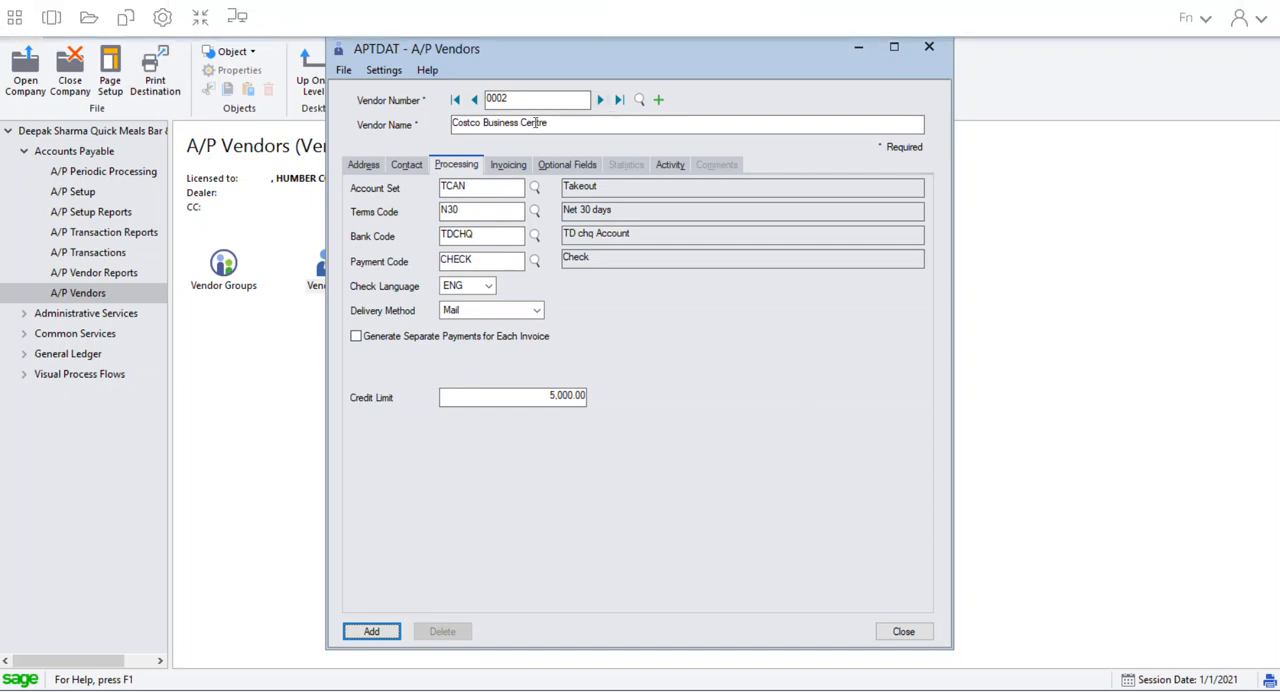
click(381, 634)
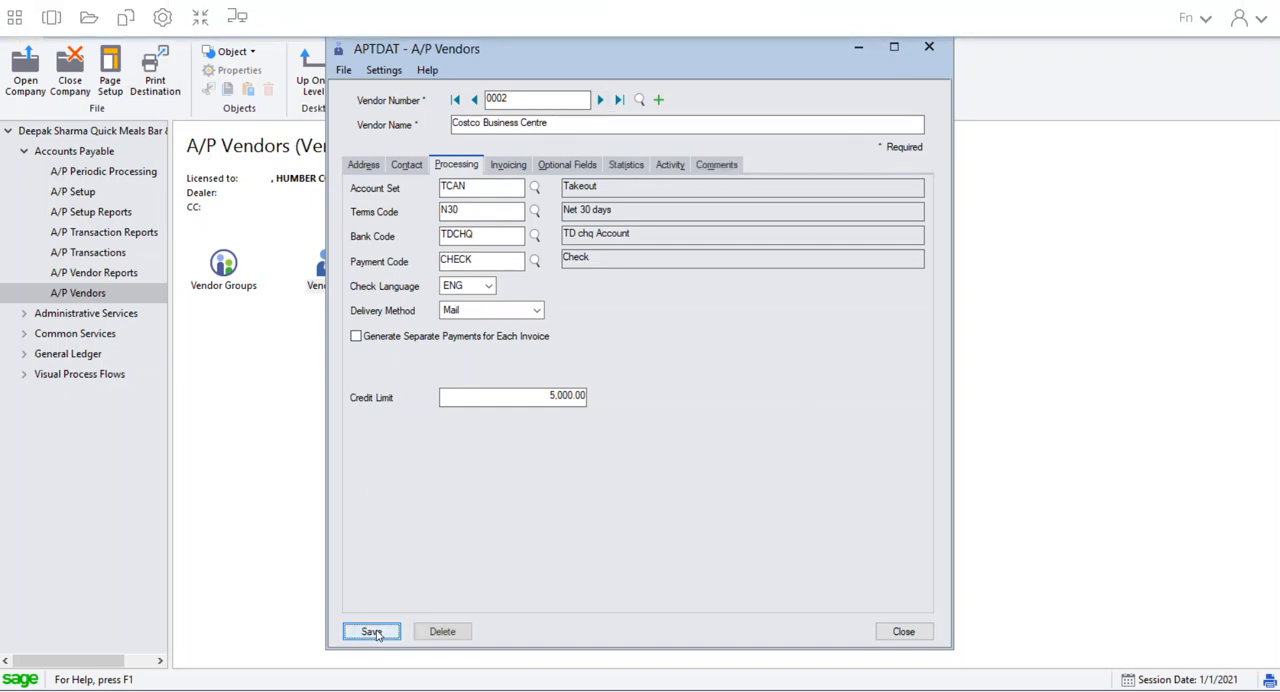
click(903, 631)
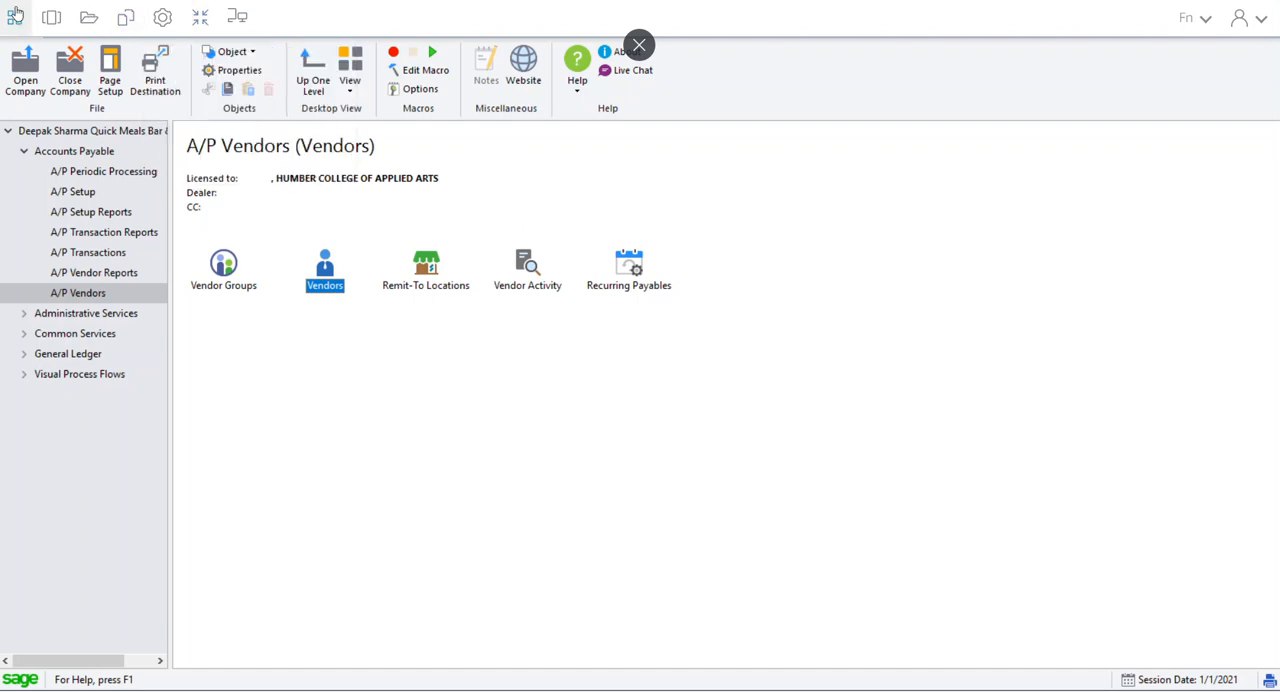
Exit full-screen mode of the streamed session and bring the Sage 300 window to the front
click(199, 18)
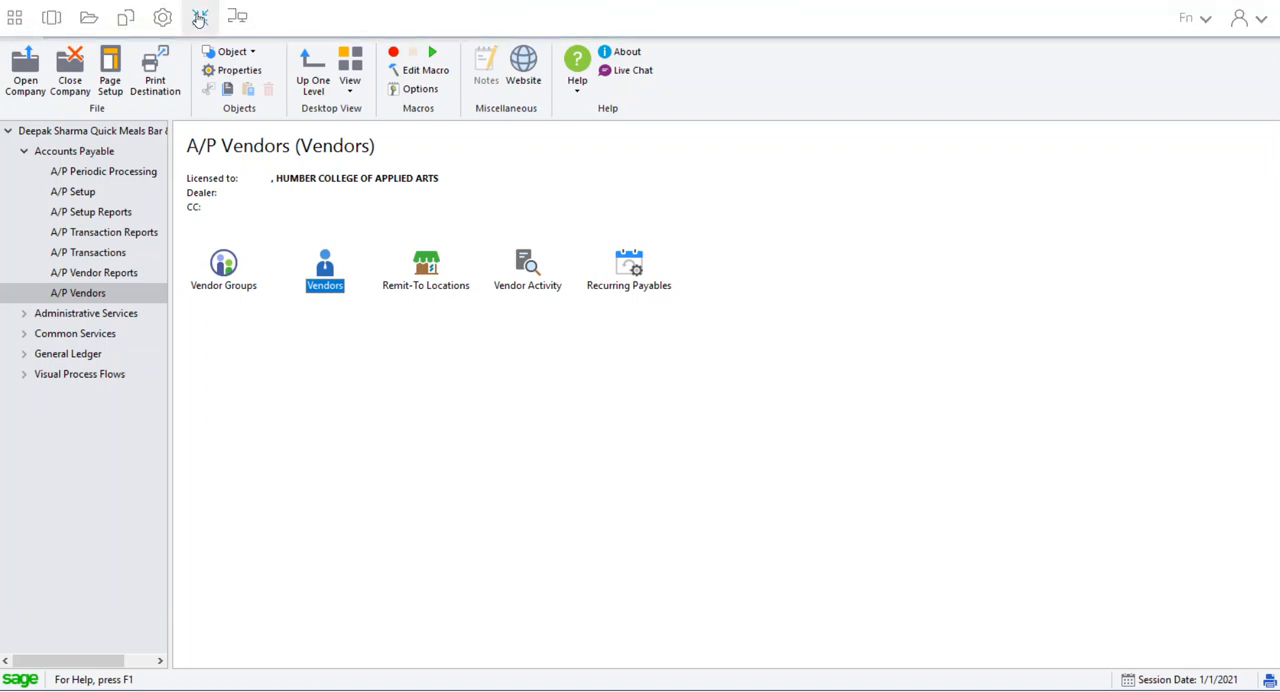
click(201, 15)
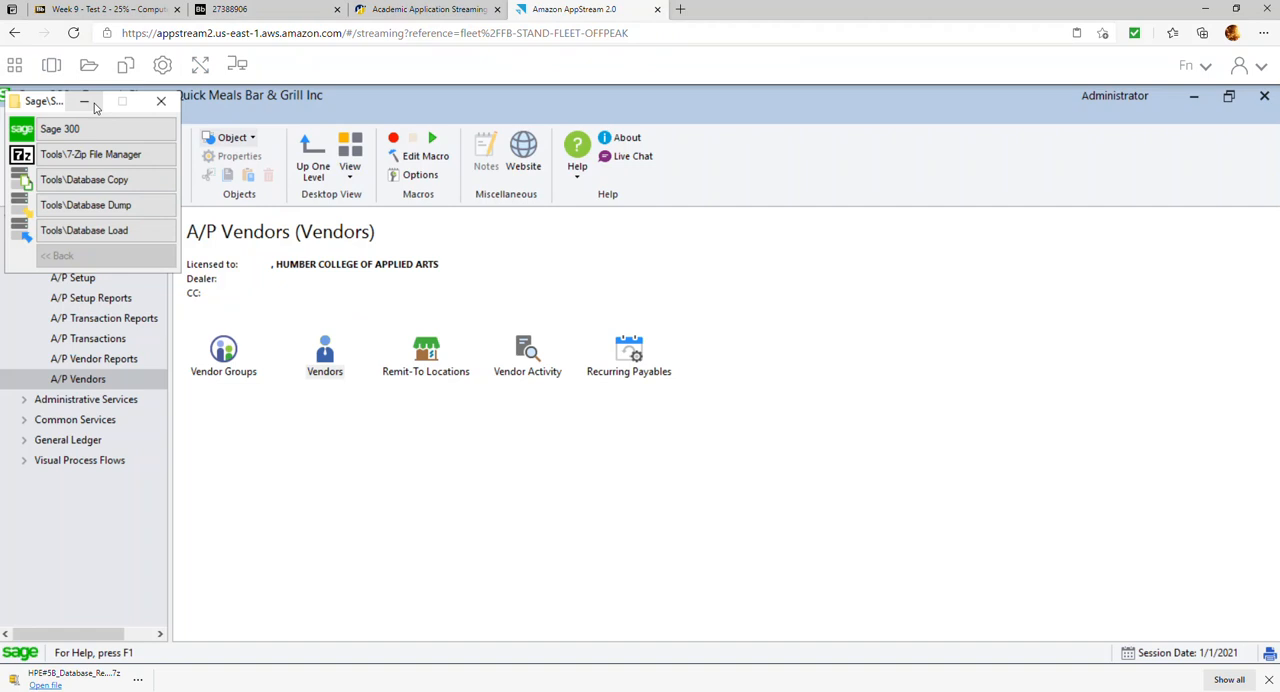
click(983, 435)
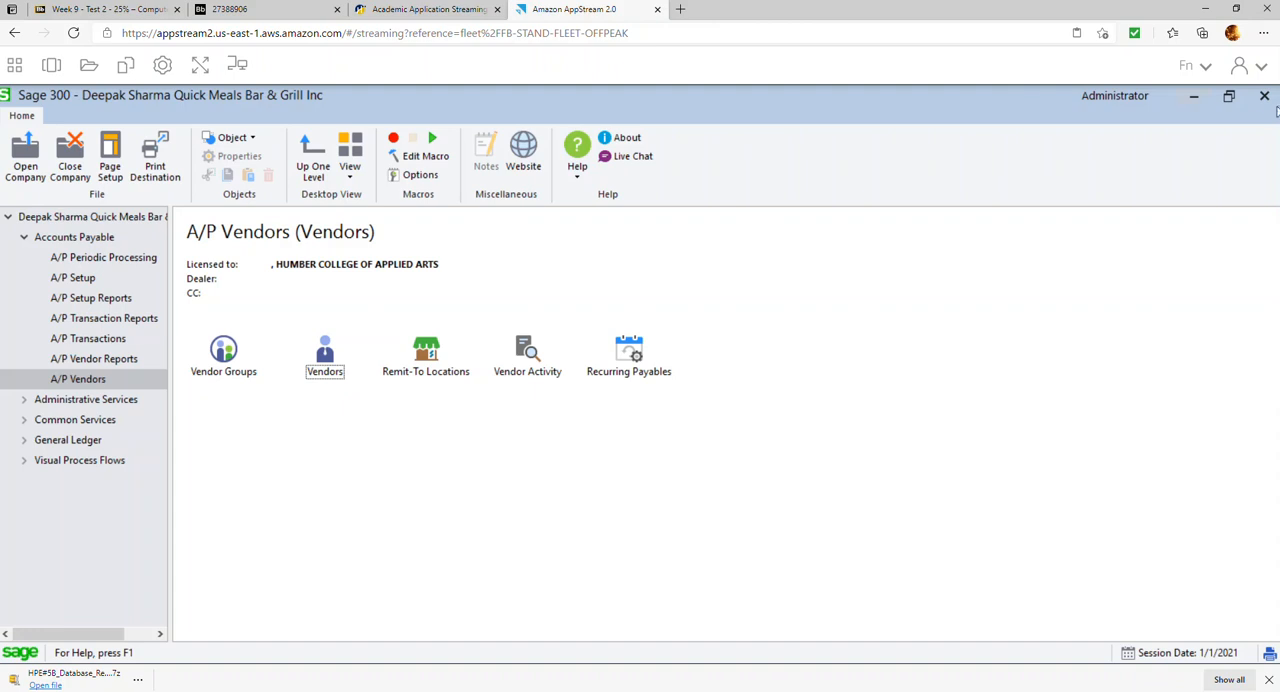
drag(110, 97, 170, 107)
double_click(169, 104)
Reopen the Quick Meals Bar & Grill Inc company with session date 1/31/2021 and dismiss the reminder list
click(27, 155)
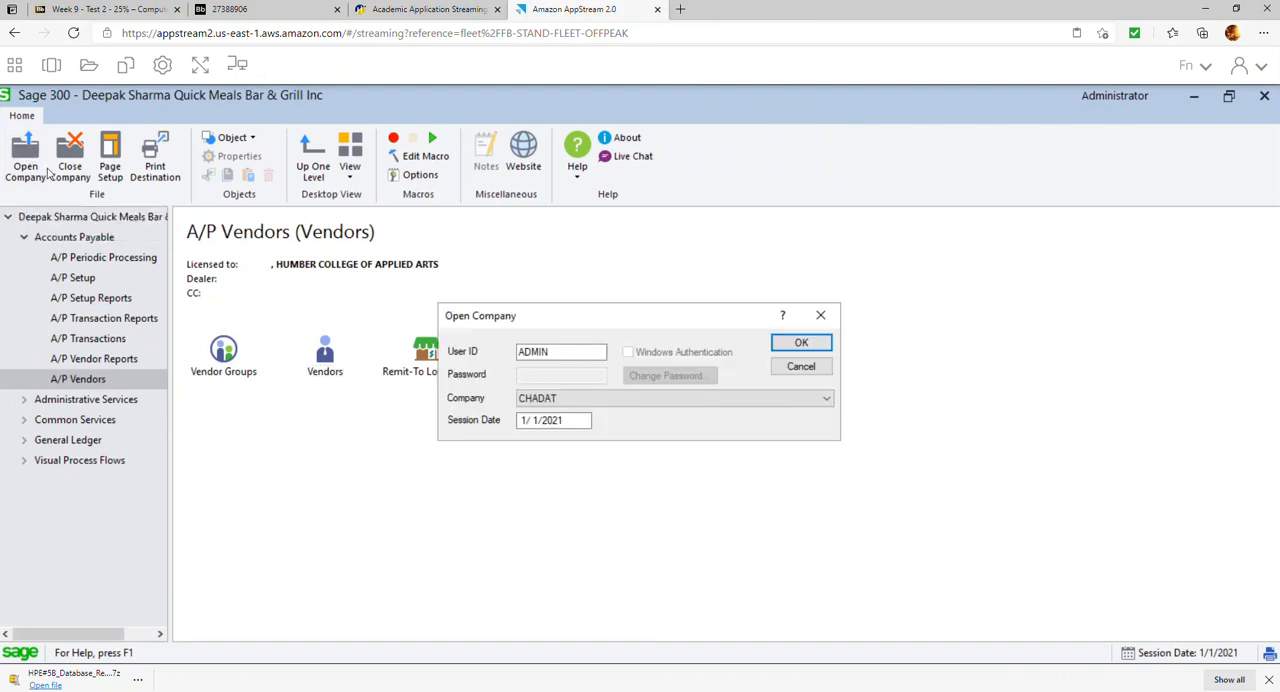
click(618, 400)
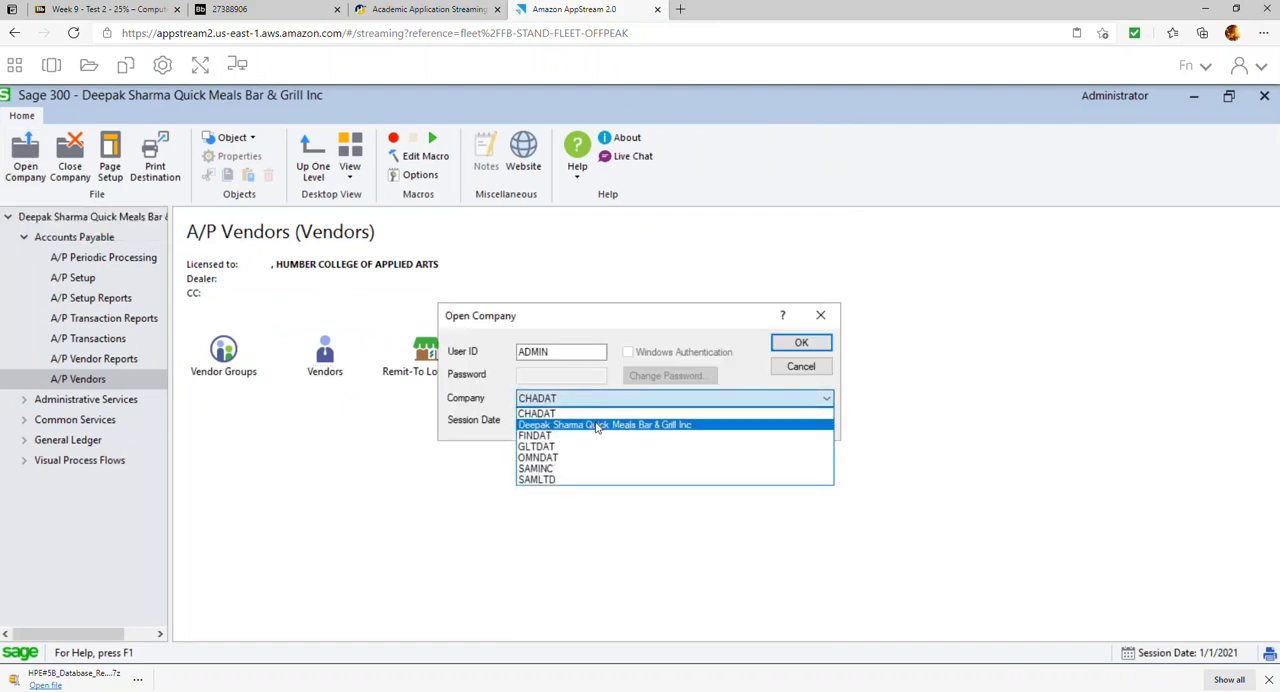
click(604, 425)
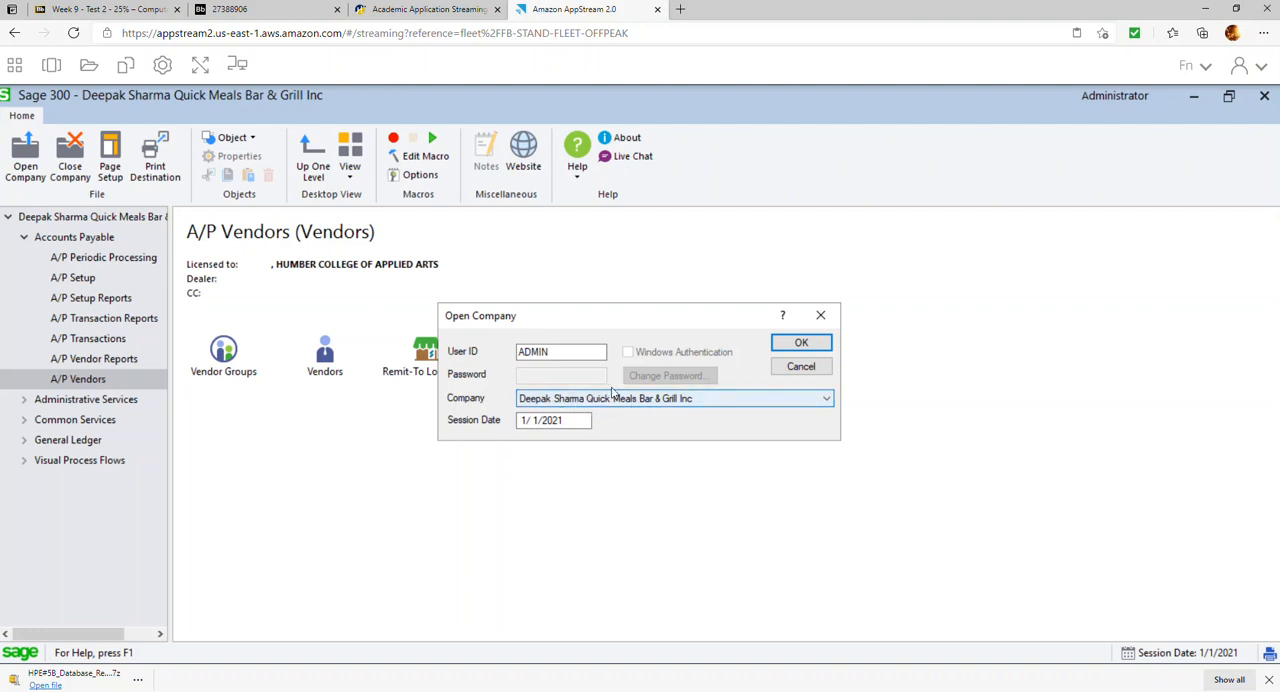
click(589, 422)
double_click(589, 422)
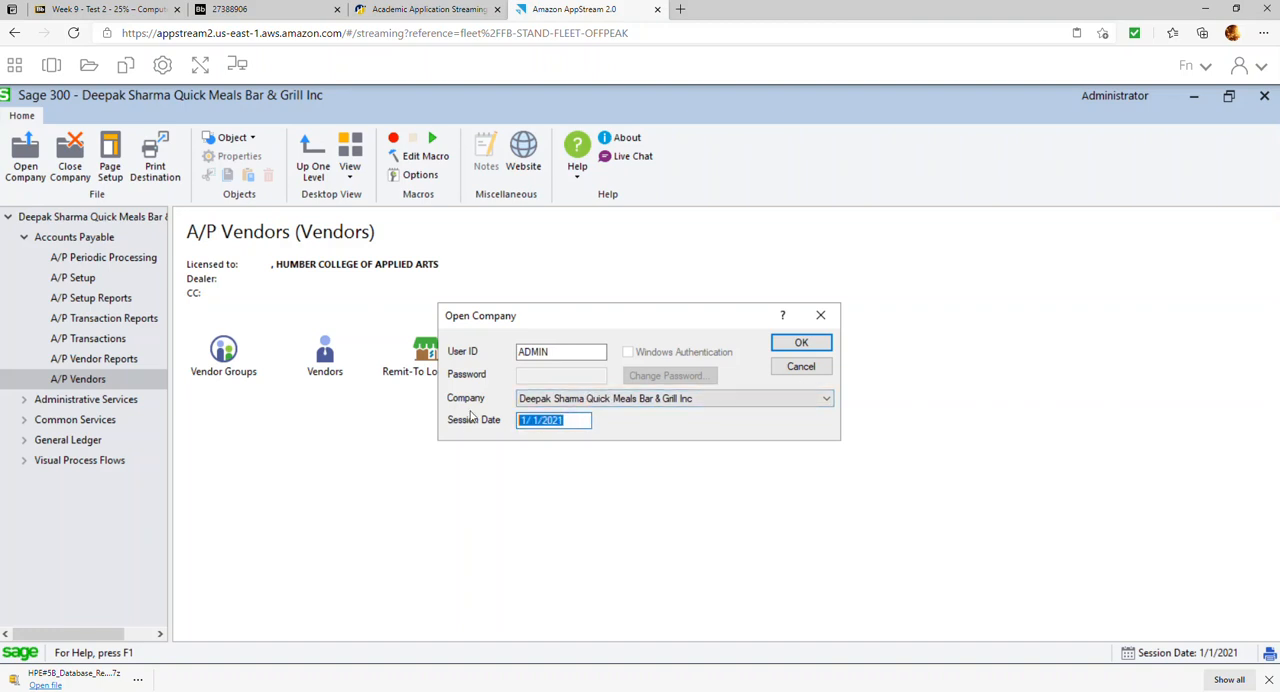
text(01)
text(312021)
key(Tab)
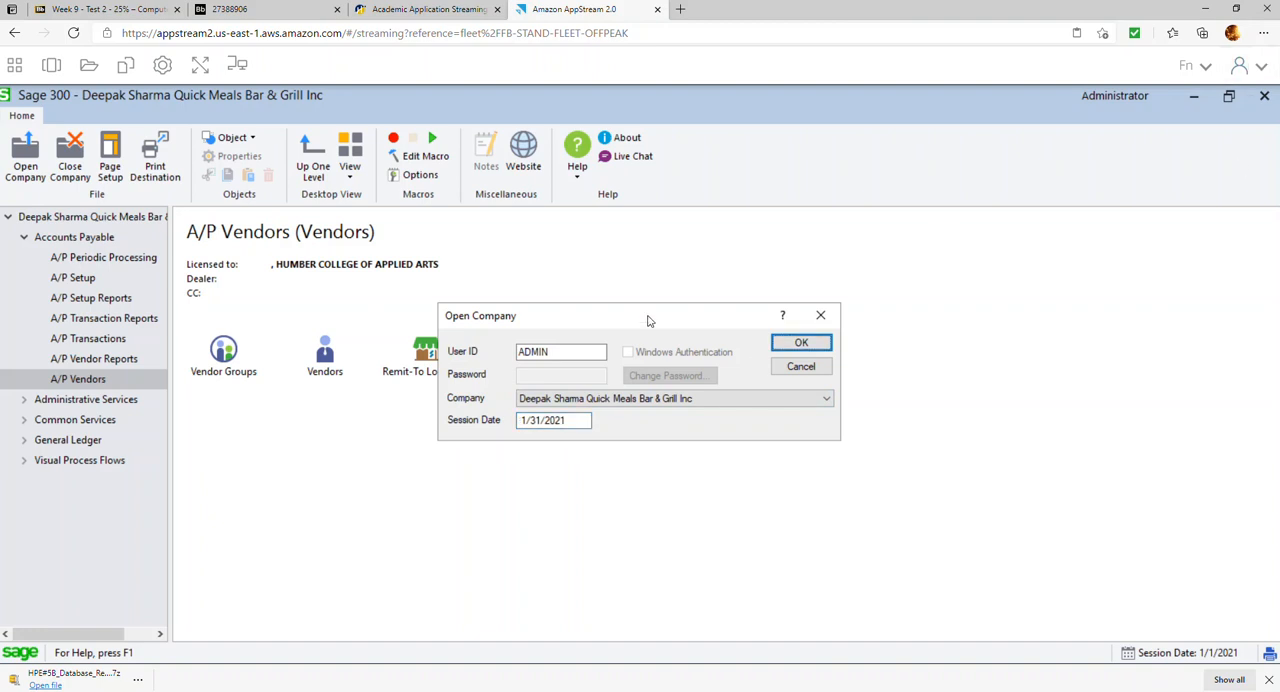
click(785, 345)
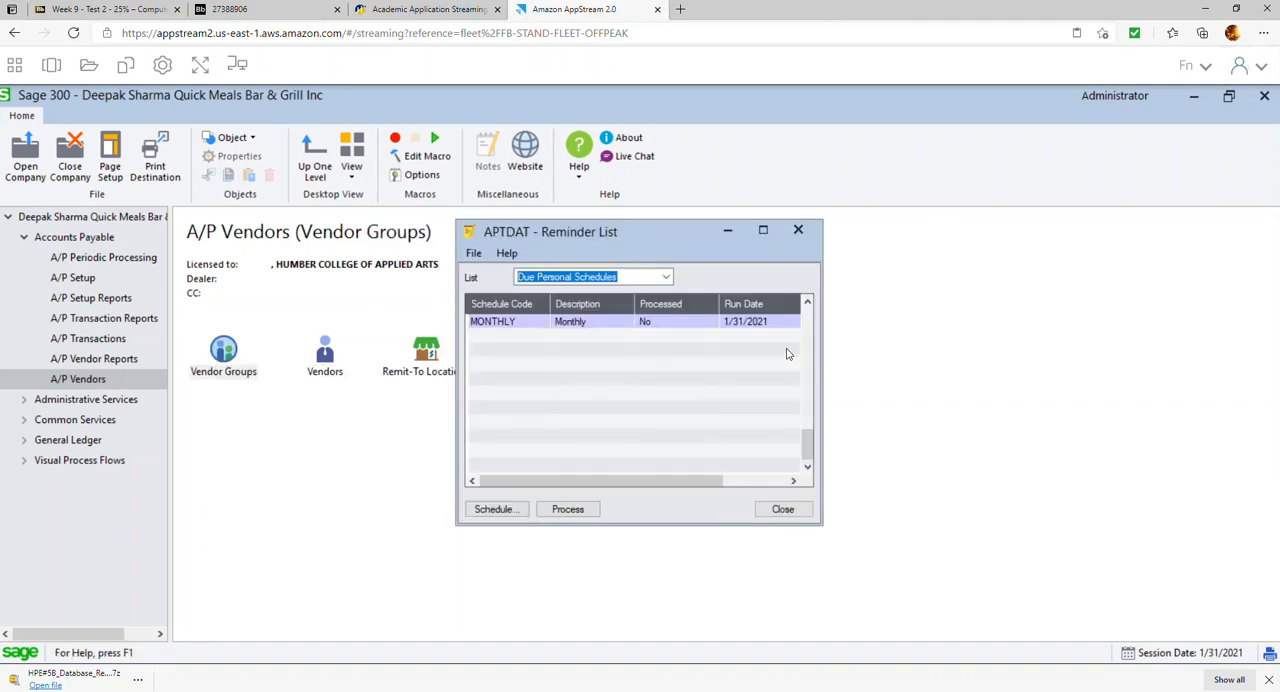
click(783, 510)
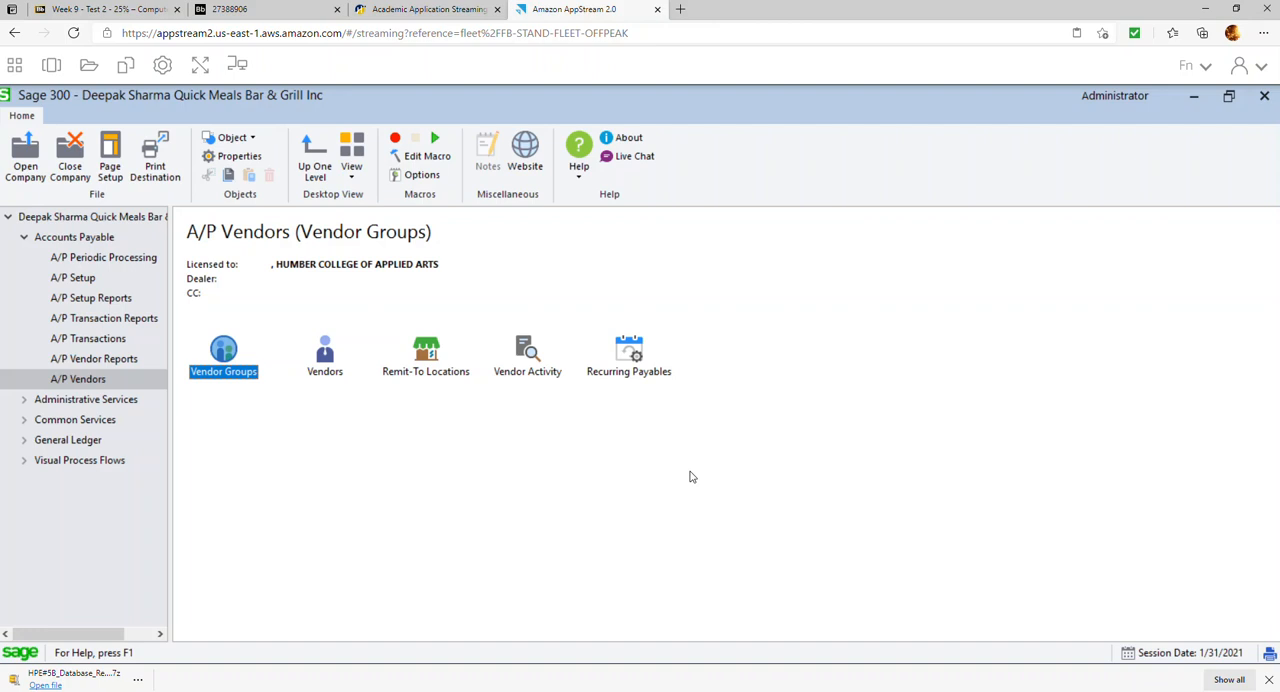
Create a new A/P invoice batch from the Invoice Batch List with the description "Jan Transactions"
click(97, 340)
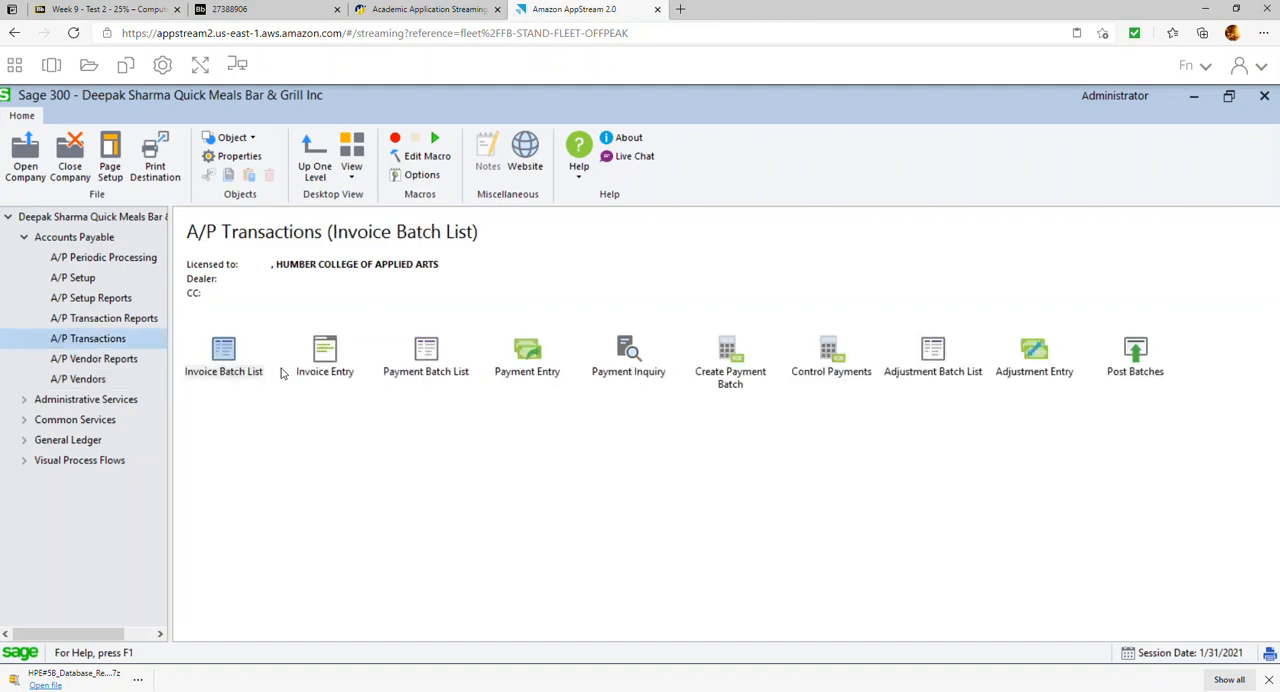
double_click(230, 369)
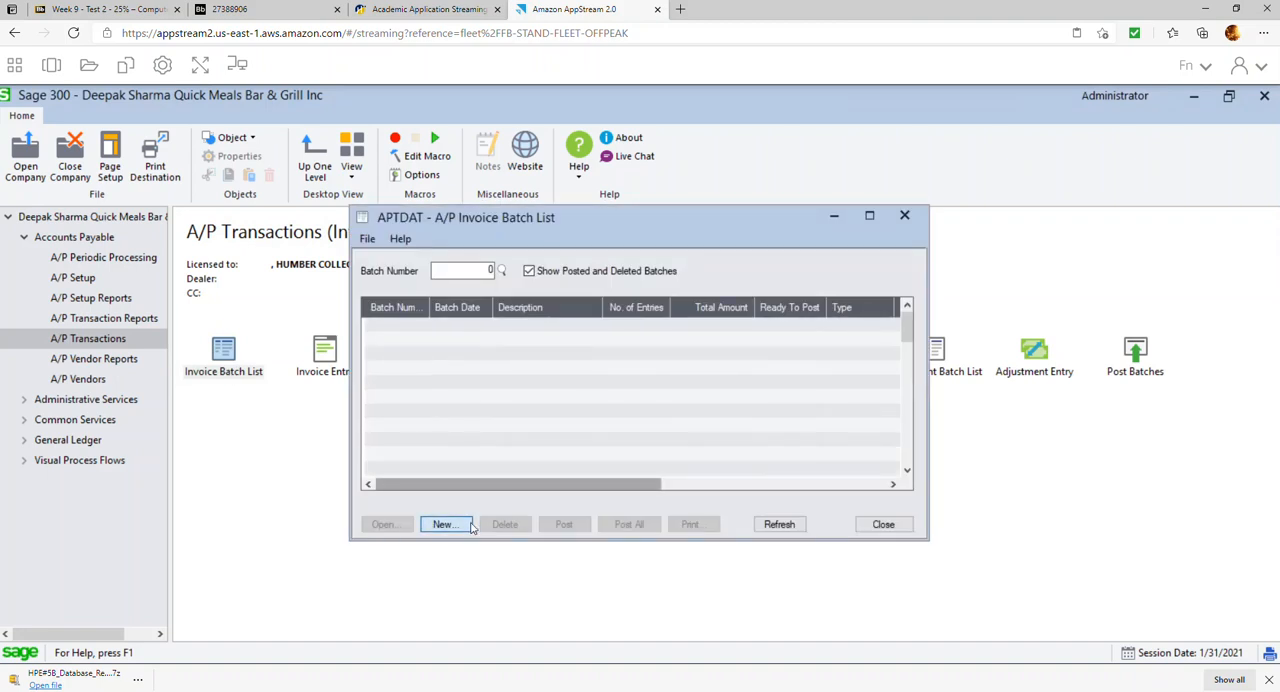
click(445, 524)
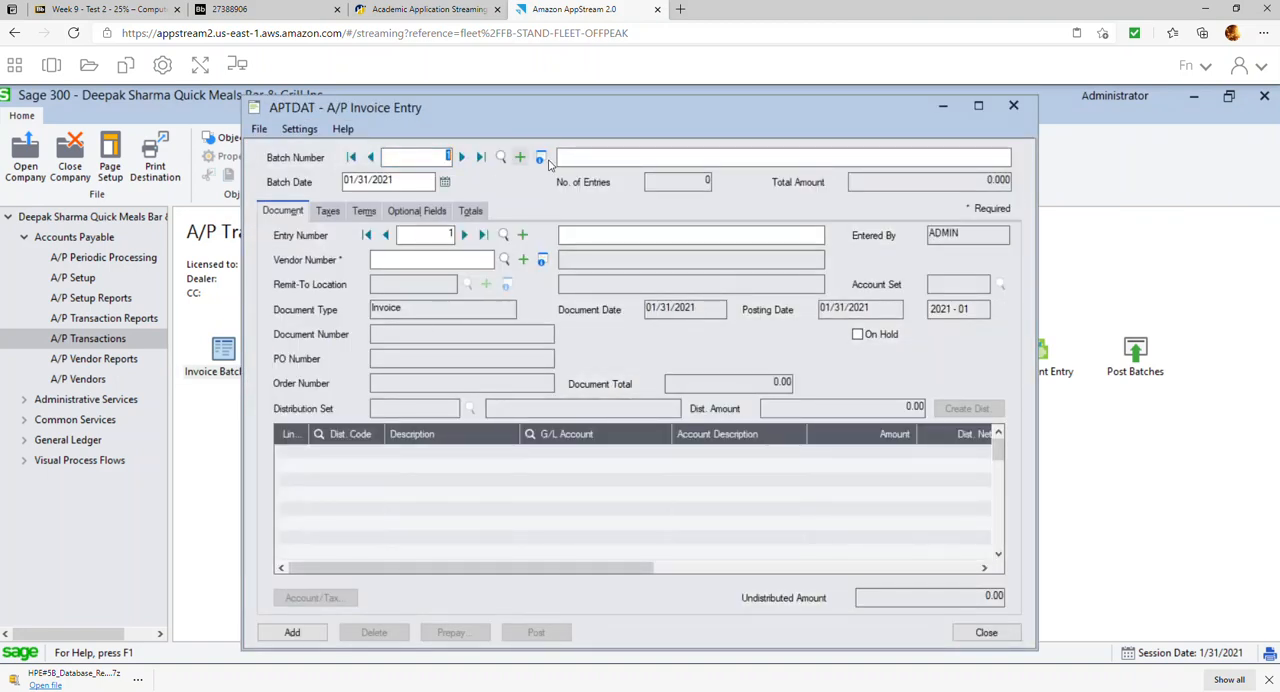
text(Jan TRansa)
key(BackSpace)
key(BackSpace)
key(BackSpace)
key(BackSpace)
text(nsactions)
key(Tab)
key(Tab)
key(Tab)
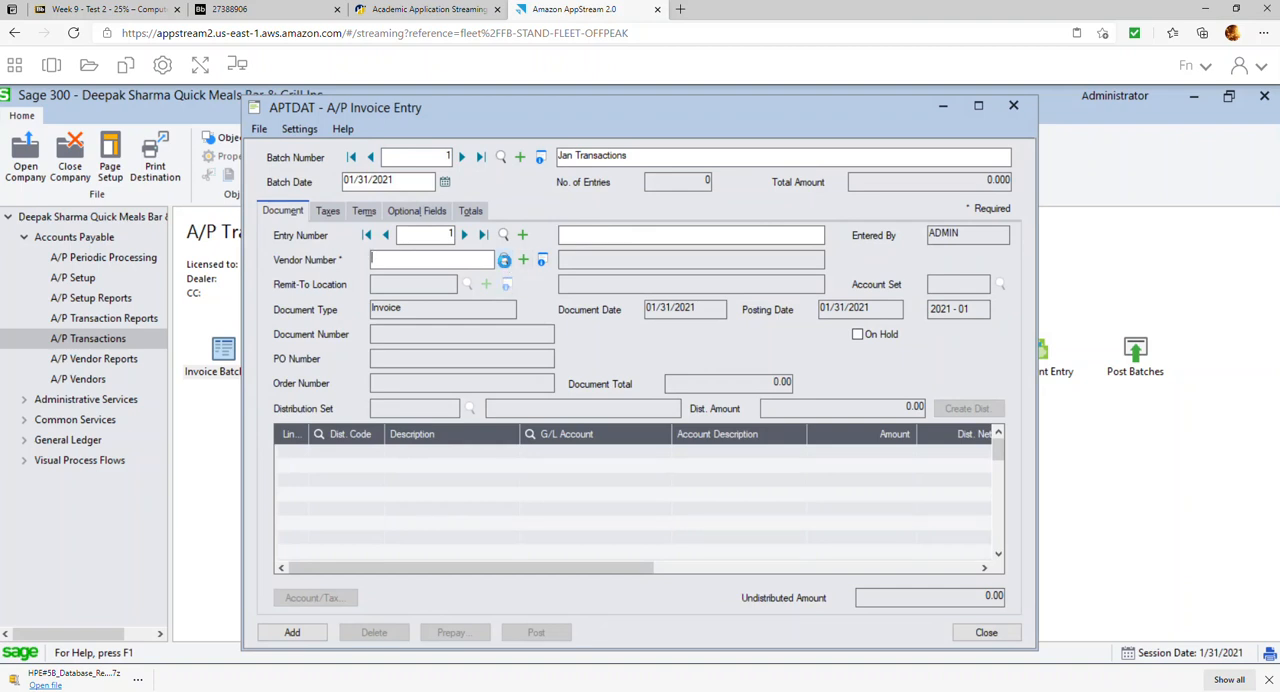
Choose vendor 0002 for the first invoice entry and set its document date to 01/01/2021
click(504, 260)
double_click(222, 342)
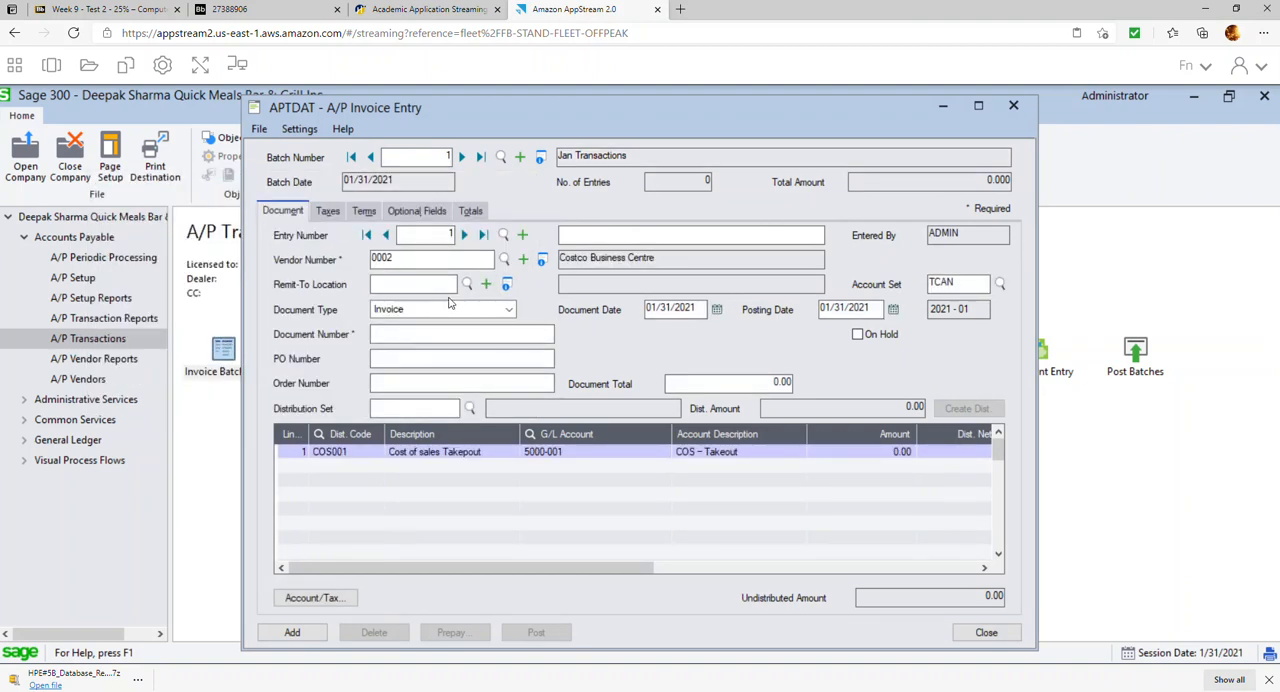
click(716, 310)
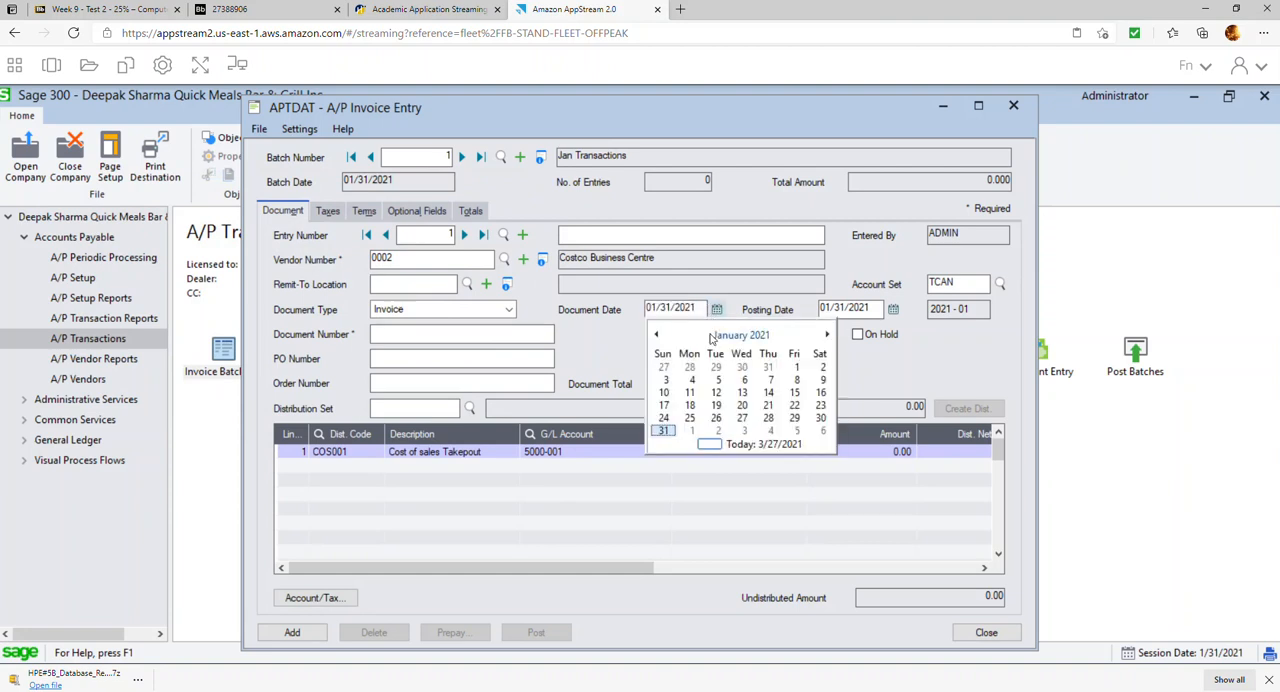
click(796, 367)
Enter document number 1000121 and a document total of 565.00 for the Costco Business Centre invoice
click(459, 337)
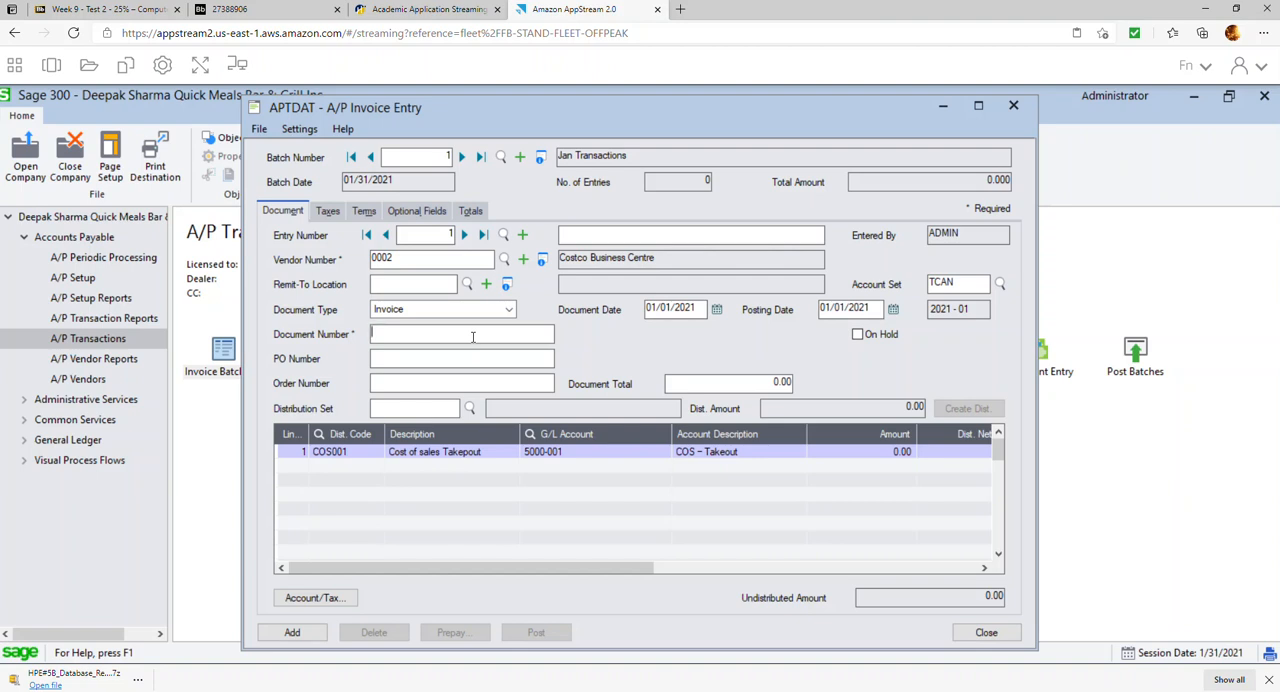
text(4598)
key(Tab)
key(shift+Tab)
text(100001)
key(BackSpace)
key(BackSpace)
key(BackSpace)
text(0121)
key(Tab)
key(Tab)
key(Tab)
key(Tab)
text(565)
key(Tab)
key(Tab)
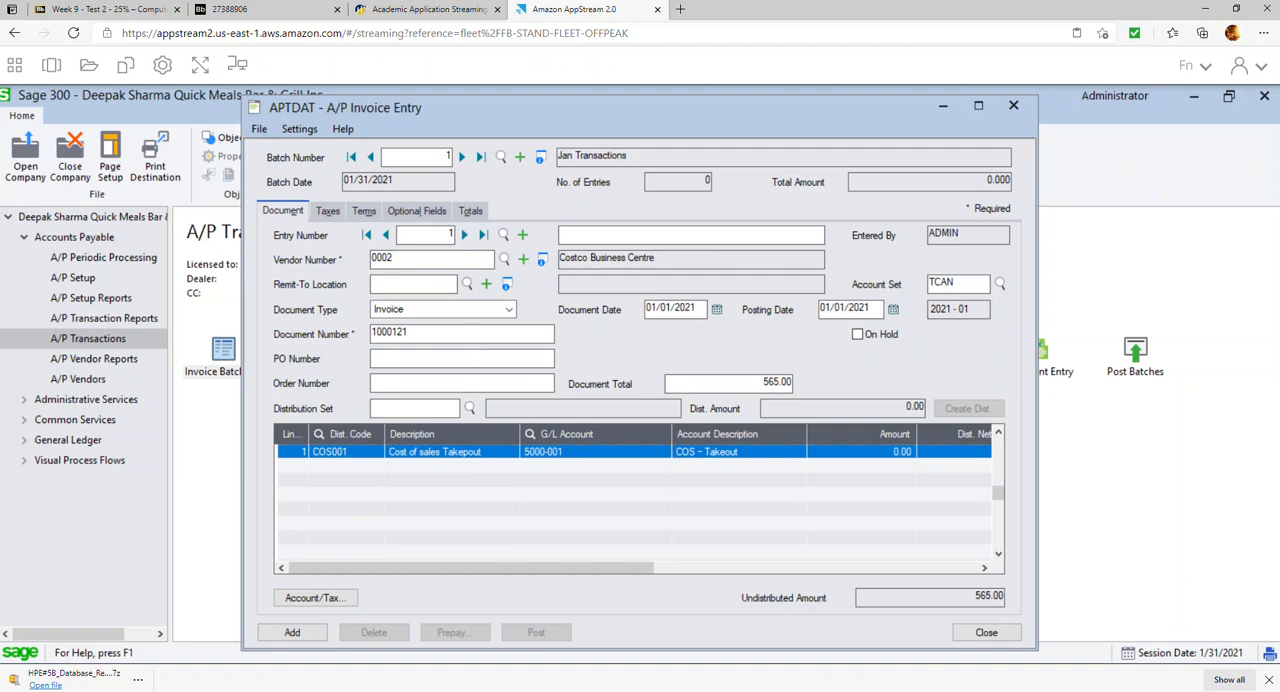
Change the G/L account on the first invoice's detail line to 1600, Furniture and Fixture
click(610, 452)
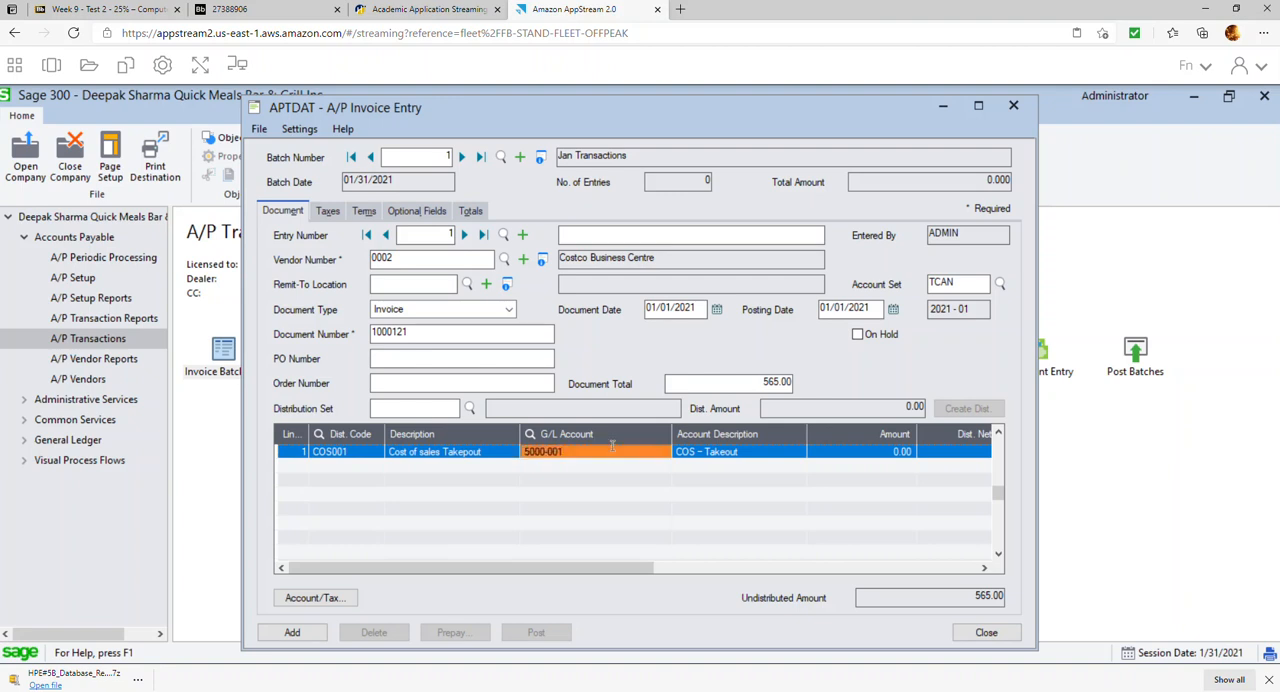
click(664, 453)
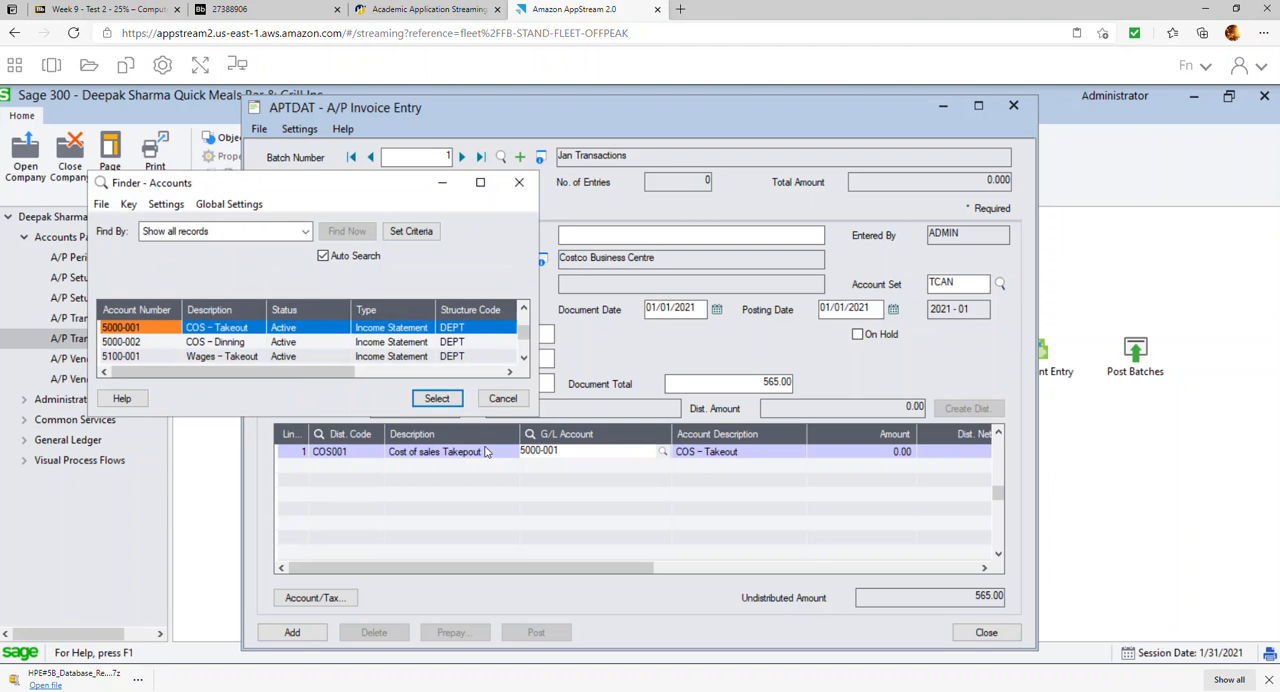
drag(538, 414, 750, 550)
key(Up)
key(Up)
key(Up)
key(Up)
key(Up)
key(Up)
key(Up)
key(Up)
key(Up)
key(Up)
key(Up)
key(Up)
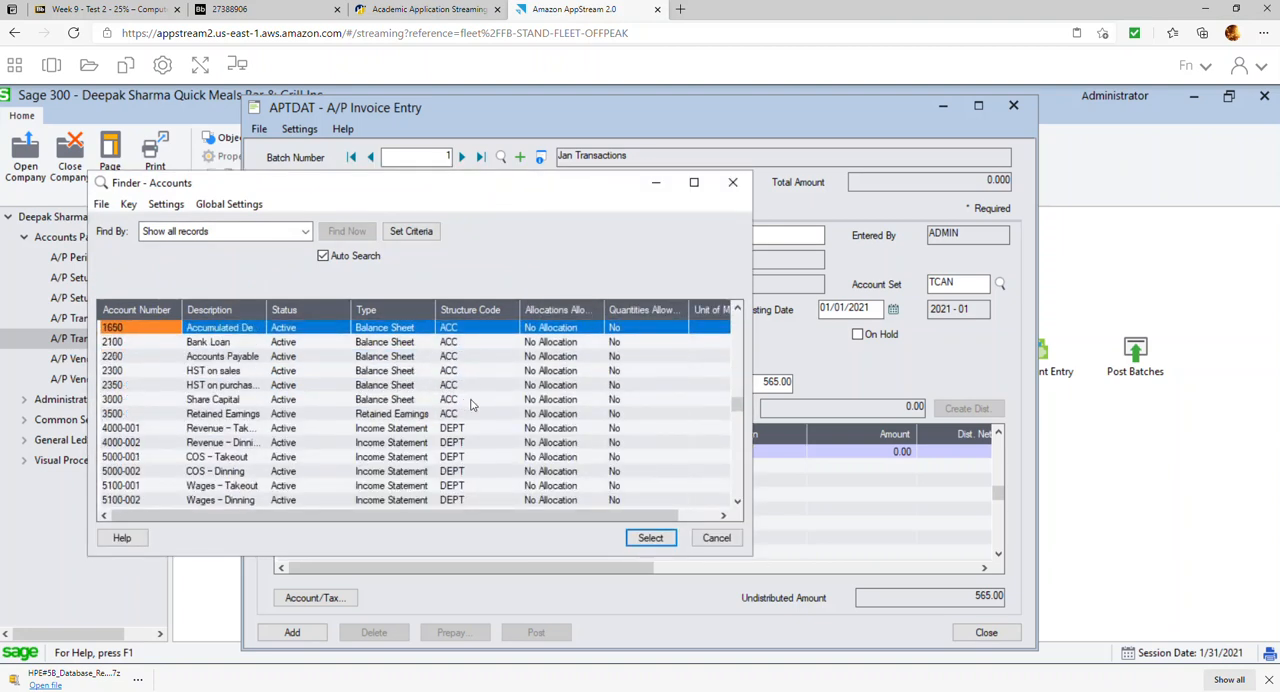
double_click(220, 358)
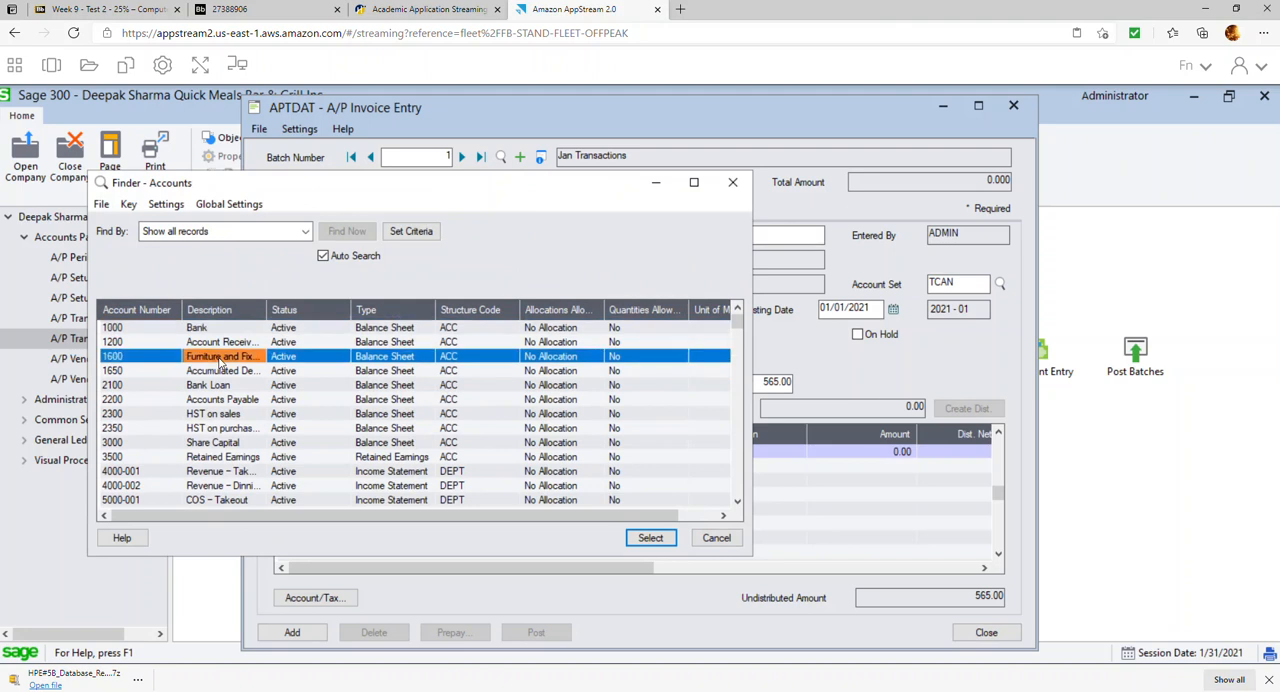
click(563, 472)
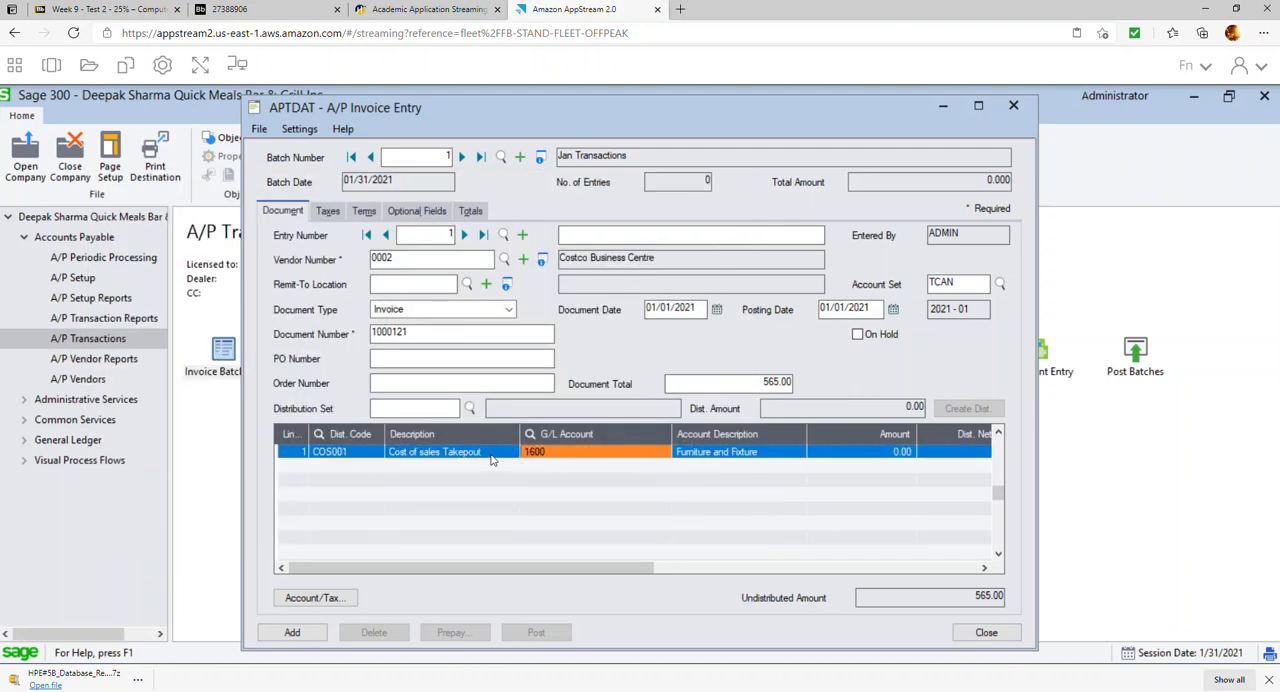
Clear the distribution code and description on the Furniture and Fixture line and set its amount to 500.00
click(491, 458)
key(BackSpace)
click(567, 450)
key(Tab)
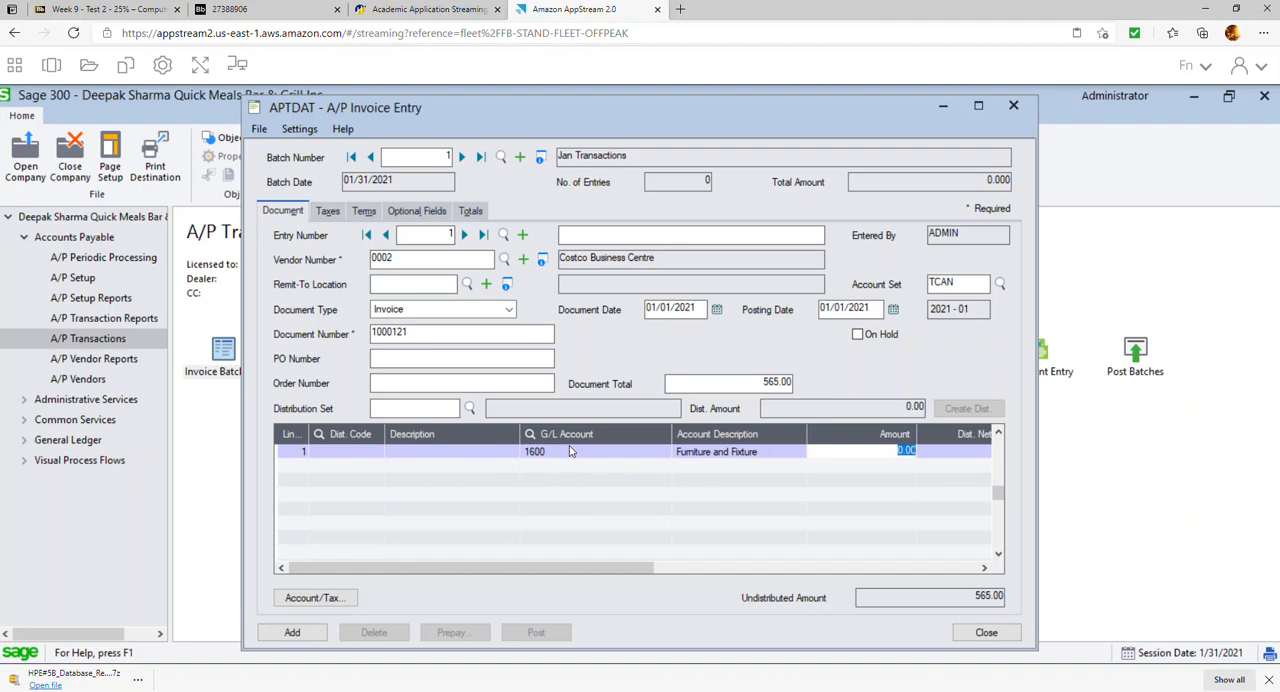
text(50)
key(Return)
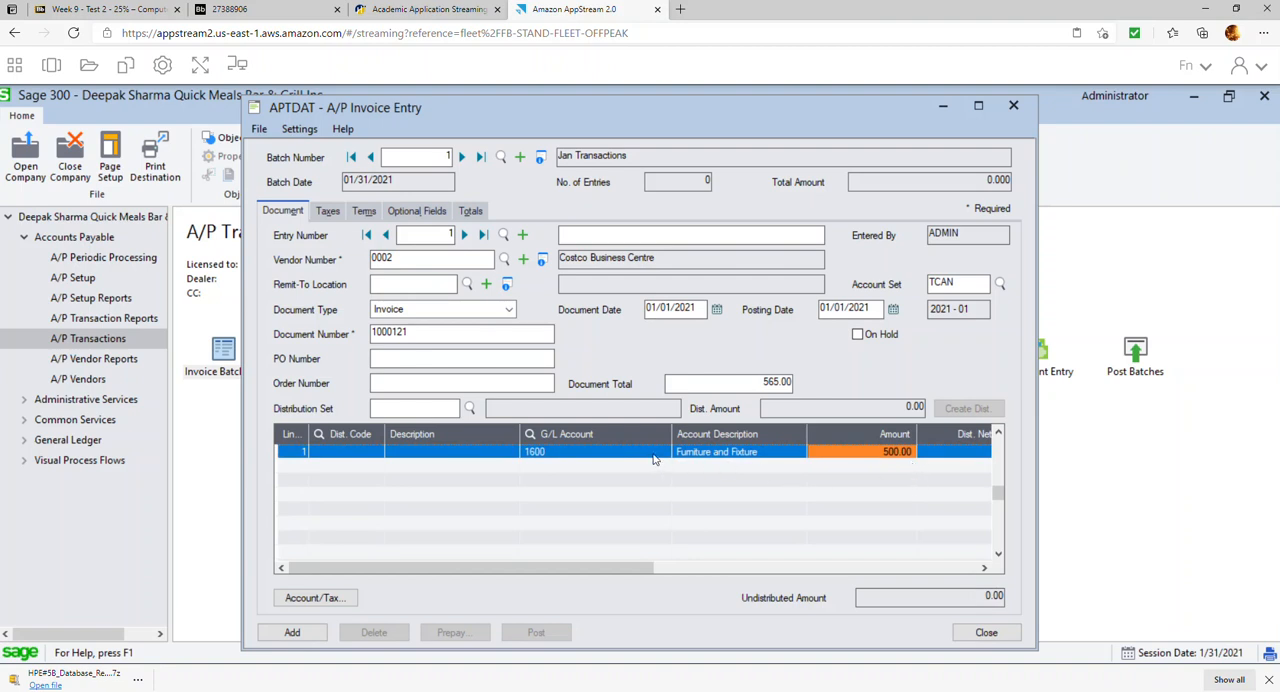
Check the first invoice's tax and totals, and pick its terms code from the list of payment terms
click(327, 210)
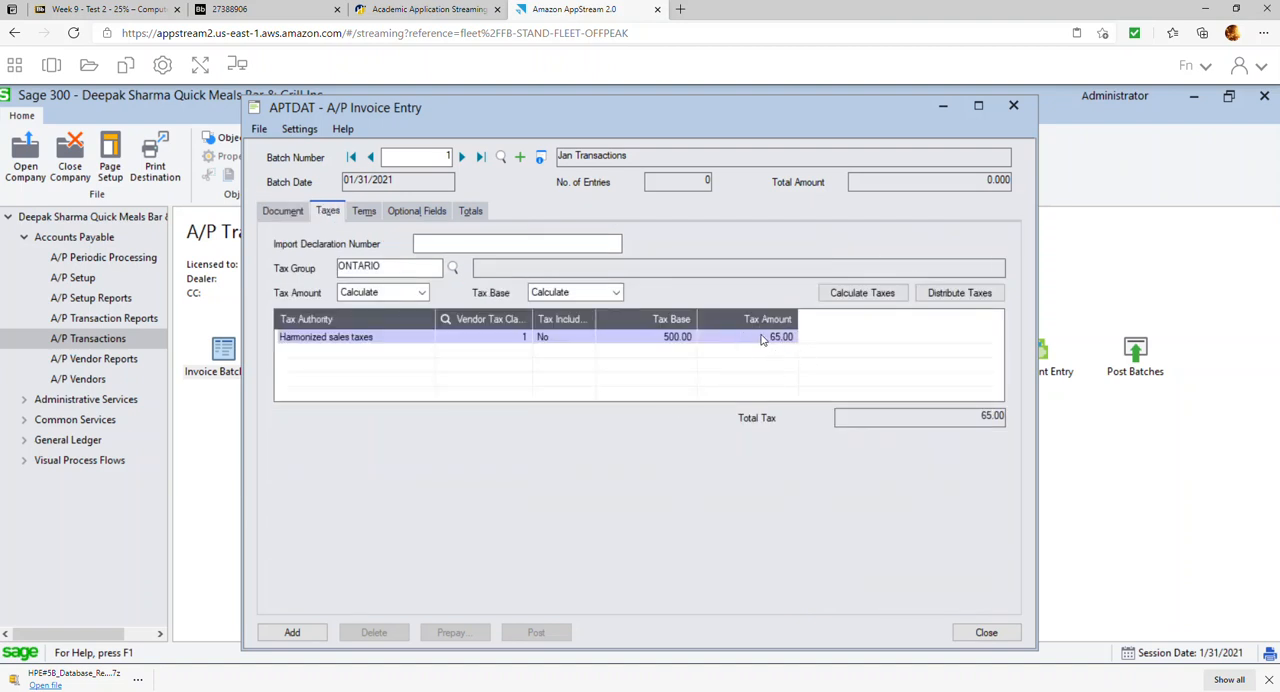
click(479, 213)
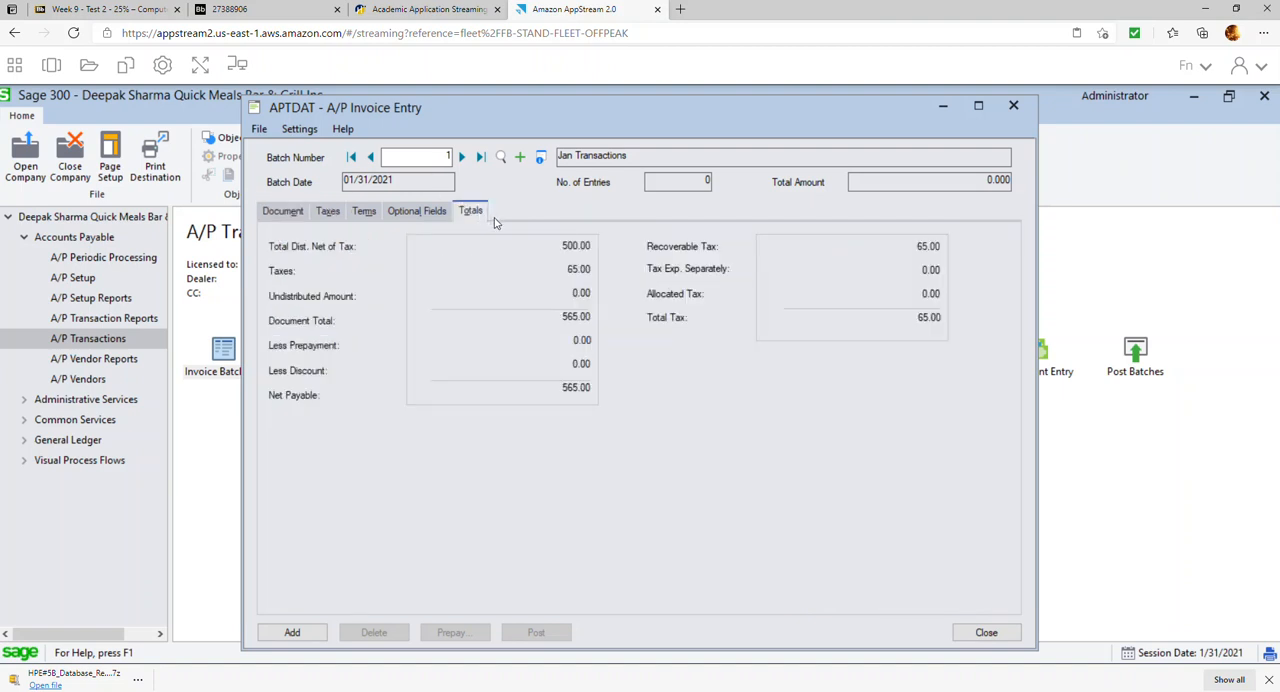
click(363, 213)
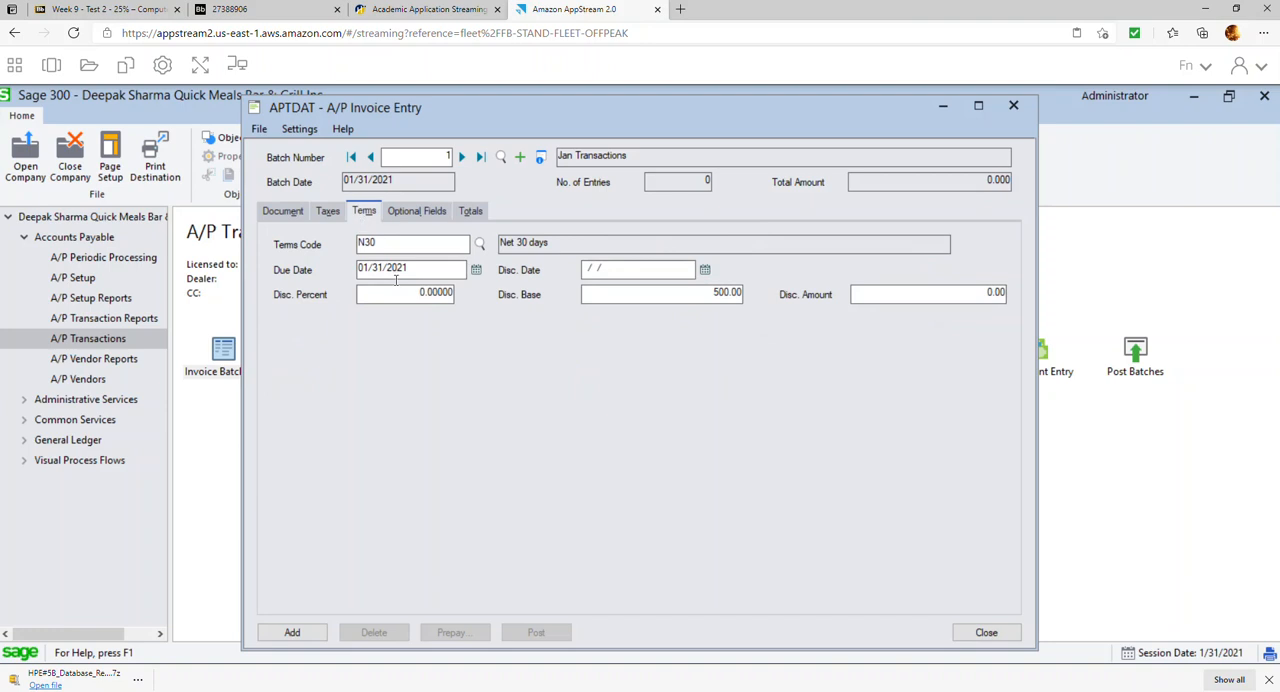
click(479, 245)
double_click(262, 343)
click(389, 244)
Review the totals of the Costco Business Centre invoice and add it to the batch
click(474, 216)
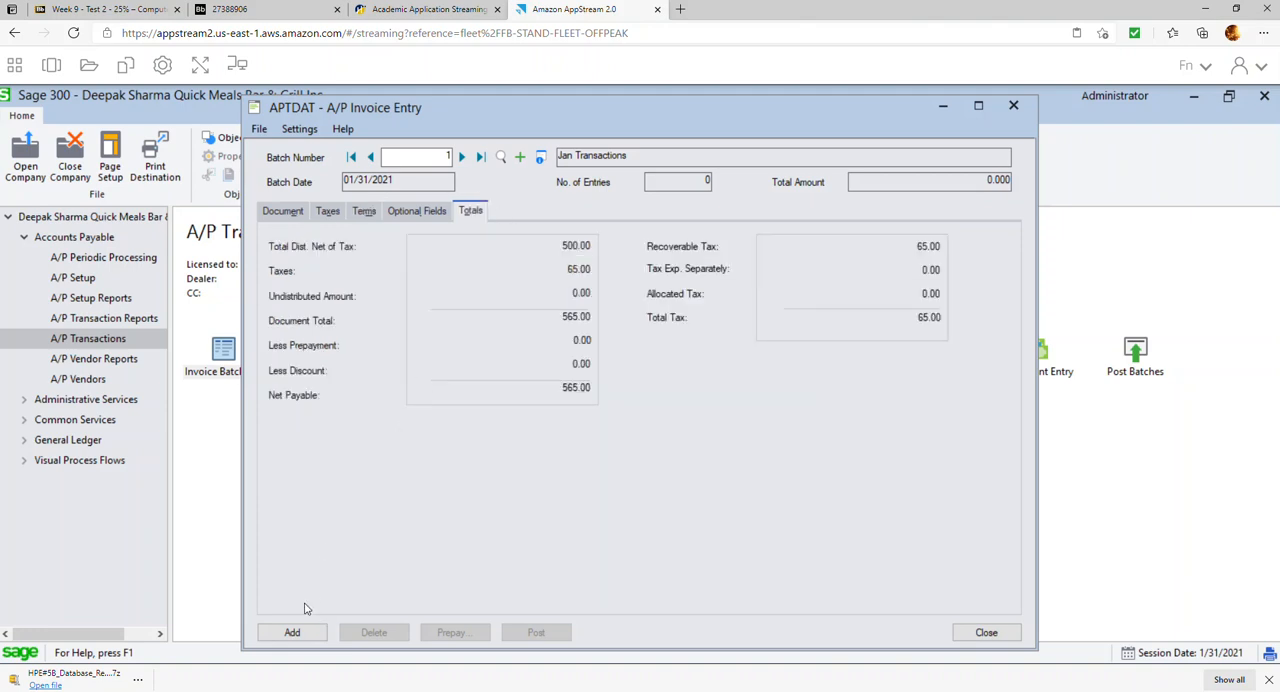
click(289, 633)
click(284, 212)
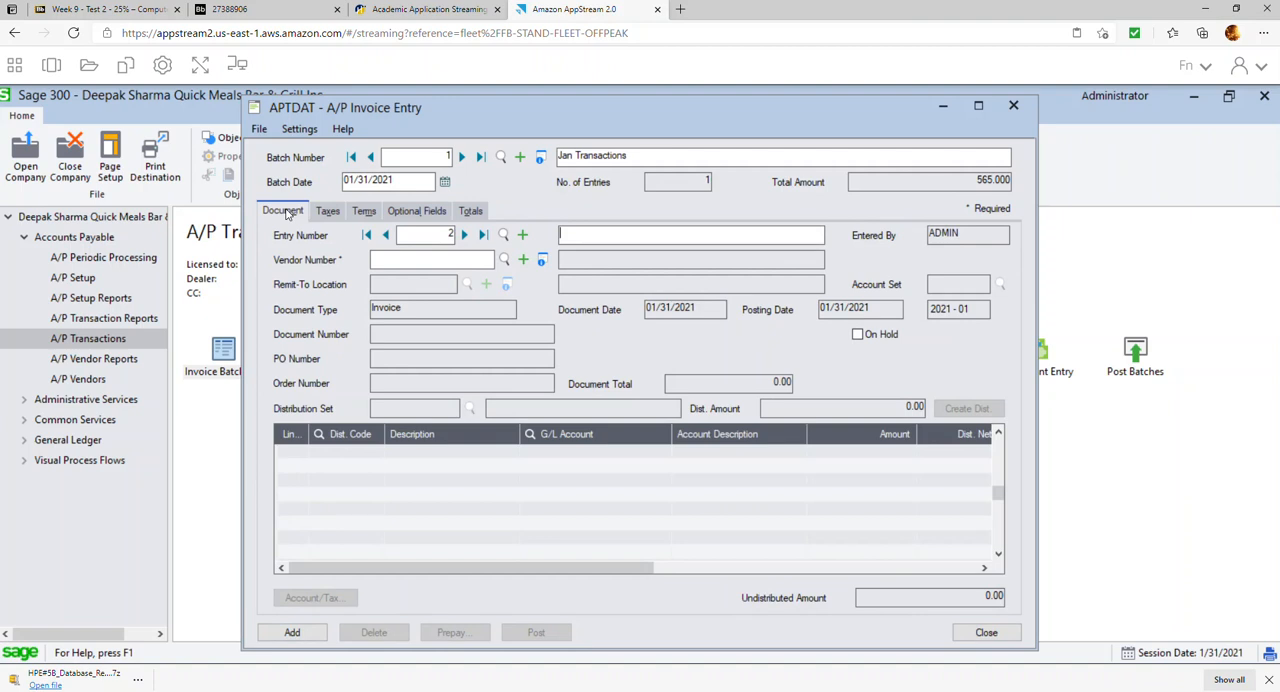
Choose vendor 0001, Gordon Food services, for the second invoice entry and set its document date to 01/02/2021
key(Tab)
click(504, 259)
click(333, 329)
double_click(332, 330)
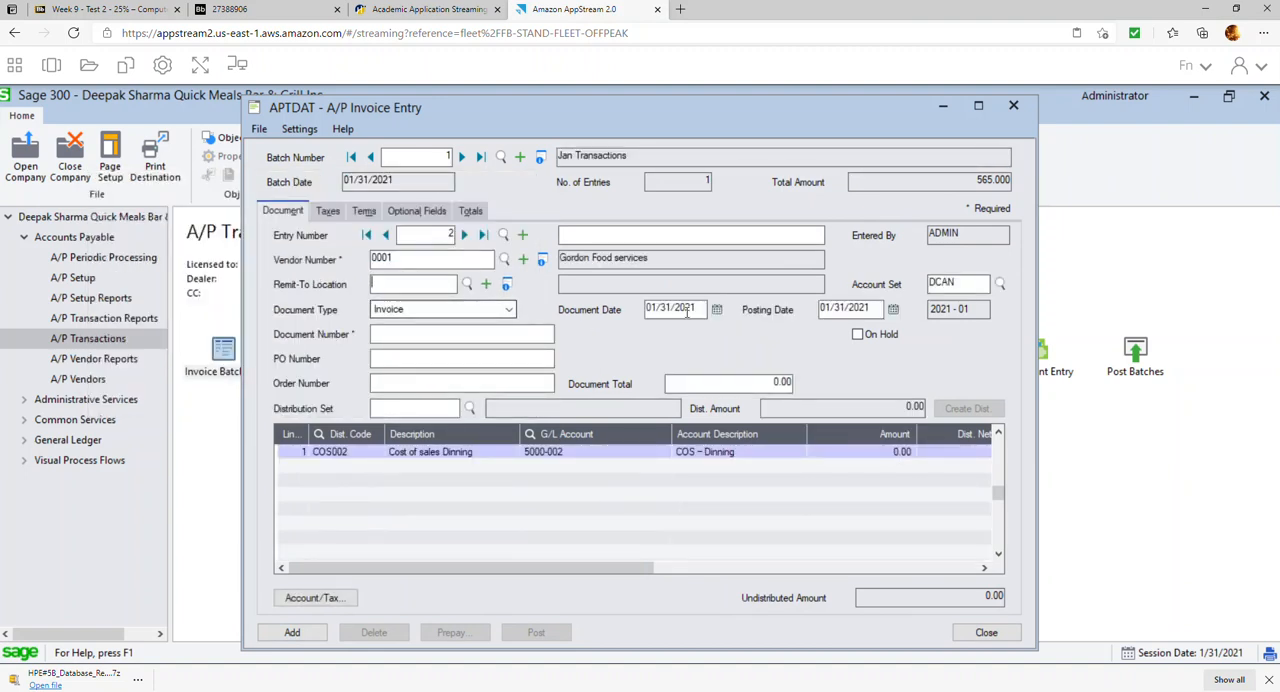
click(717, 310)
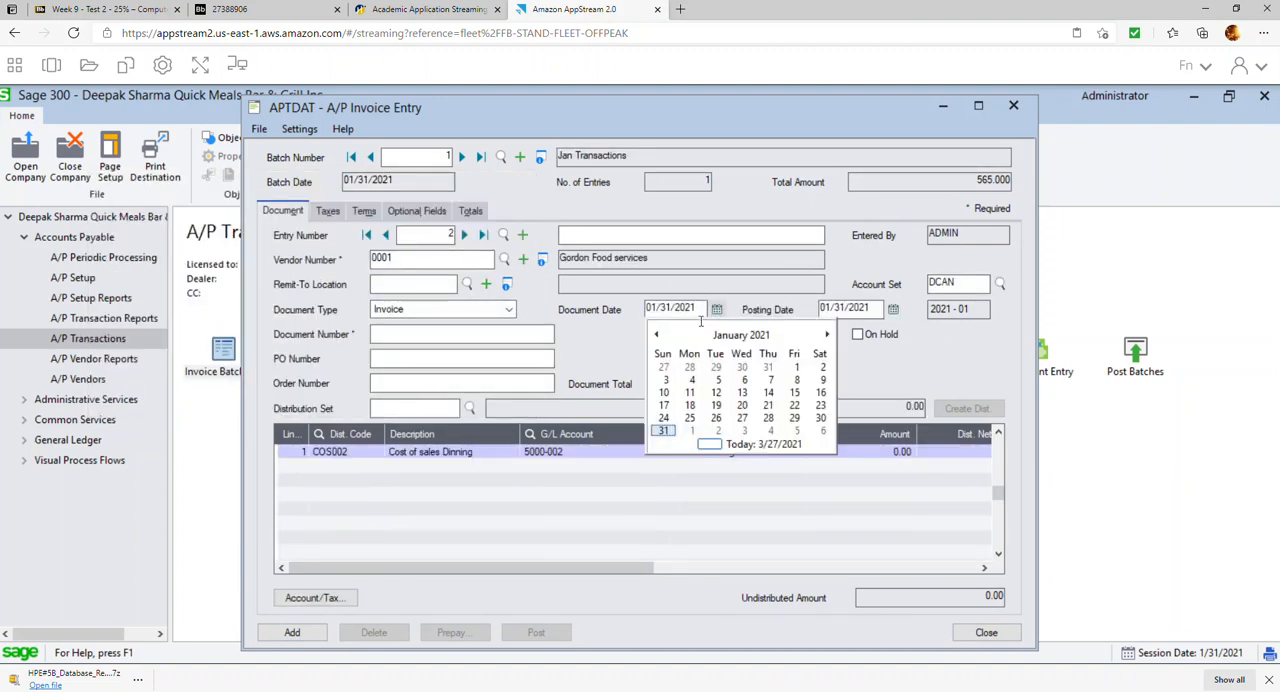
click(822, 367)
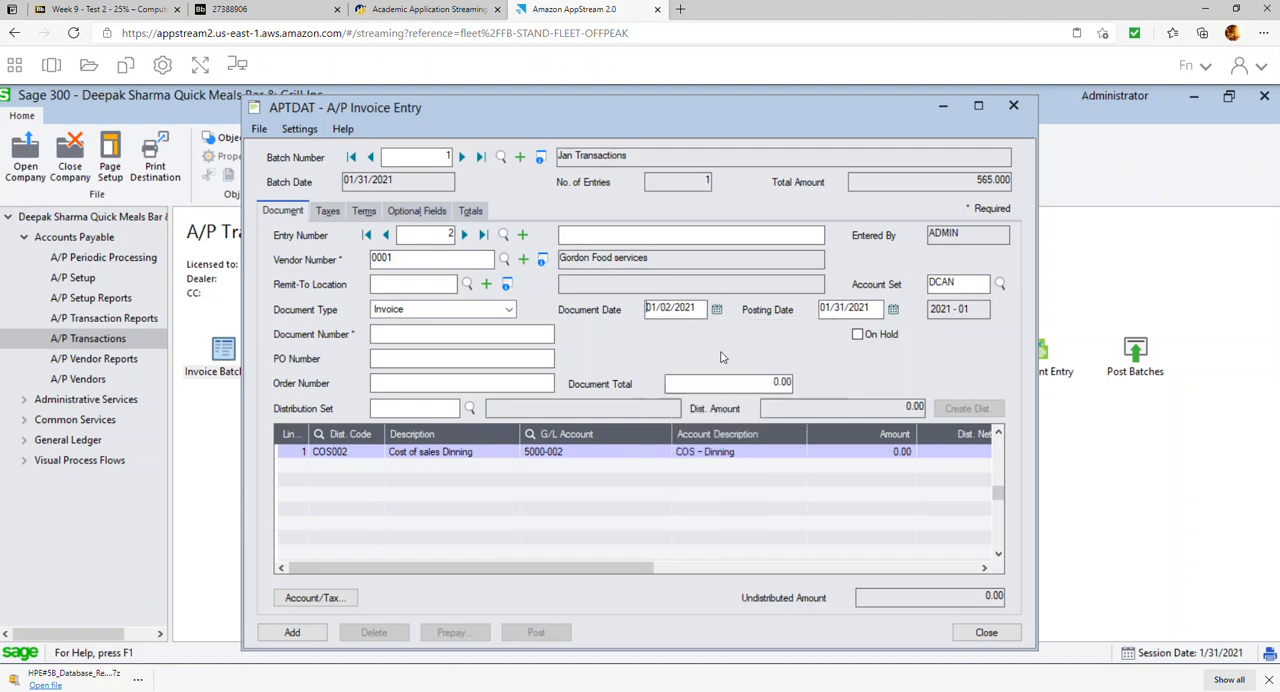
Enter document number 4598 and a document total of 1,130.00 for the Gordon Food services invoice
click(485, 333)
text(4598)
click(765, 385)
text(1130)
click(673, 478)
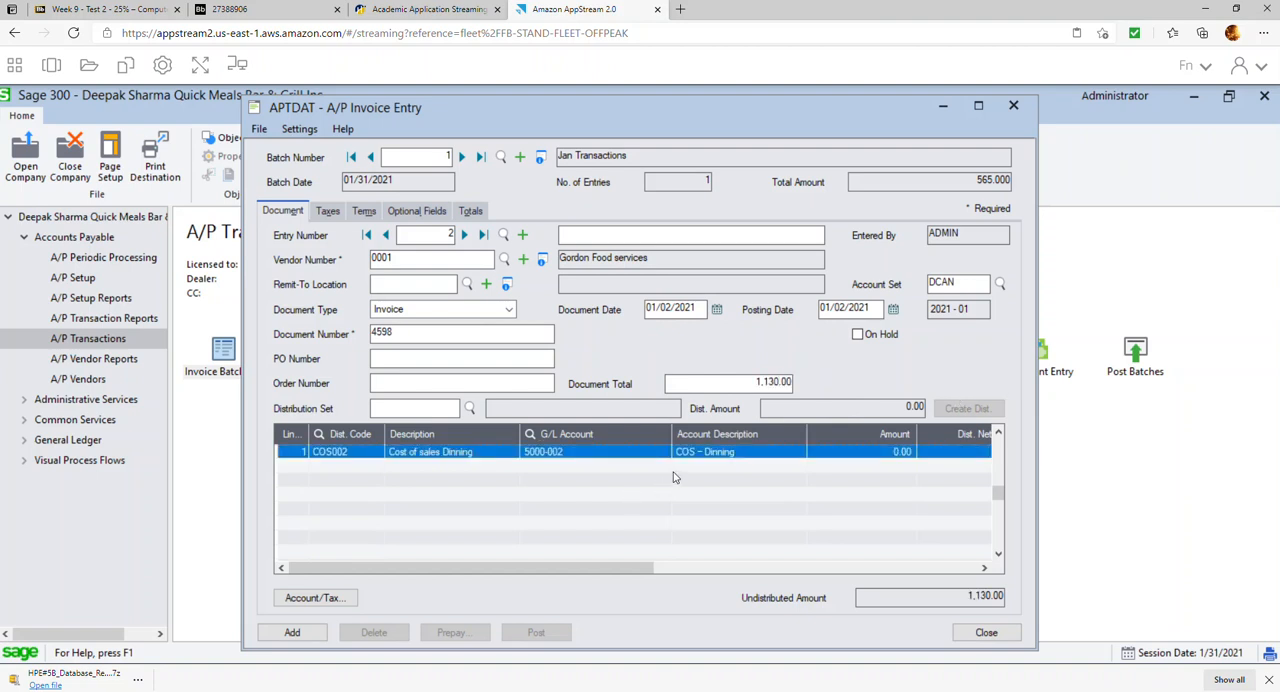
Assign distribution code COS001 to the Gordon Food services invoice line and set its amount to 1,000.00
click(779, 457)
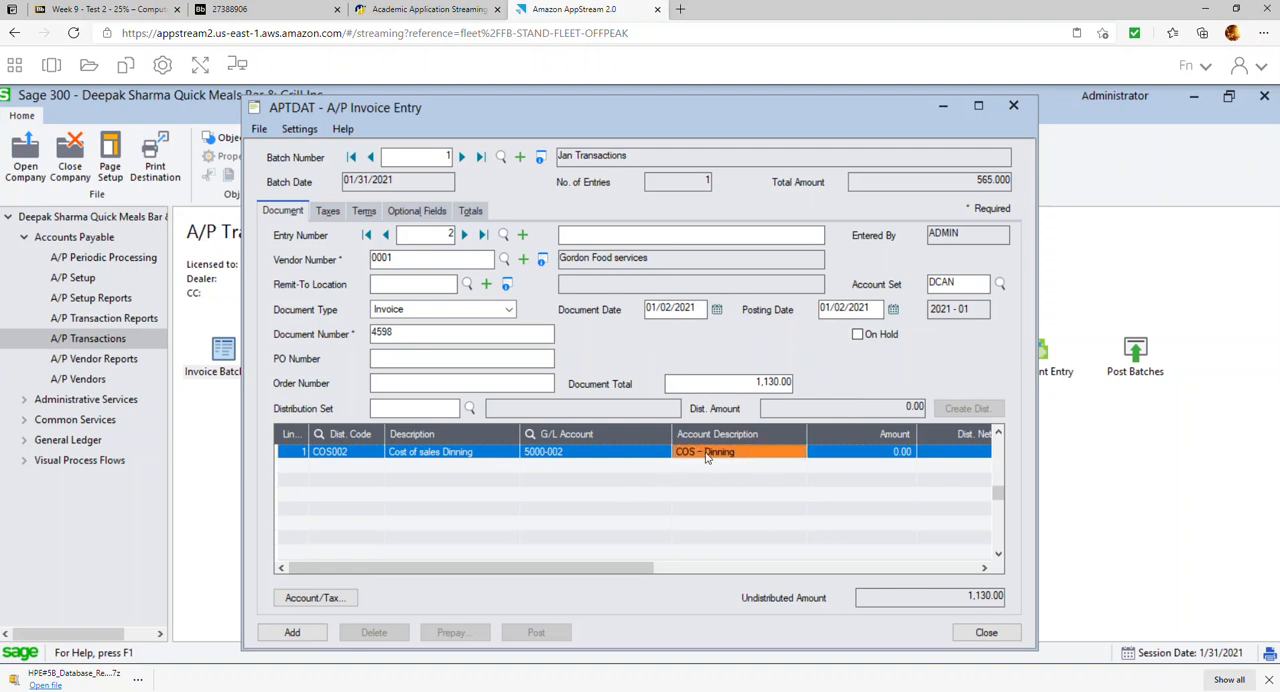
click(372, 457)
click(373, 455)
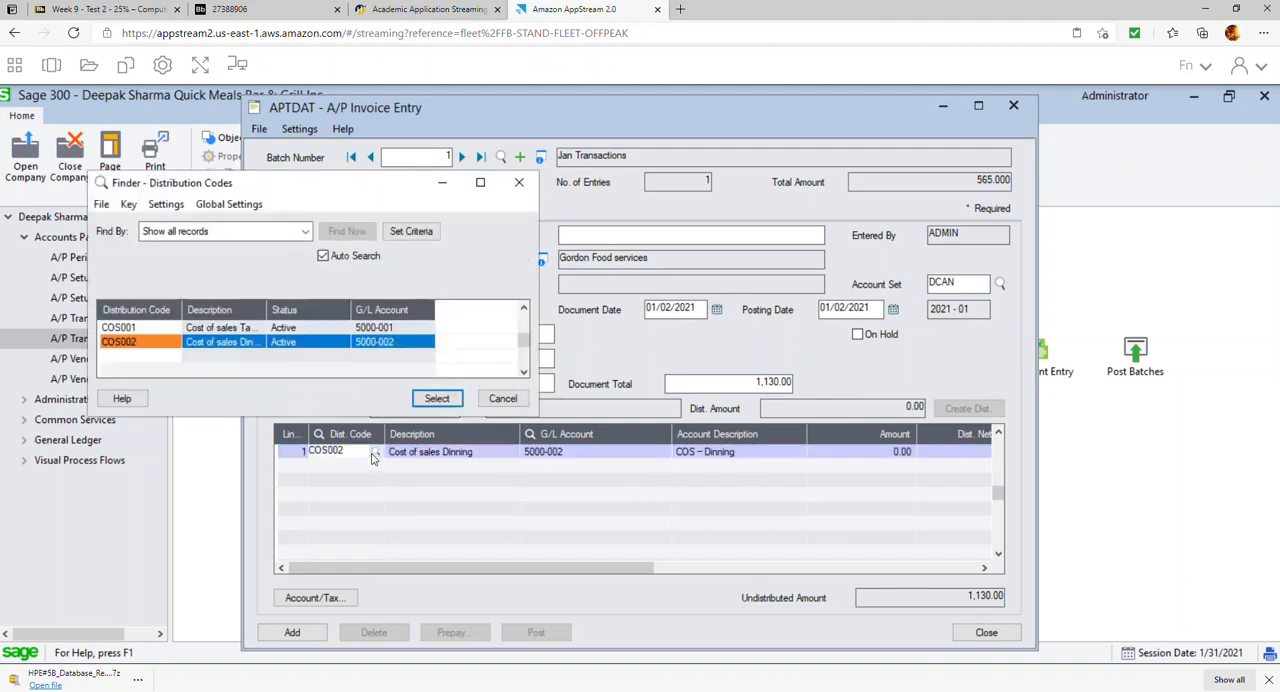
double_click(156, 334)
click(463, 458)
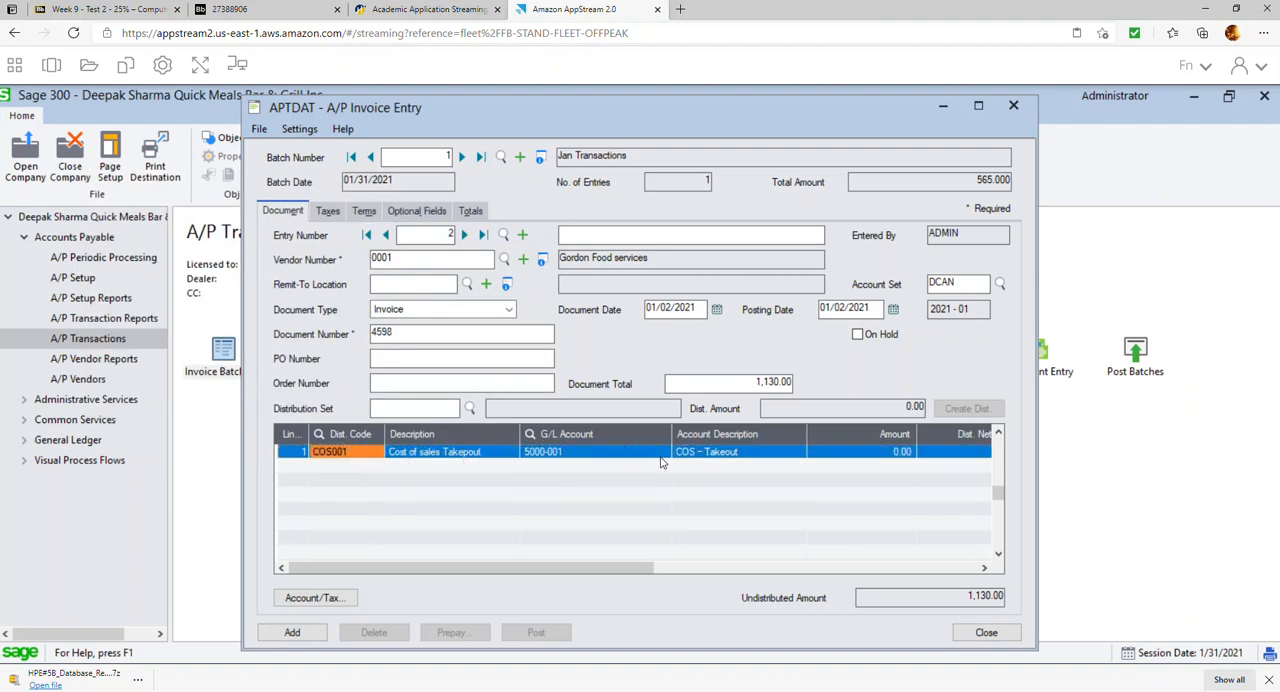
double_click(896, 457)
text(1)
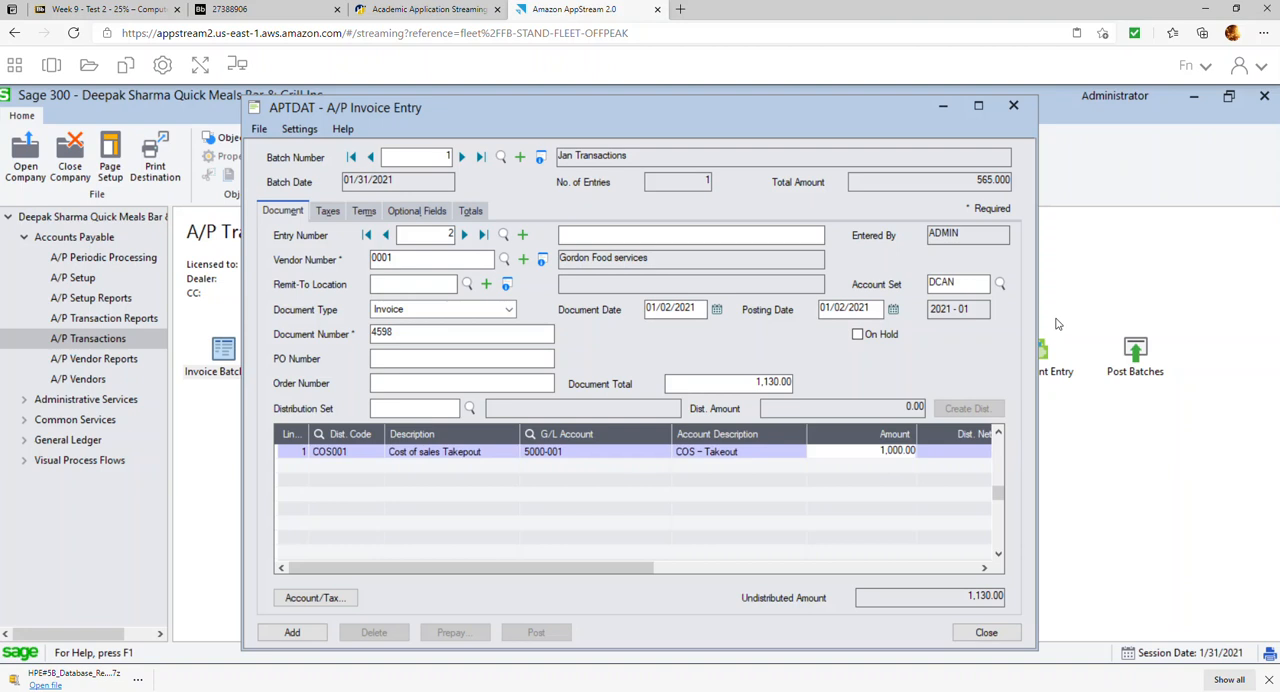
click(876, 455)
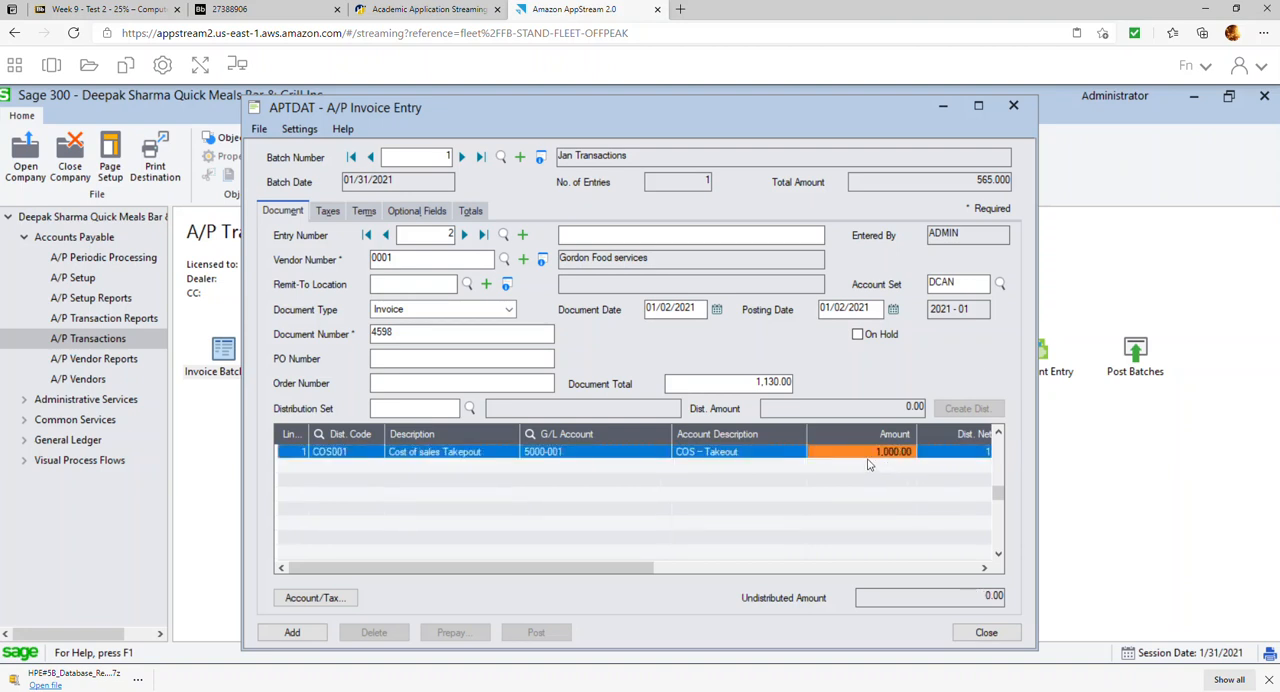
Check the calculated tax on the second invoice and change its terms code to N10
click(340, 214)
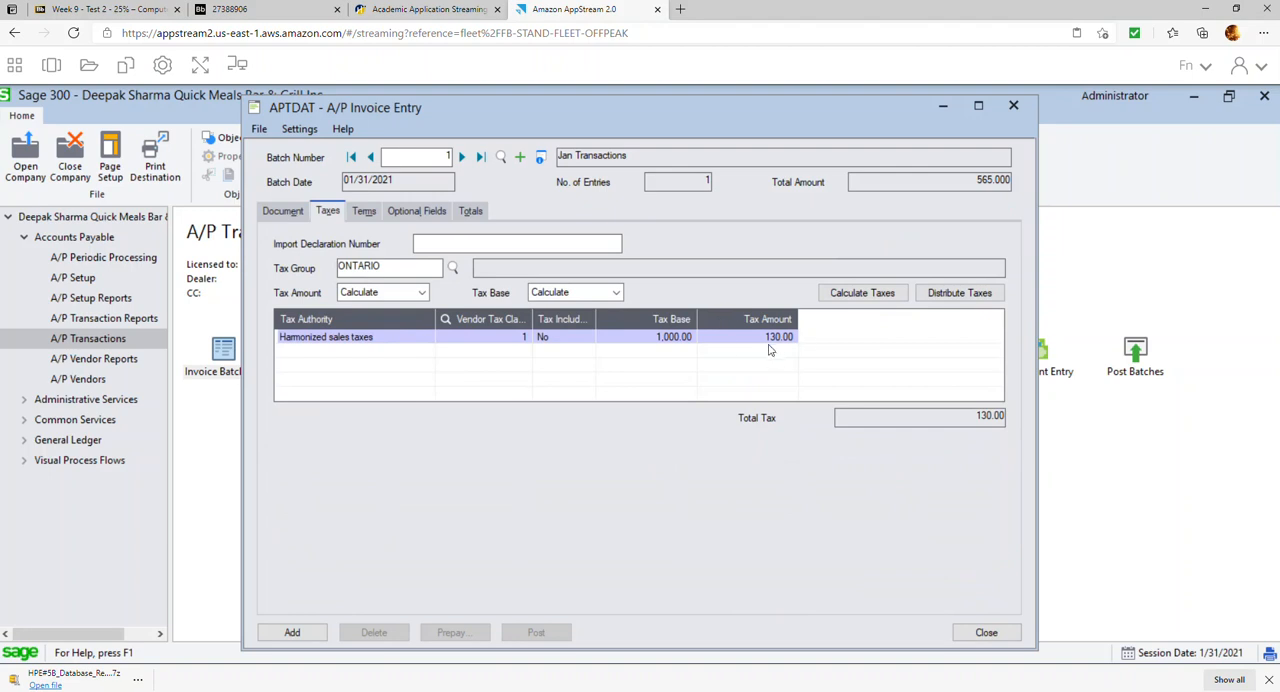
click(365, 212)
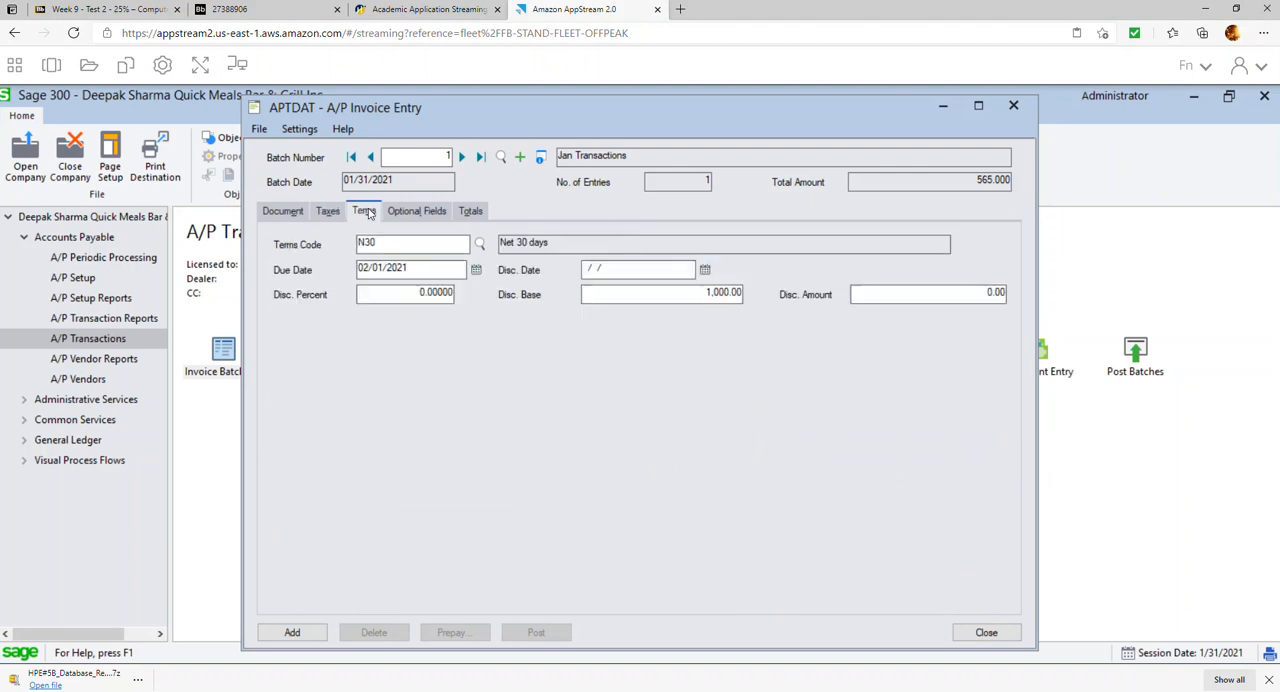
click(480, 243)
double_click(212, 342)
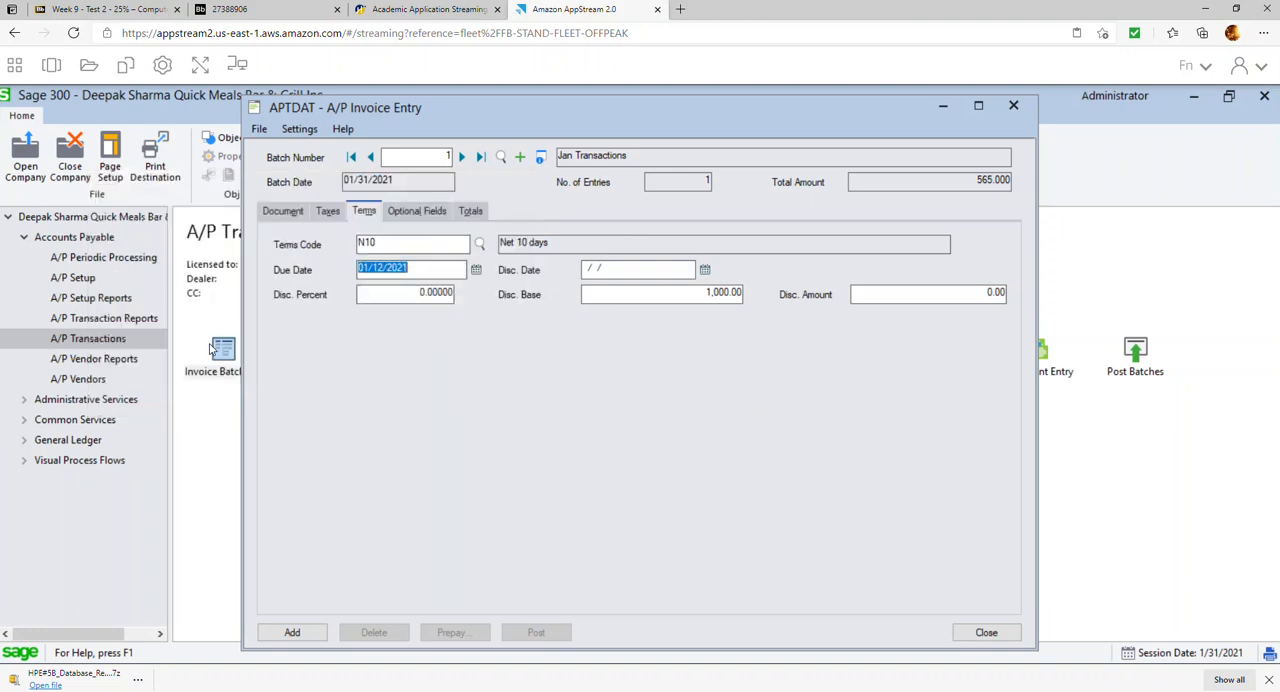
Review the totals of the Gordon Food services invoice and add it to the batch
click(432, 218)
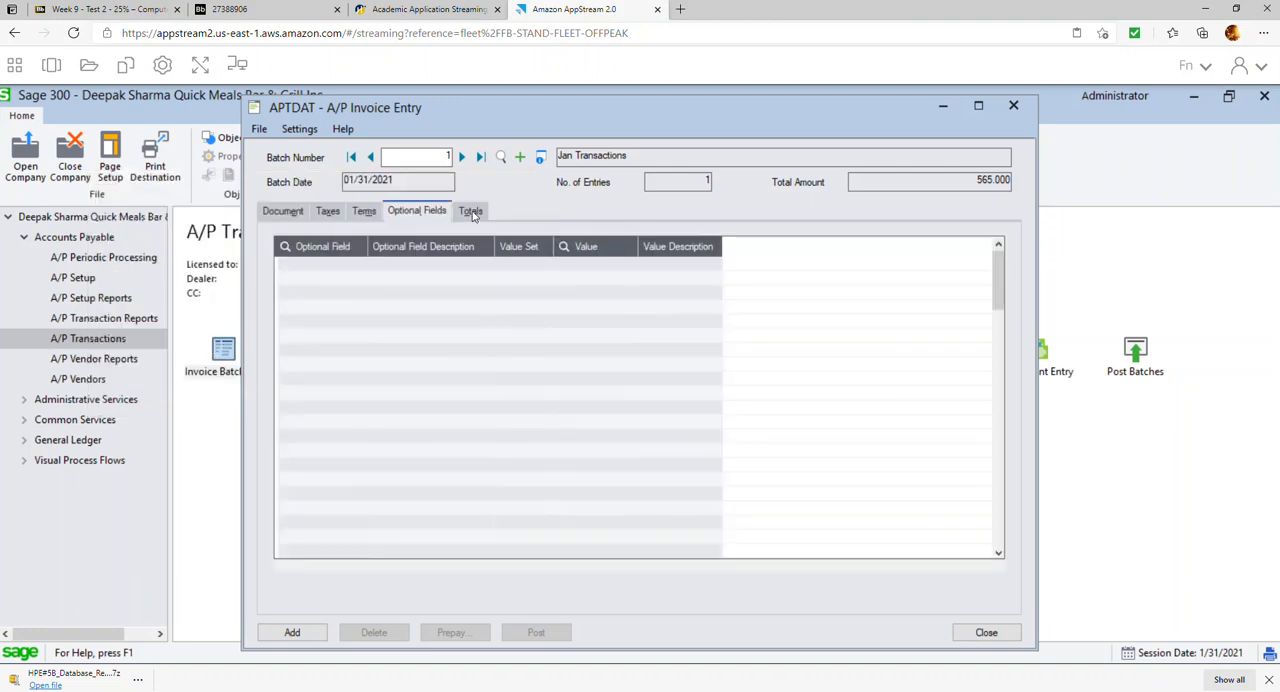
click(474, 214)
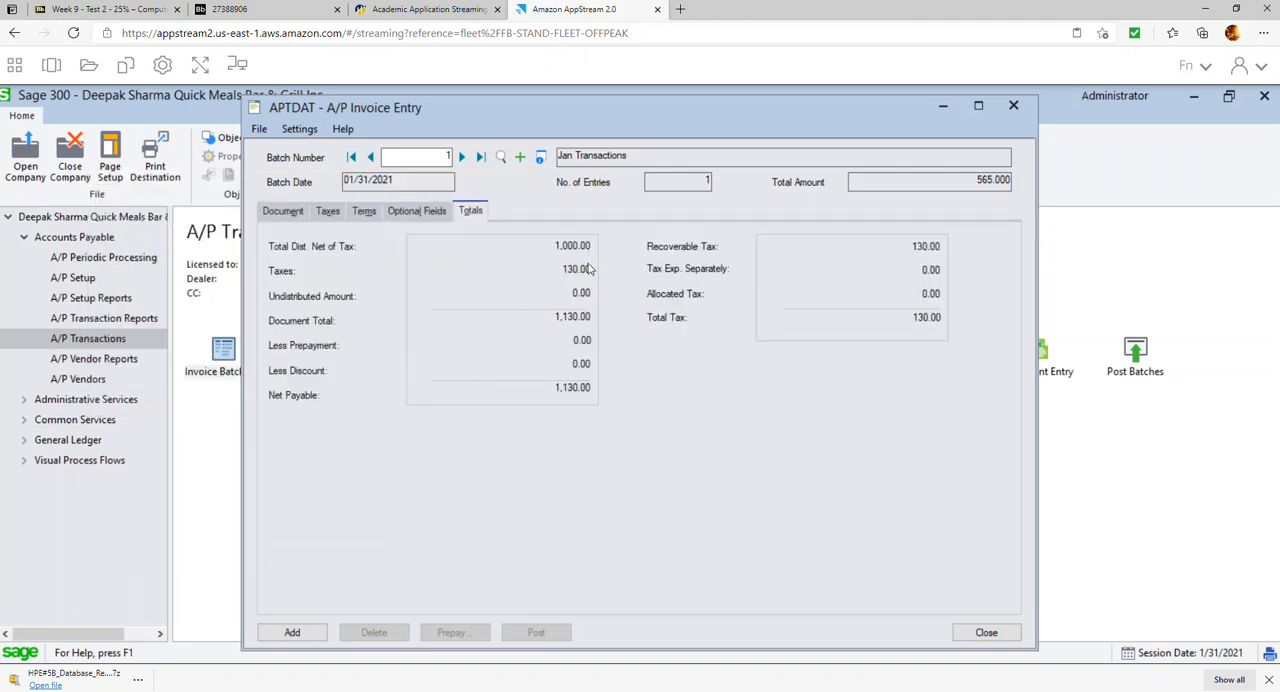
click(293, 630)
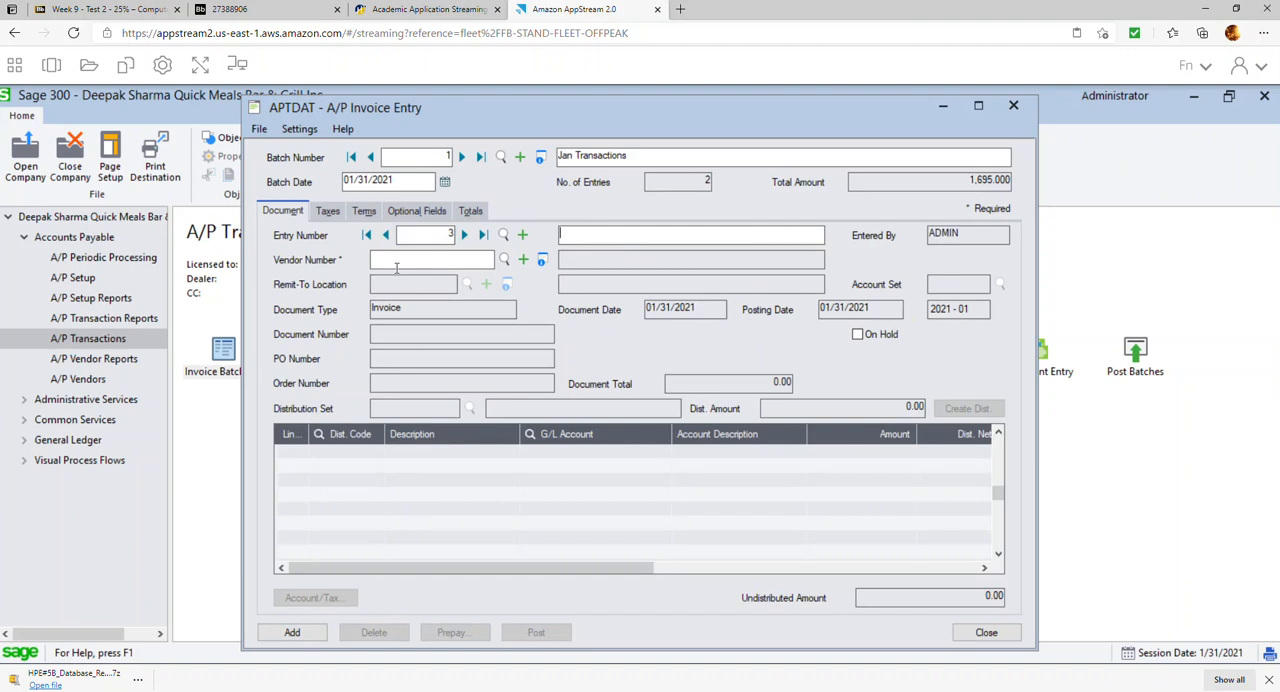
Choose vendor 0002, Costco Business Centre, for the third invoice entry and set its document date to 01/15/2021
click(397, 262)
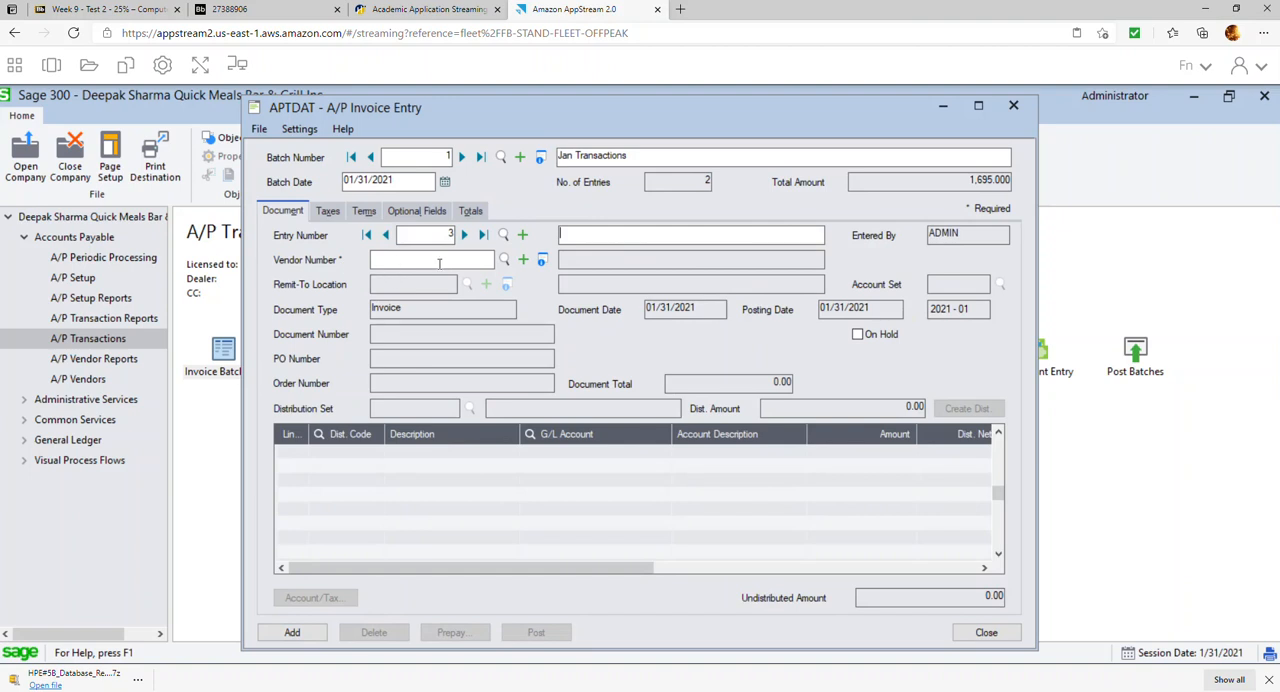
click(504, 260)
double_click(232, 344)
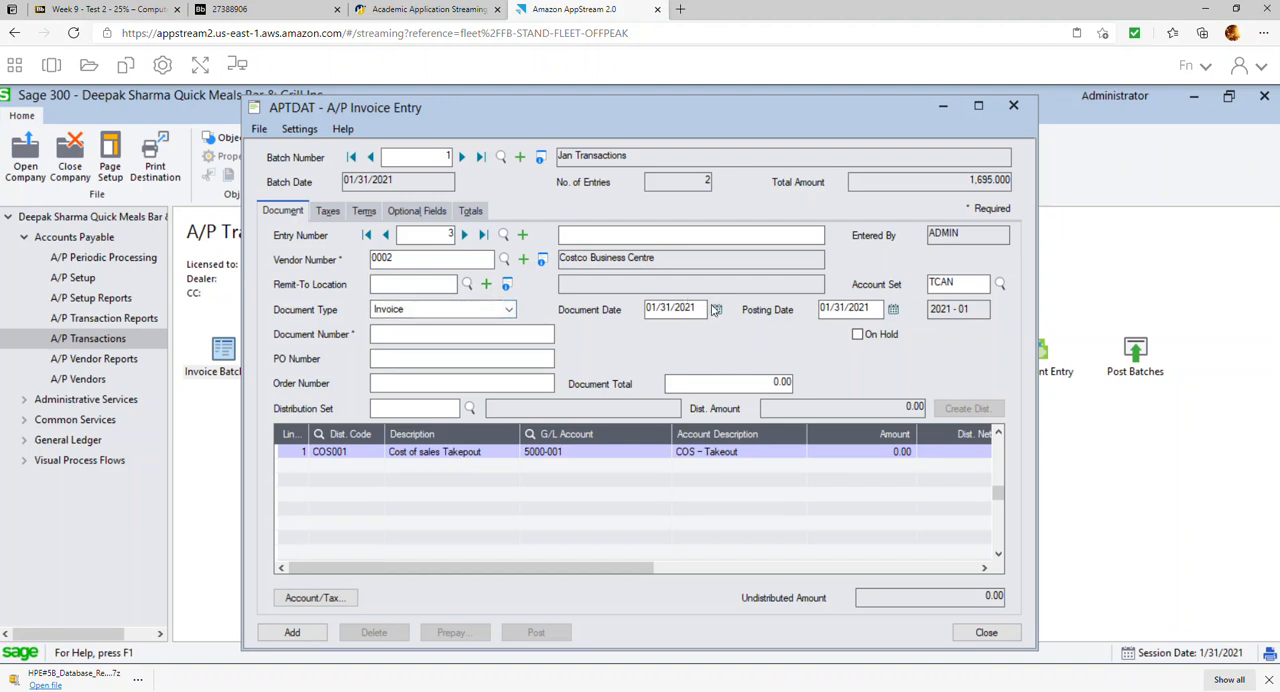
click(716, 310)
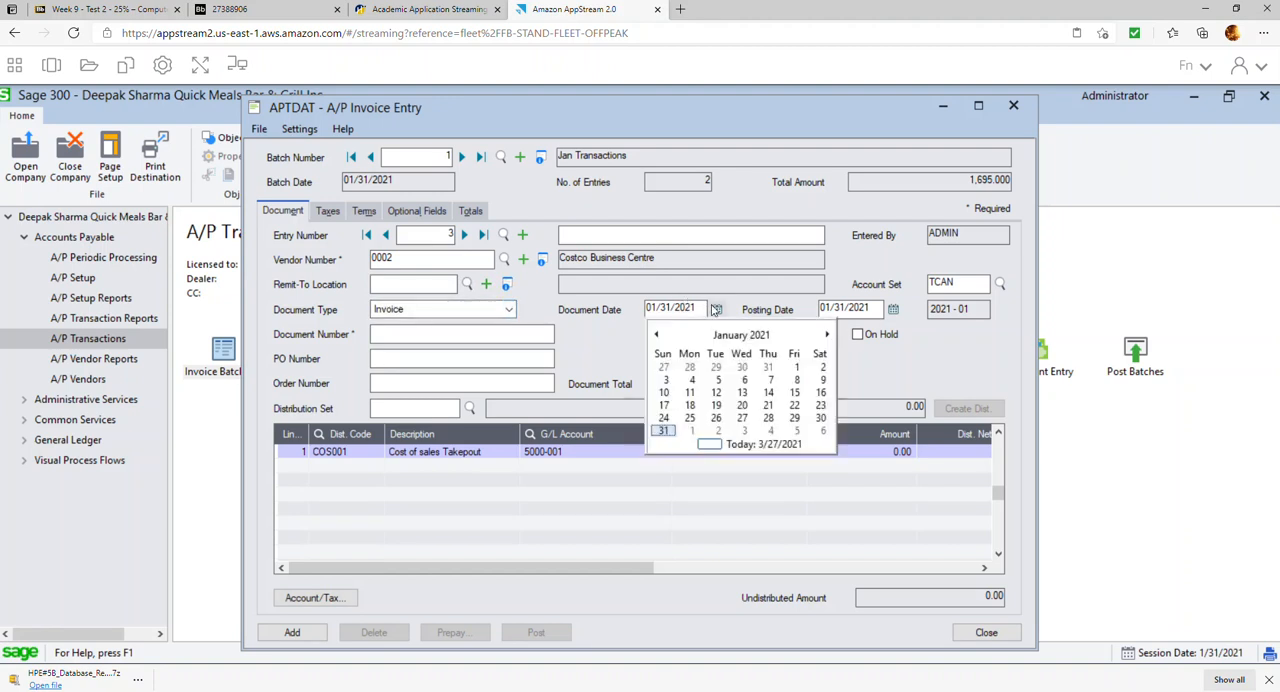
click(785, 394)
Enter document number 123456 and a document total of 3,390.00 for the third invoice
click(440, 334)
text(123456)
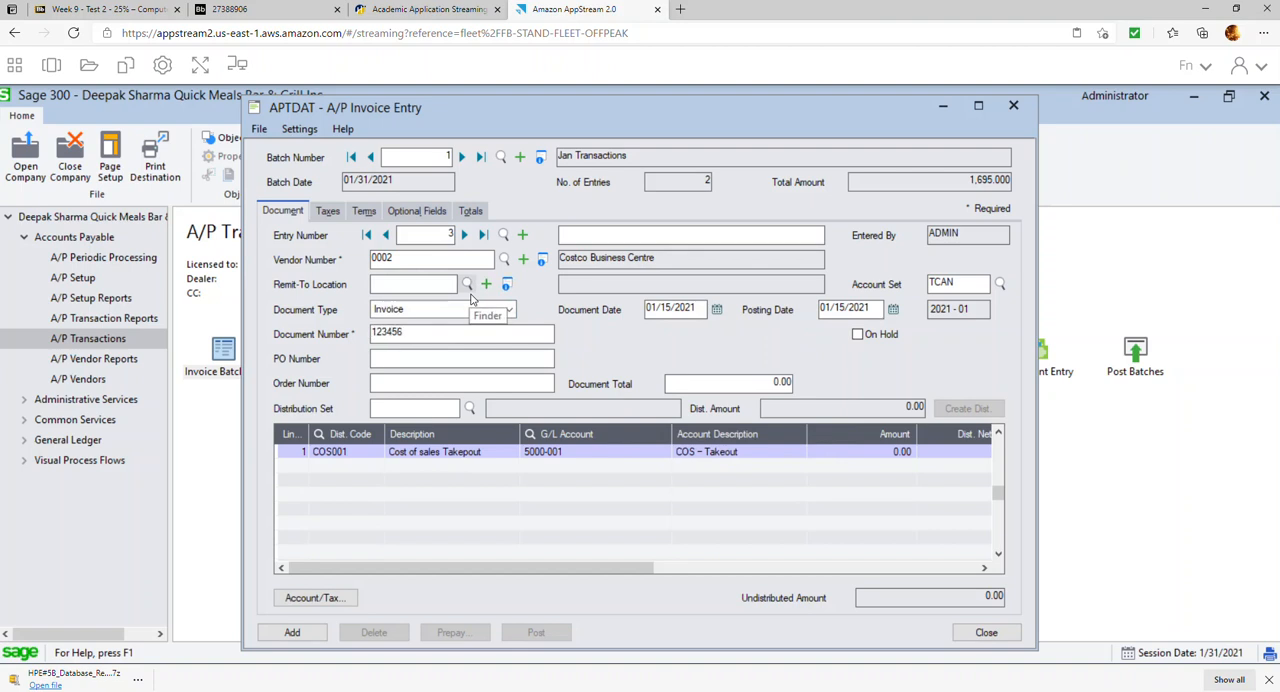
click(770, 383)
text(3,390)
Verify the third invoice's document total by computing 3000 × 1.13 in Calculator, and return to the invoice entry
key(XF86Calculator)
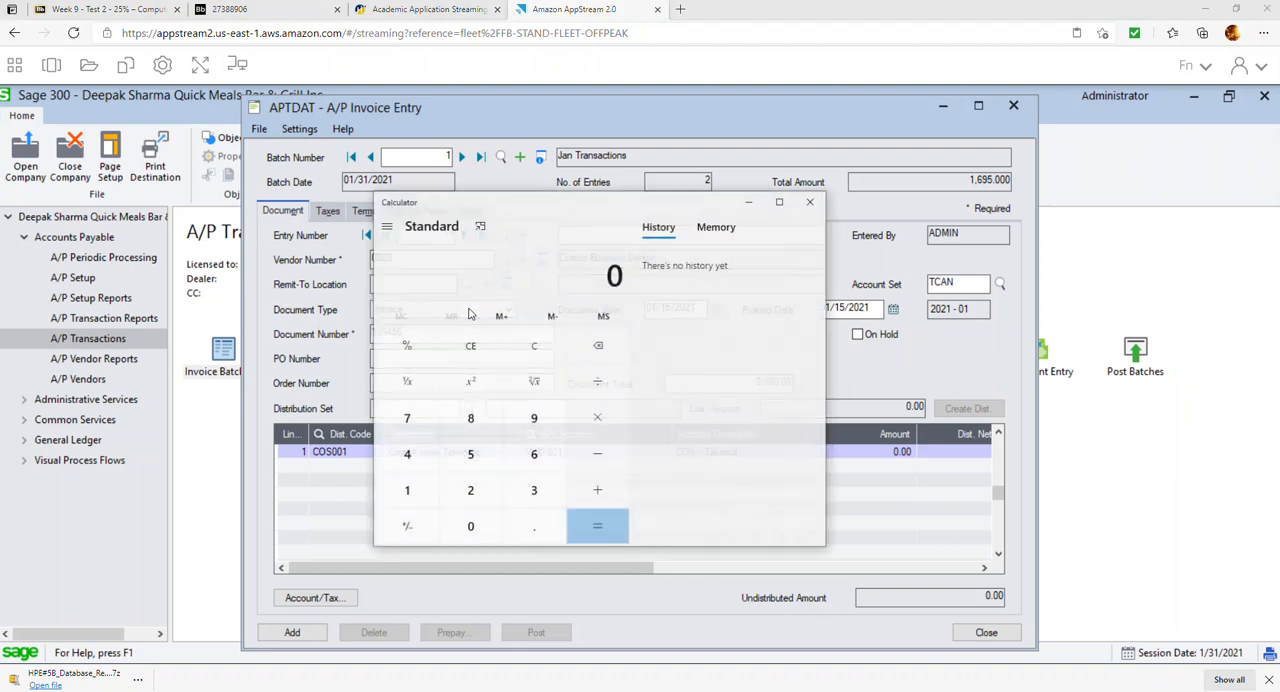
text(3000*1.1)
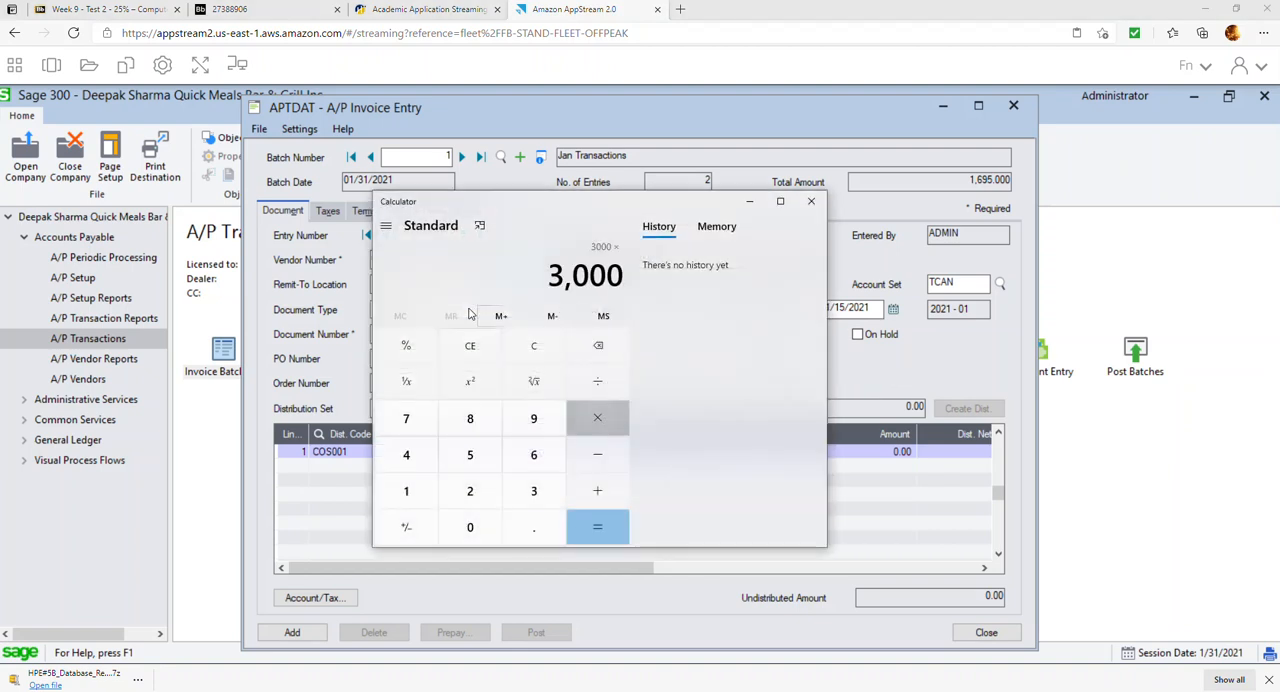
text(3)
key(Return)
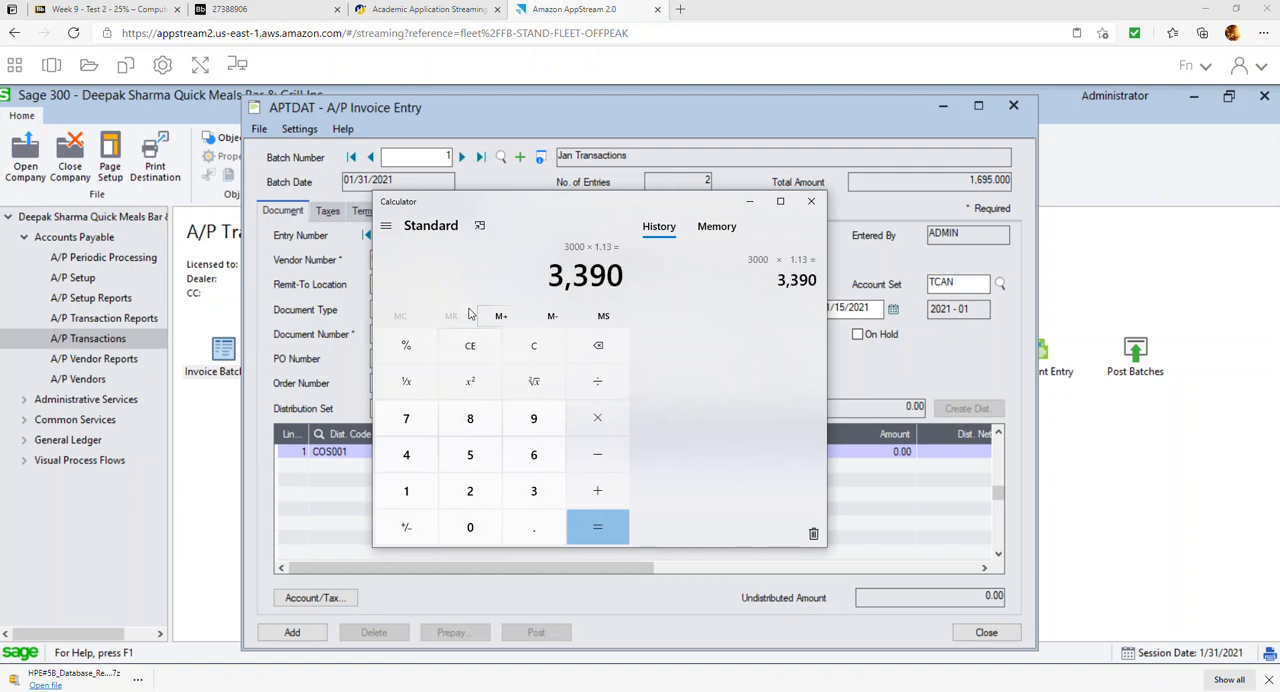
click(657, 121)
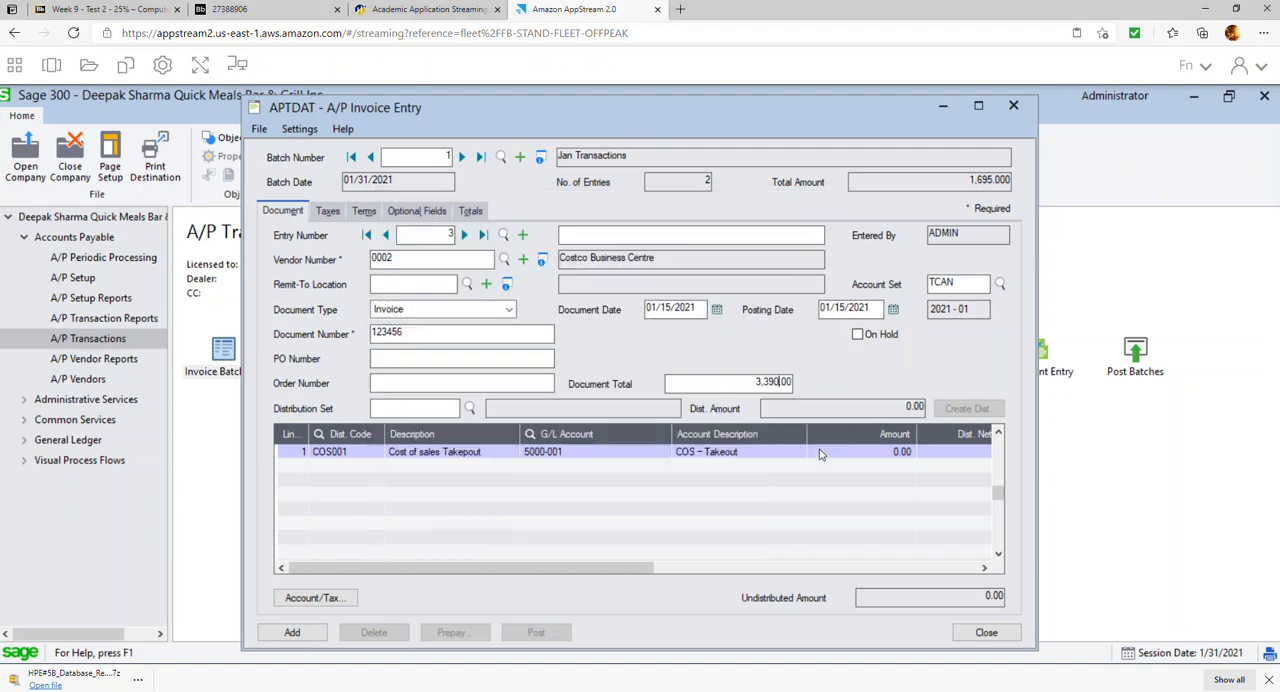
Clear the distribution code and description on the third invoice's detail line
click(476, 458)
click(360, 452)
key(Delete)
key(Tab)
key(Delete)
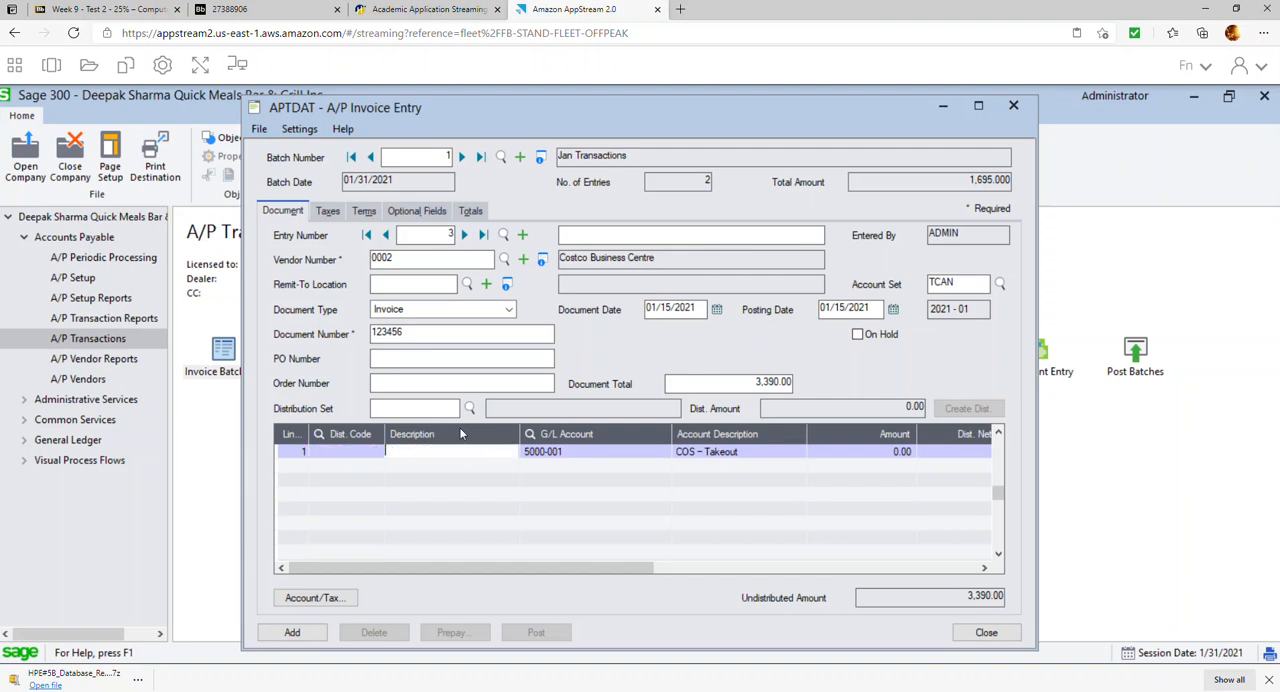
Assign G/L account 1600, Furniture and Fixture, to the third invoice's detail line and set its amount to 3,000.00
key(Tab)
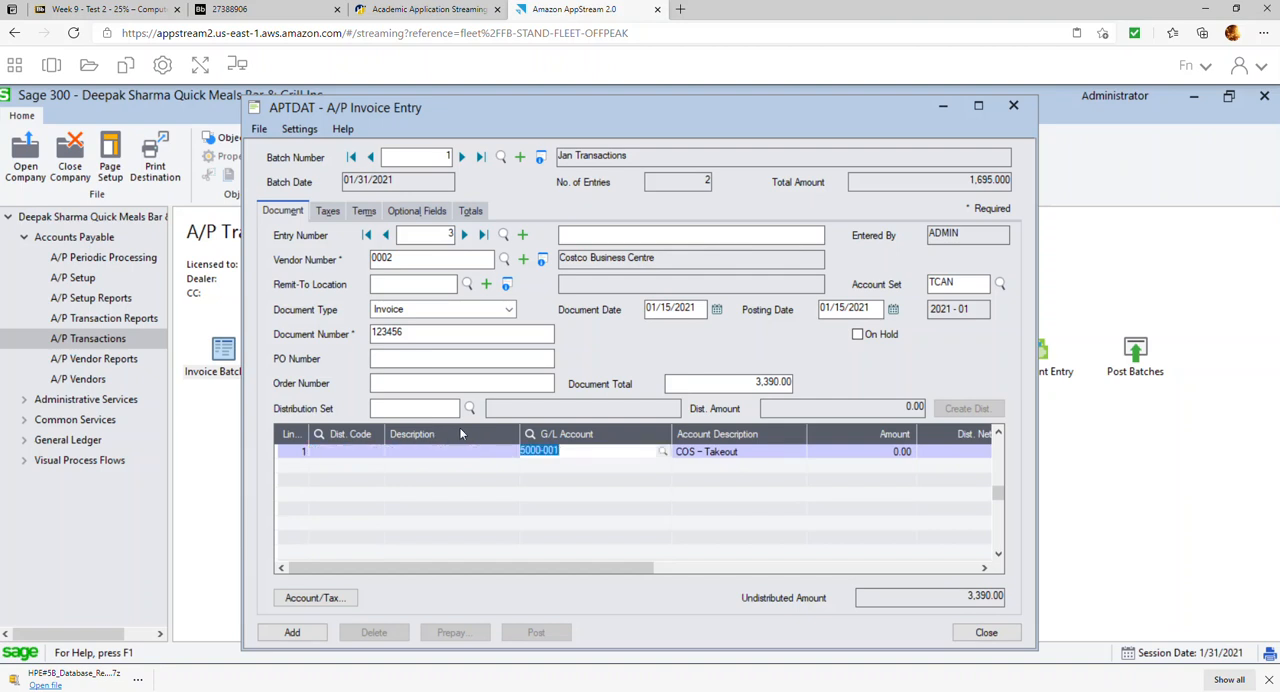
click(662, 451)
key(Up)
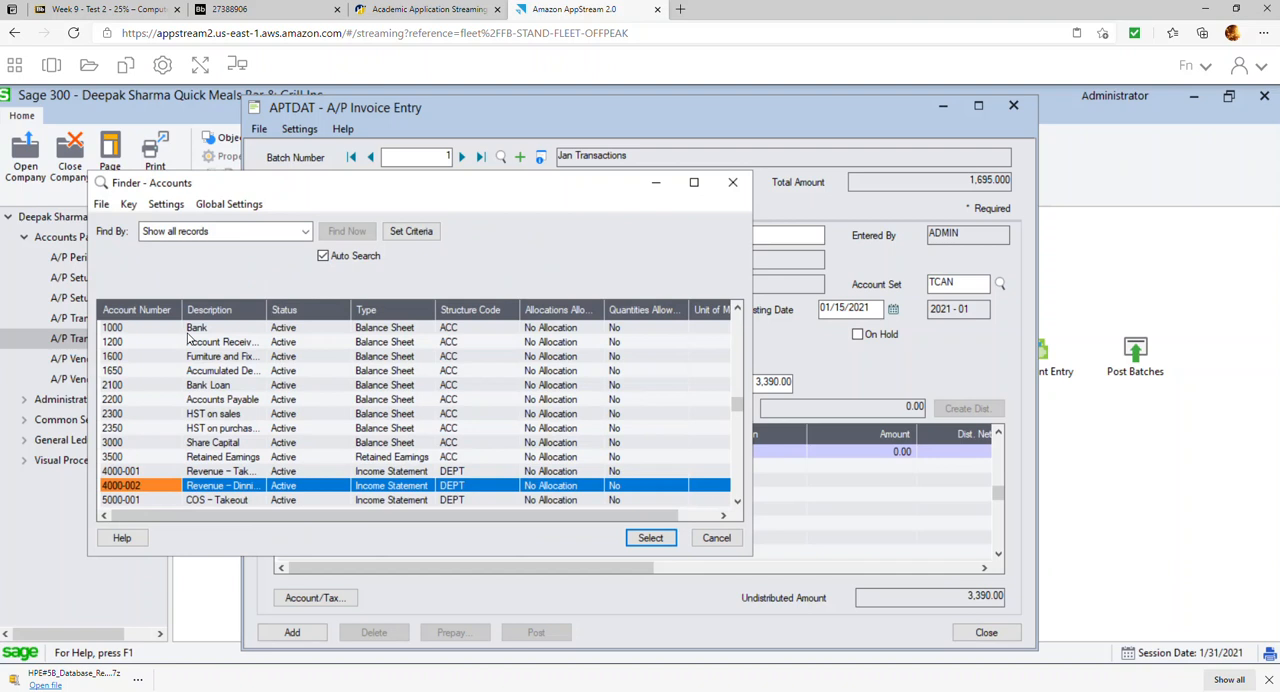
double_click(186, 356)
key(Tab)
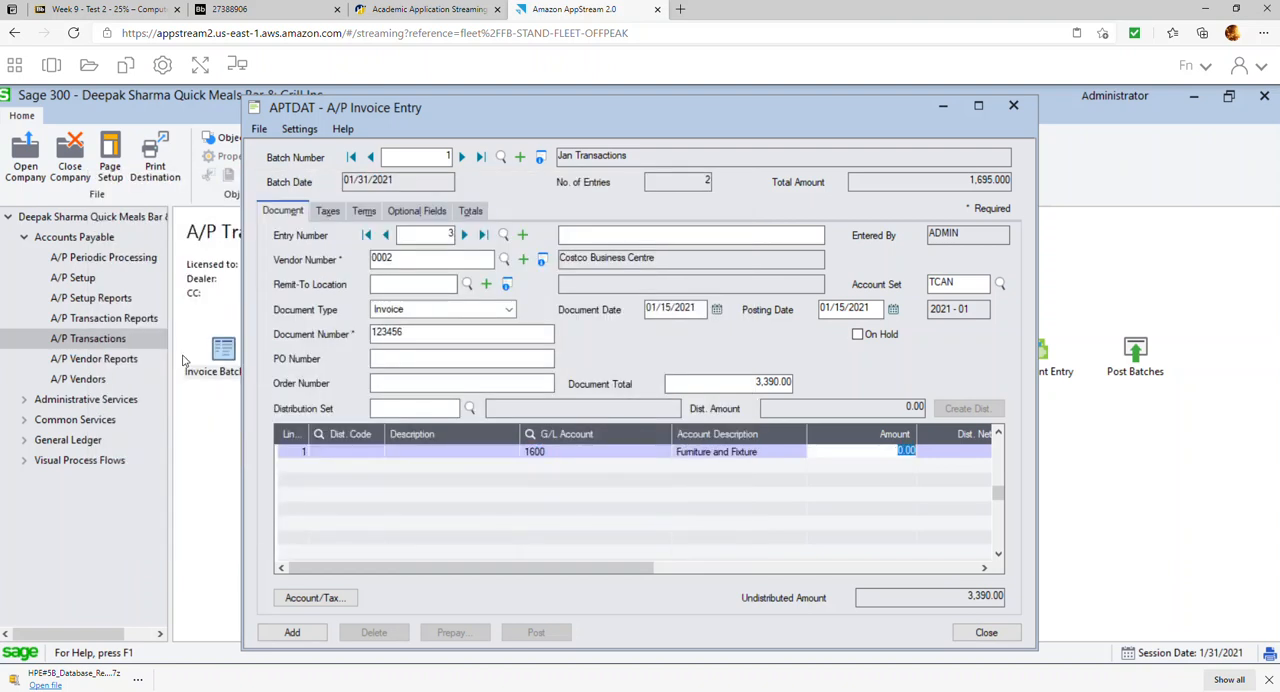
text(3000)
key(Tab)
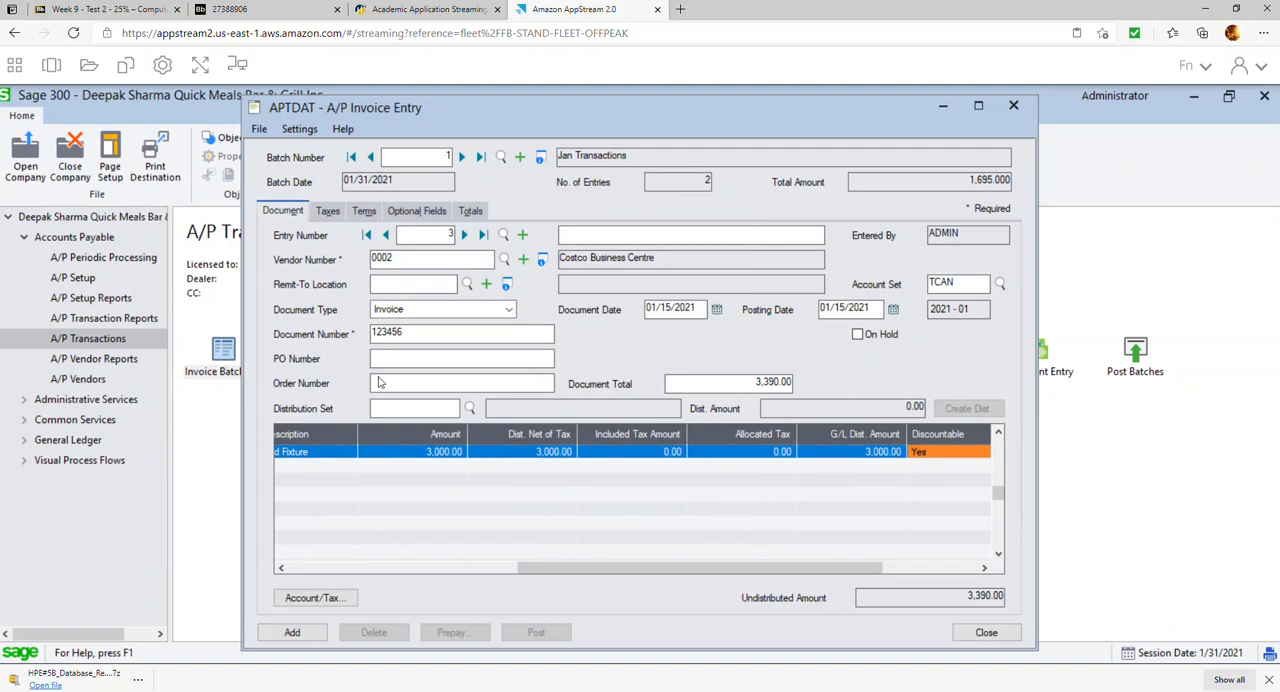
click(631, 483)
Review the third invoice's taxes, change its terms code to 210N30, and add the entry to the batch after checking the totals
click(338, 211)
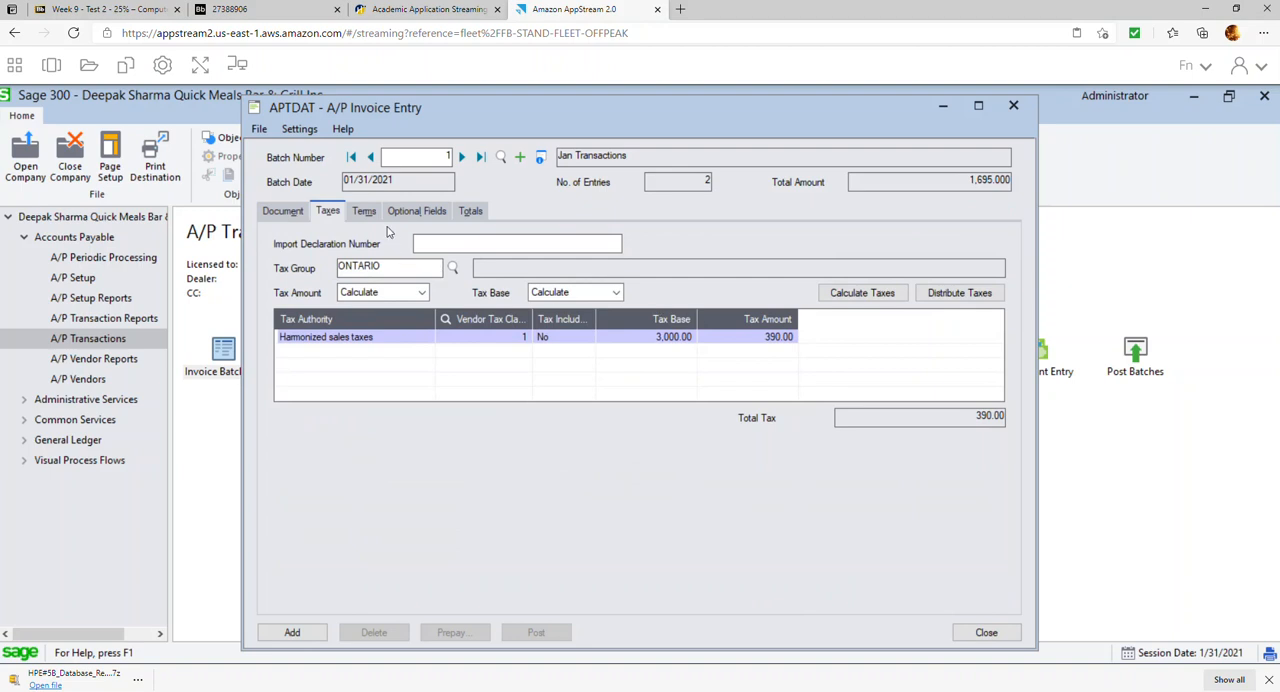
click(370, 215)
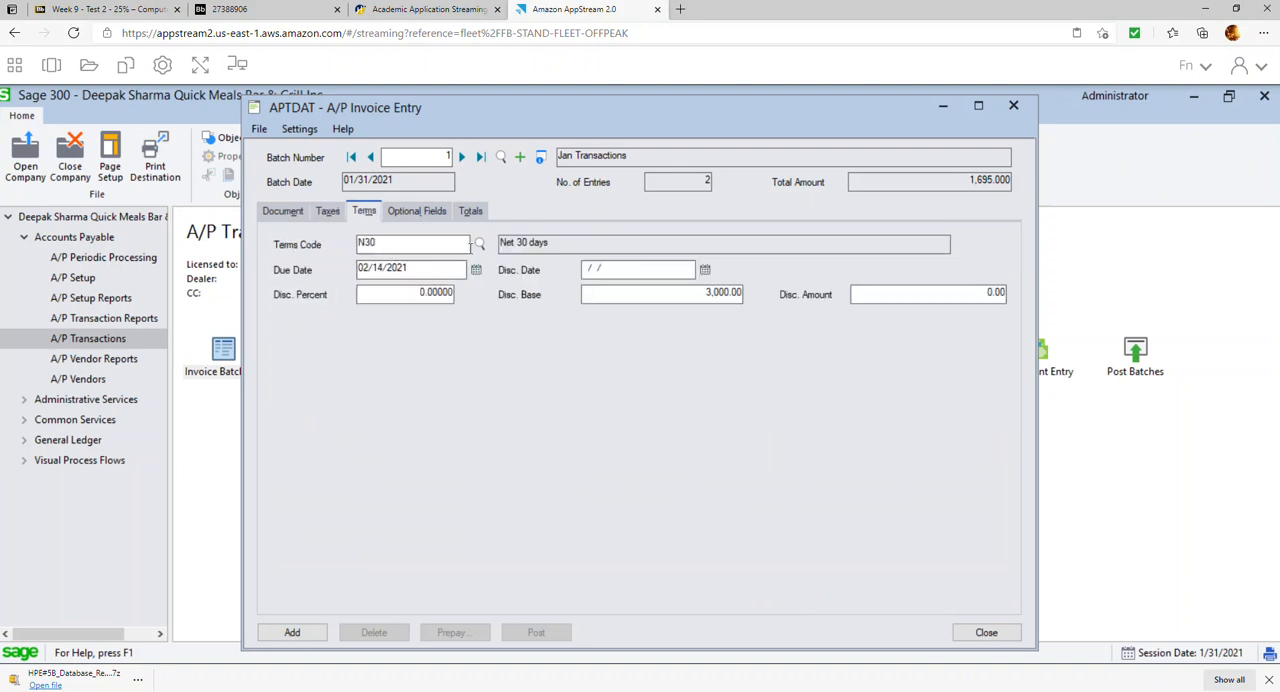
click(478, 246)
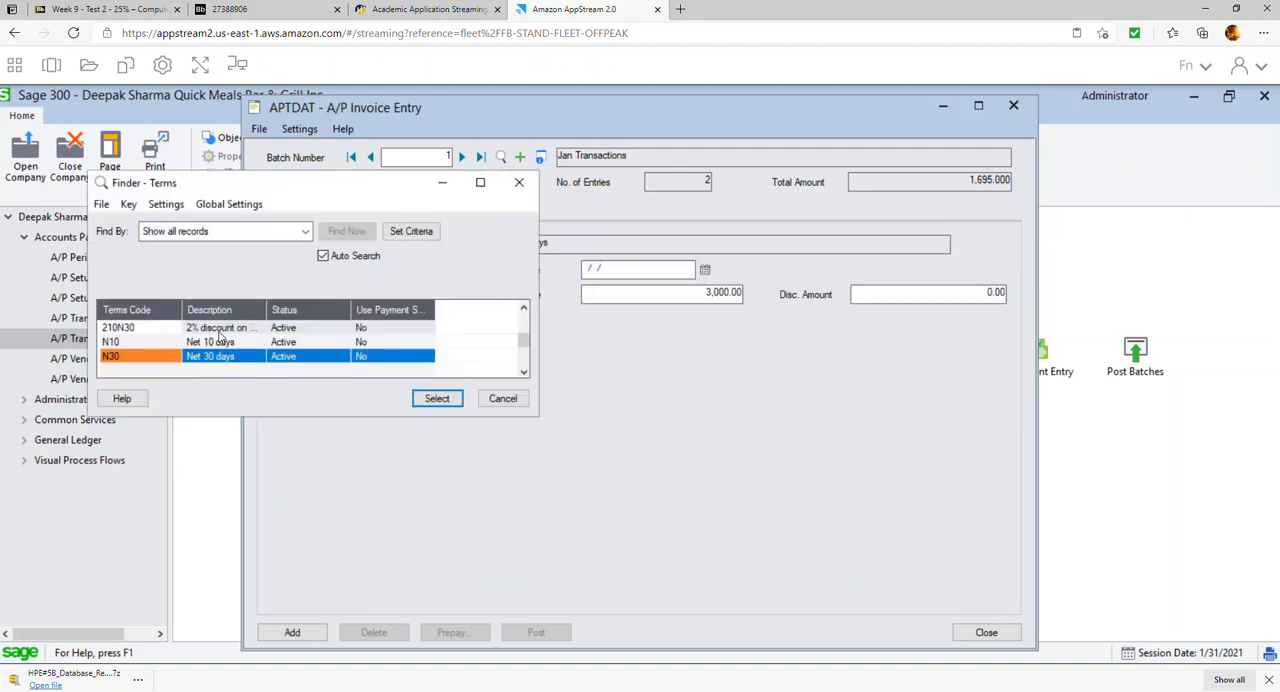
click(219, 330)
double_click(219, 333)
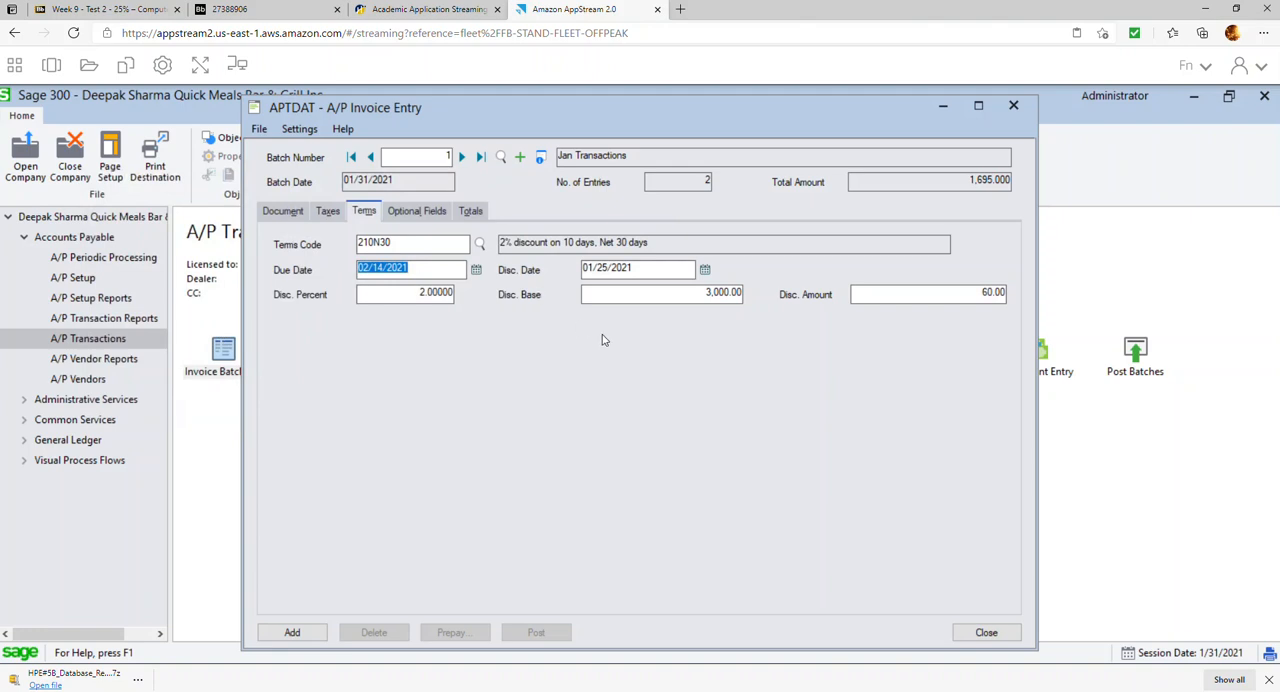
click(466, 211)
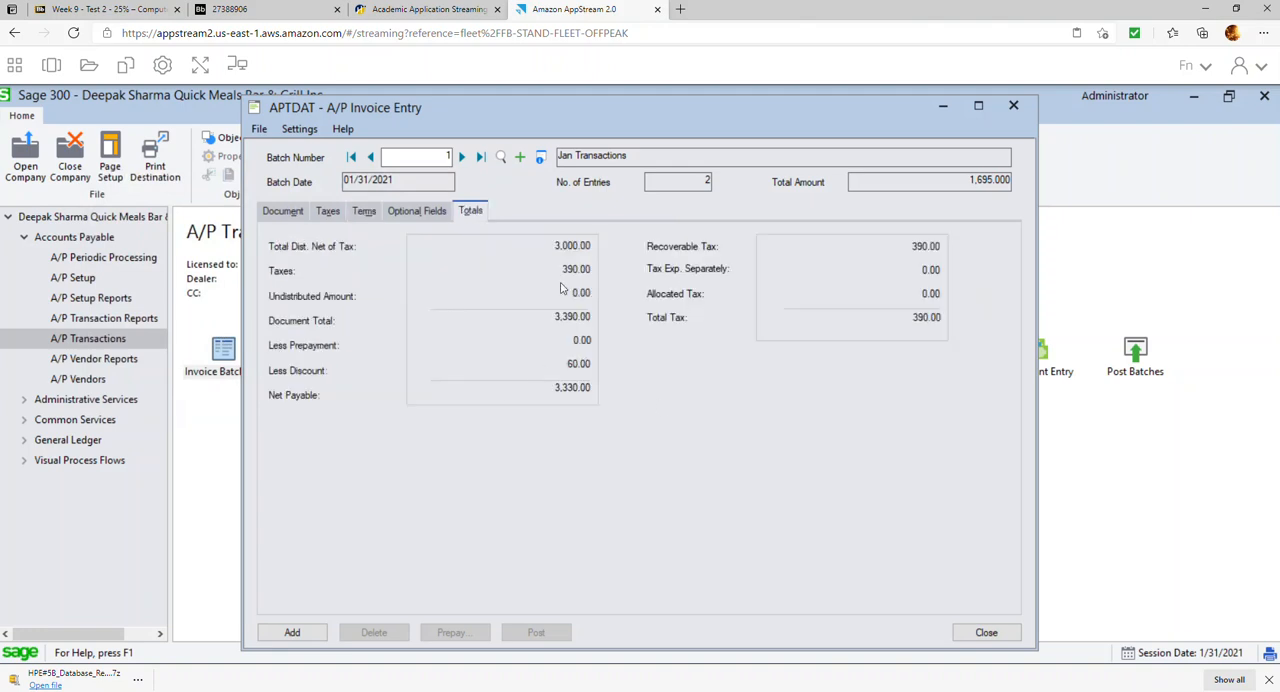
click(299, 634)
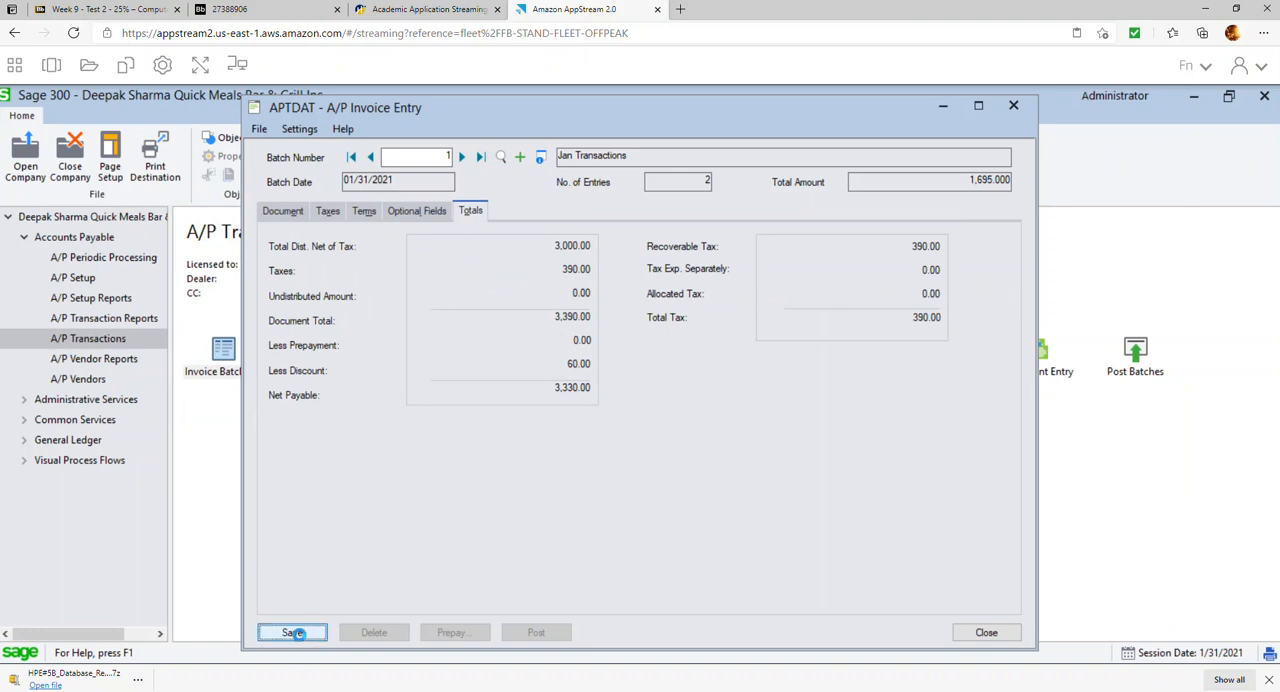
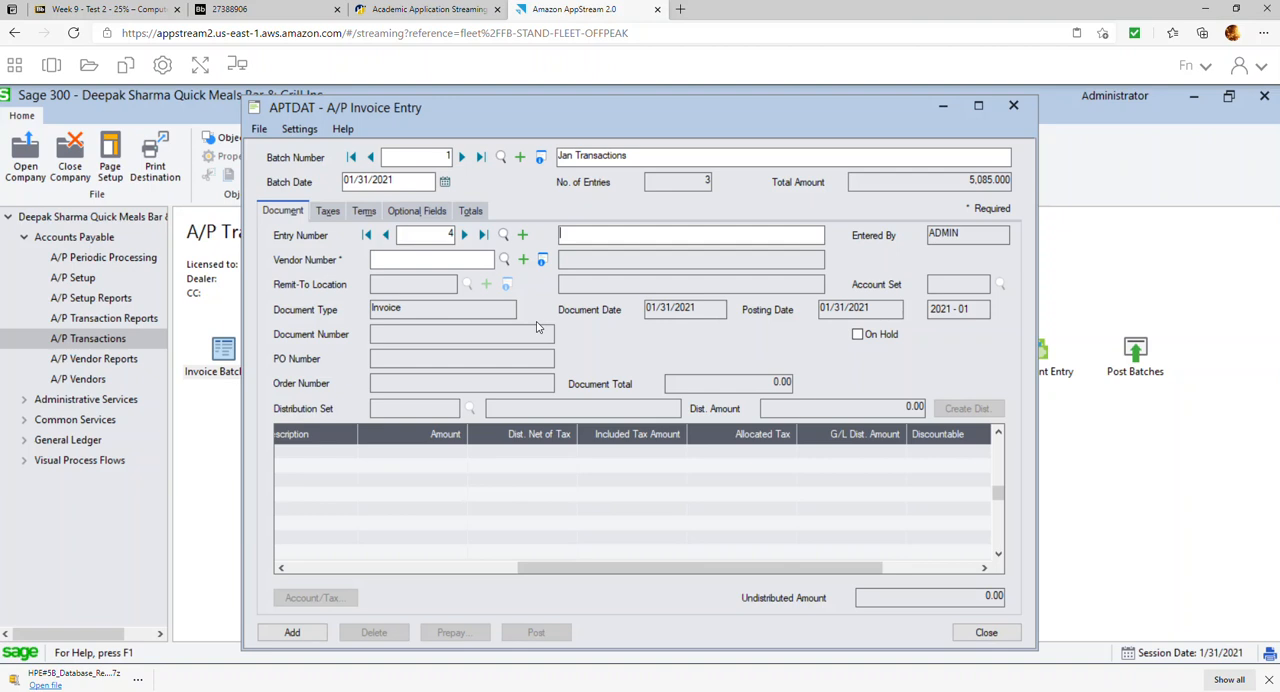
Select vendor 0001, Gordon Food services, for the fourth invoice and set its document date to 01/20/2021
click(505, 259)
click(218, 344)
double_click(230, 330)
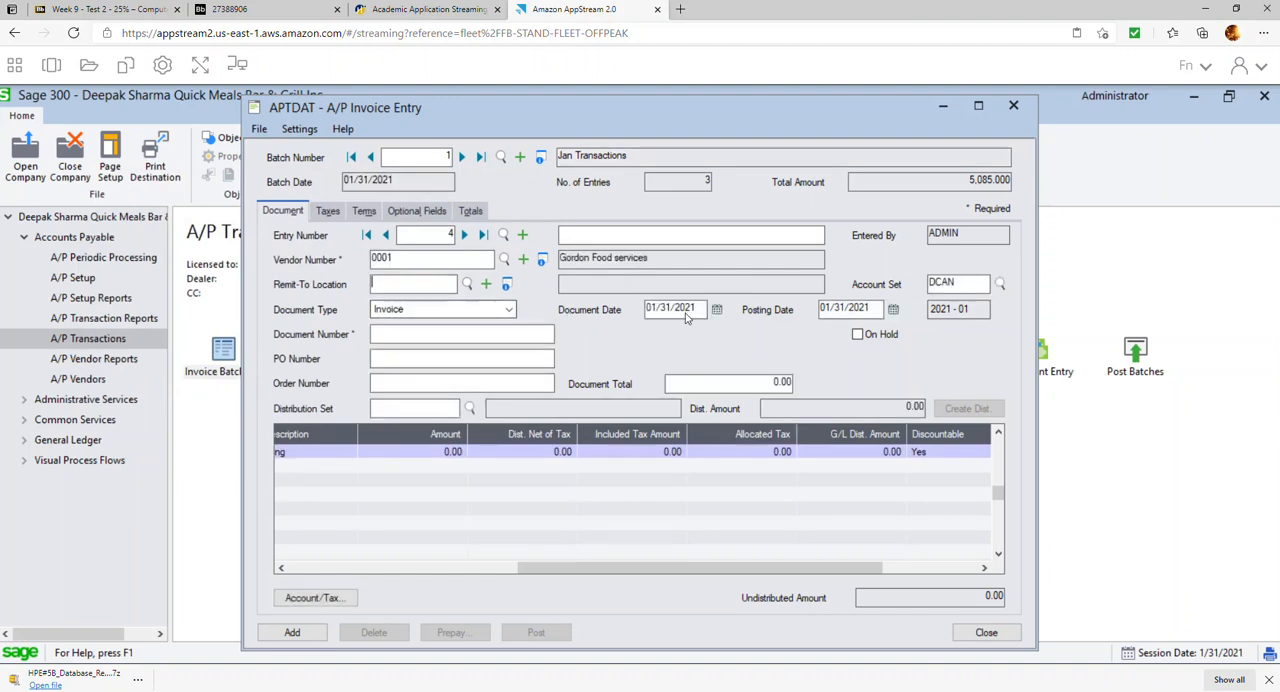
click(716, 310)
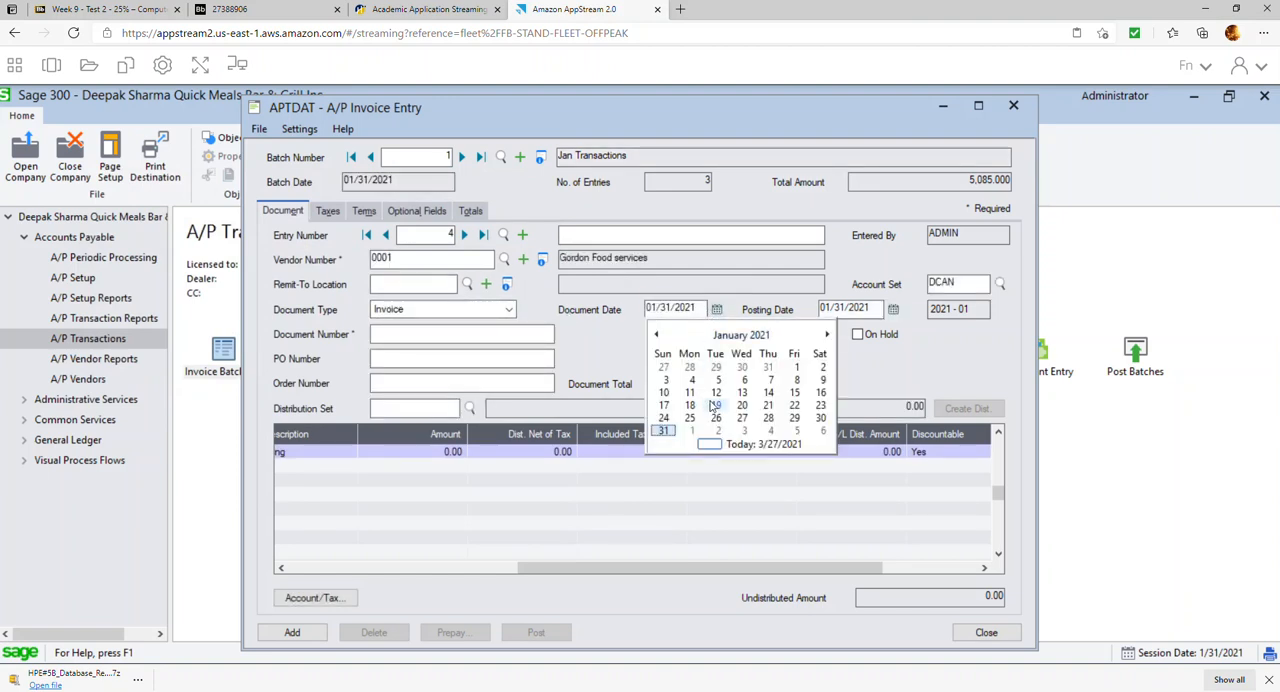
click(742, 405)
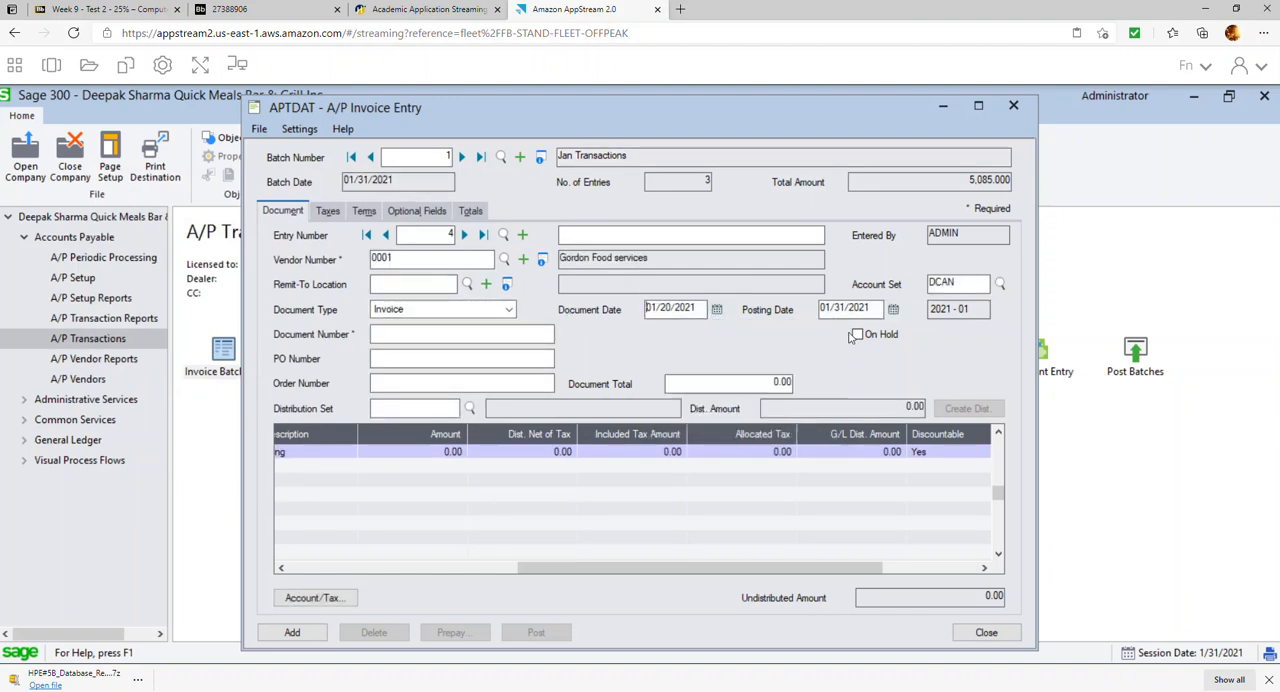
Enter document number 5001 and a document total of 5,650.00 on the Gordon Food services invoice
click(510, 334)
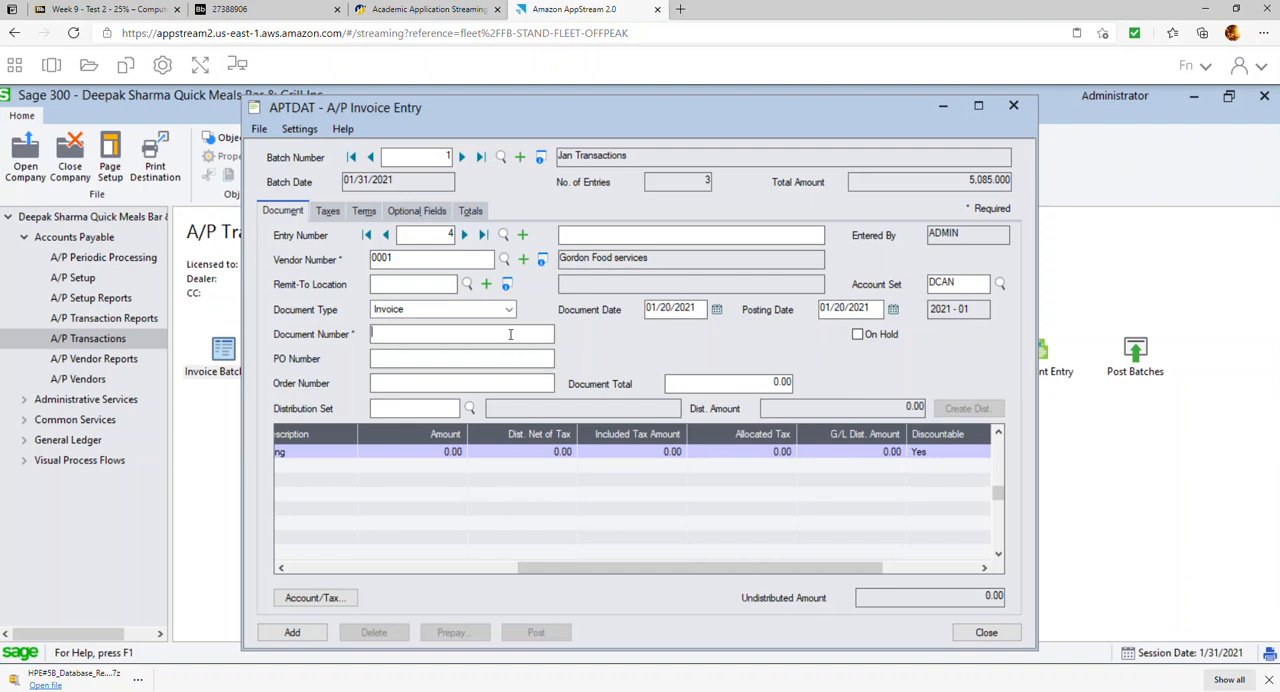
text(5001)
click(753, 382)
text(5,650)
Set the amount of the COS002 dining cost of sales line to 2,000.00
click(483, 570)
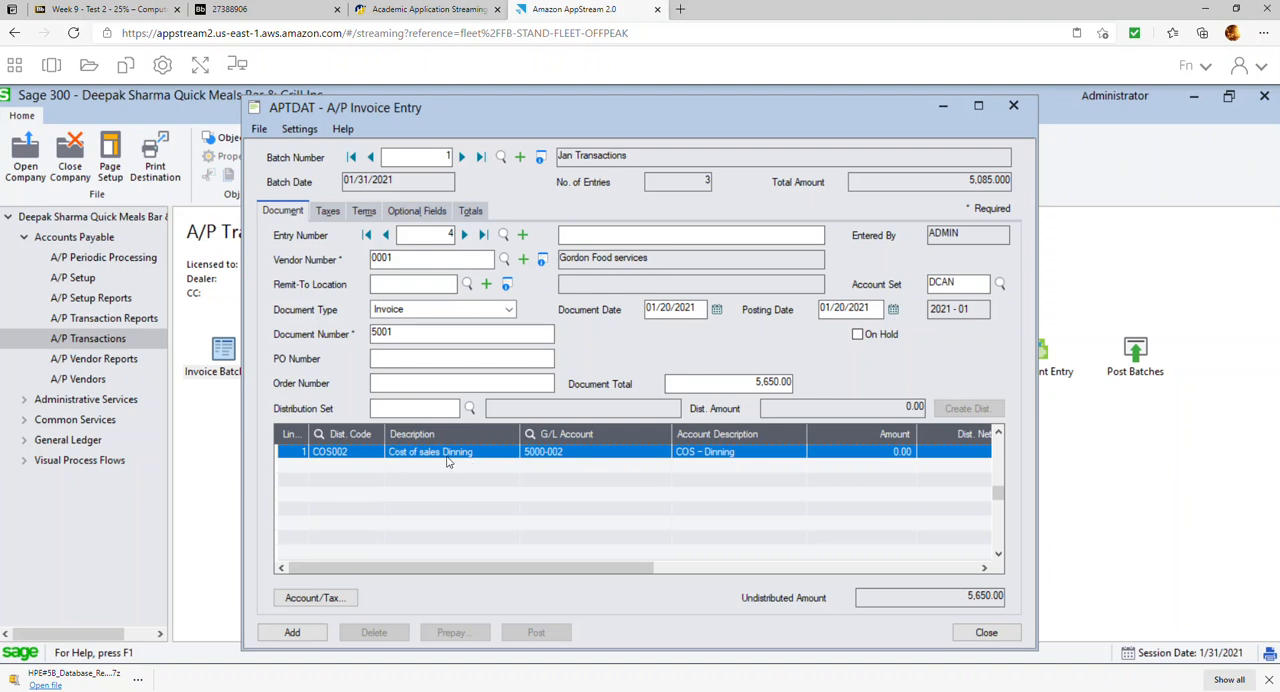
click(875, 455)
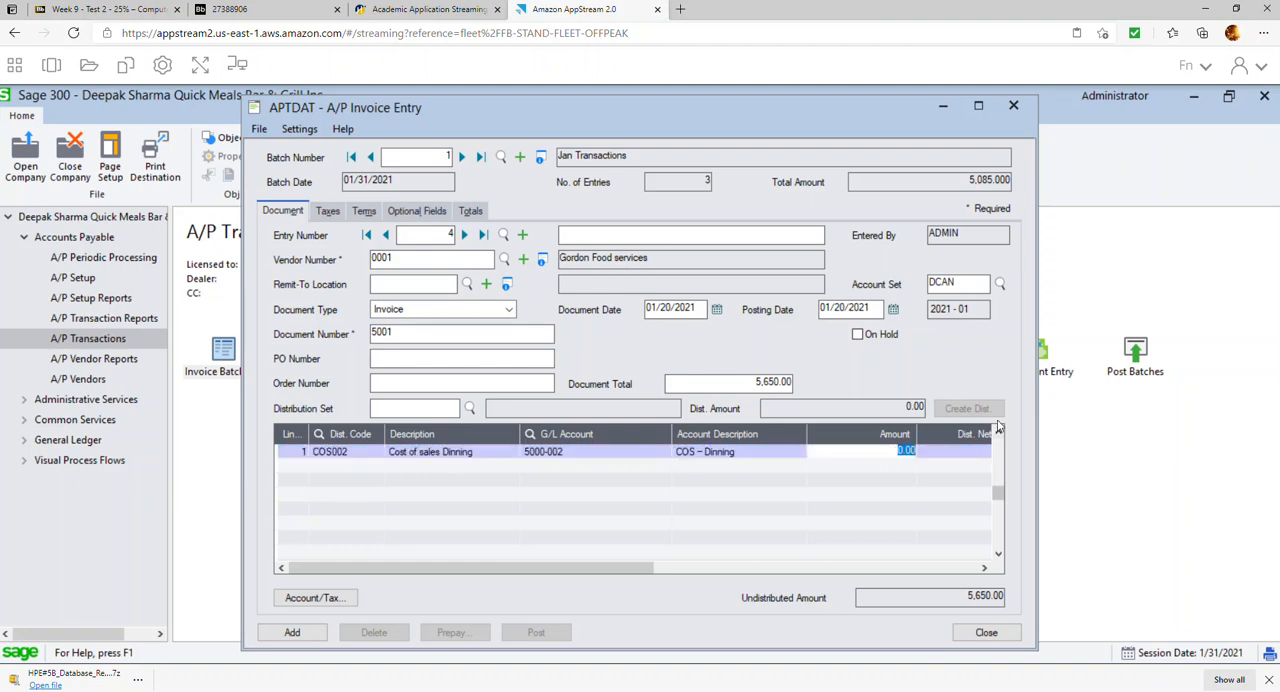
text(2000)
Add a second detail line with distribution code COS001 and an amount of 3,000.00
key(Insert)
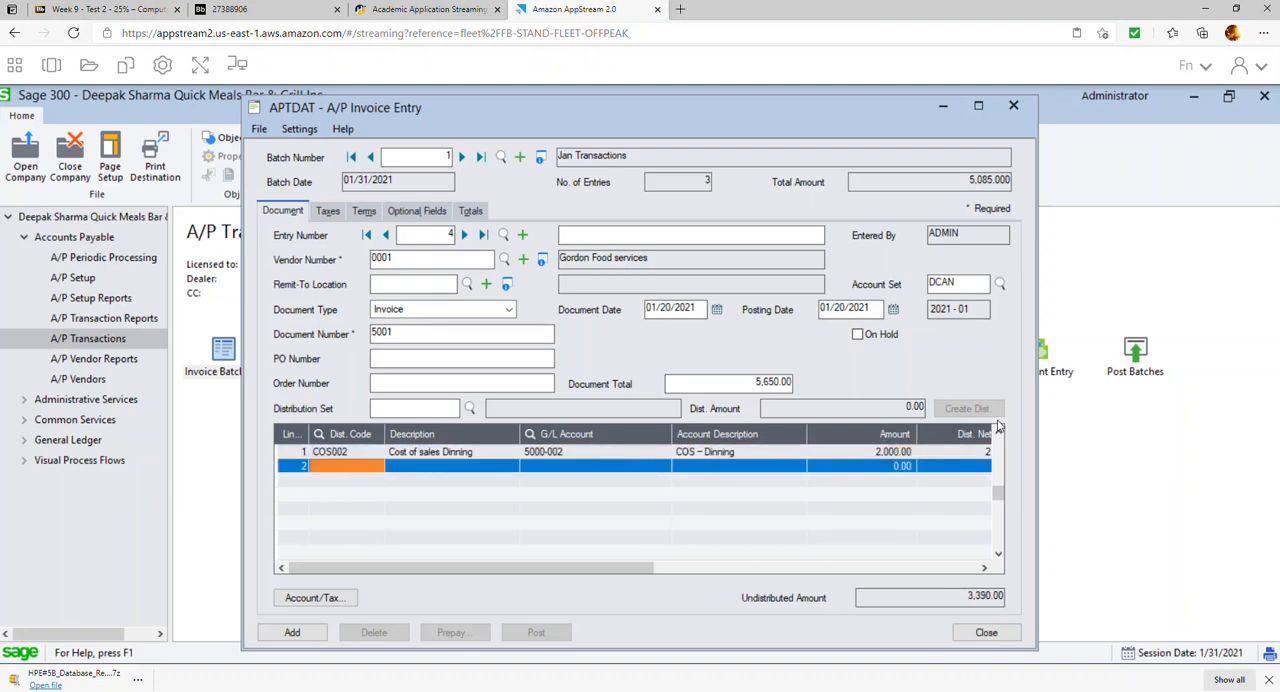
click(382, 466)
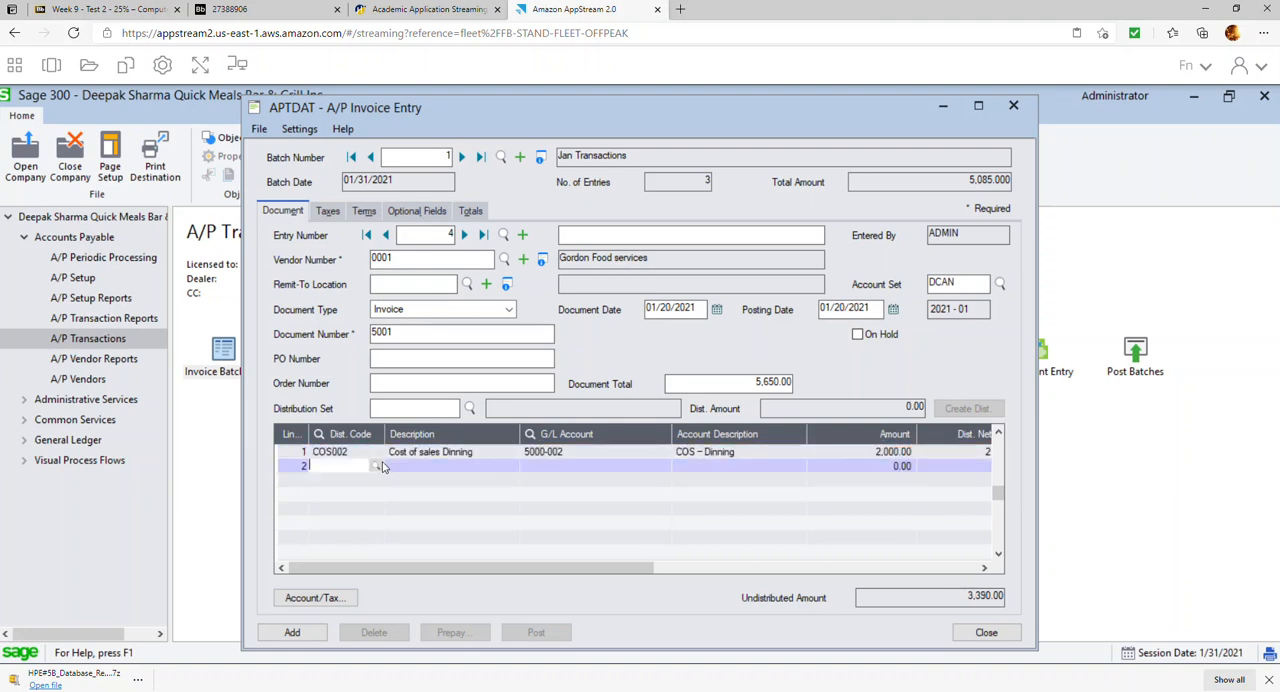
click(379, 466)
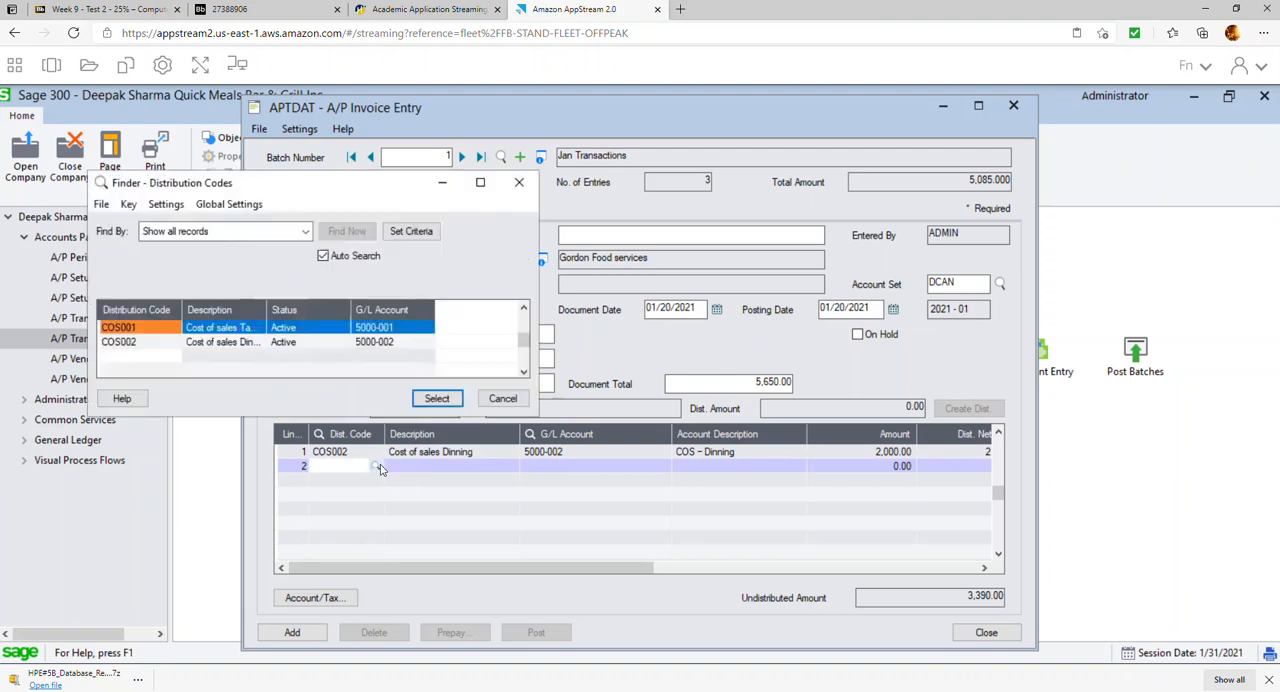
double_click(257, 333)
click(557, 467)
click(568, 467)
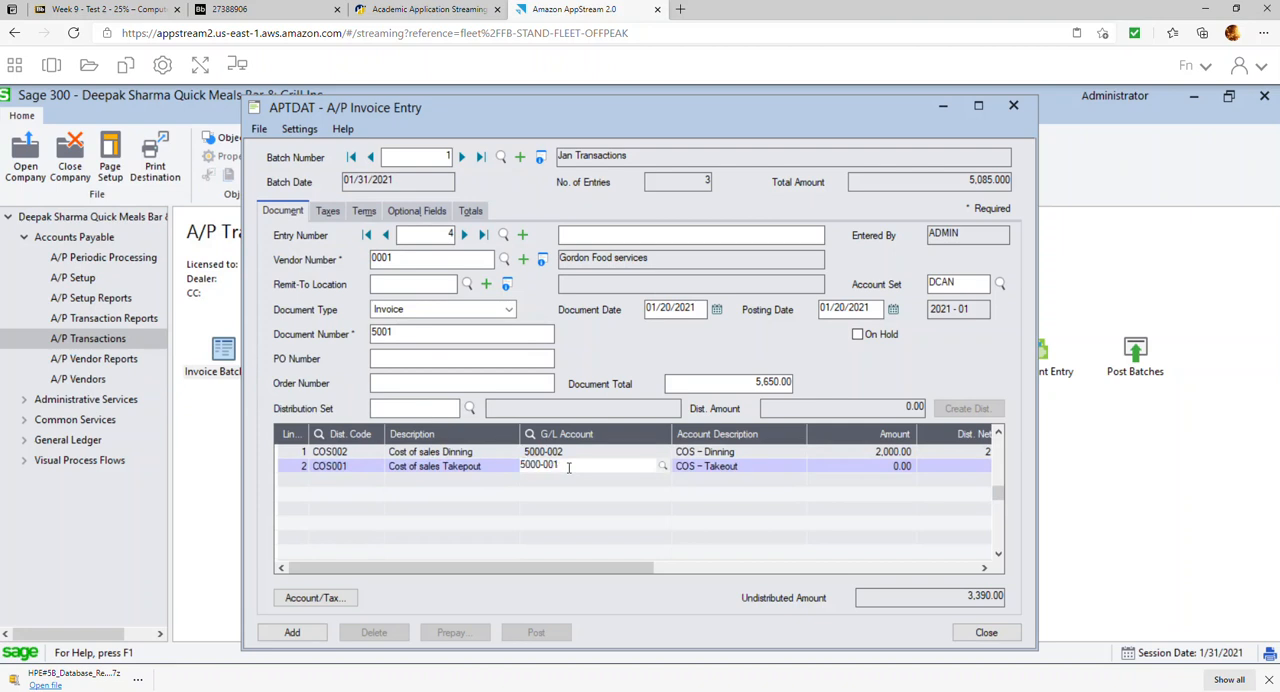
click(883, 466)
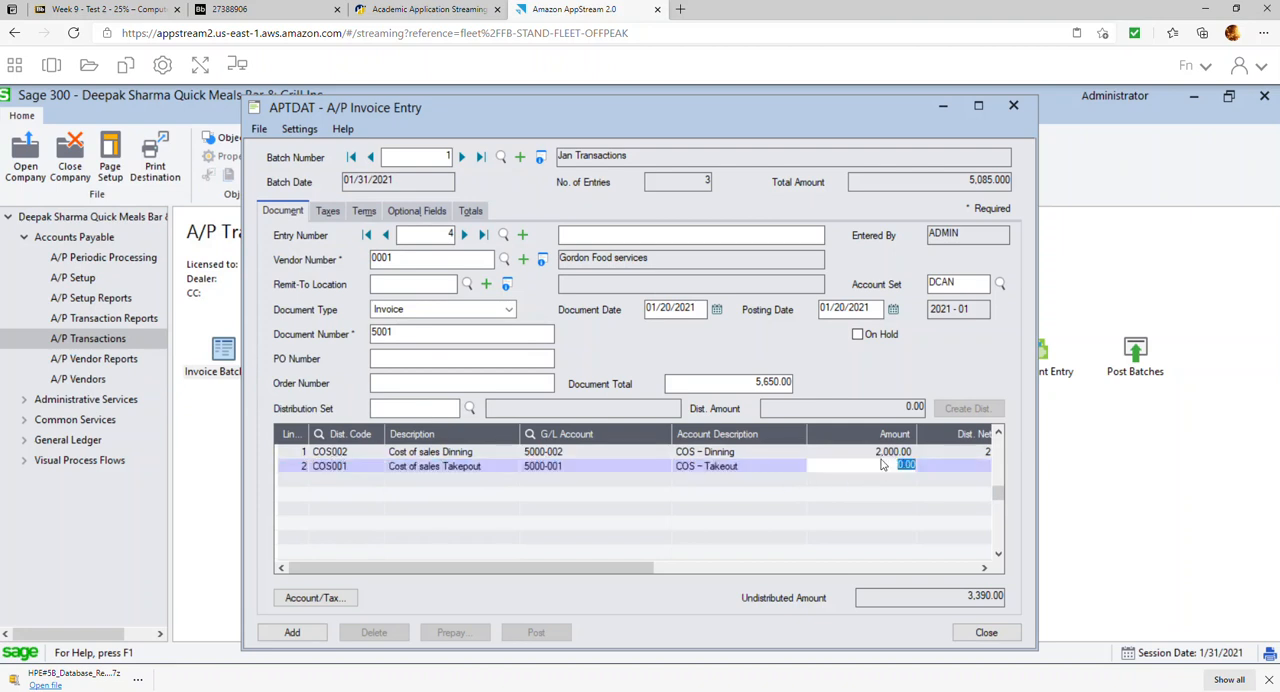
text(300)
key(Return)
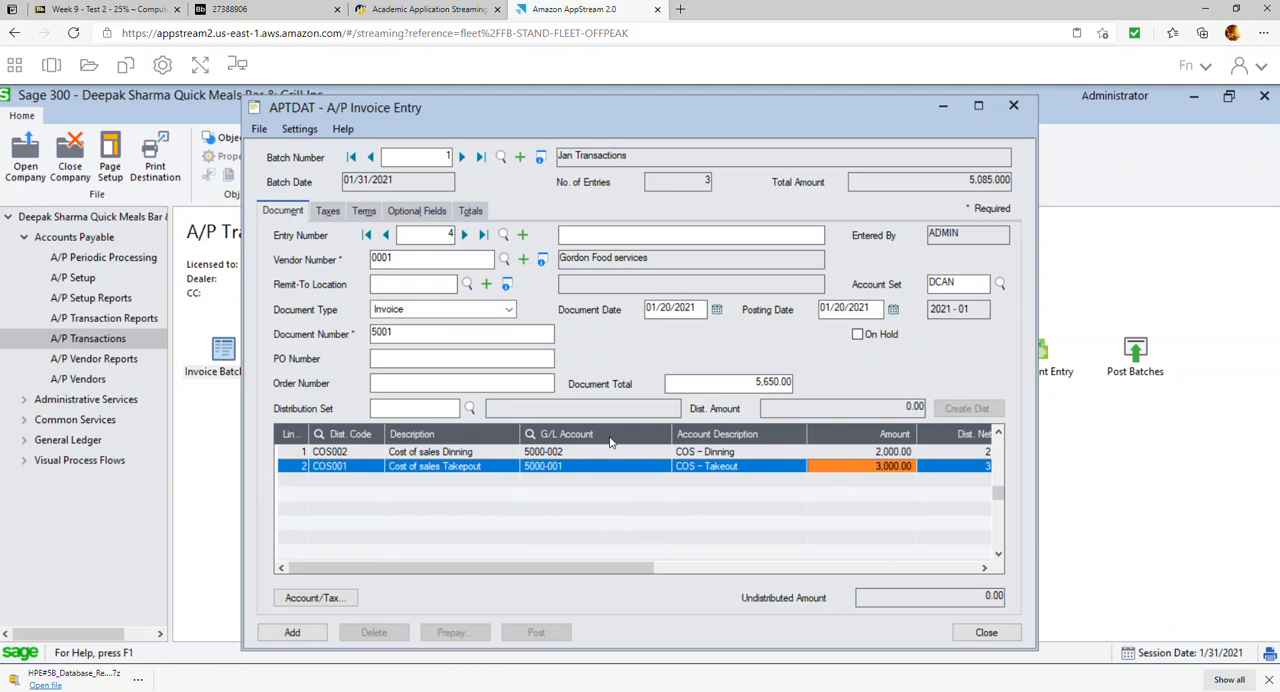
Review the fourth invoice's taxes and totals, and add the entry to the batch
click(327, 212)
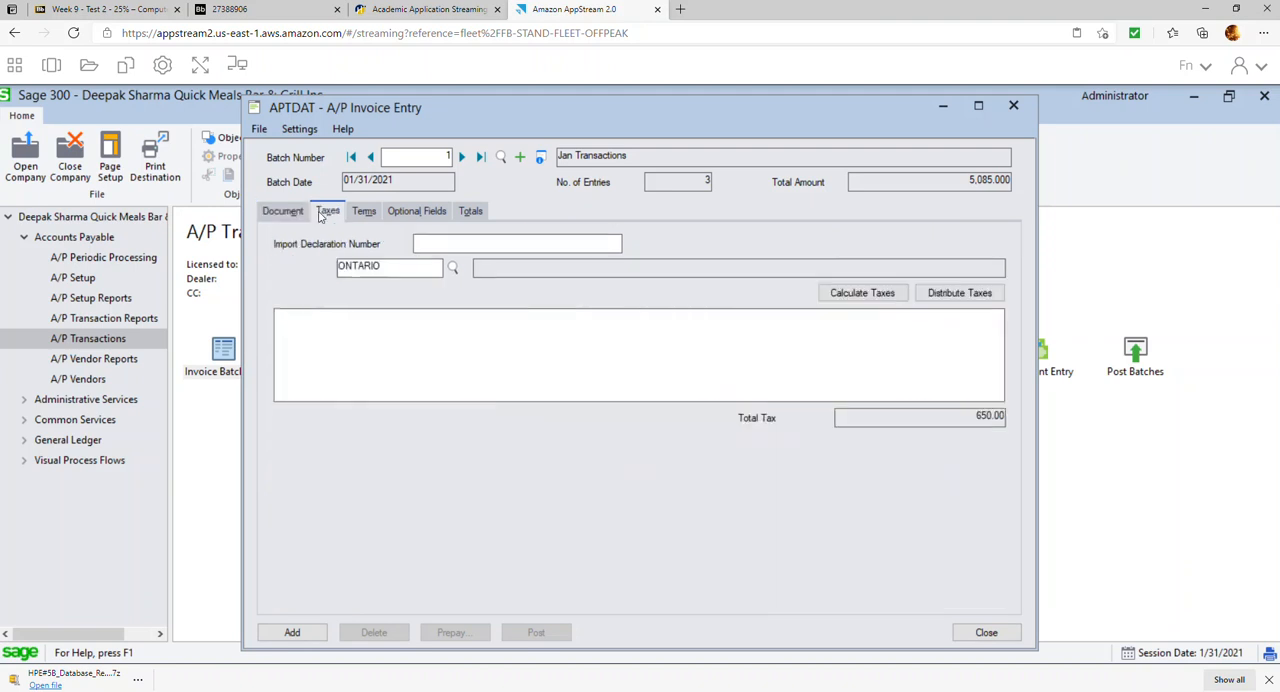
click(470, 214)
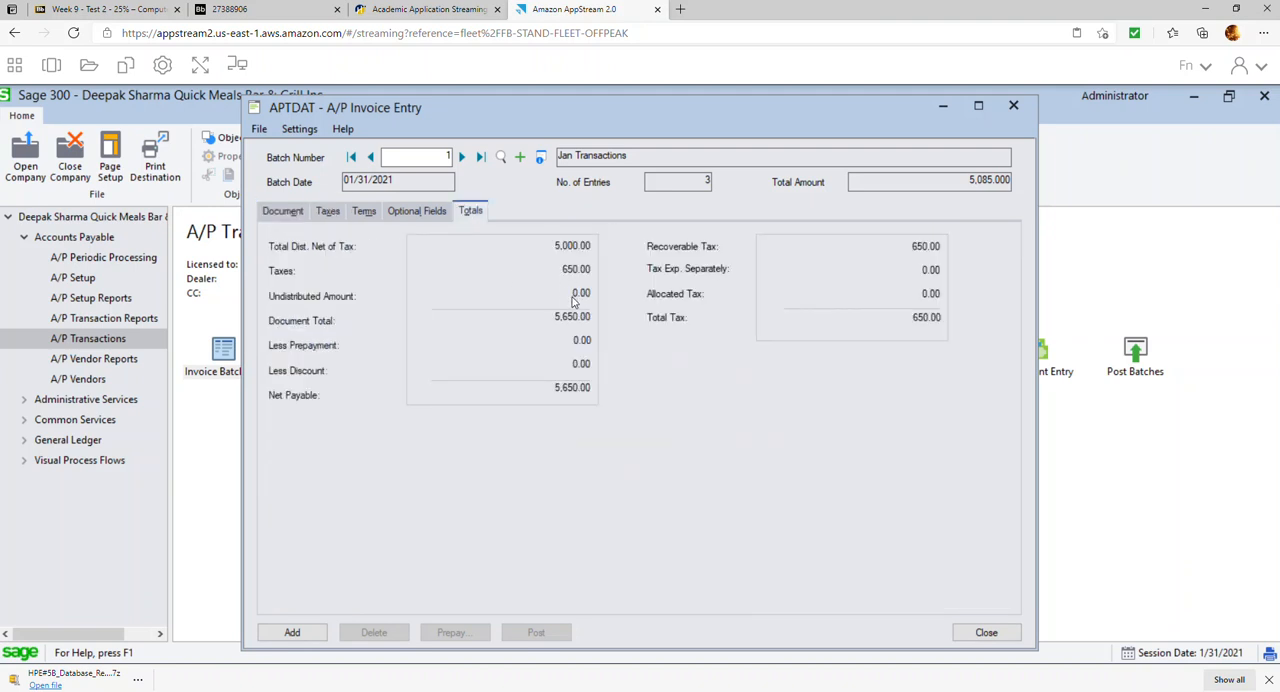
click(298, 632)
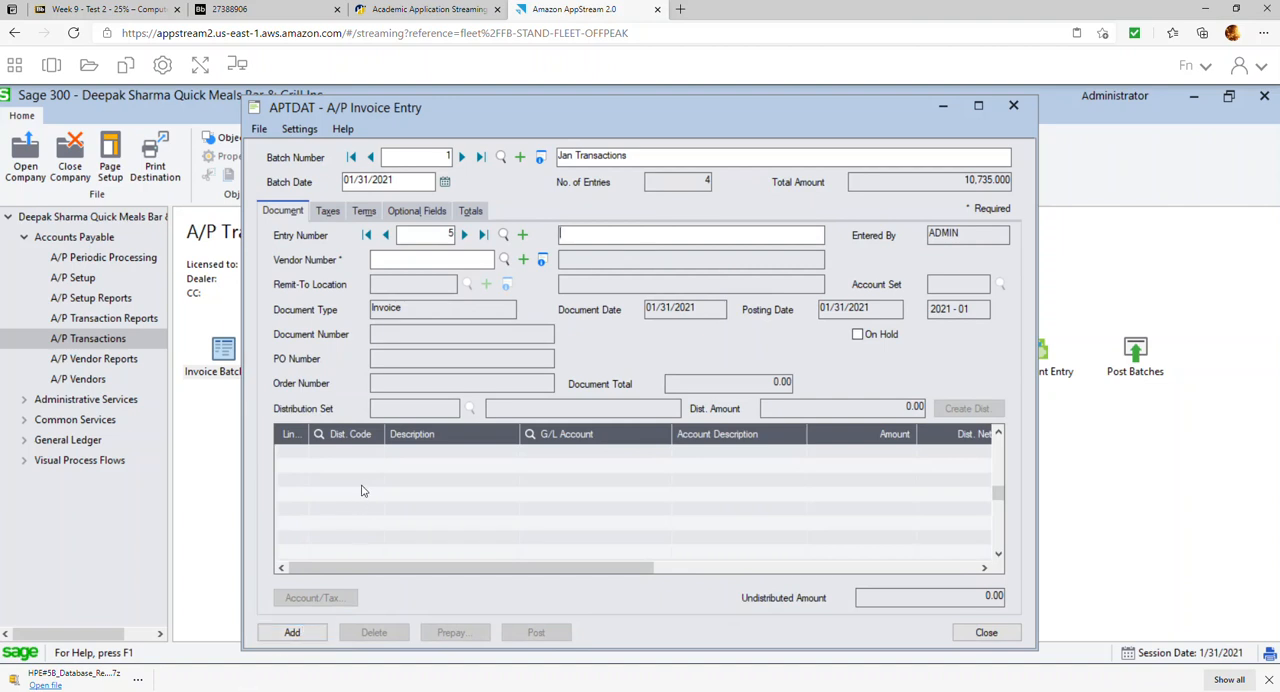
Create a prepayment batch for invoice 5001 described as "Pre-payment GFS" and dated 01/20/2021
click(388, 235)
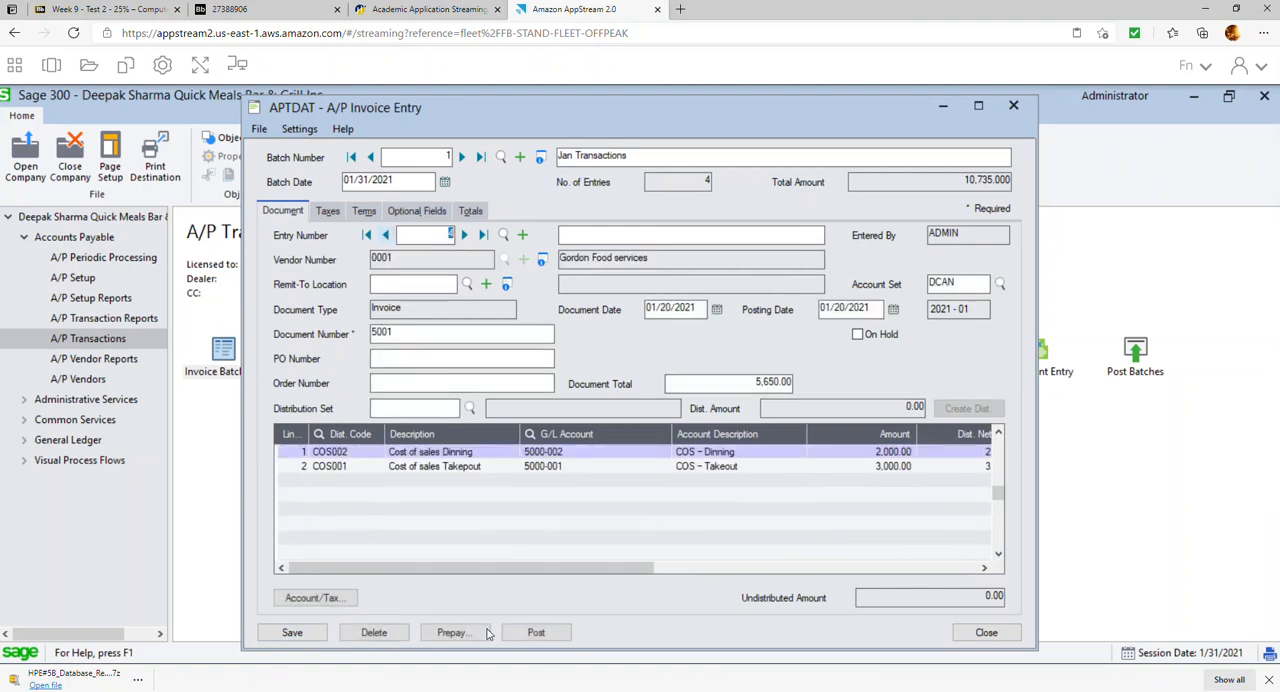
click(455, 633)
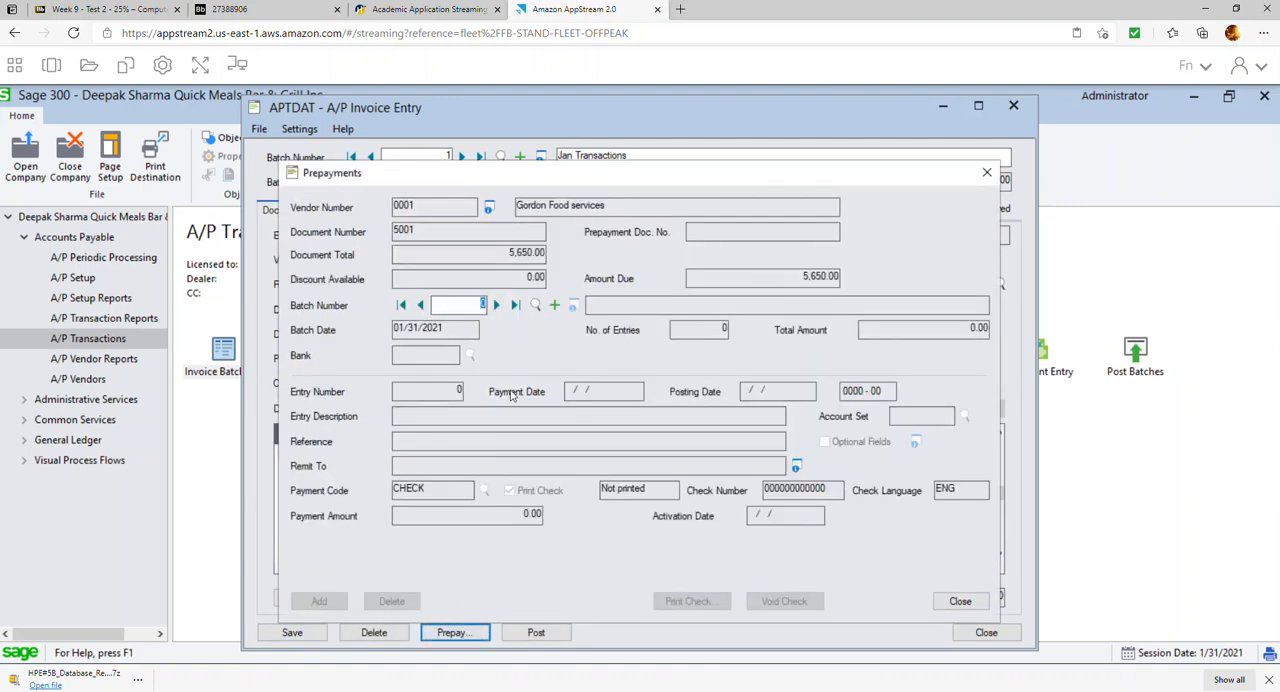
click(553, 308)
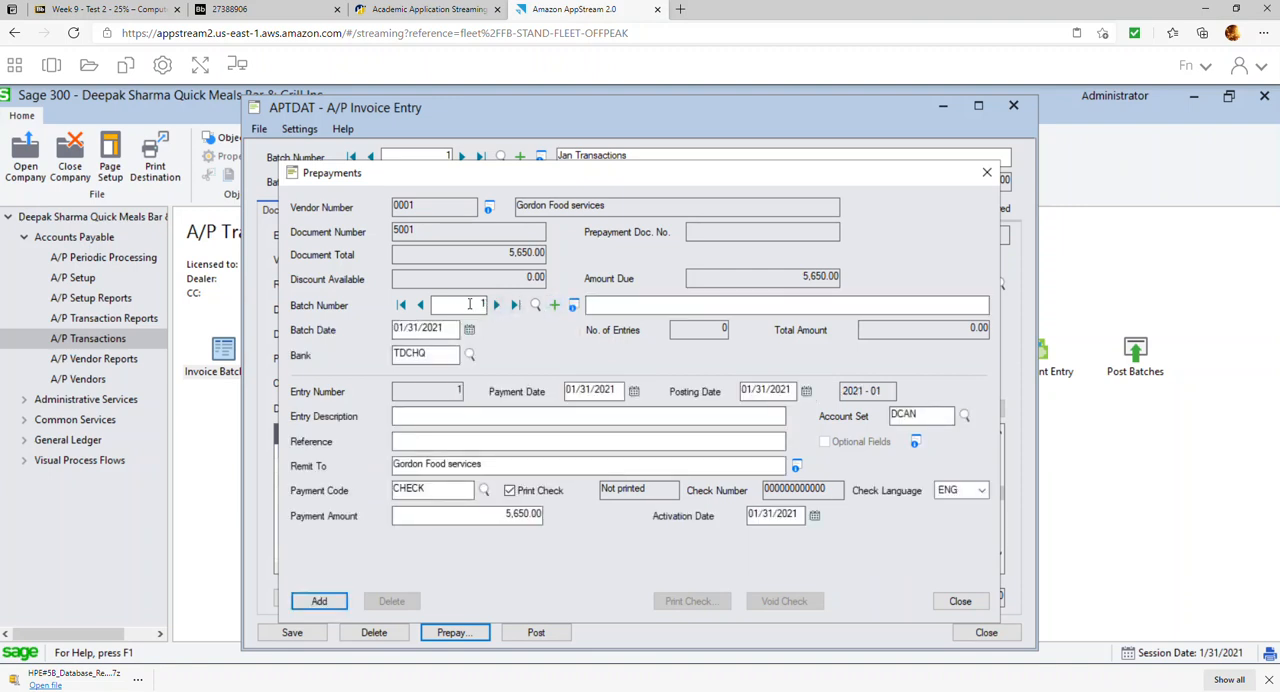
click(603, 304)
text(-payment GFS)
key(Tab)
click(470, 330)
click(490, 426)
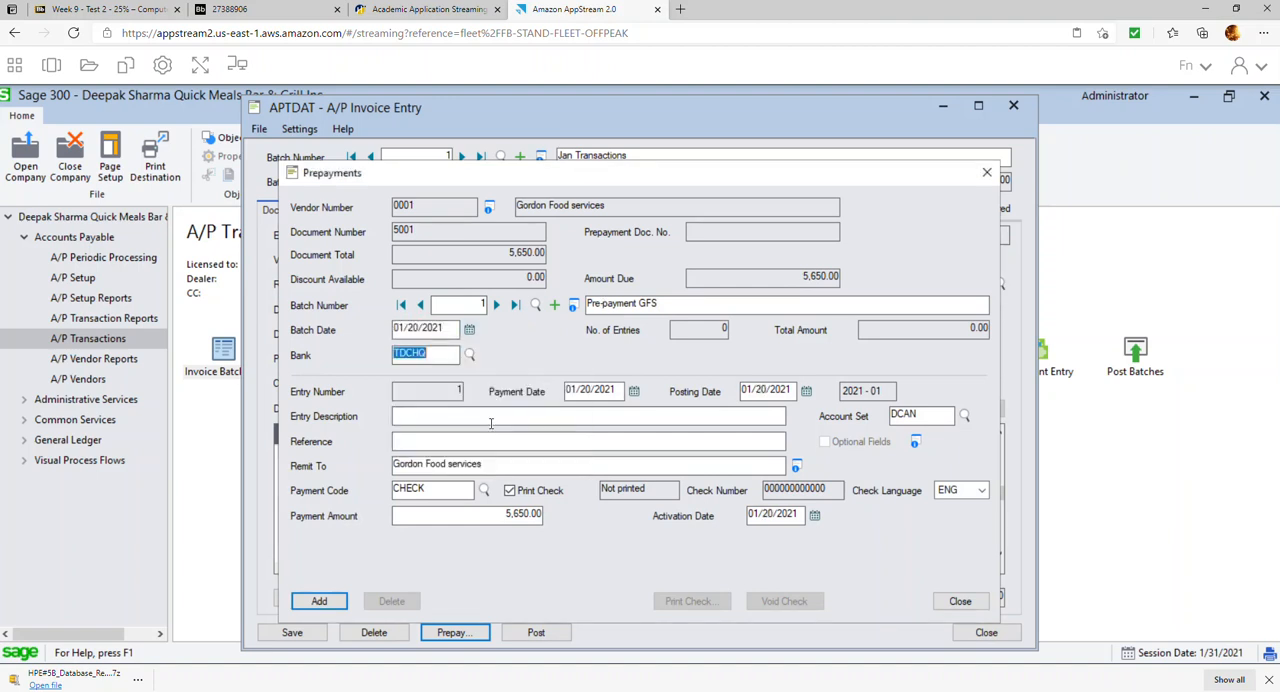
Enter "Pre-payment Inv#5001" as the prepayment's entry description, leaving the reference blank
click(552, 417)
text(Pre-pay,e)
text(ent)
key(BackSpace)
key(BackSpace)
text(ment Inv)
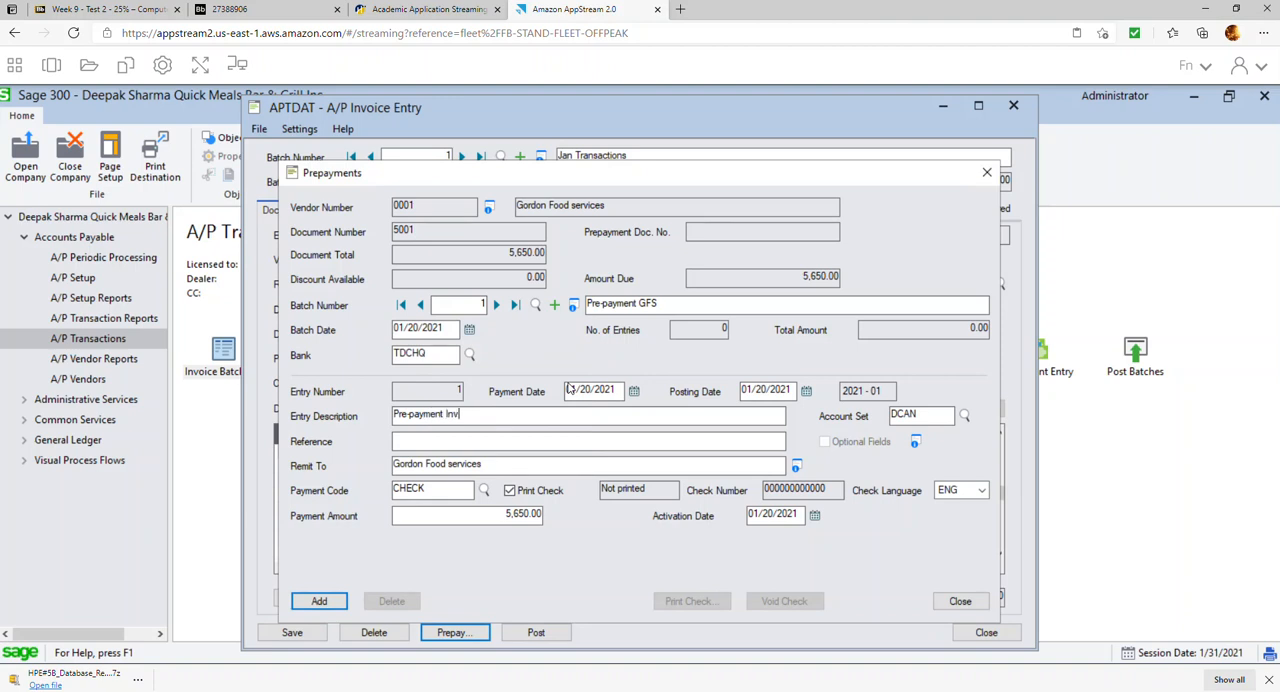
text(#5001)
key(Tab)
key(Tab)
key(Tab)
key(Tab)
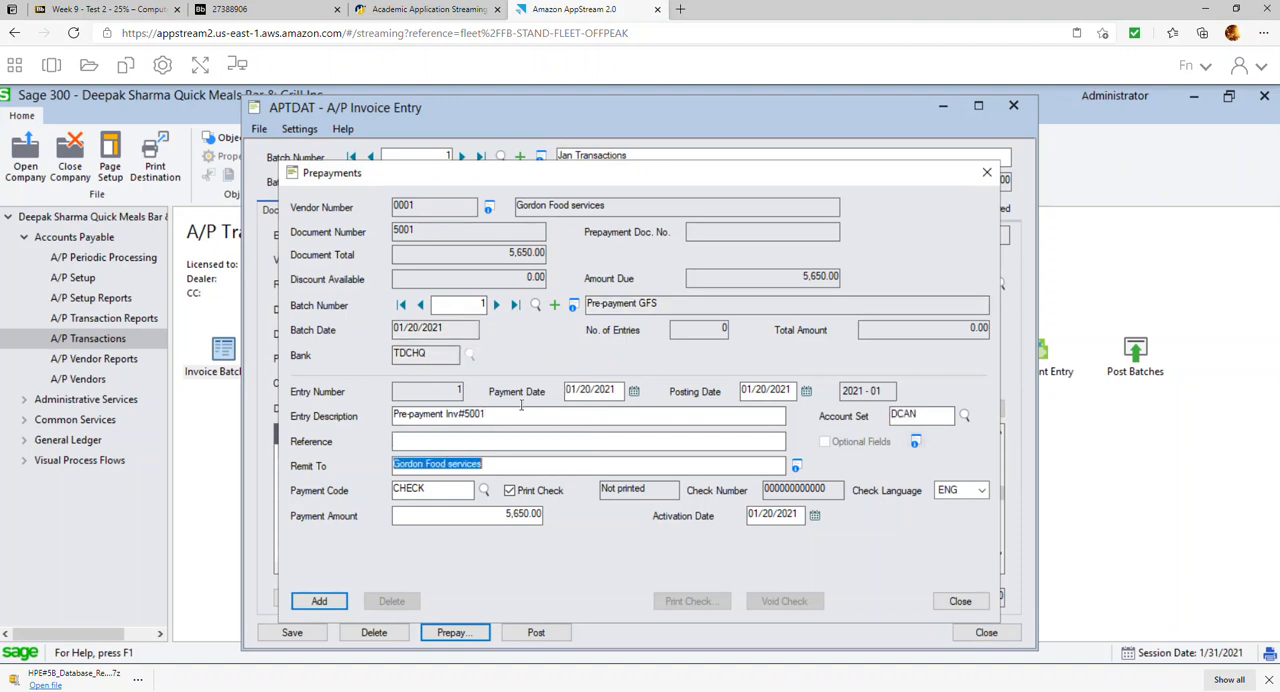
Turn off check printing, add the prepayment with check number 1001 and a payment amount of 1,500.00, and return to the invoice
click(510, 491)
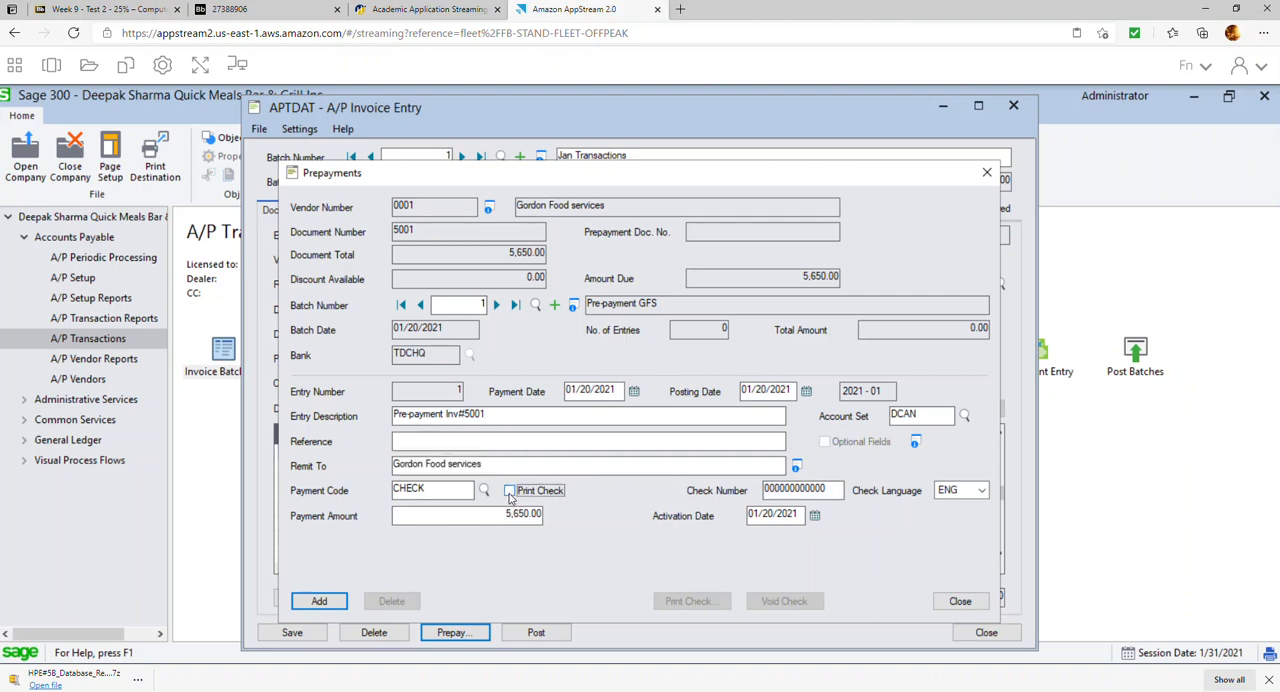
key(Tab)
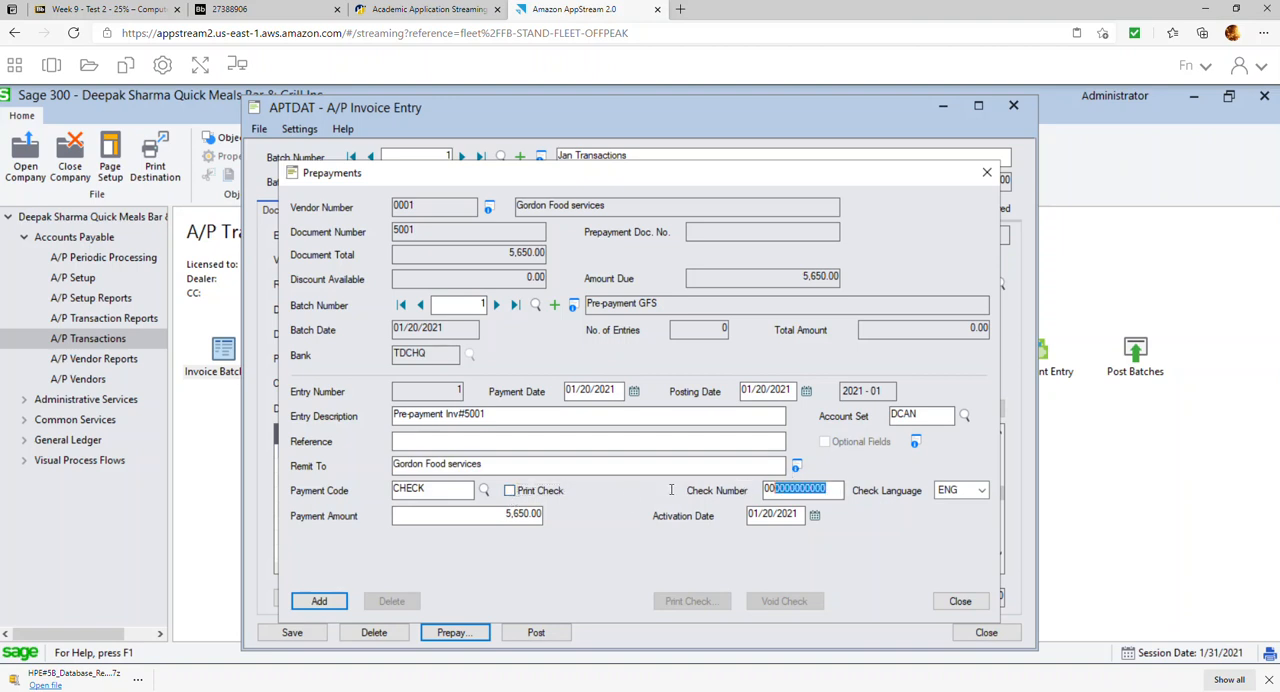
text(1001)
key(Tab)
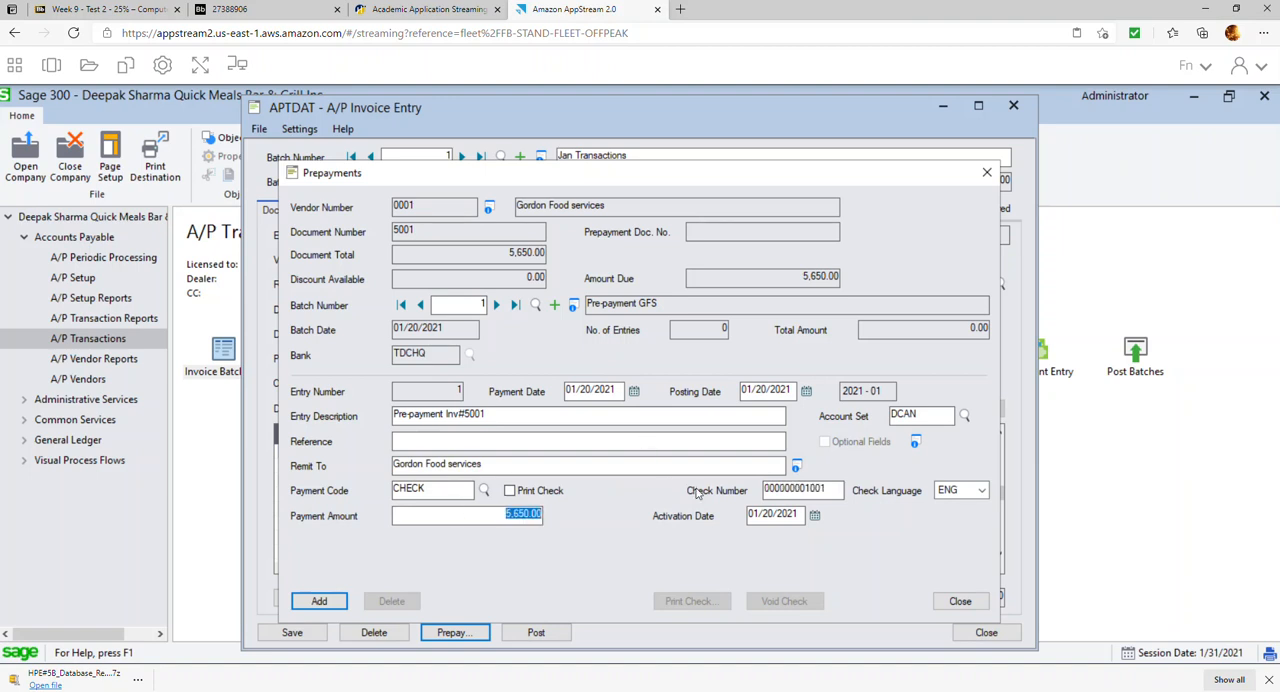
text(1500)
click(319, 601)
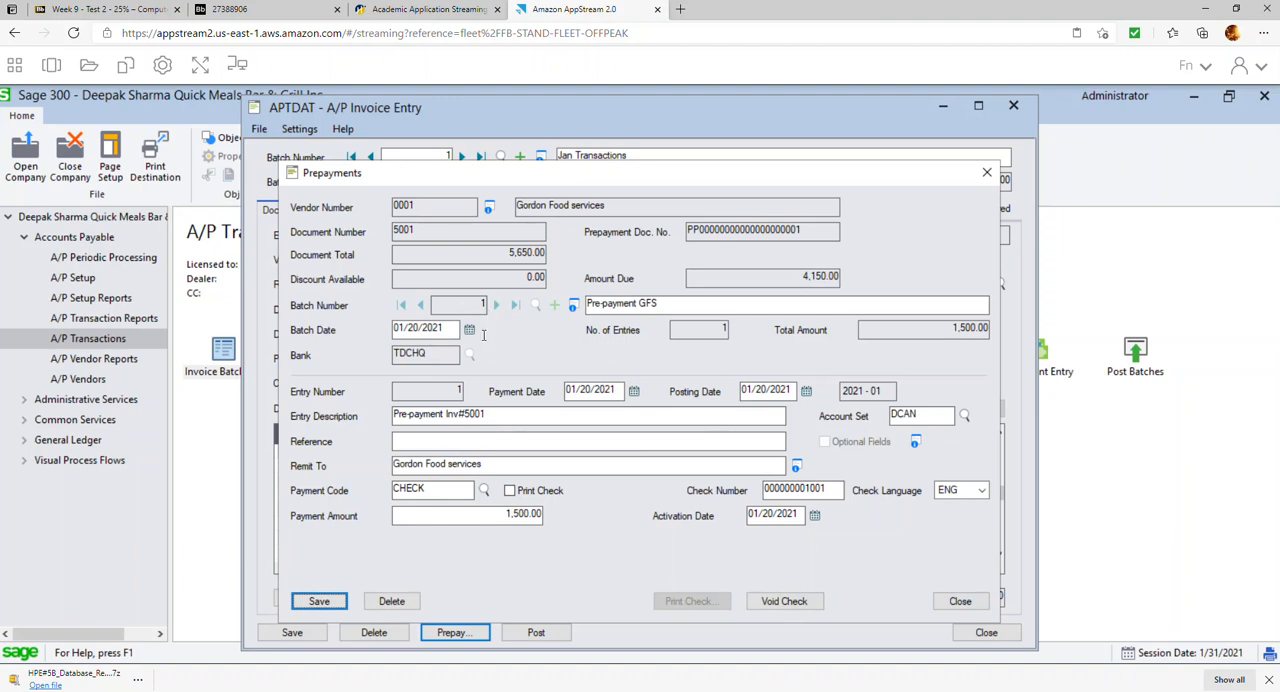
click(960, 601)
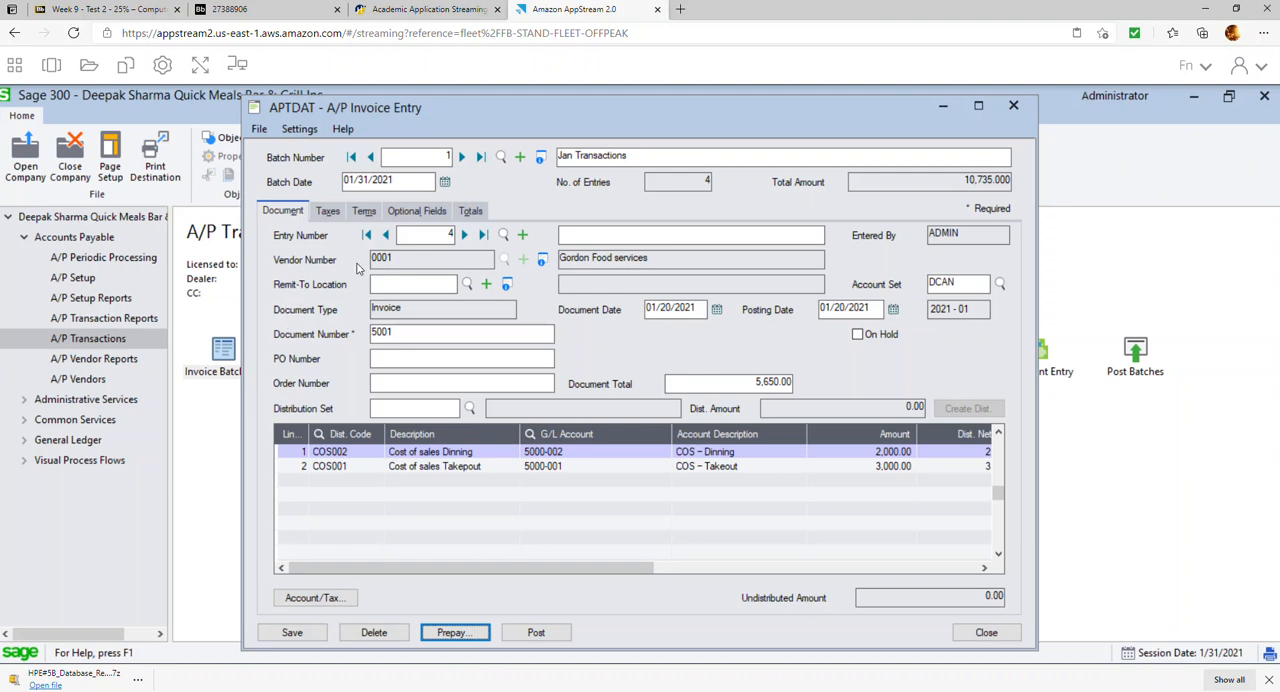
Start a new invoice entry for vendor 0002, Costco Business Centre, with document date 01/30/2021
click(523, 239)
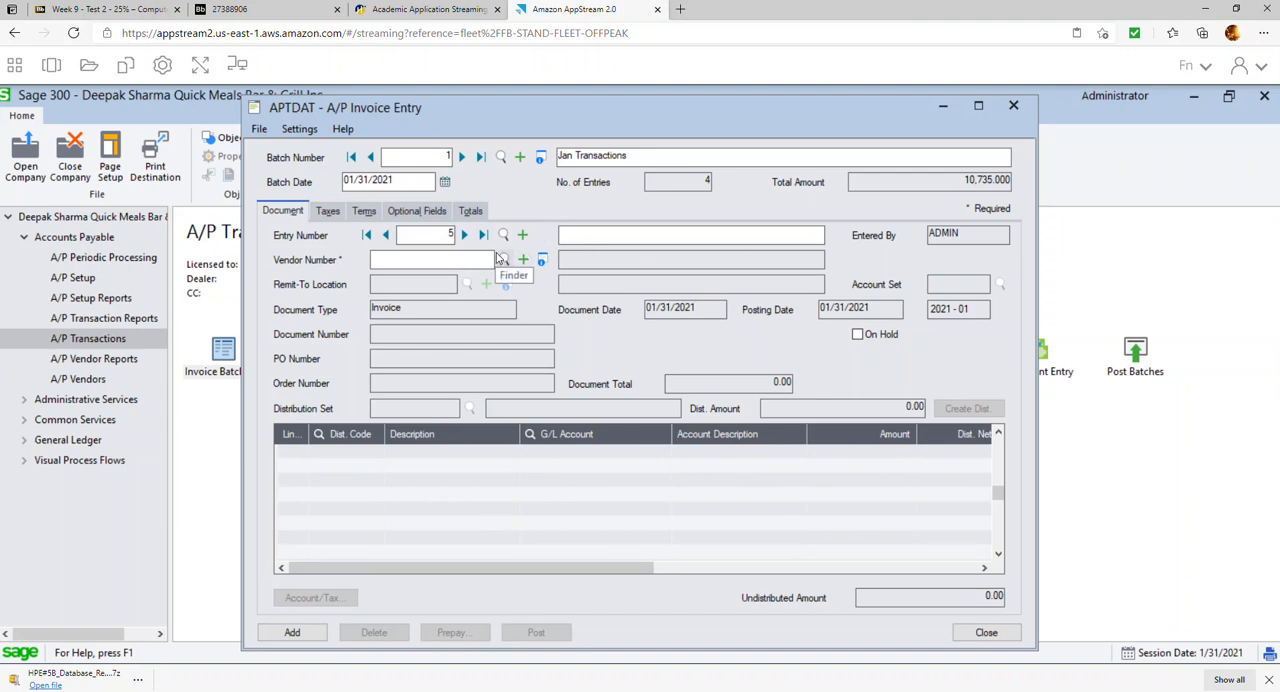
click(505, 260)
double_click(208, 343)
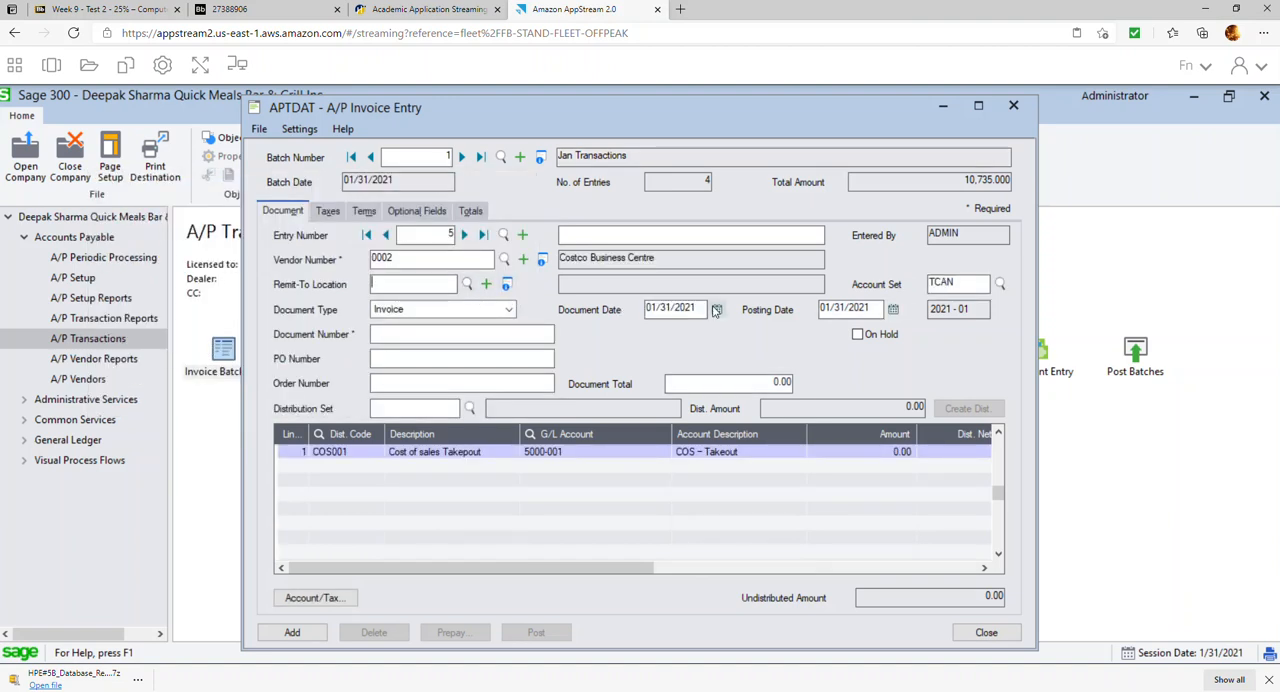
click(716, 310)
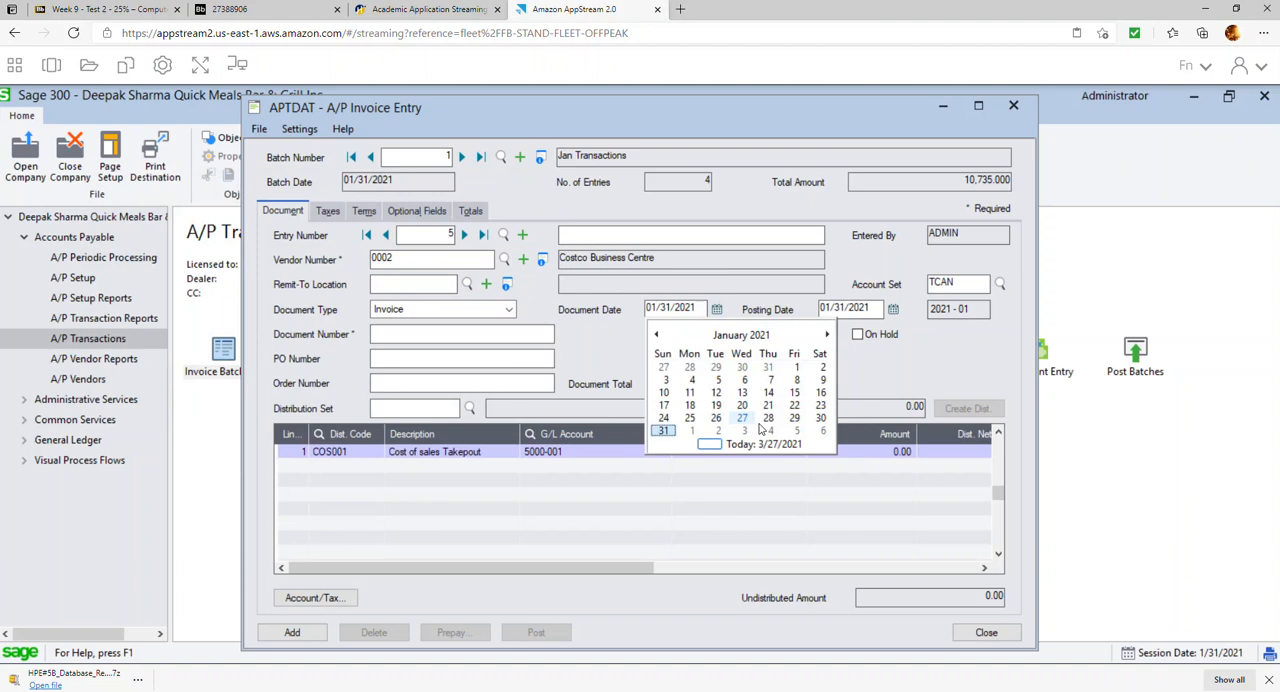
click(820, 418)
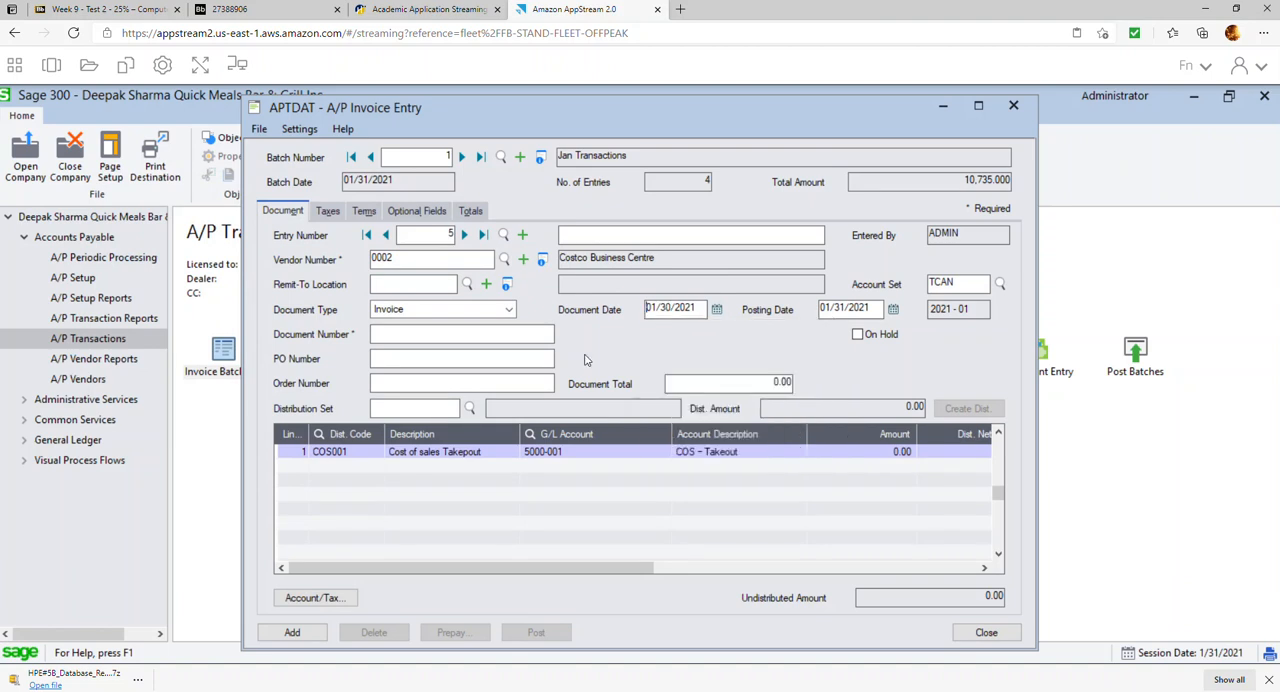
Enter document number 124578 and a document total of 2,260.00 on the Costco Business Centre invoice
click(527, 331)
drag(768, 382, 884, 381)
text(2260)
Clear the distribution code on the Costco invoice's detail line
click(378, 456)
key(Delete)
key(Tab)
key(Tab)
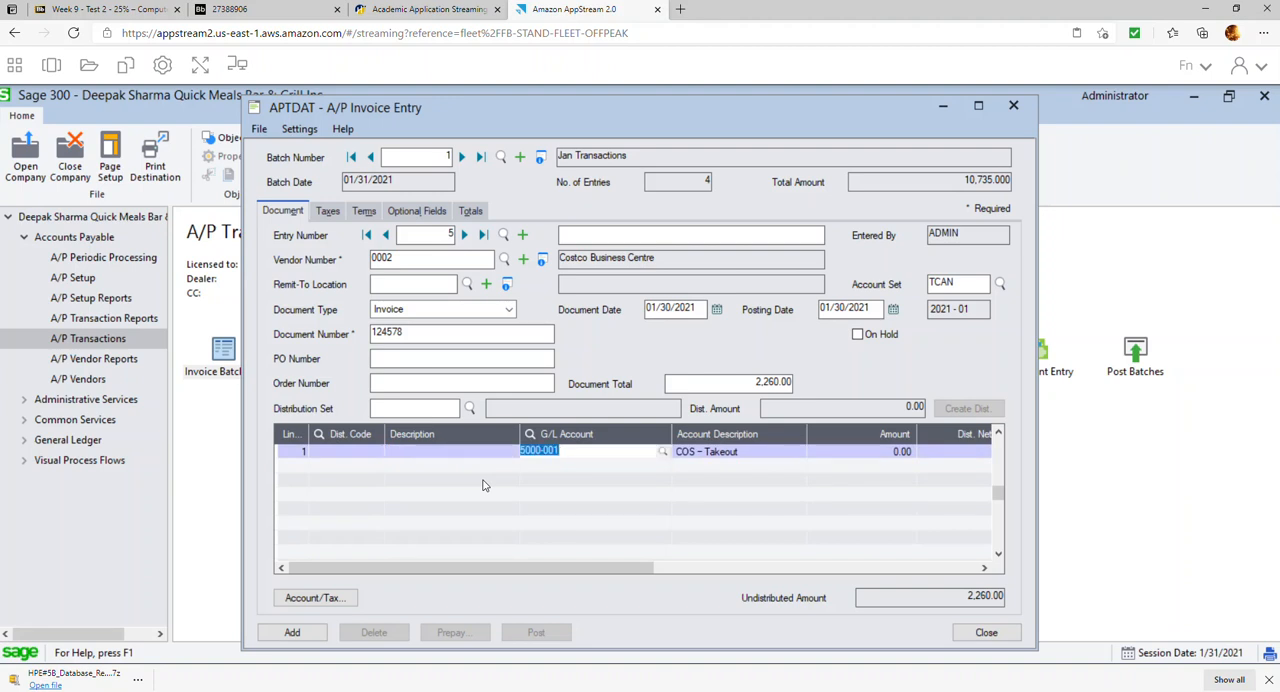
Assign G/L account 1600, Furniture and Fixture, to the Costco invoice's detail line and set its amount to 2,000.00
click(662, 451)
double_click(226, 356)
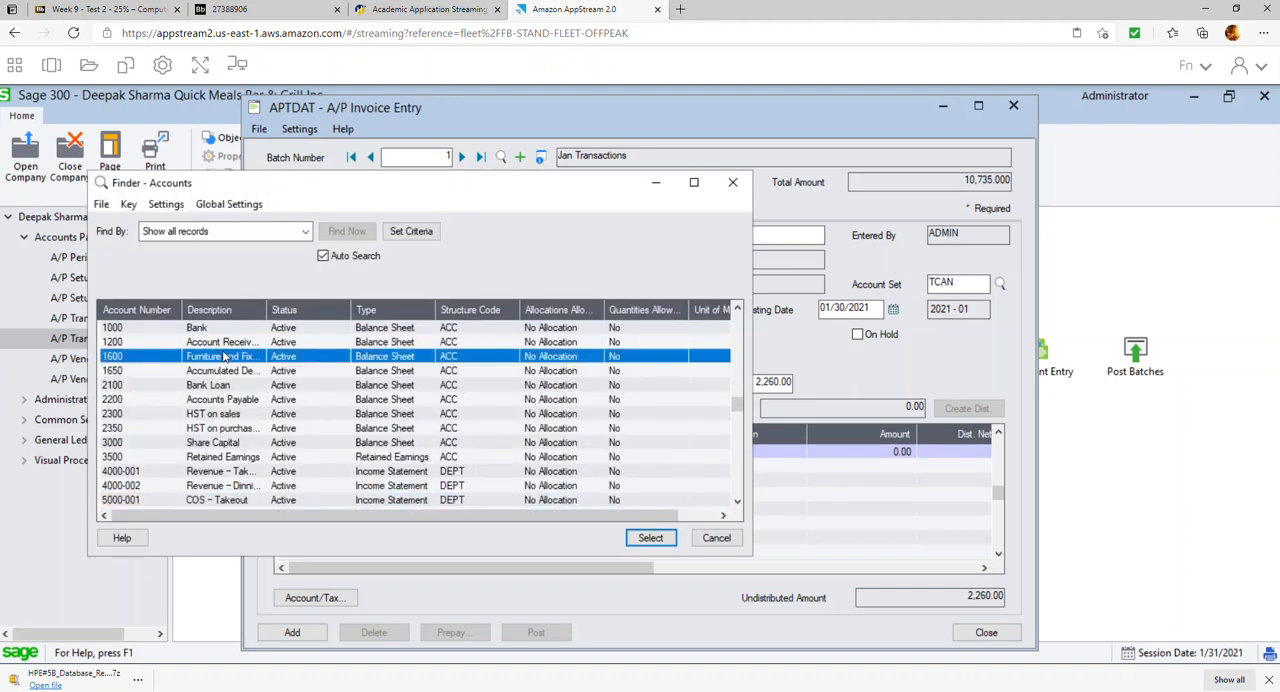
key(Tab)
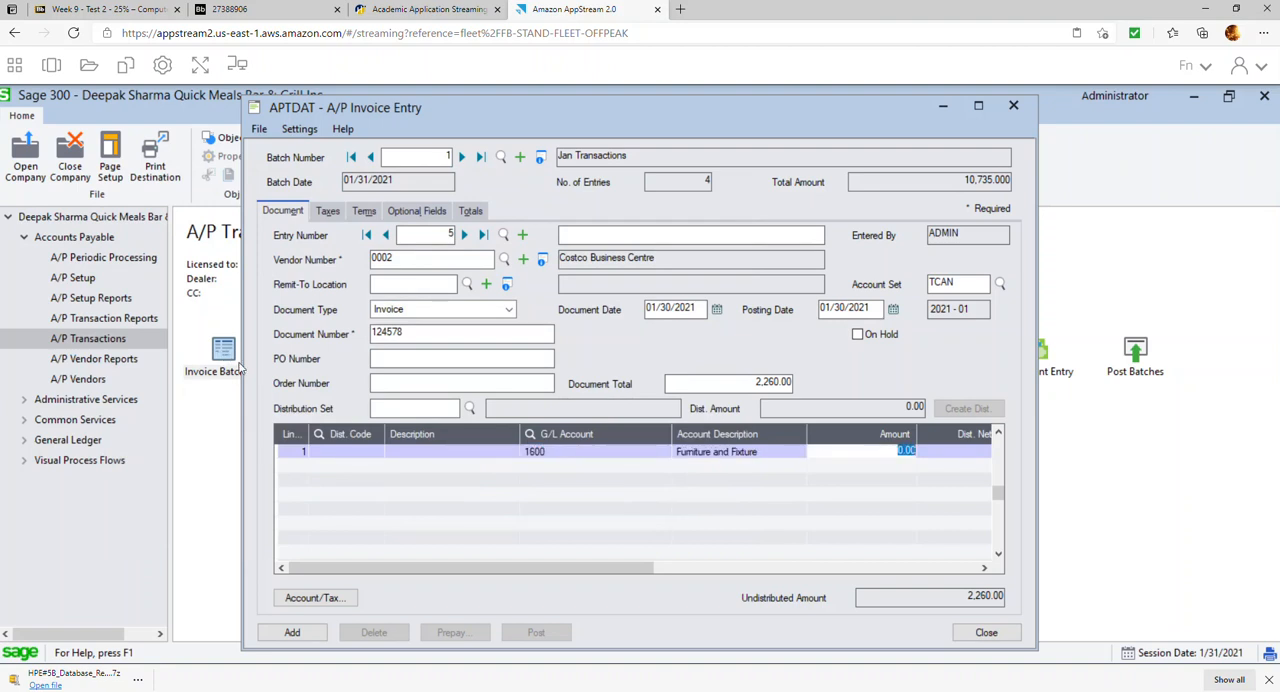
text(2000)
key(Tab)
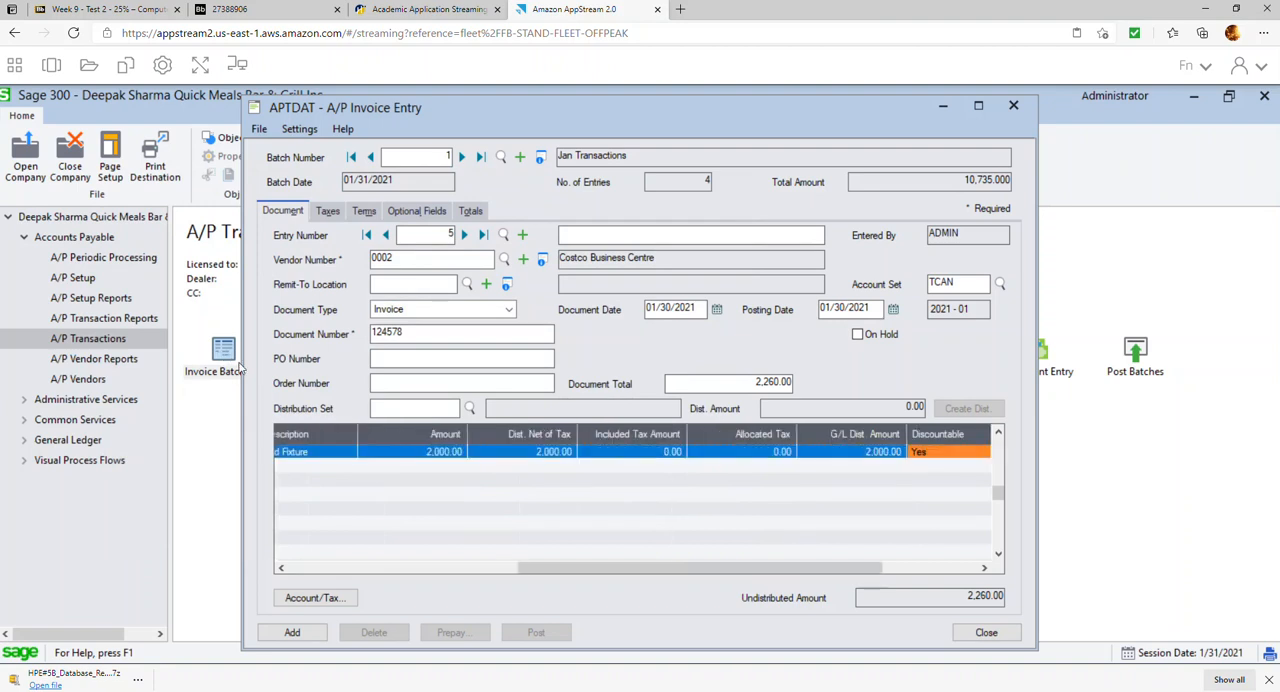
click(529, 479)
Set the Costco invoice's payment terms to N10, Net 10 days, and add the entry to the Jan Transactions batch
click(327, 211)
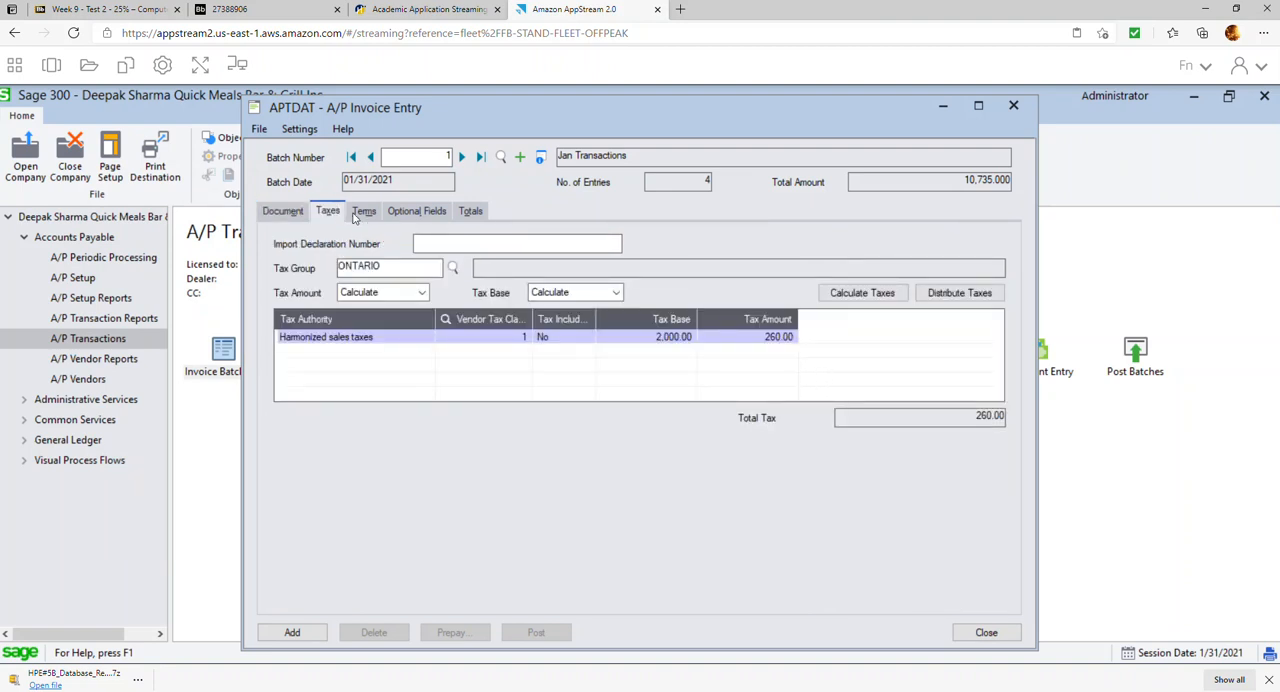
click(361, 213)
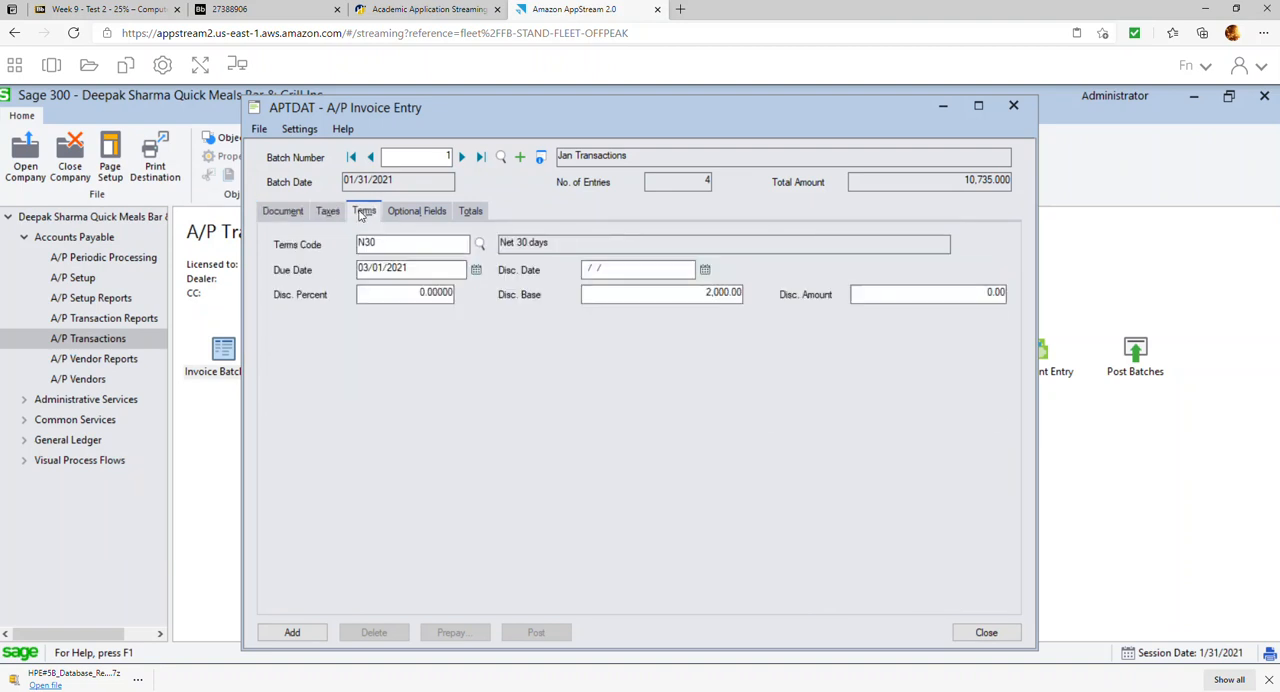
click(482, 246)
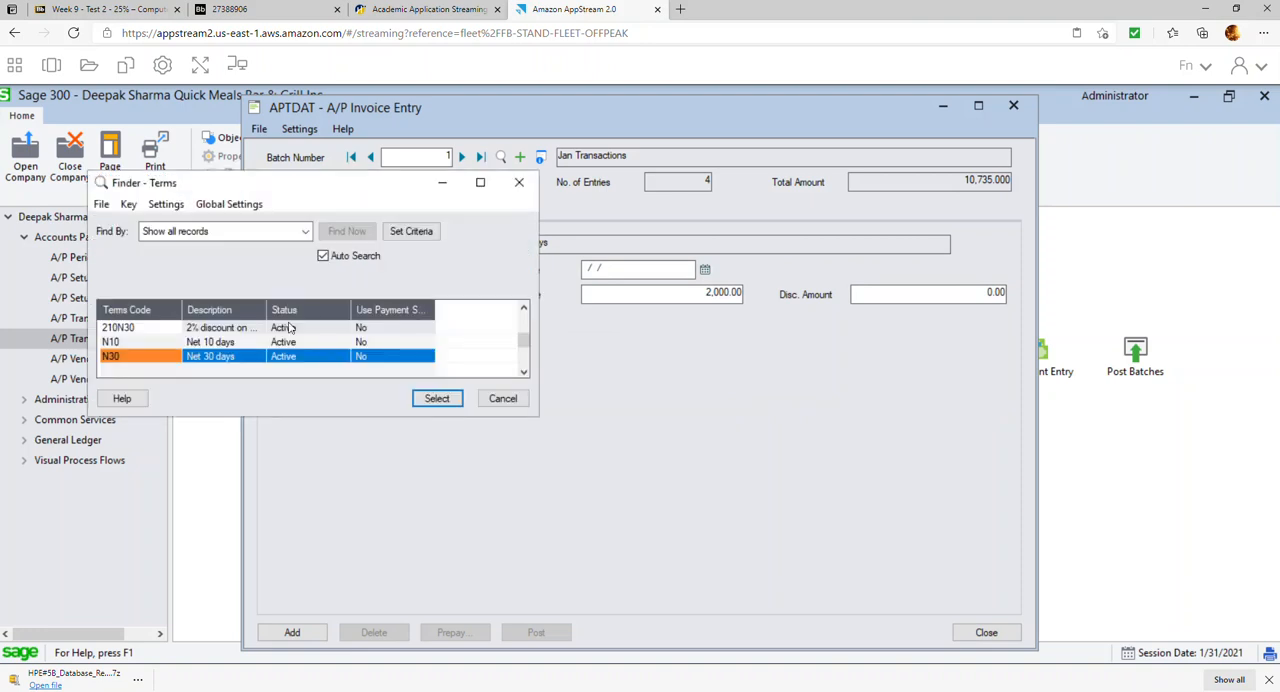
double_click(245, 342)
click(648, 266)
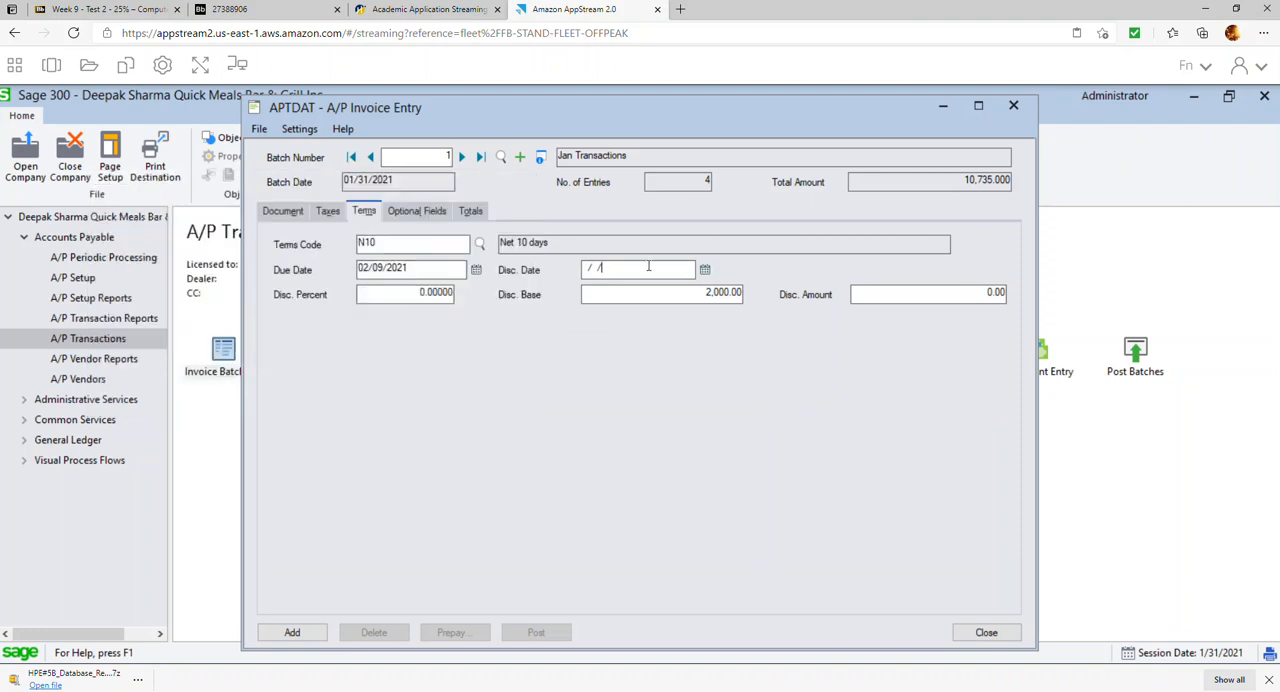
click(470, 211)
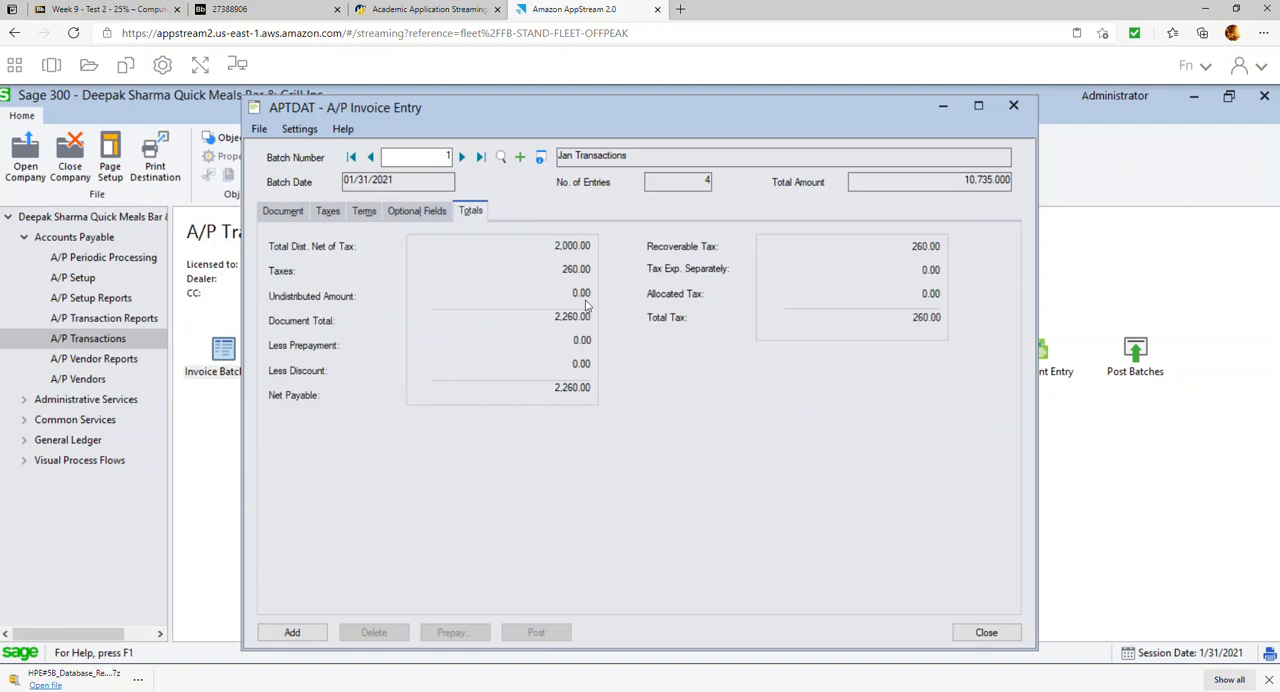
click(292, 633)
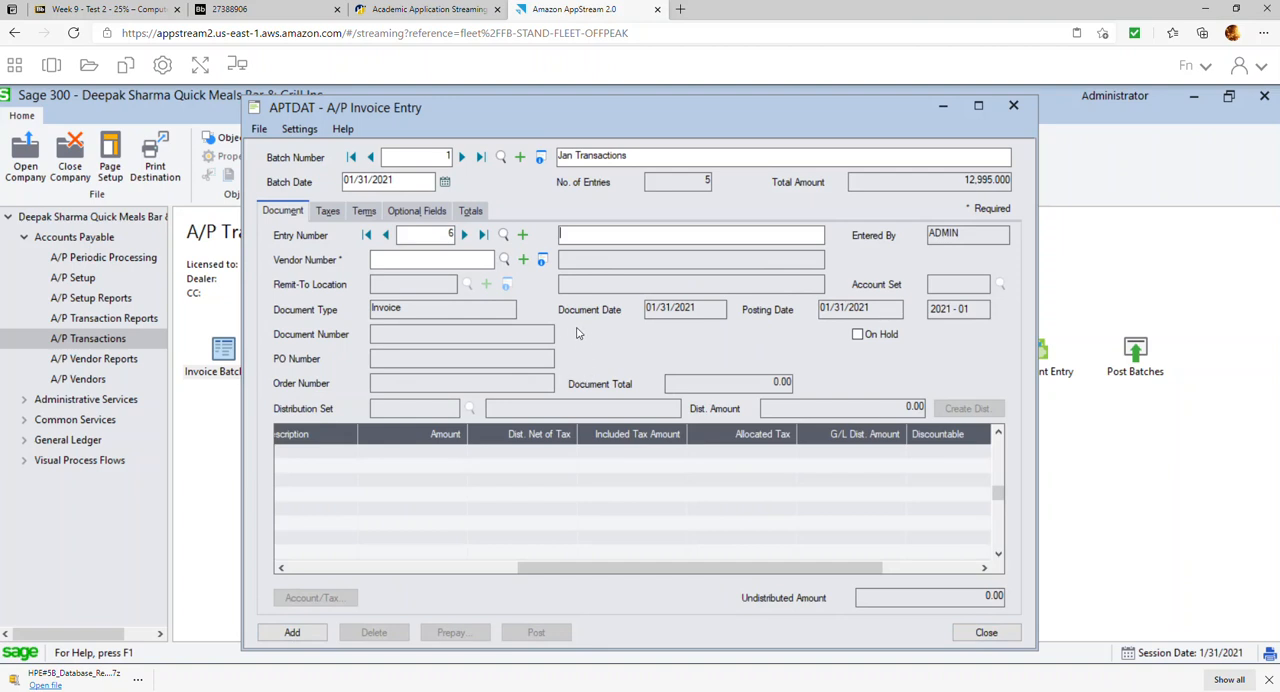
click(1014, 107)
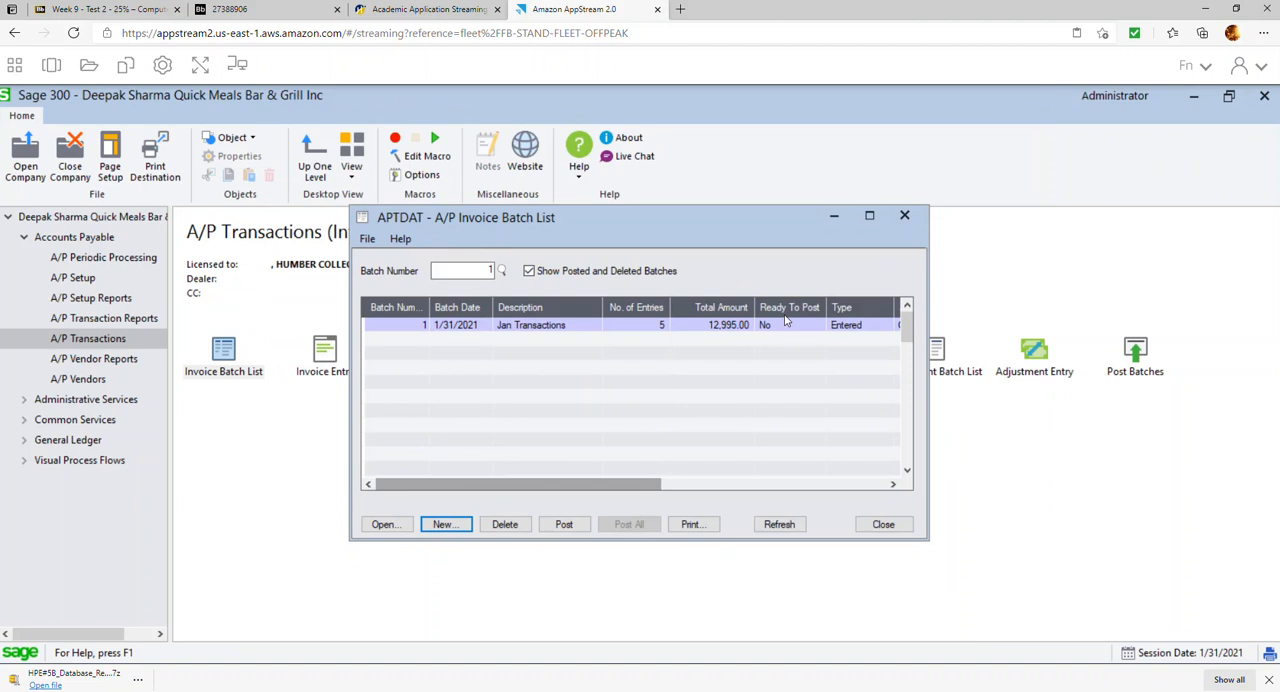
Mark the Jan Transactions invoice batch as ready to post and post it
double_click(778, 328)
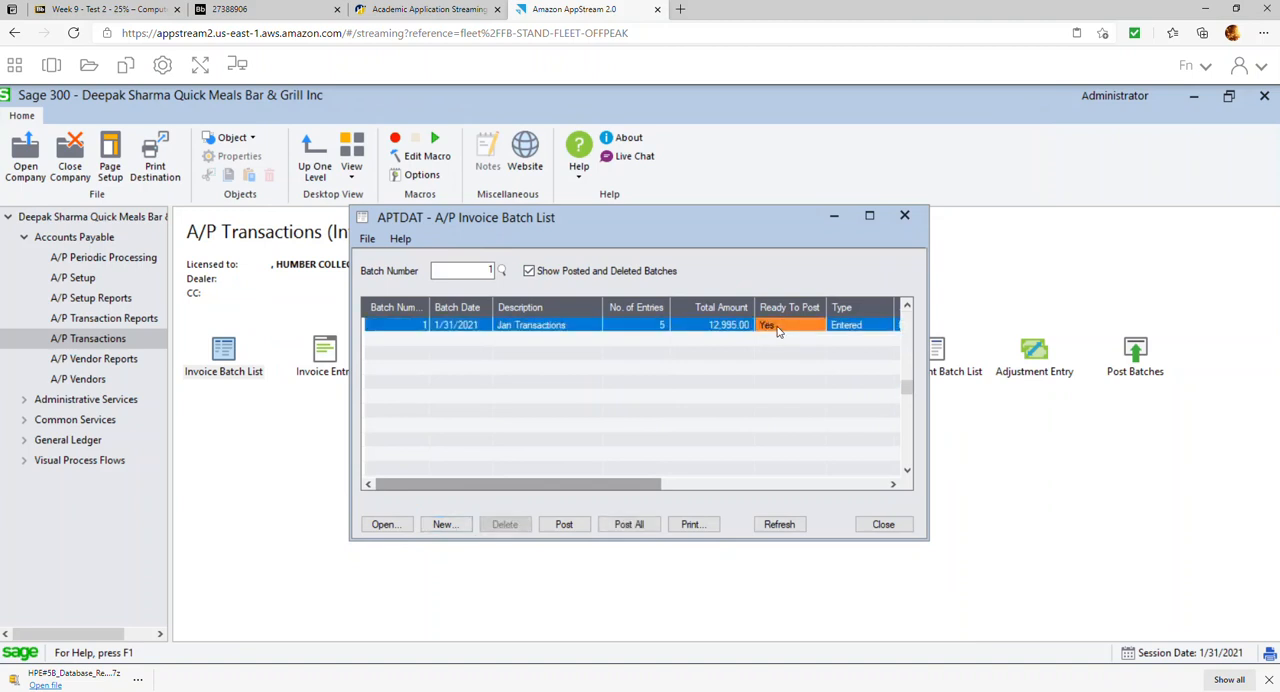
click(564, 524)
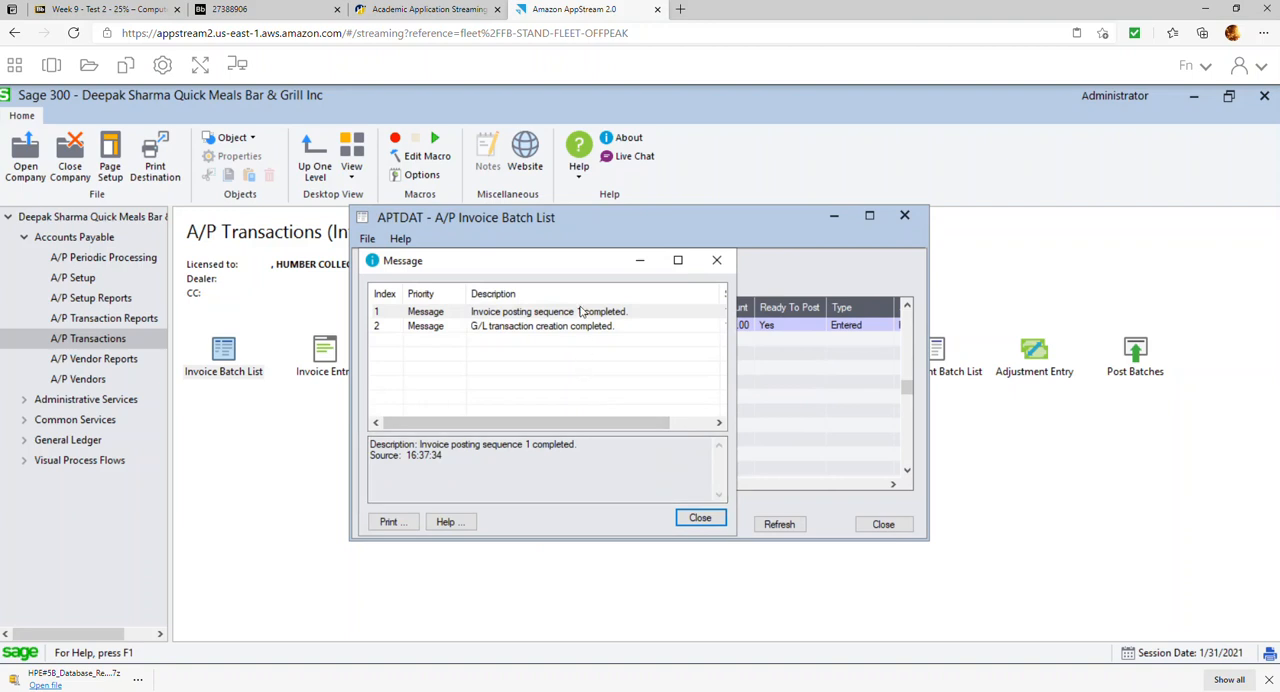
click(700, 518)
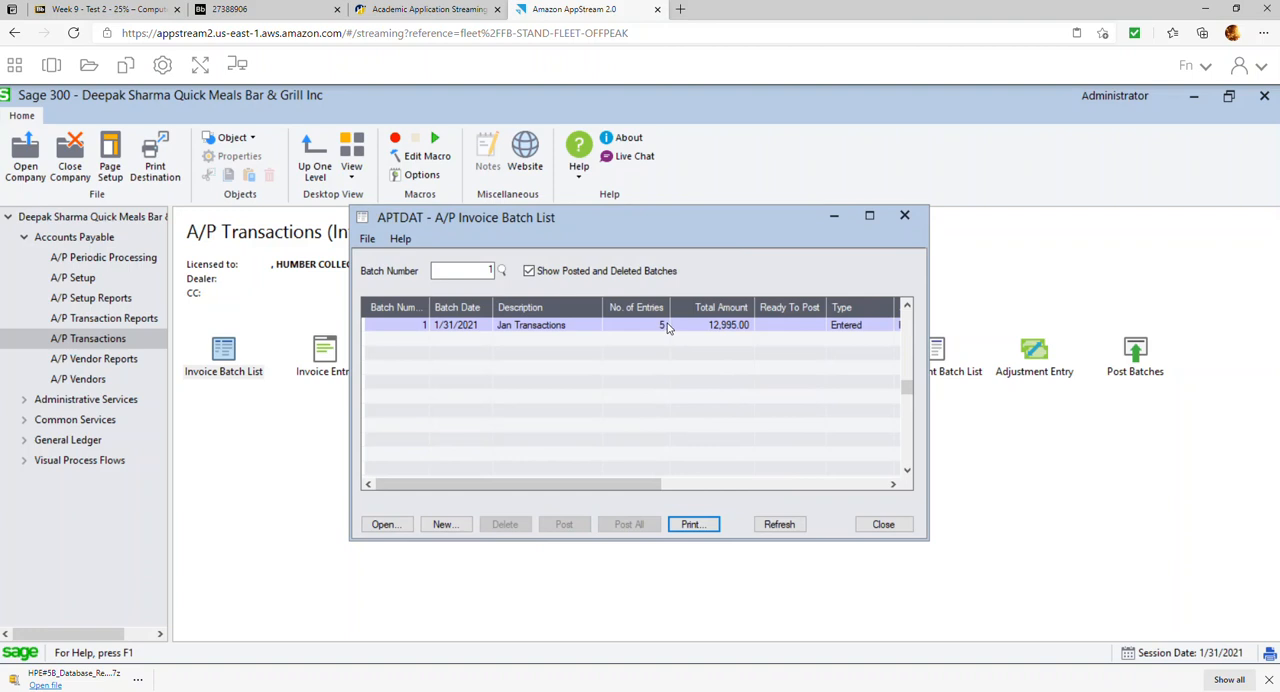
click(870, 524)
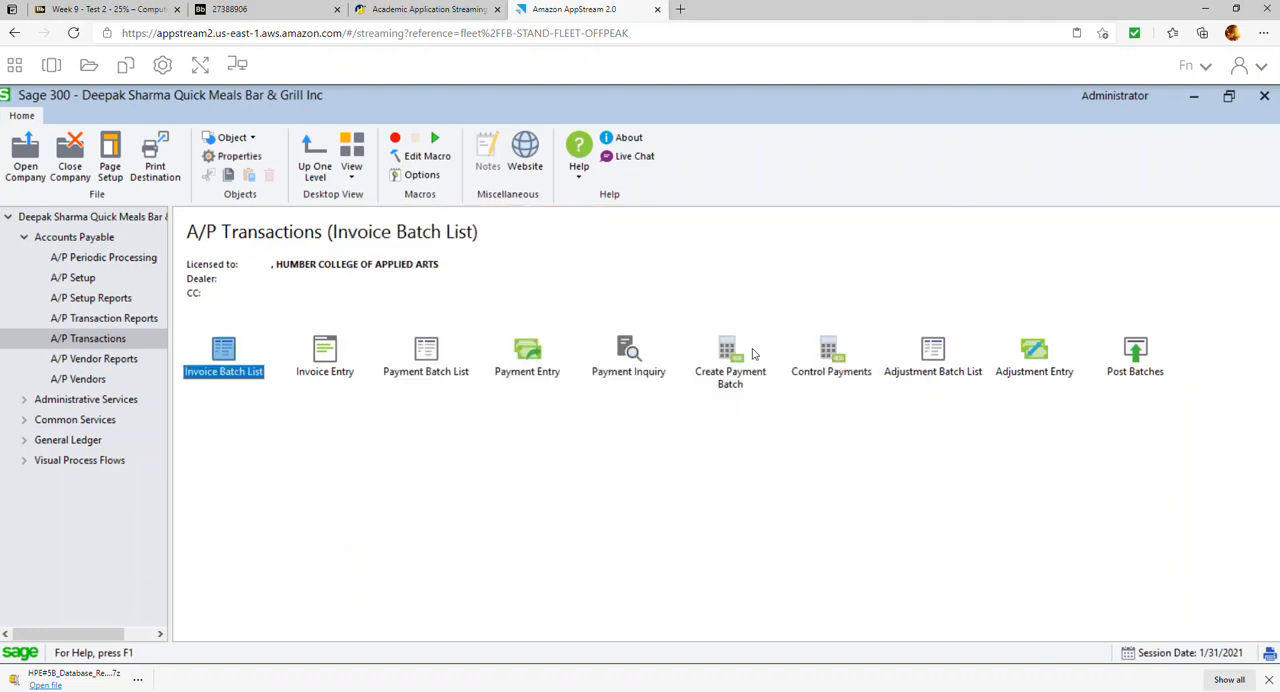
Mark the Pre-payment GFS batch in the A/P payment batch list as ready to post and post it
double_click(427, 347)
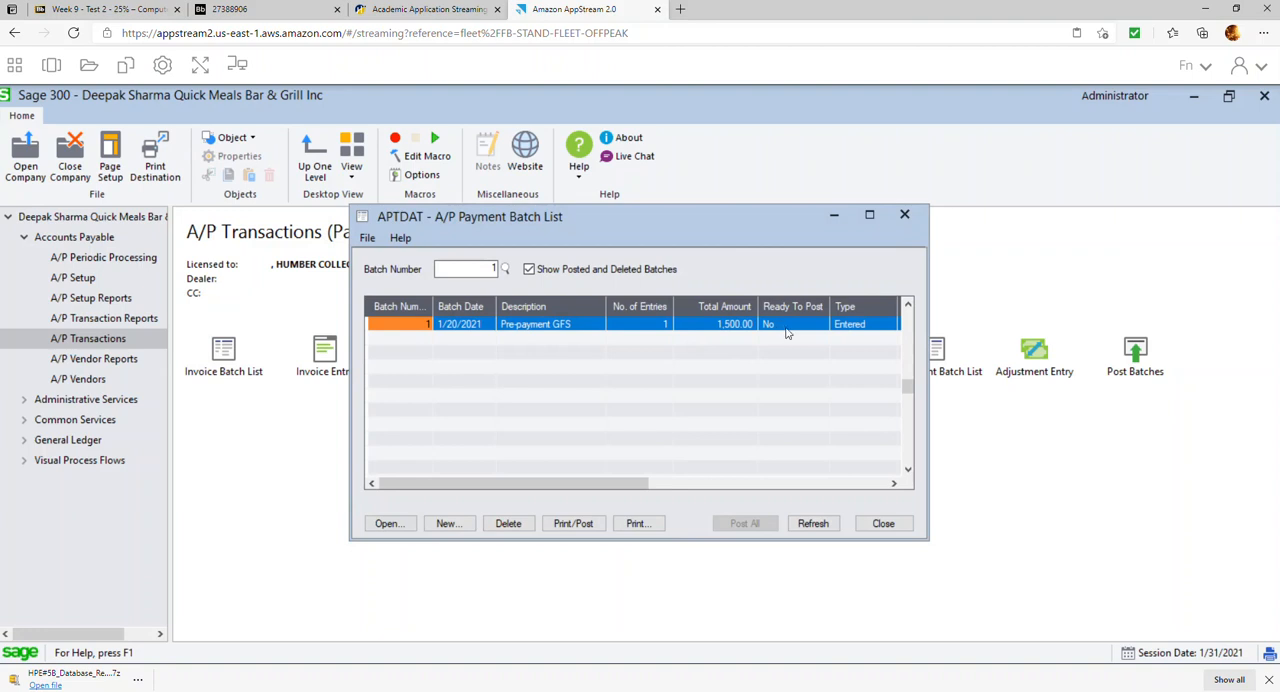
double_click(788, 322)
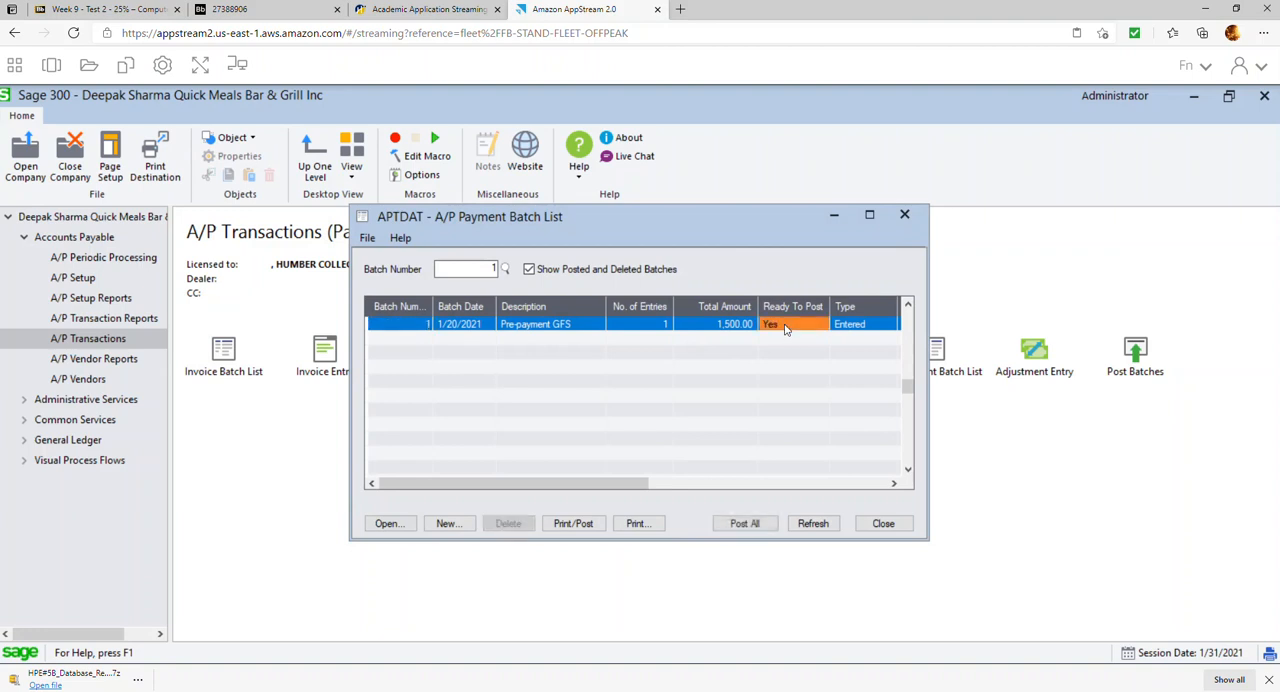
click(593, 530)
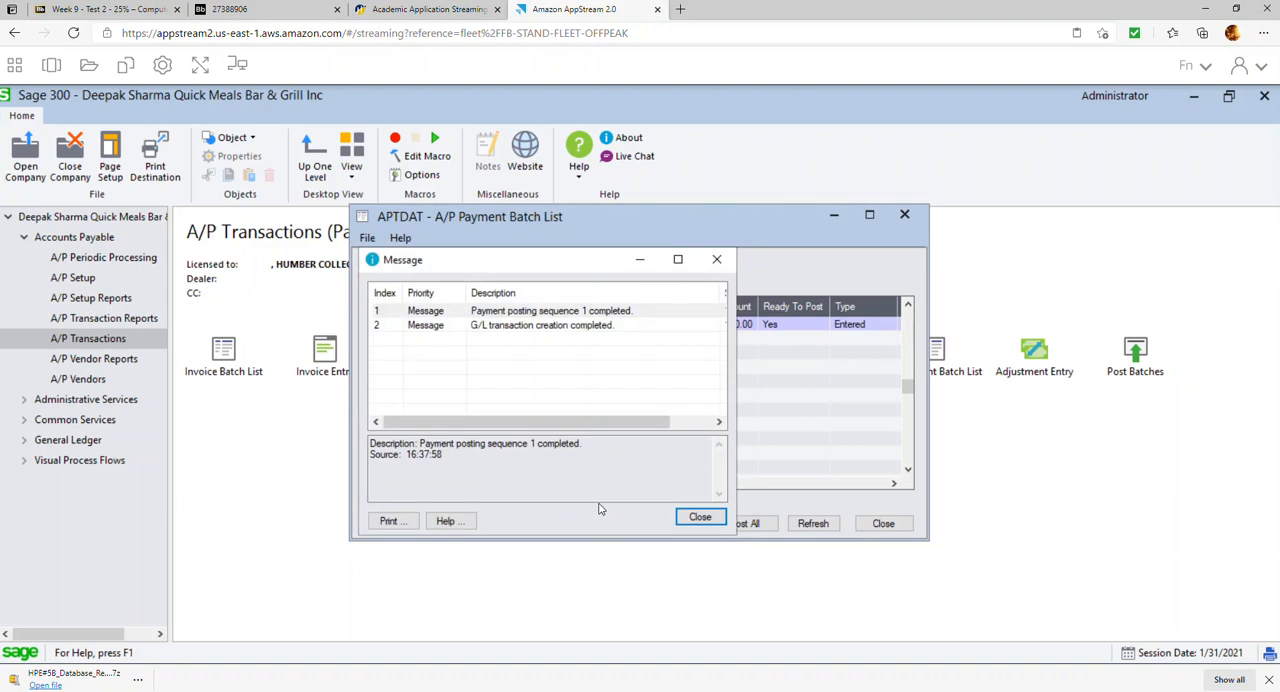
click(697, 518)
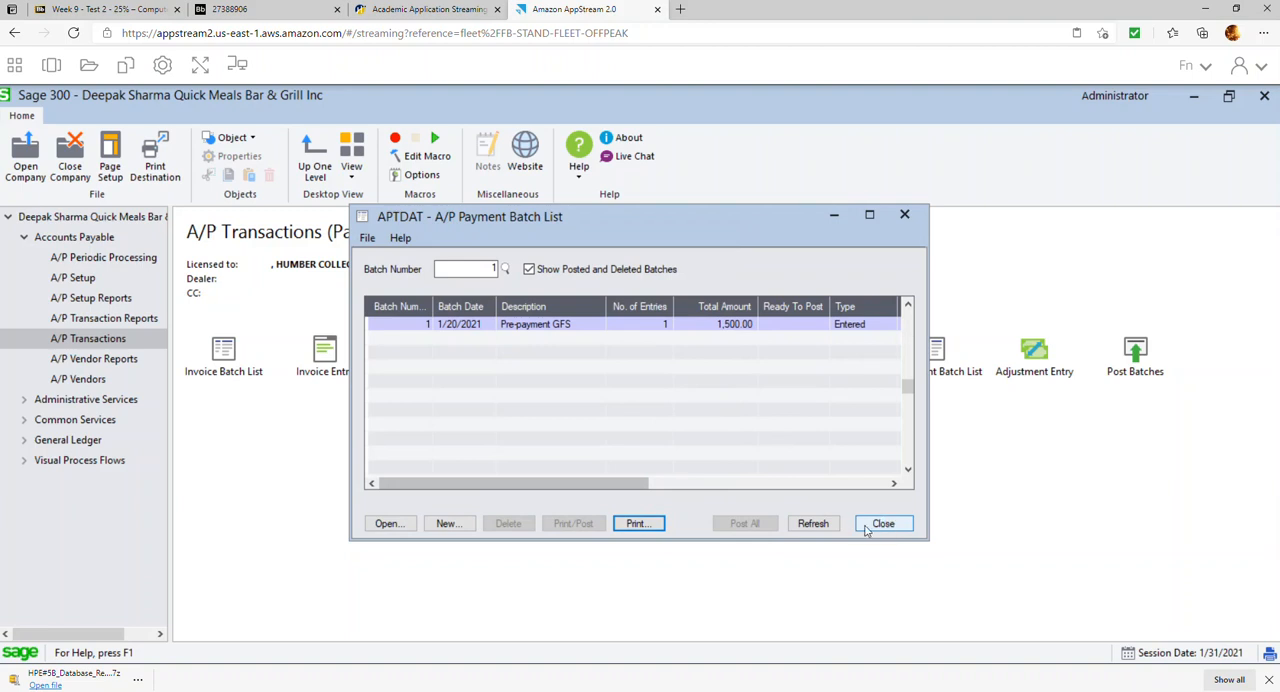
click(897, 522)
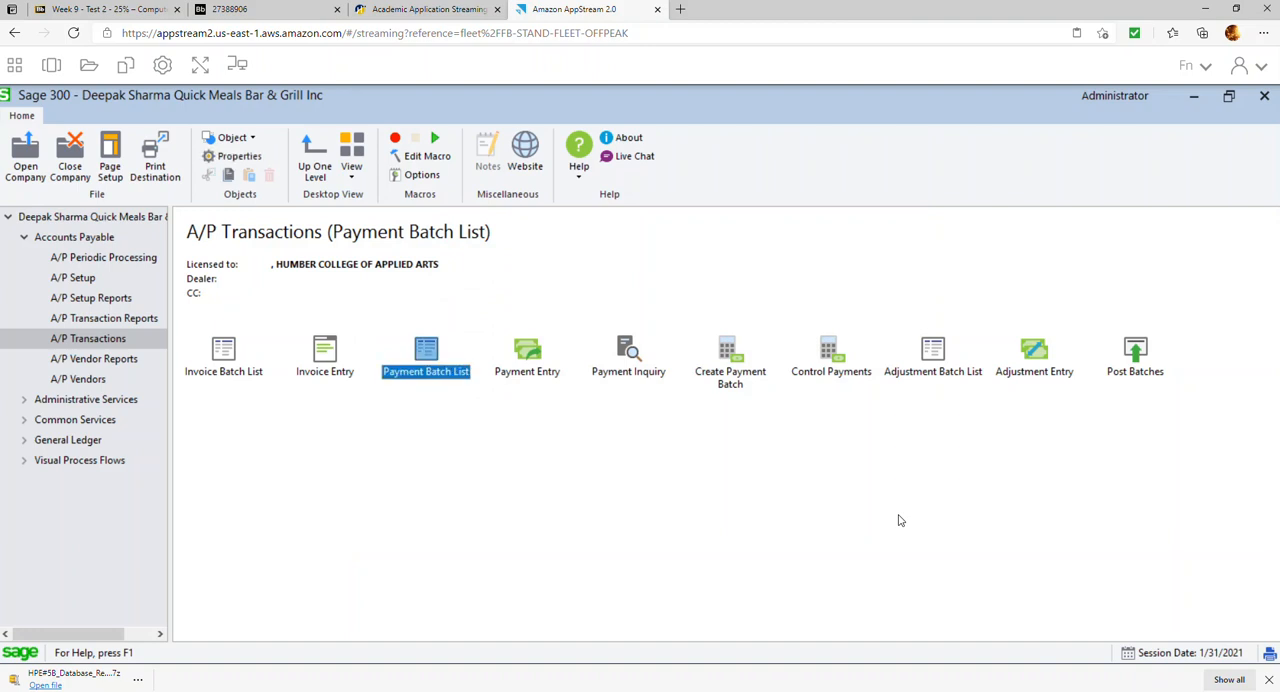
Create a new A/P invoice batch with the description Jan DR Notes
double_click(233, 371)
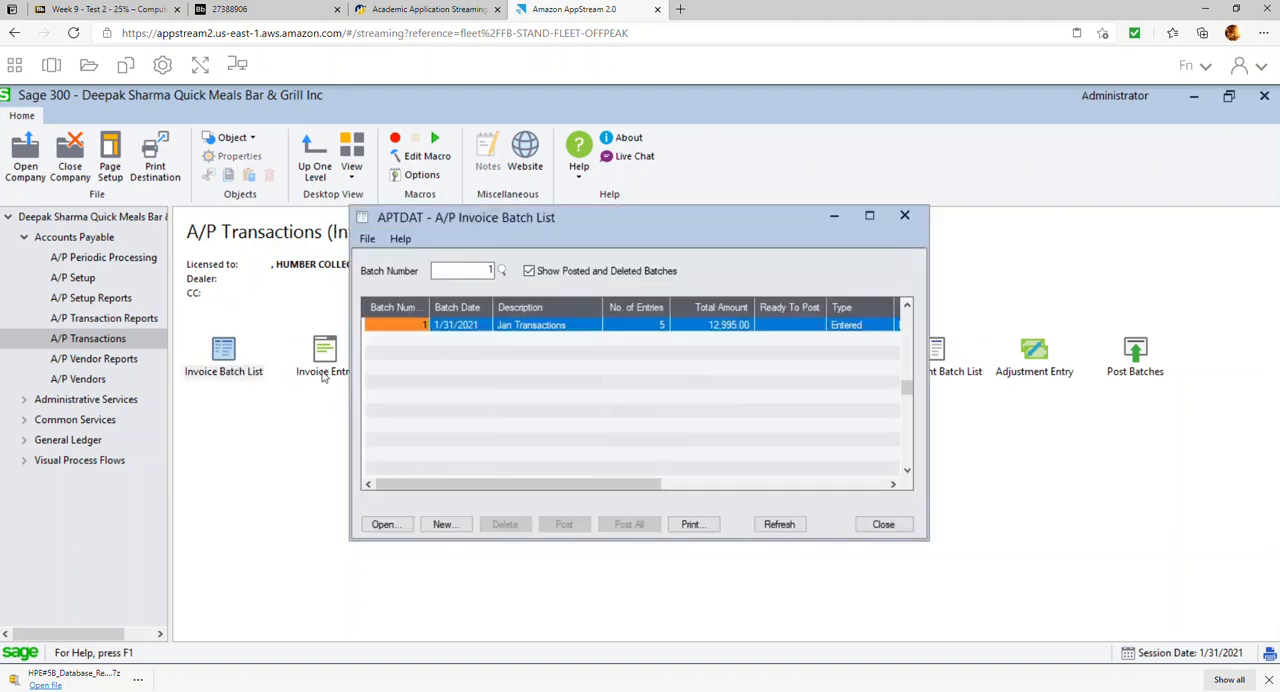
click(446, 524)
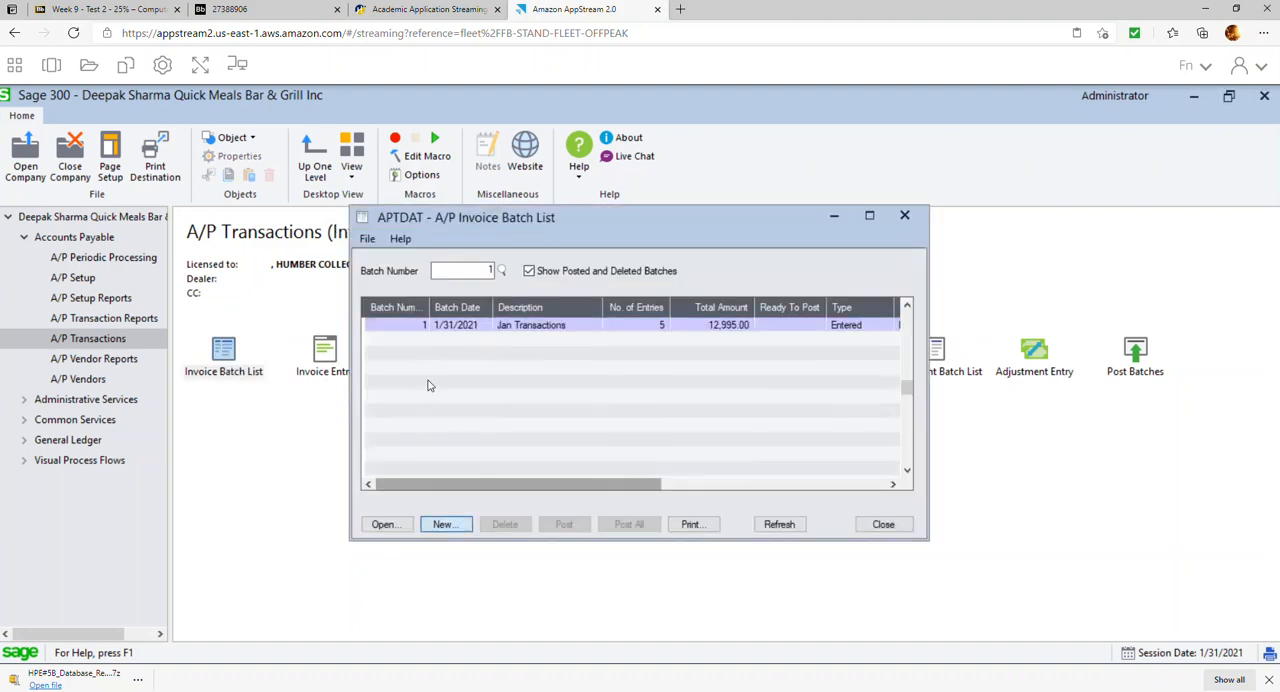
text(Jan )
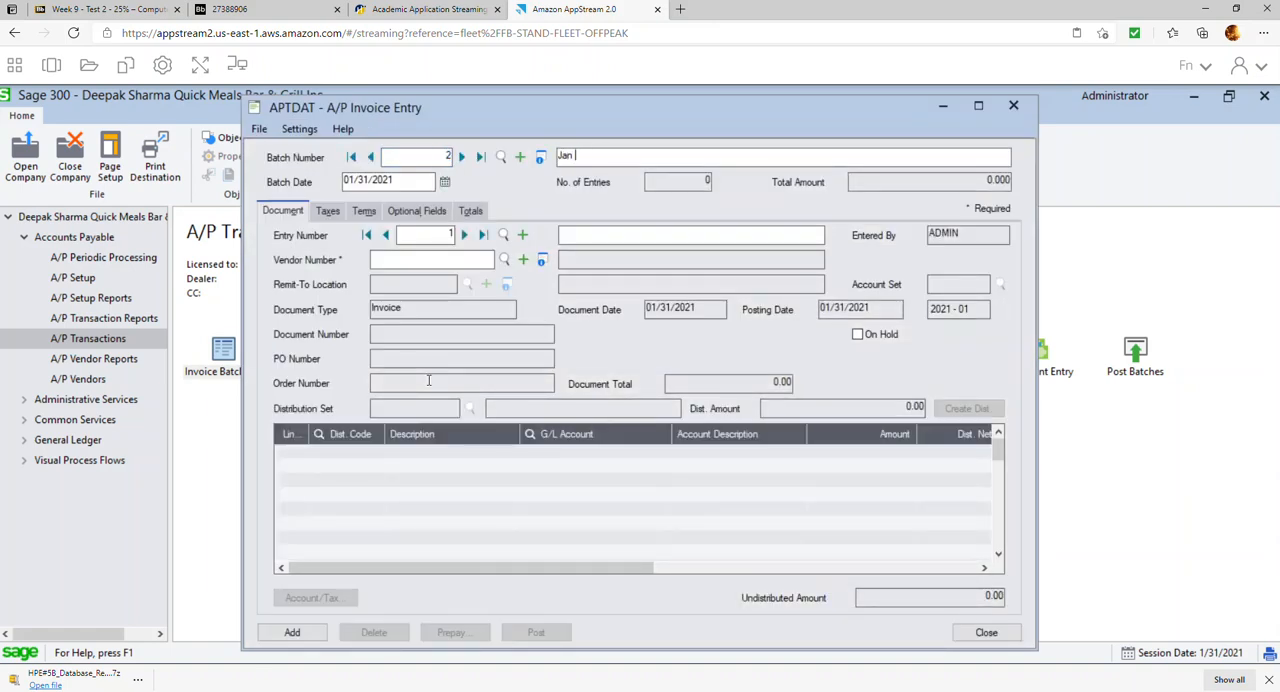
text(DR Notes)
key(Tab)
key(Tab)
Select vendor 0002, Costco Business Centre, for the batch's first entry and set the document date to 01/28/2021
click(505, 260)
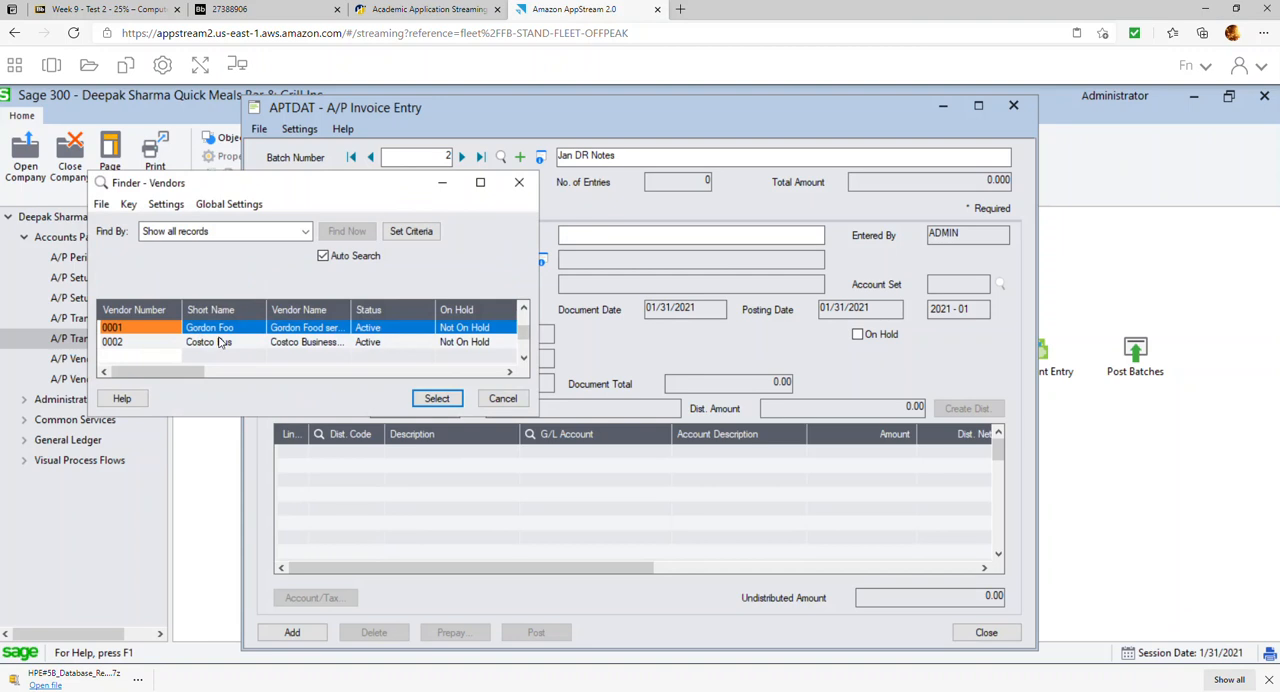
double_click(224, 342)
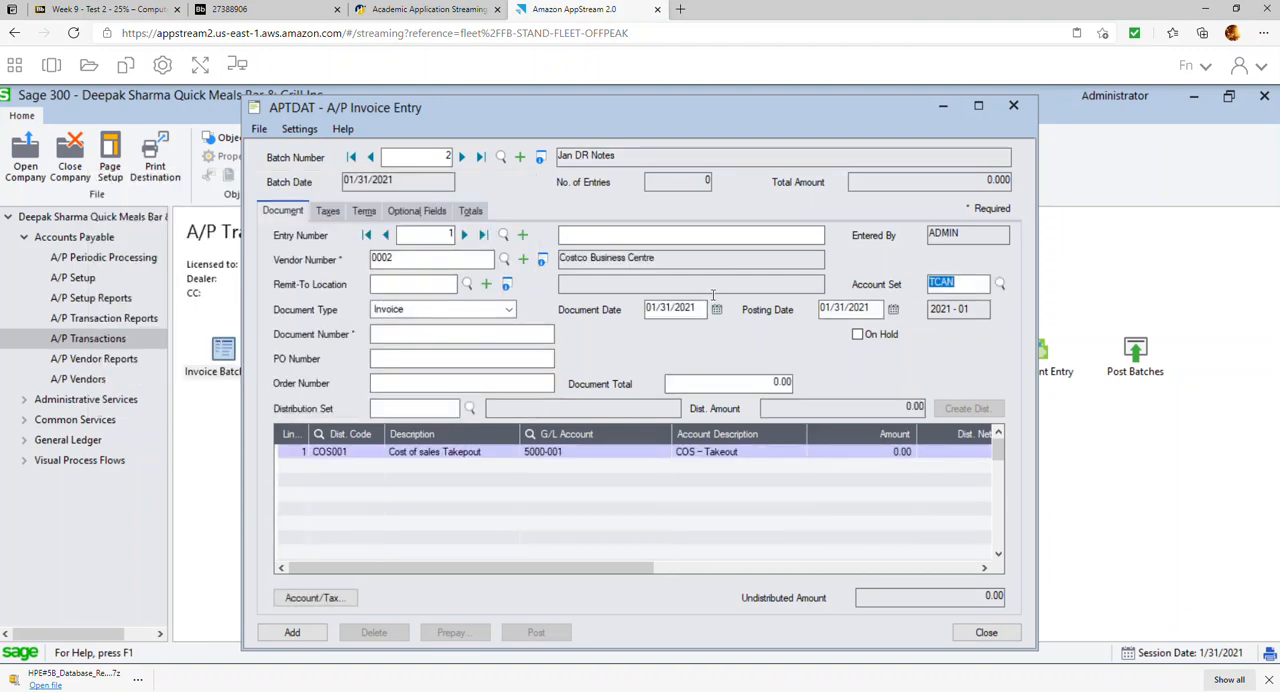
click(717, 311)
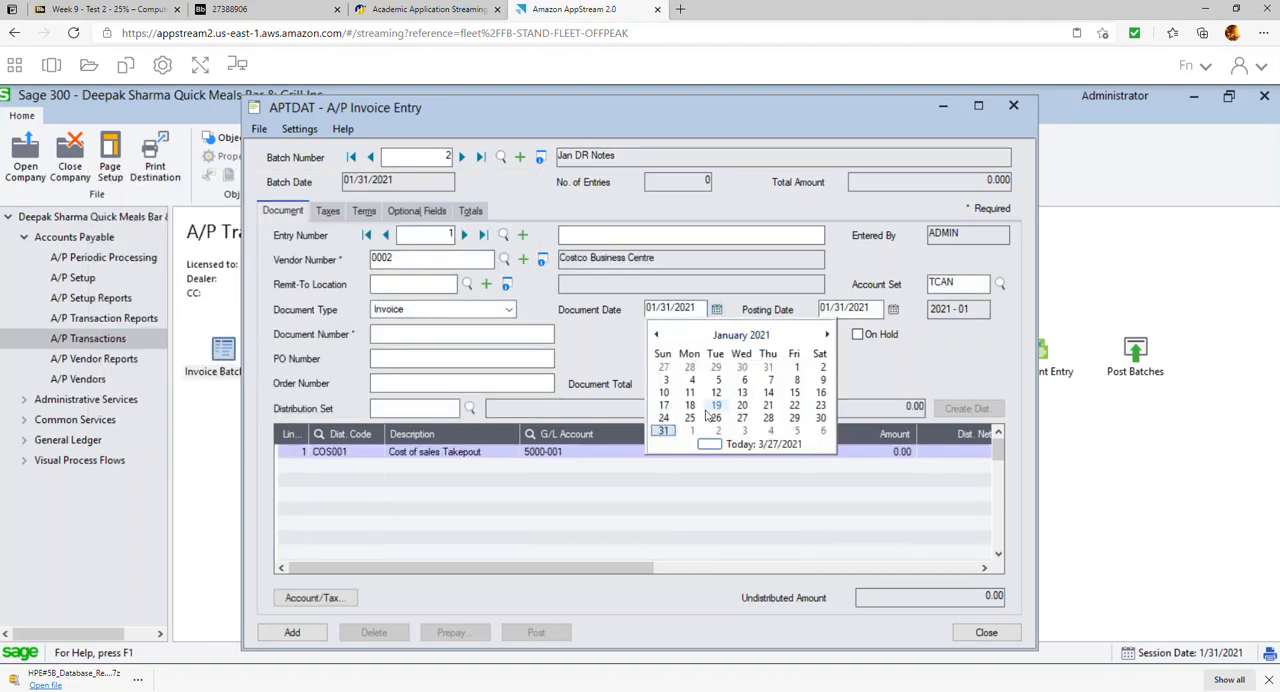
click(762, 418)
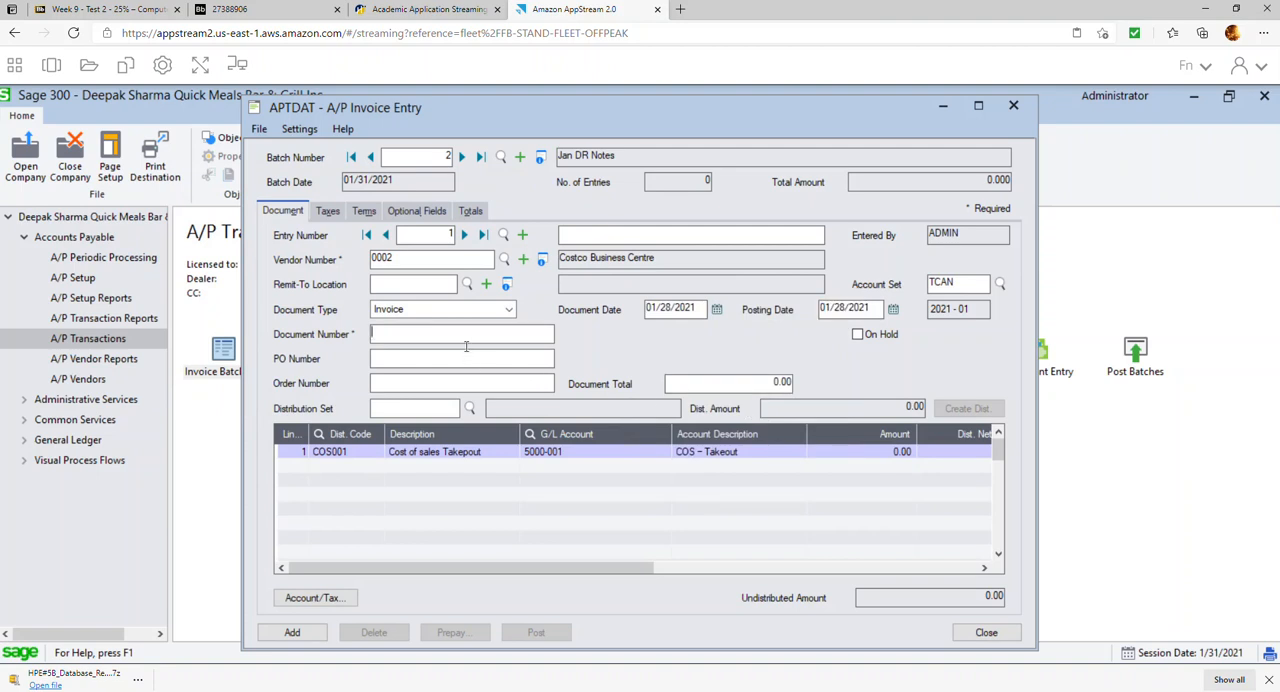
Set the entry's document type to Debit Note and enter document number DR#991
click(468, 311)
click(468, 311)
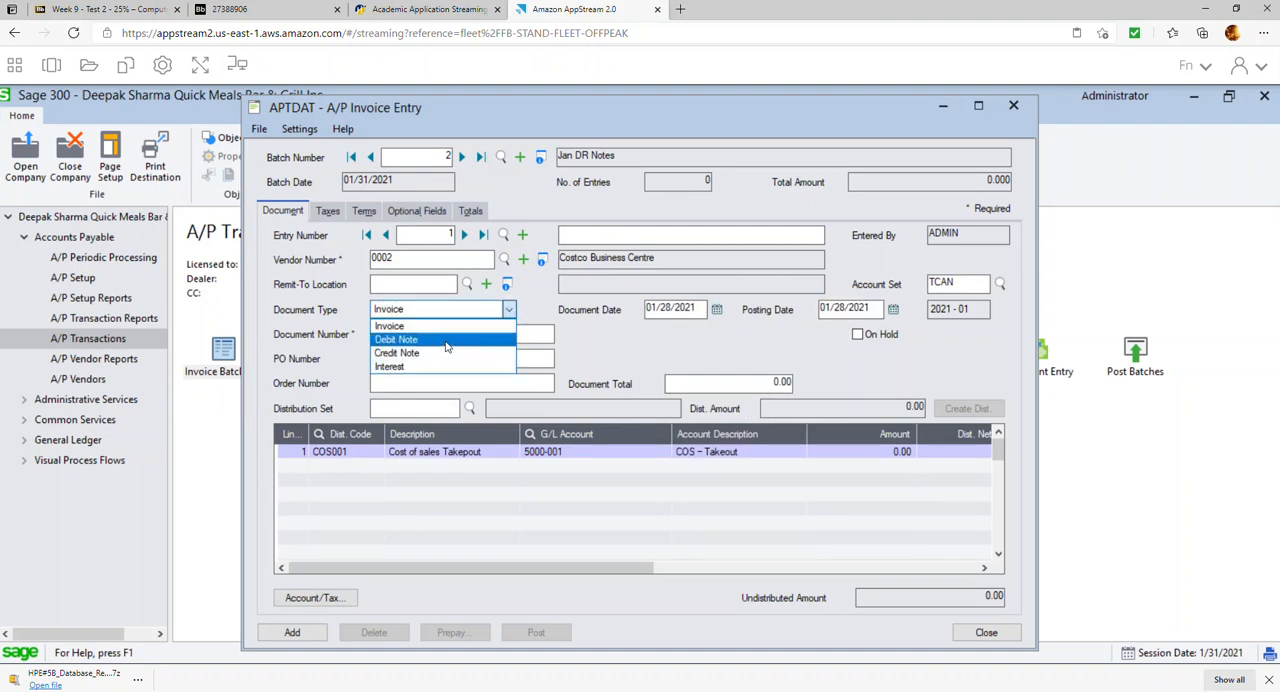
click(446, 340)
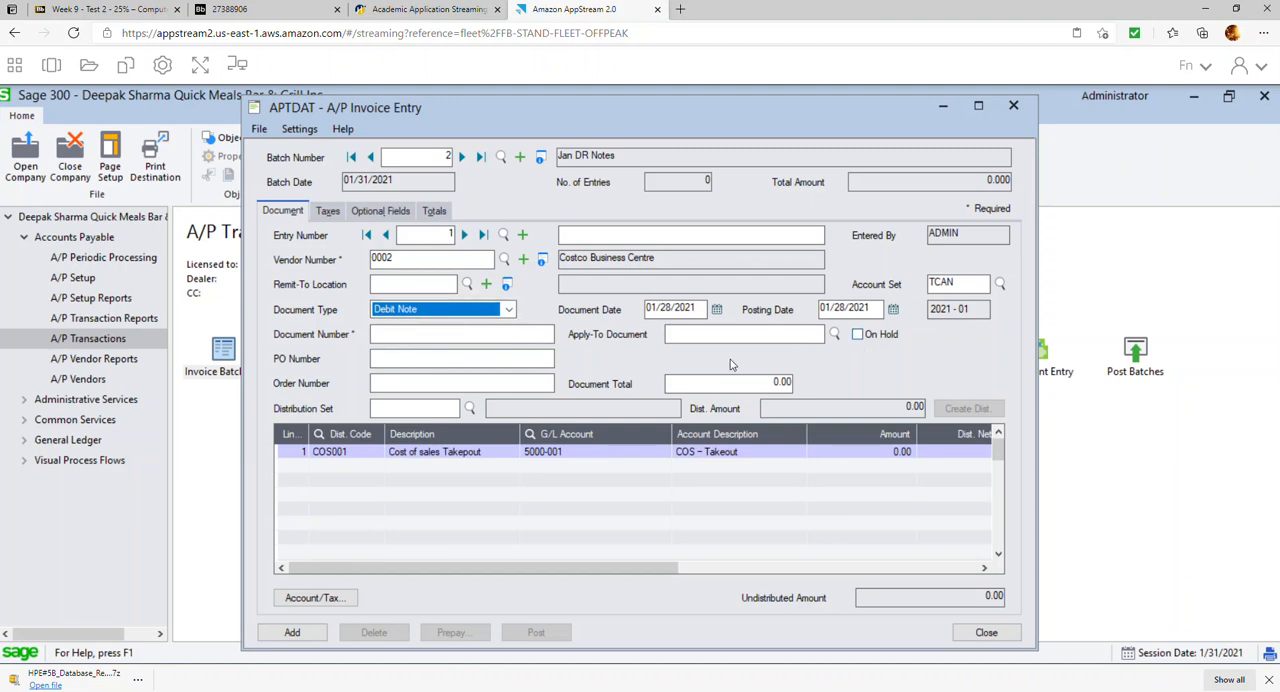
click(453, 335)
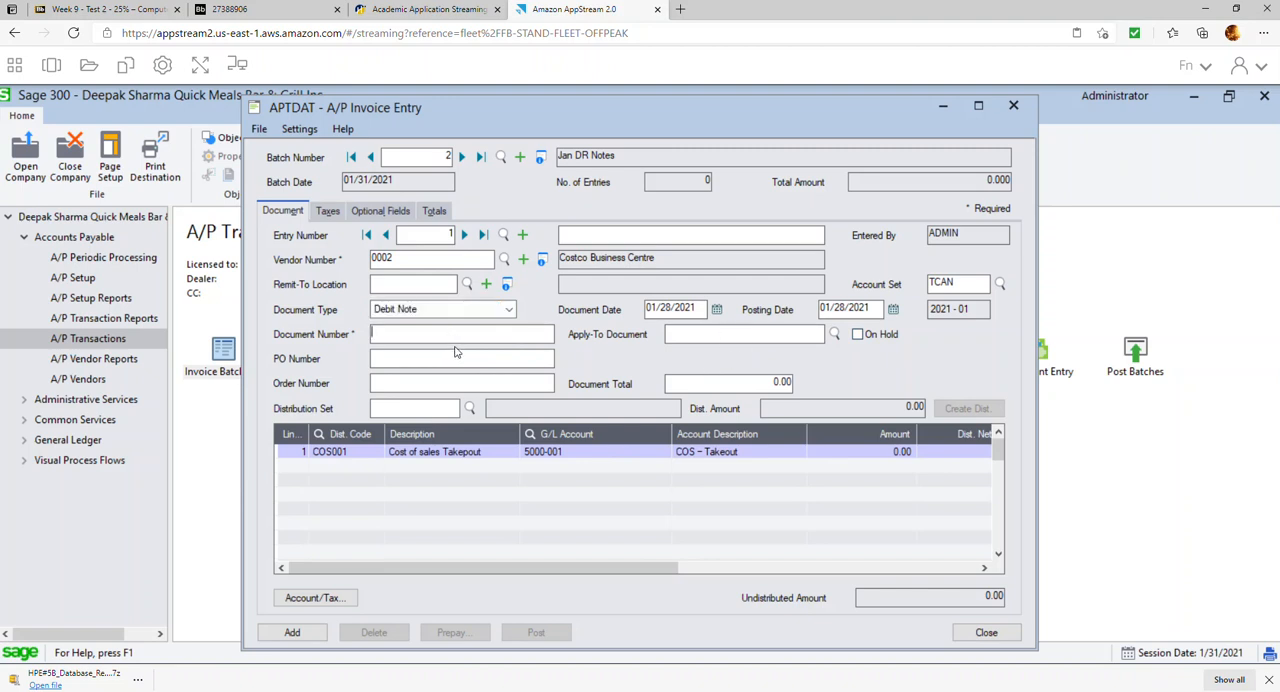
text(DR#991)
Apply the debit note to document 123456 and set its document total to 250.00
click(835, 336)
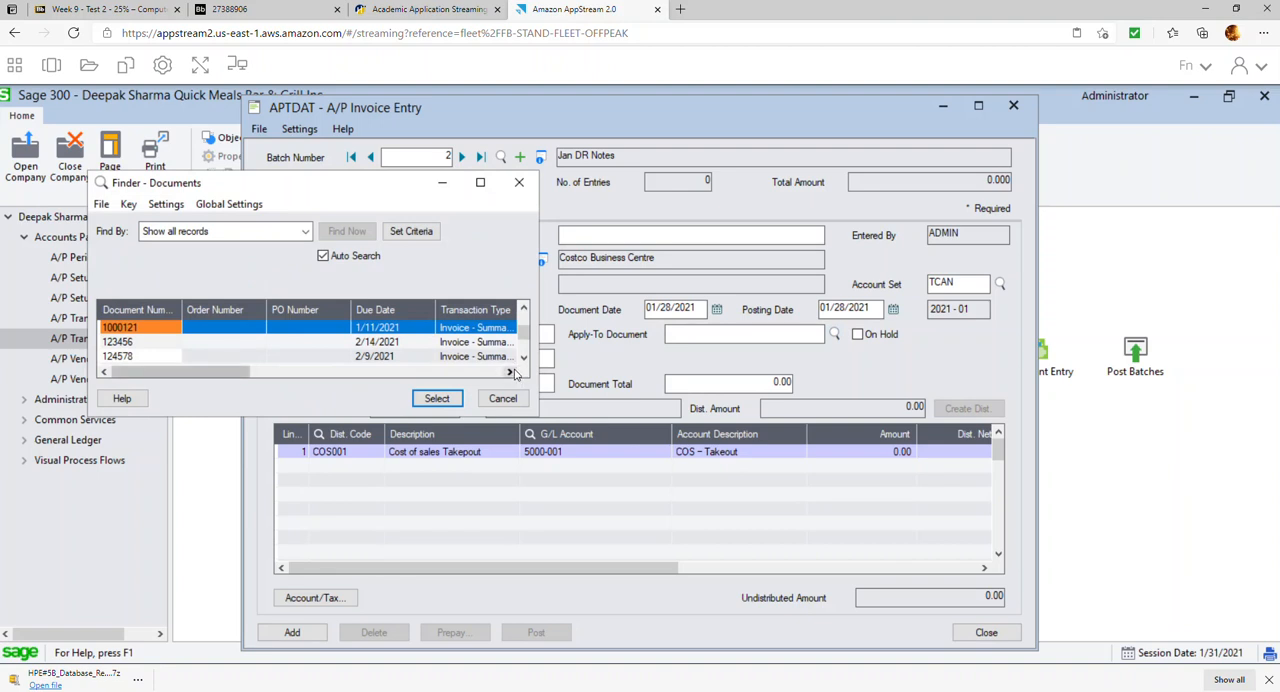
click(128, 343)
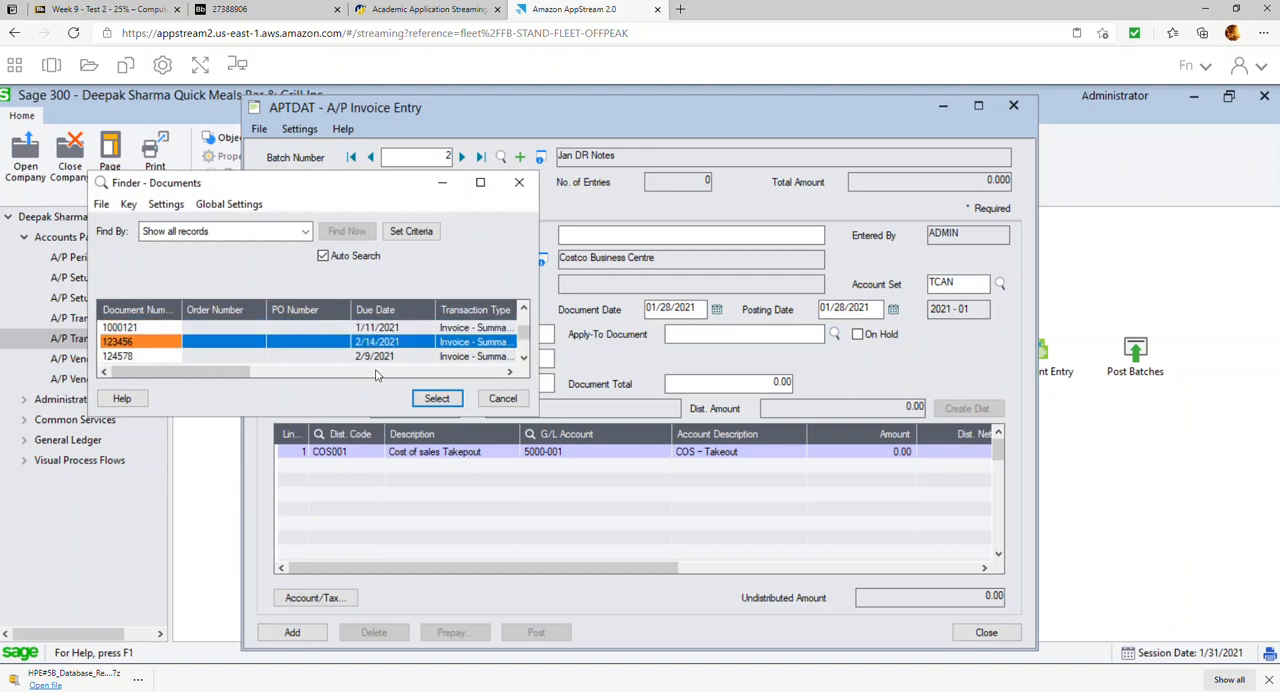
click(437, 399)
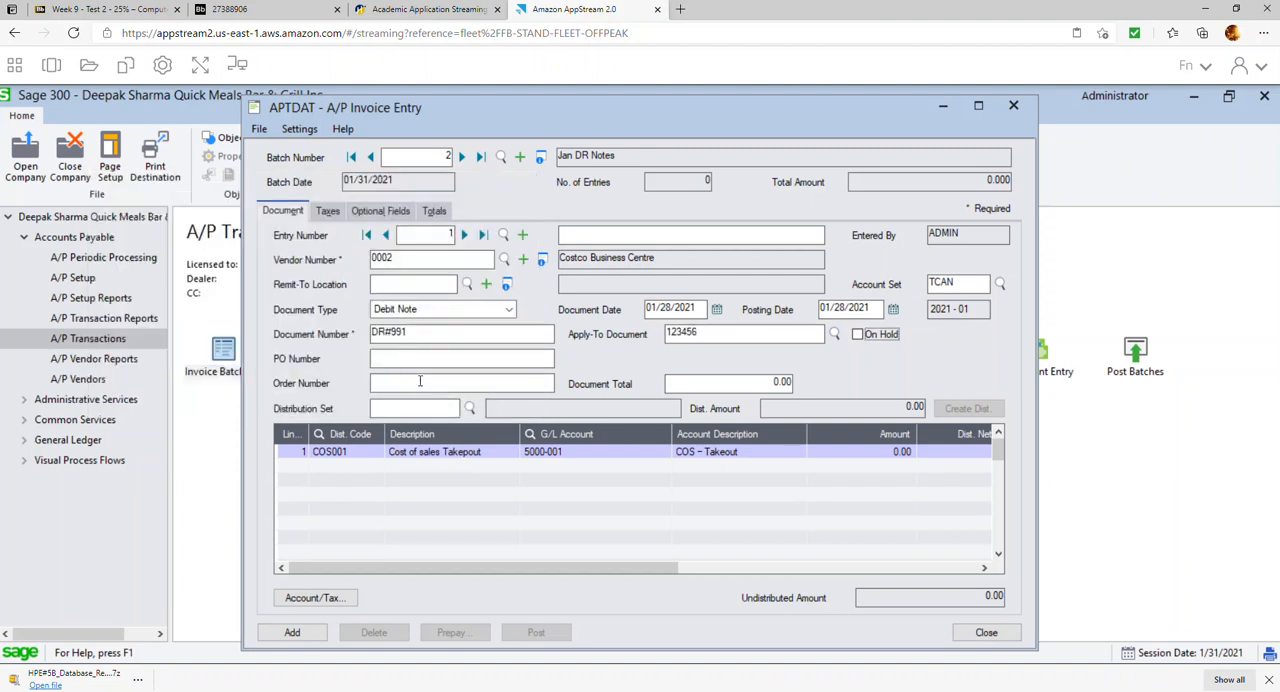
click(755, 387)
text(250)
Clear the distribution code and description on the debit note's detail line
click(541, 460)
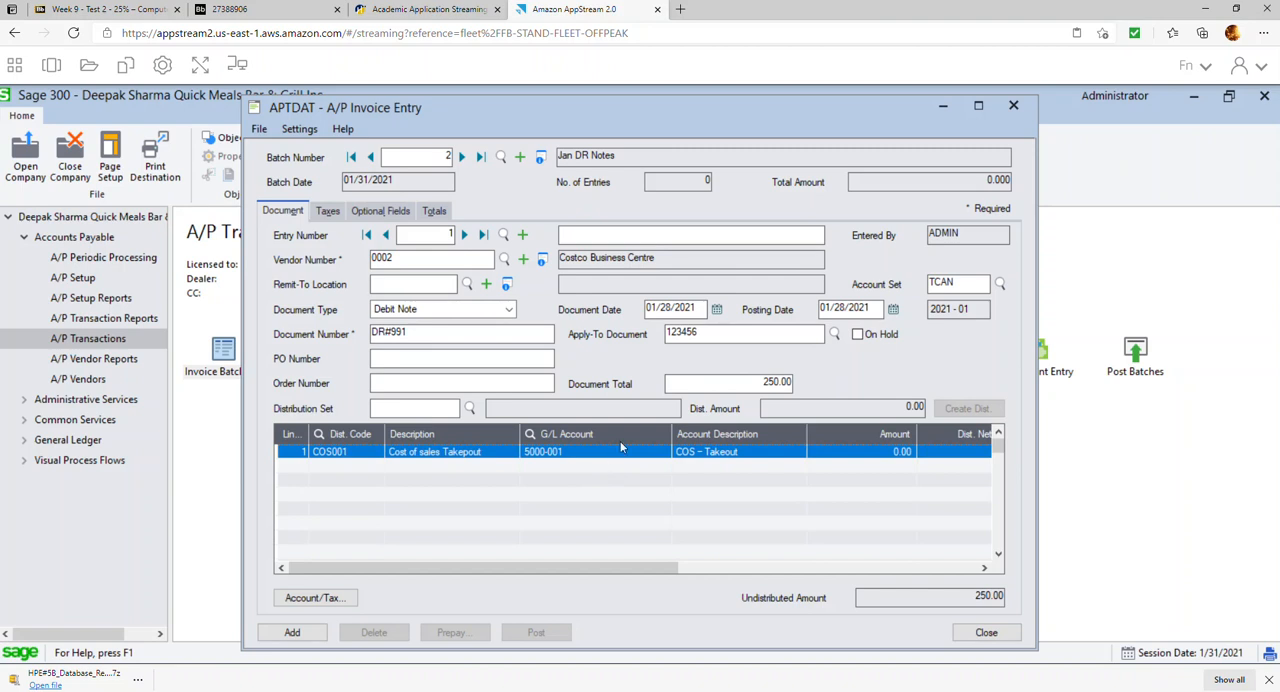
click(360, 451)
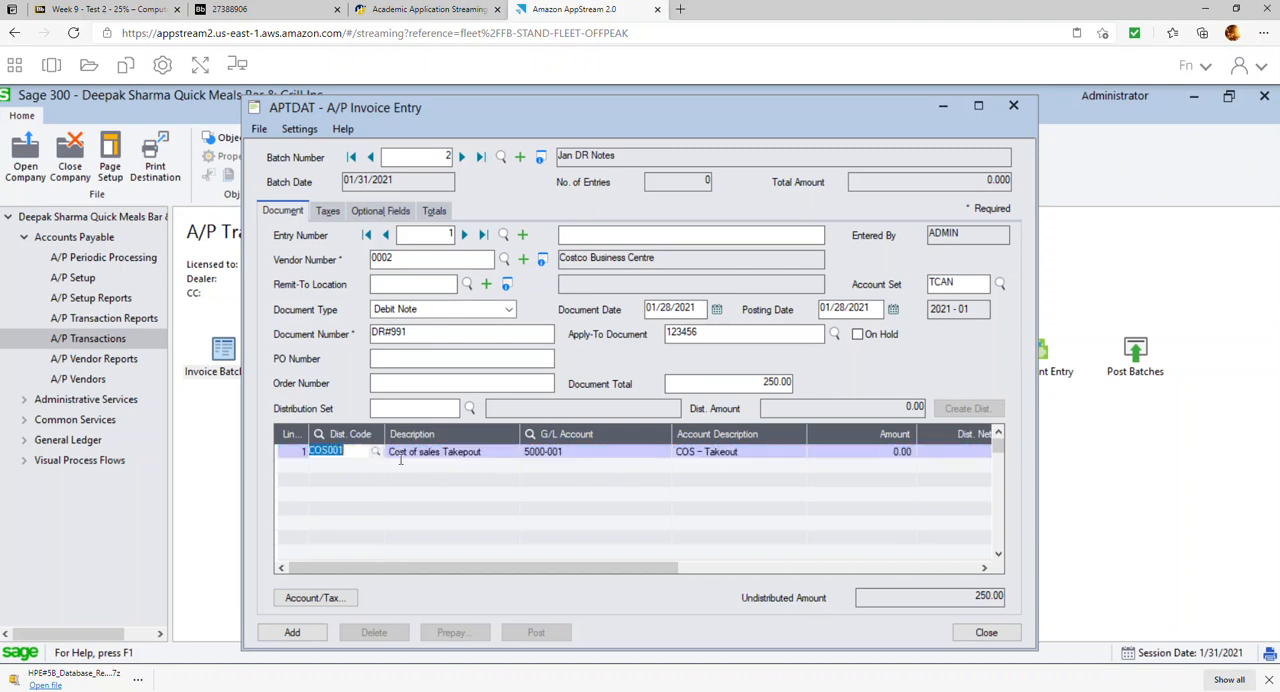
key(Delete)
key(Tab)
key(Delete)
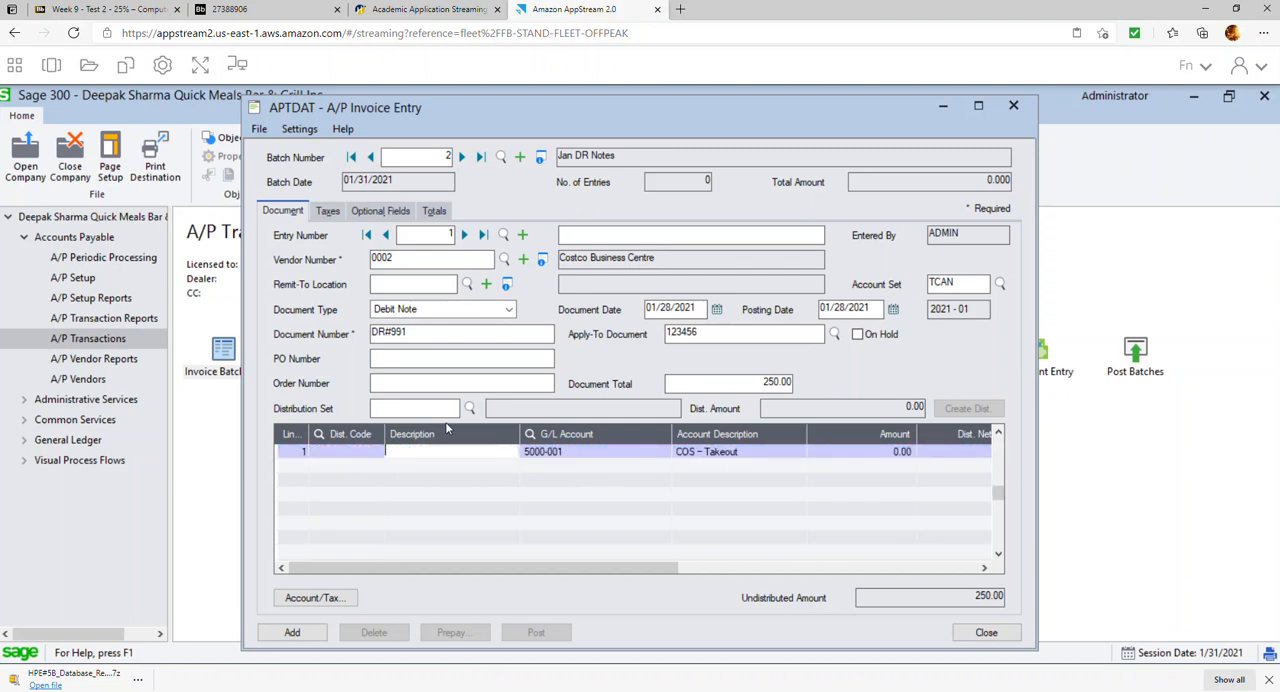
Assign G/L account 1600, Furniture and Fixture, to the debit note's detail line
key(Tab)
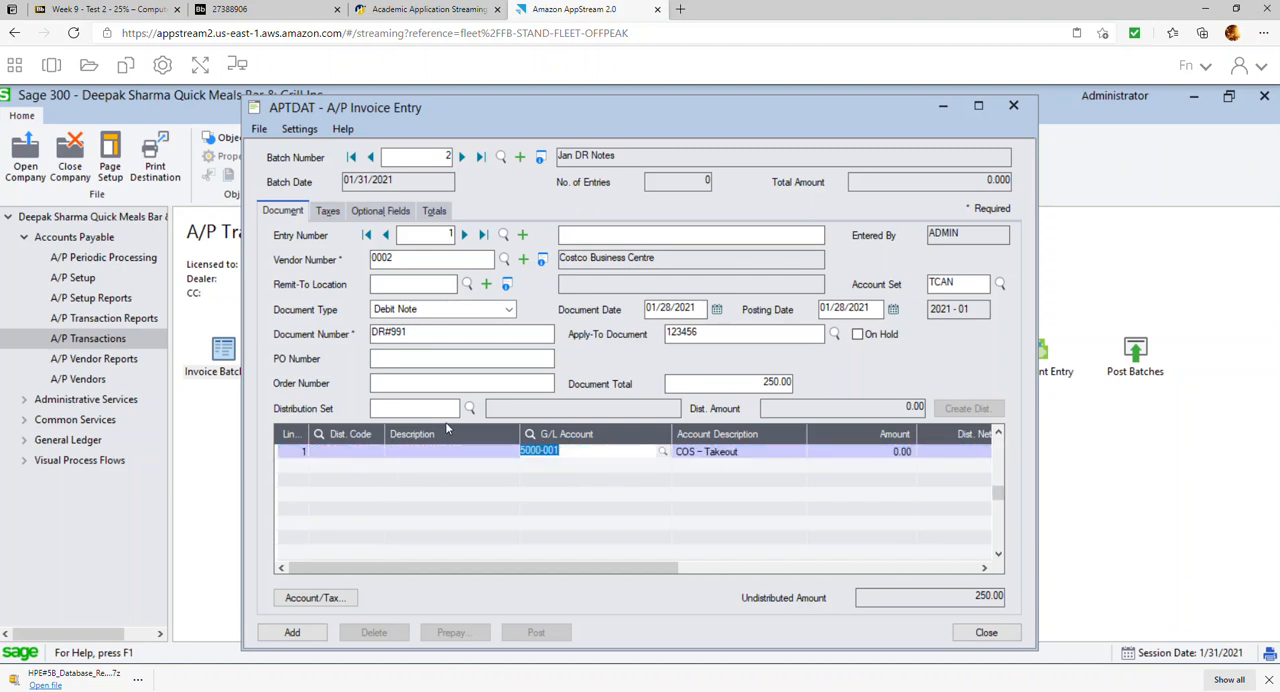
click(662, 452)
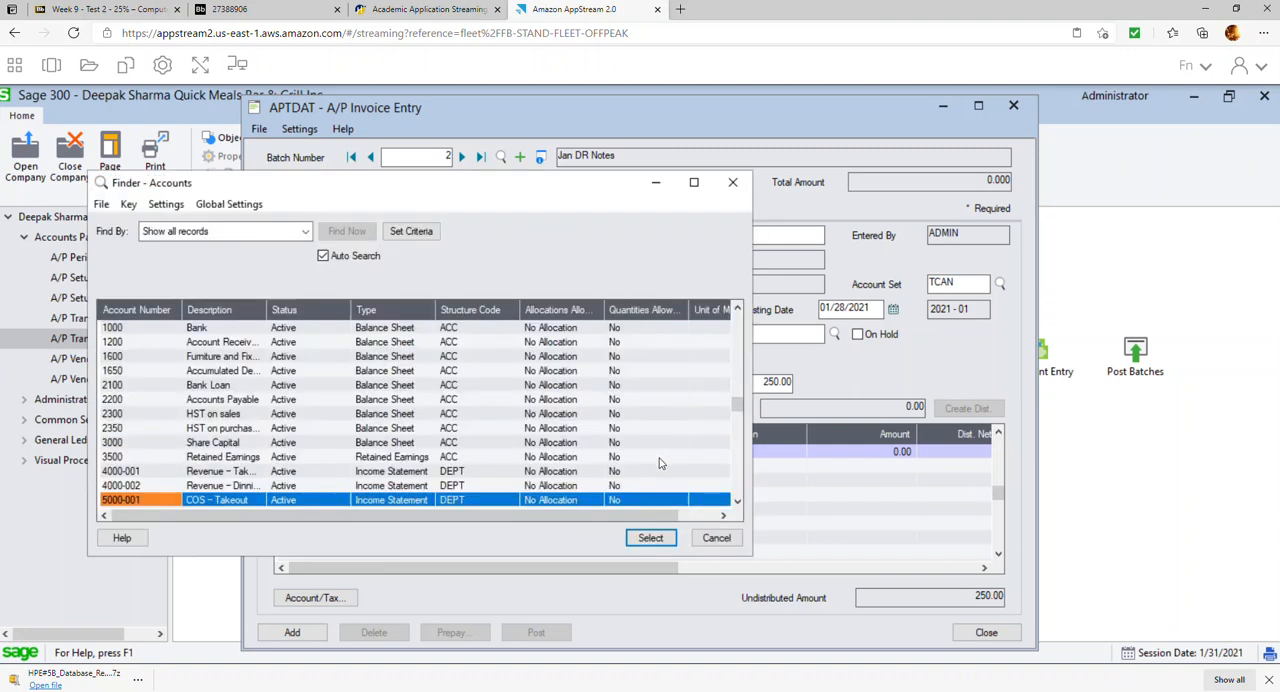
double_click(271, 357)
key(Tab)
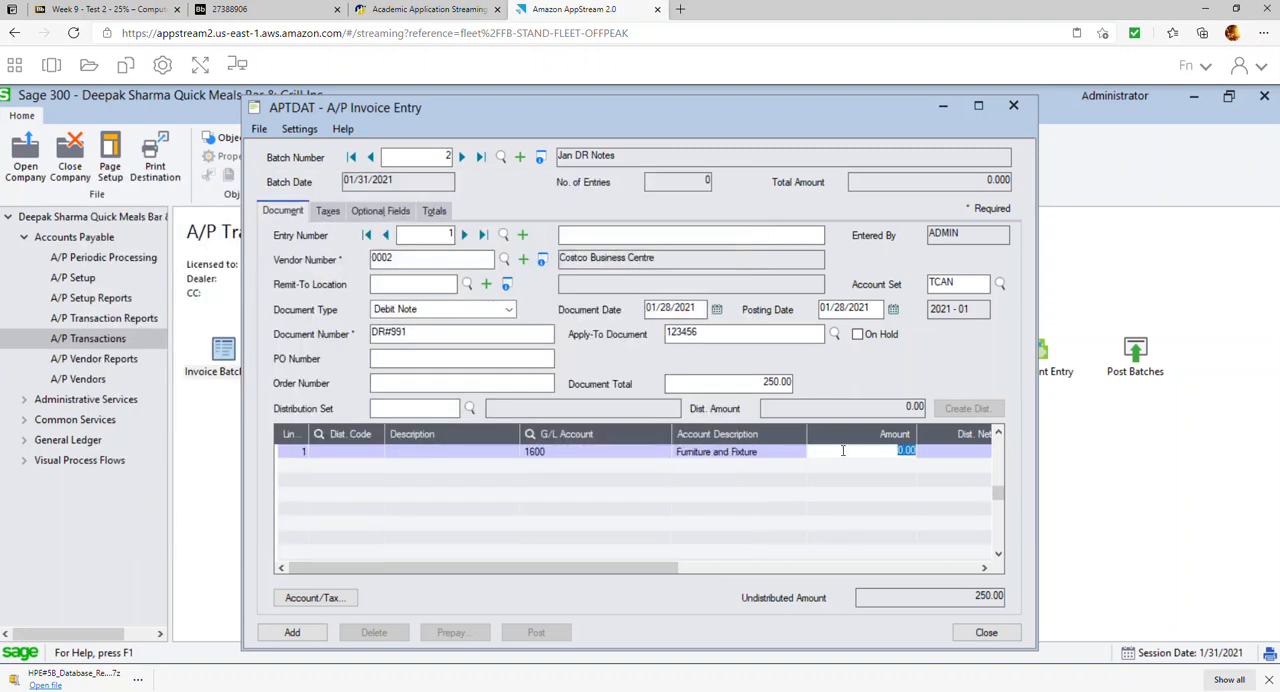
Set the amount of the debit note's detail line to 250.00
text(250.00)
key(Tab)
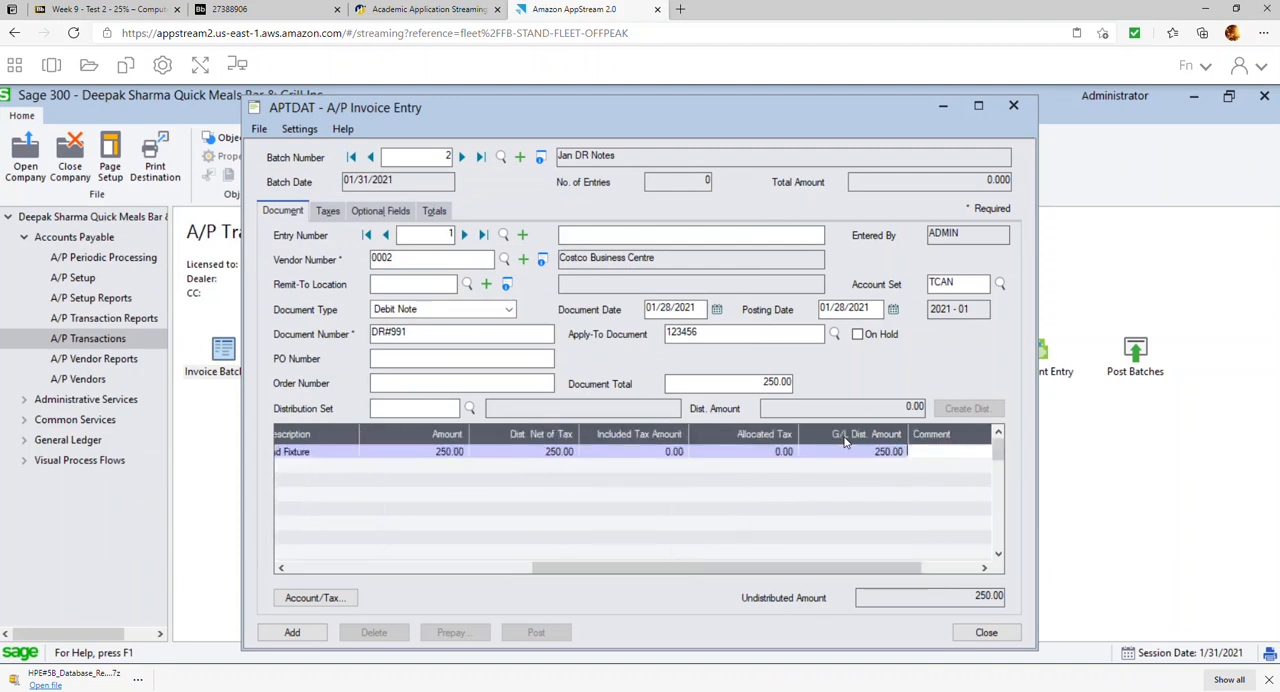
click(493, 572)
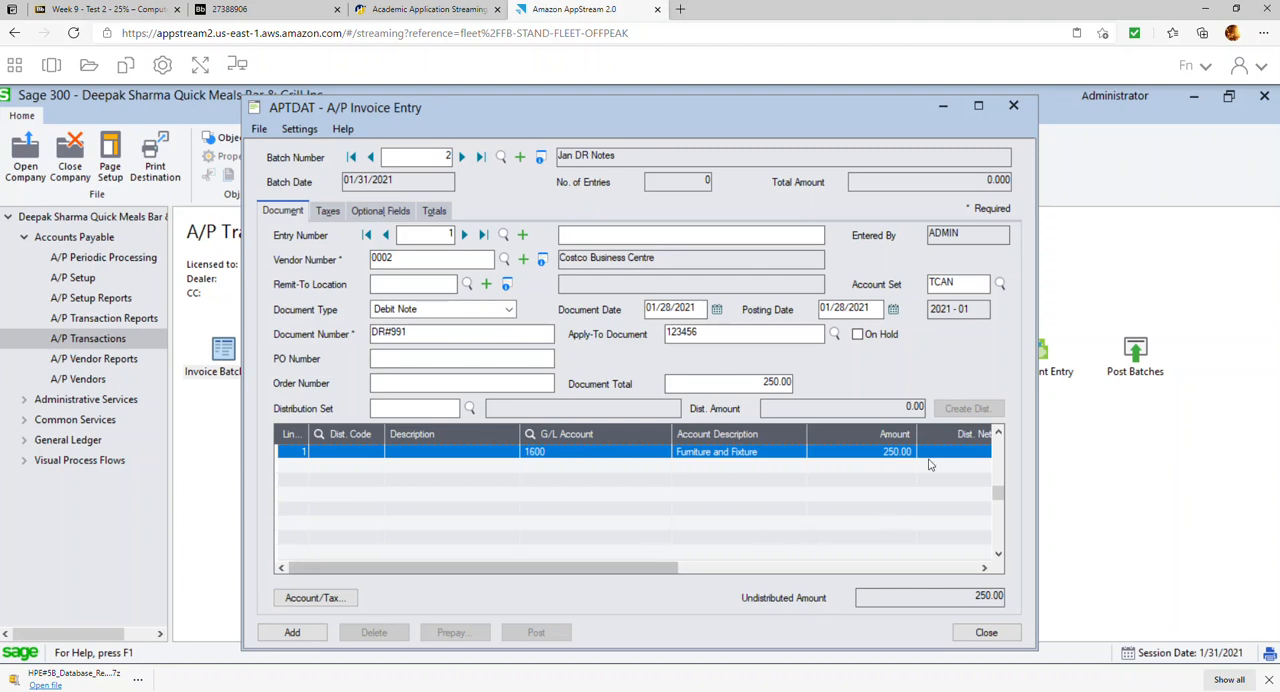
Switch the debit note's tax amount method to Enter and set the harmonized sales tax amount to 0
click(332, 211)
click(420, 292)
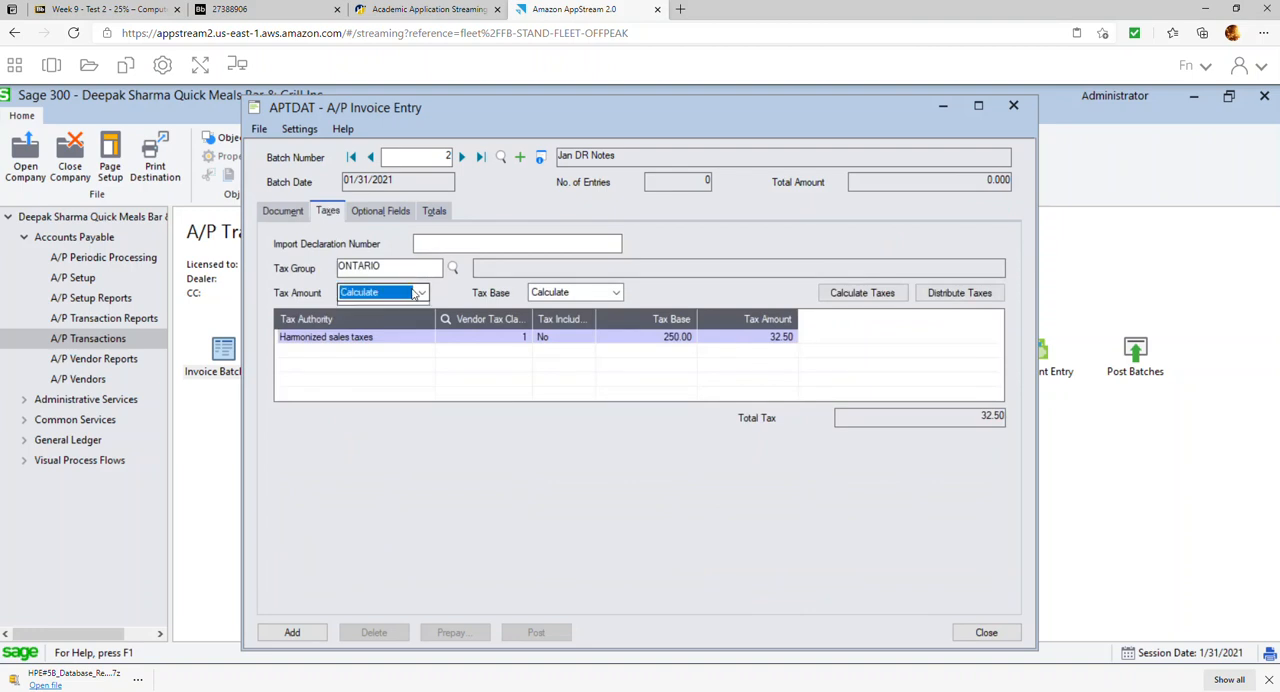
click(391, 310)
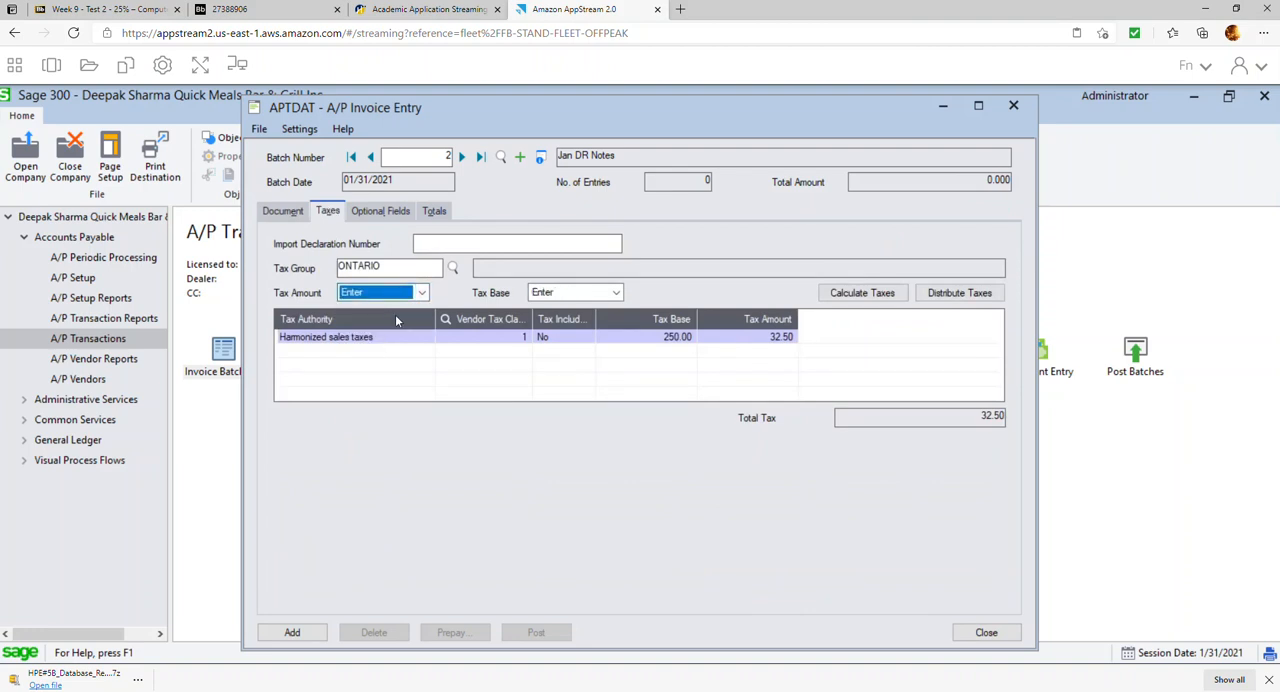
click(772, 337)
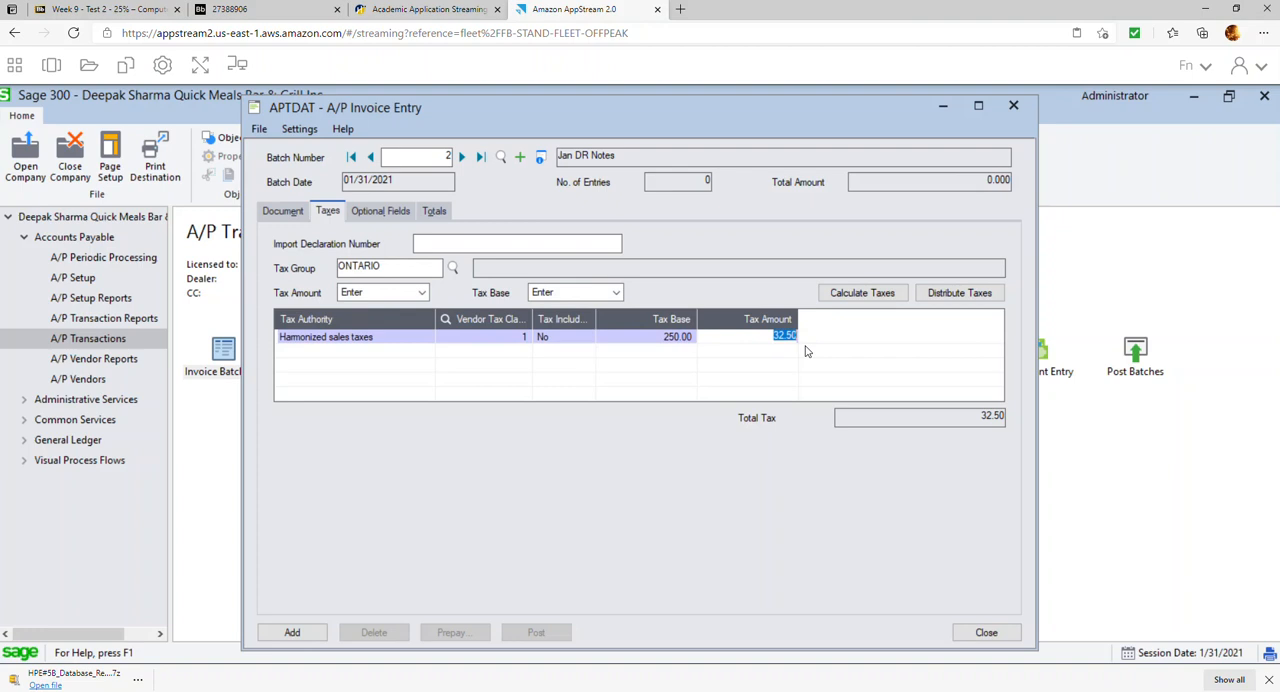
text(0)
key(Return)
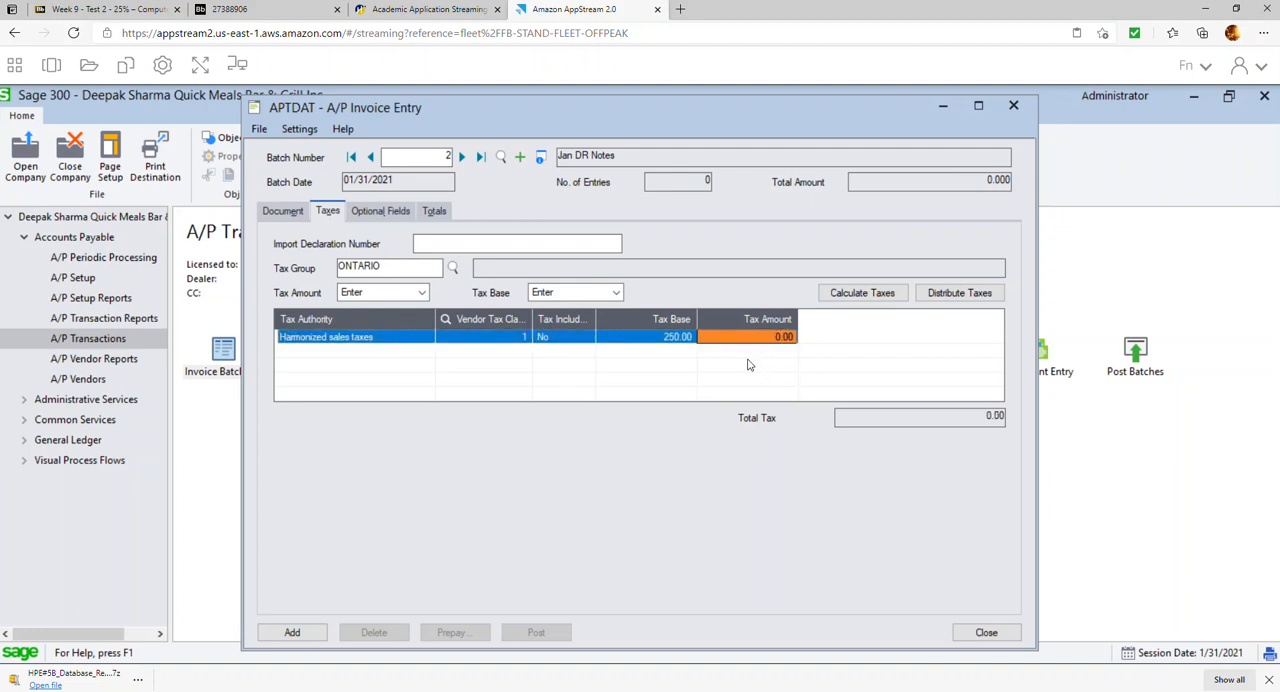
Set the harmonized sales tax base to 0 and distribute the taxes
click(680, 337)
text(0)
key(Tab)
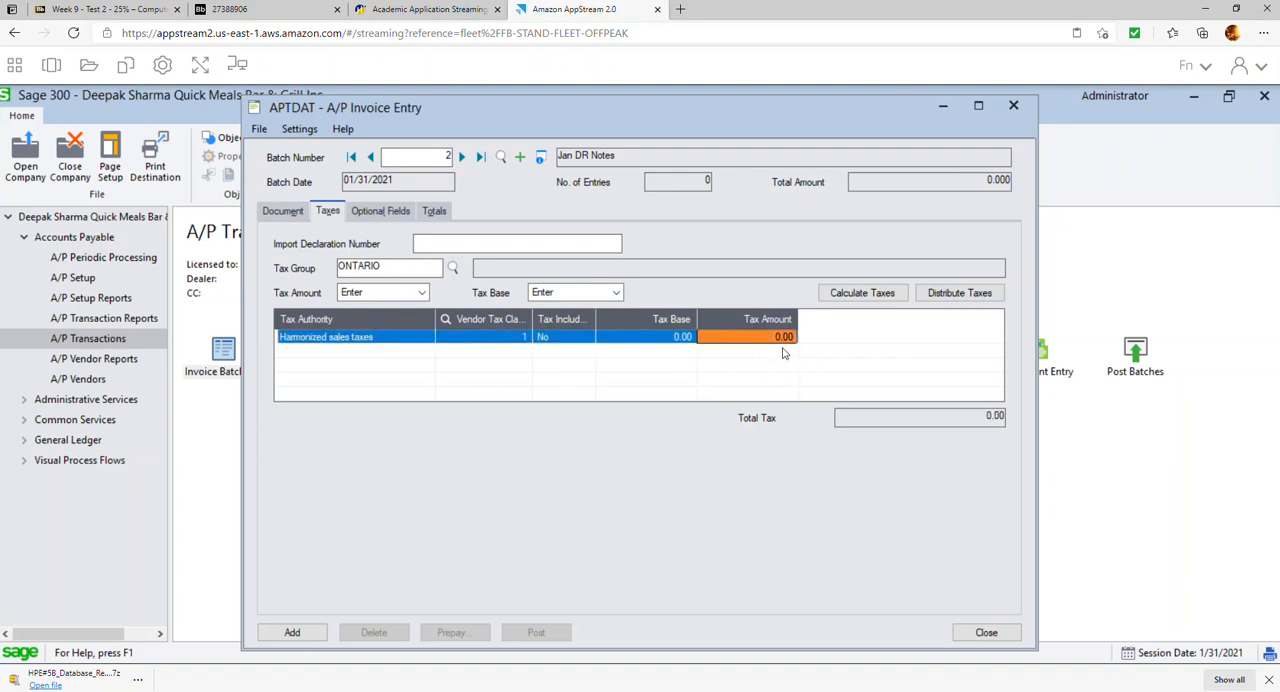
click(955, 298)
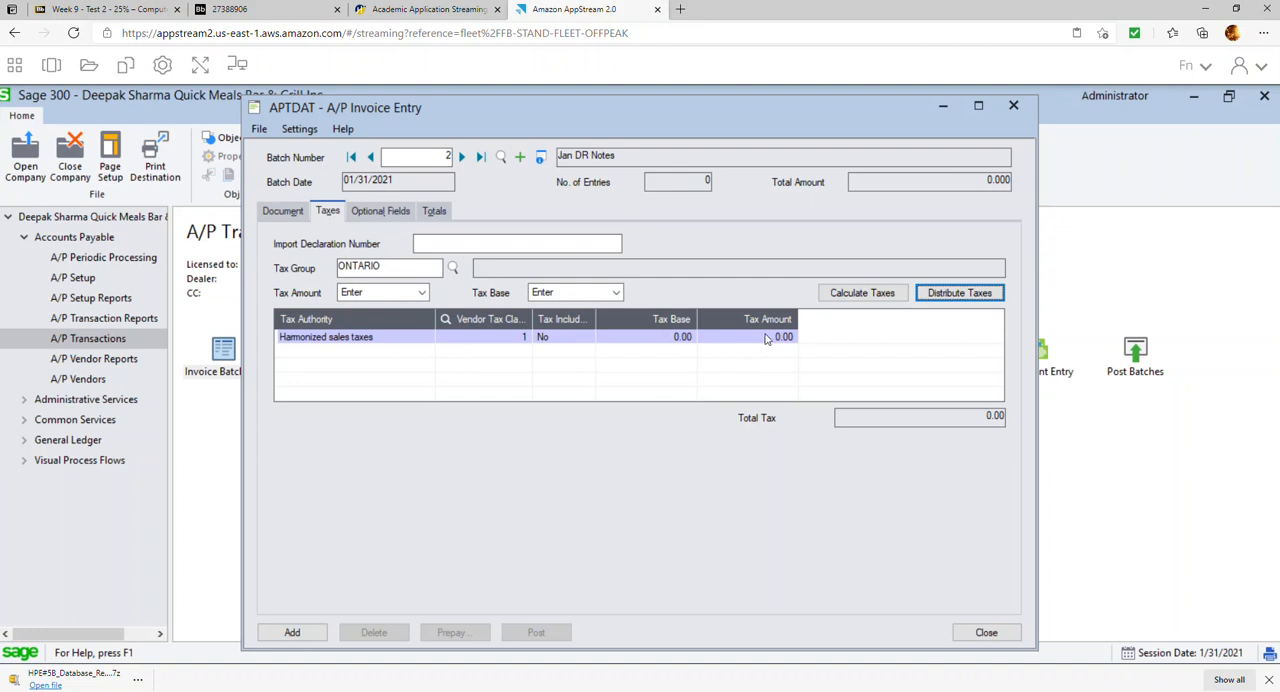
click(954, 300)
Check the debit note's totals, add the entry to the Jan DR Notes batch, and close invoice entry
click(443, 210)
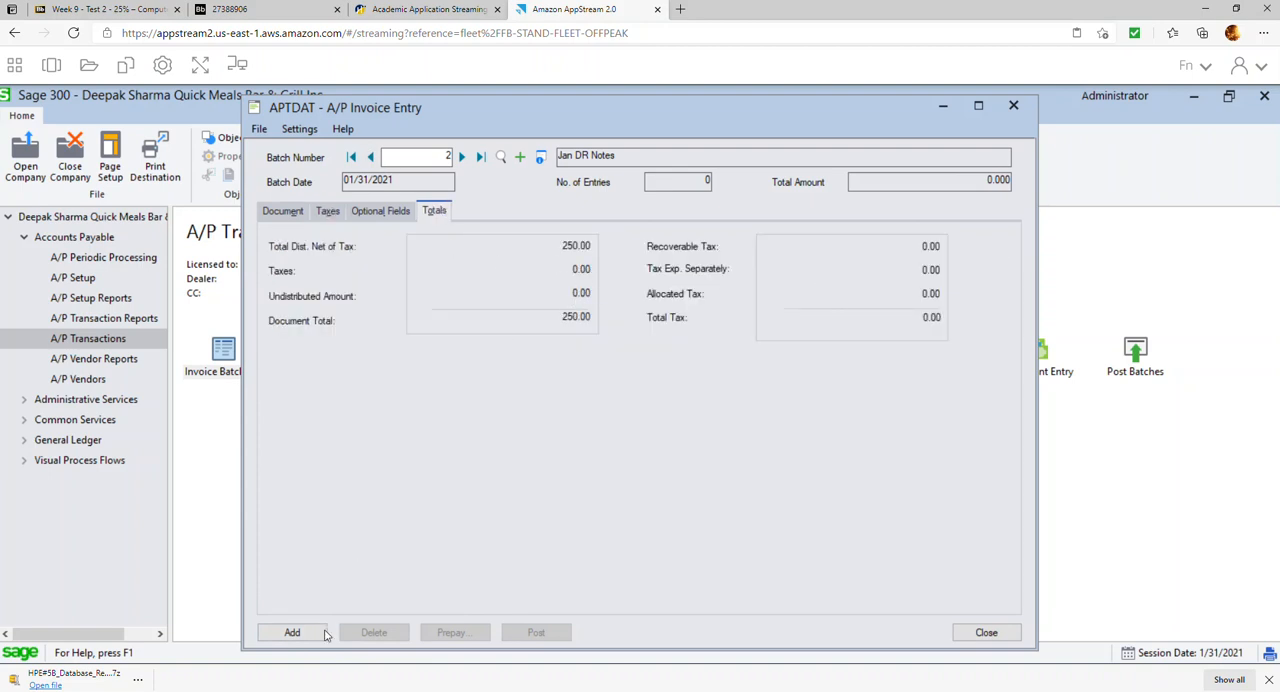
click(292, 632)
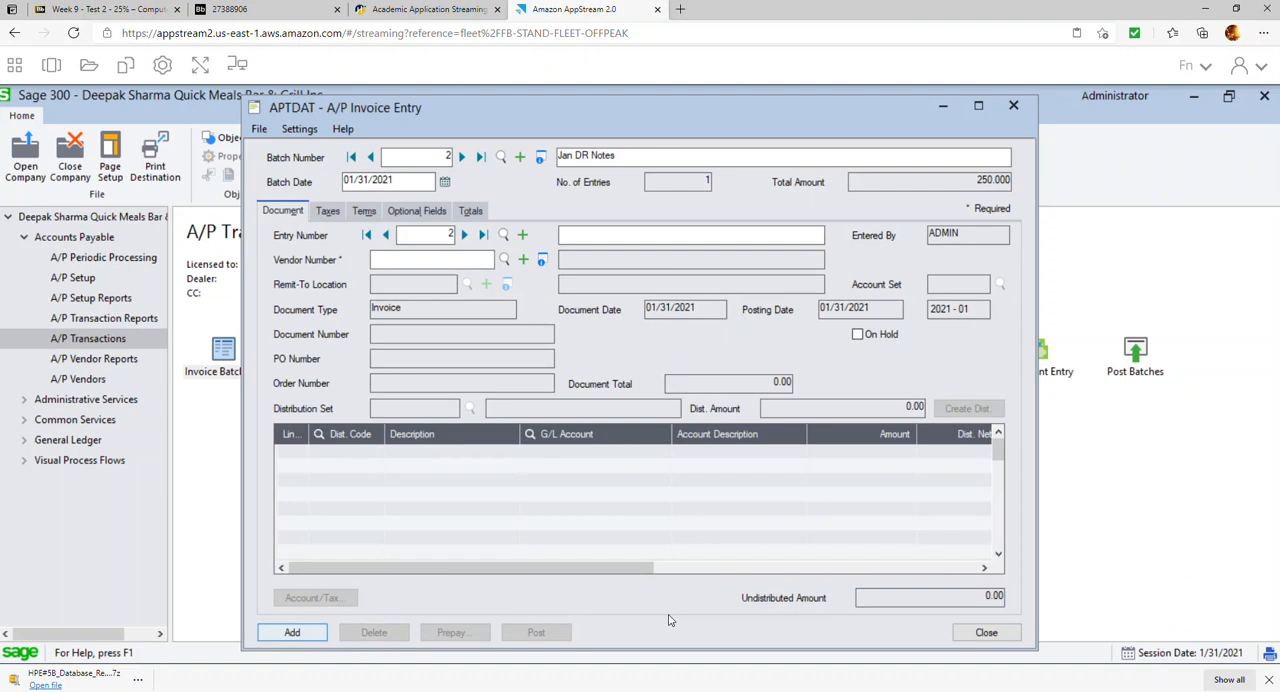
click(986, 632)
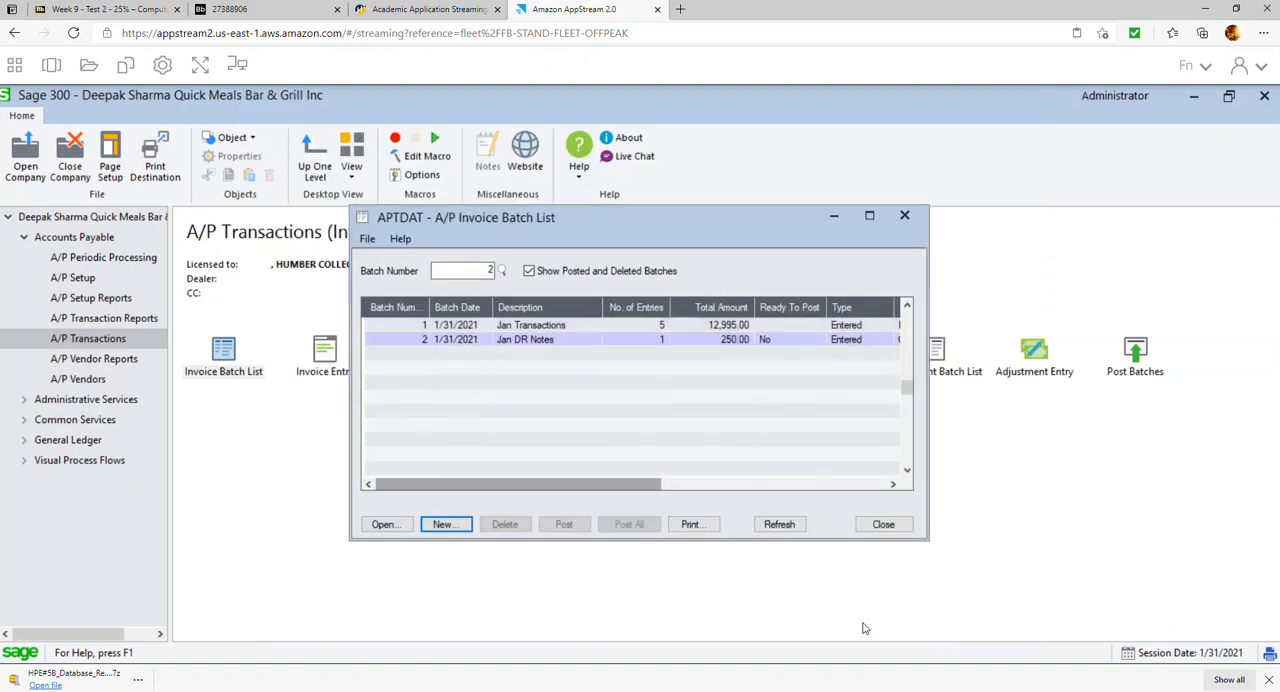
Mark the Jan DR Notes batch ready to post, post it, and close the batch list
double_click(795, 340)
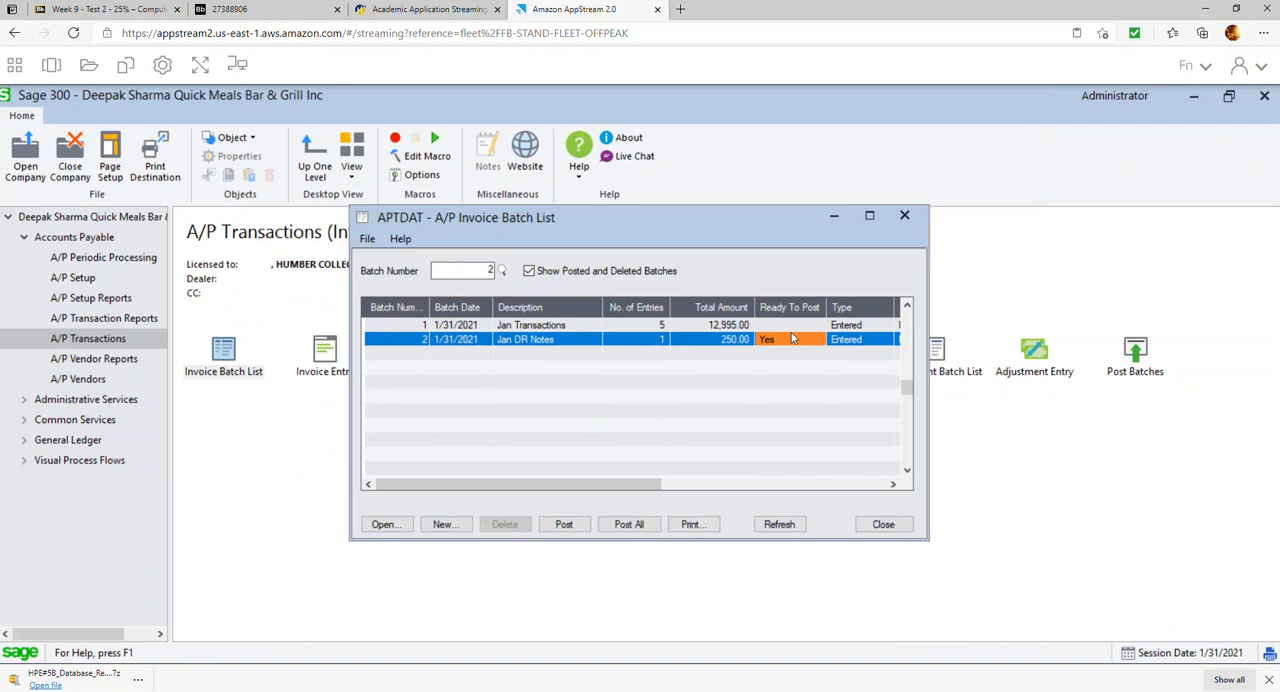
click(563, 524)
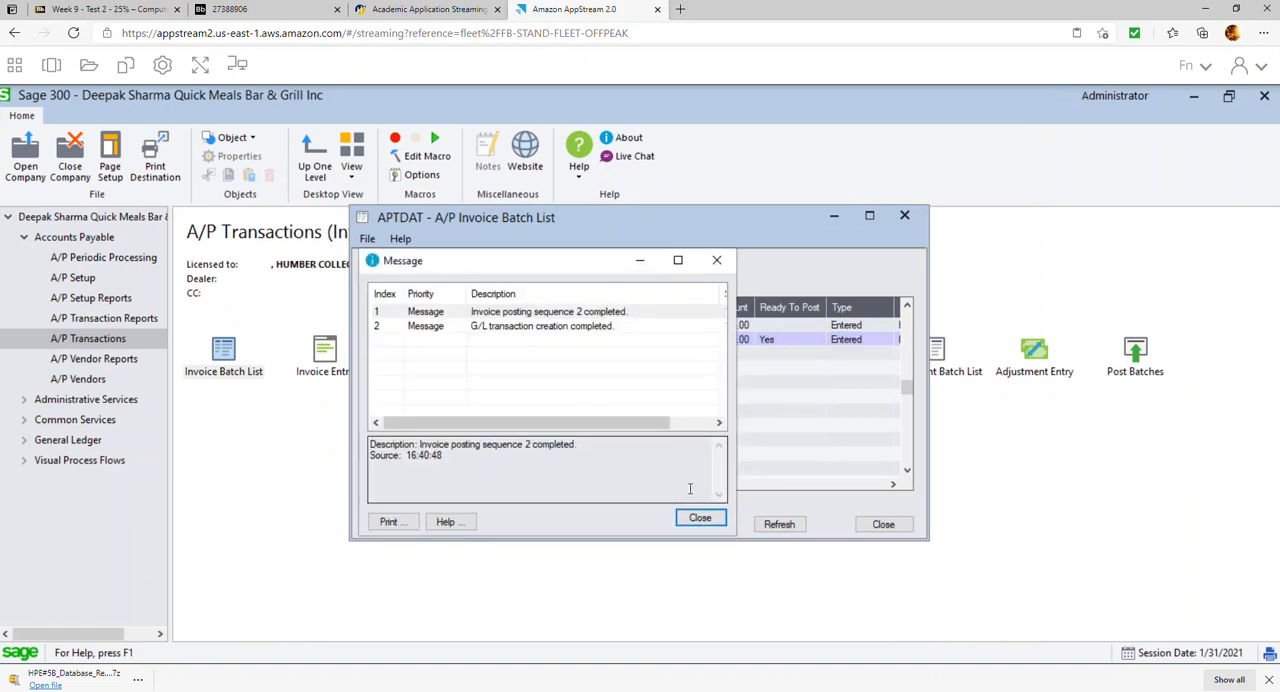
click(698, 522)
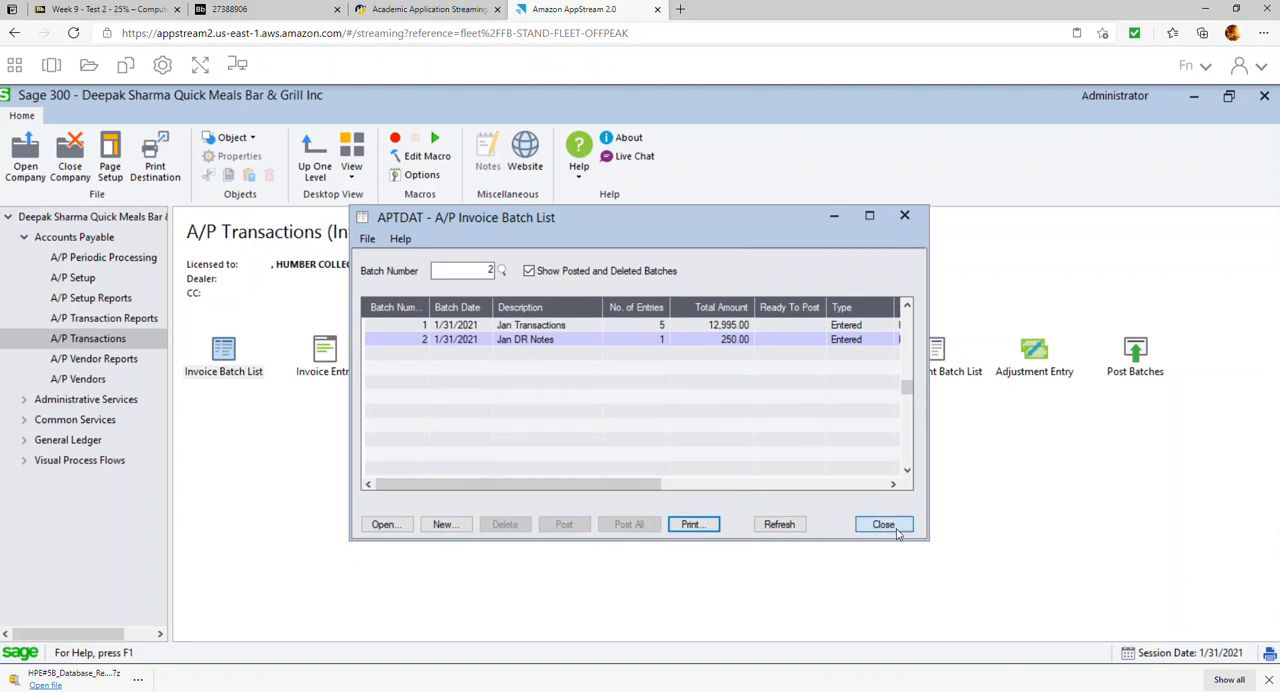
click(885, 526)
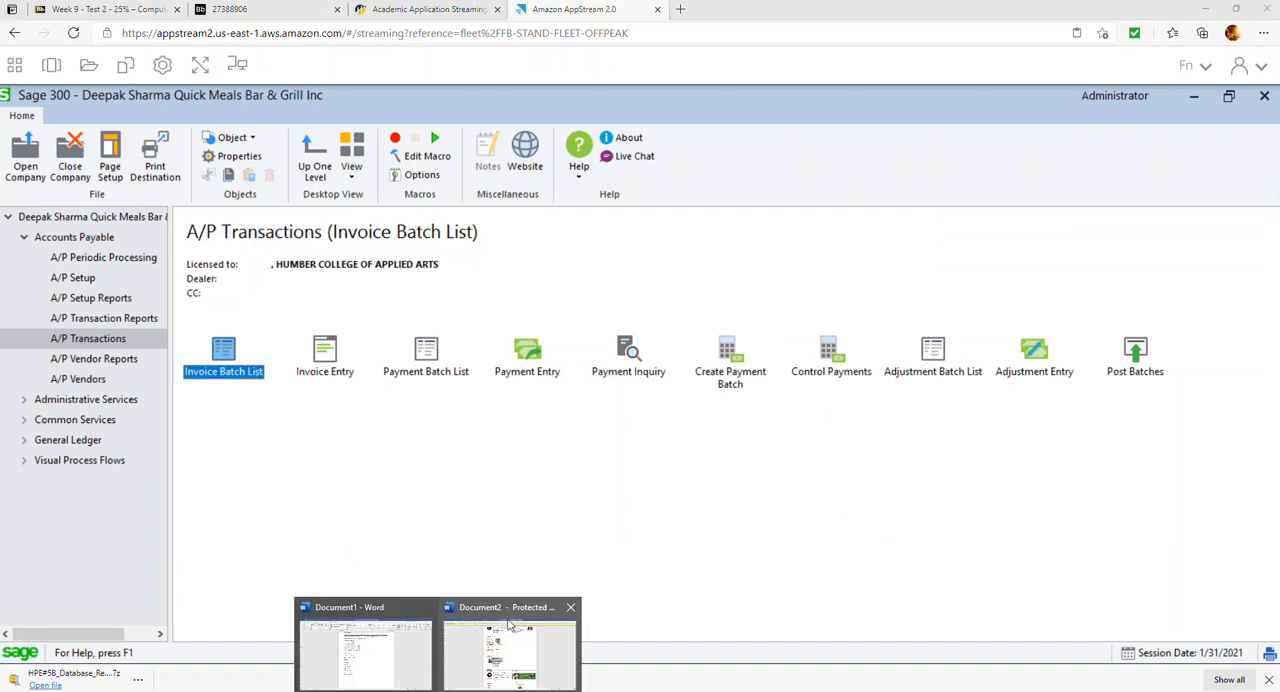
Switch to the exercise PDF and review item 9's instructions on which reports to print and where to save them
click(385, 655)
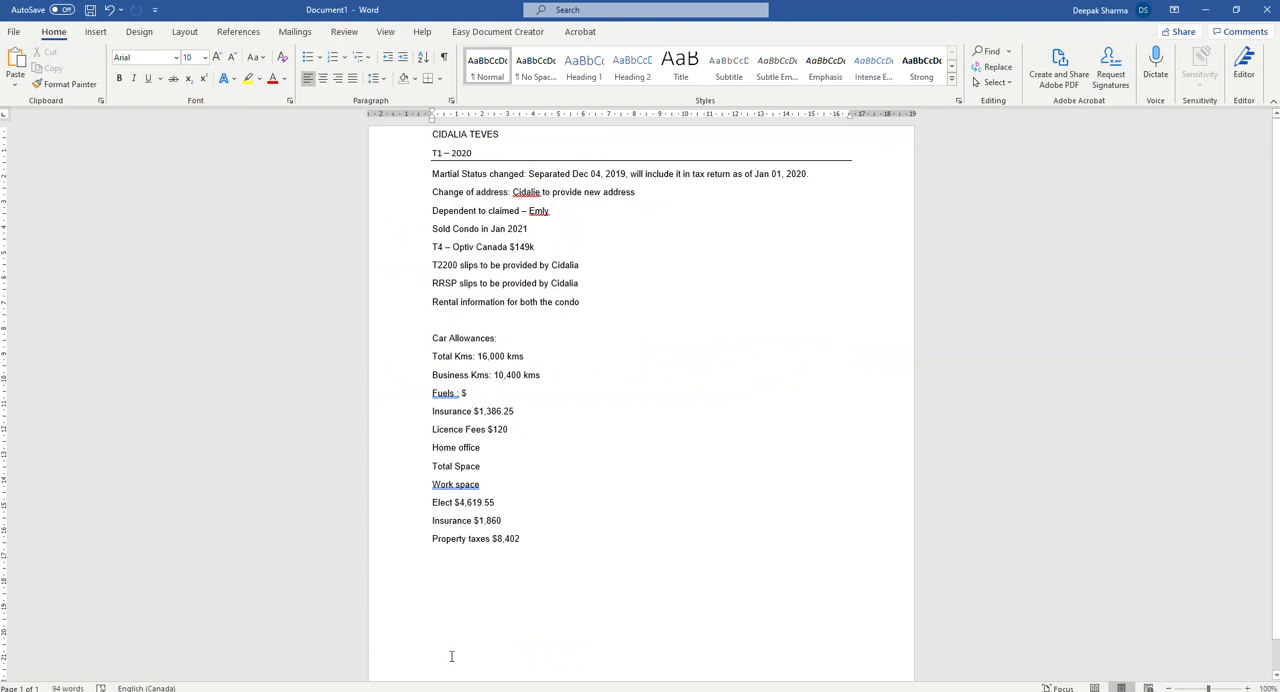
click(1205, 9)
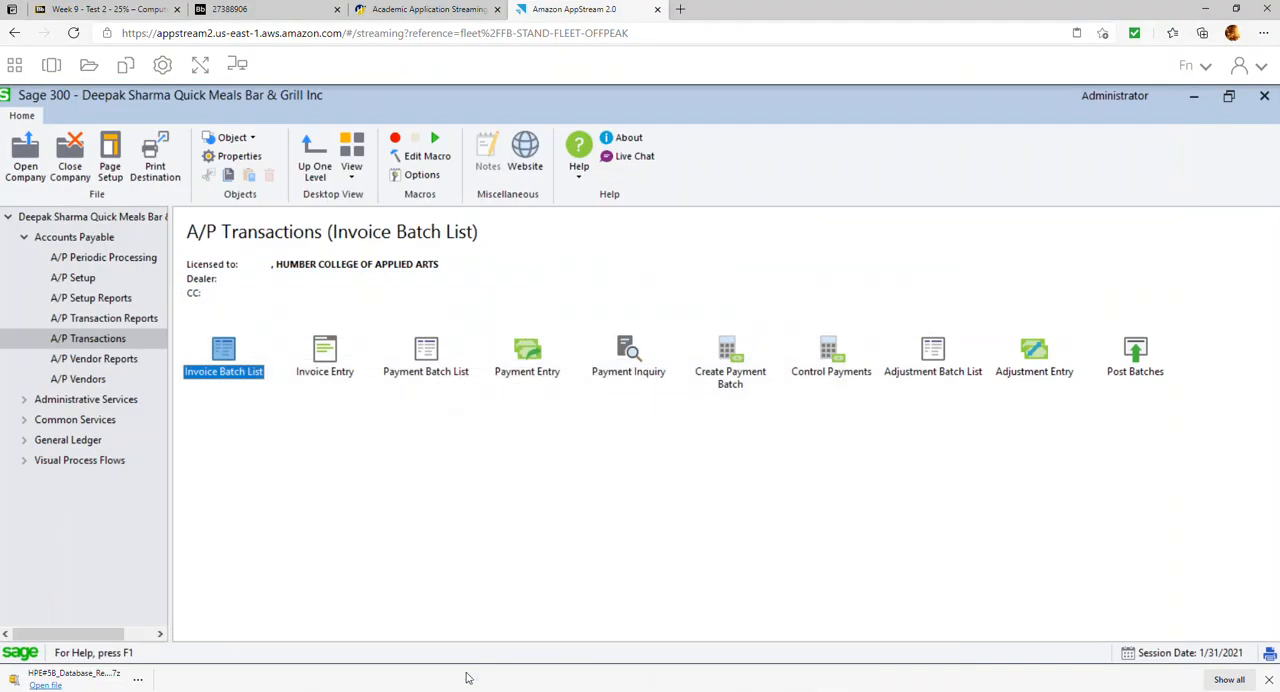
click(245, 11)
scroll(616, 328, up, 15)
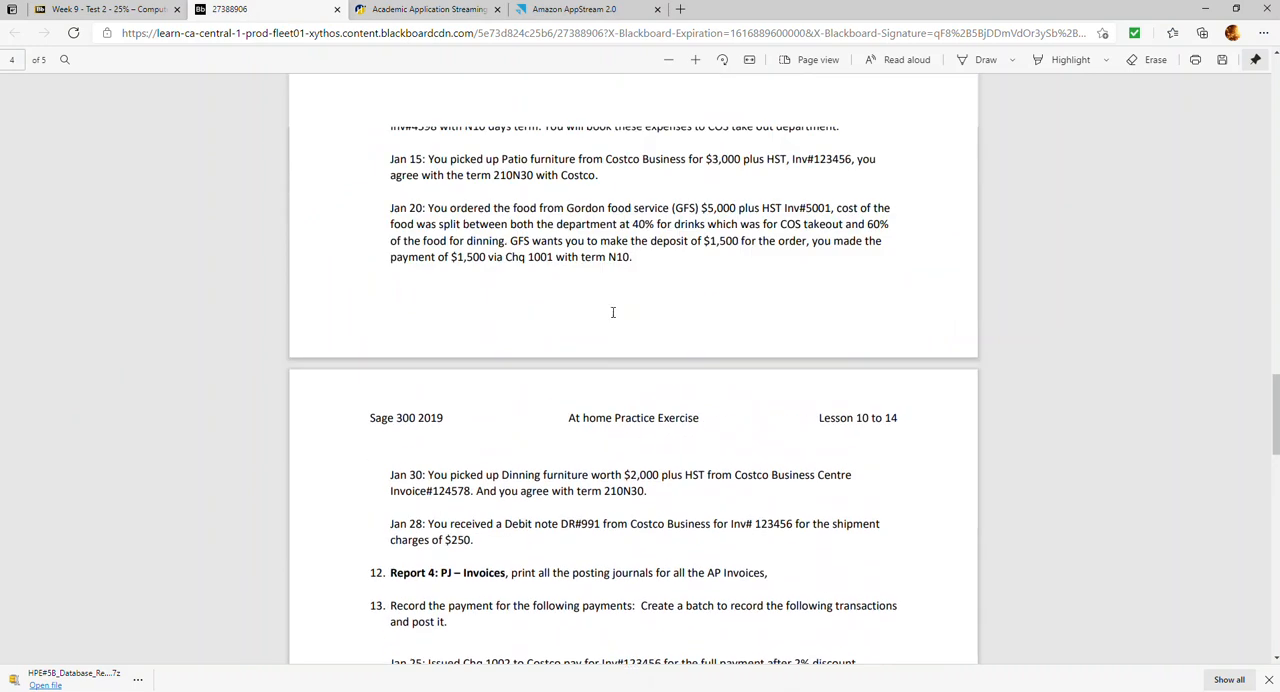
scroll(613, 313, up, 3)
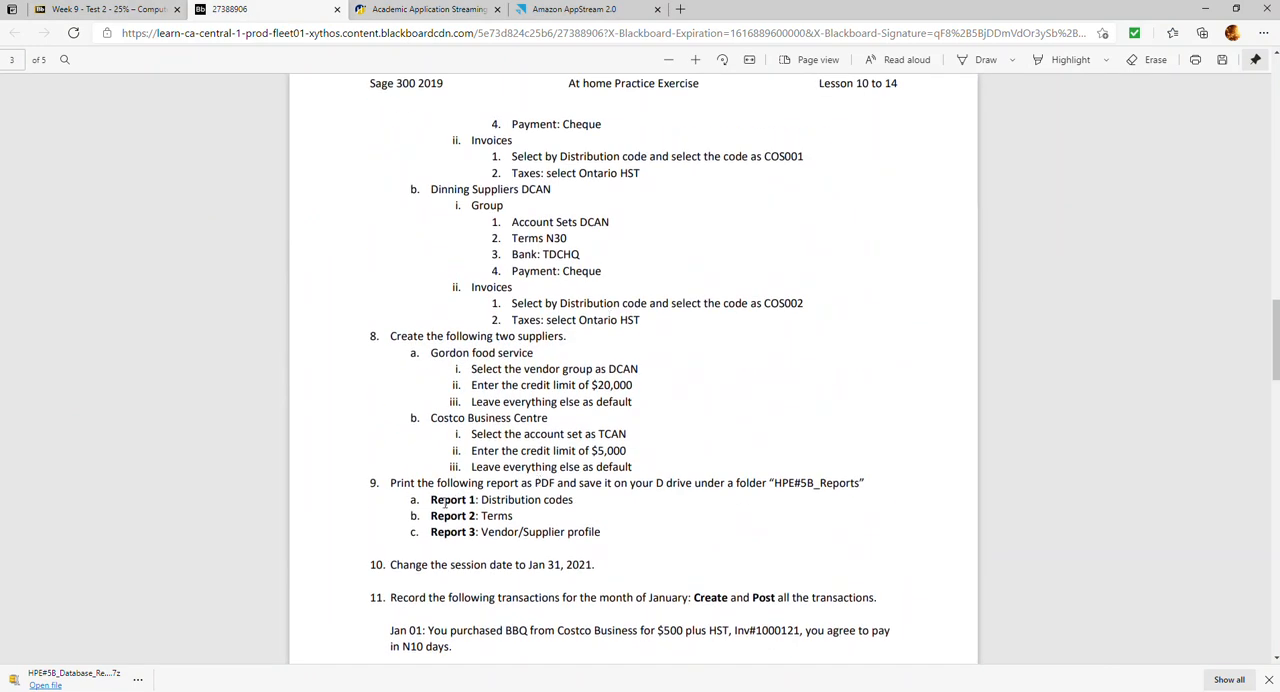
drag(430, 499, 588, 534)
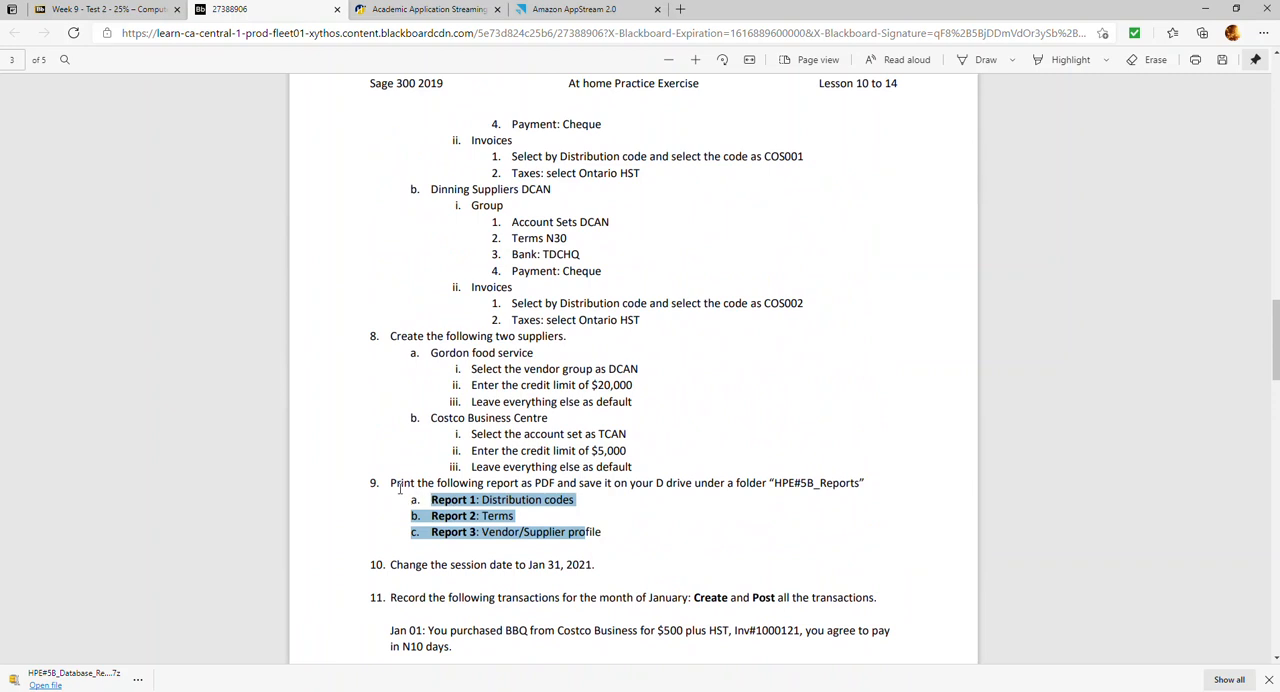
drag(391, 485, 512, 517)
drag(603, 535, 392, 487)
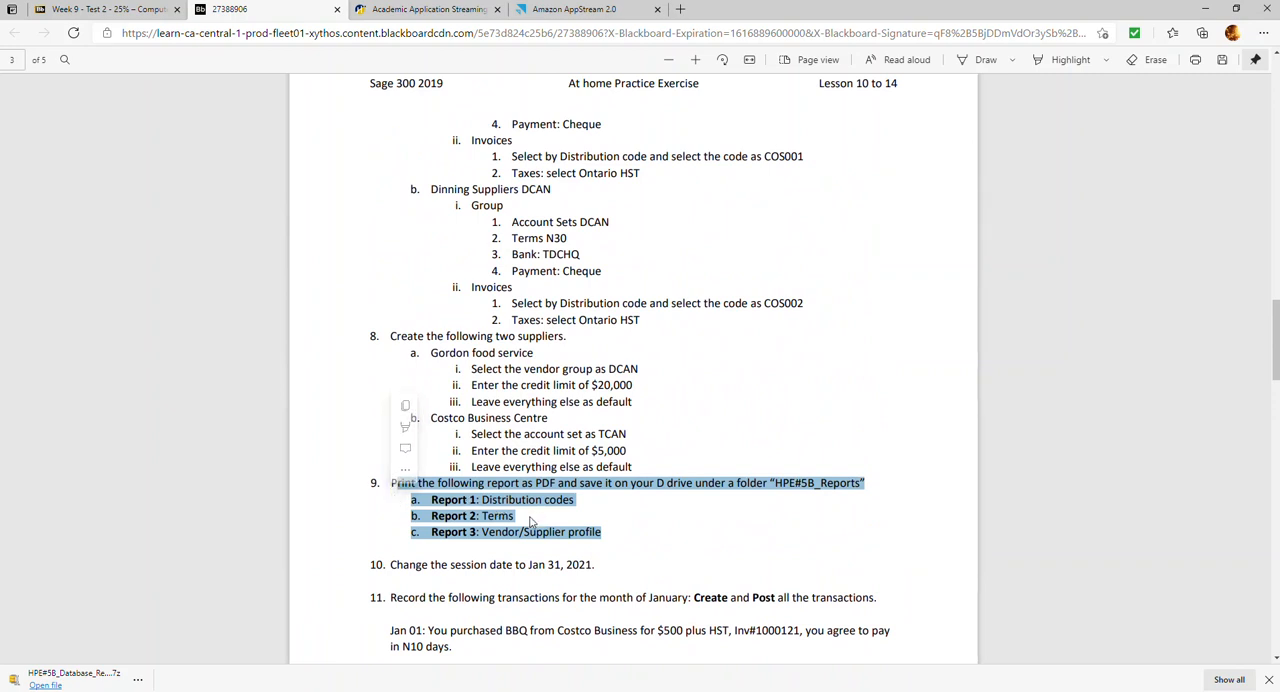
Return to Sage 300 and open the A/P Setup Reports, rechecking the exercise's report list
click(605, 10)
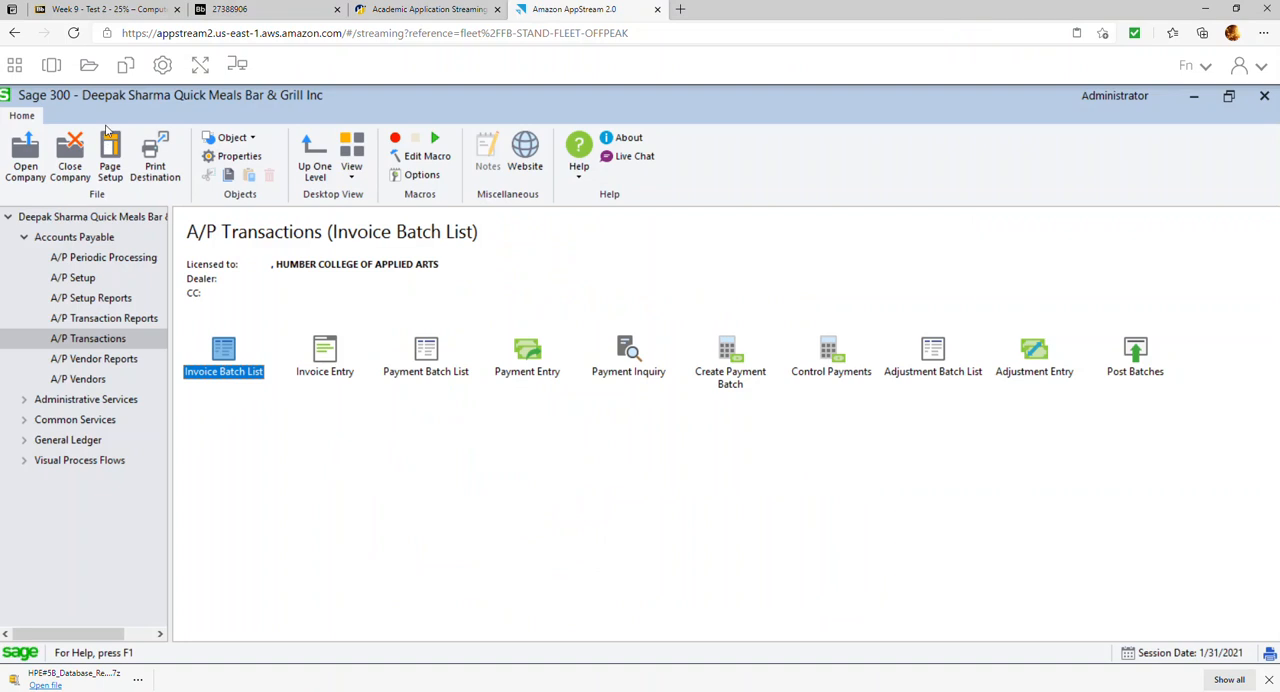
click(98, 300)
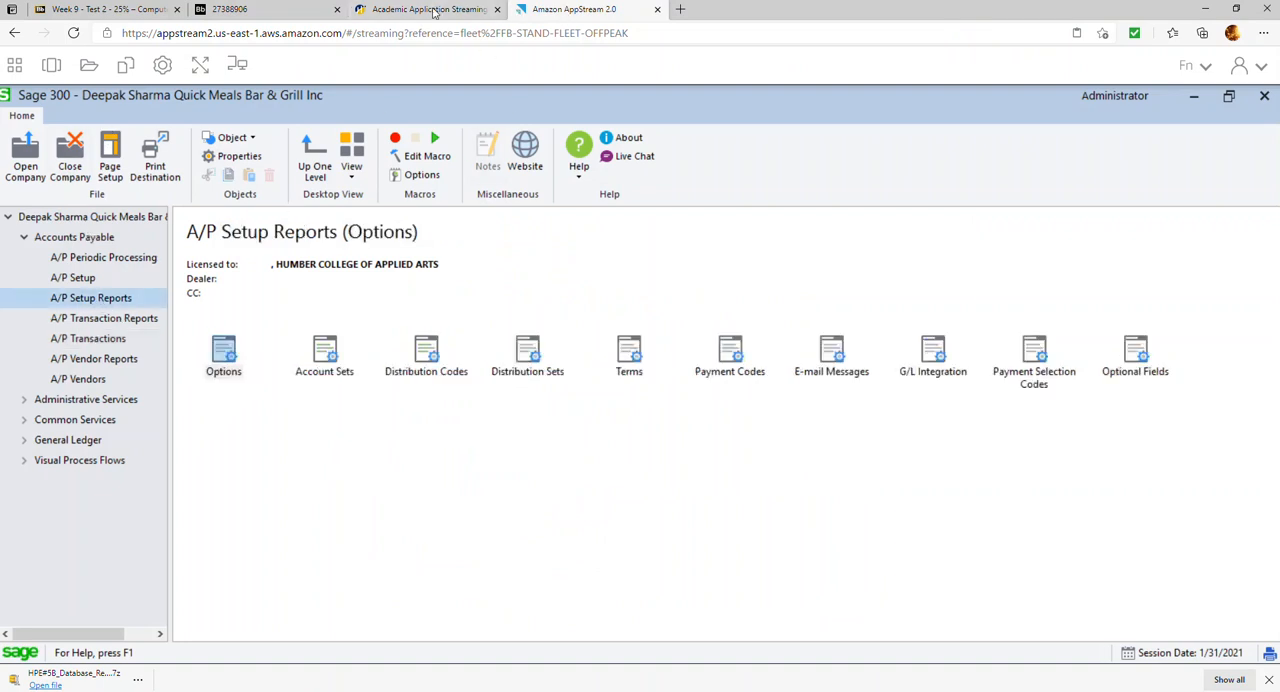
click(268, 10)
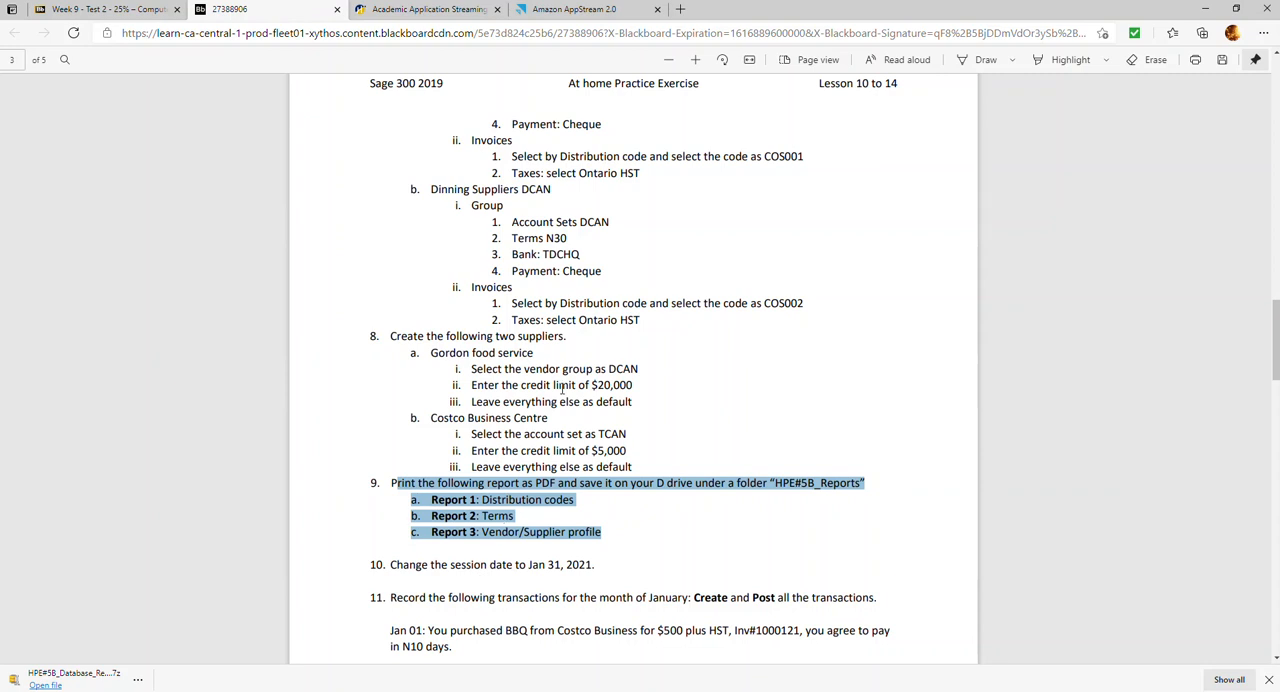
click(588, 12)
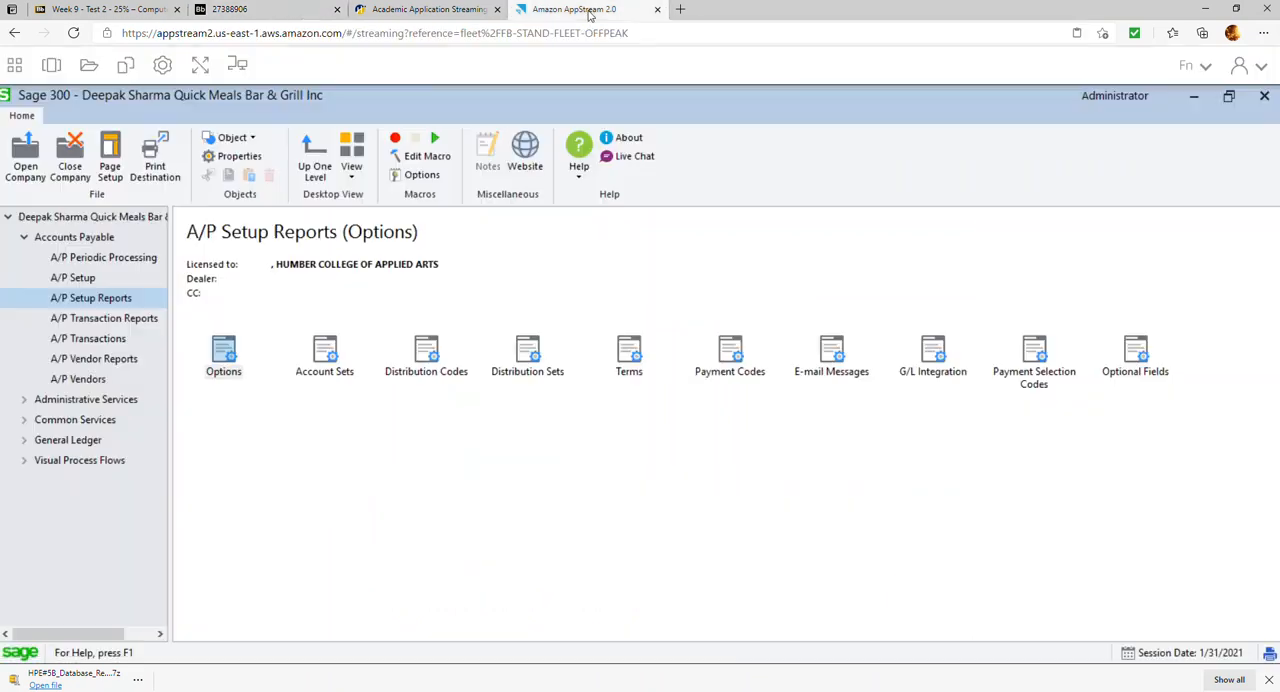
Set the print destination for reports to Preview
click(155, 165)
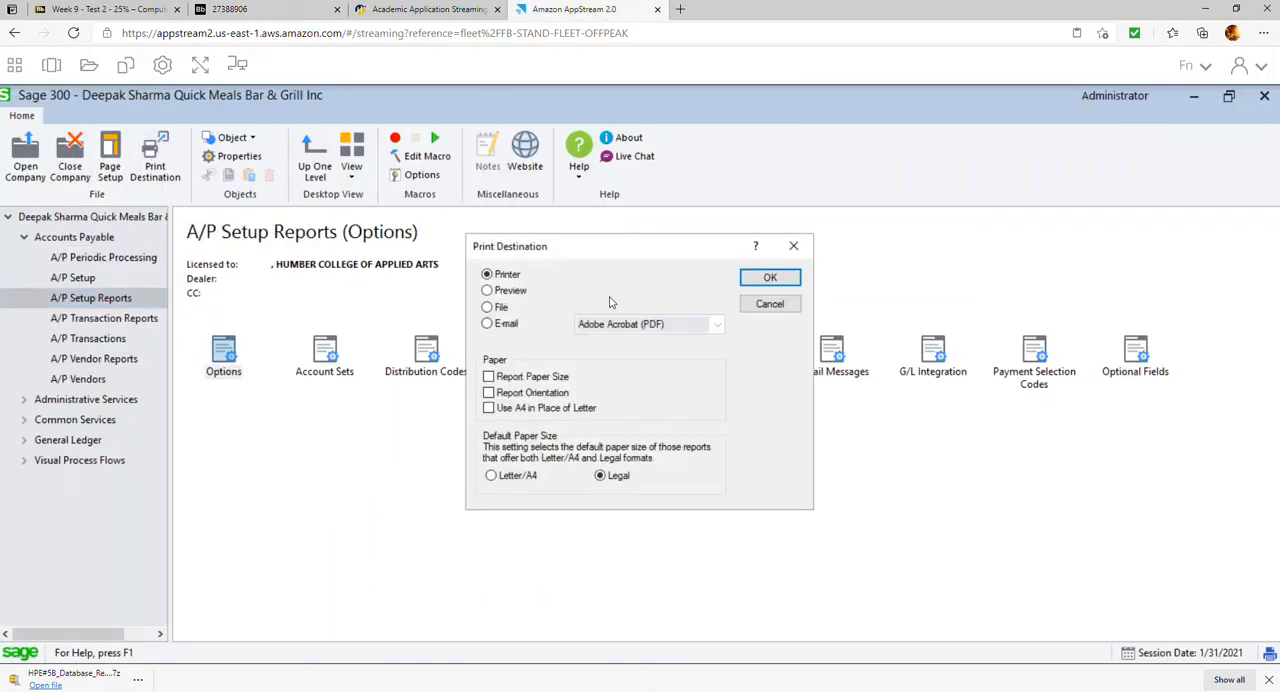
click(550, 378)
click(772, 279)
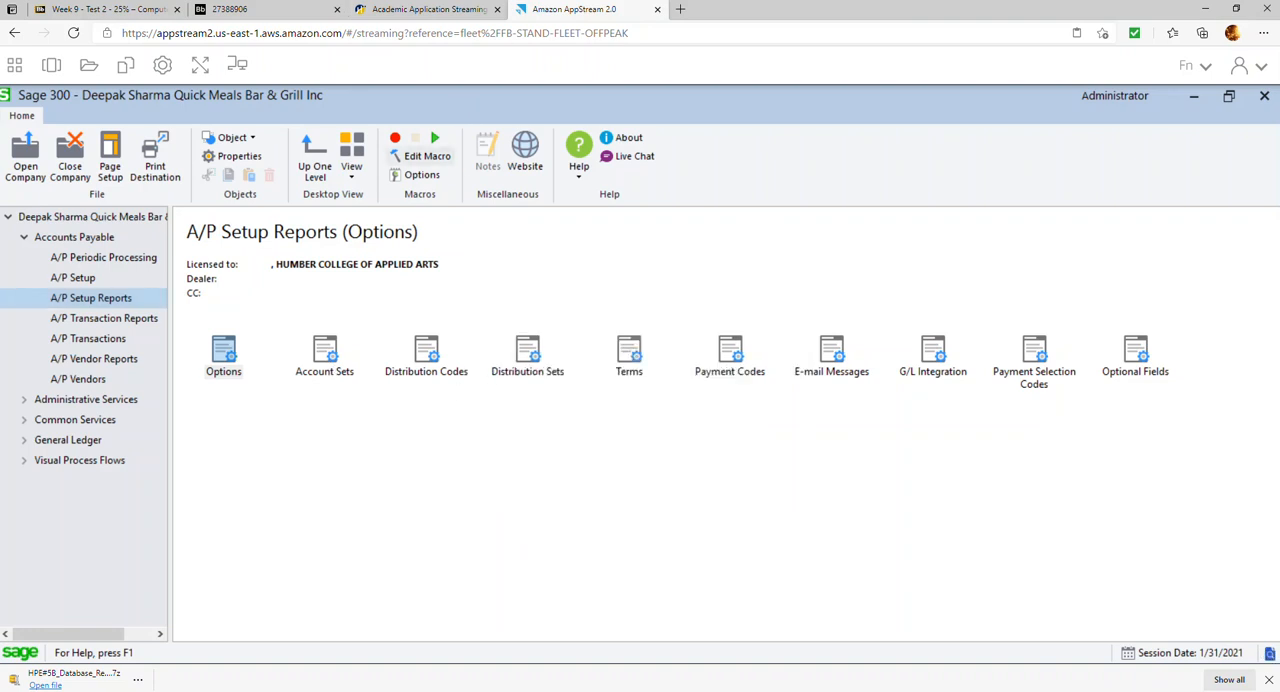
Recheck the required reports in the exercise, then generate the A/P Distribution Codes report in Sage 300
click(259, 16)
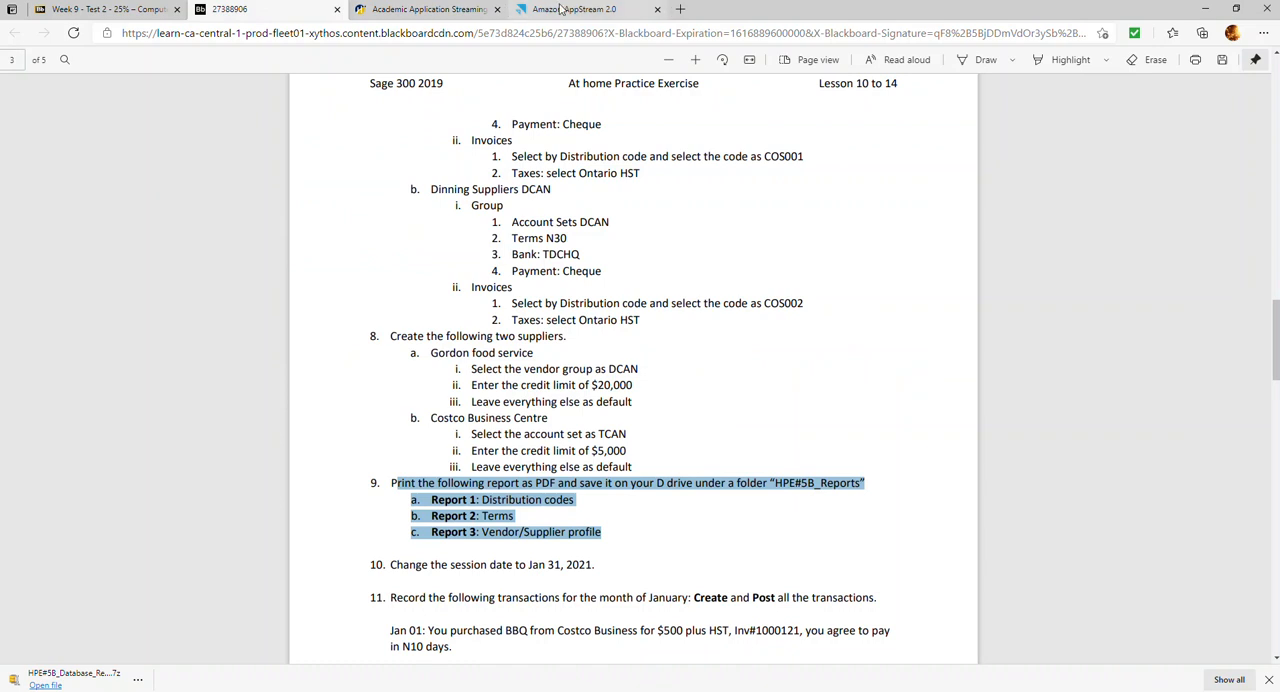
click(561, 10)
double_click(430, 355)
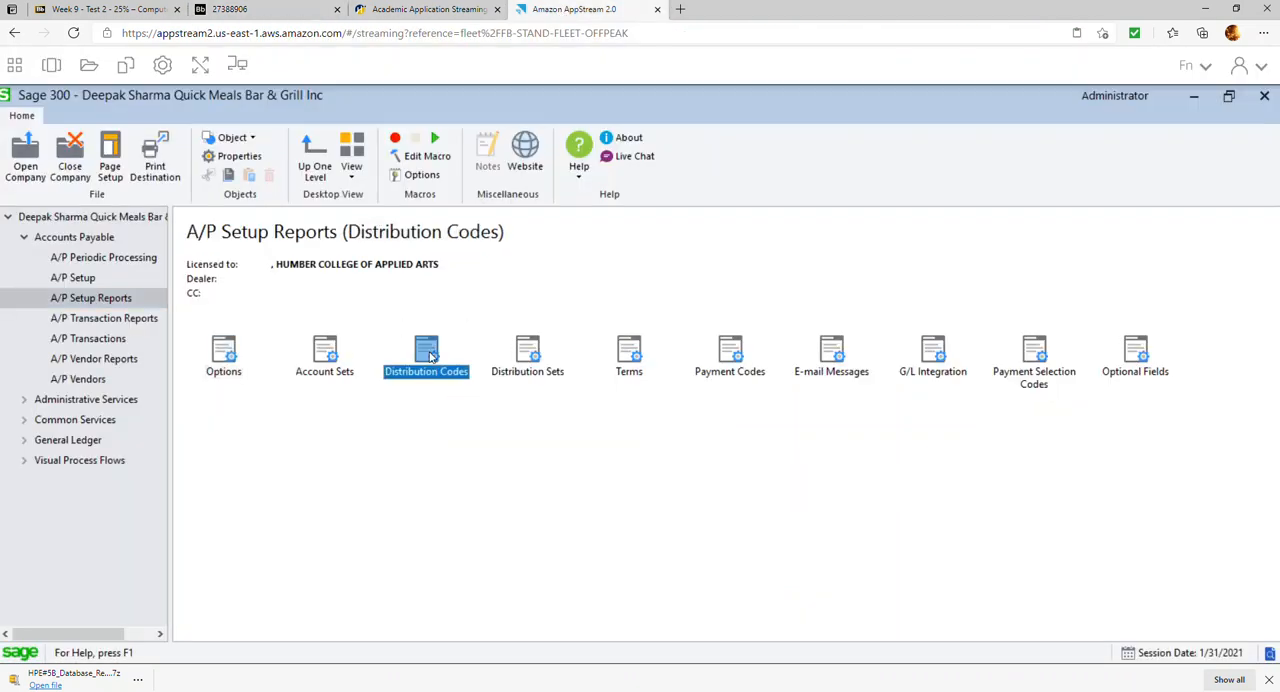
click(581, 423)
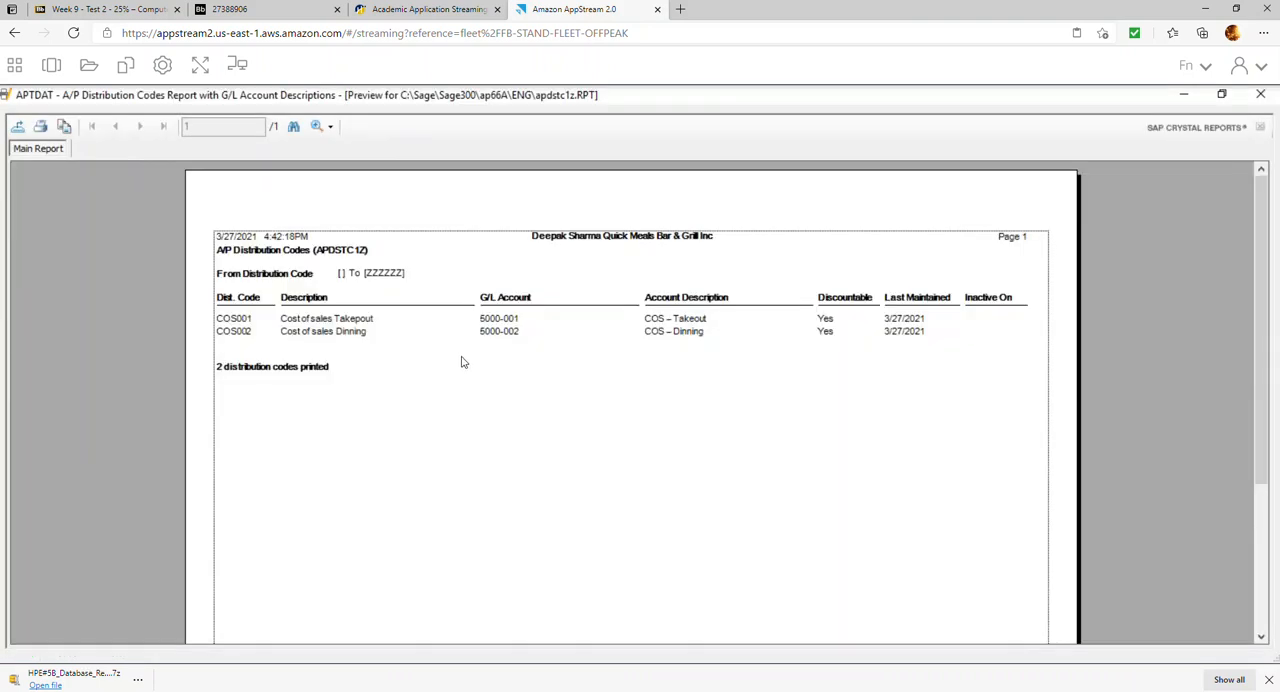
click(18, 127)
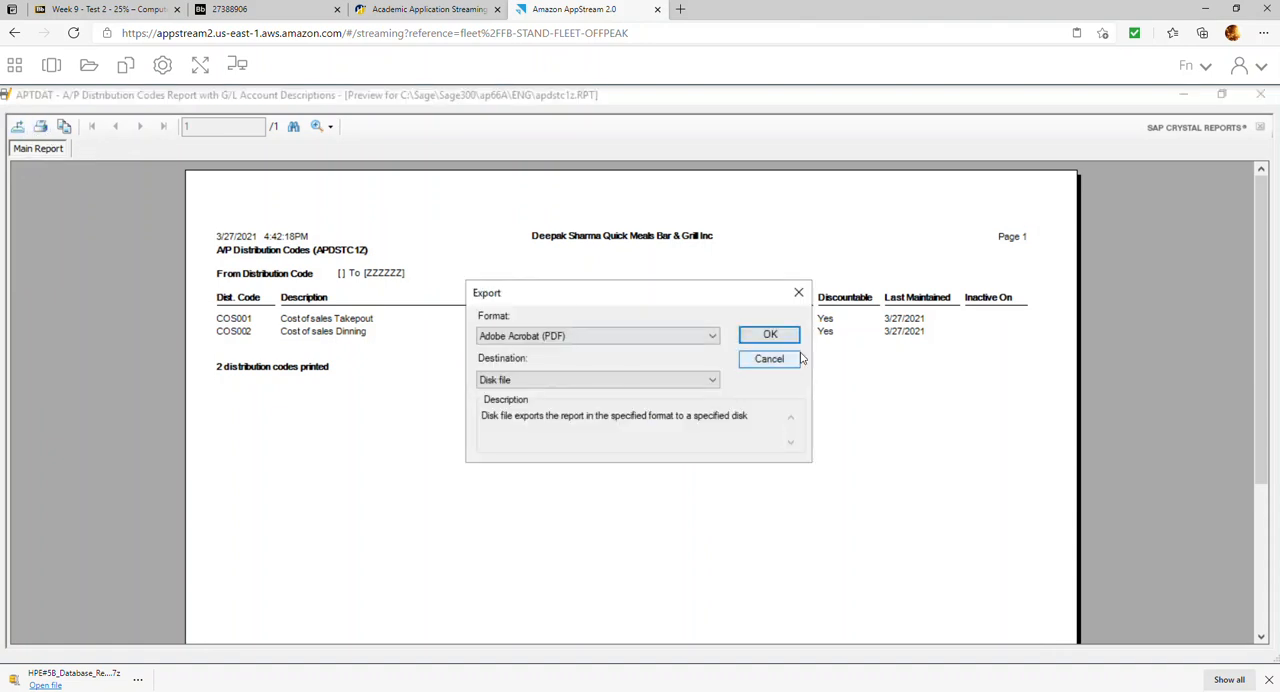
click(762, 338)
click(148, 244)
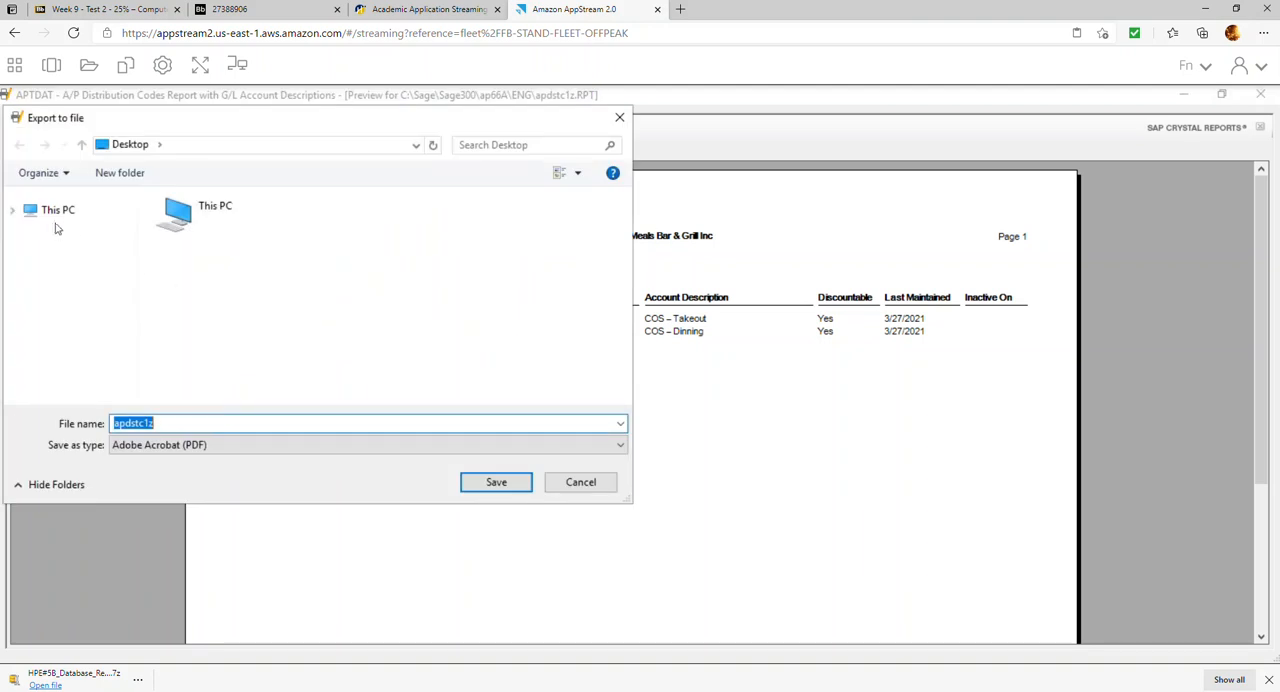
click(16, 218)
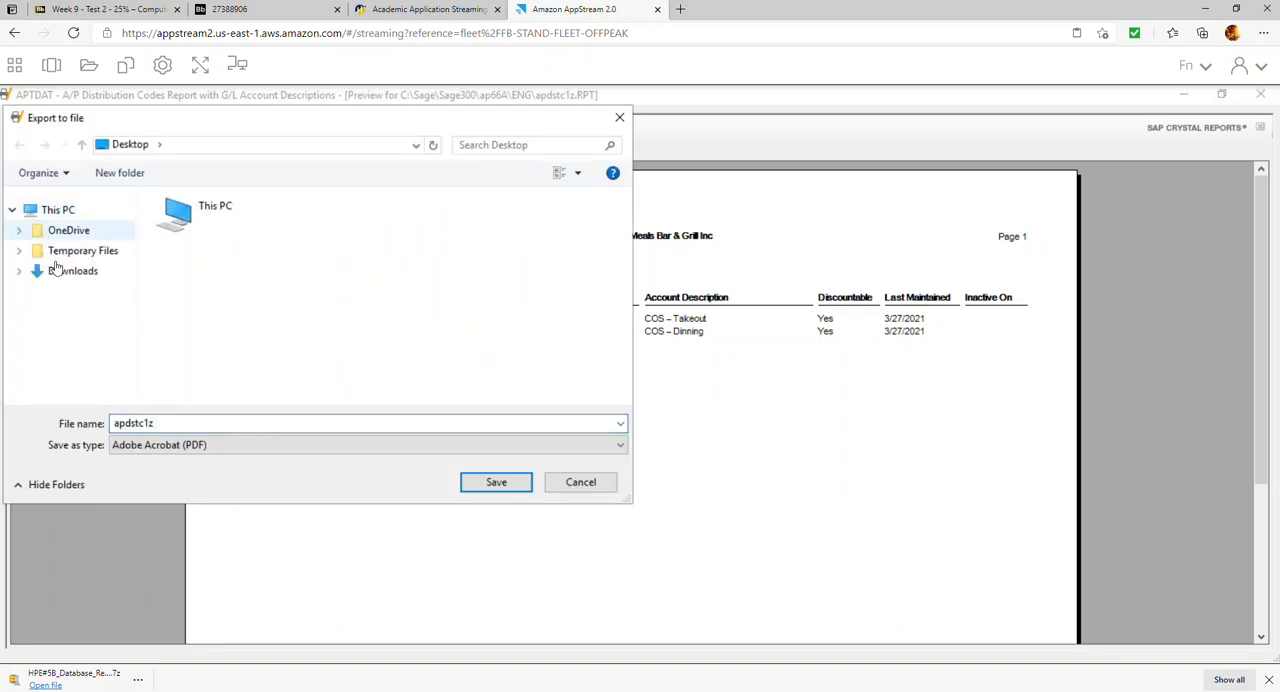
click(18, 250)
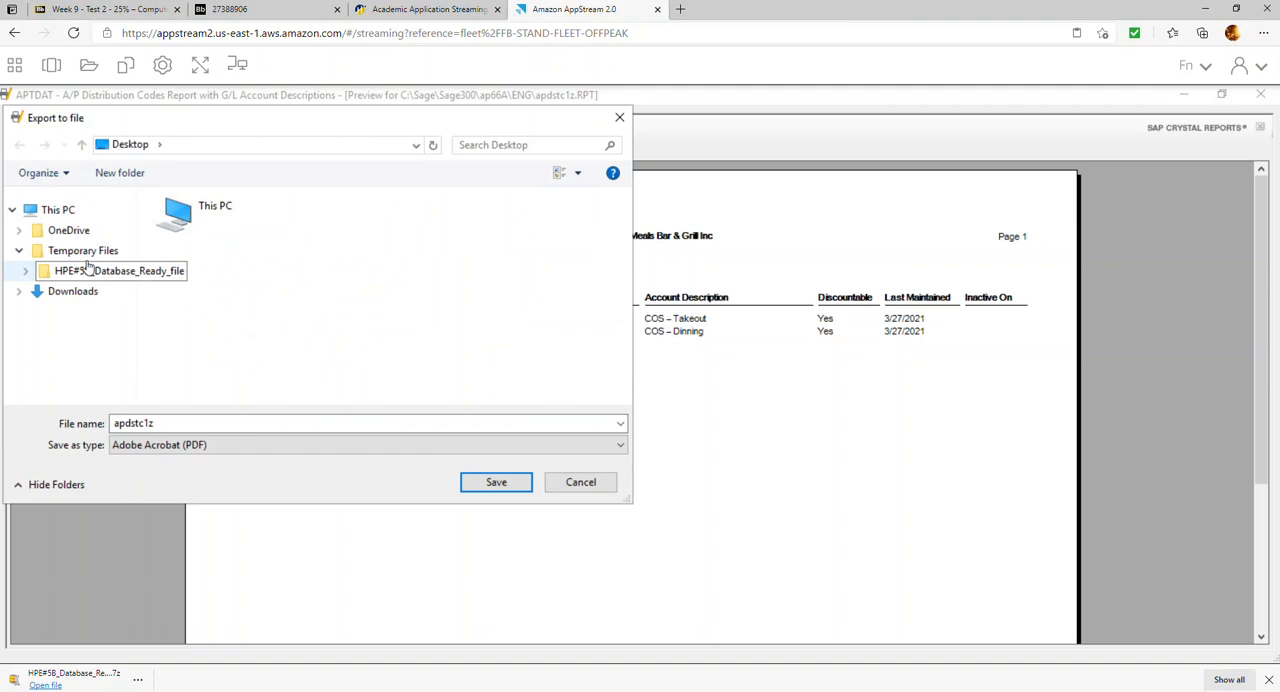
click(82, 250)
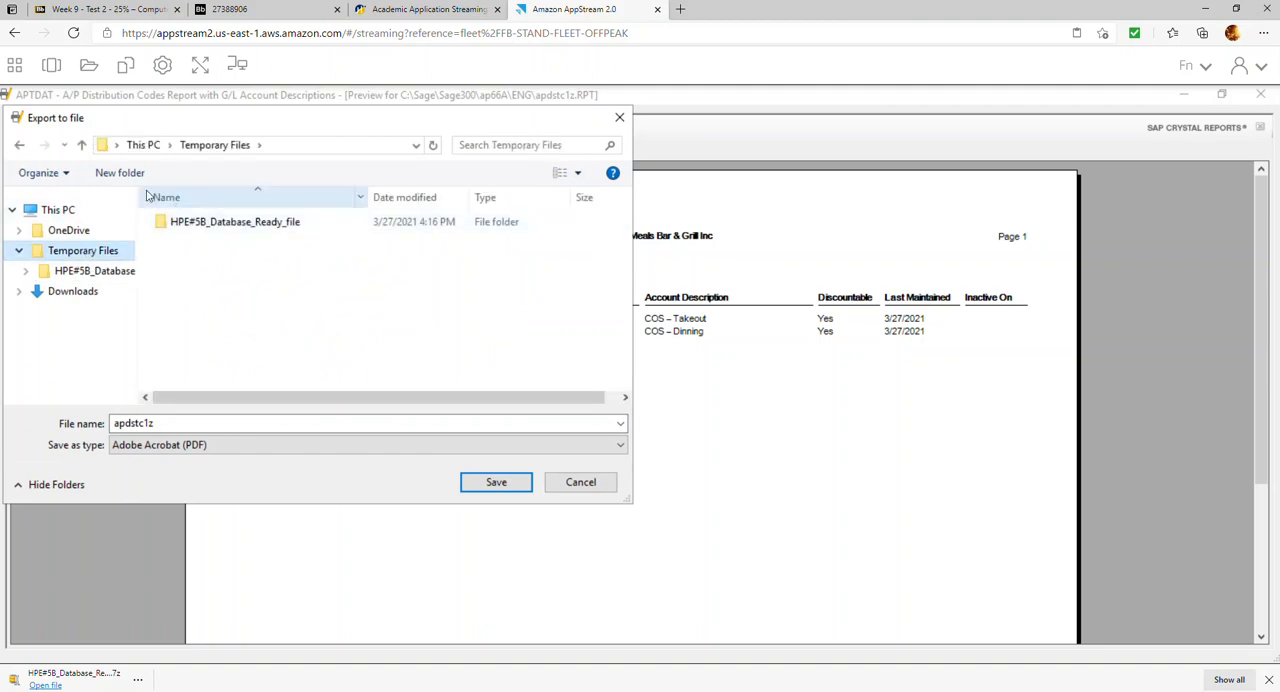
click(110, 174)
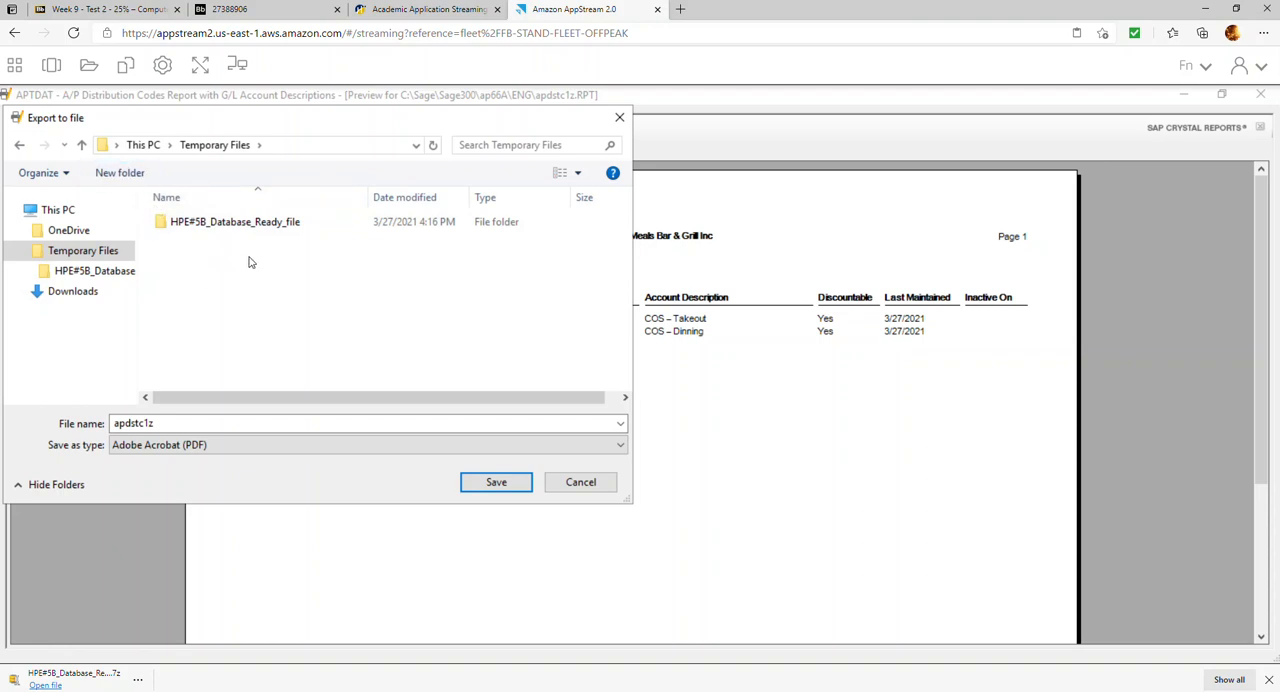
click(580, 482)
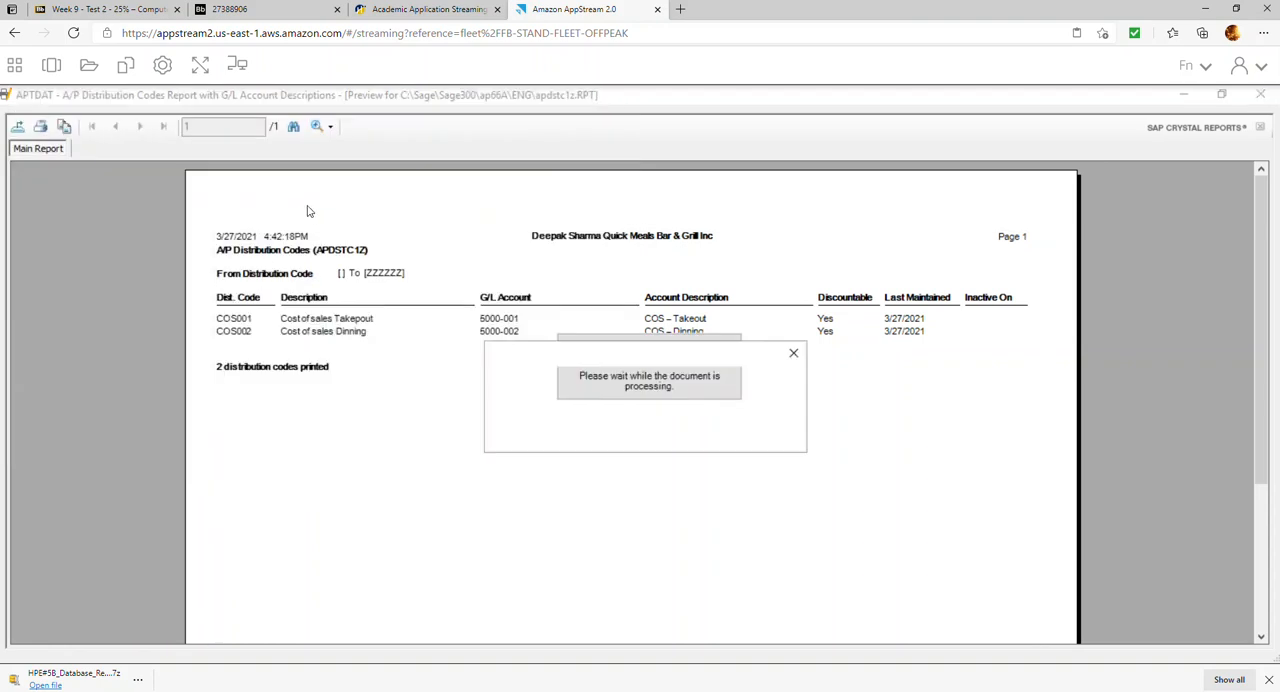
mouse_move(120, 70)
click(757, 436)
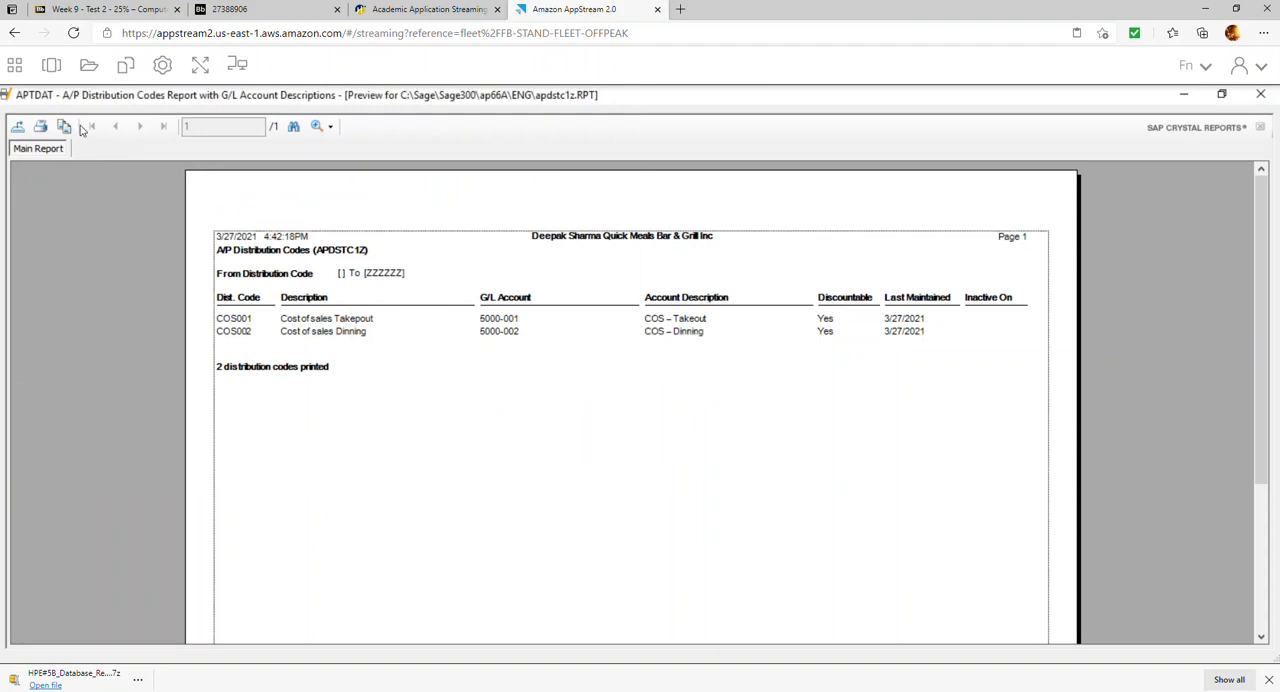
Create a folder named HPE#5B Repors inside Temporary Files in the AppStream My Files storage
click(89, 64)
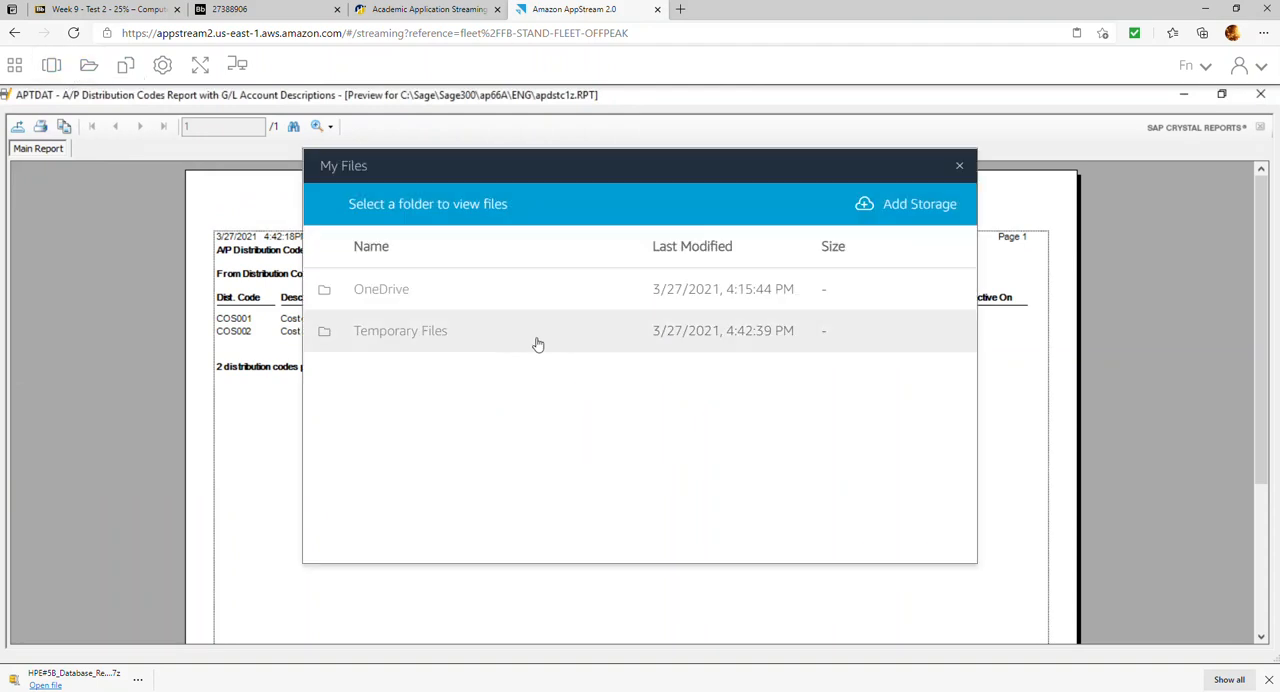
click(420, 336)
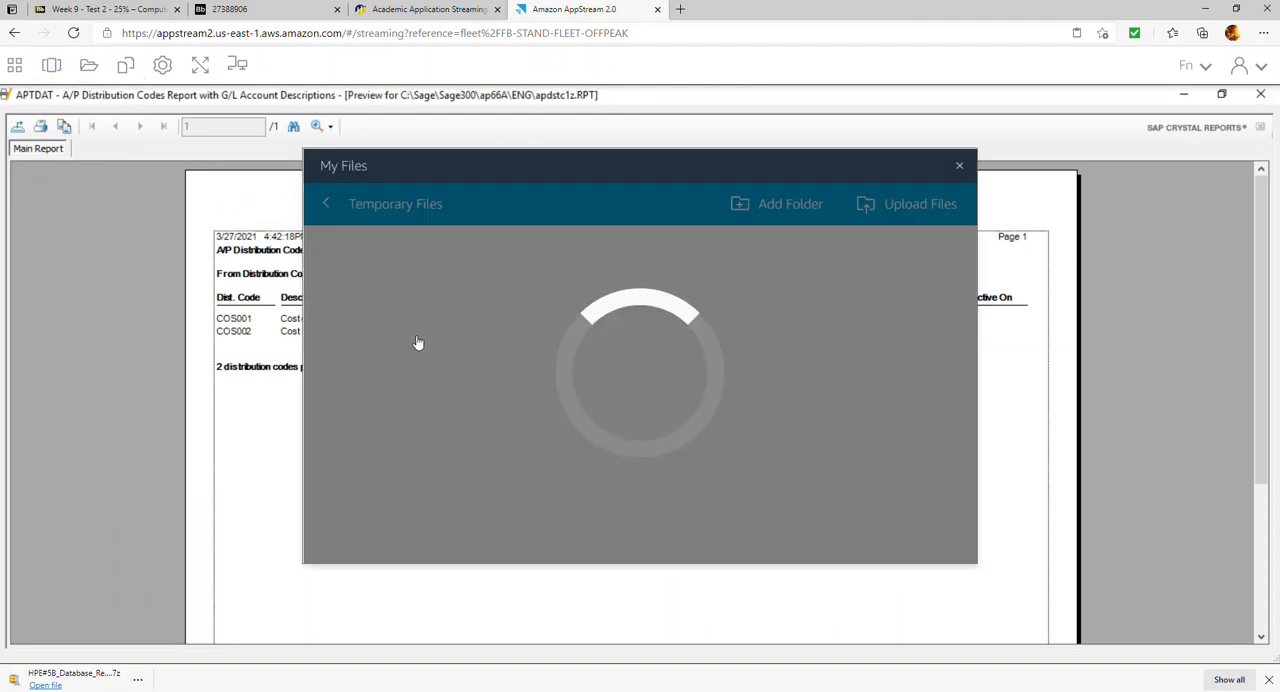
click(401, 377)
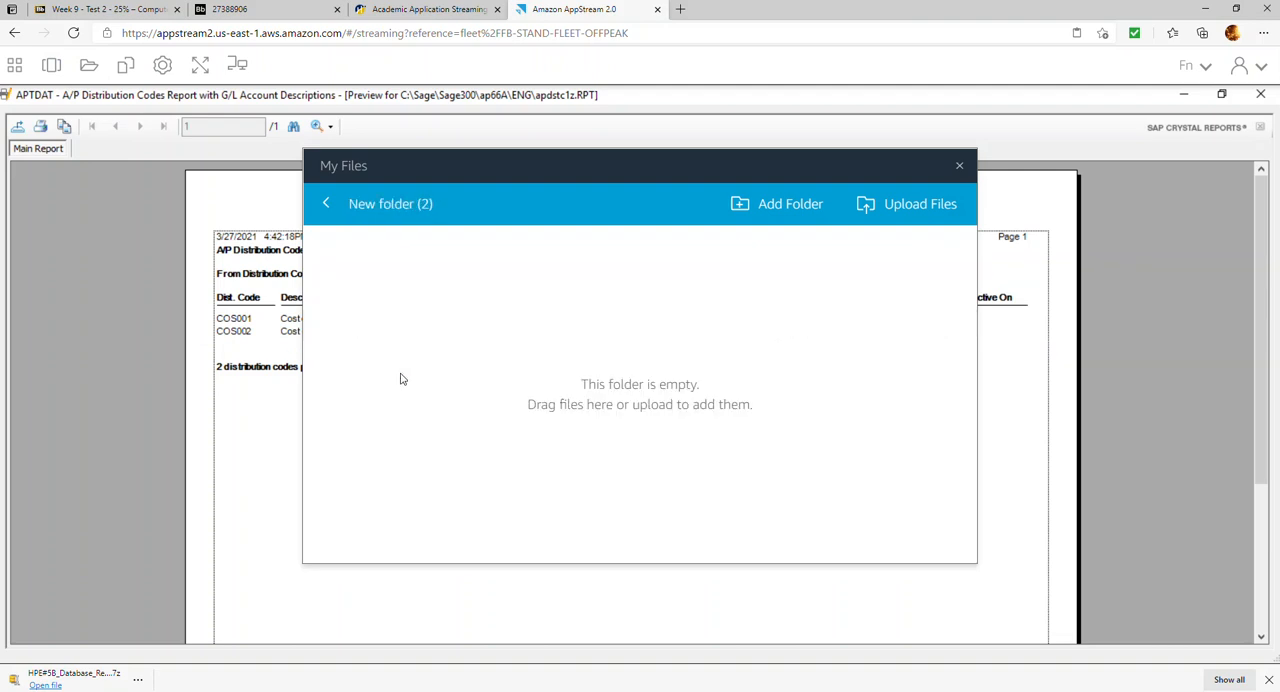
click(326, 204)
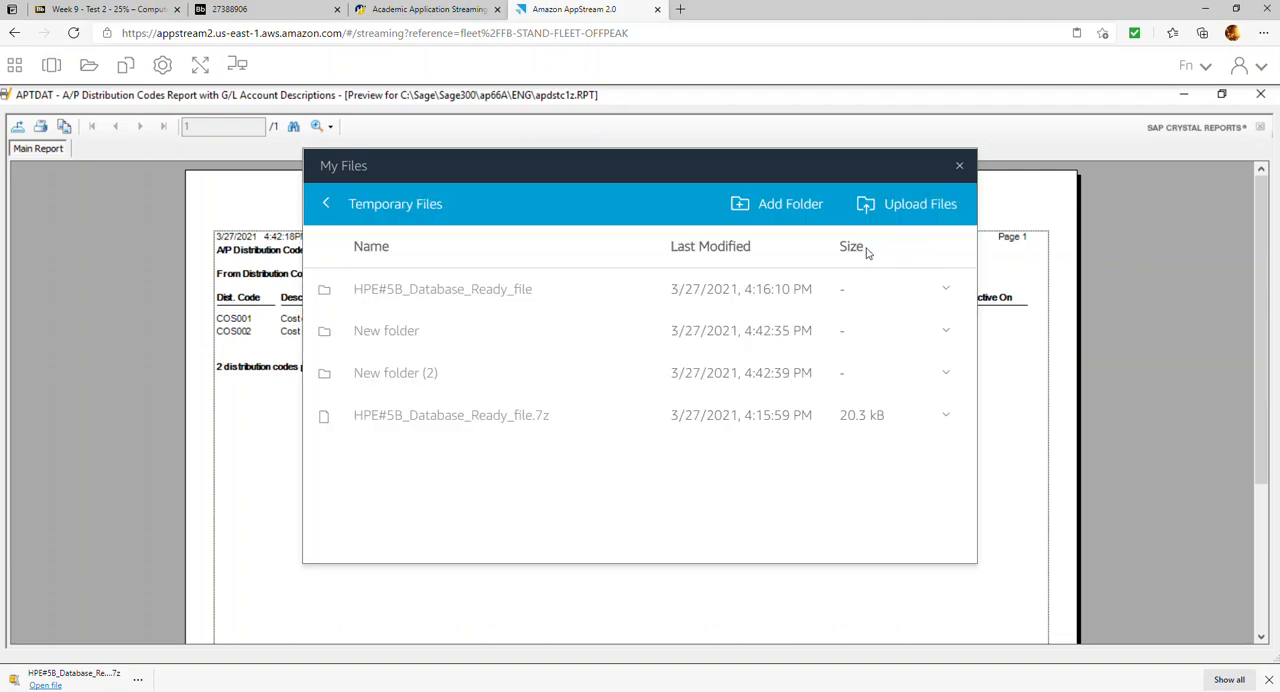
click(792, 212)
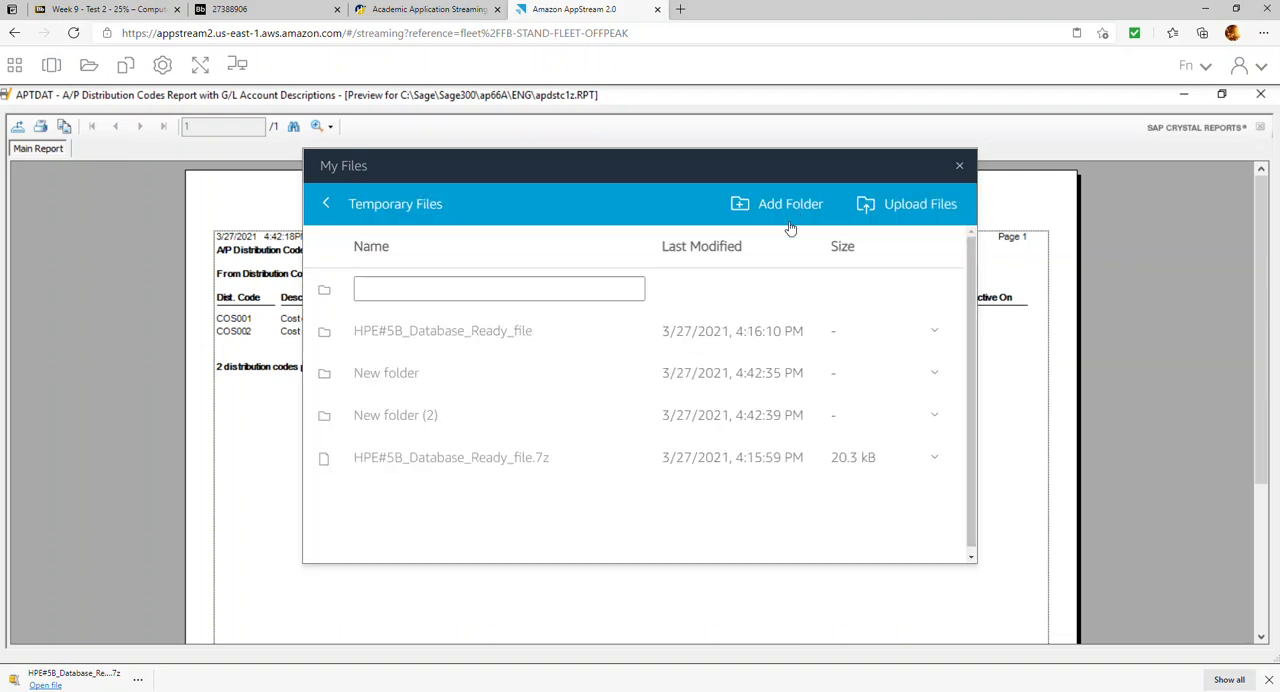
click(634, 294)
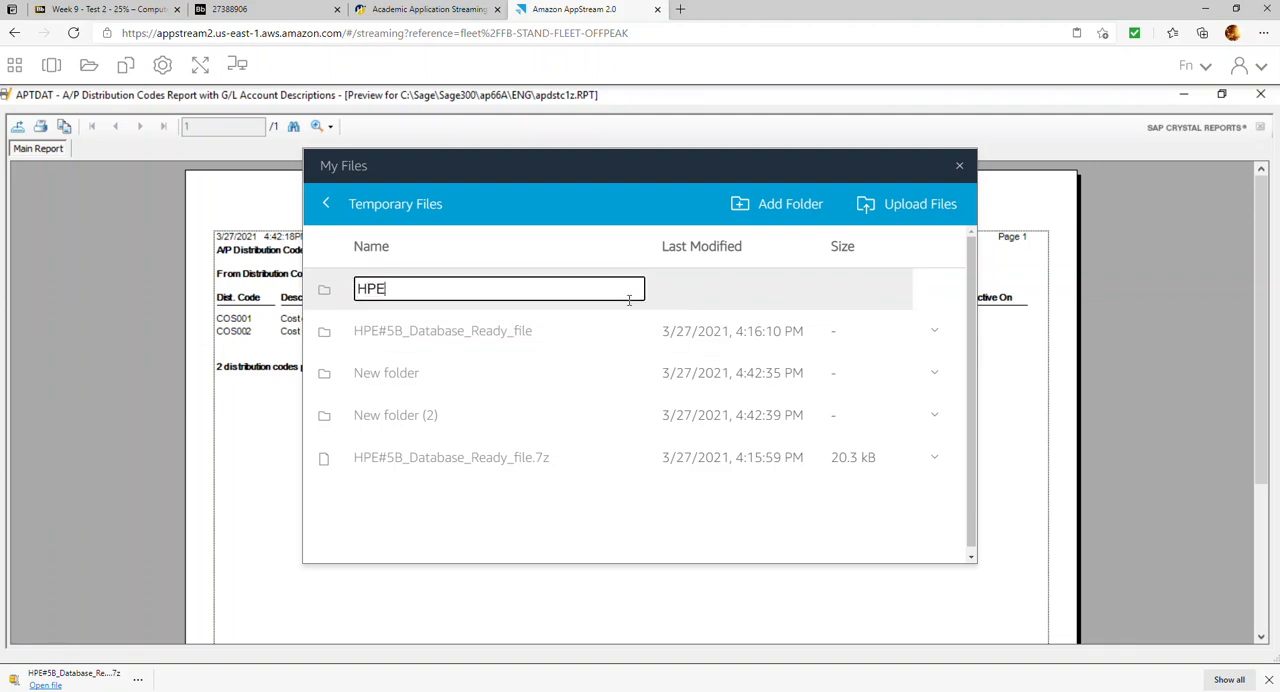
text(HPE#5B Repors)
key(Return)
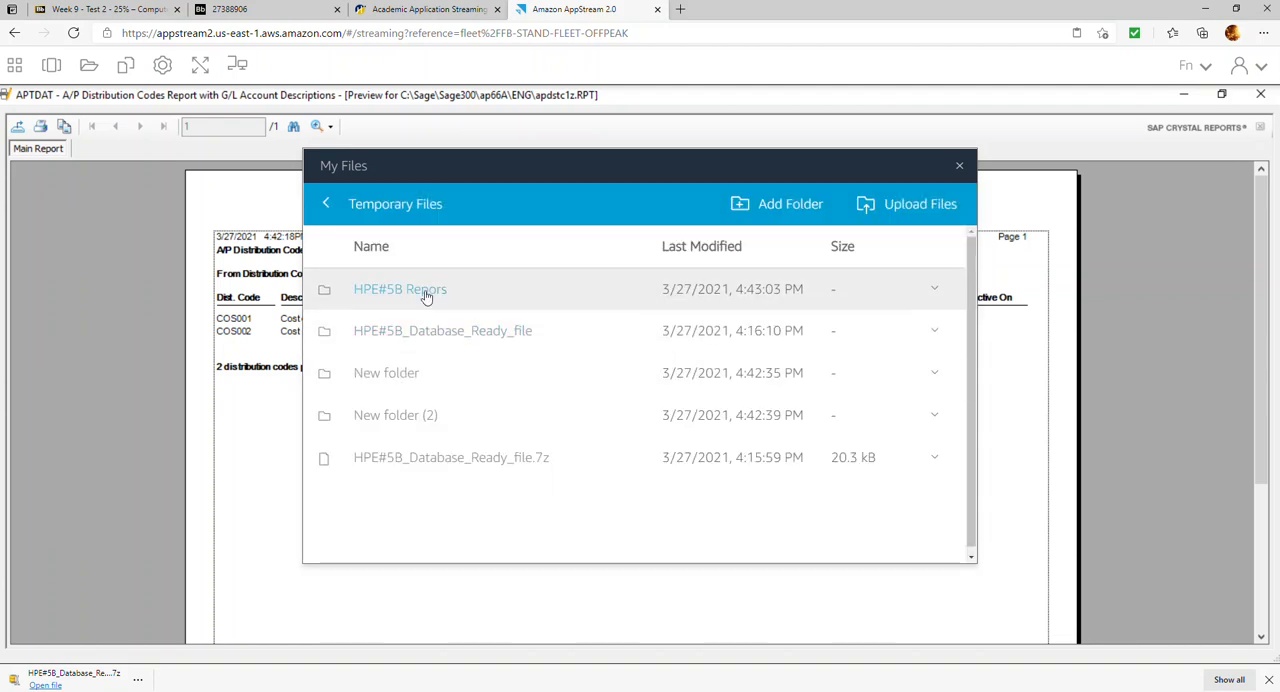
click(960, 167)
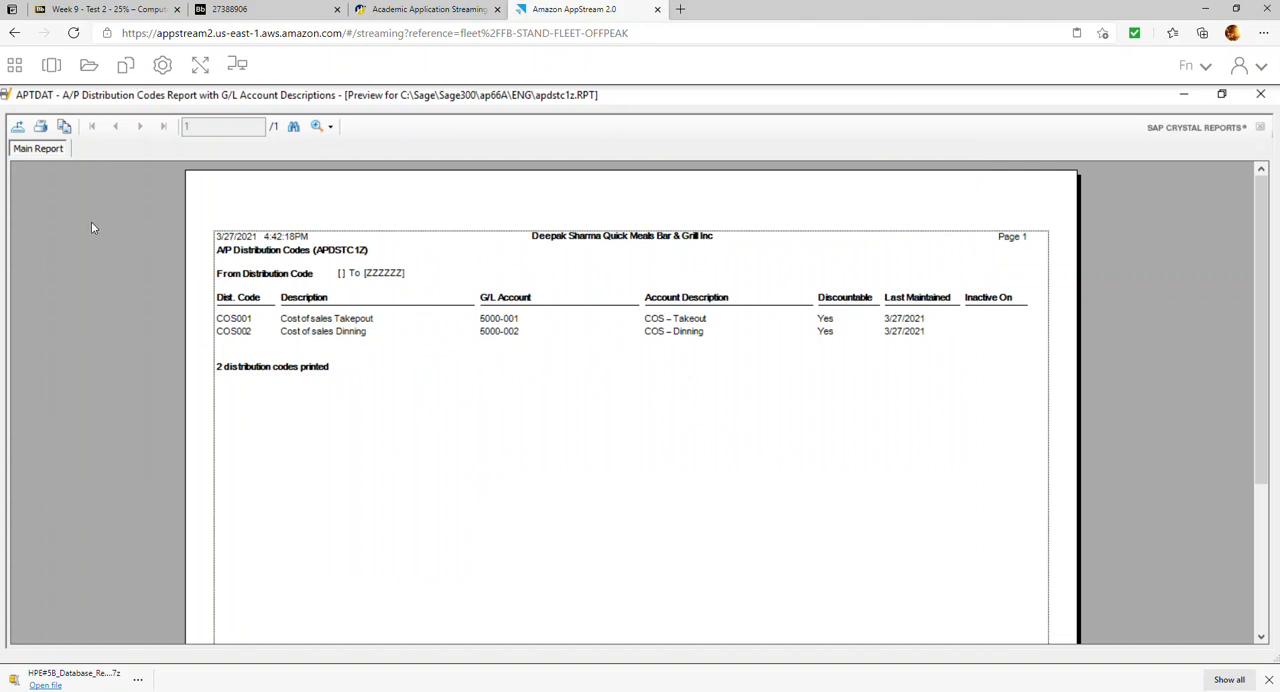
Export the A/P Distribution Codes report as a PDF named R1_DC into the HPE#5B Repors folder, then close the report
click(16, 126)
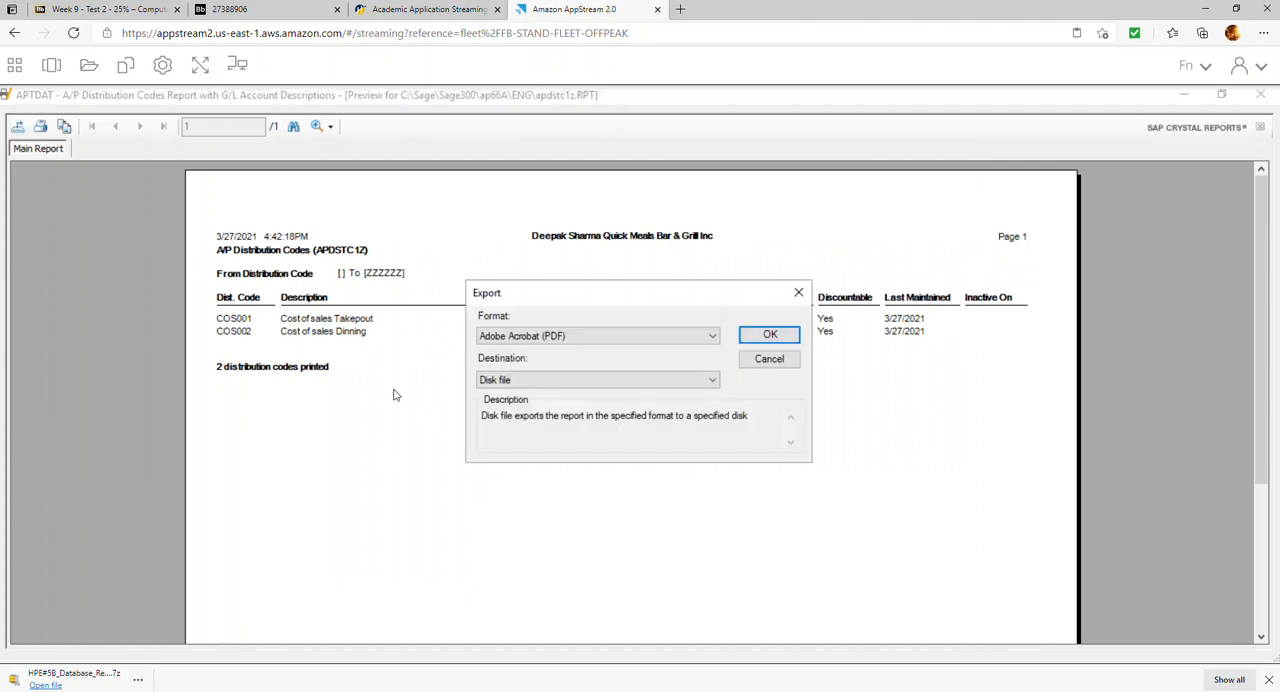
click(752, 341)
click(134, 246)
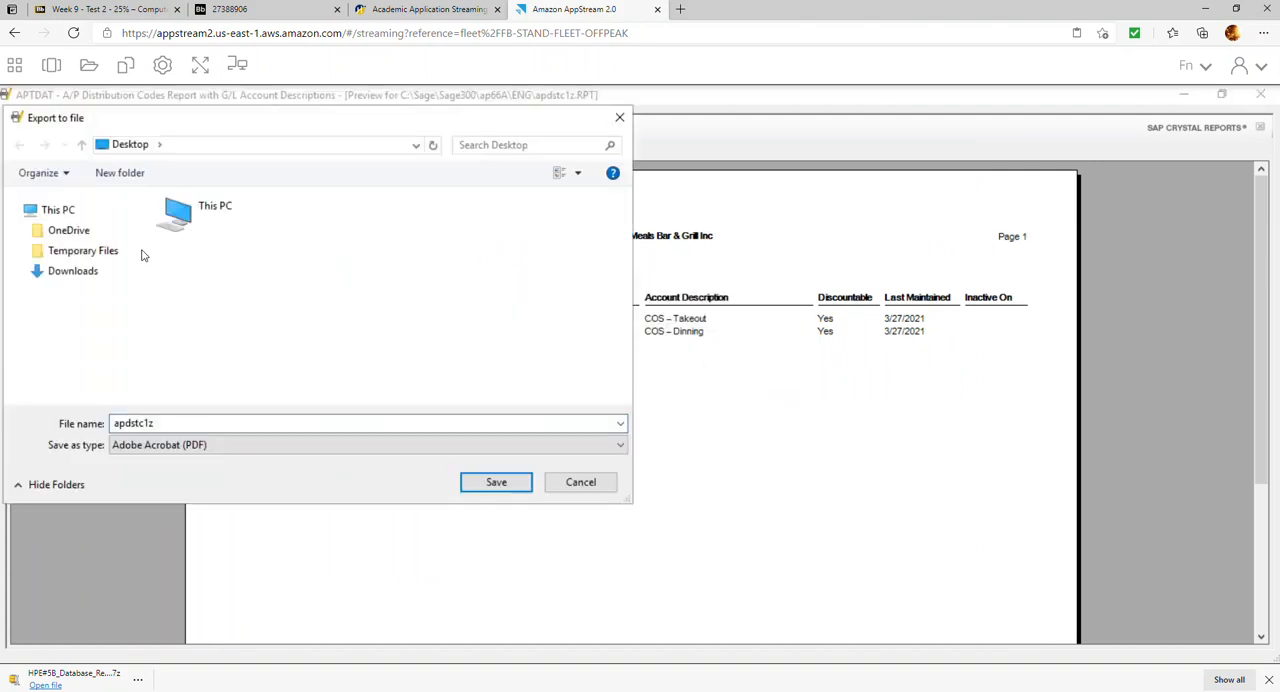
click(18, 250)
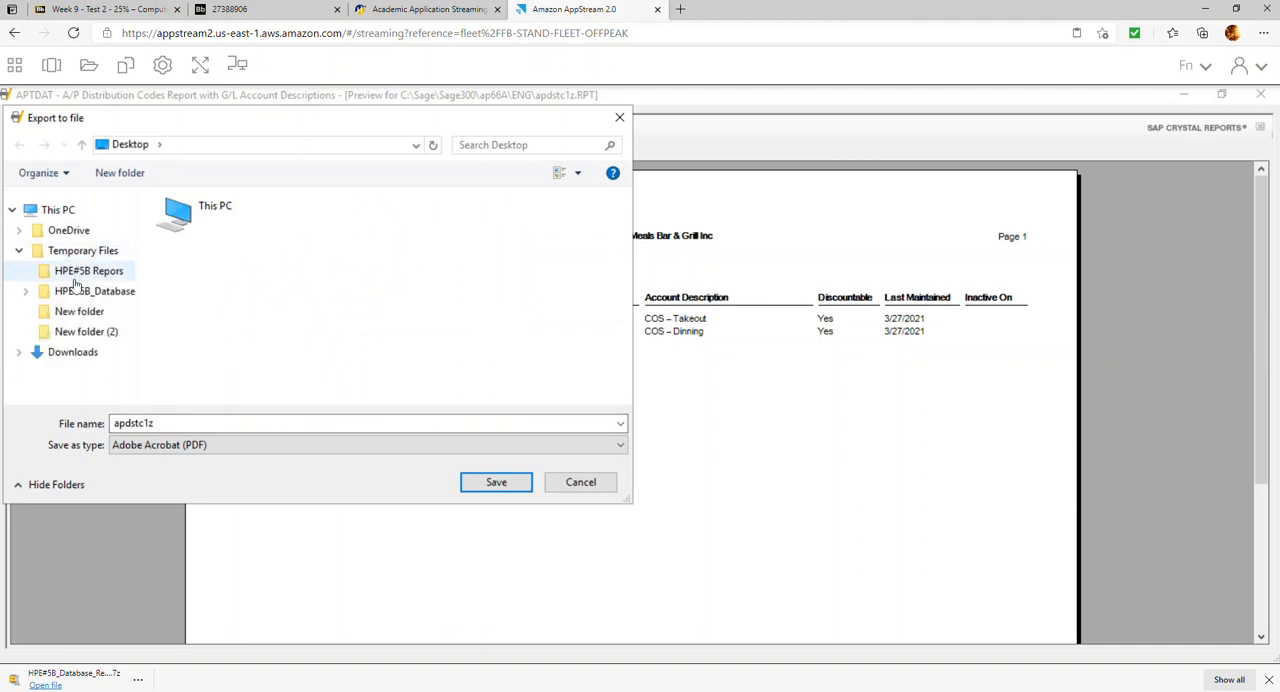
click(89, 271)
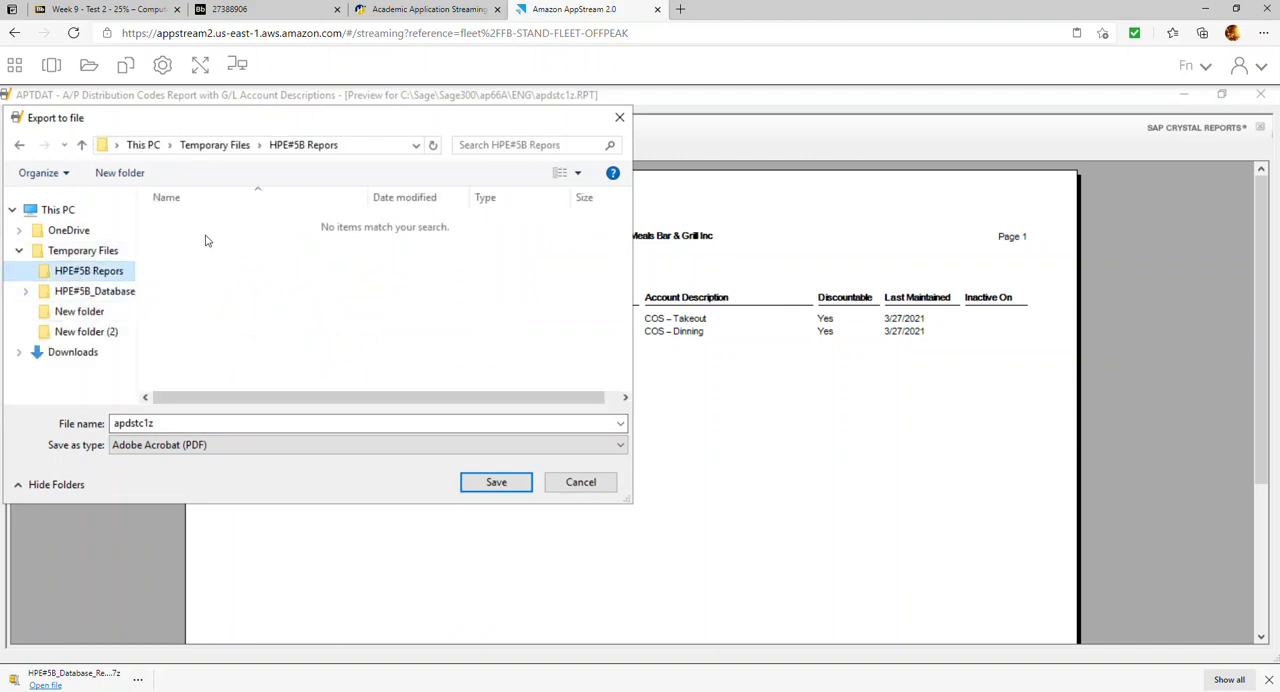
double_click(203, 425)
text(R1_DC)
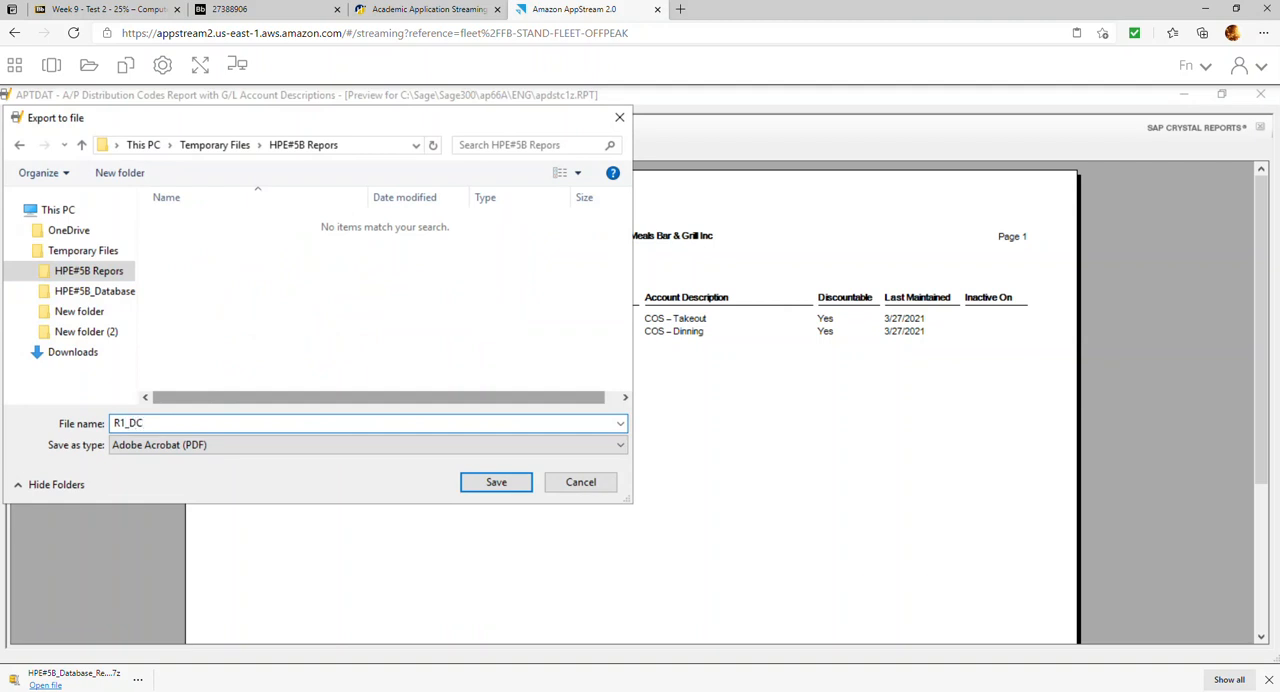
key(Return)
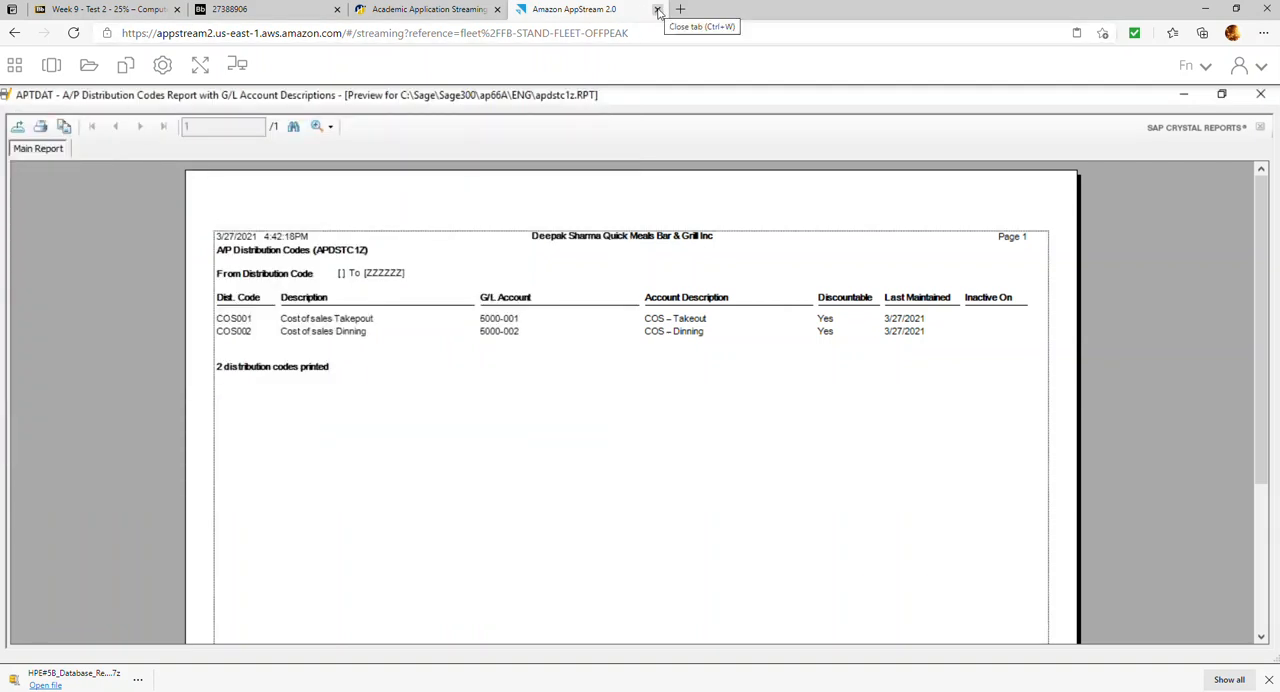
click(1259, 95)
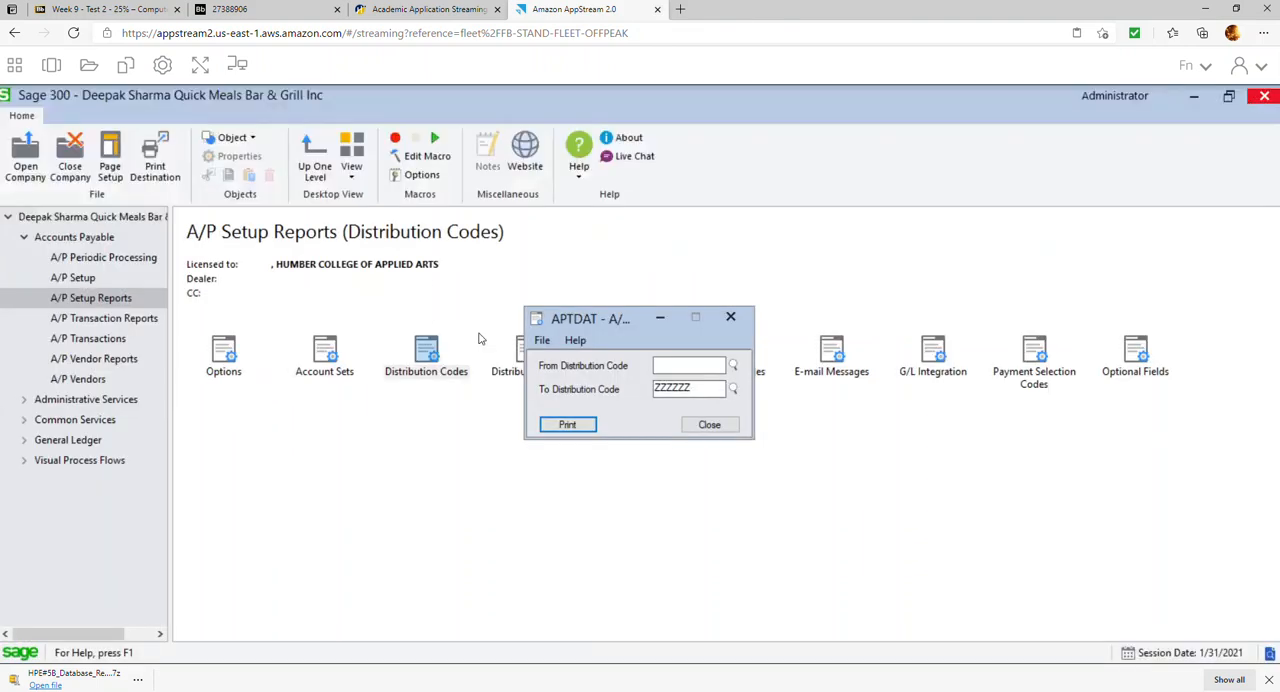
click(705, 424)
Recheck the exercise's report list, then generate the A/P Terms report in Sage 300 without multiple payment schedules
click(255, 9)
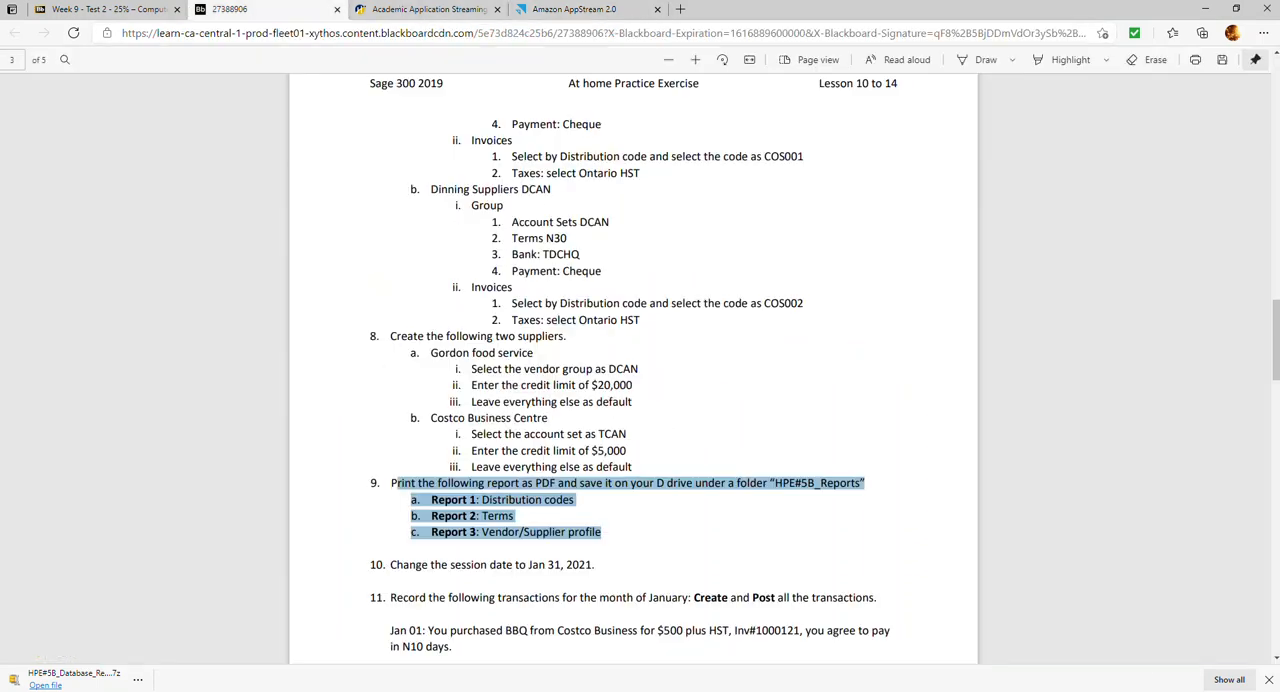
click(605, 10)
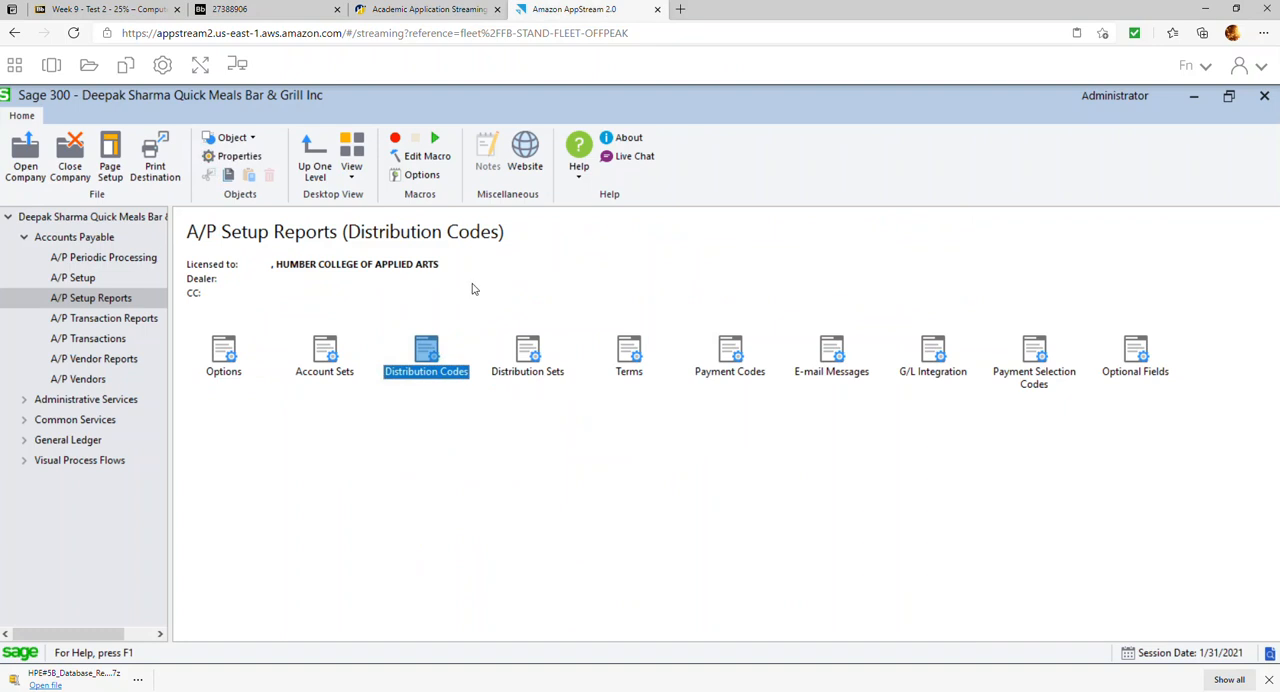
double_click(630, 352)
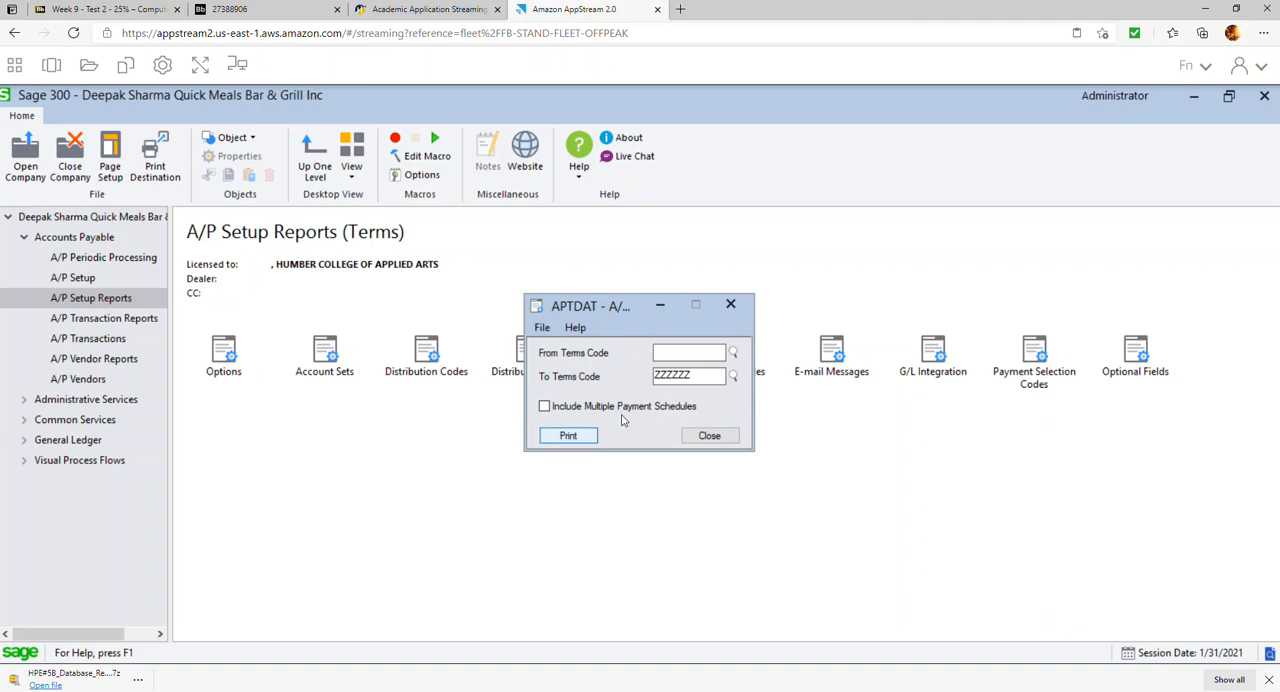
key(Return)
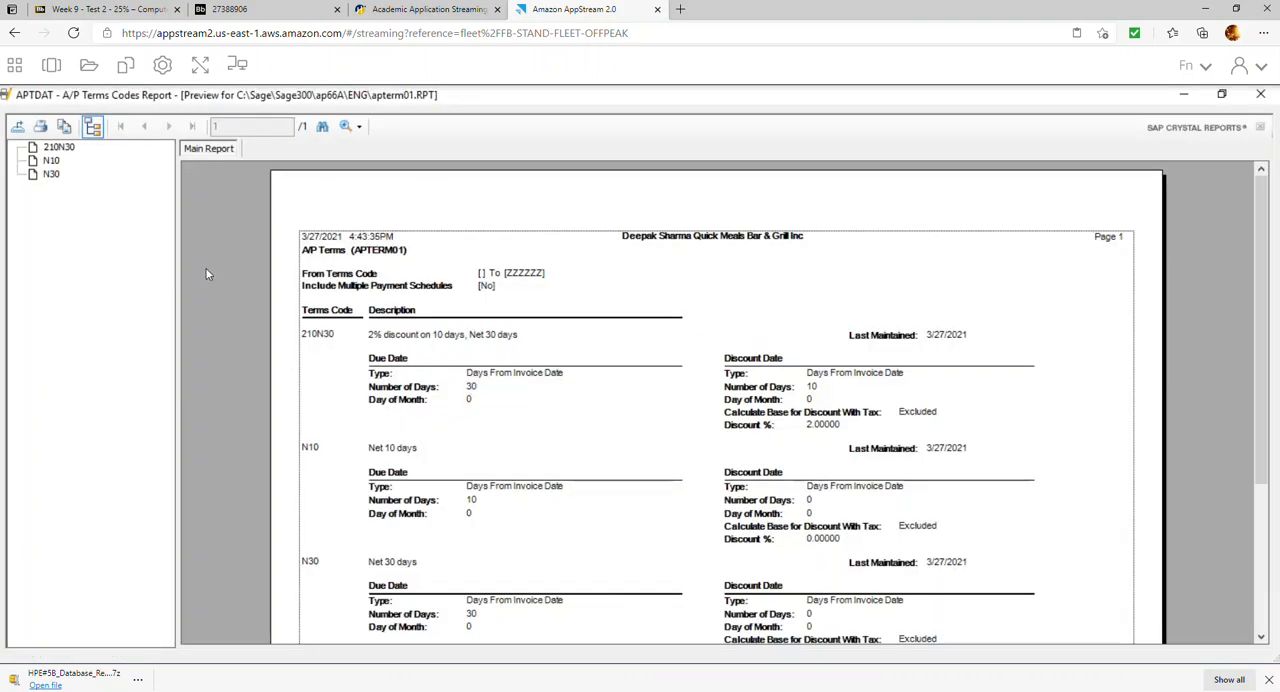
Export the A/P Terms report as a PDF named R2_terms into the HPE#5B Repors folder and close the report
click(20, 128)
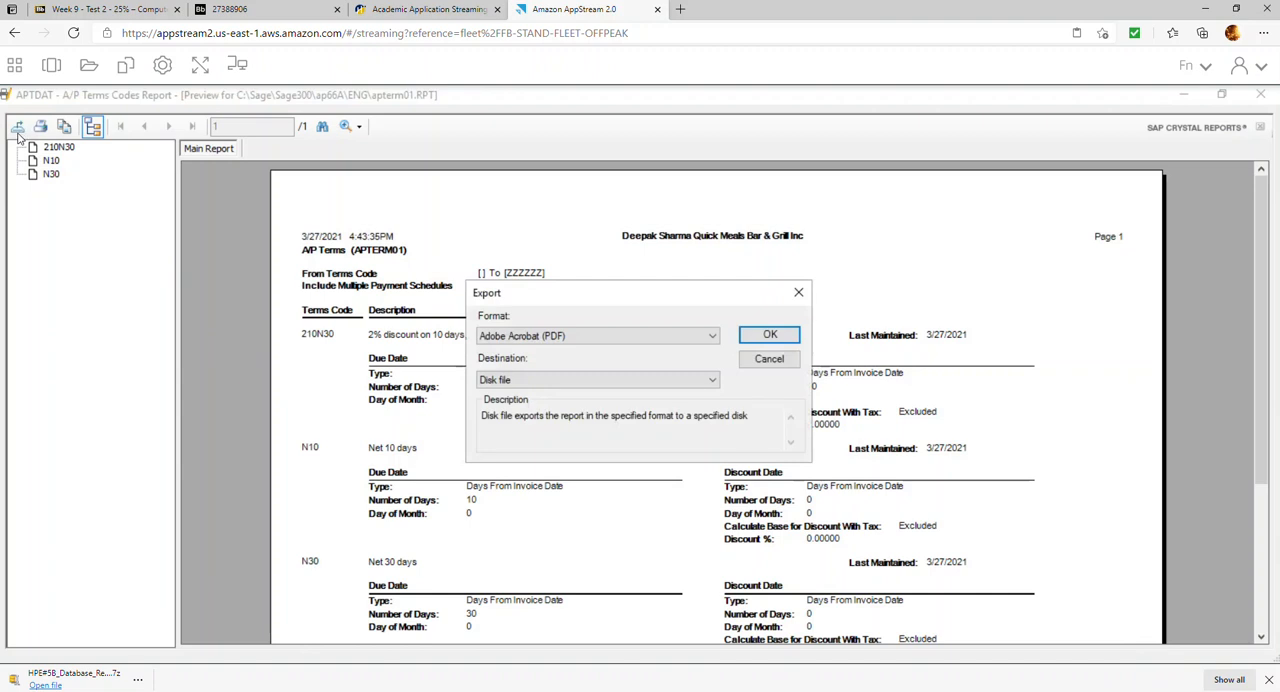
click(767, 335)
click(145, 246)
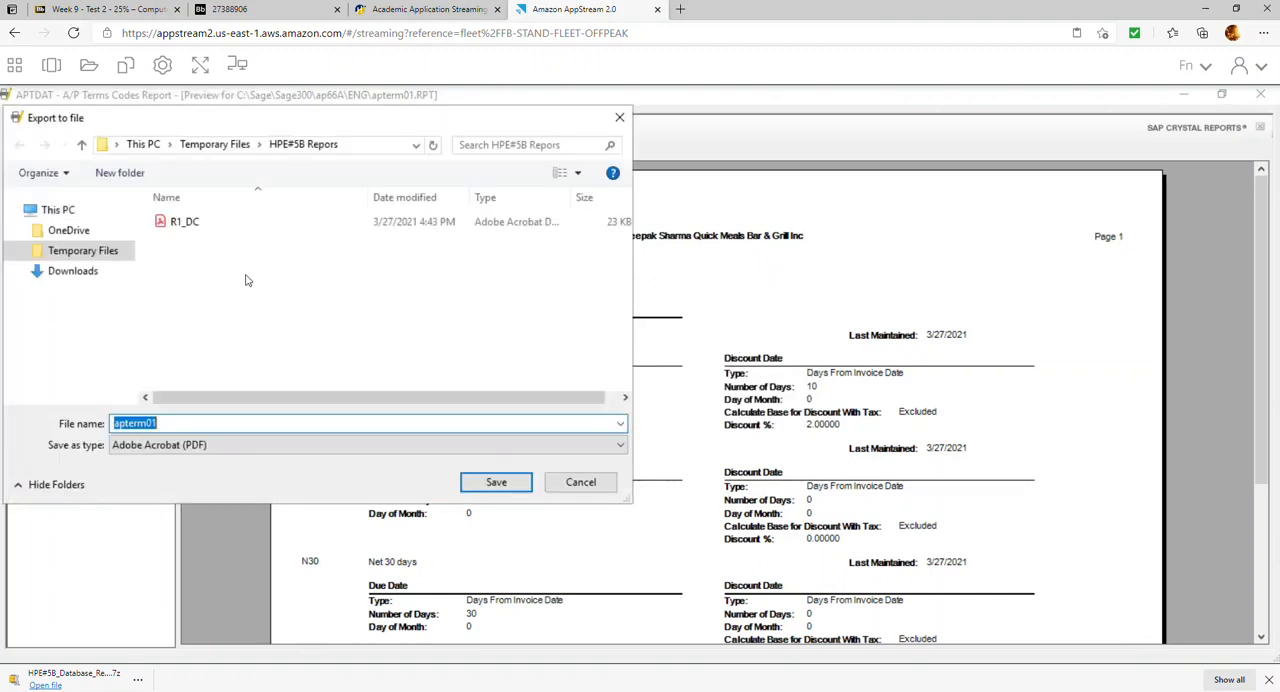
text(R)
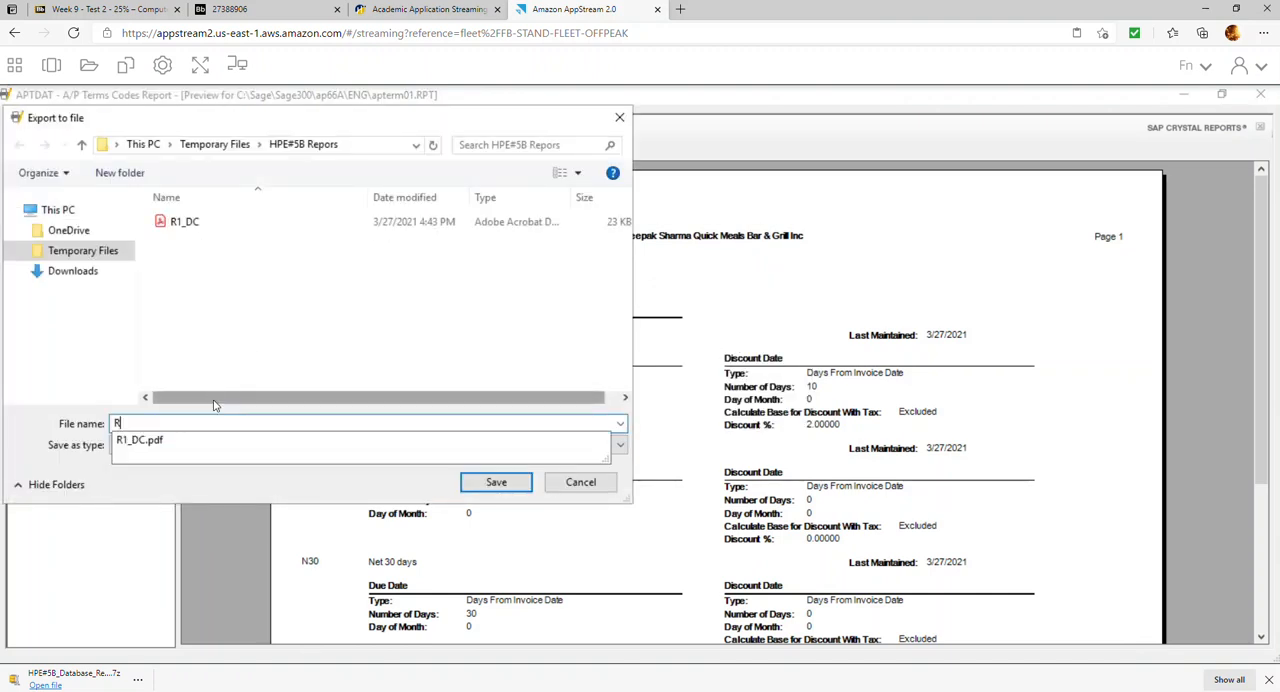
text(2_te)
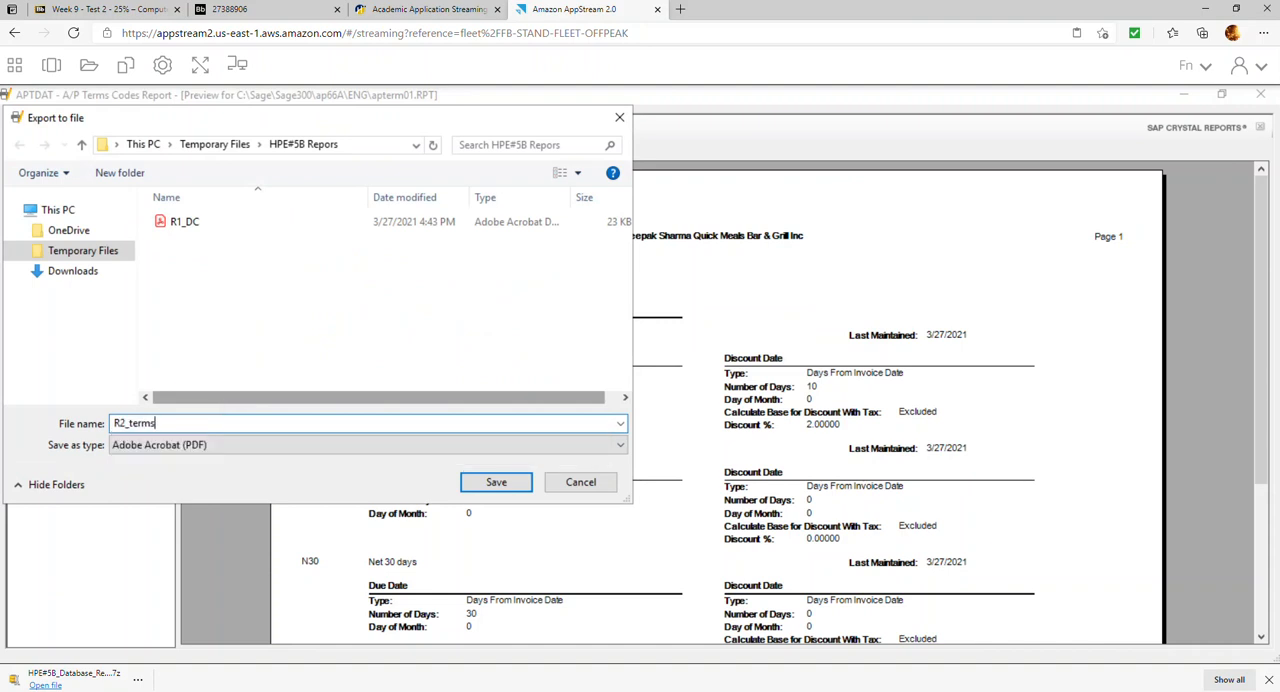
text(rms)
key(Return)
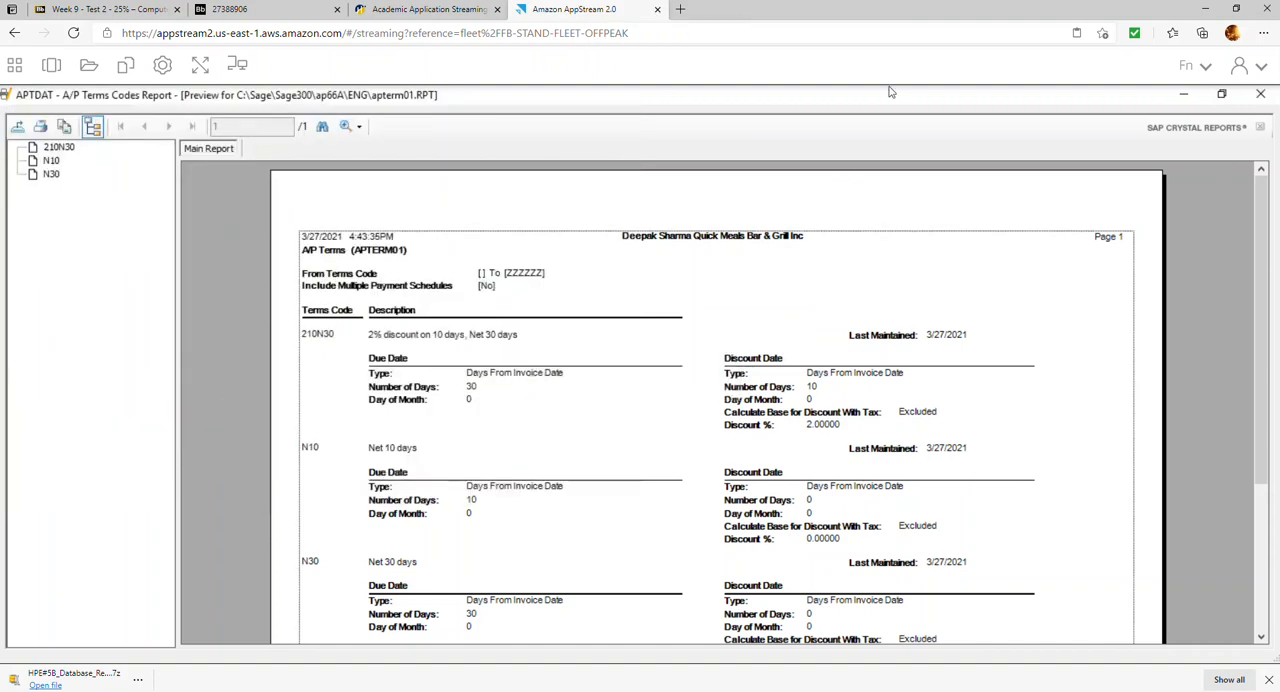
click(1260, 93)
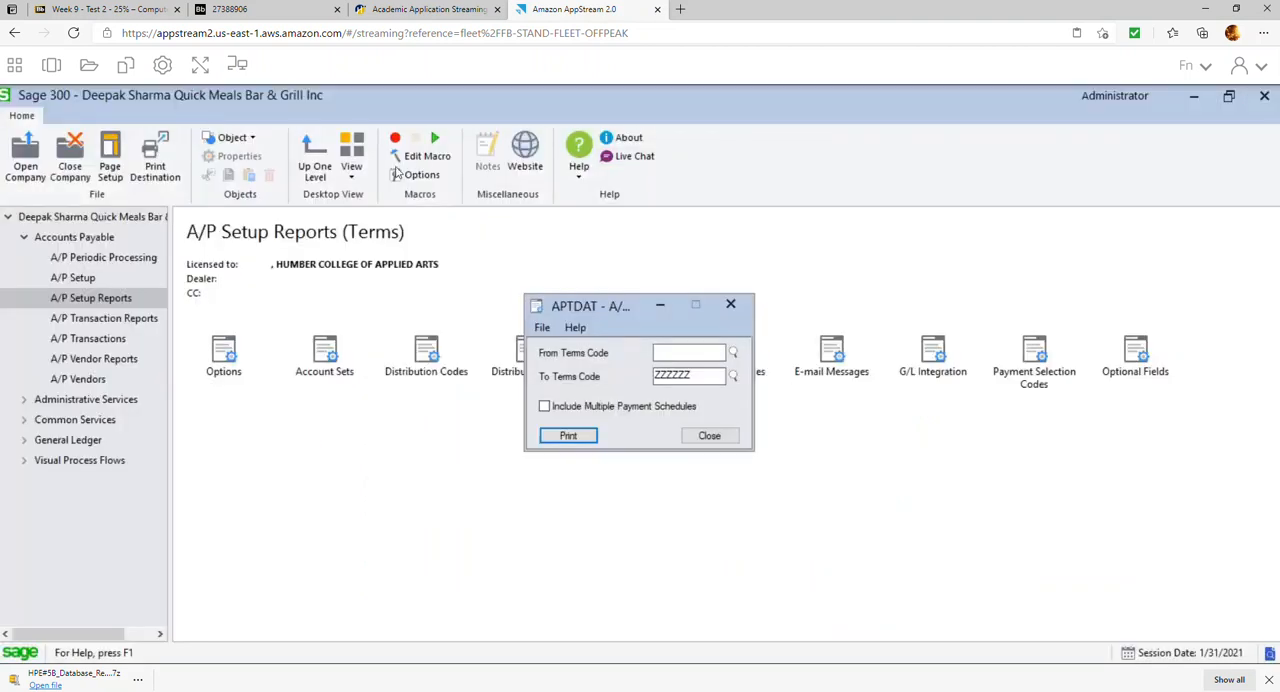
click(709, 436)
Recheck the exercise's report list, then generate the A/P Vendors report in Sage 300 with address and profile details included
click(251, 8)
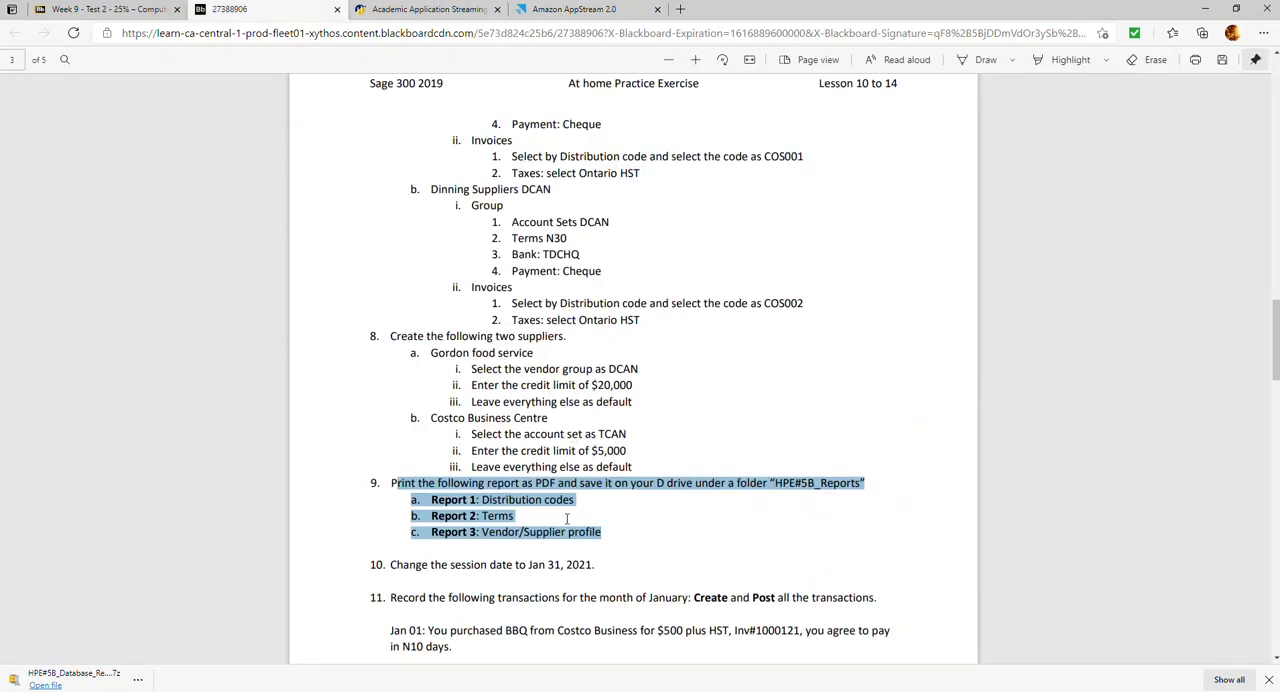
click(623, 12)
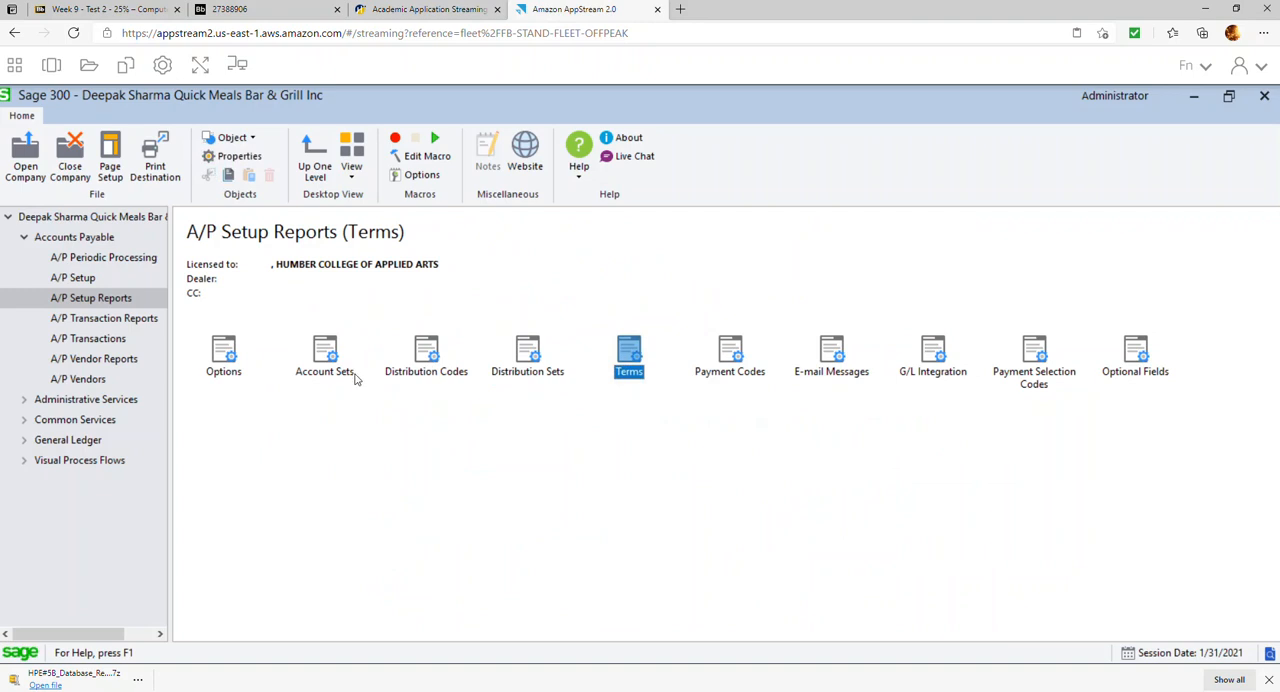
click(93, 359)
double_click(325, 360)
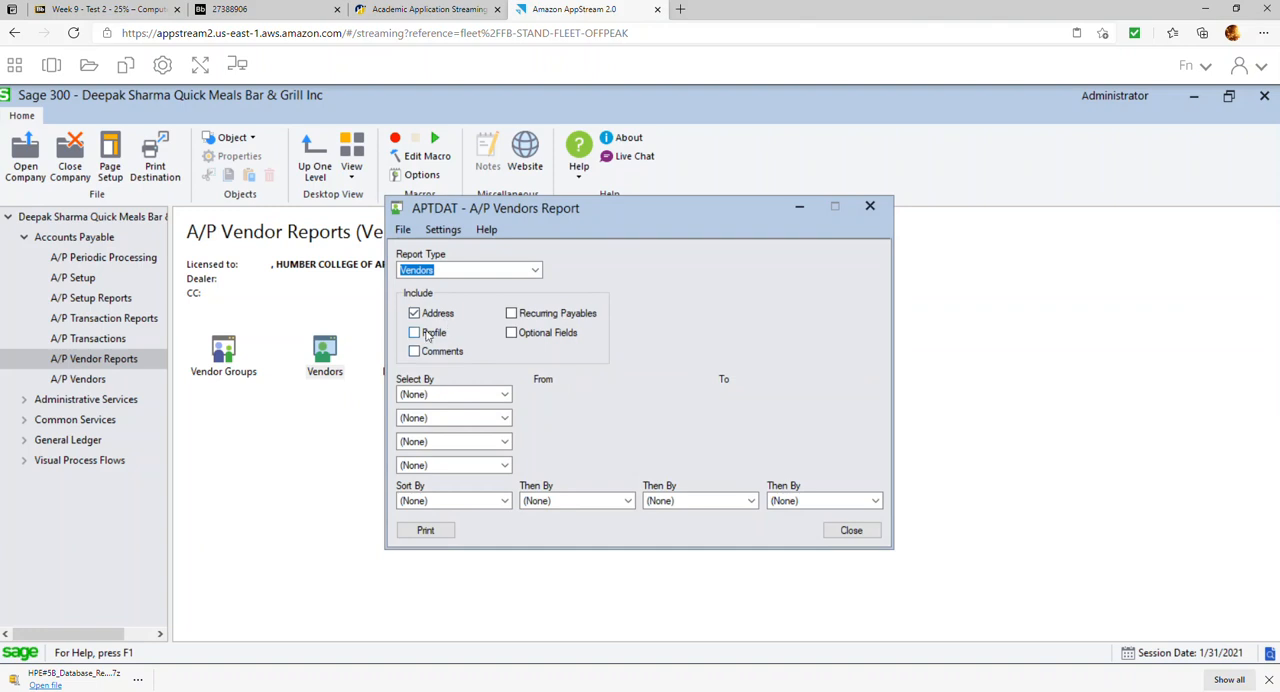
click(424, 334)
click(426, 530)
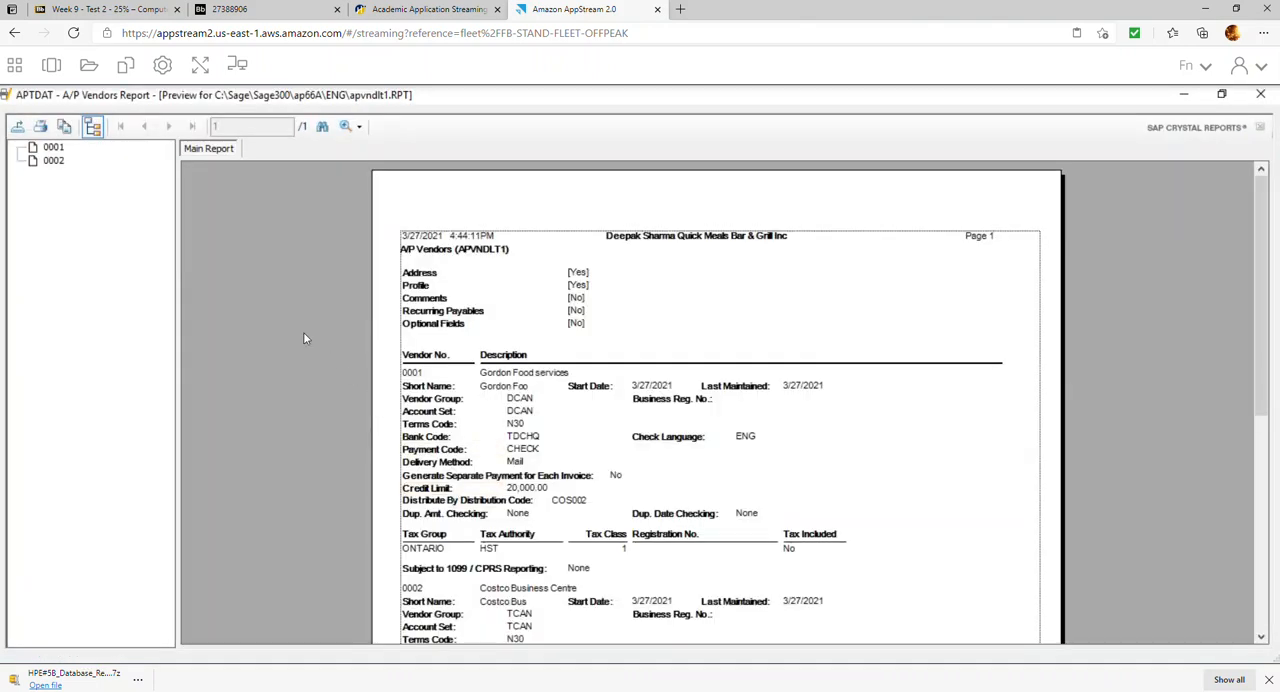
Export the A/P Vendors report as a PDF named R3_Vendors into the HPE#5B Repors folder, then close the report
click(17, 126)
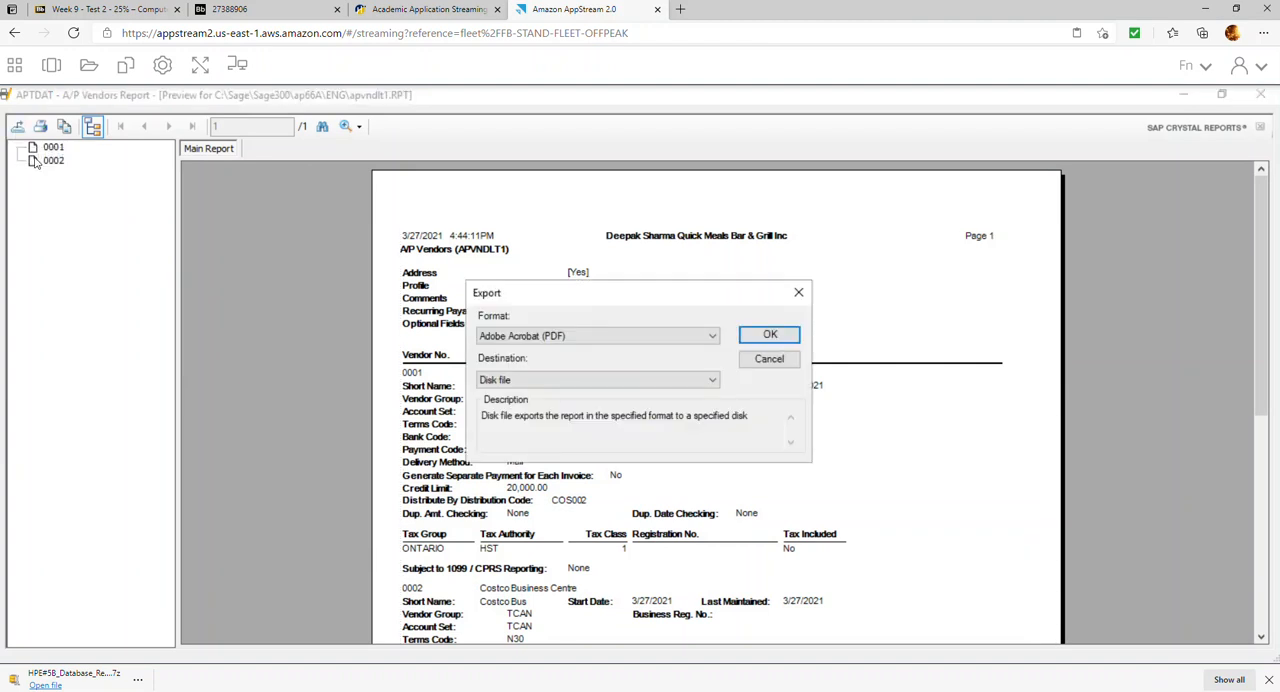
click(768, 335)
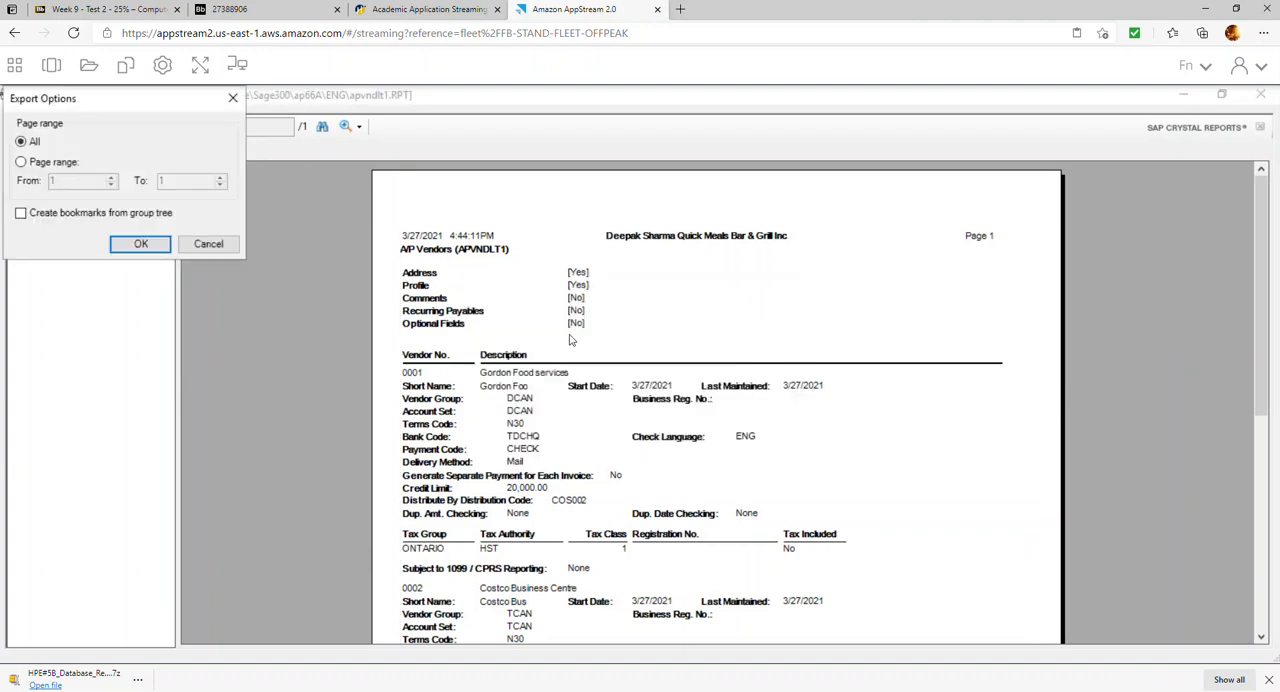
click(141, 246)
text(R3_Vendors)
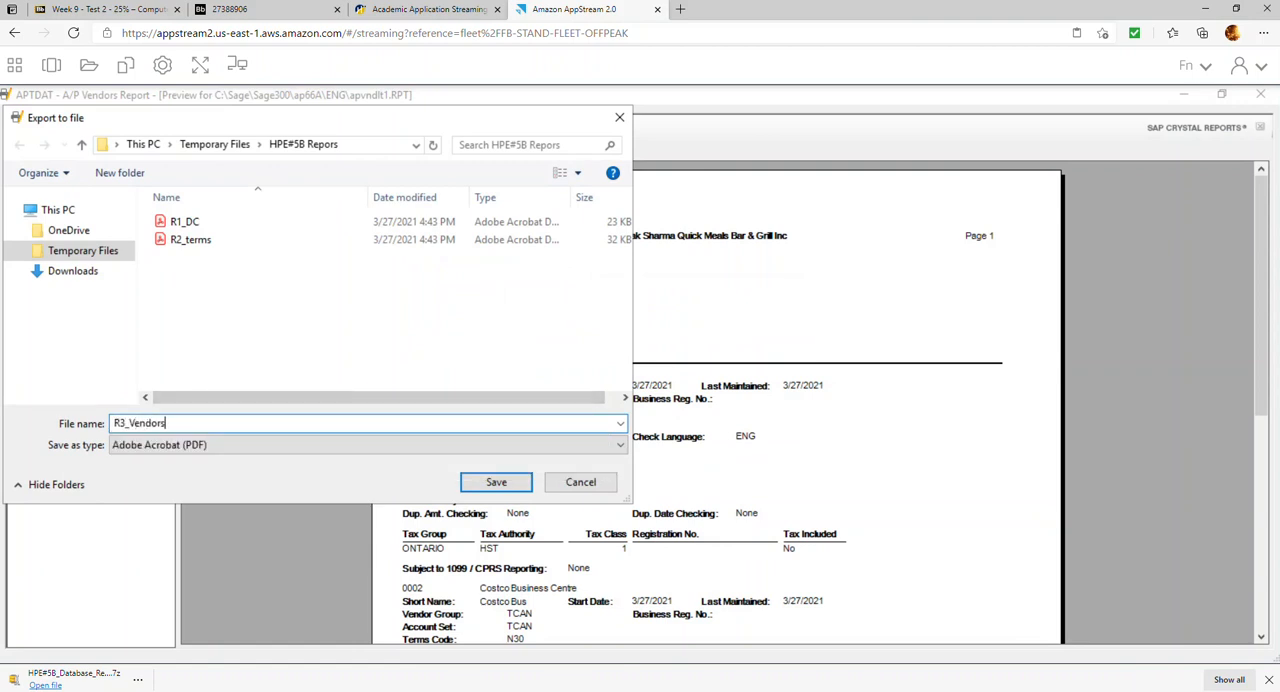
key(Return)
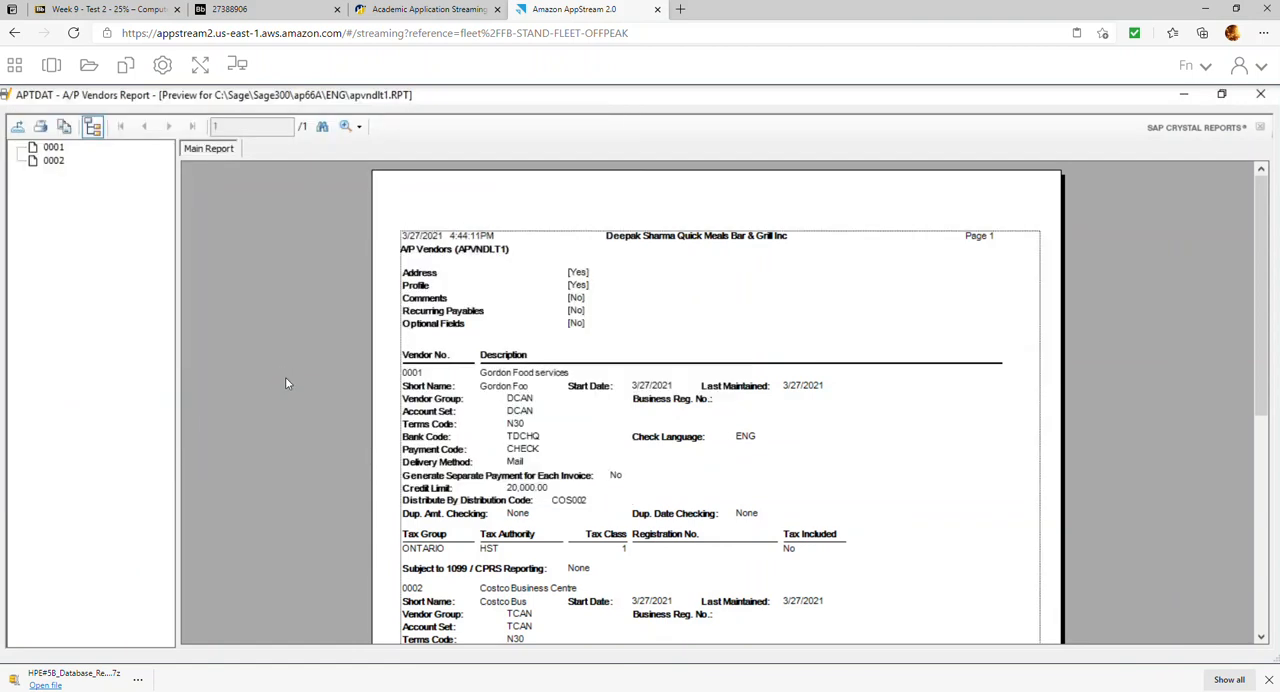
click(262, 9)
scroll(494, 440, down, 5)
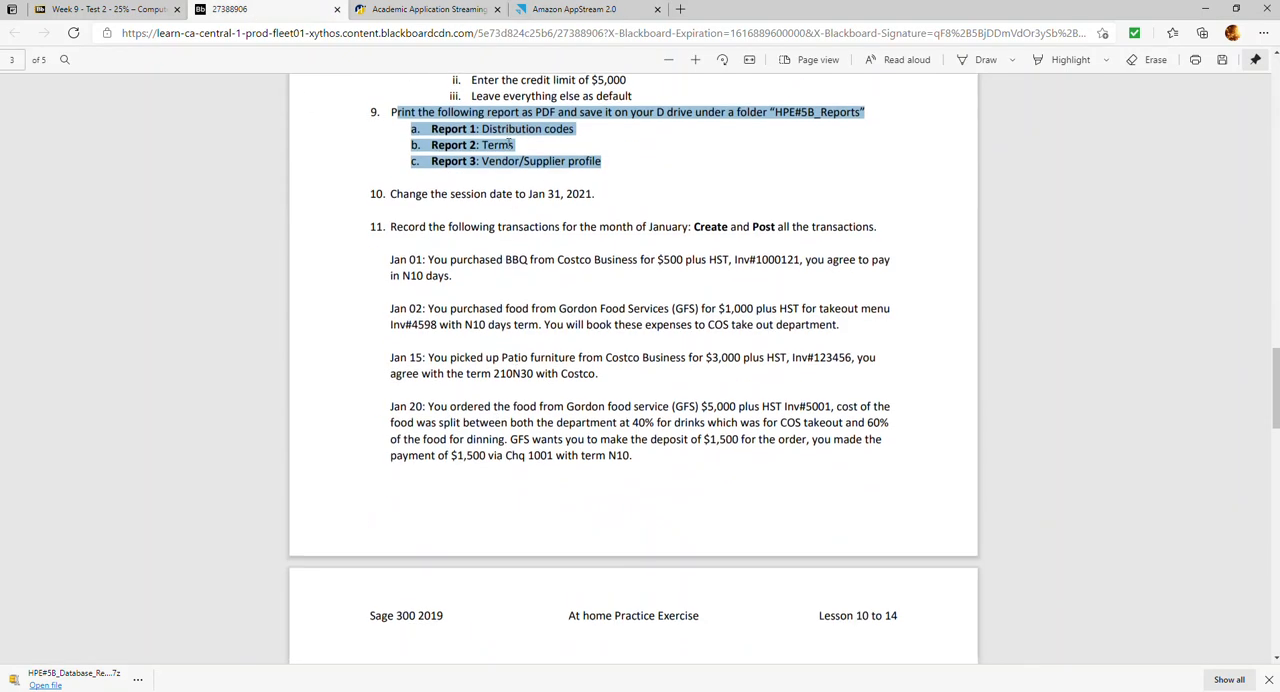
click(584, 10)
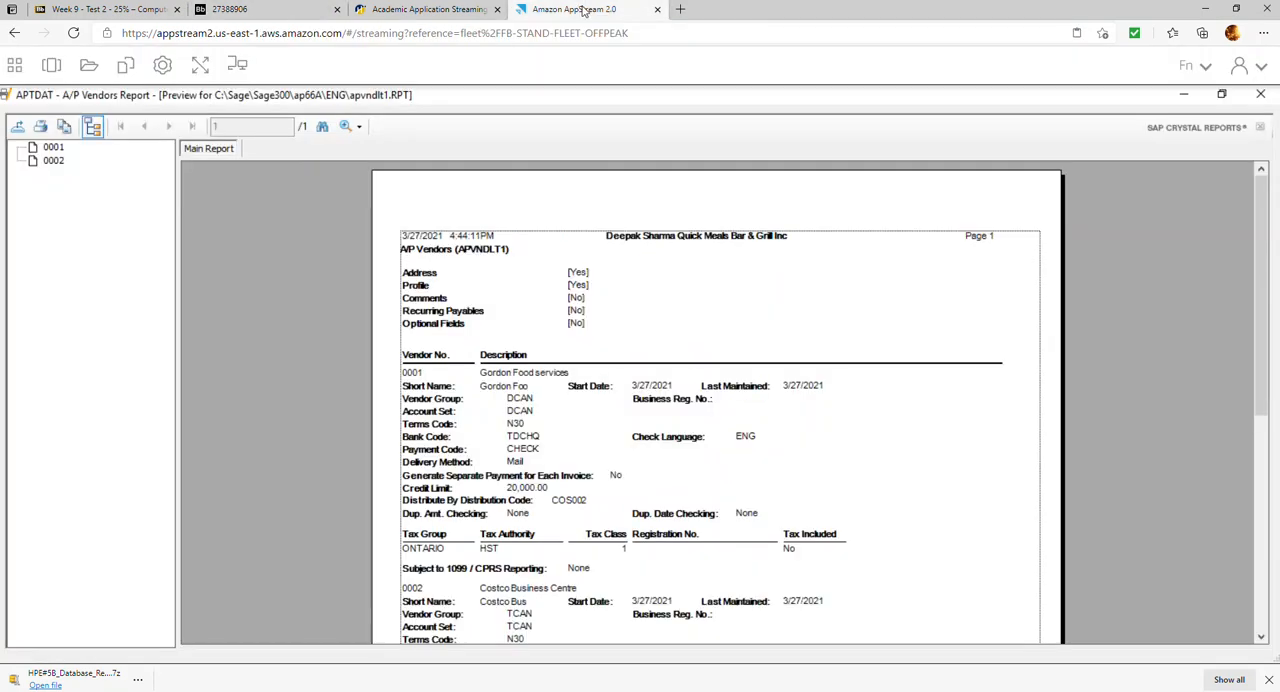
click(1259, 95)
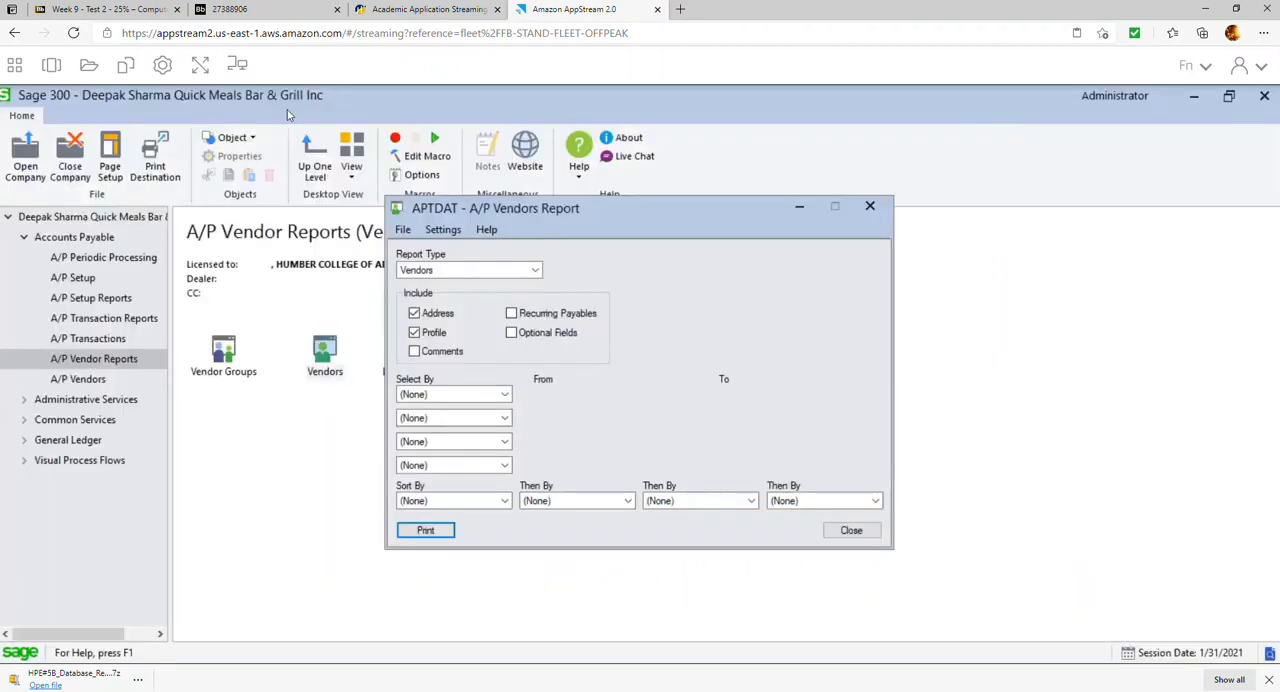
click(851, 530)
Download R1_DC.pdf, R2_terms.pdf and R3_Vendors.pdf from the HPE#5B Repors folder in AppStream's My Files, then close the file window
click(88, 66)
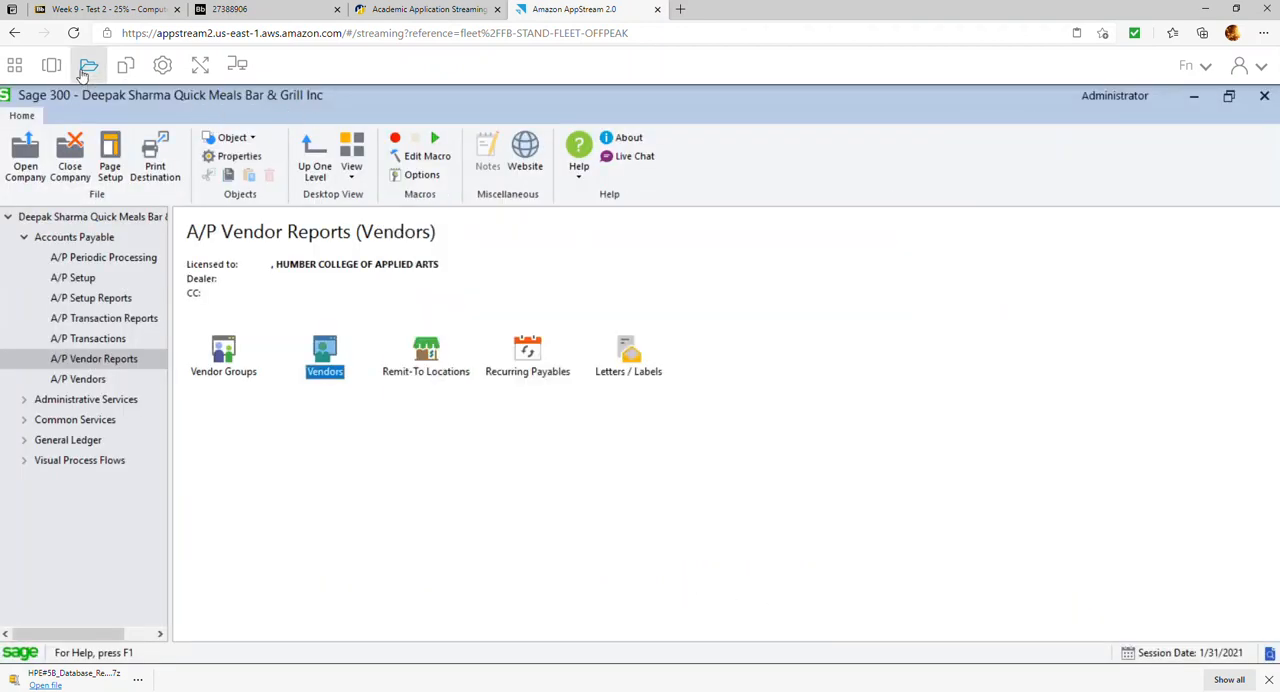
click(440, 334)
click(427, 296)
click(376, 289)
click(390, 335)
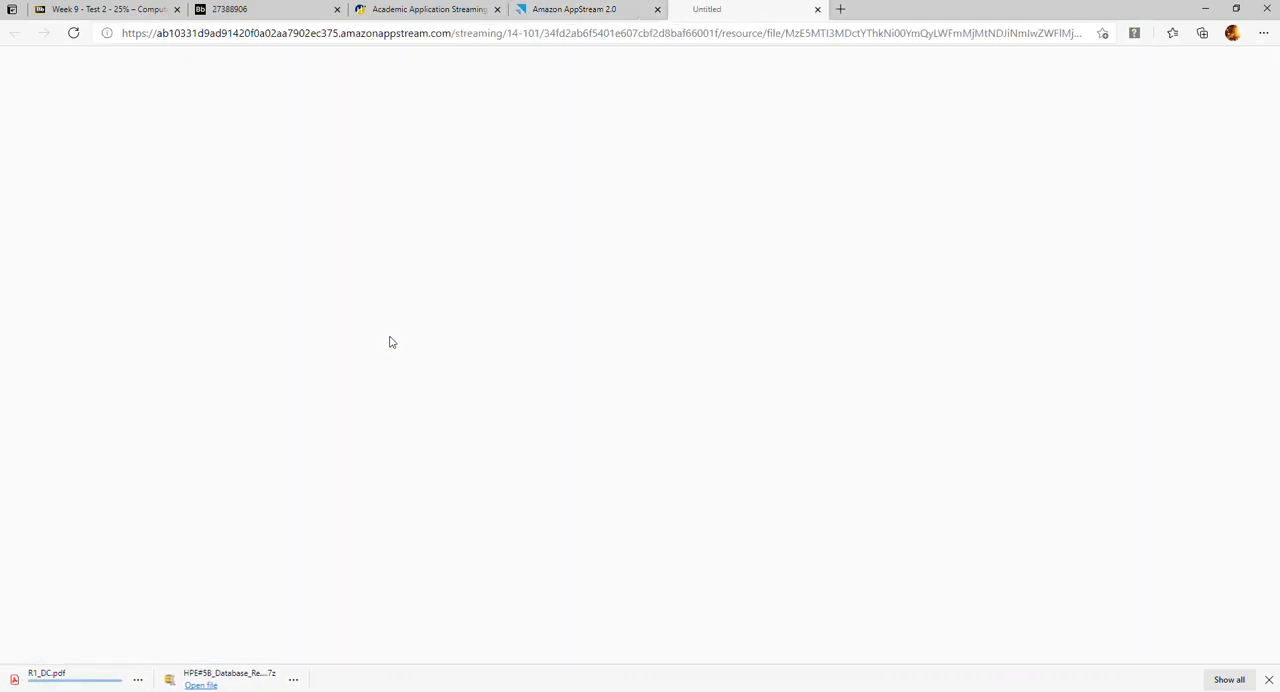
click(397, 380)
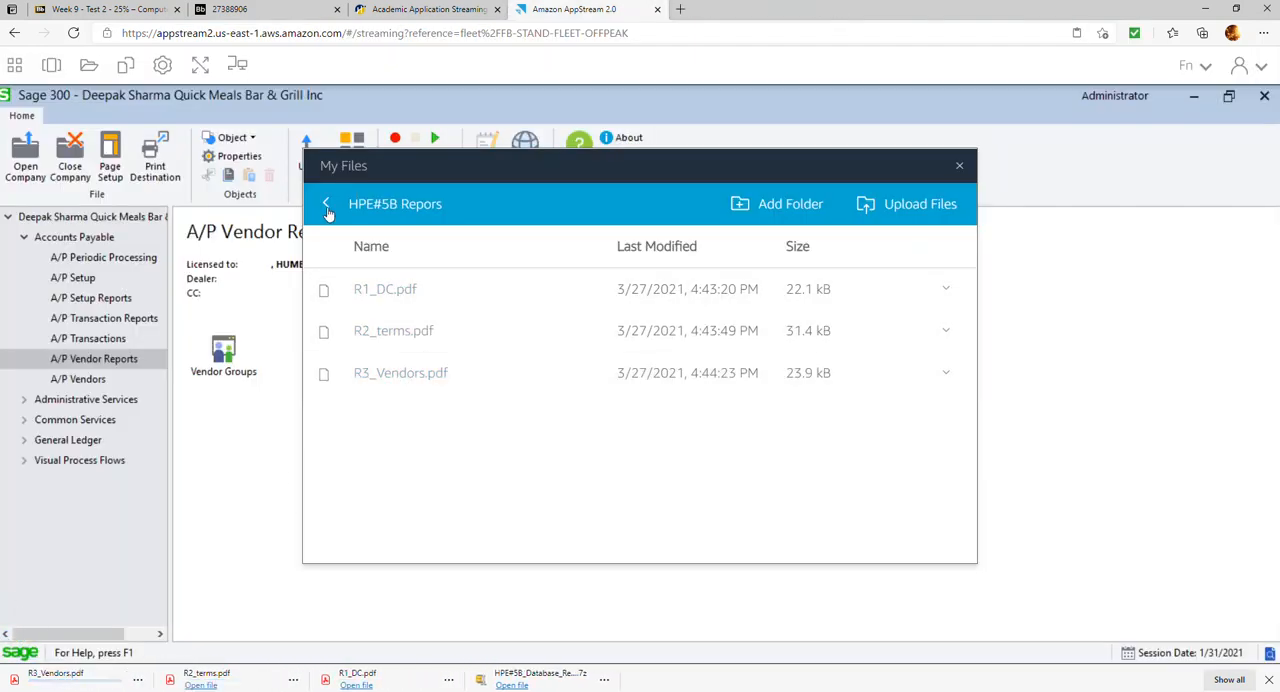
click(959, 169)
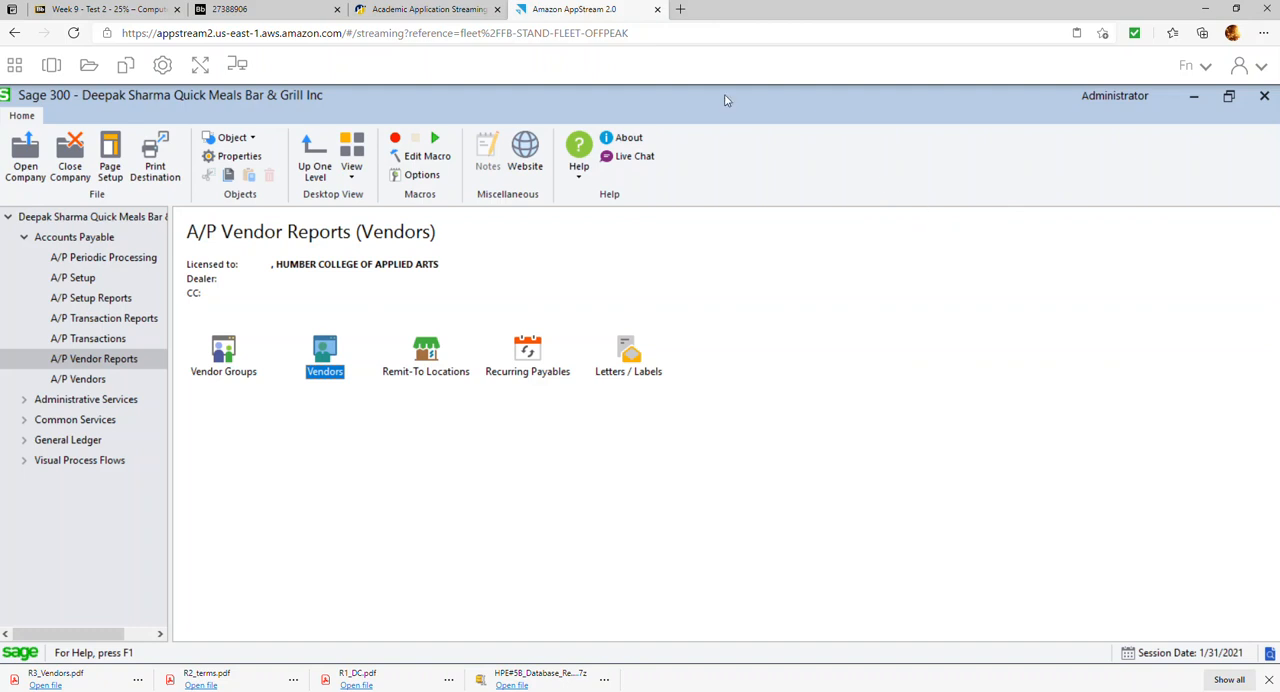
Check the exercise's January transactions and Report 4 requirement, then generate the A/P invoice posting journal for sequences 1 to 2, sorted by vendor number
click(268, 10)
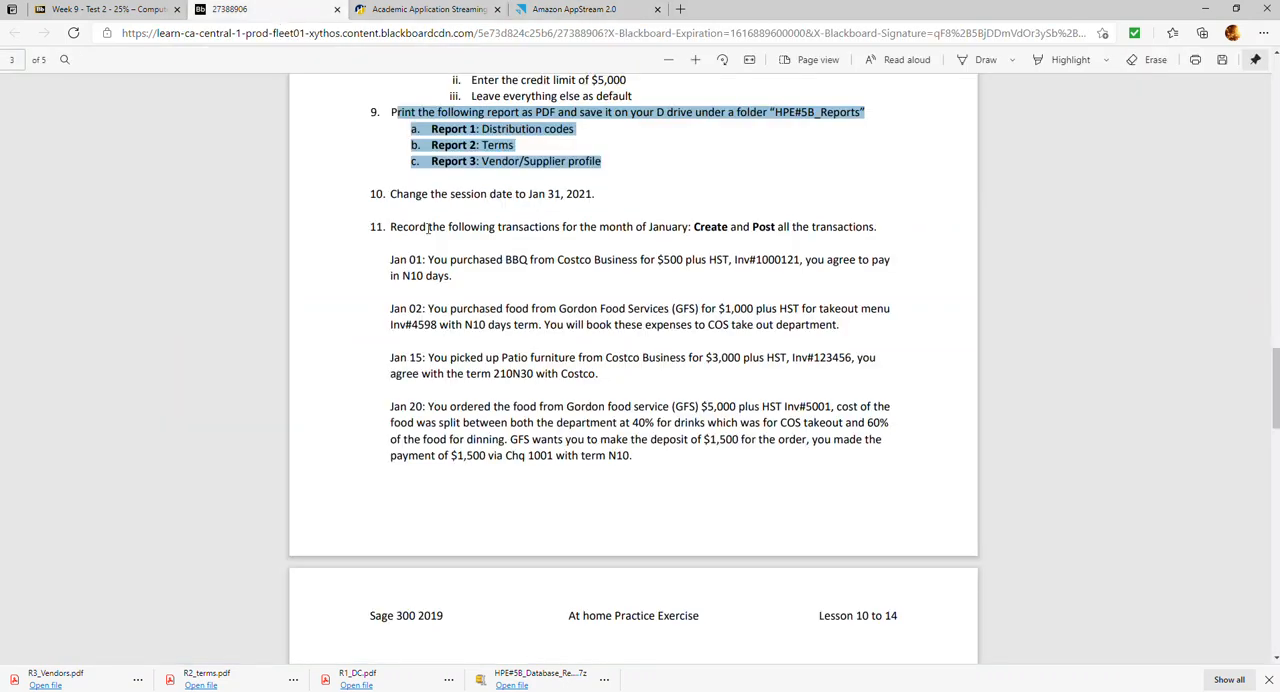
scroll(417, 270, down, 3)
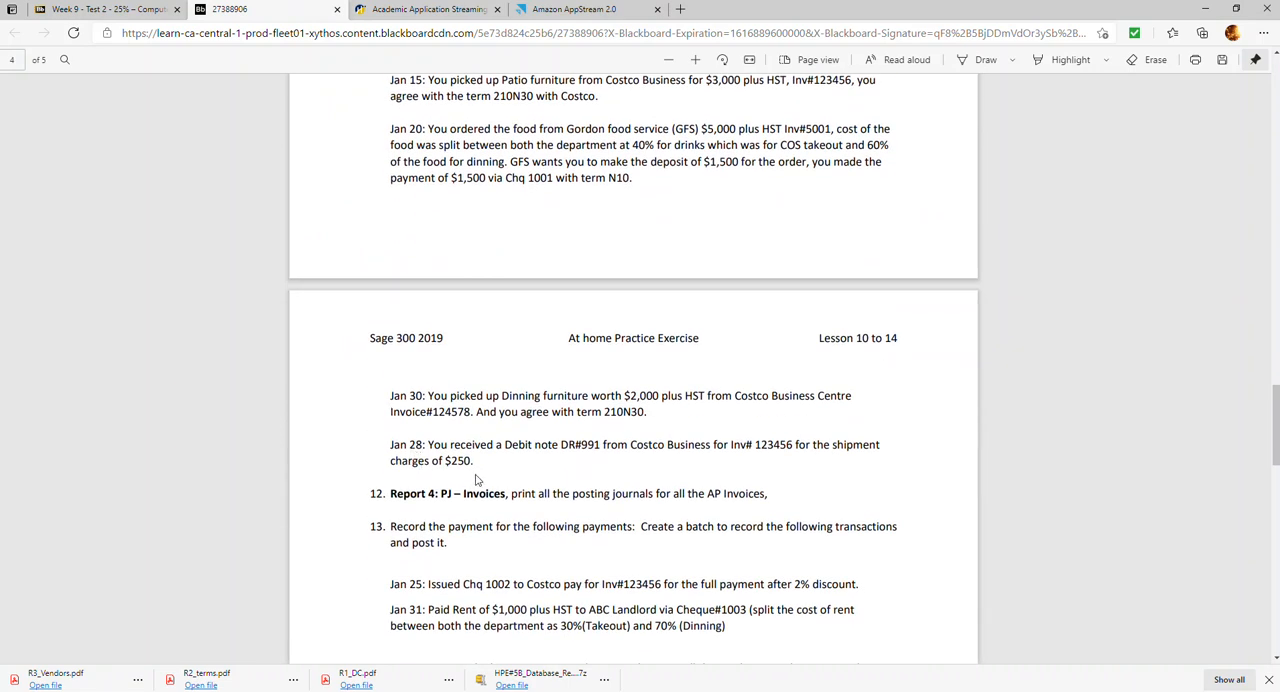
drag(476, 461, 379, 395)
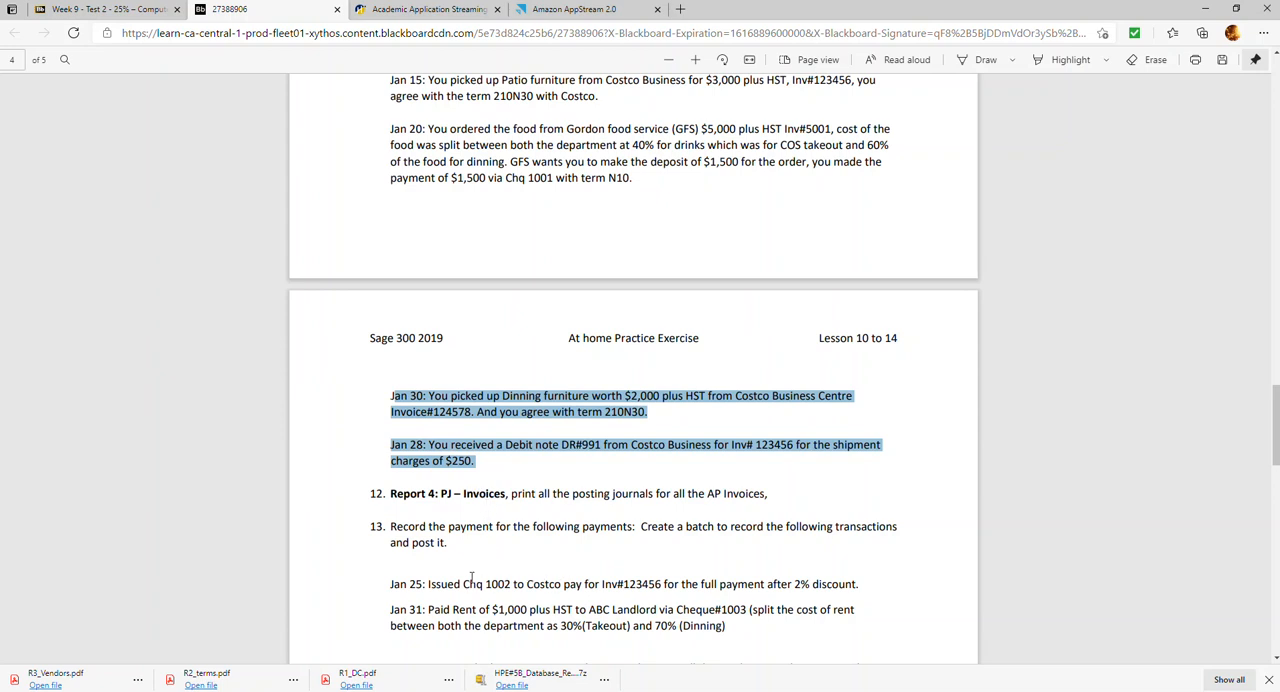
scroll(487, 190, up, 4)
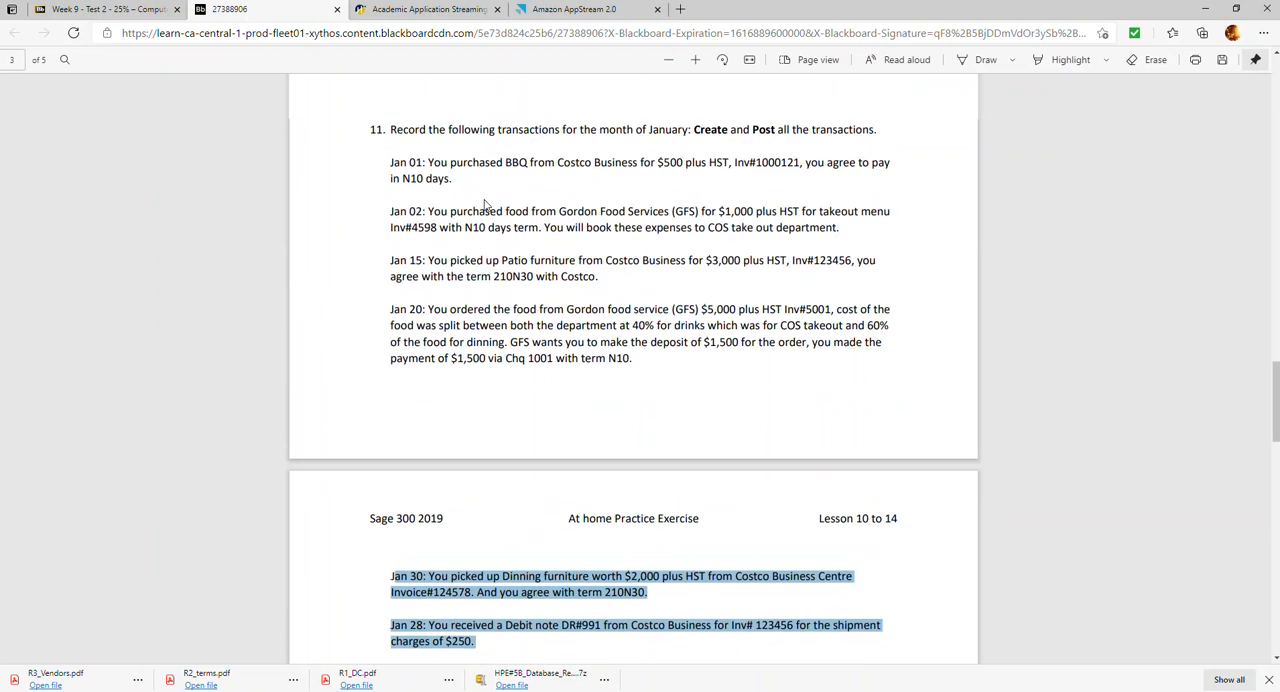
scroll(470, 400, down, 4)
scroll(461, 445, down, 1)
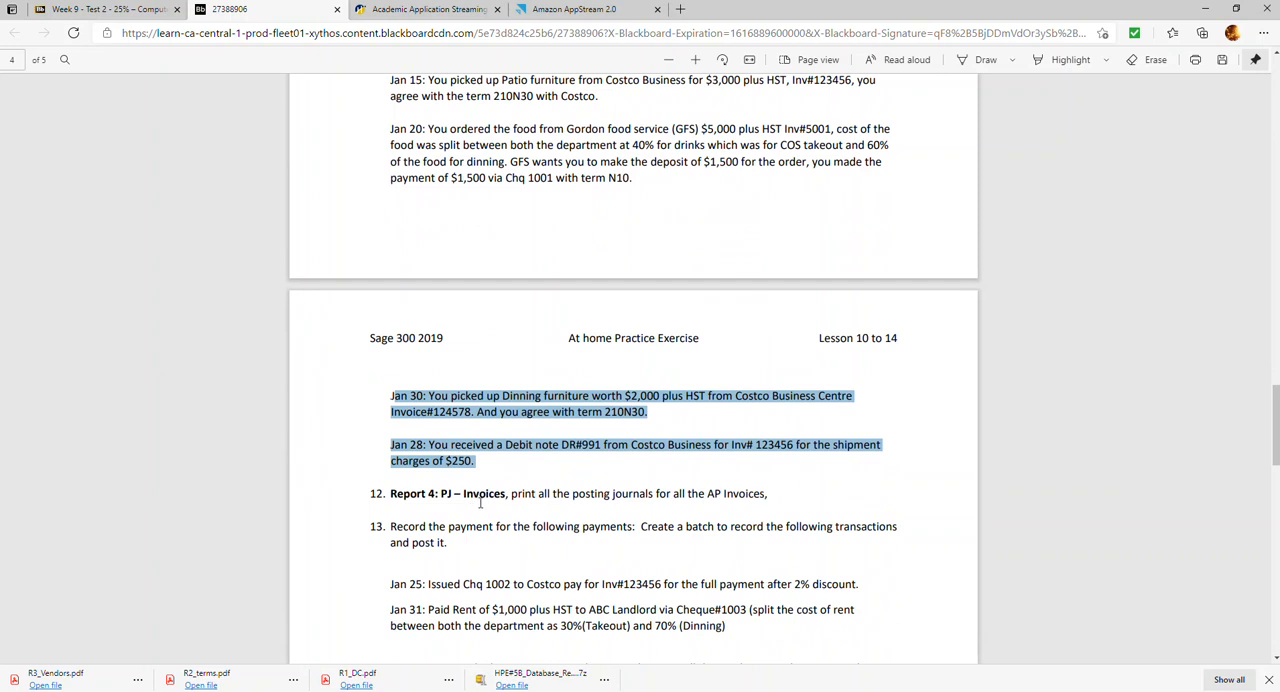
click(577, 10)
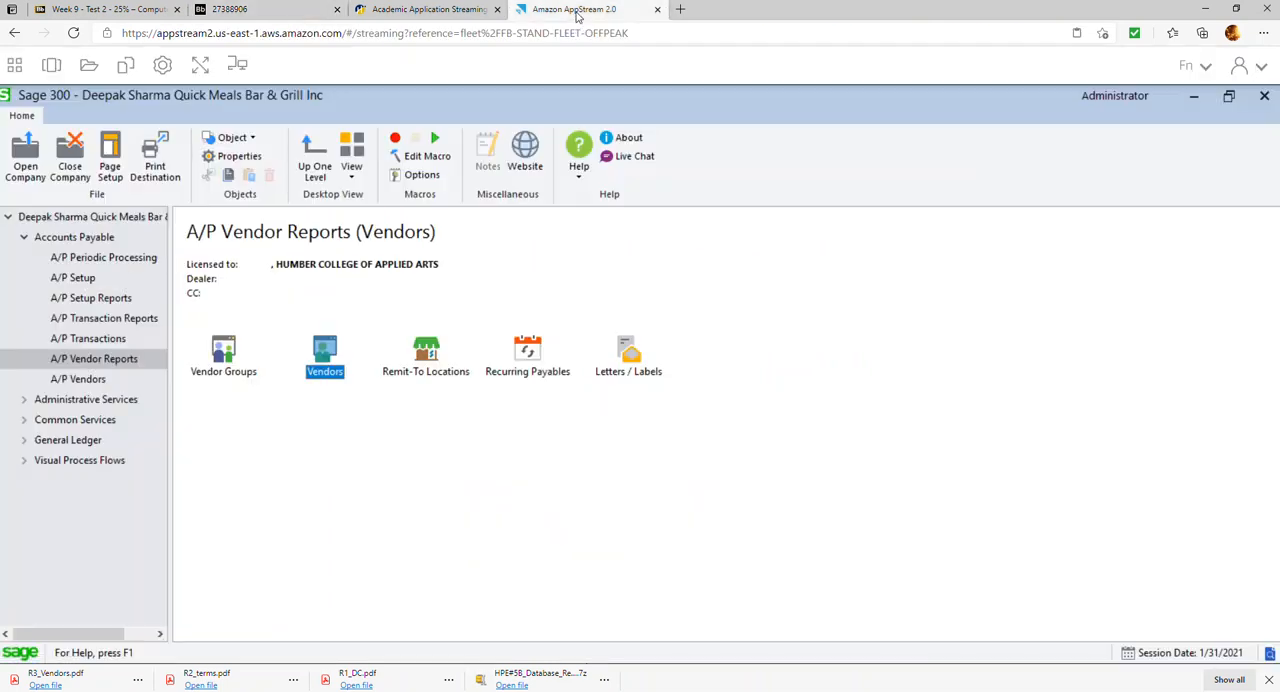
click(89, 320)
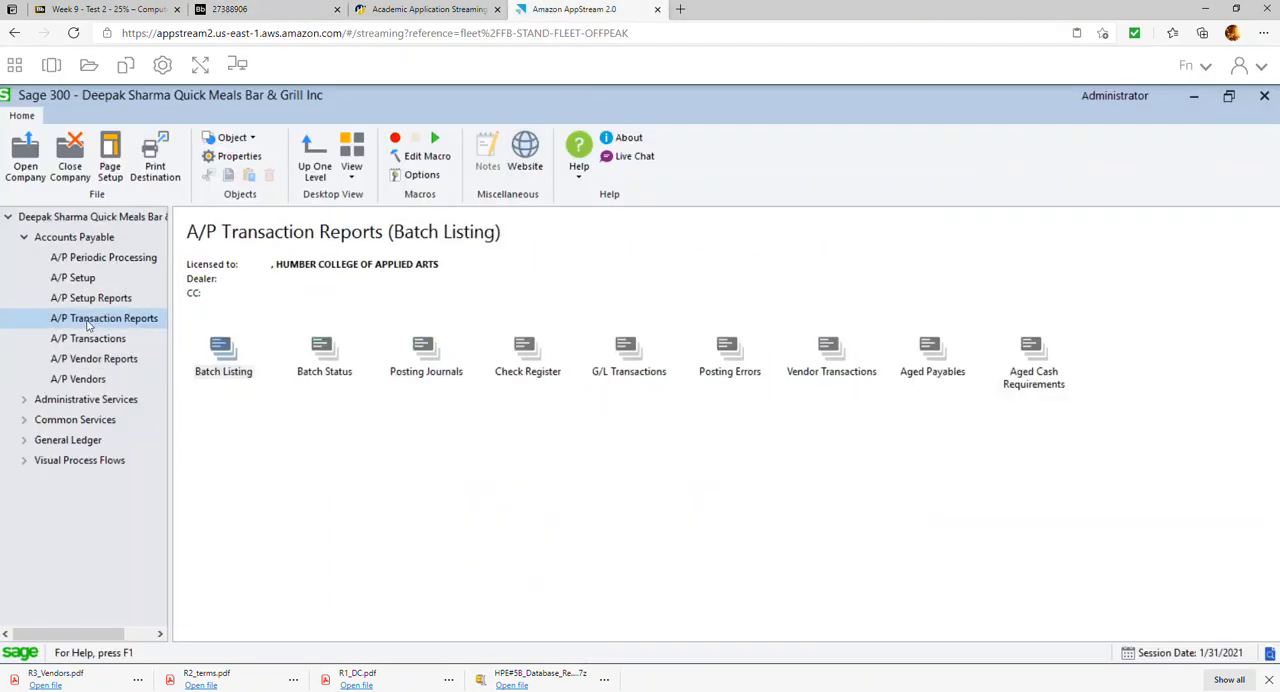
click(426, 348)
double_click(426, 348)
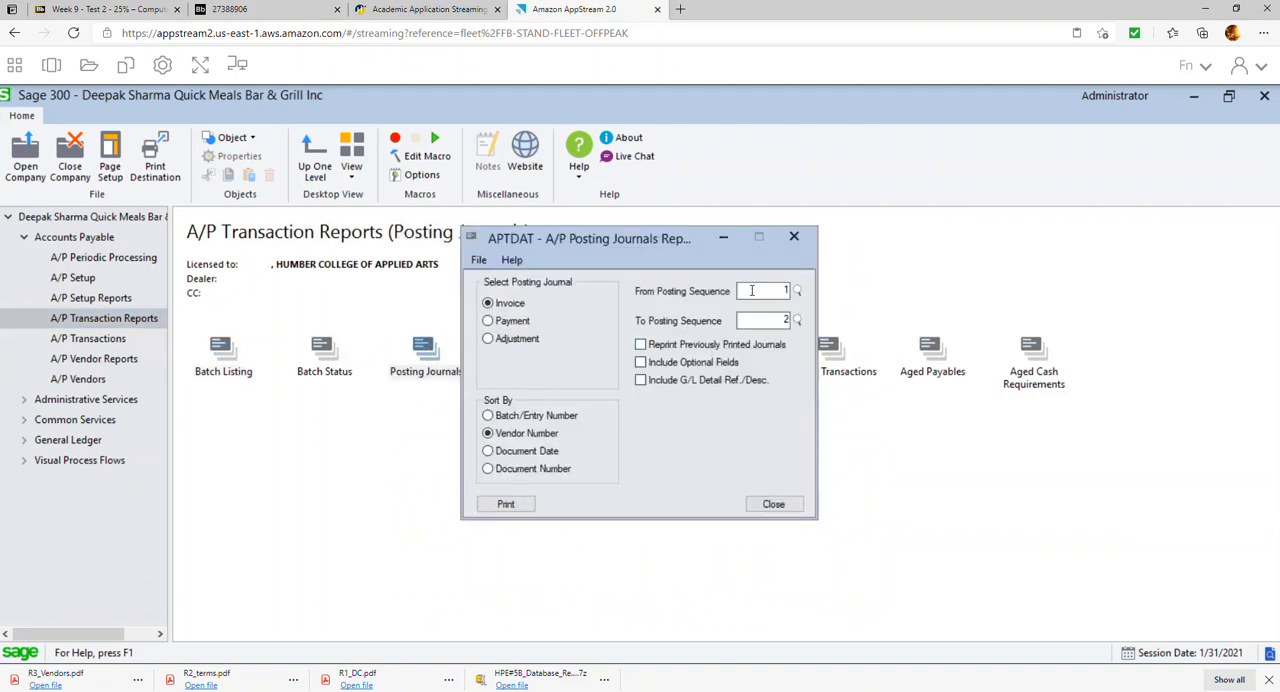
click(507, 505)
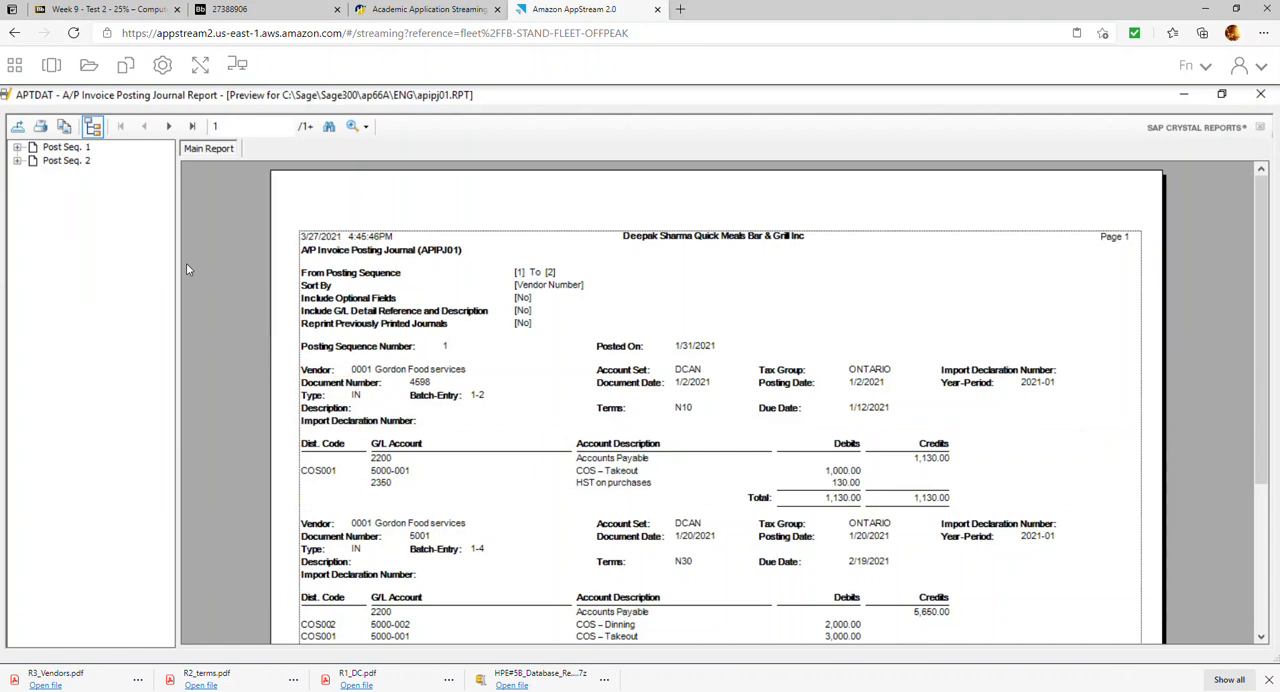
Review the invoice posting journal's pages, export it as a PDF with a name beginning R4_P into HPE#5B Repors, and close it
scroll(495, 350, down, 3)
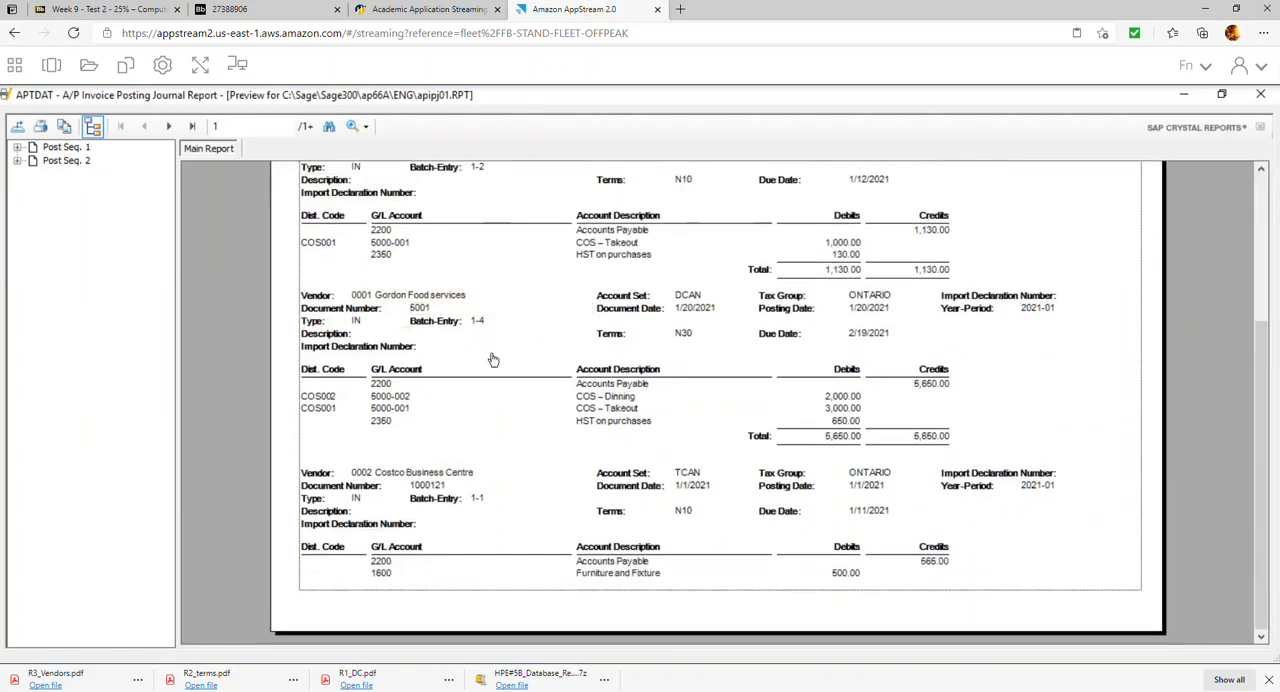
click(169, 126)
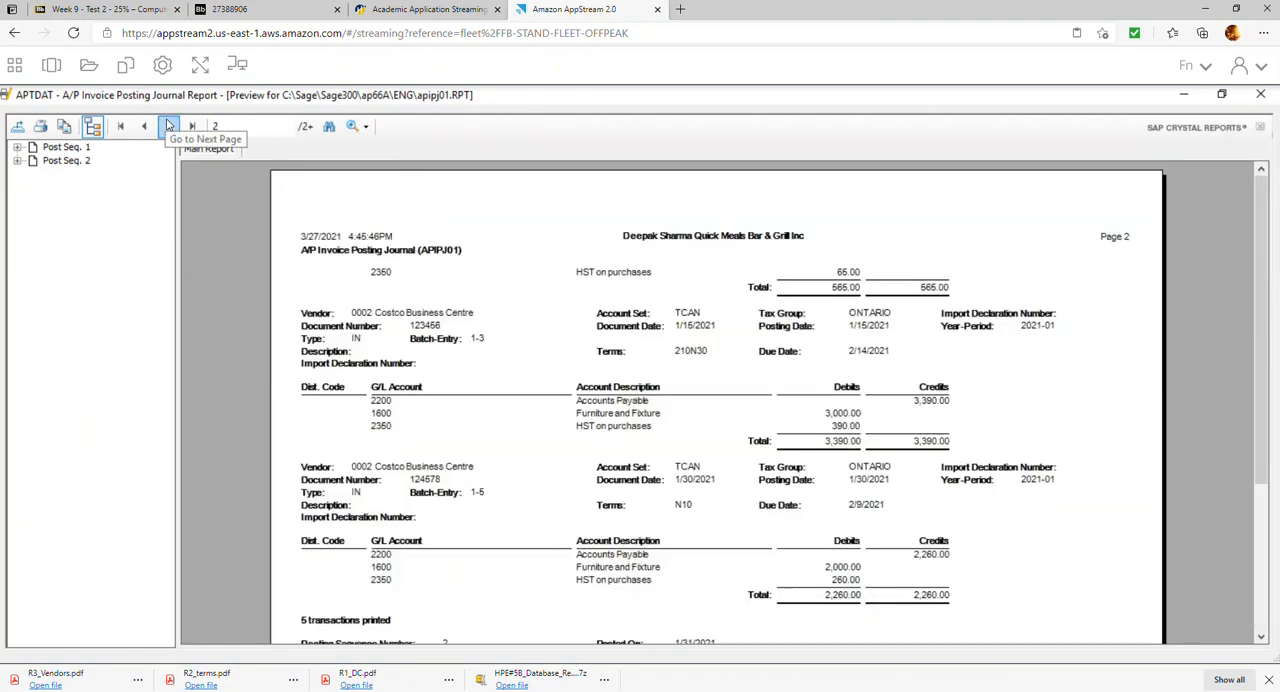
click(169, 126)
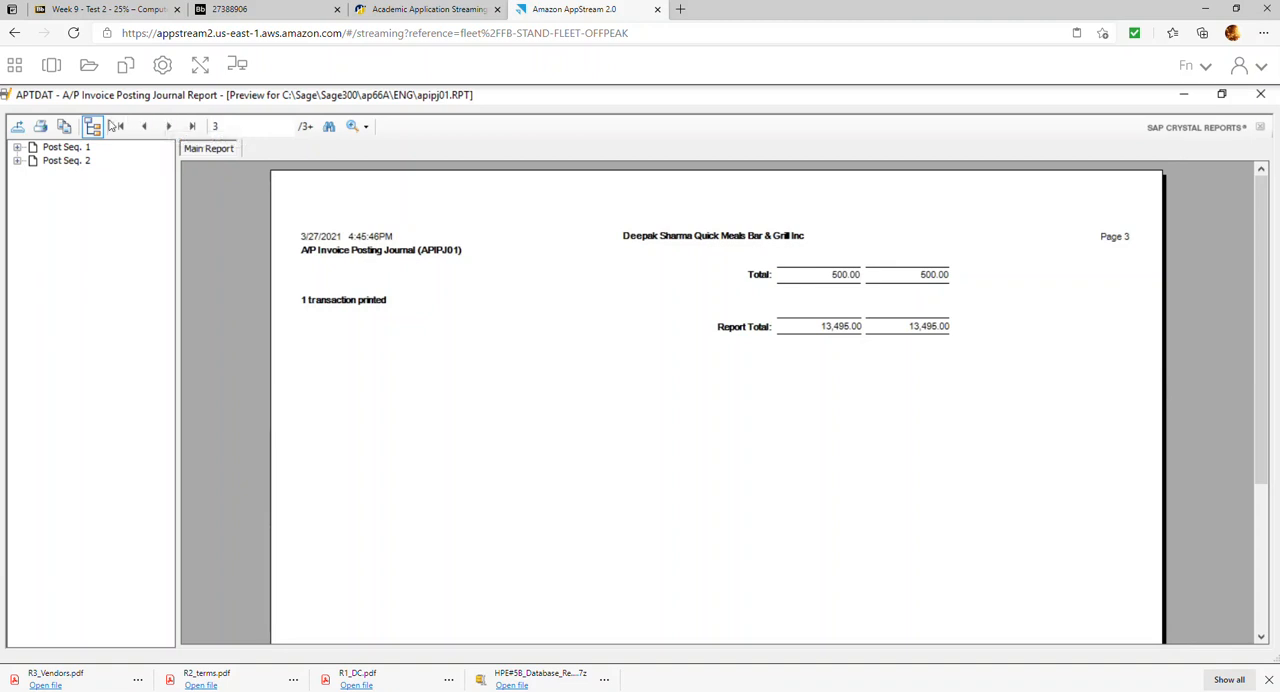
click(17, 126)
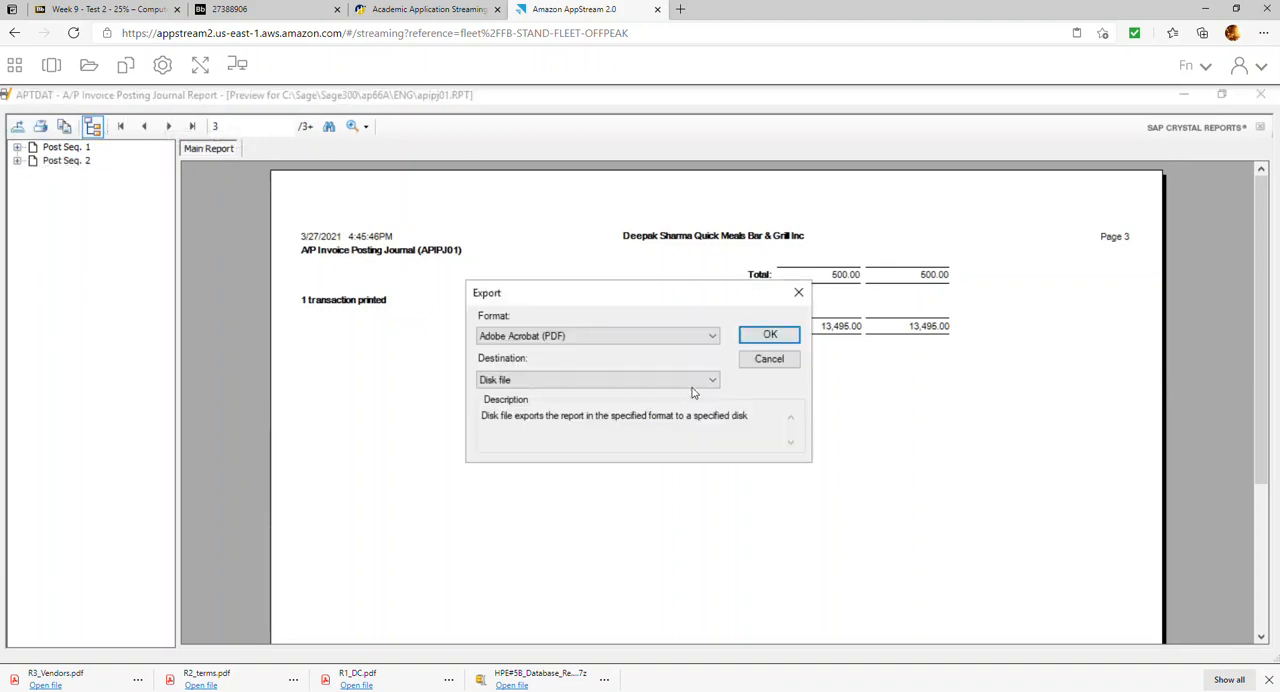
click(770, 333)
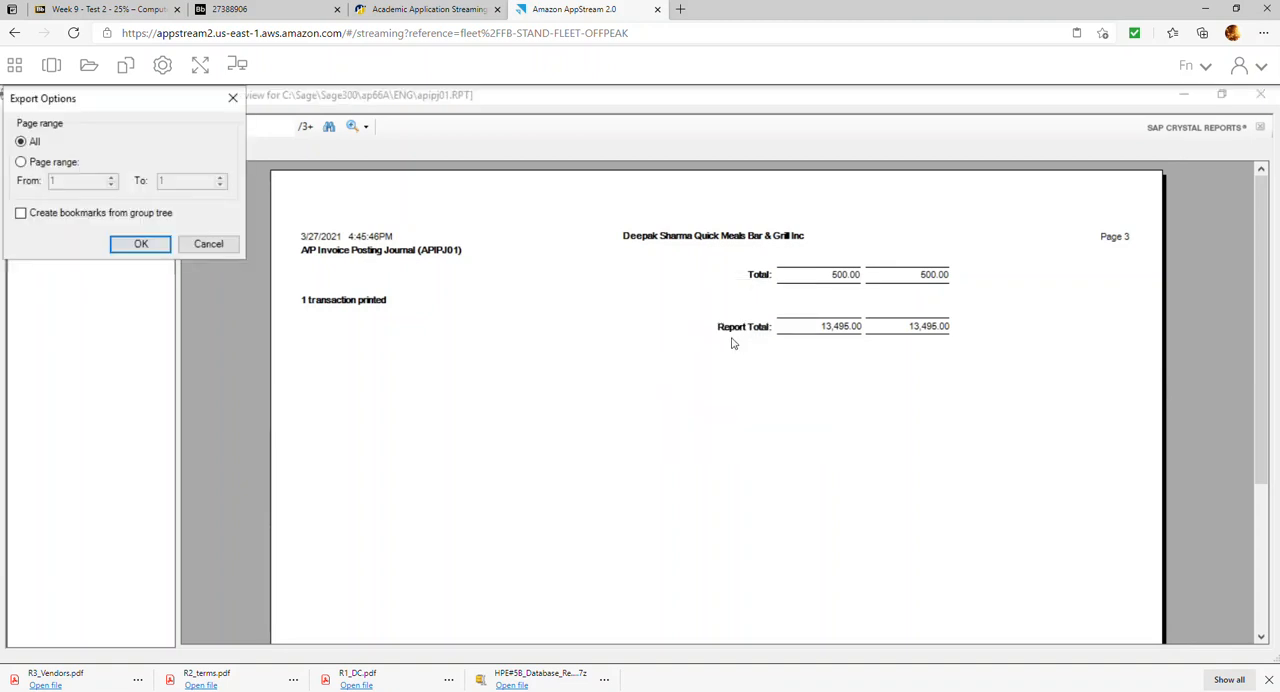
click(141, 244)
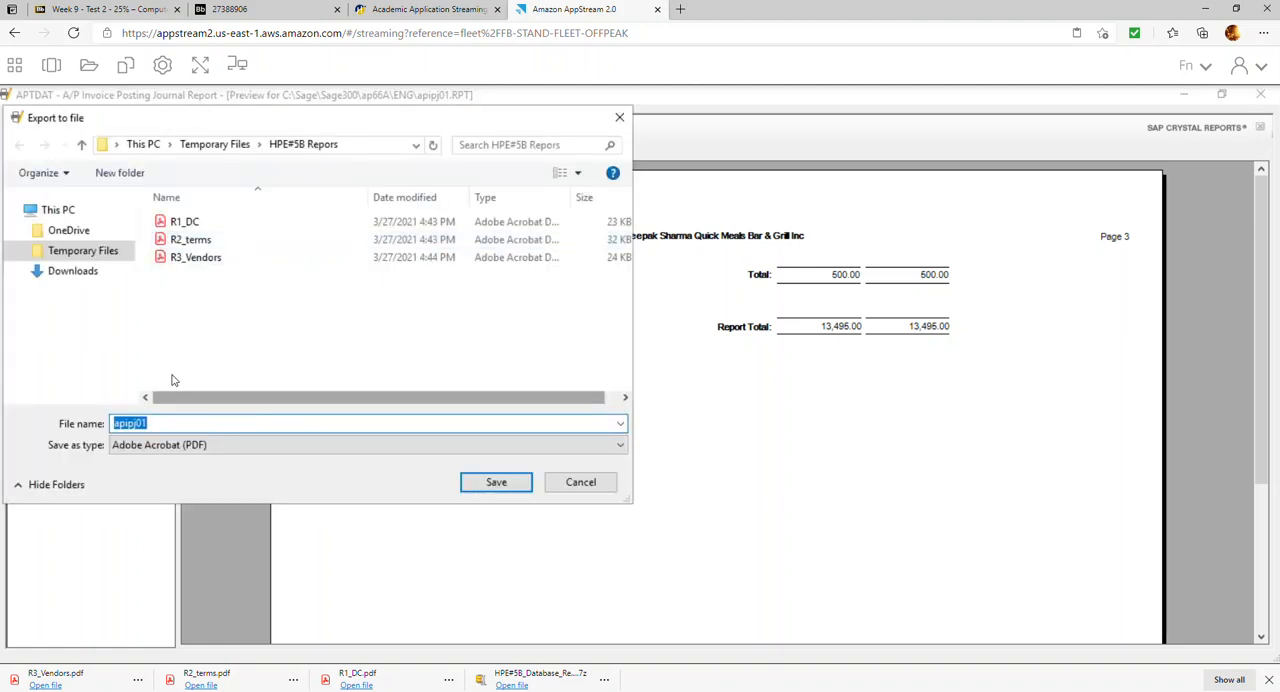
text(R4_PJs)
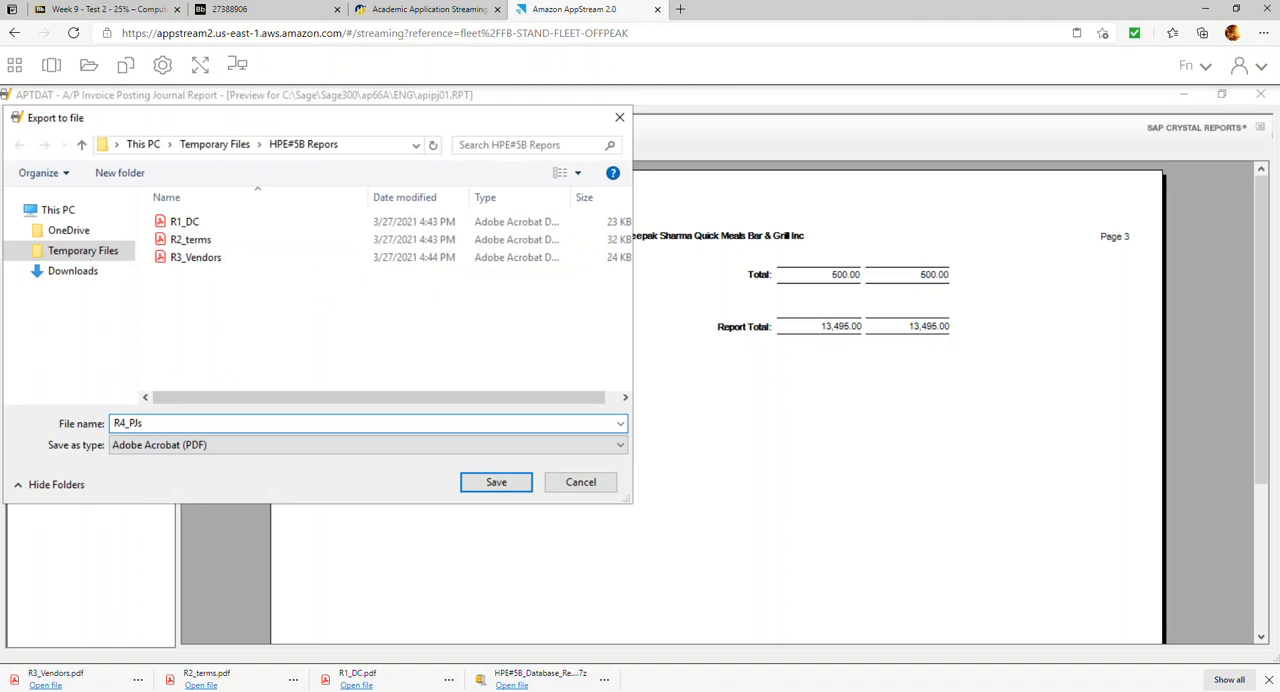
key(Return)
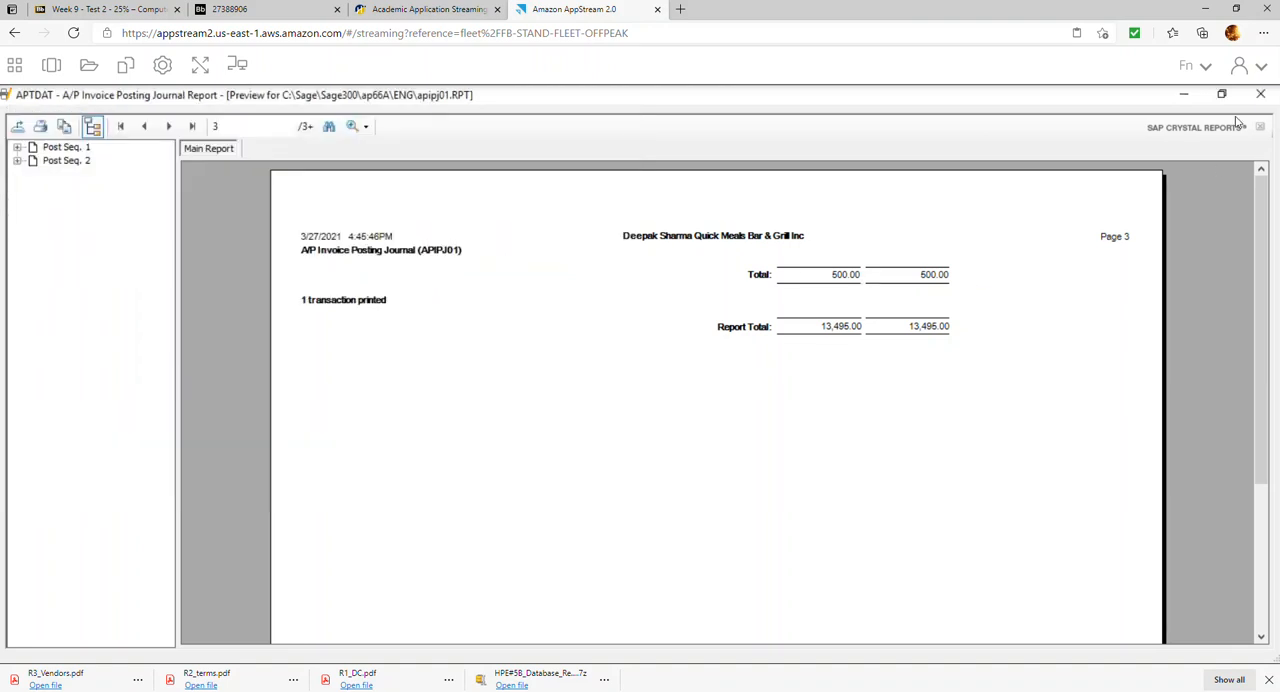
click(1260, 94)
click(778, 503)
Read the exercise's payment instructions in items 13 to 15, covering the January payments, selection code ALL and the payment batch
click(212, 12)
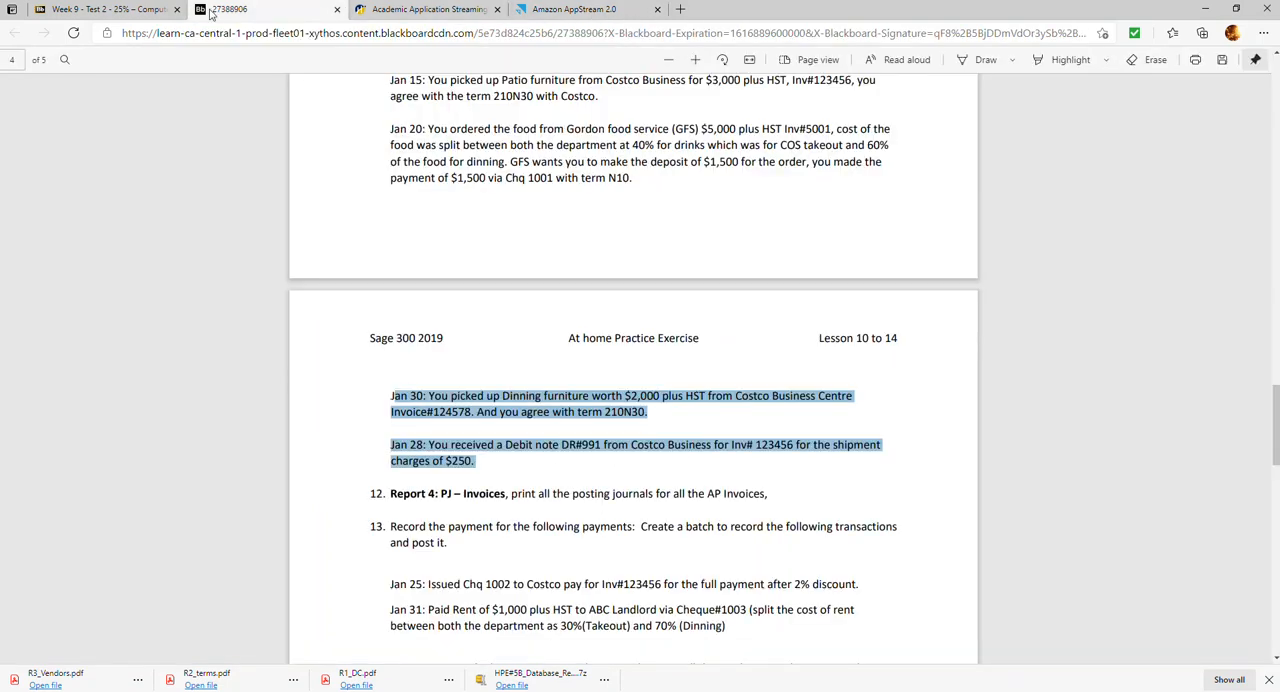
scroll(463, 400, down, 1)
drag(390, 437, 462, 494)
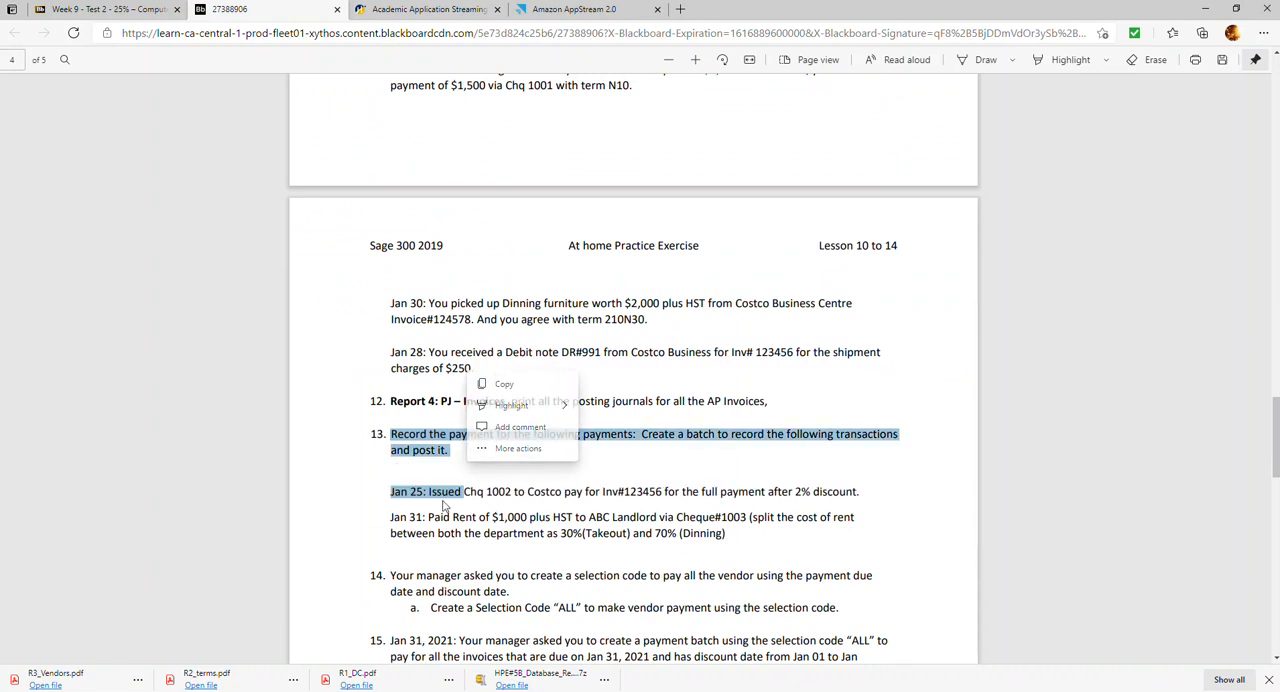
click(655, 372)
scroll(655, 372, down, 1)
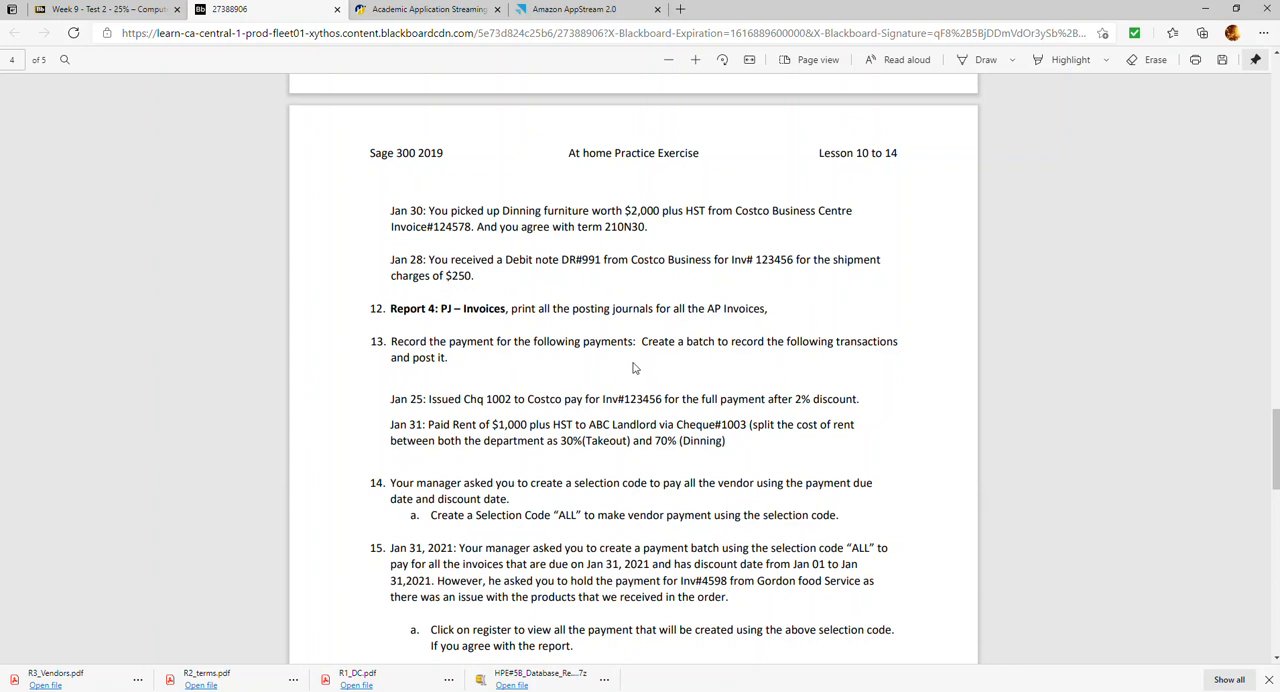
Switch to Sage 300 and create a new A/P payment batch described as "Jan Payments"
scroll(633, 368, down, 1)
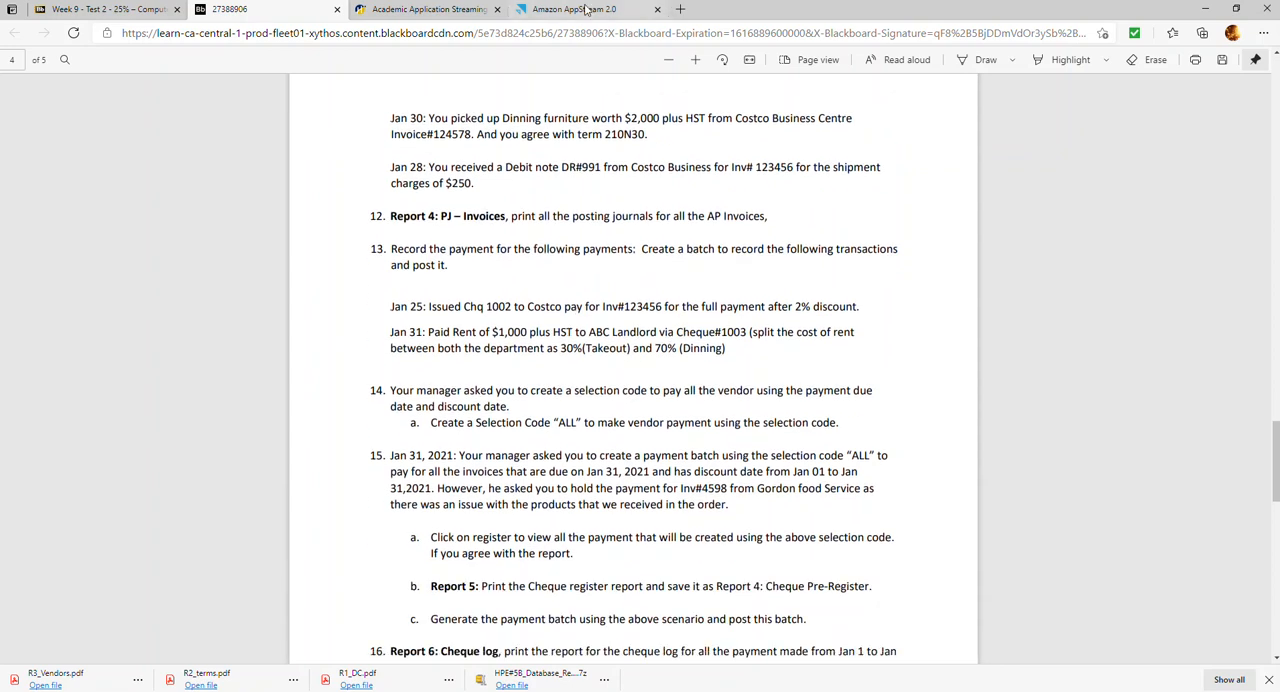
click(586, 9)
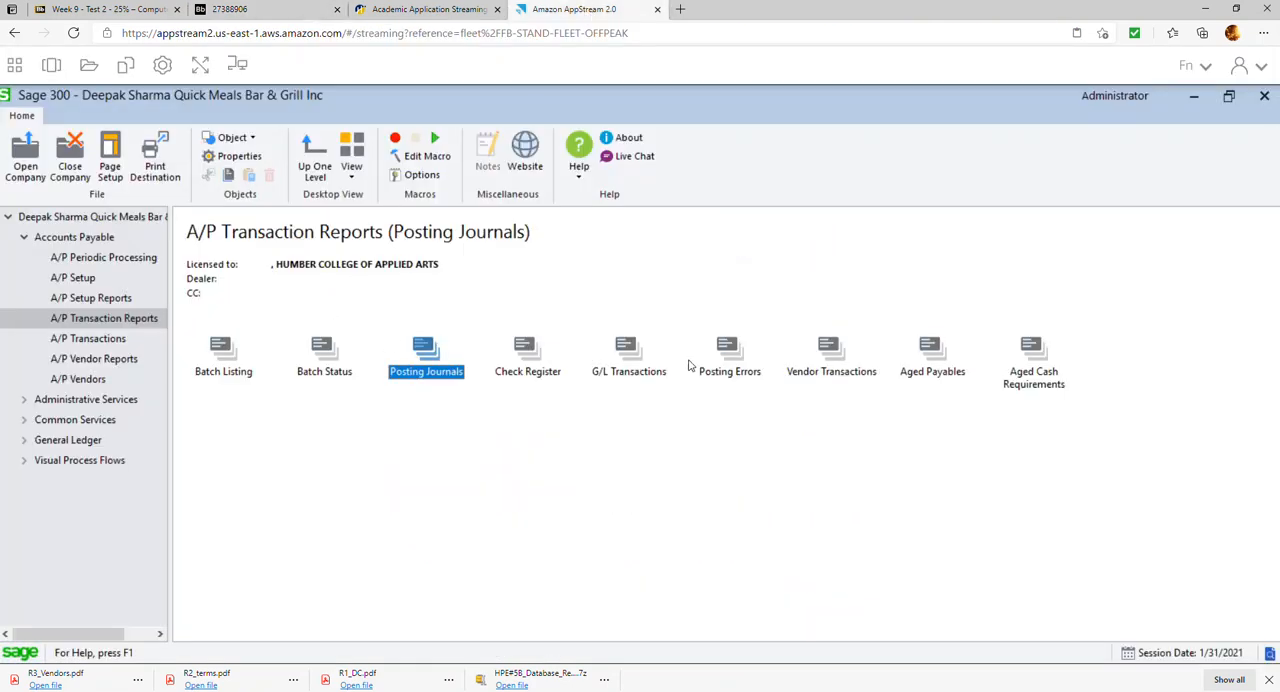
click(99, 341)
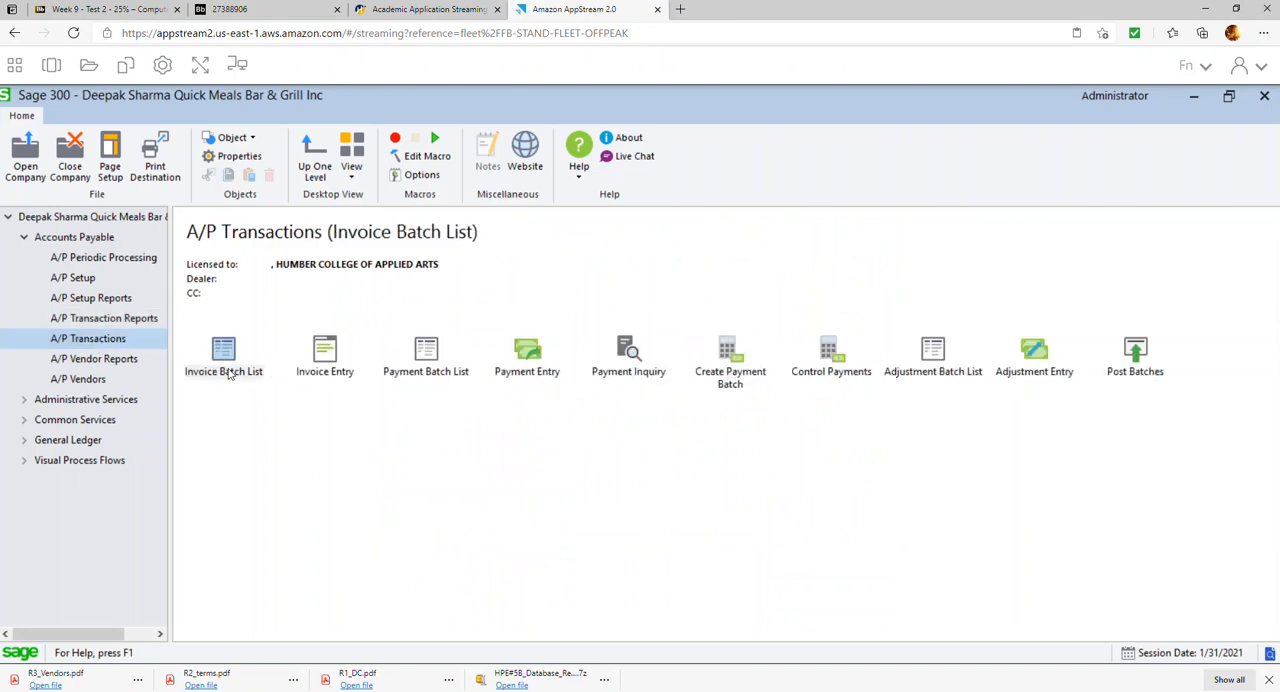
click(427, 365)
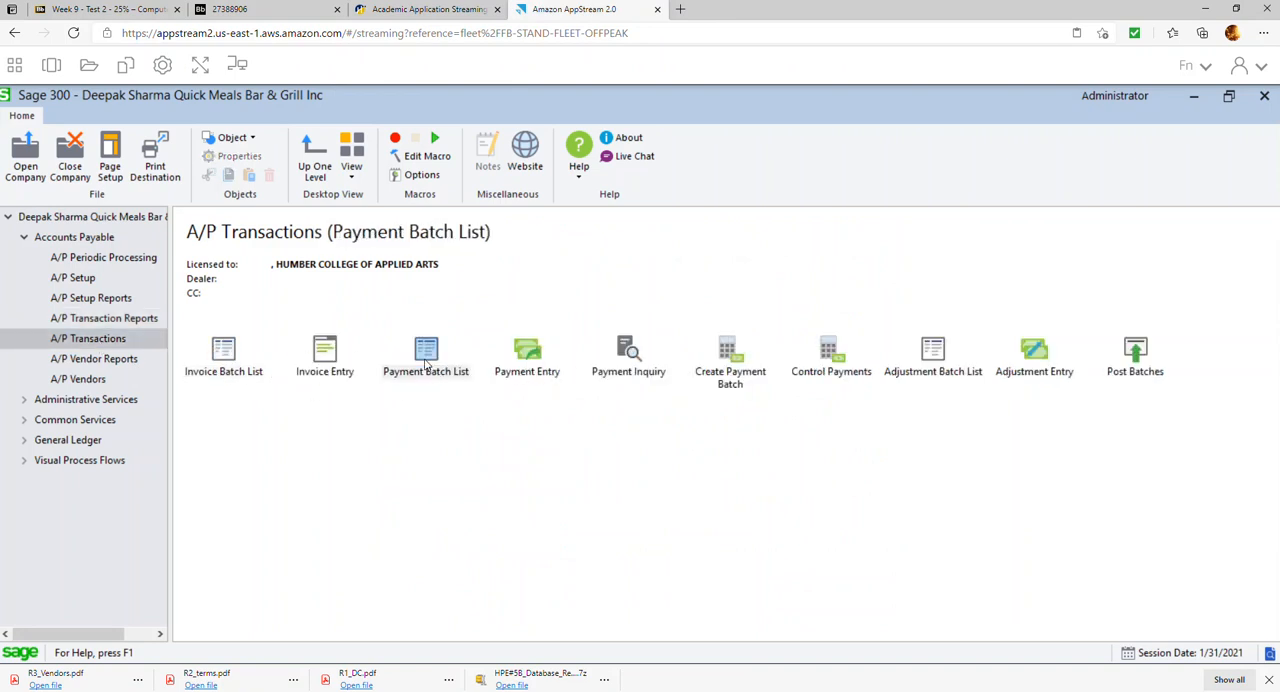
double_click(427, 365)
click(449, 524)
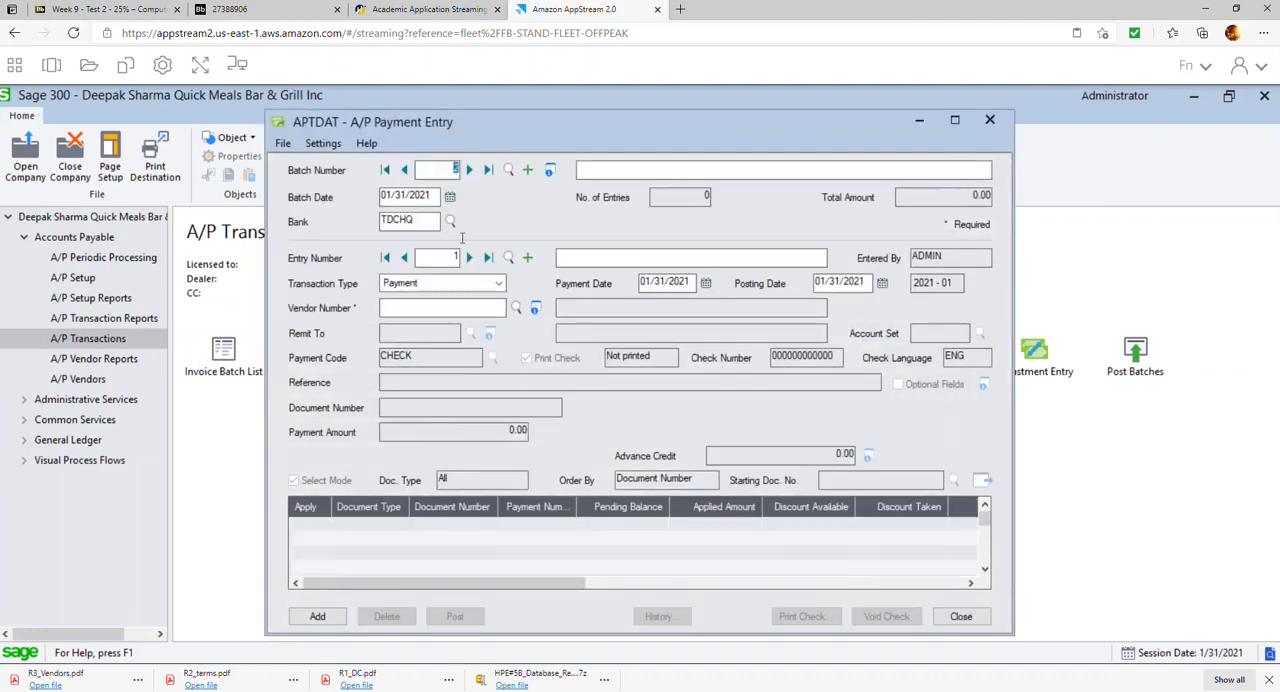
click(610, 172)
text(Jan Payments)
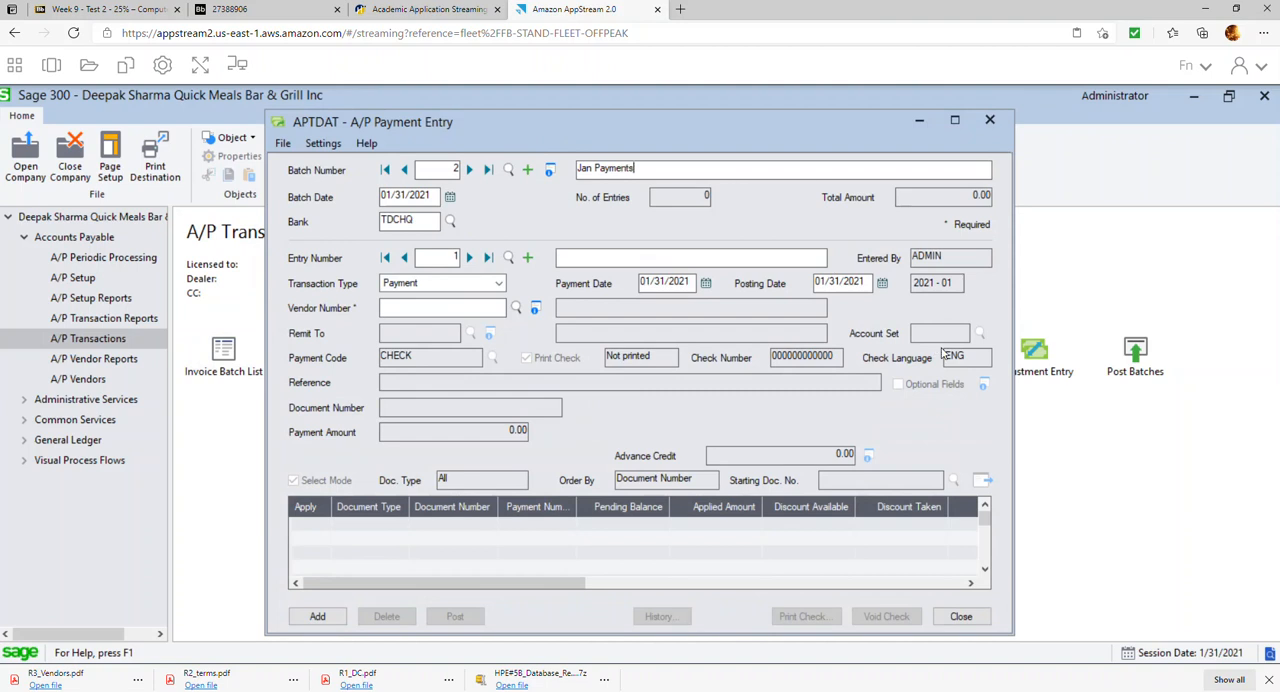
text(s)
key(Tab)
Set the first entry's payment date to 01/25/2021 and choose vendor 0002, Costco Business Centre
click(705, 285)
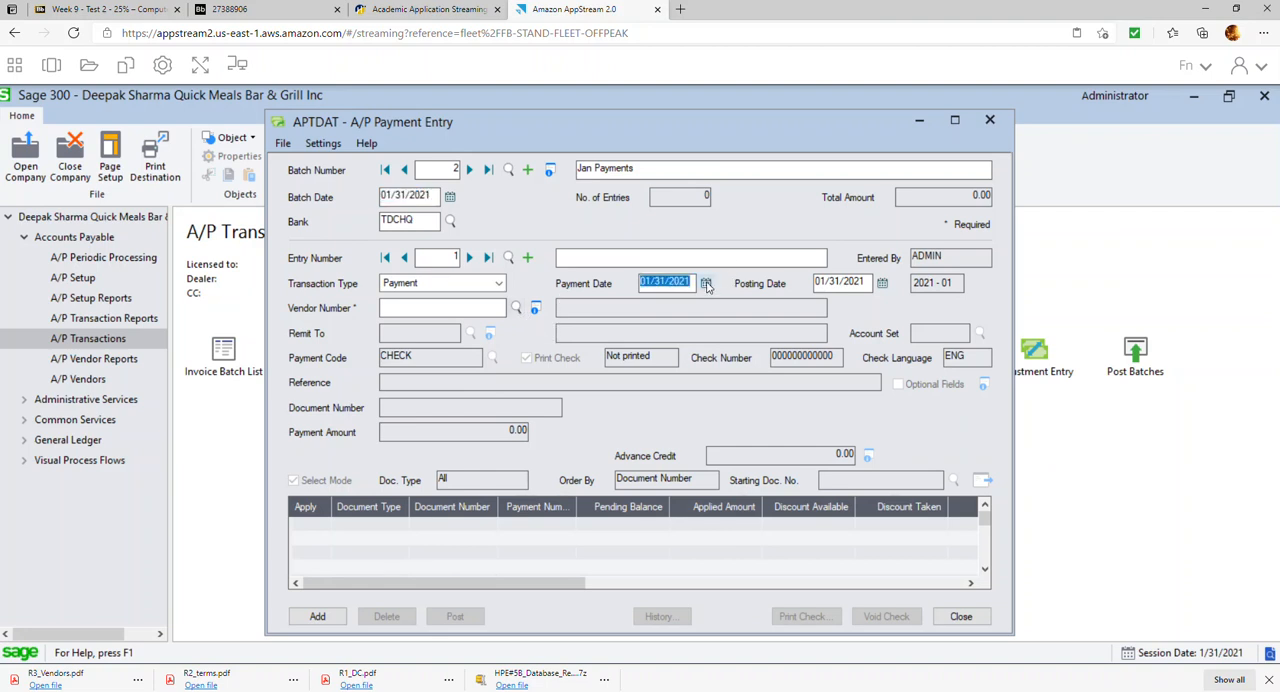
click(706, 286)
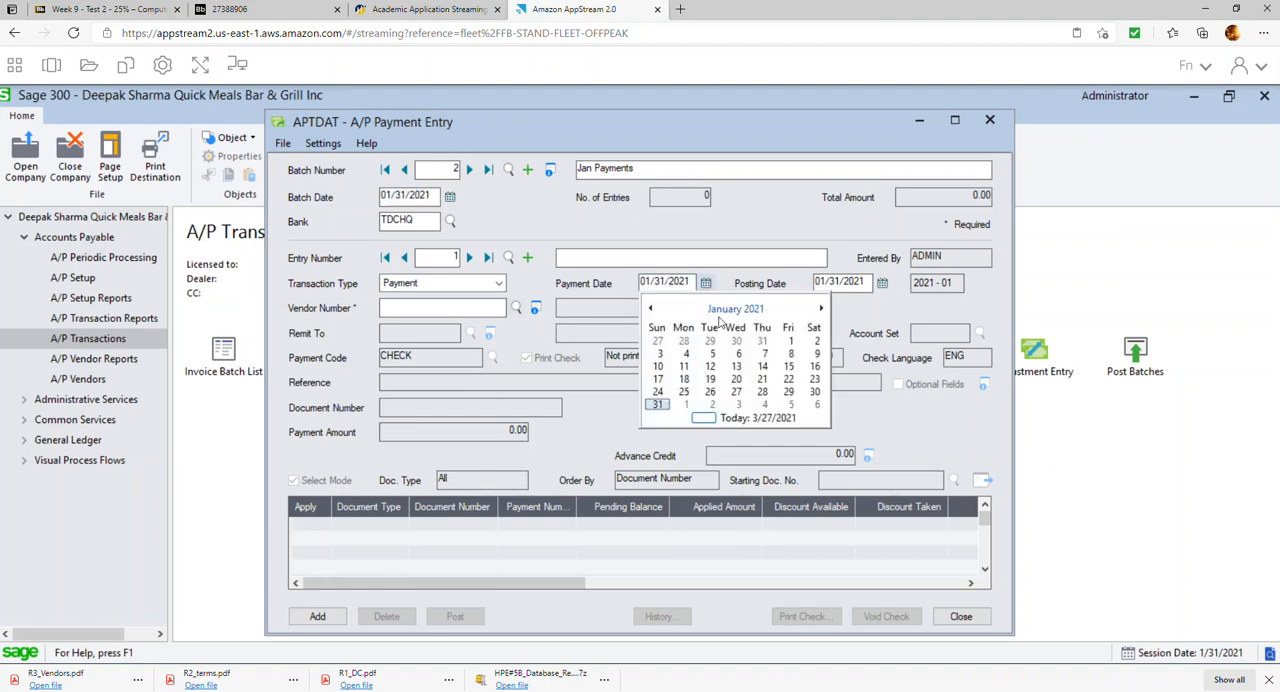
click(684, 391)
click(494, 307)
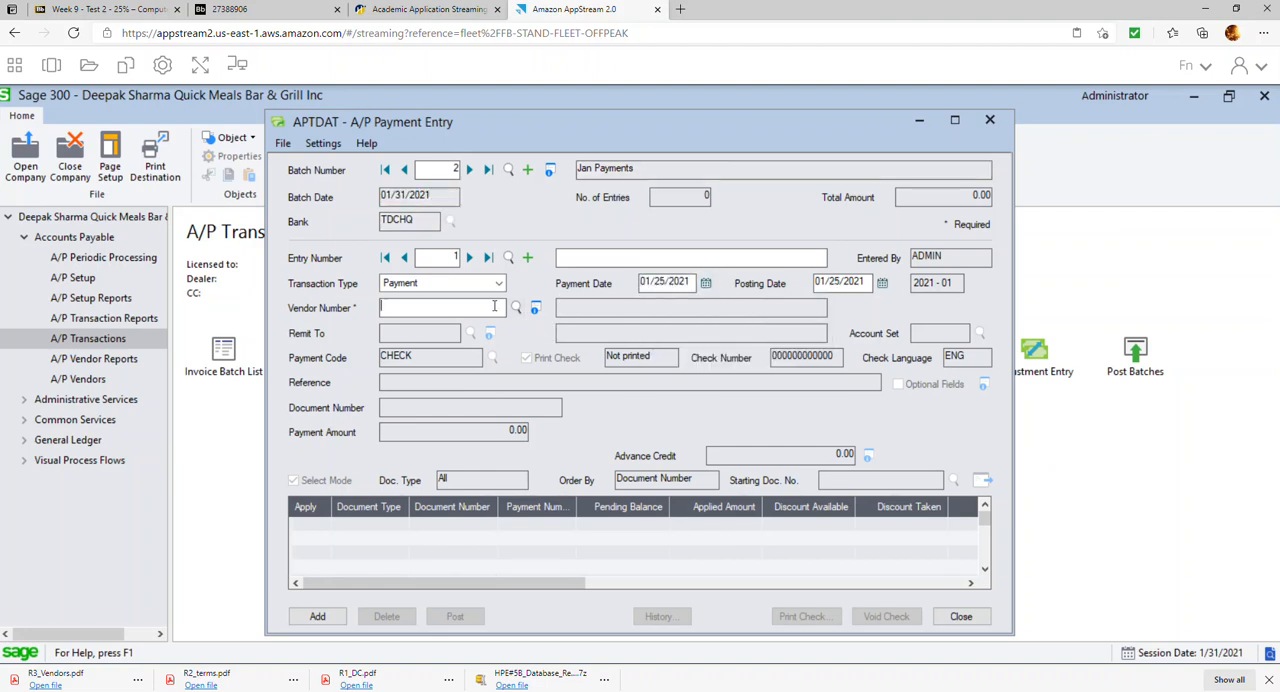
click(516, 309)
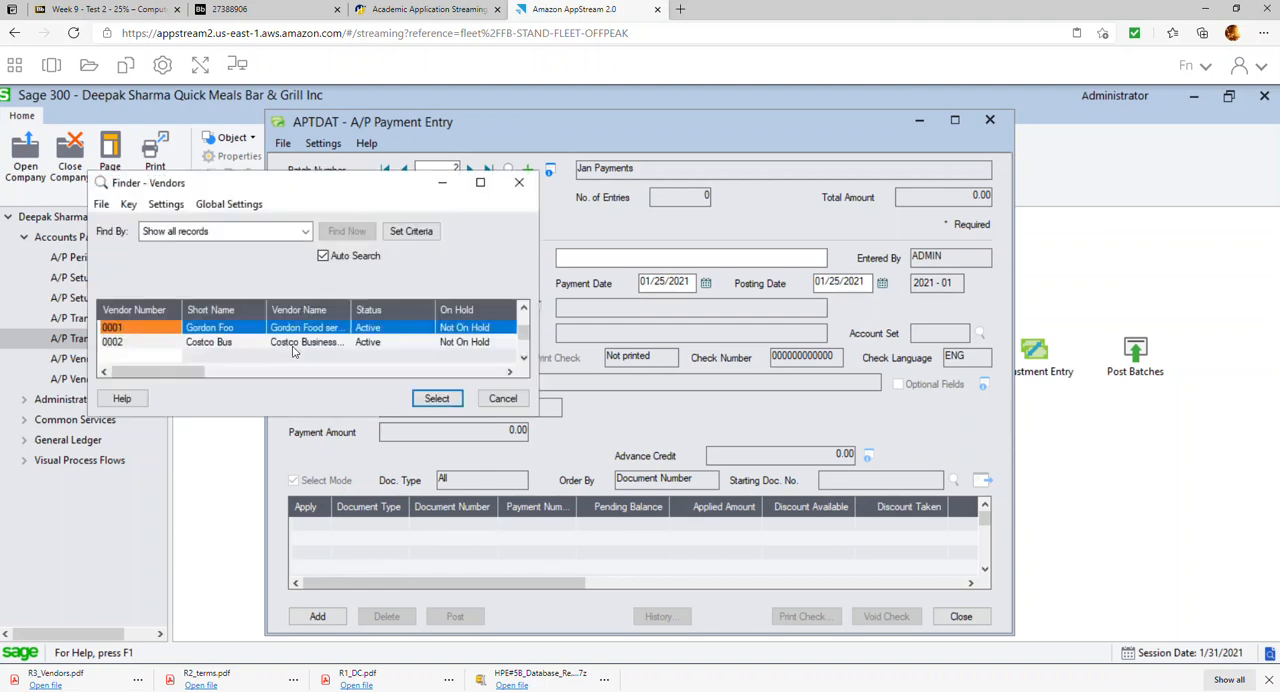
double_click(235, 343)
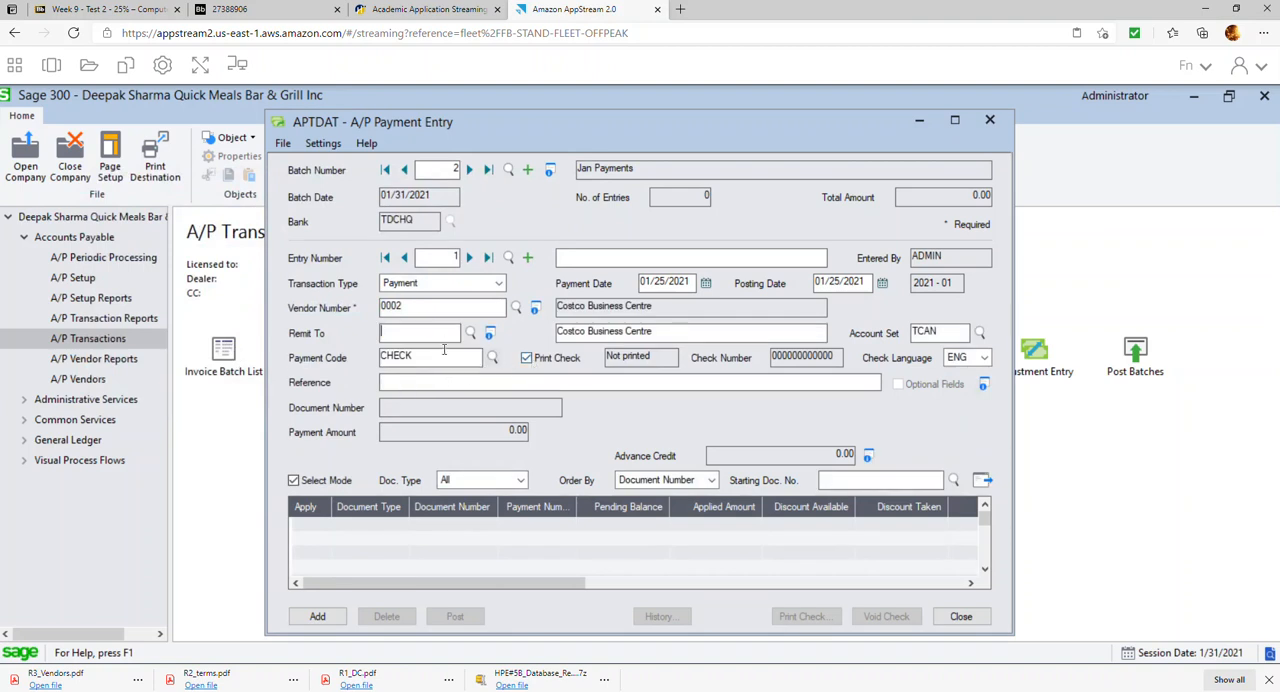
Turn off check printing for the Costco payment and set its check number to 1002
click(526, 359)
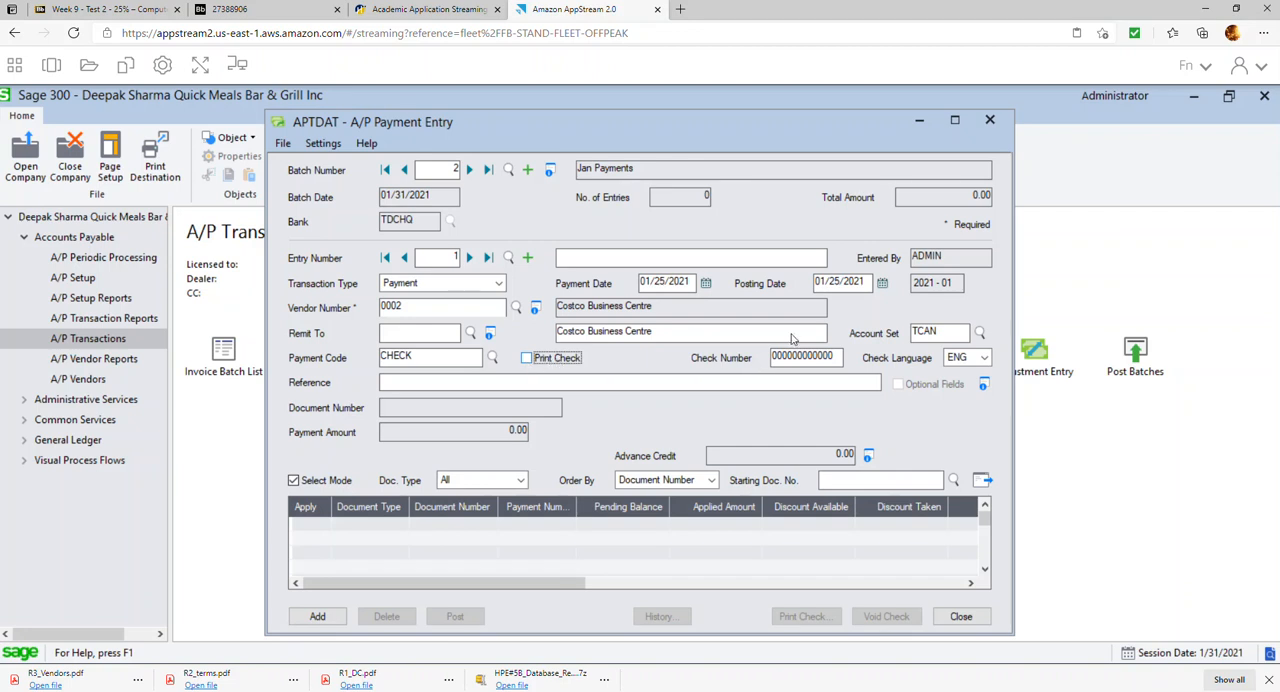
key(Tab)
text(10)
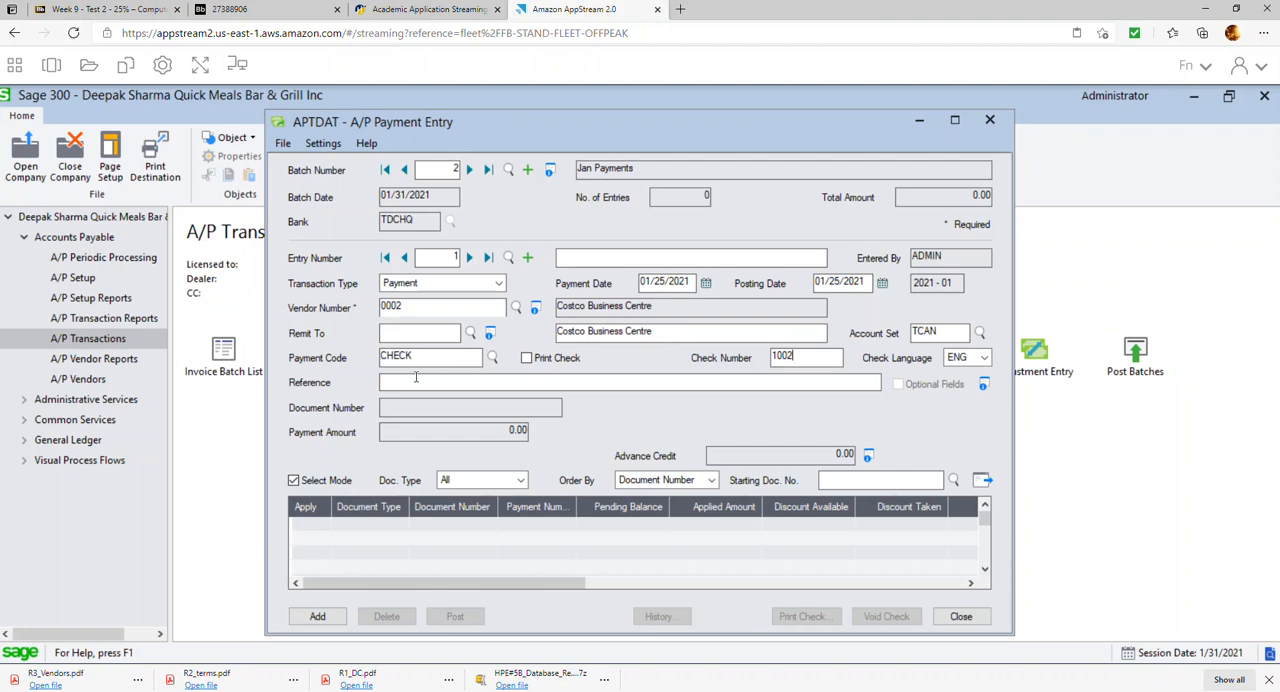
List Costco's open documents, apply the payment to invoice 123456, and add the entry to the batch
click(982, 481)
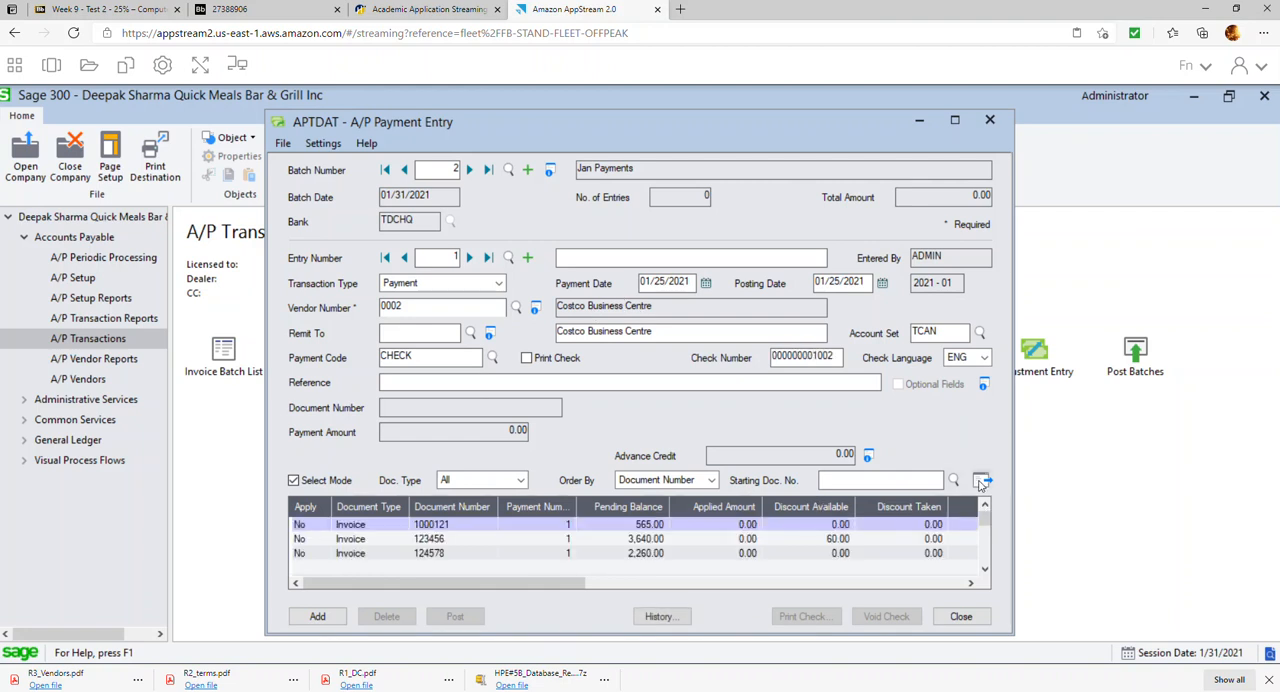
click(954, 120)
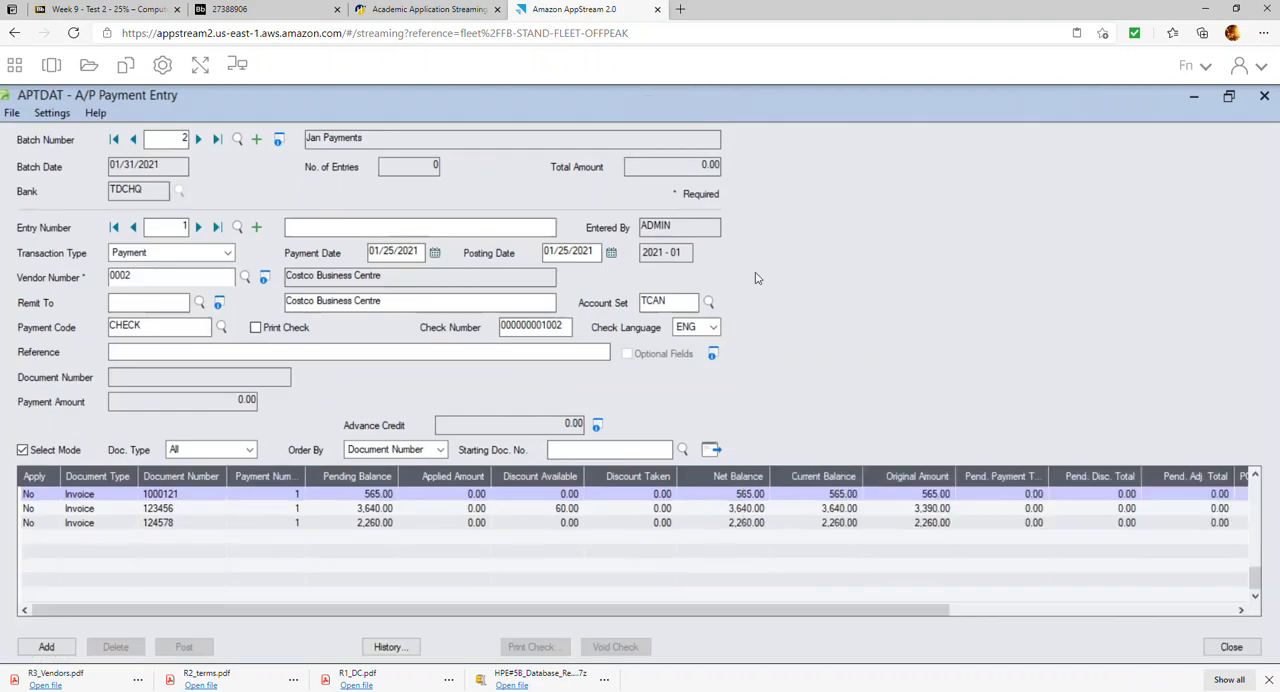
double_click(43, 514)
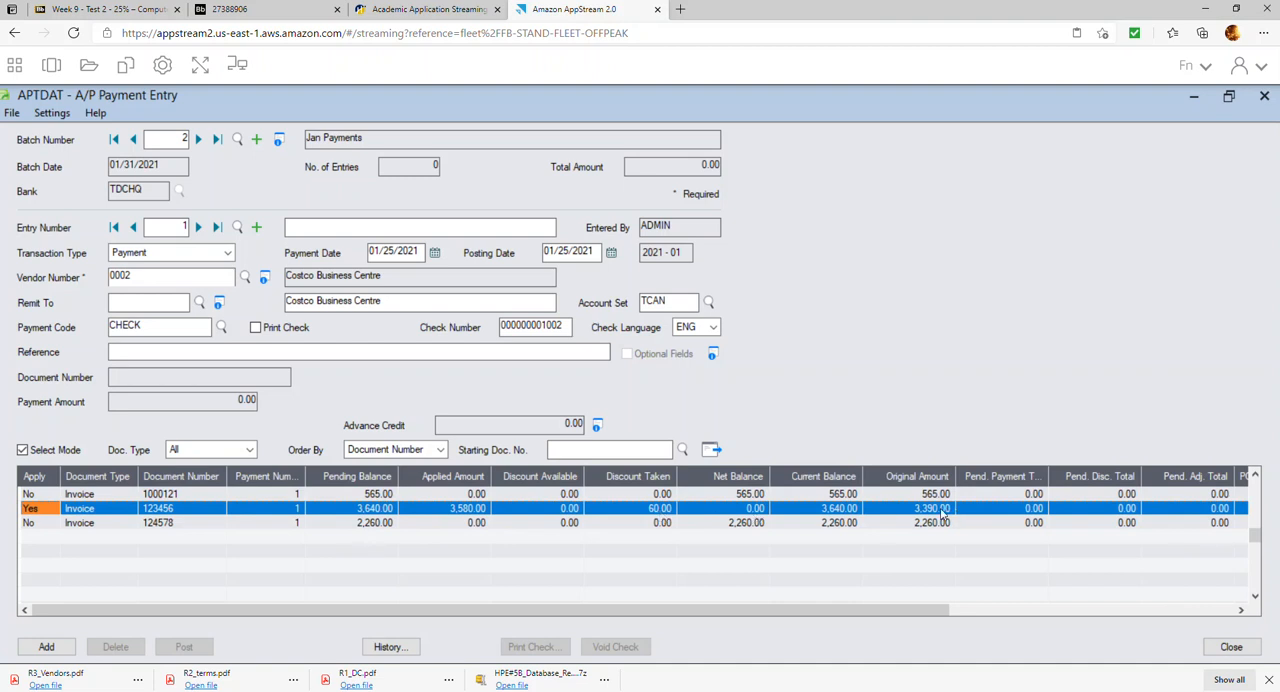
click(647, 455)
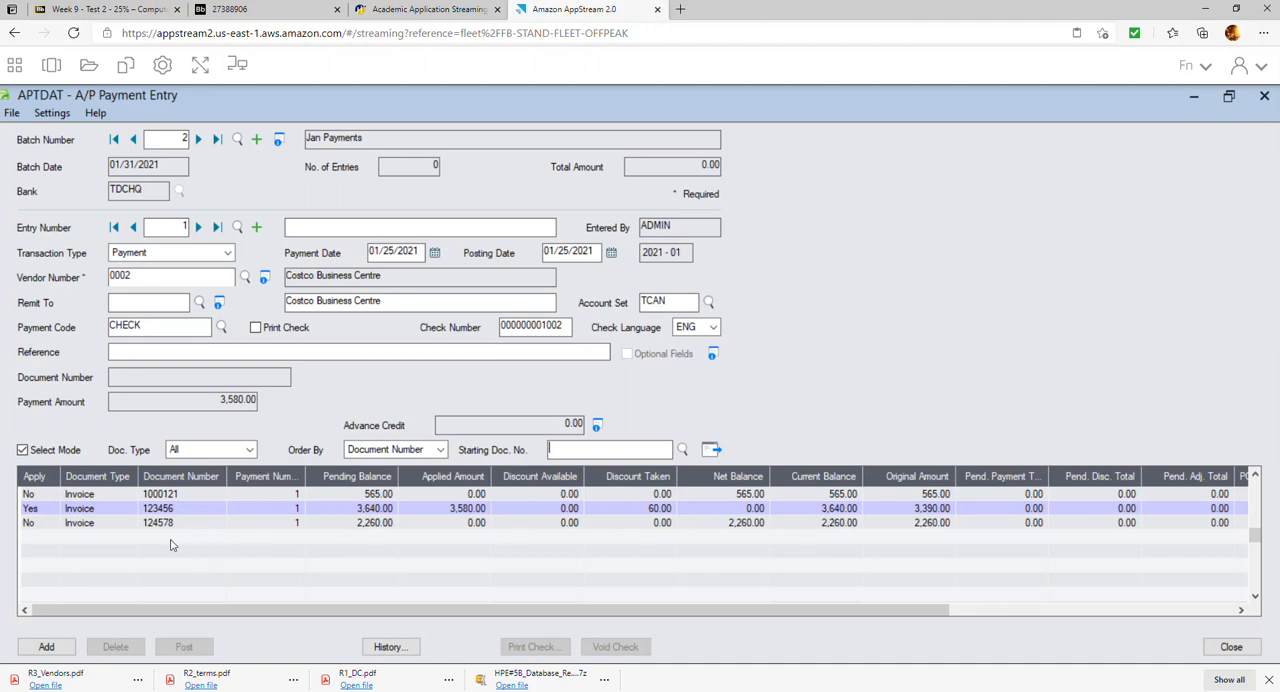
click(47, 647)
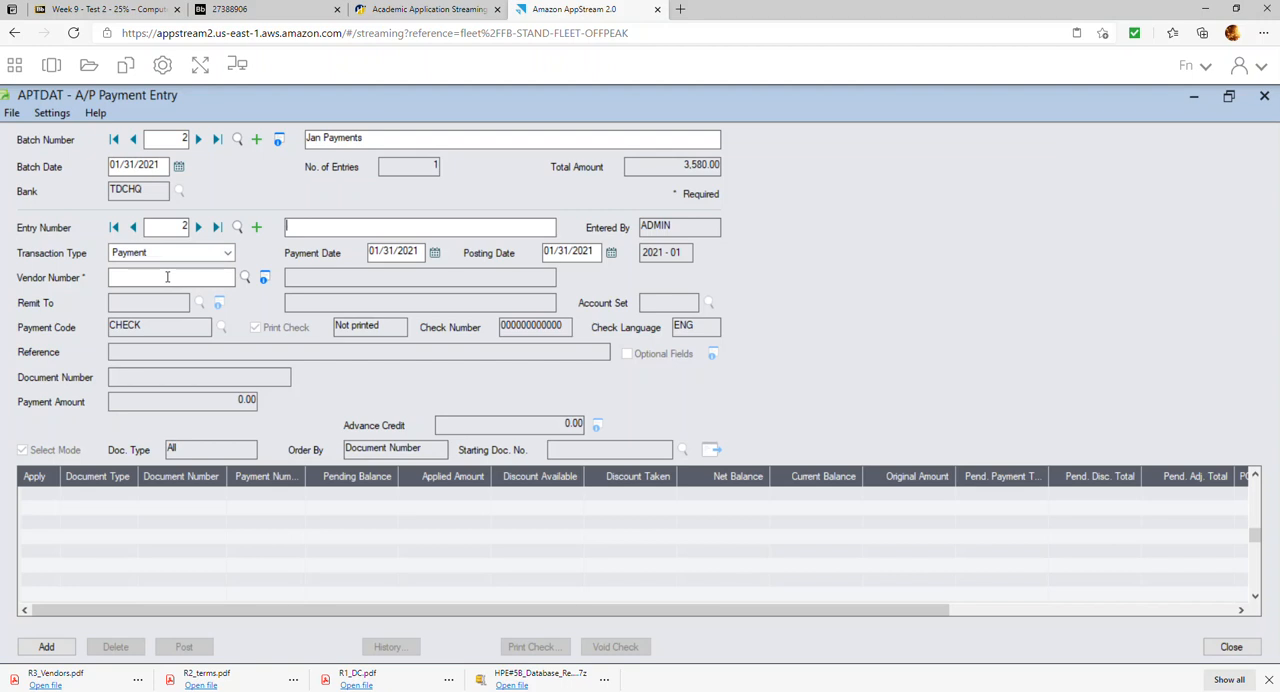
Make the second entry a Misc. Payment with check printing off, check number 1003 and invoice number JAN RENT
click(227, 254)
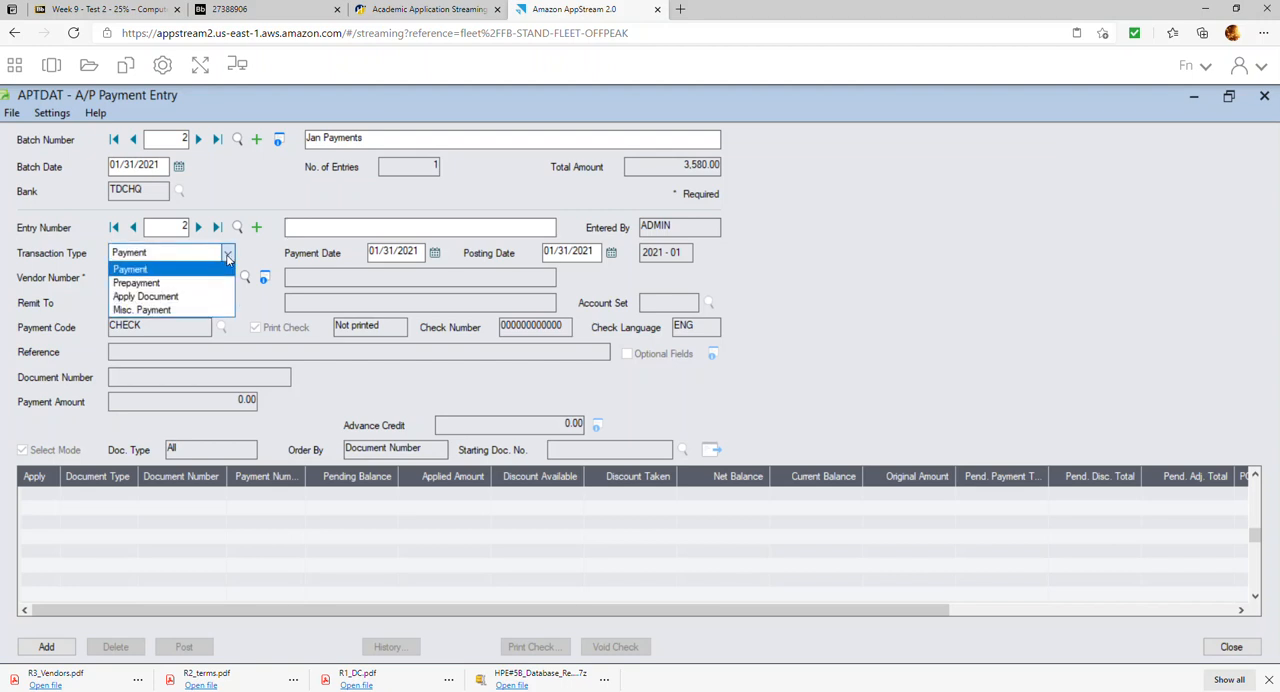
click(189, 312)
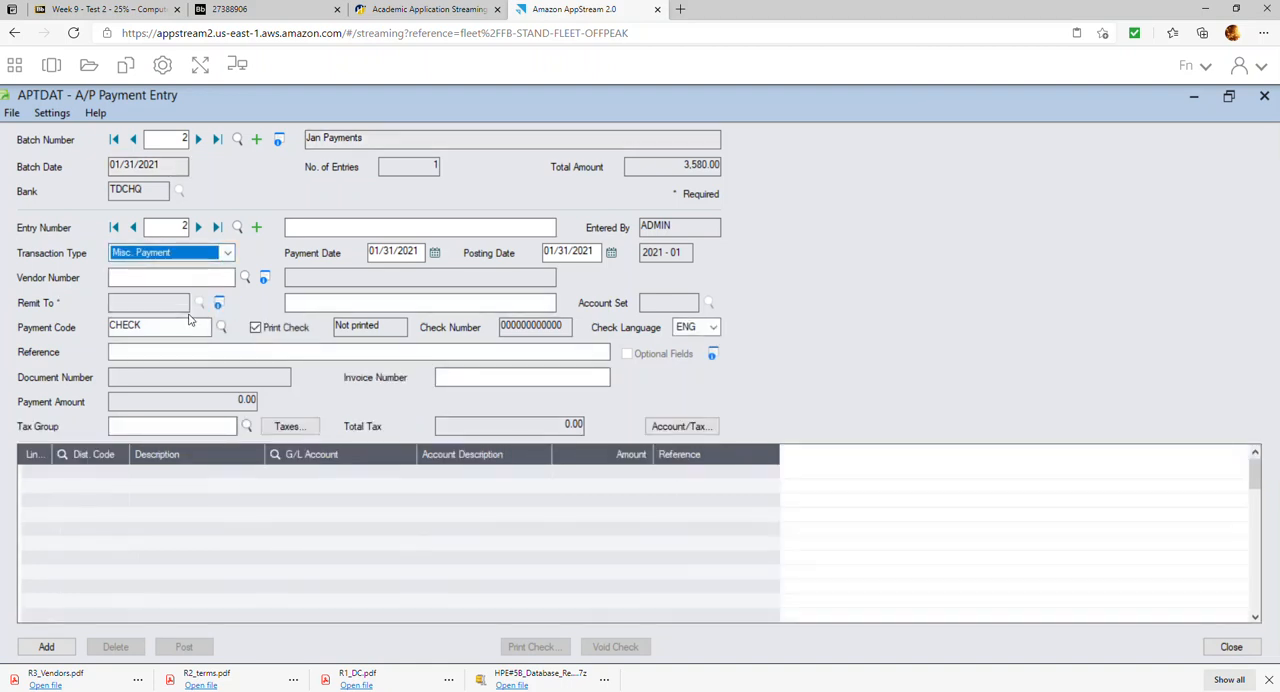
click(435, 253)
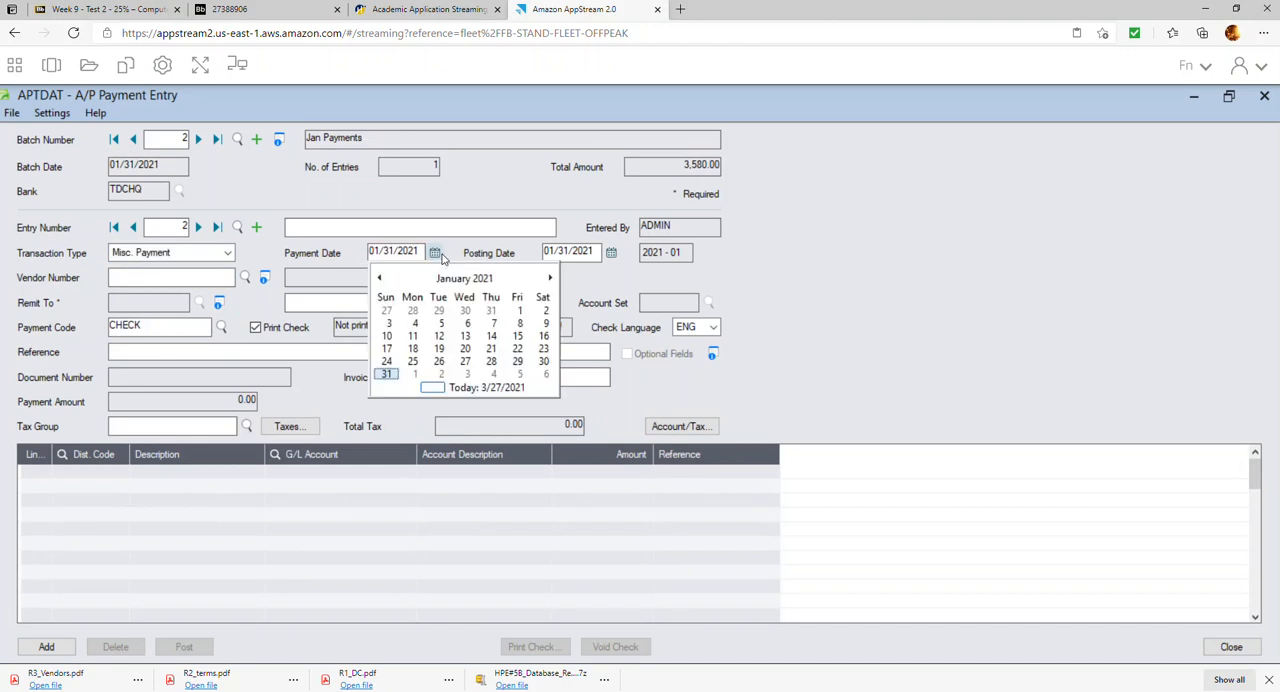
click(563, 251)
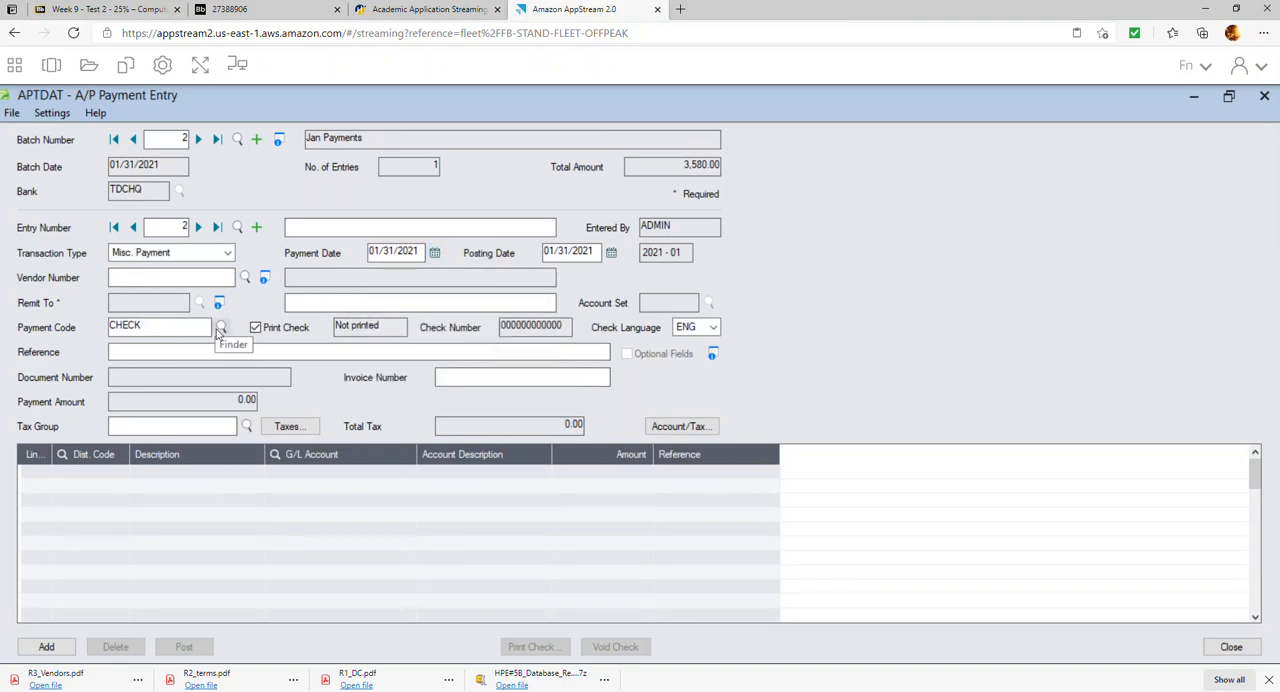
click(256, 327)
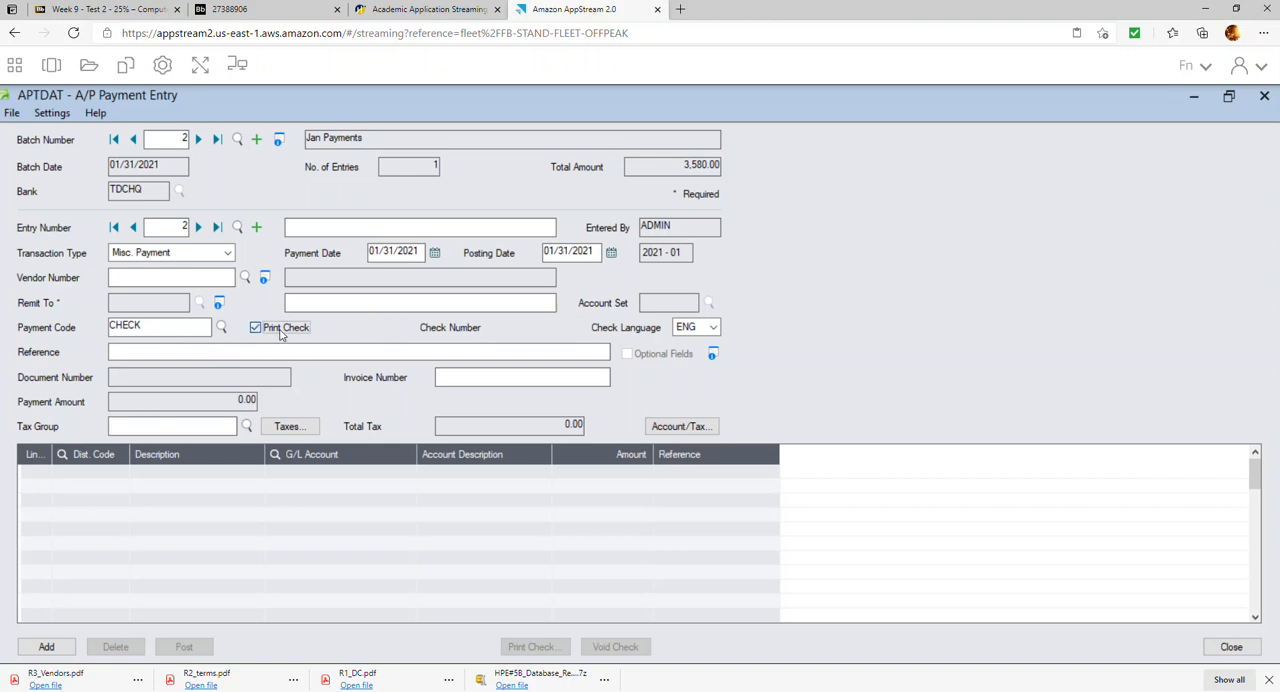
double_click(558, 327)
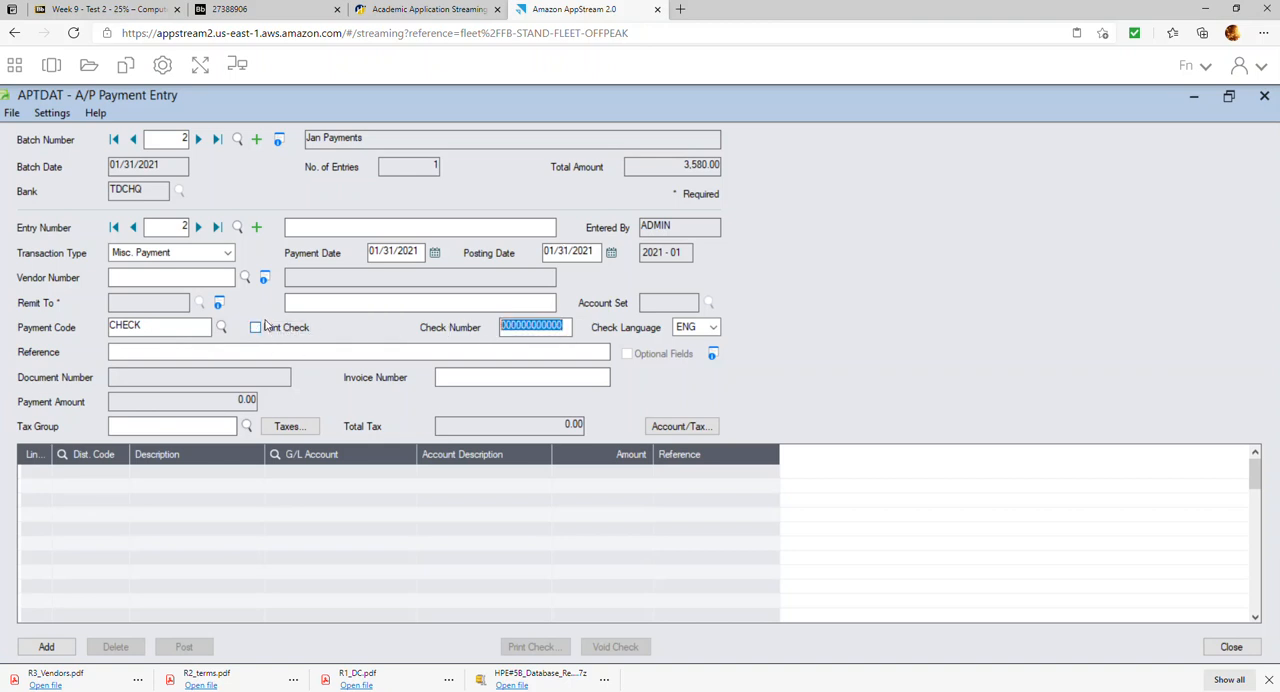
text(1003)
click(480, 376)
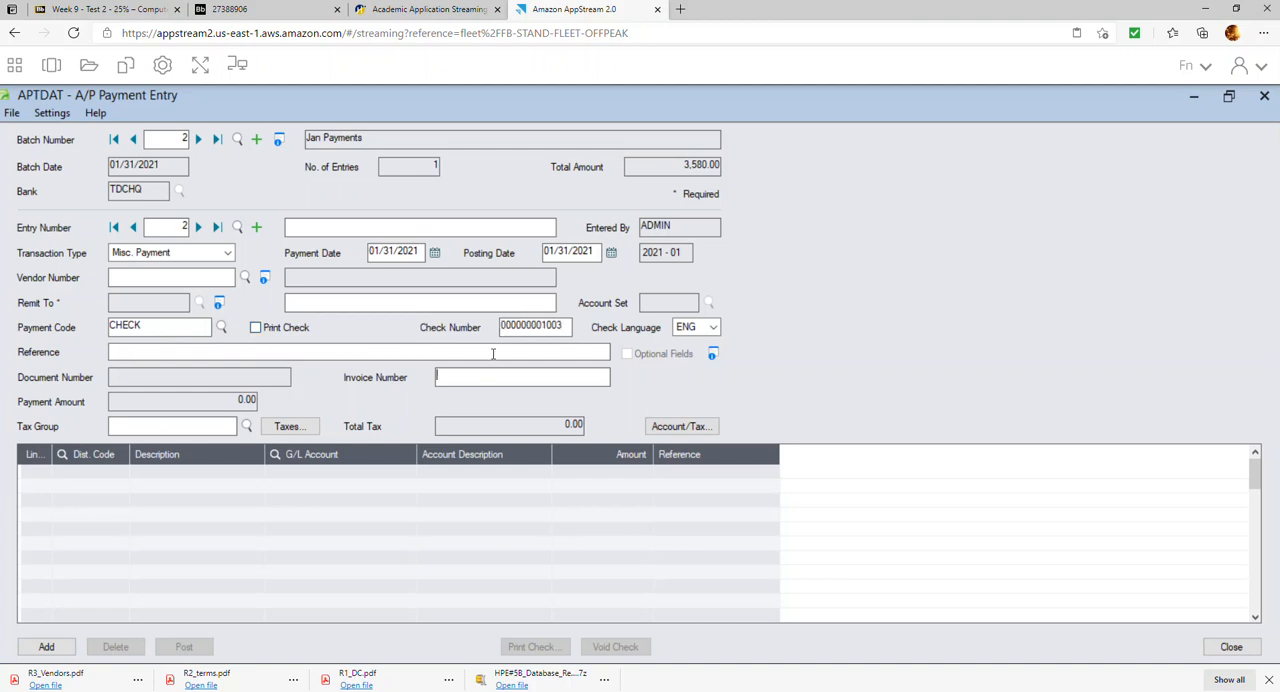
text(JAN RENT)
Assign the ONTARIO purchases tax group to the January rent payment and dismiss the warning
click(247, 426)
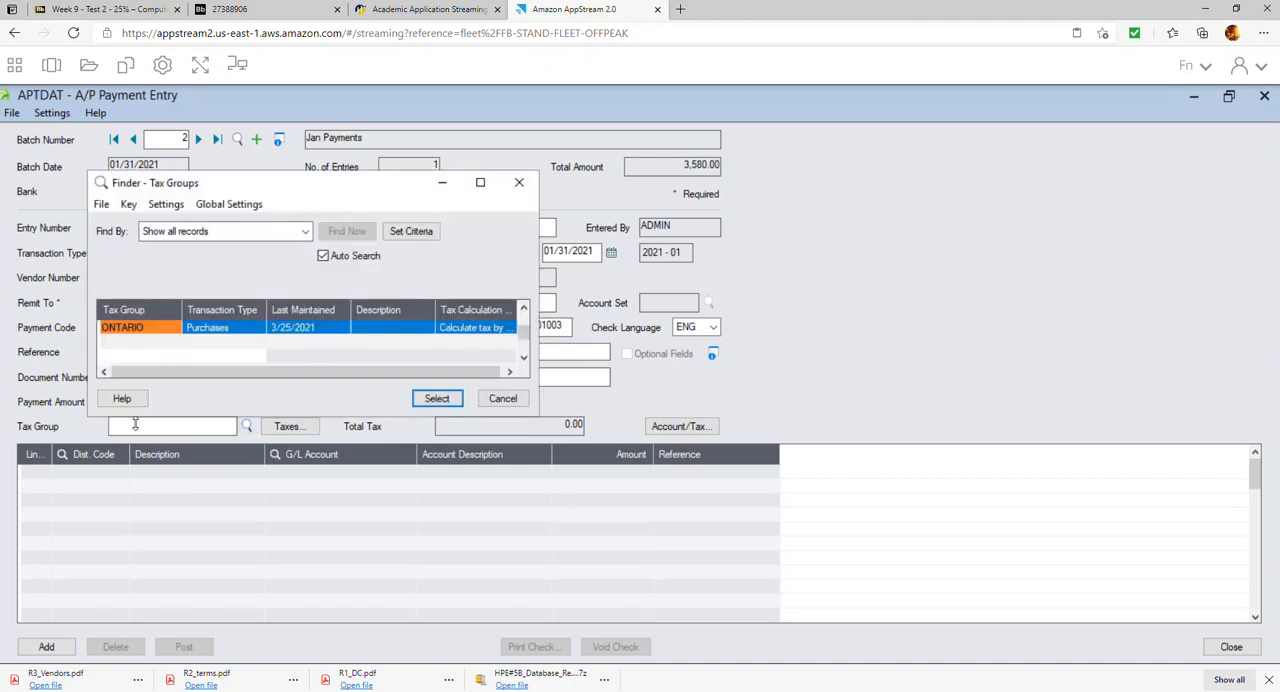
double_click(216, 328)
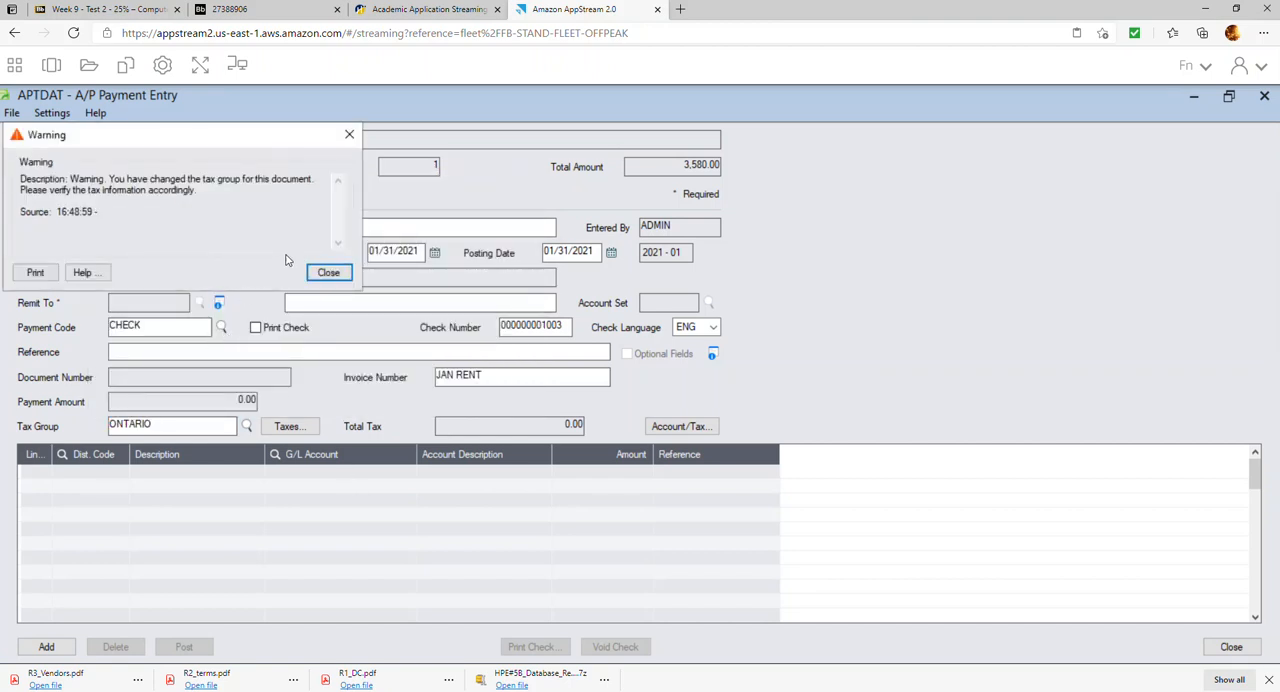
click(330, 274)
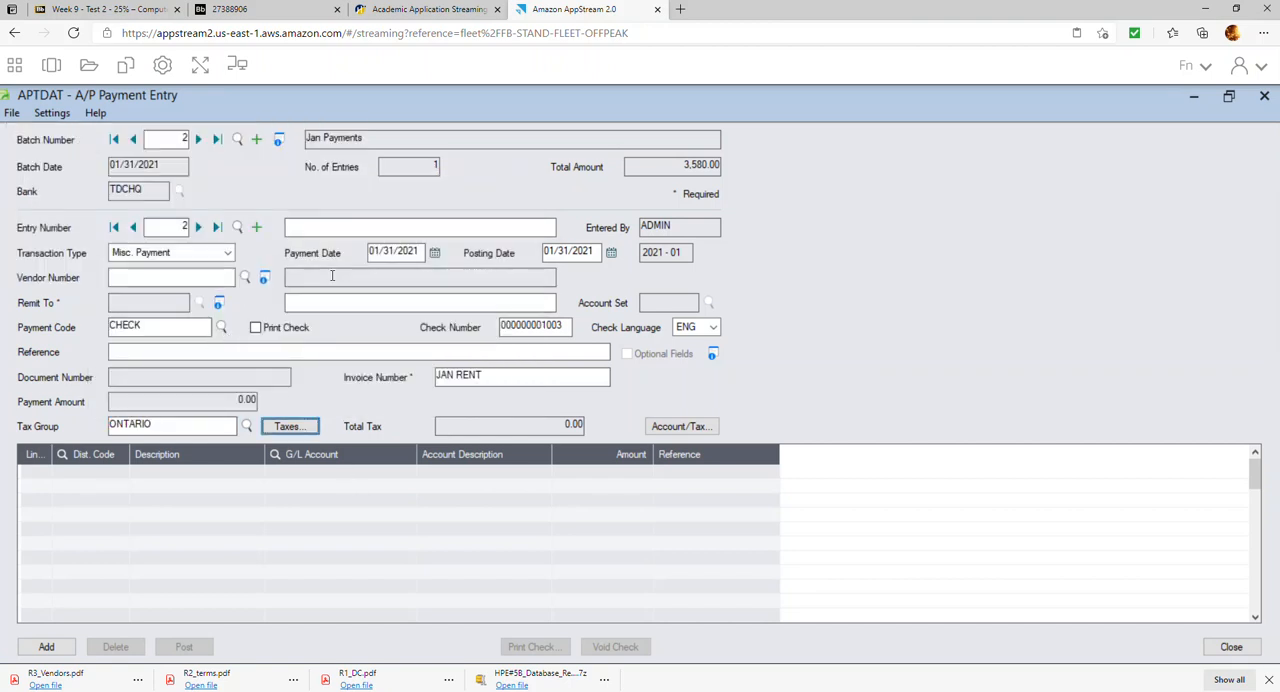
Look through the G/L account list for a rent expense account for the payment's first detail line
click(335, 480)
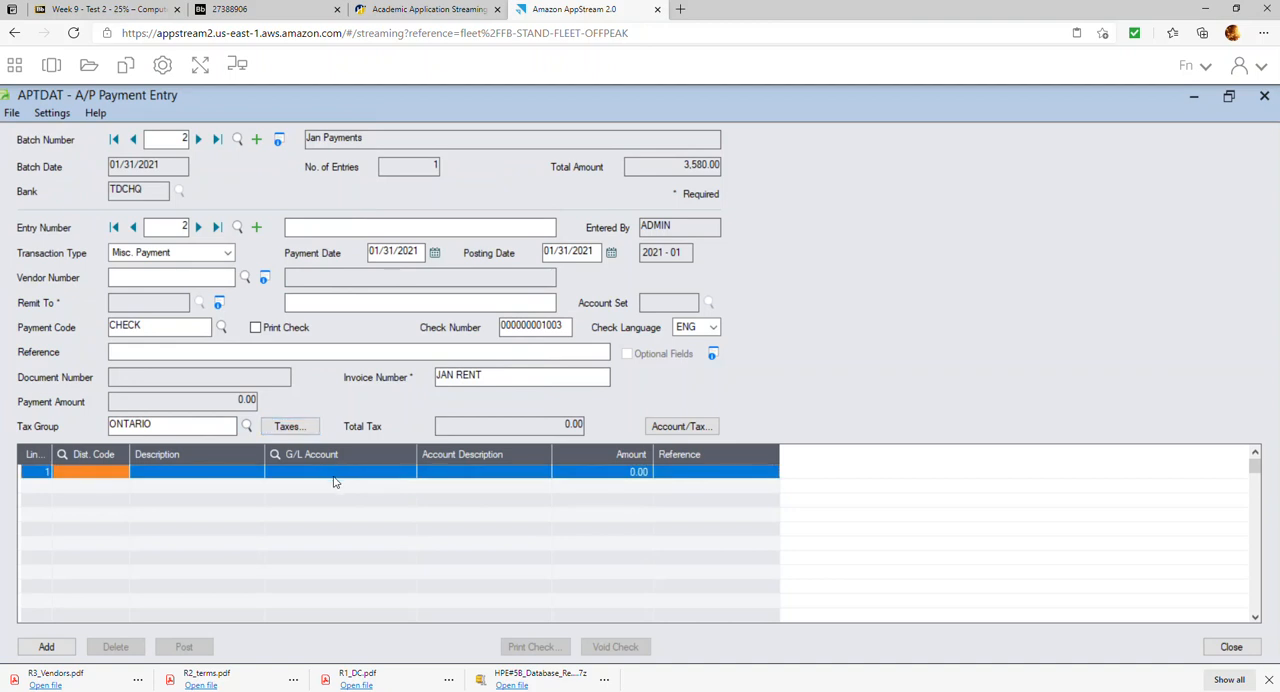
click(306, 474)
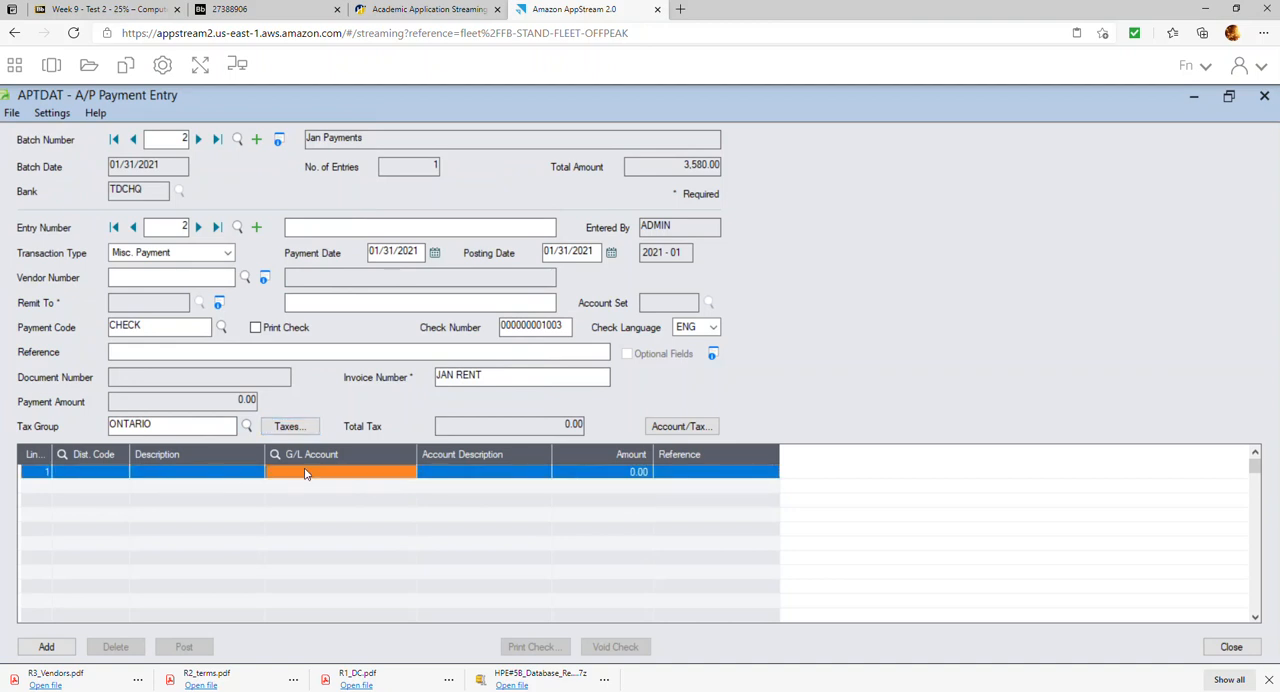
click(407, 473)
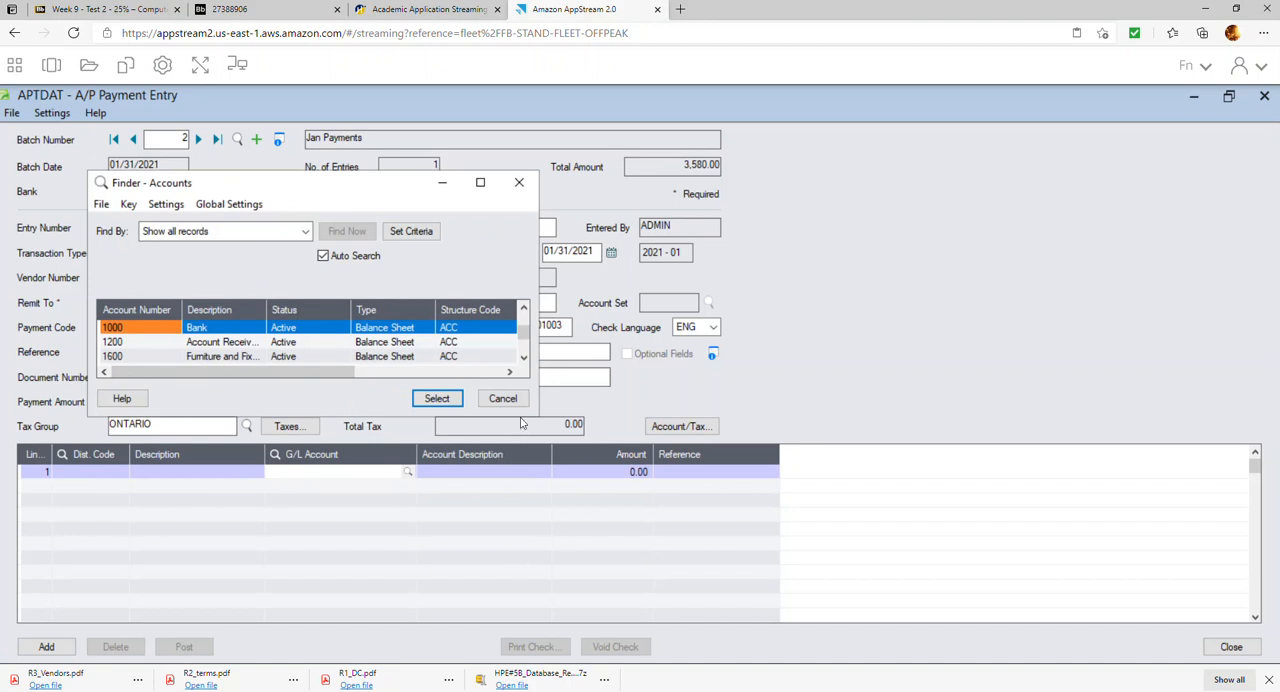
drag(509, 417, 511, 618)
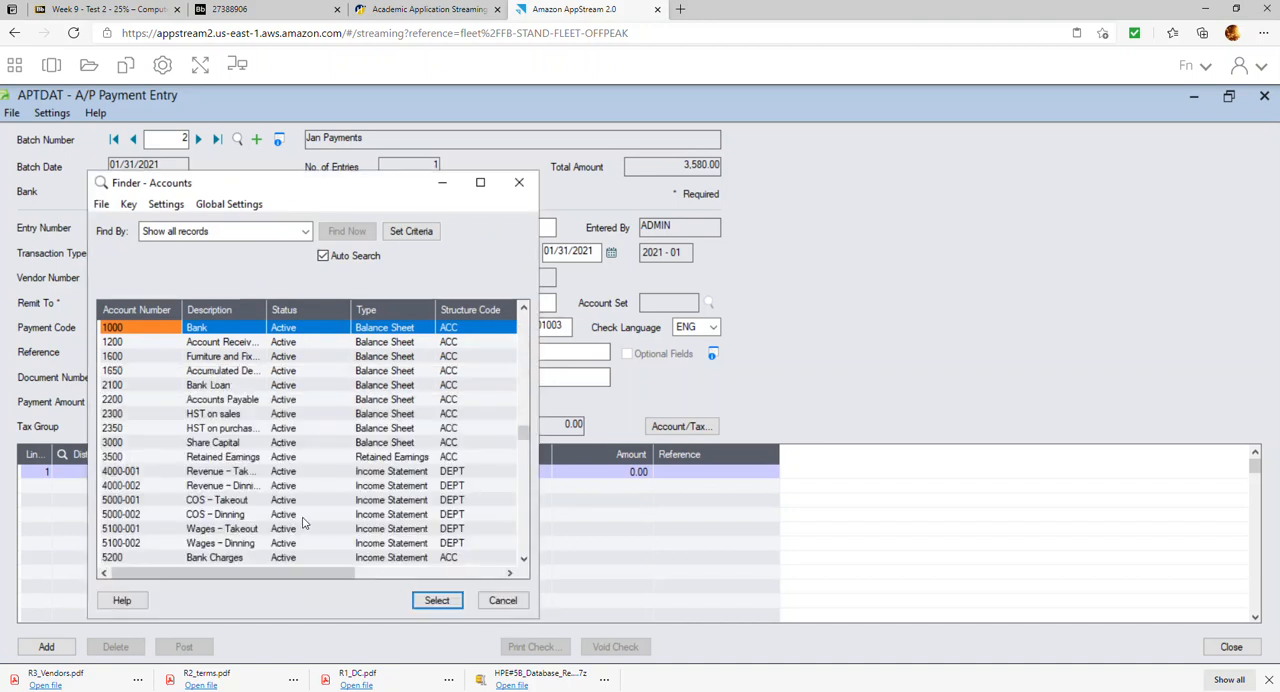
scroll(308, 520, down, 1)
scroll(308, 520, down, 17)
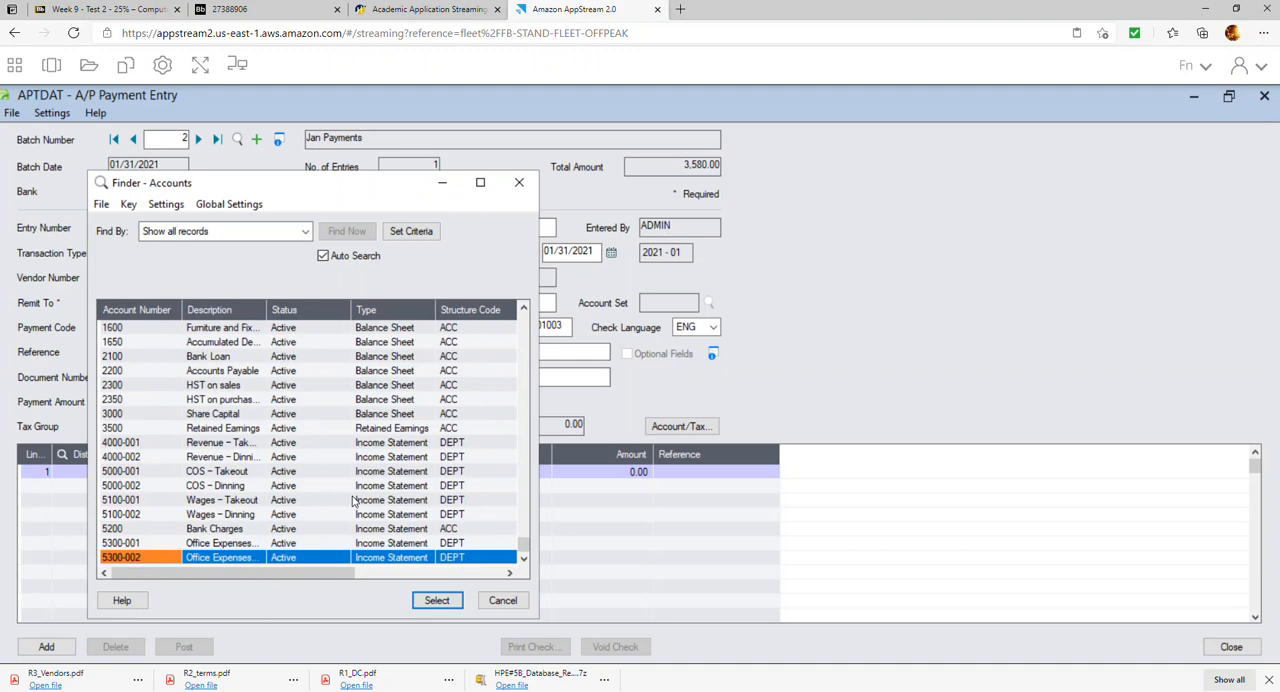
click(491, 607)
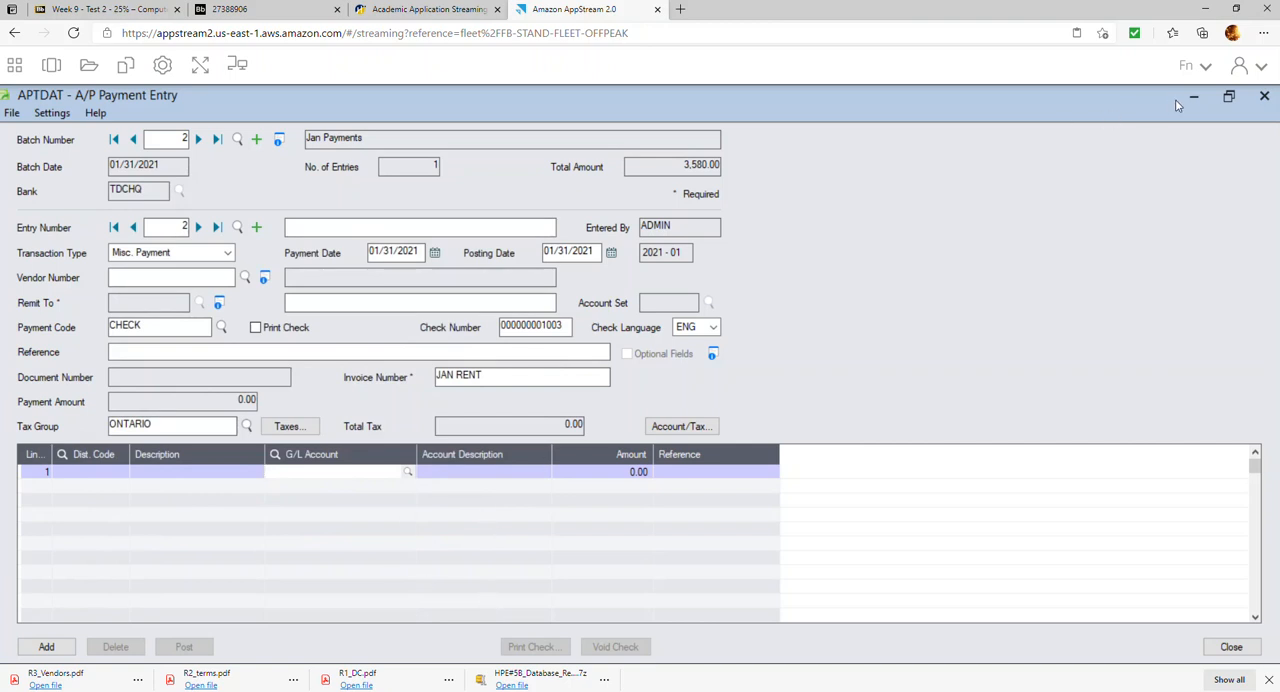
Discard the unfinished second payment entry and close the payment batch list
click(1265, 97)
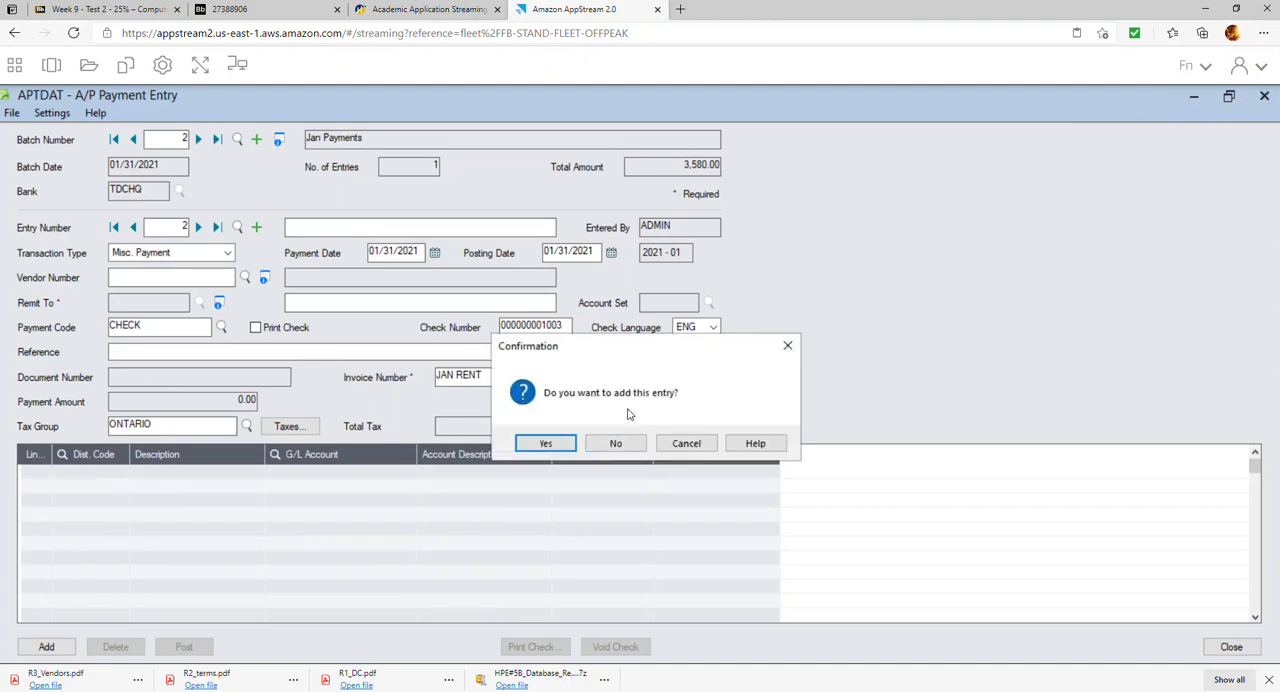
click(620, 446)
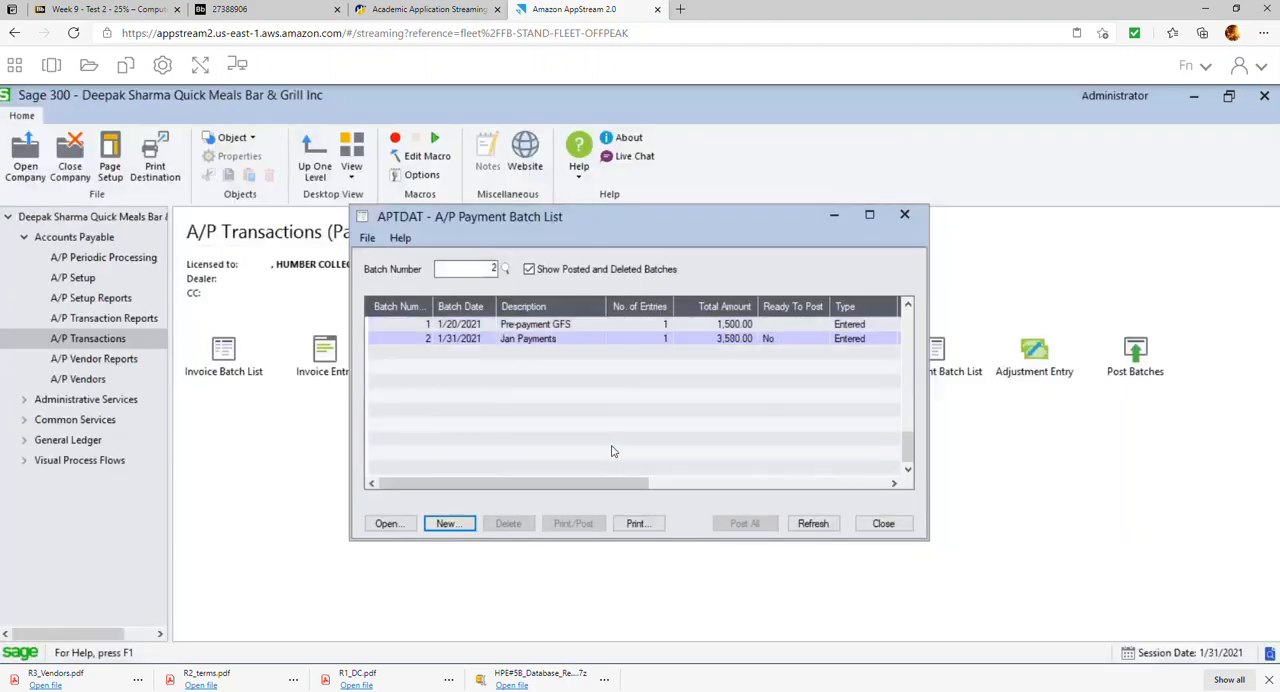
click(905, 527)
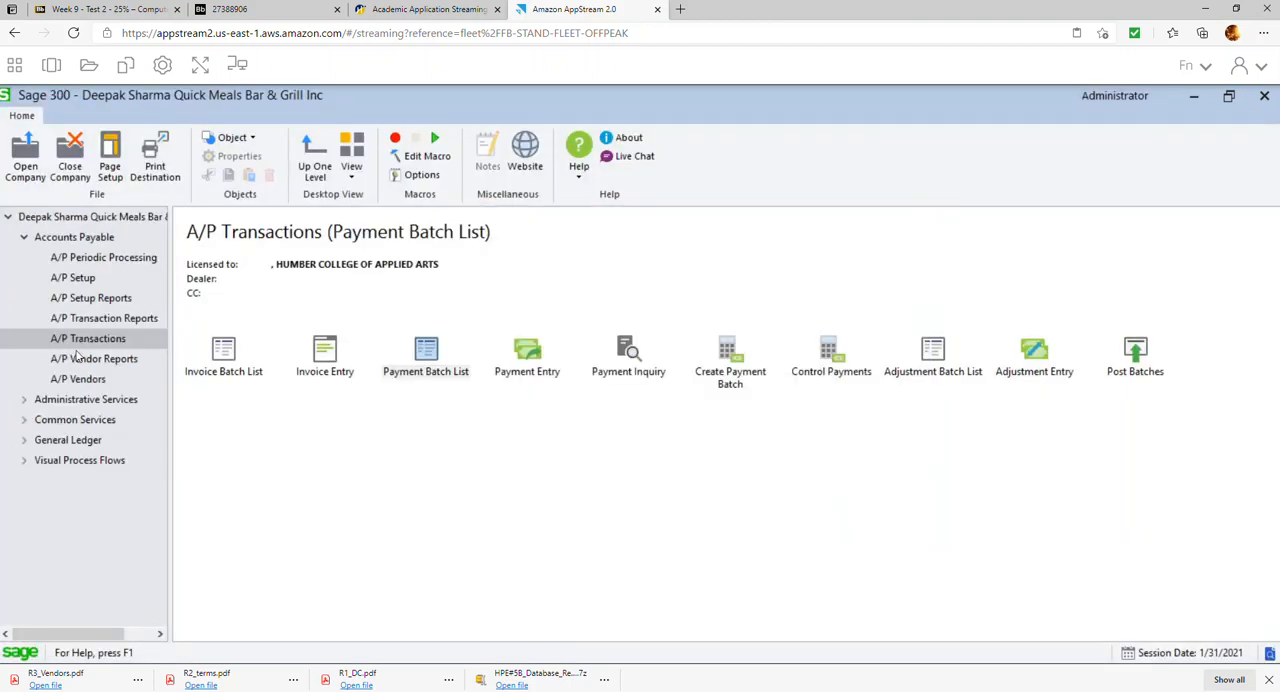
Open the General Ledger account maintenance window
click(30, 442)
click(84, 486)
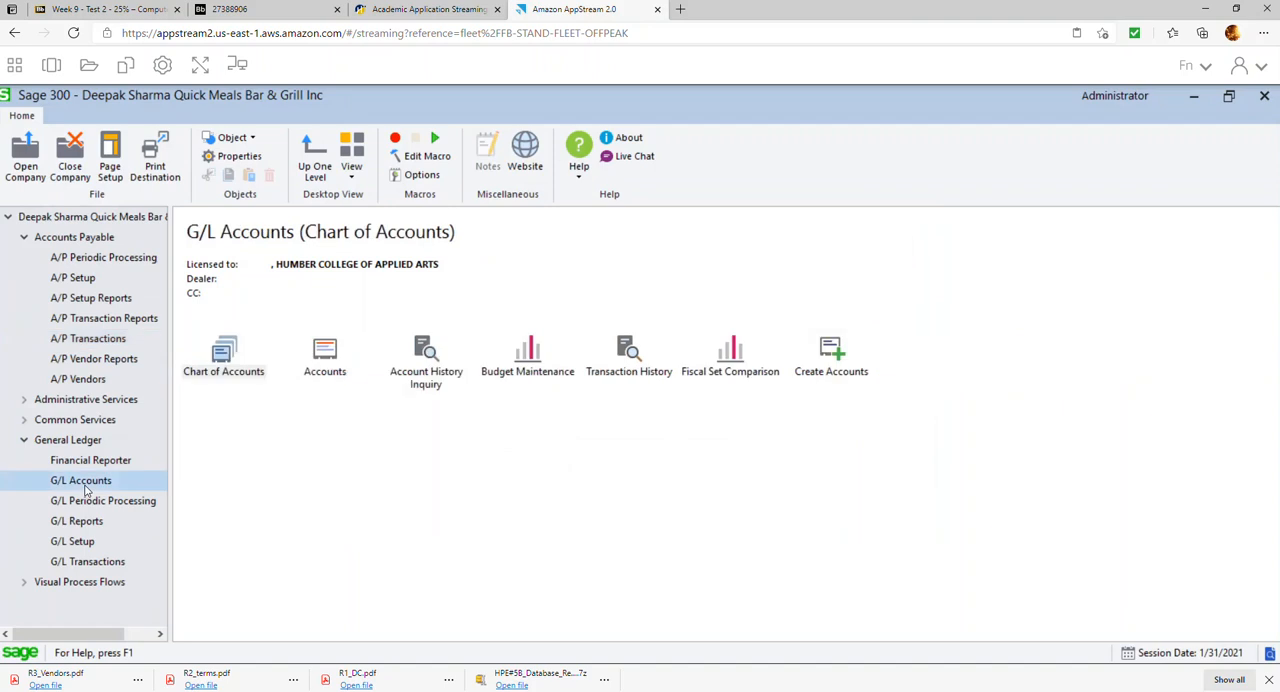
click(320, 365)
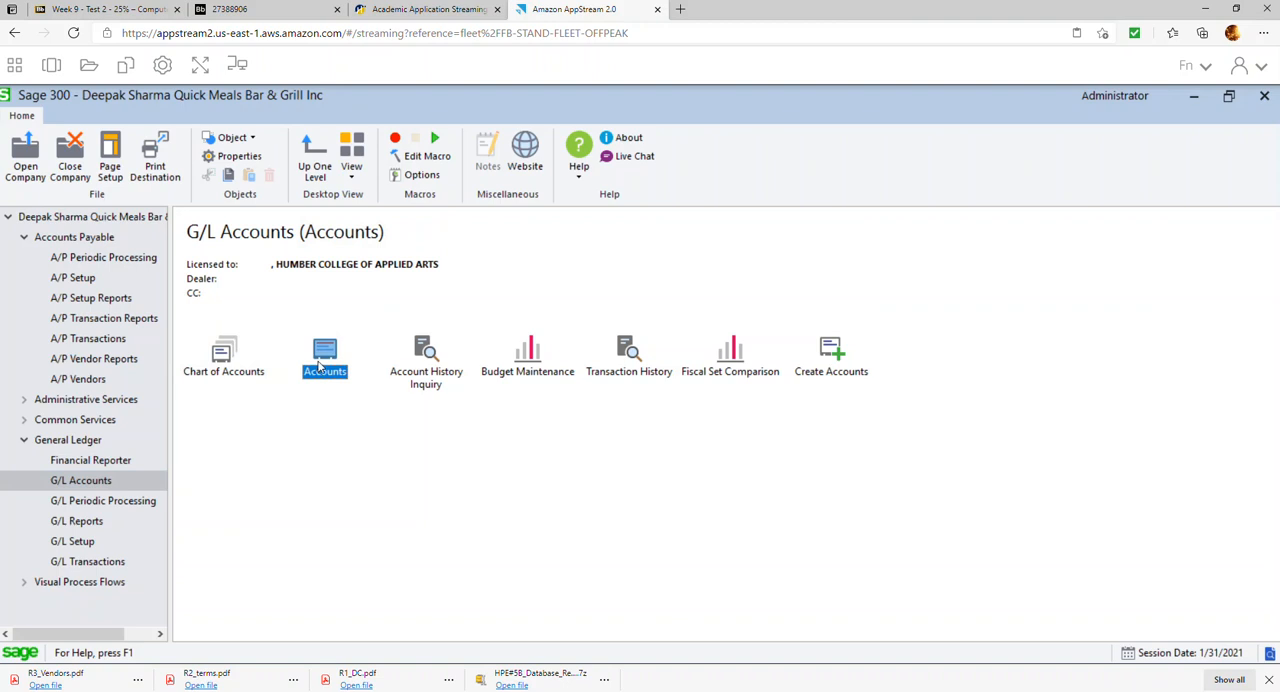
double_click(320, 366)
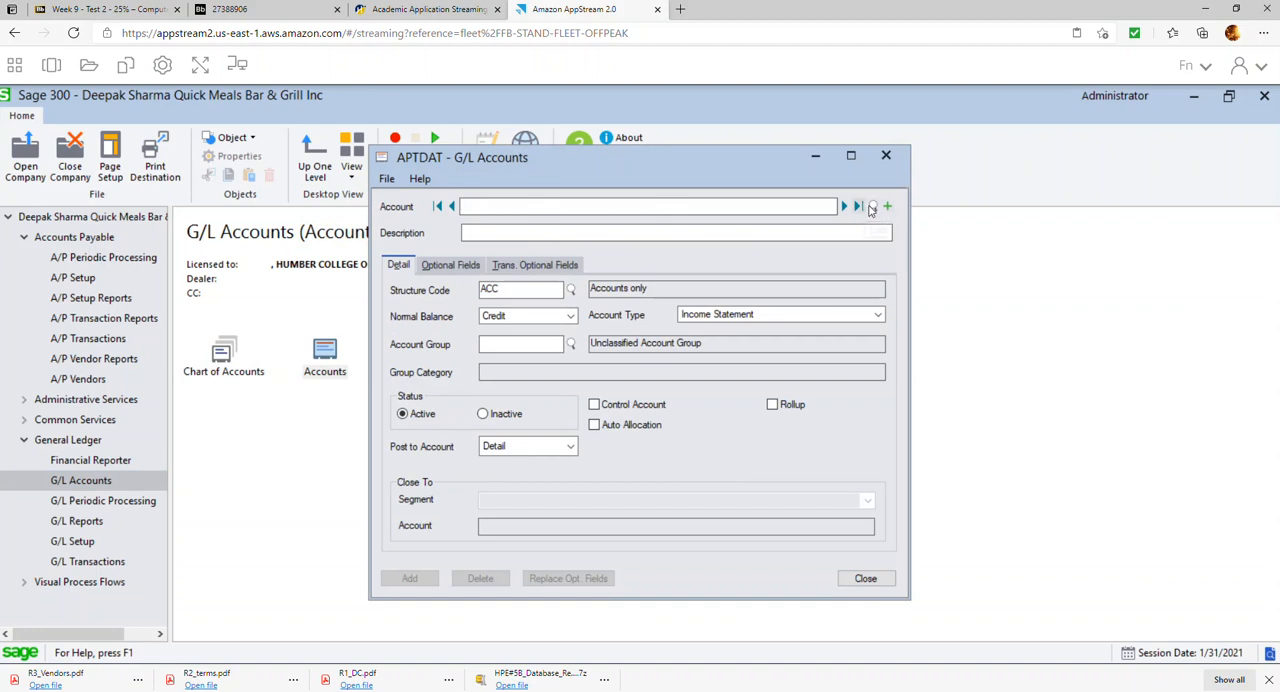
Examine the existing G/L account numbers down to the last expense account to determine the numbering for new accounts
click(871, 205)
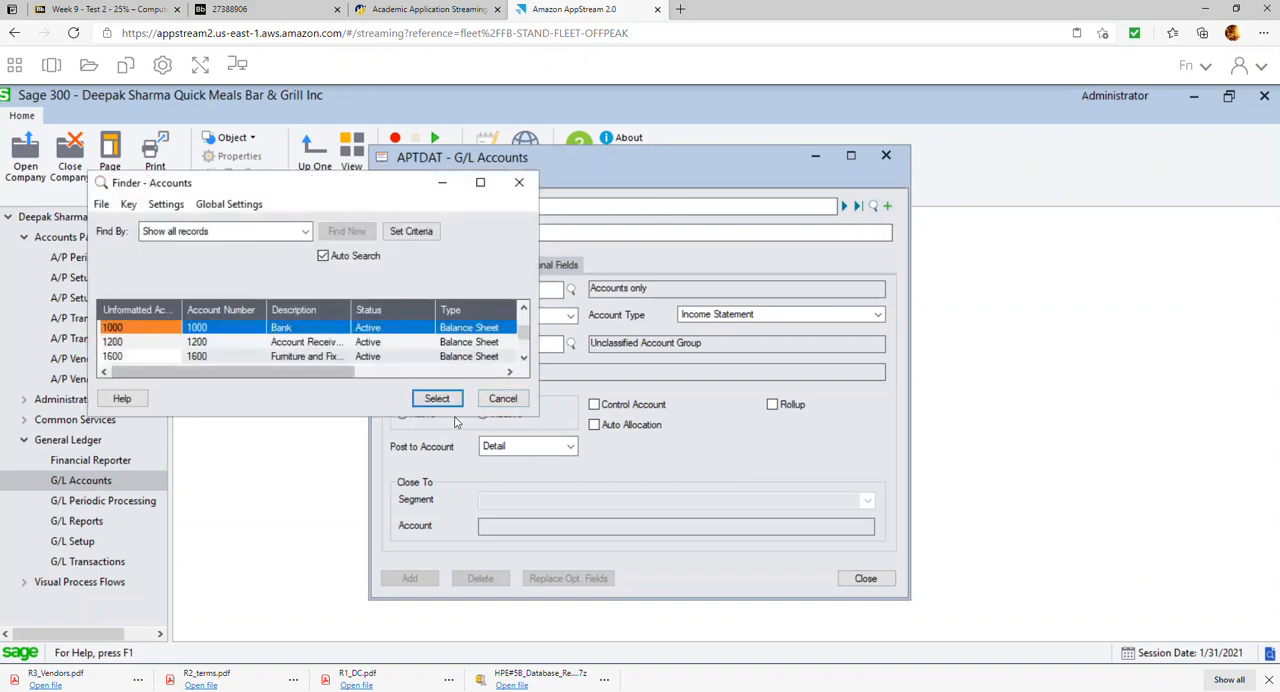
drag(452, 420, 391, 590)
key(Down)
key(Down)
key(Down)
key(Down)
key(Down)
key(Down)
key(Down)
key(Down)
key(Down)
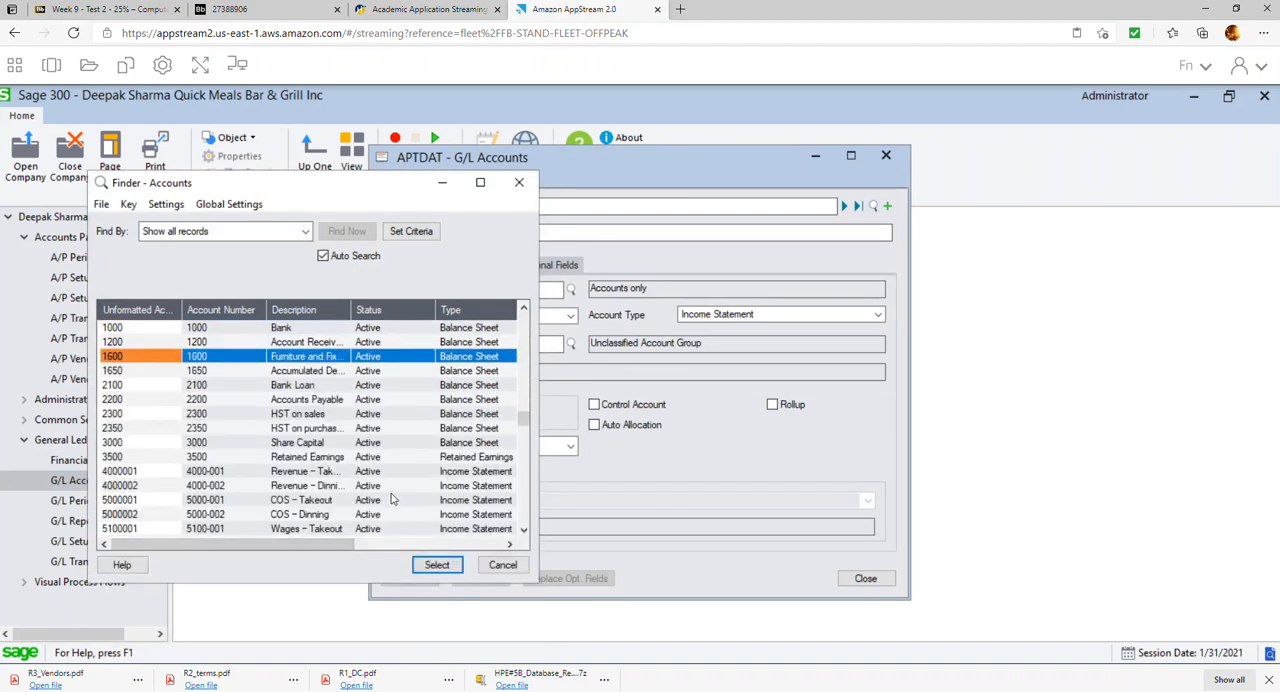
key(Down)
key(Down)
key(Down)
key(Down)
key(Down)
key(Down)
key(Down)
key(Down)
key(Down)
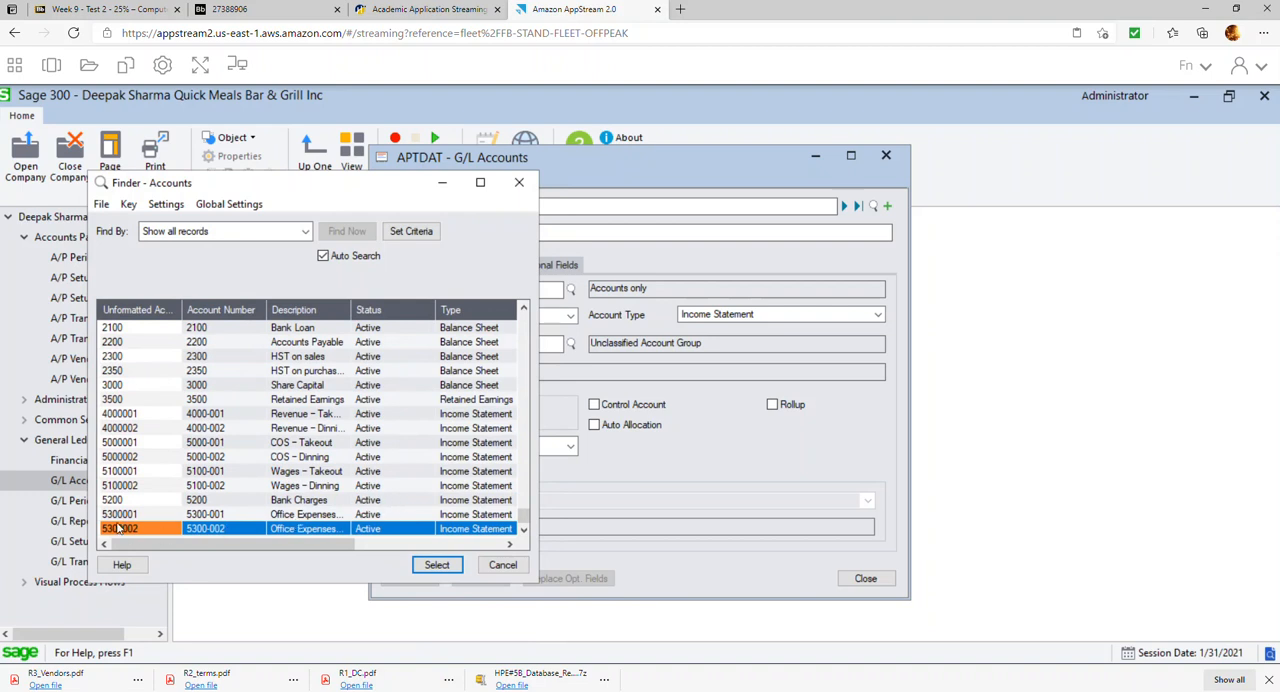
click(519, 182)
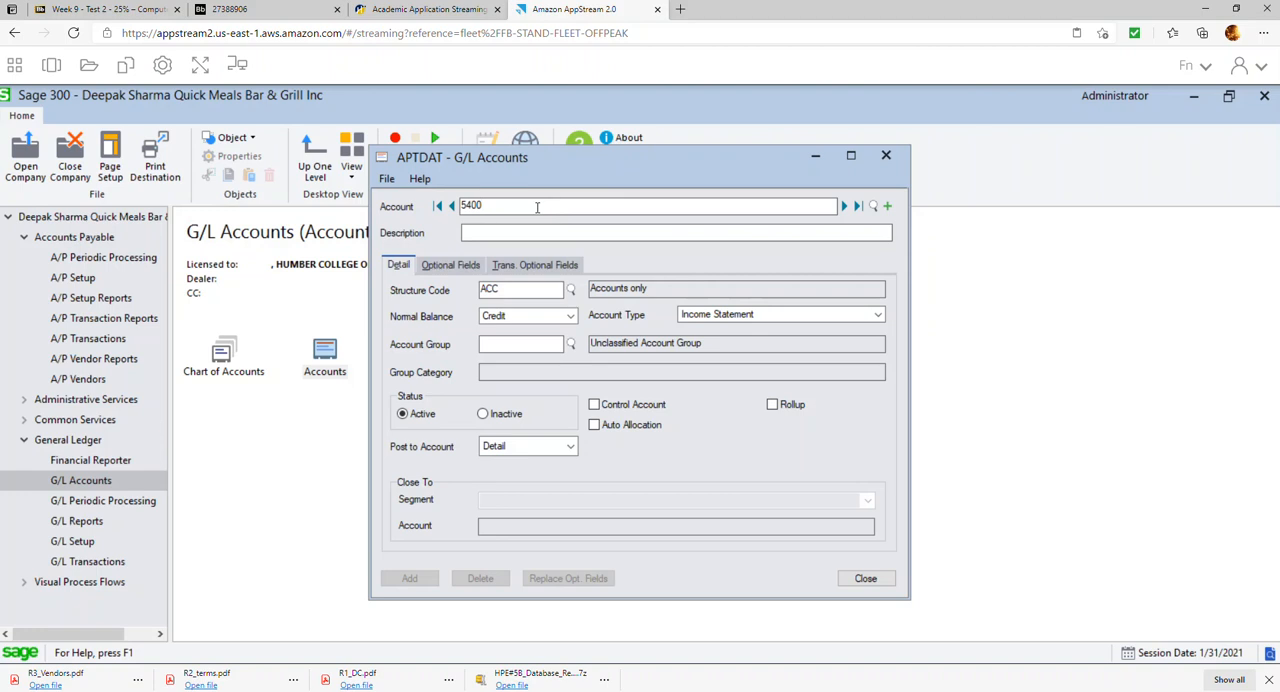
Start a new G/L account numbered 5400-001 with the description Rent - Takeout
text(5400001)
key(Tab)
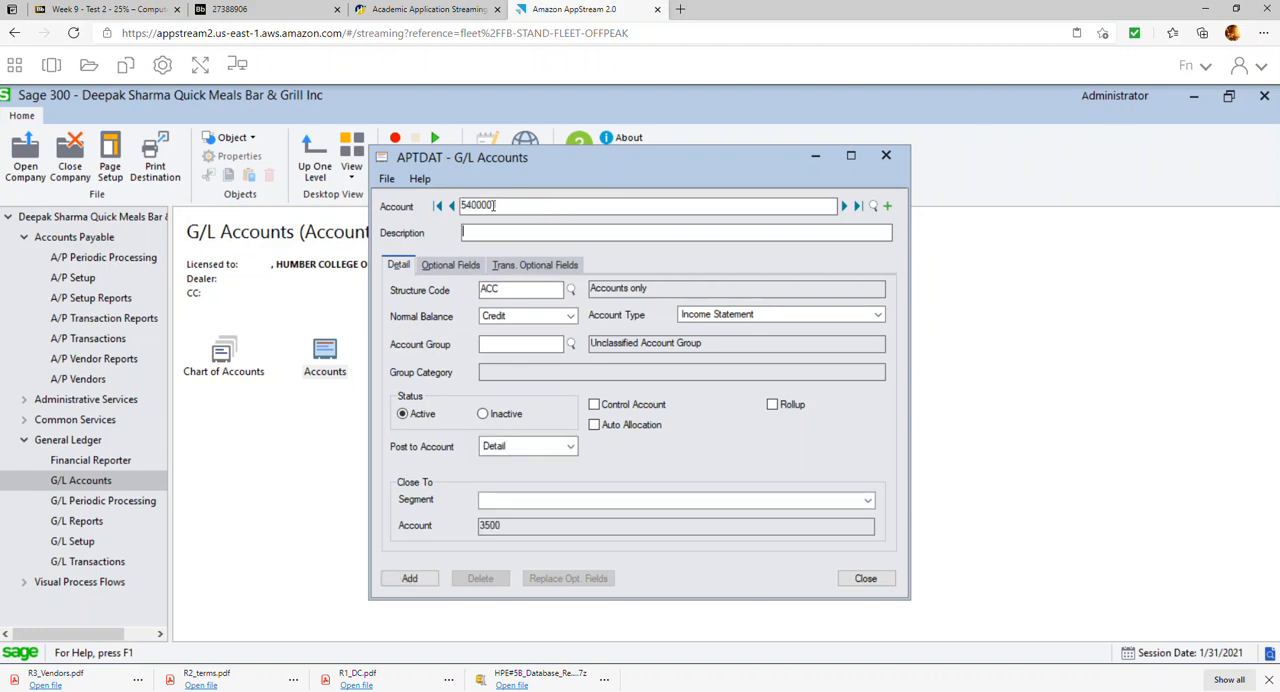
text(-)
key(Tab)
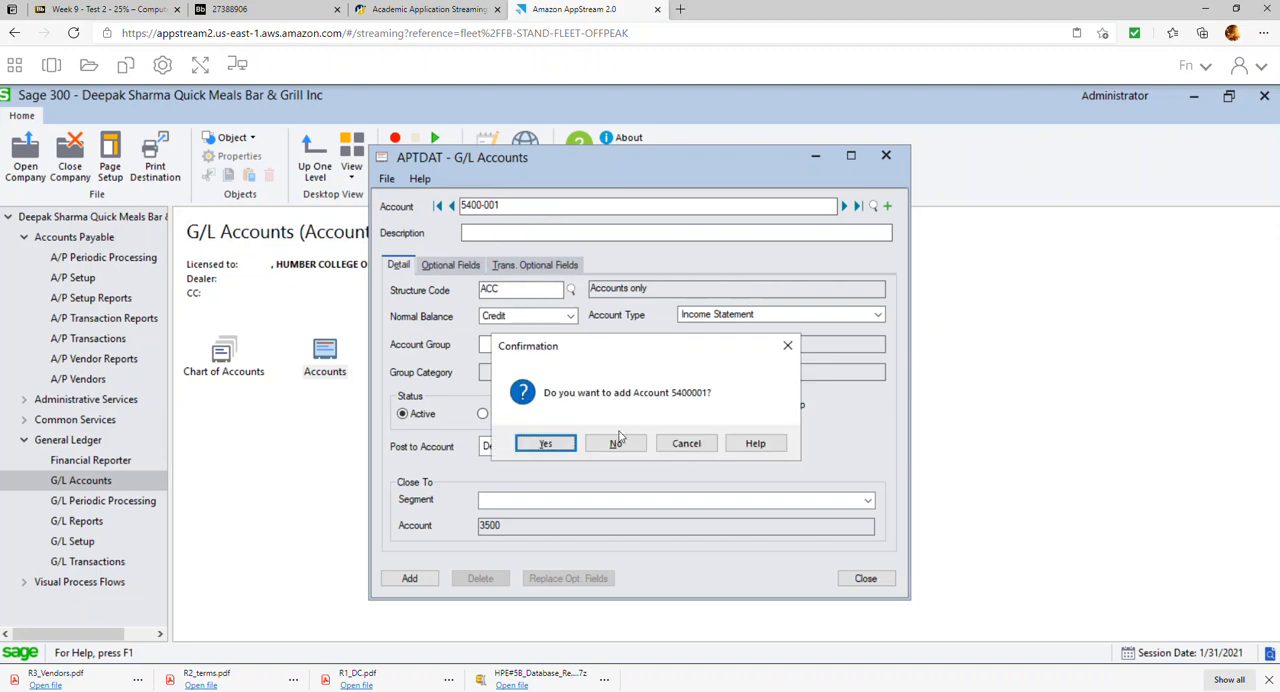
click(618, 442)
click(524, 228)
text(Rent - Takeout)
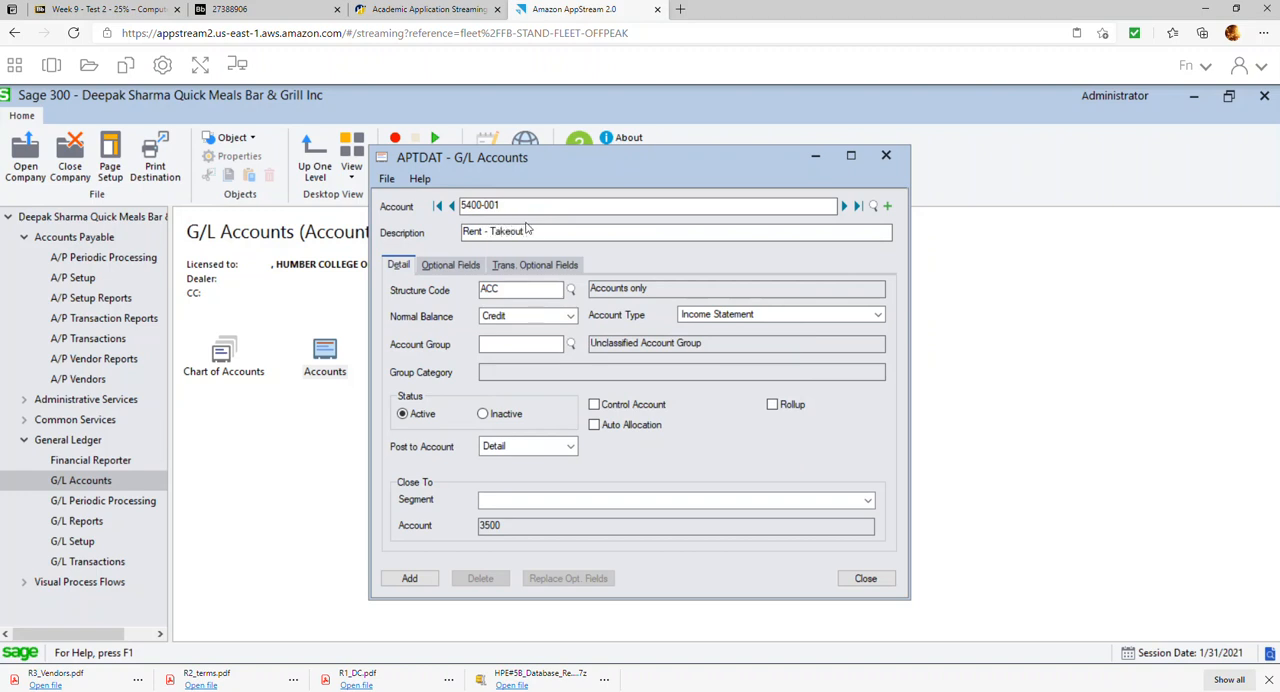
Set the takeout rent account's normal balance to Debit and its account group to 21 Fixed Charges
click(570, 316)
click(505, 330)
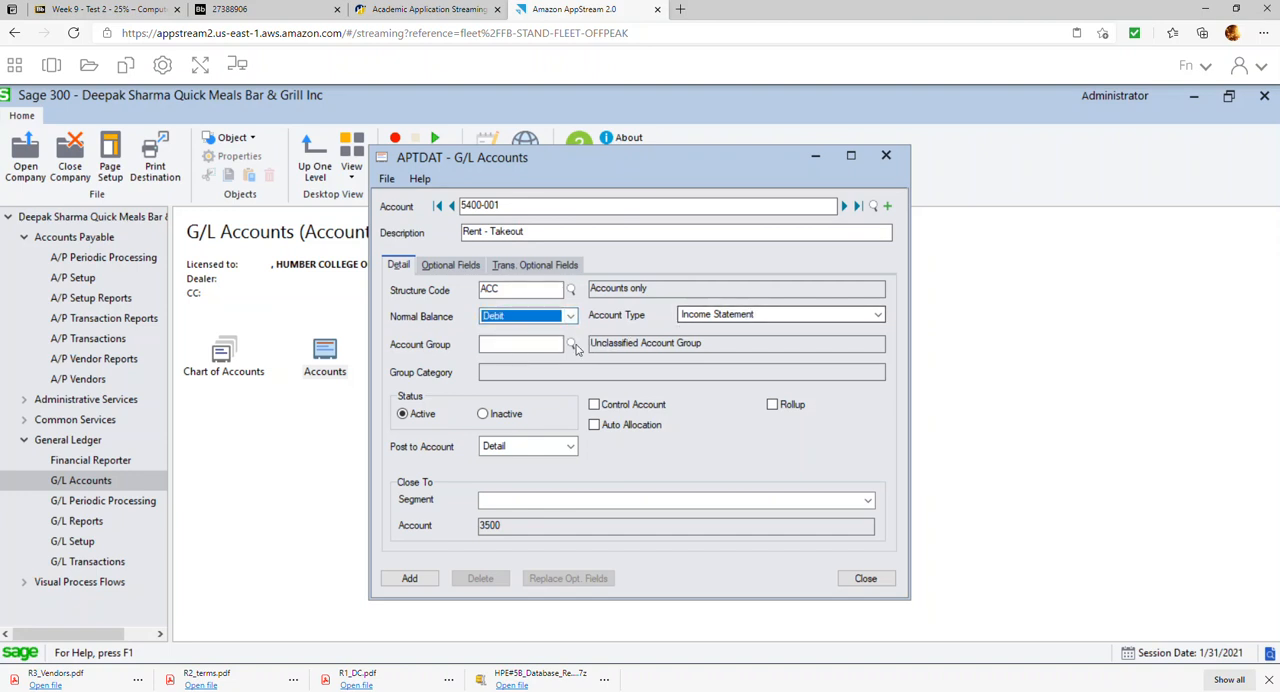
click(571, 344)
scroll(340, 350, down, 3)
scroll(340, 355, down, 3)
scroll(340, 365, down, 2)
scroll(330, 372, down, 3)
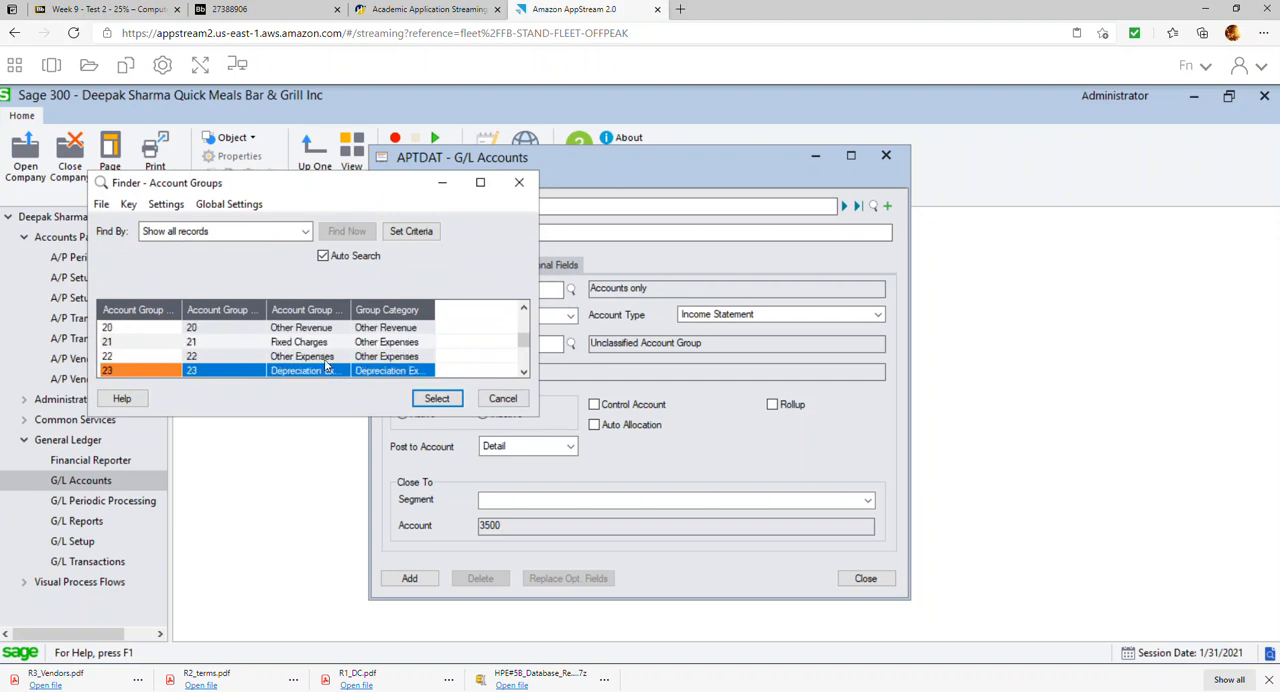
double_click(330, 348)
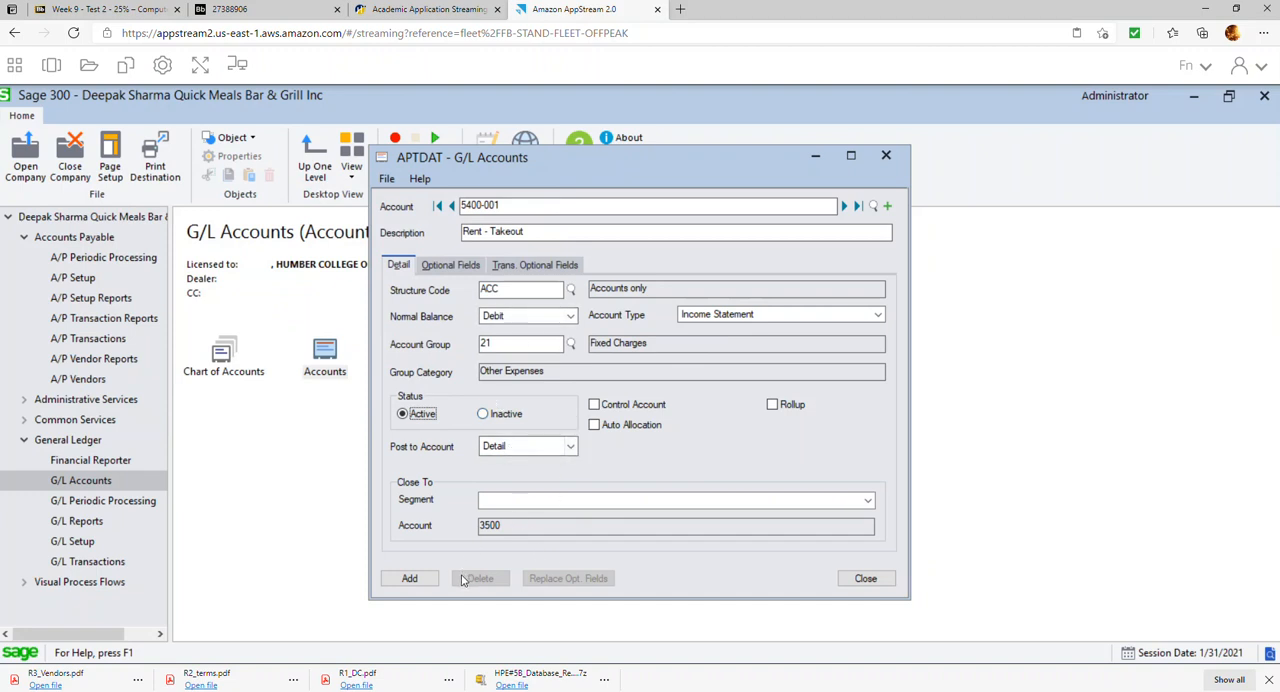
Assign structure code DEPT to the takeout rent account and add the account
click(573, 290)
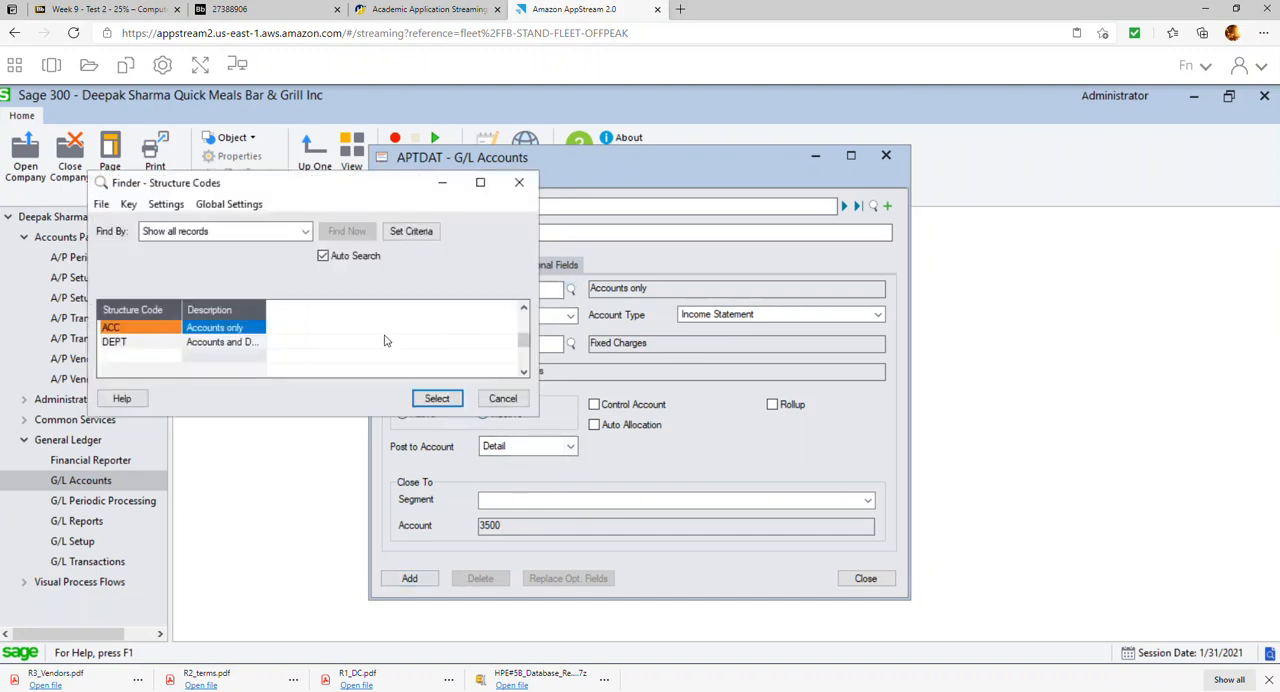
double_click(249, 343)
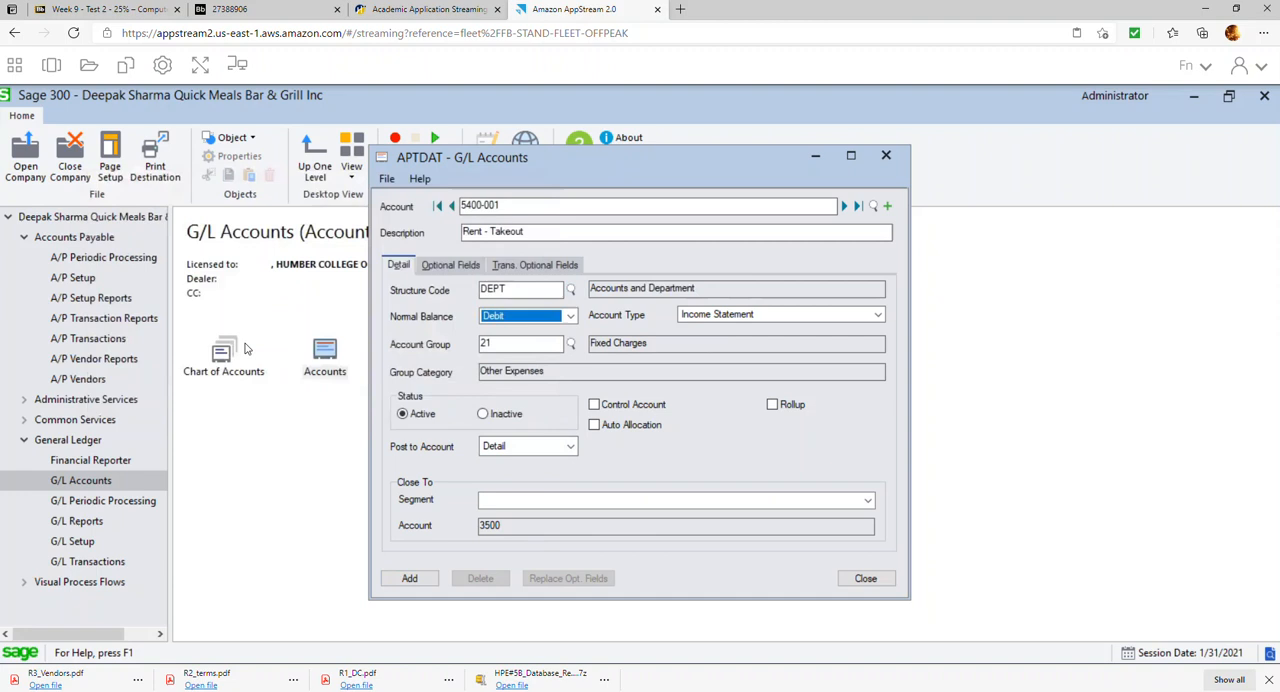
click(414, 578)
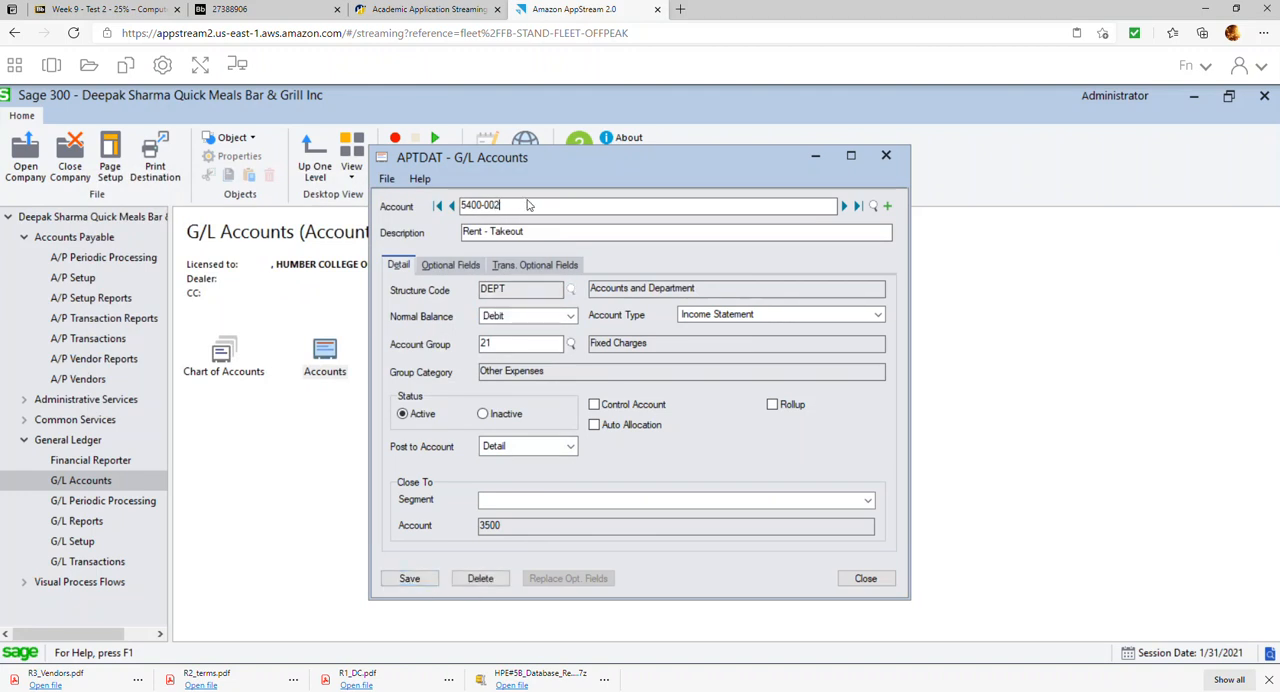
Add a second rent account numbered 5400-002 with the description Rent - Dinning, keeping the other settings
click(550, 231)
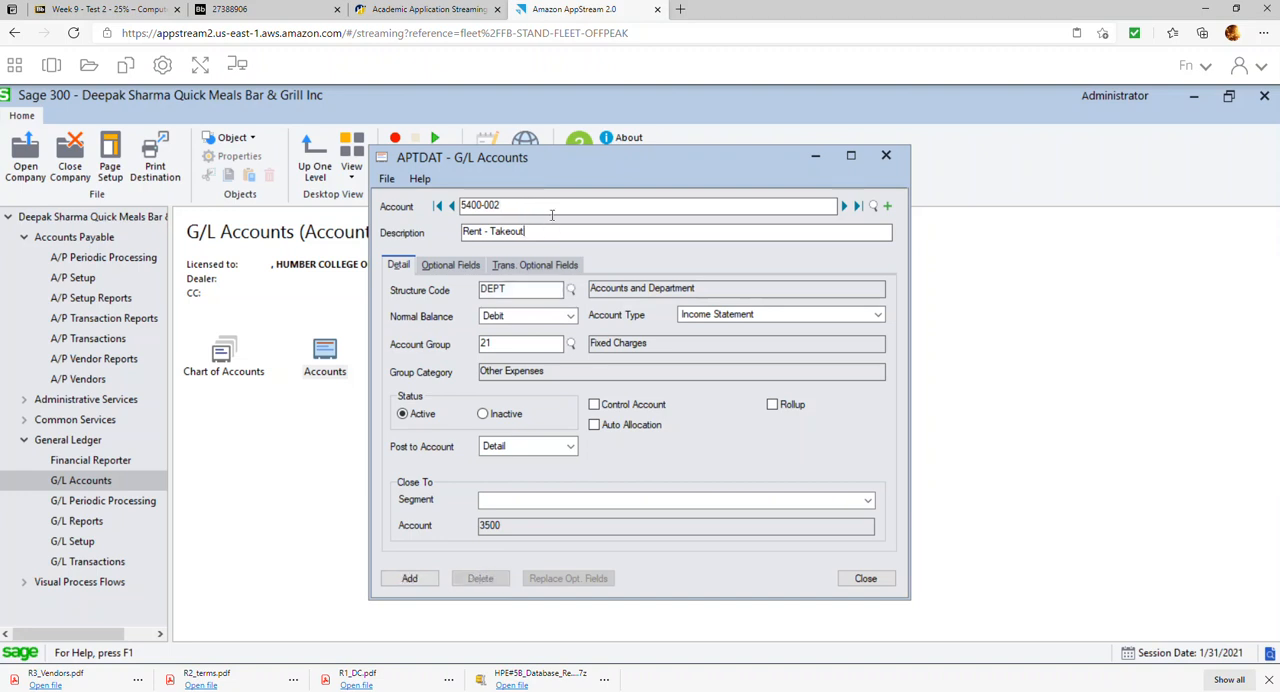
key(BackSpace)
key(BackSpace)
key(BackSpace)
key(BackSpace)
text(Din)
click(409, 580)
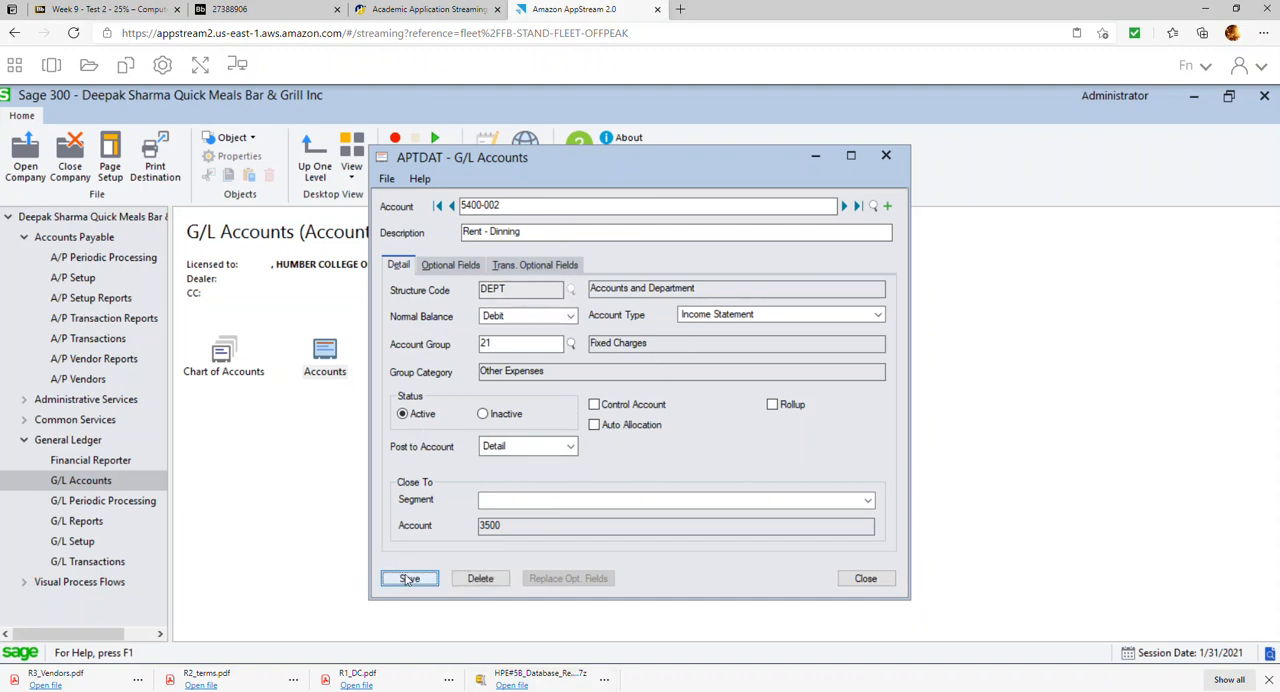
Close the G/L account window and reopen the Jan Payments batch from the A/P payment batch list
click(856, 578)
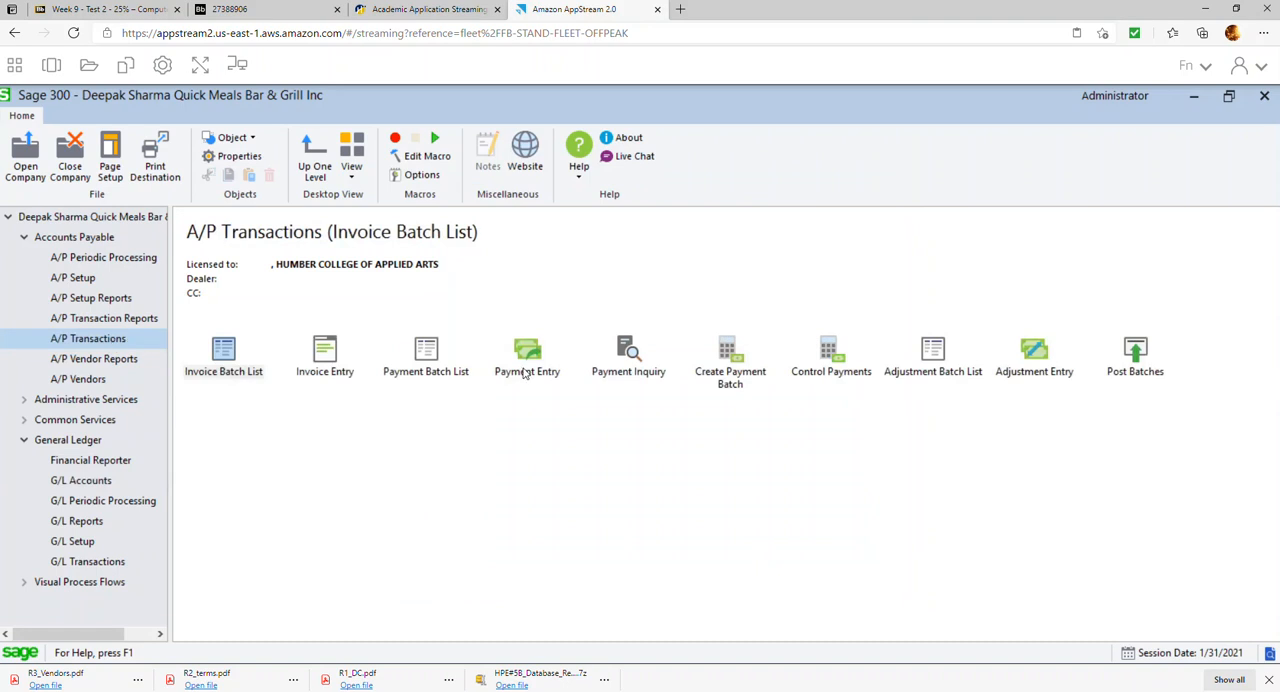
click(427, 362)
double_click(427, 362)
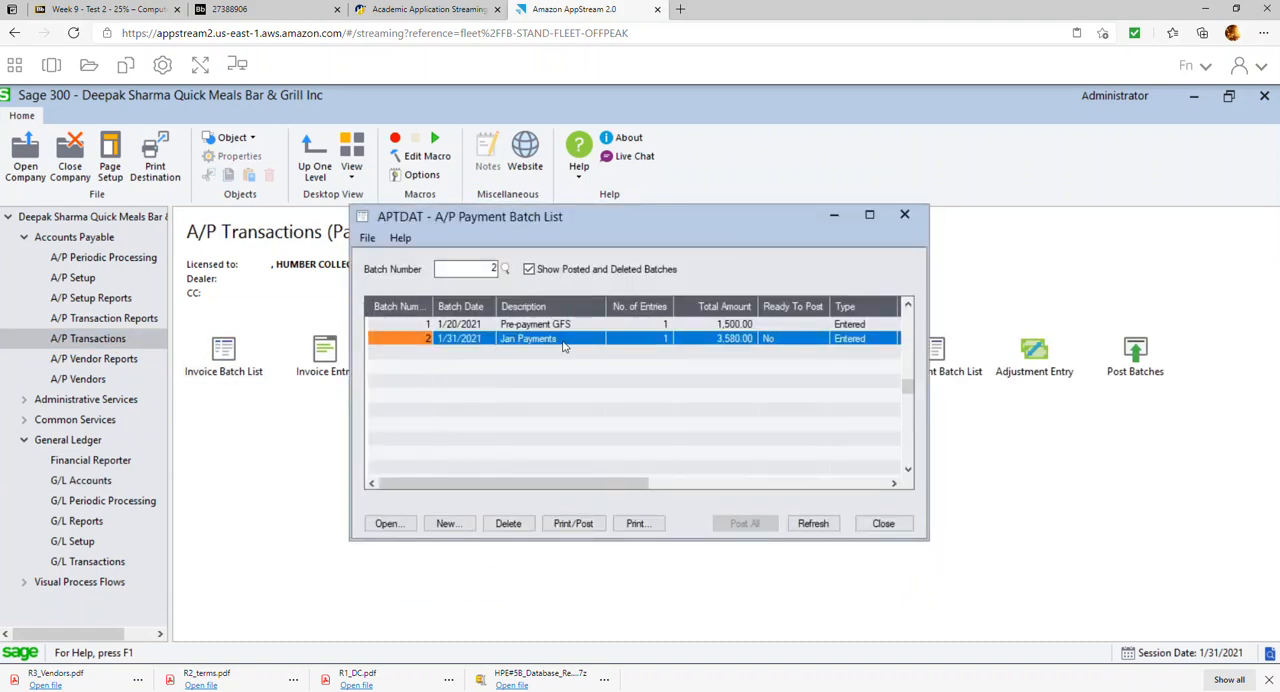
double_click(562, 346)
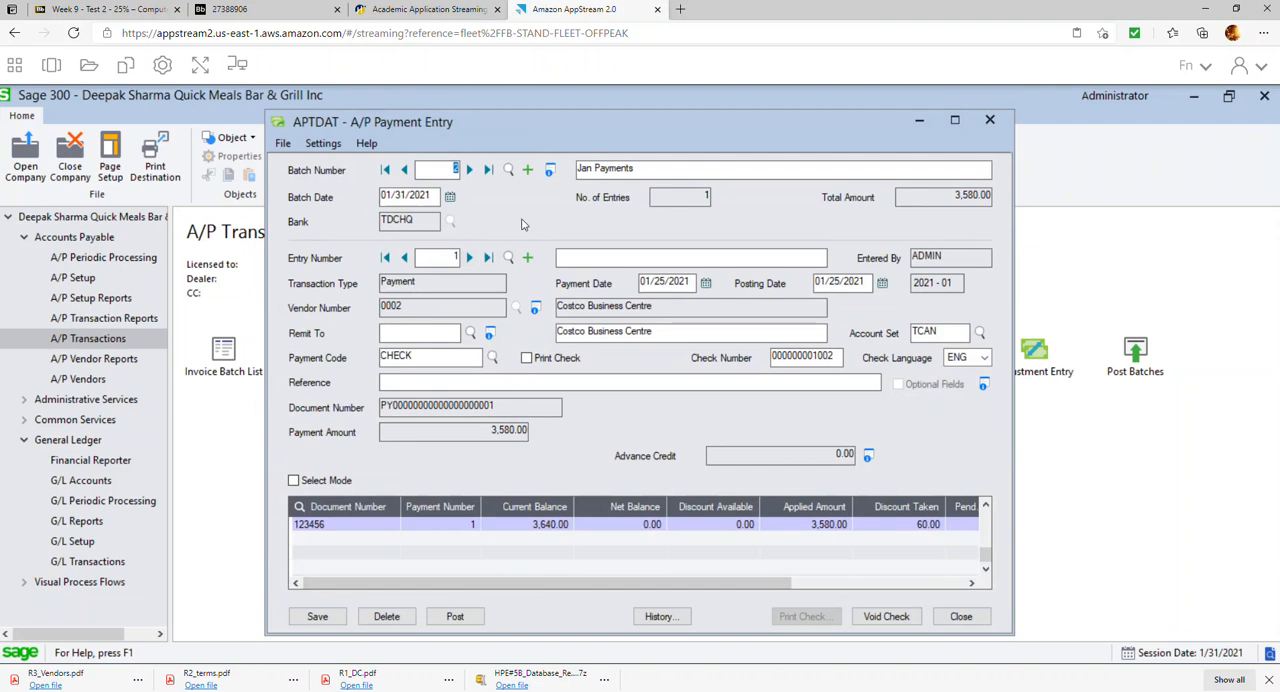
Create a new Misc. Payment entry in the Jan Payments batch with ABC Landlord as the remit-to name
click(527, 259)
click(497, 284)
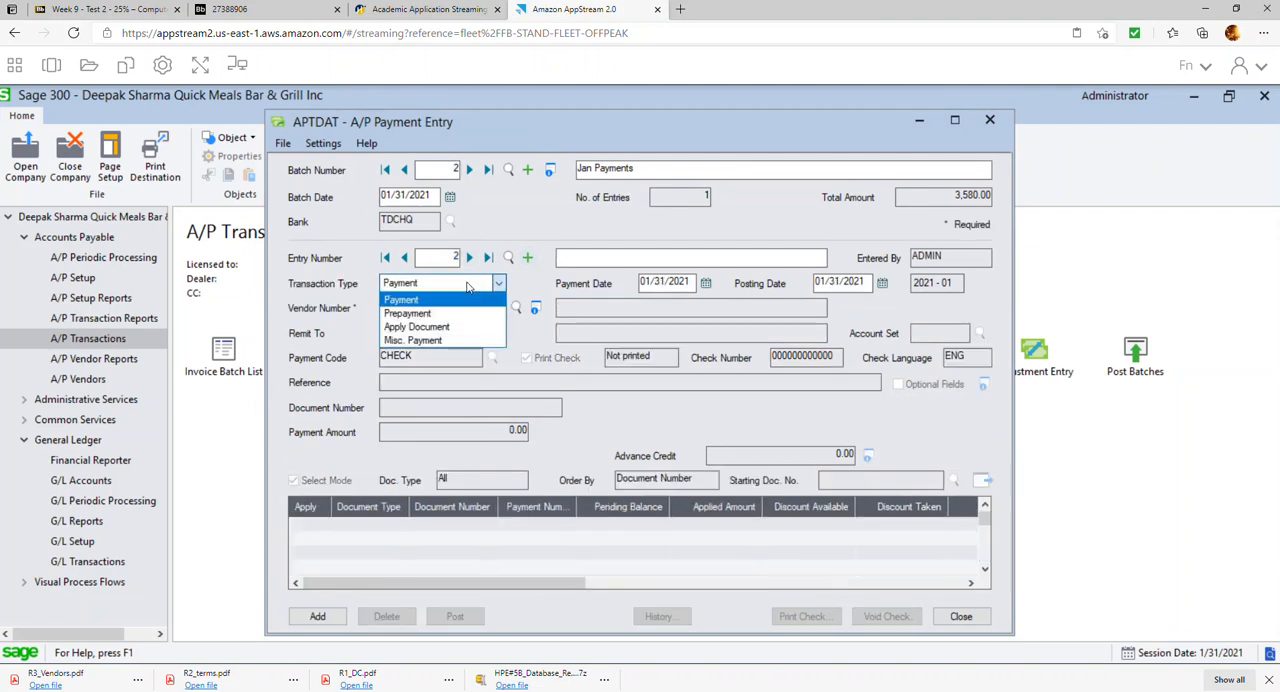
click(441, 341)
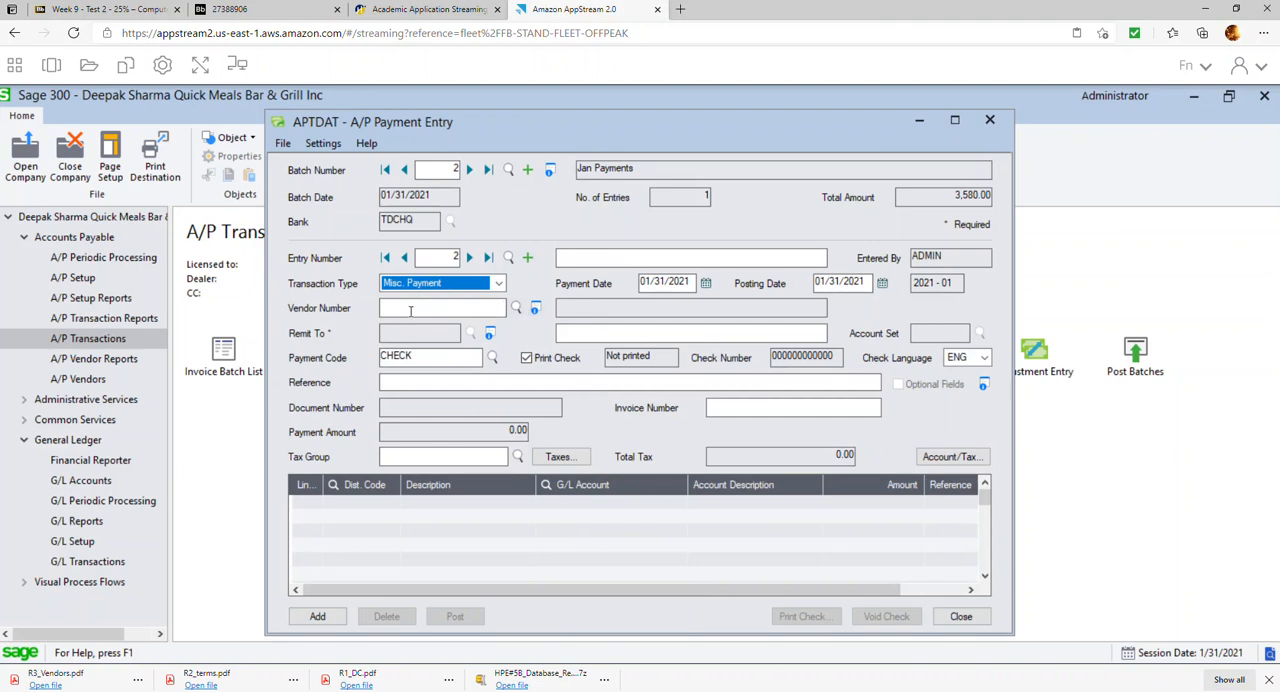
click(633, 327)
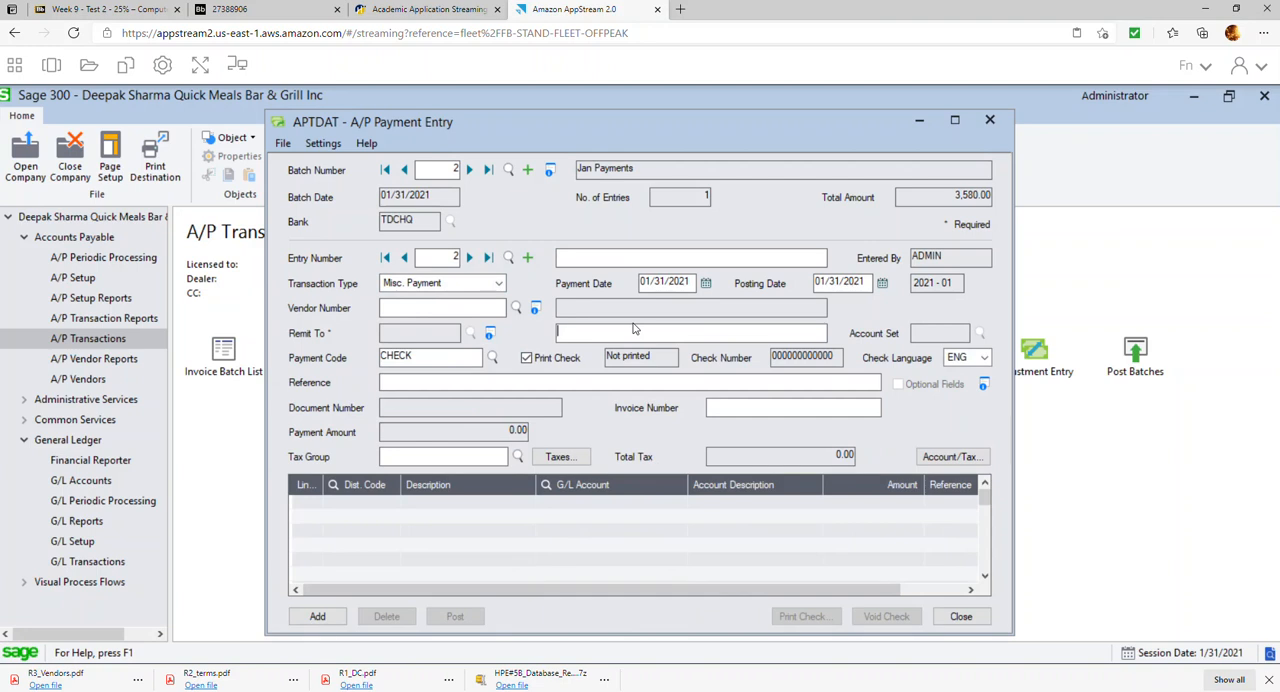
text(ABC Landlo)
Turn off check printing for the ABC Landlord payment and set its check number to 1003
key(Tab)
key(Tab)
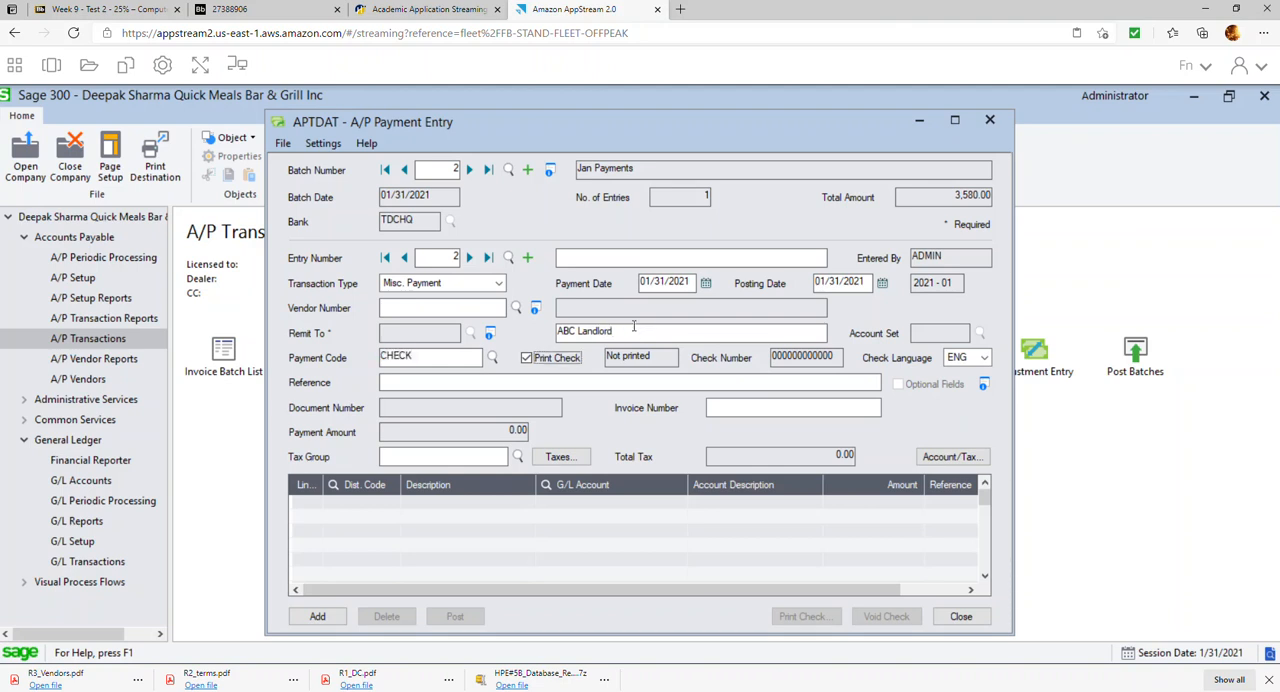
key(space)
key(Tab)
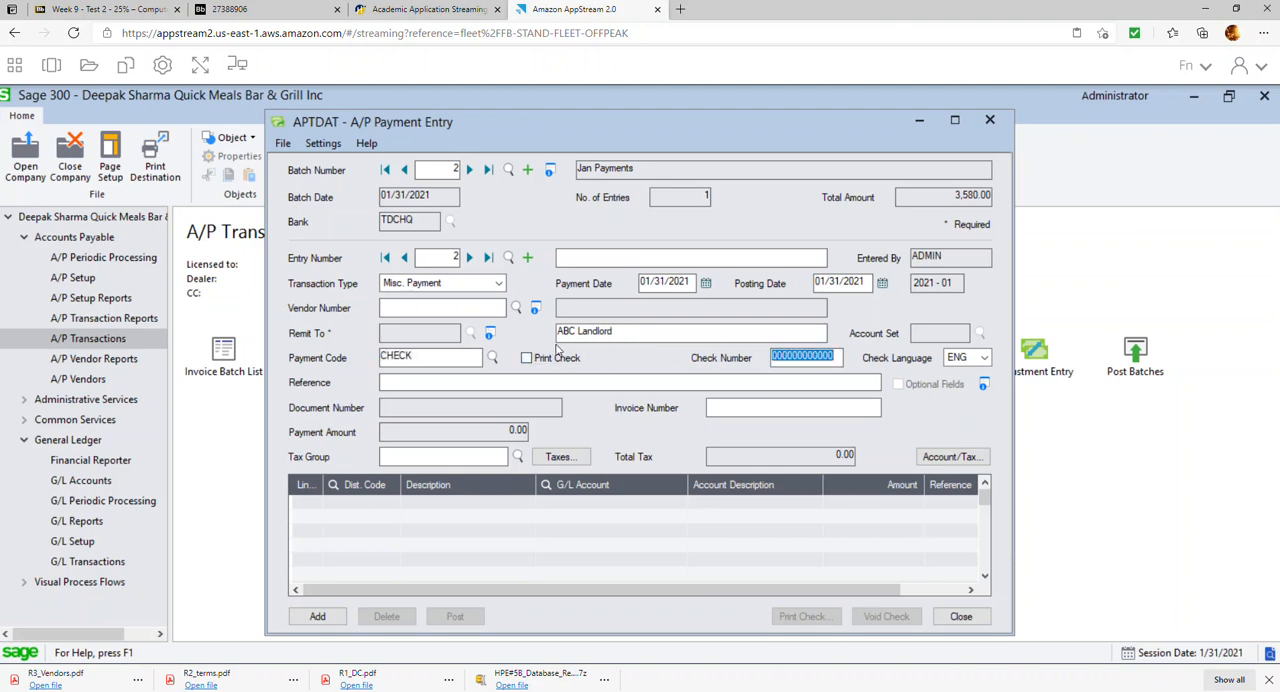
text(1003)
key(Tab)
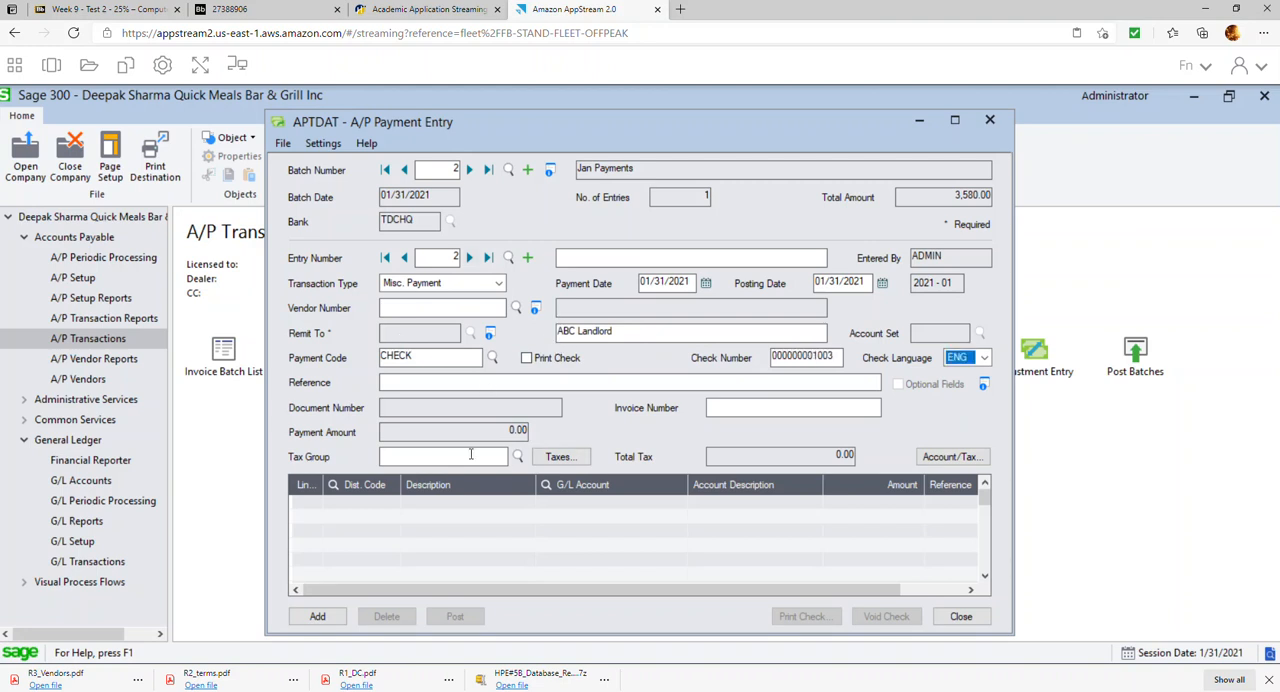
Assign tax group ONTARIO to the misc. payment and dismiss the tax warning
click(517, 456)
double_click(235, 328)
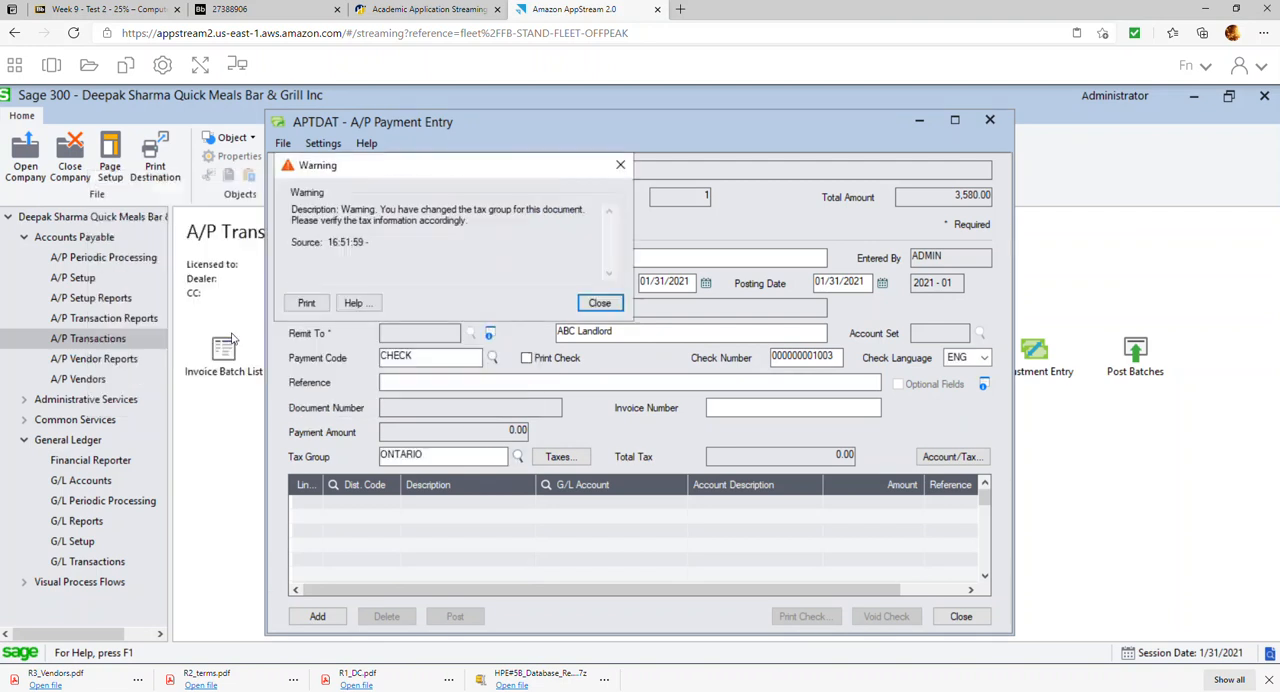
click(601, 305)
Add a detail line to G/L account 5400-001 Rent - Takeout with an amount of 300.00
click(678, 504)
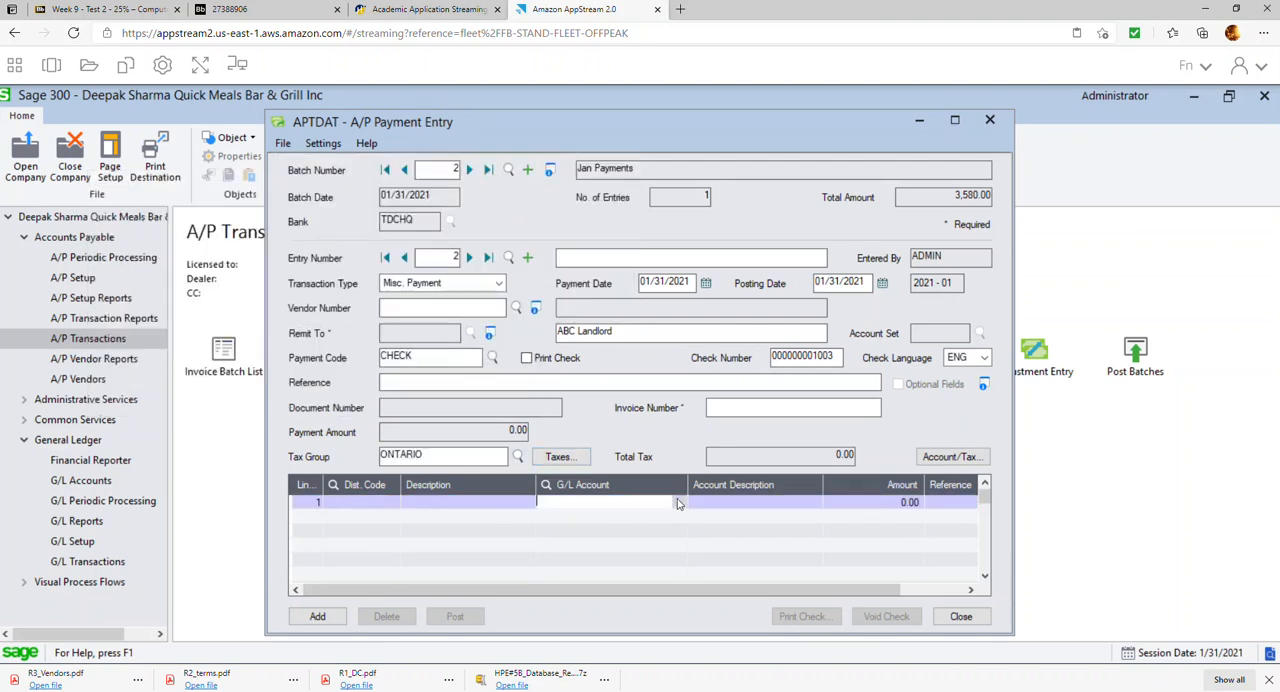
click(678, 503)
click(322, 416)
key(Down)
key(Down)
key(Down)
key(Down)
key(Down)
key(Down)
key(Down)
key(Down)
key(Down)
key(Down)
key(Down)
key(Down)
key(Down)
key(Down)
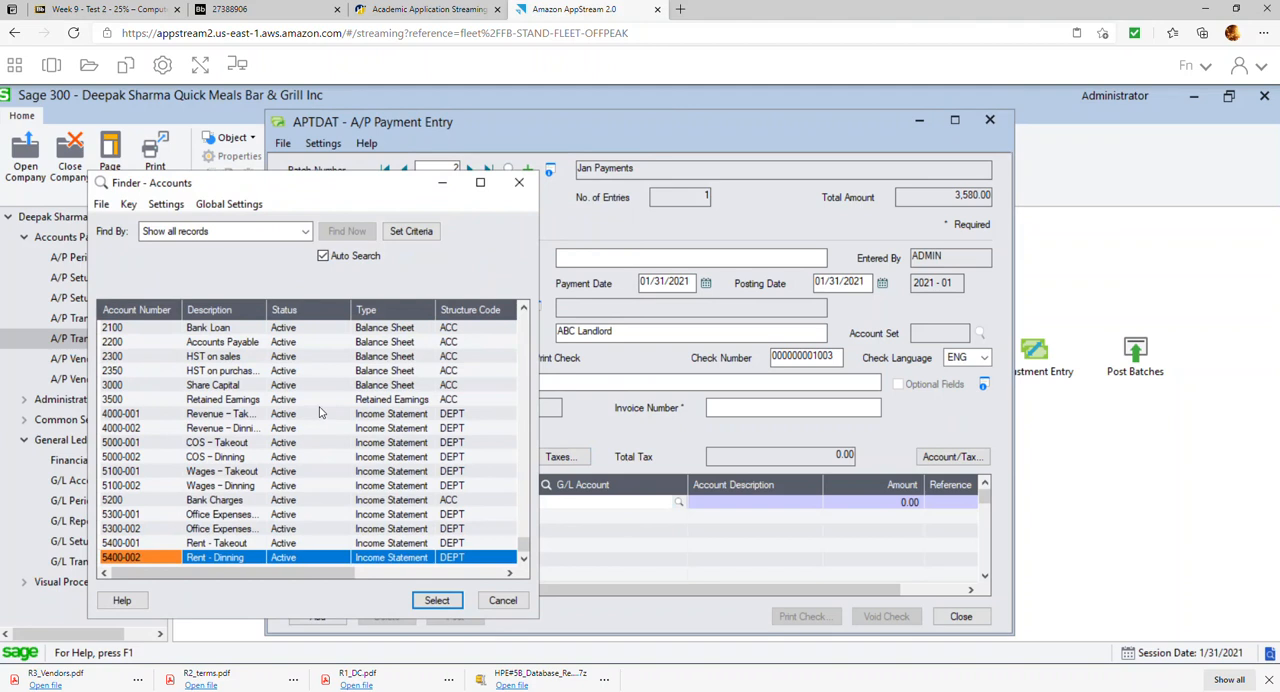
double_click(238, 543)
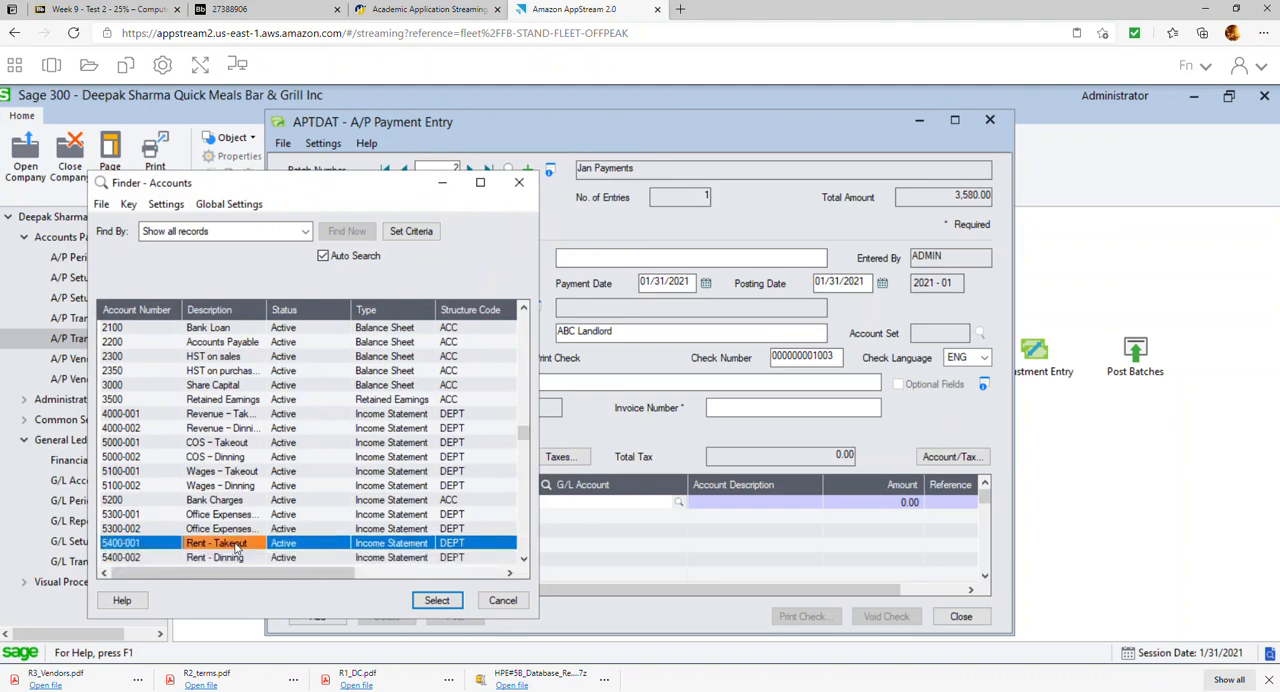
key(Tab)
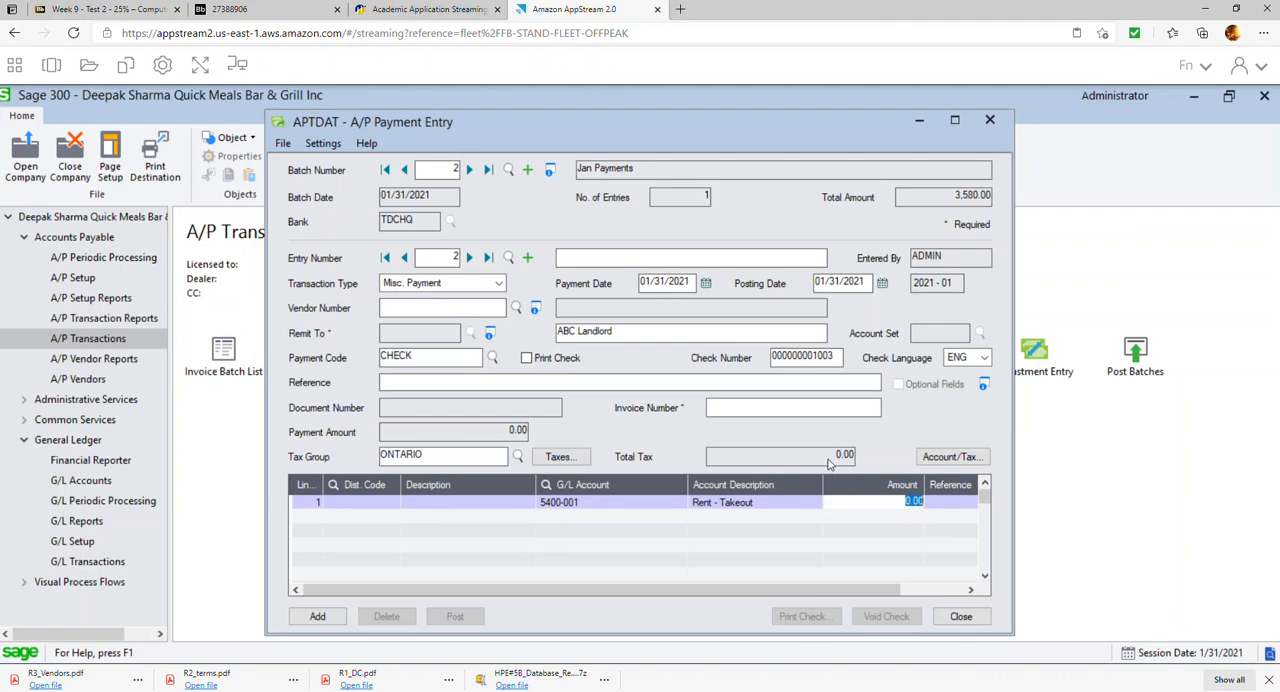
text(300)
Add a second detail line to G/L account 5400-002 with an amount of 700.00
click(487, 520)
click(497, 517)
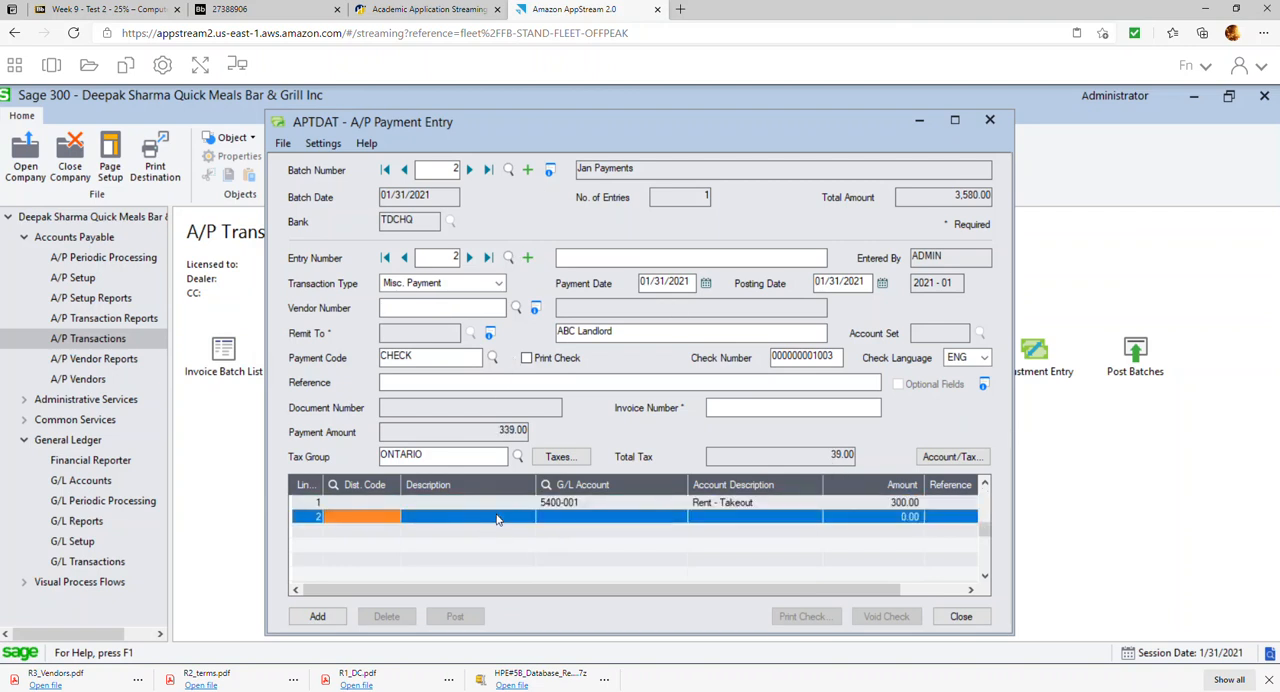
click(567, 521)
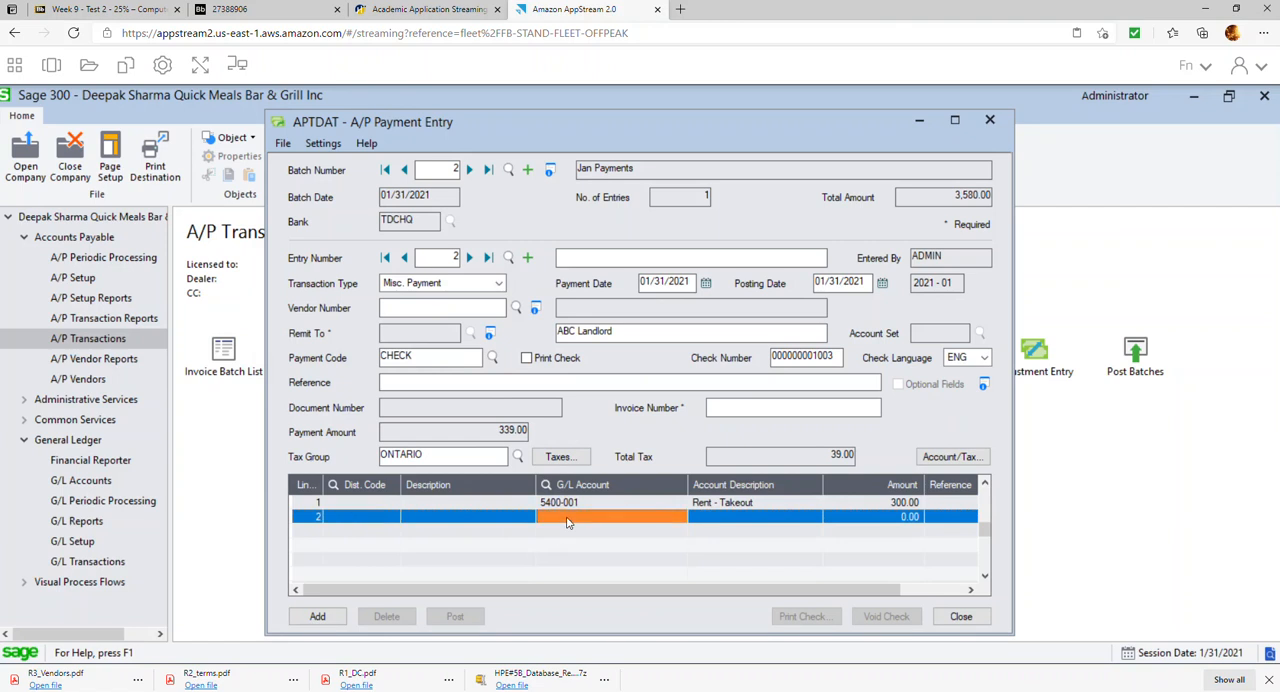
text(5400)
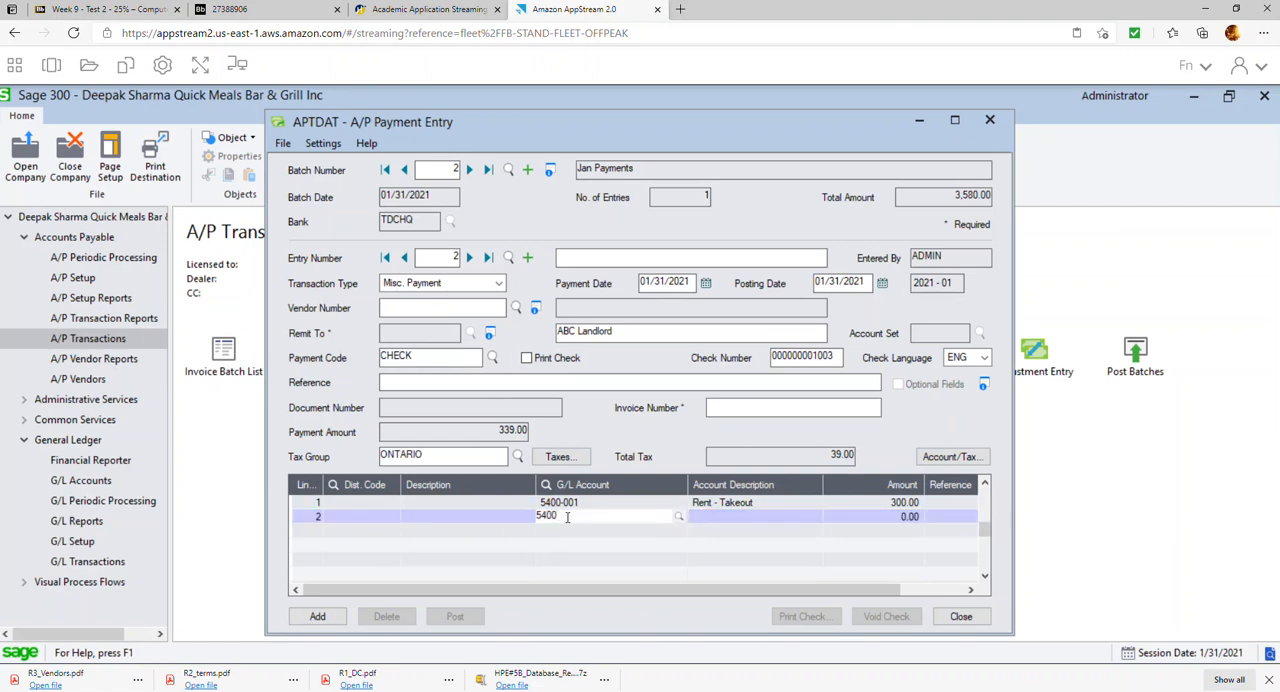
text(-002)
key(Tab)
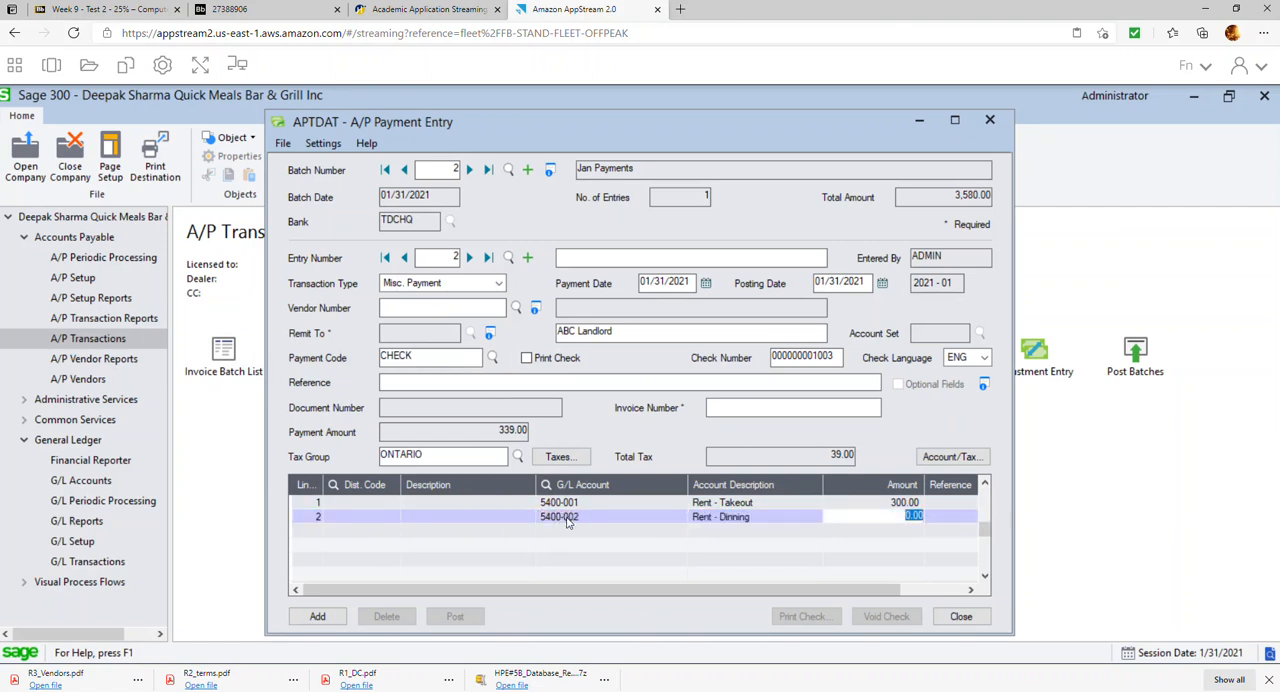
text(70)
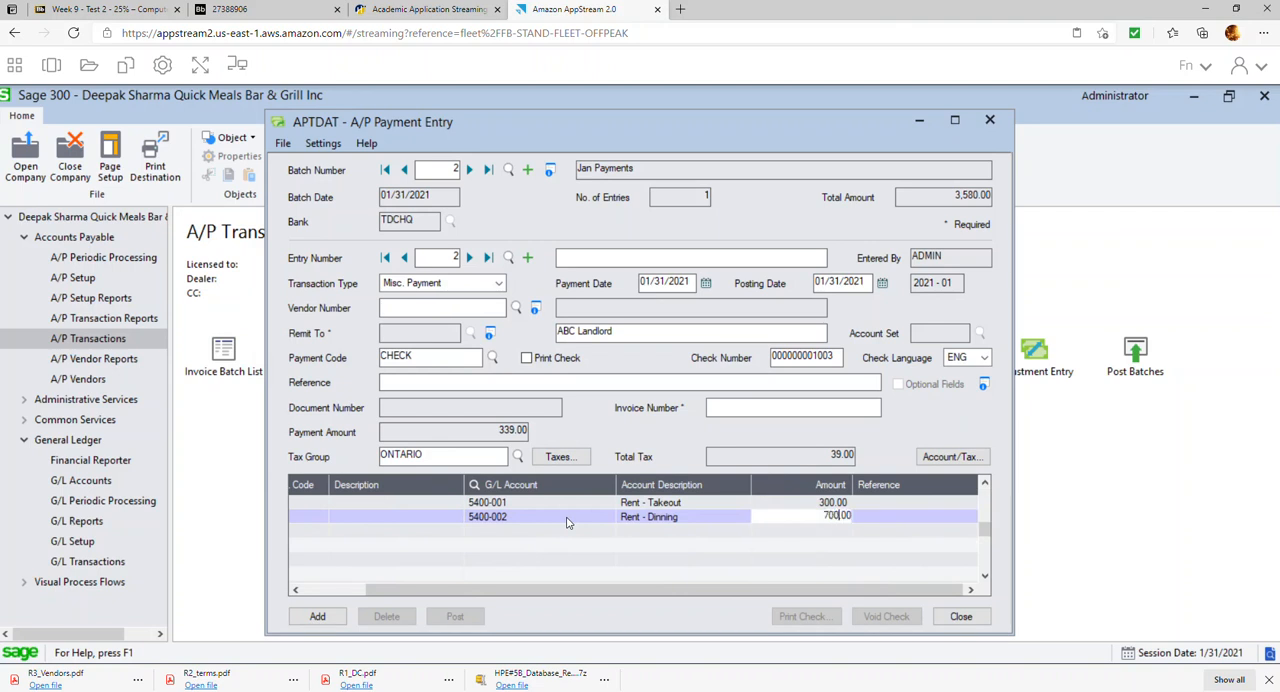
text(0)
key(Tab)
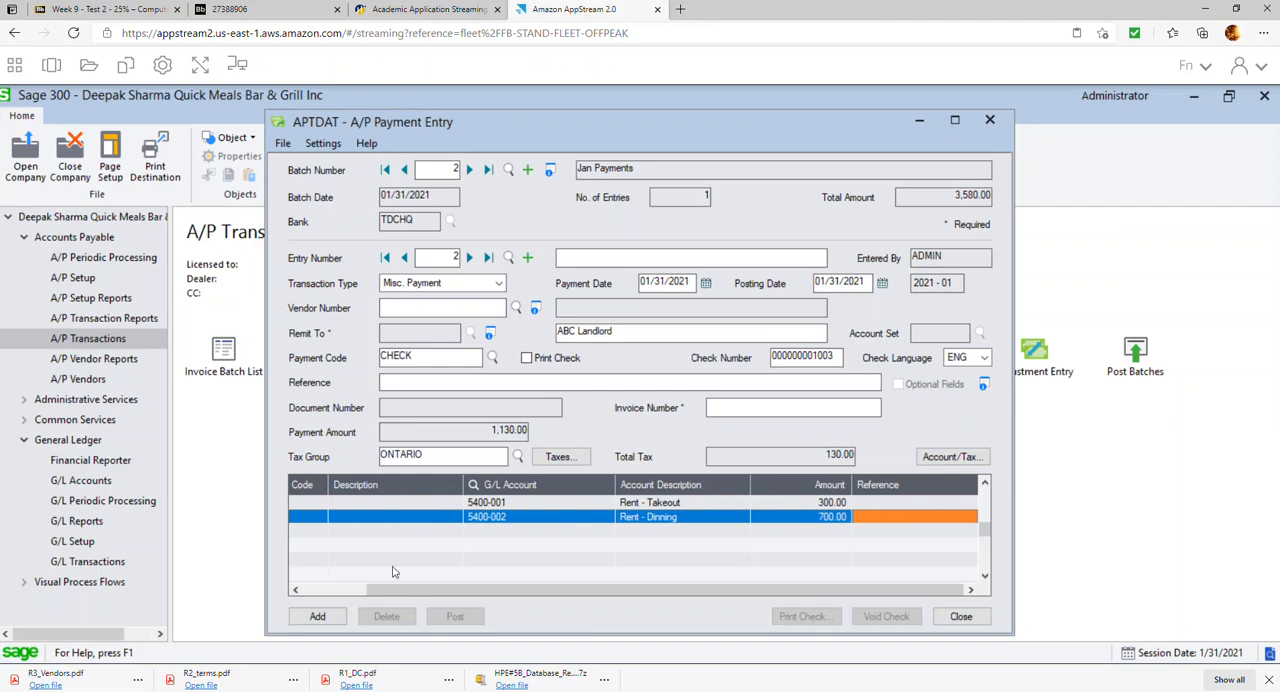
Enter JAN RENT as the invoice number, add the payment entry to the batch, and close Payment Entry
click(333, 620)
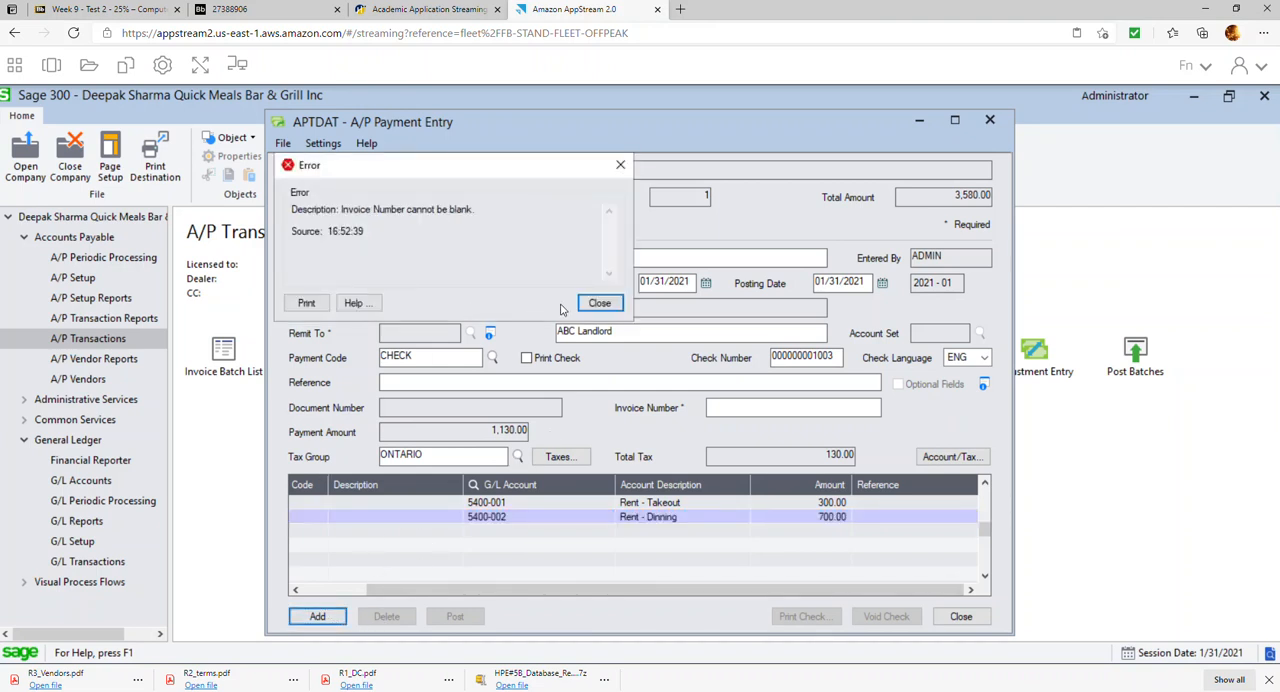
click(598, 303)
click(716, 403)
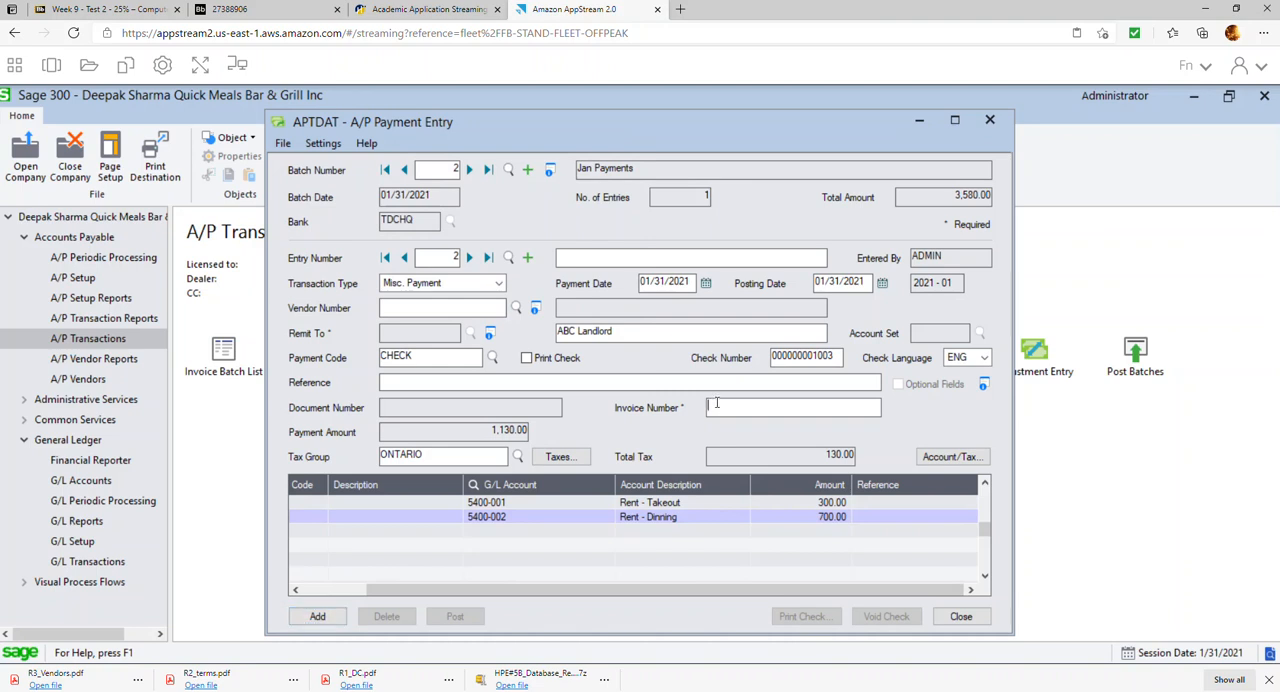
text(JAN RENT)
key(Tab)
click(316, 615)
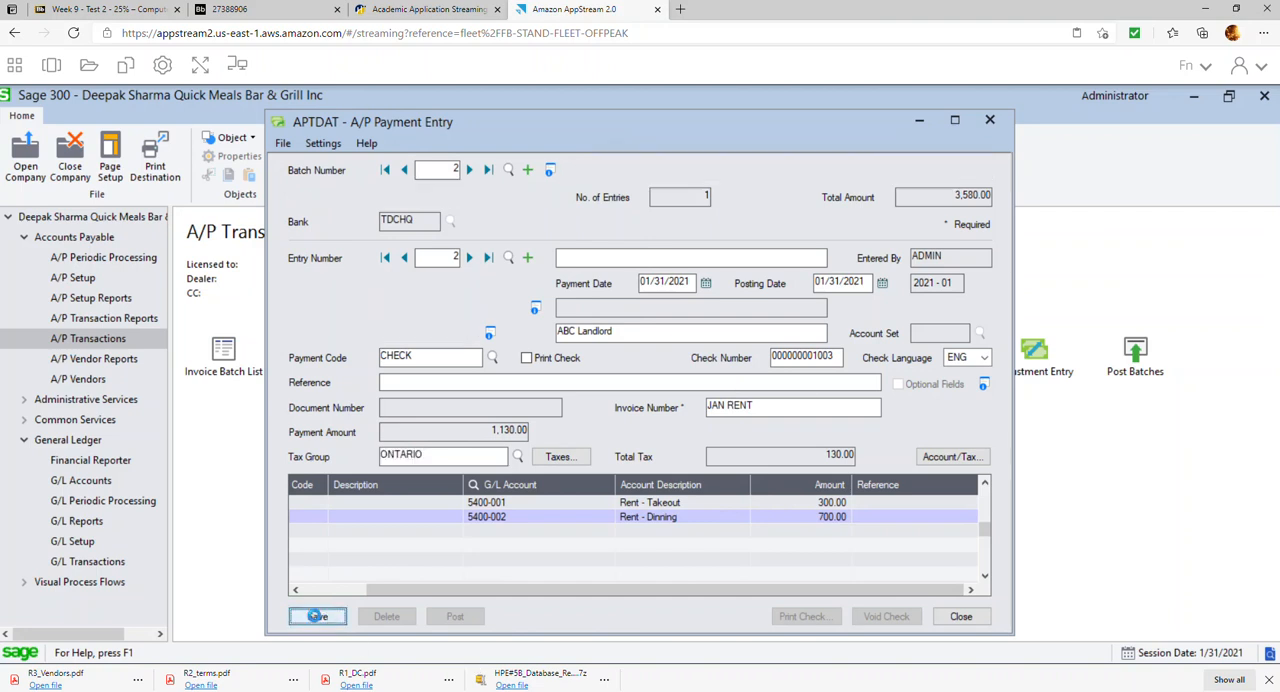
click(965, 617)
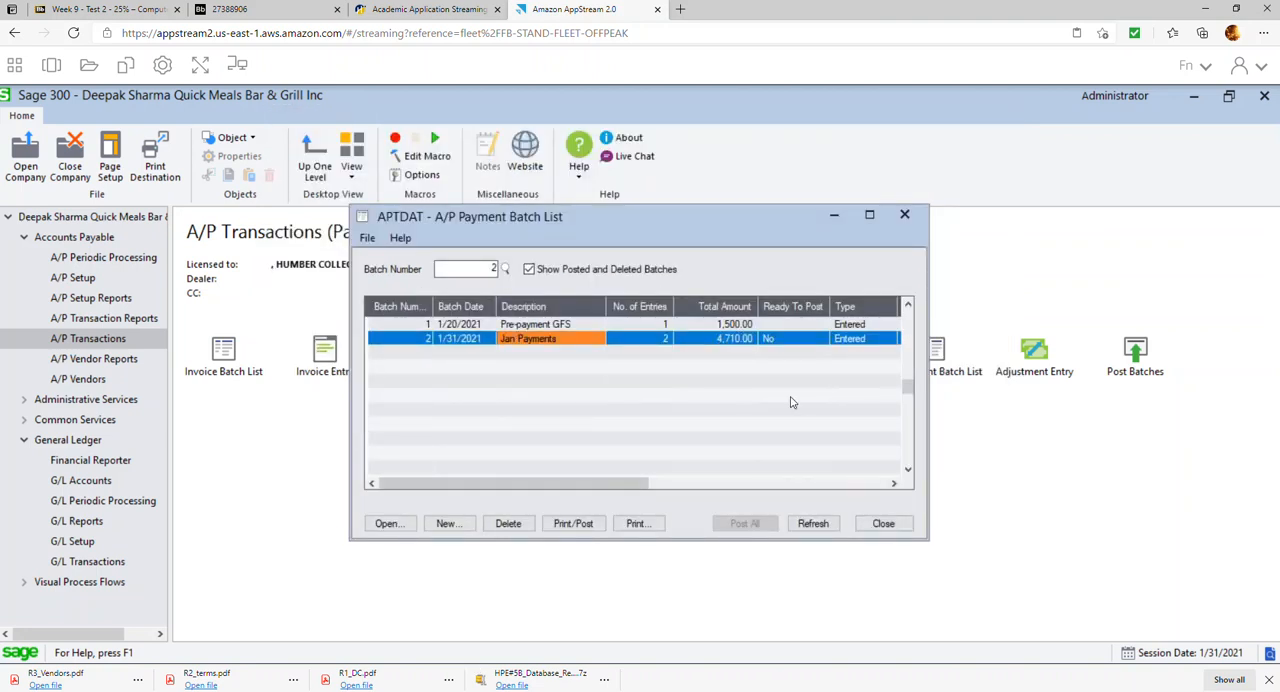
Mark the Jan Payments batch ready to post, post it, and close the payment batch list
double_click(788, 342)
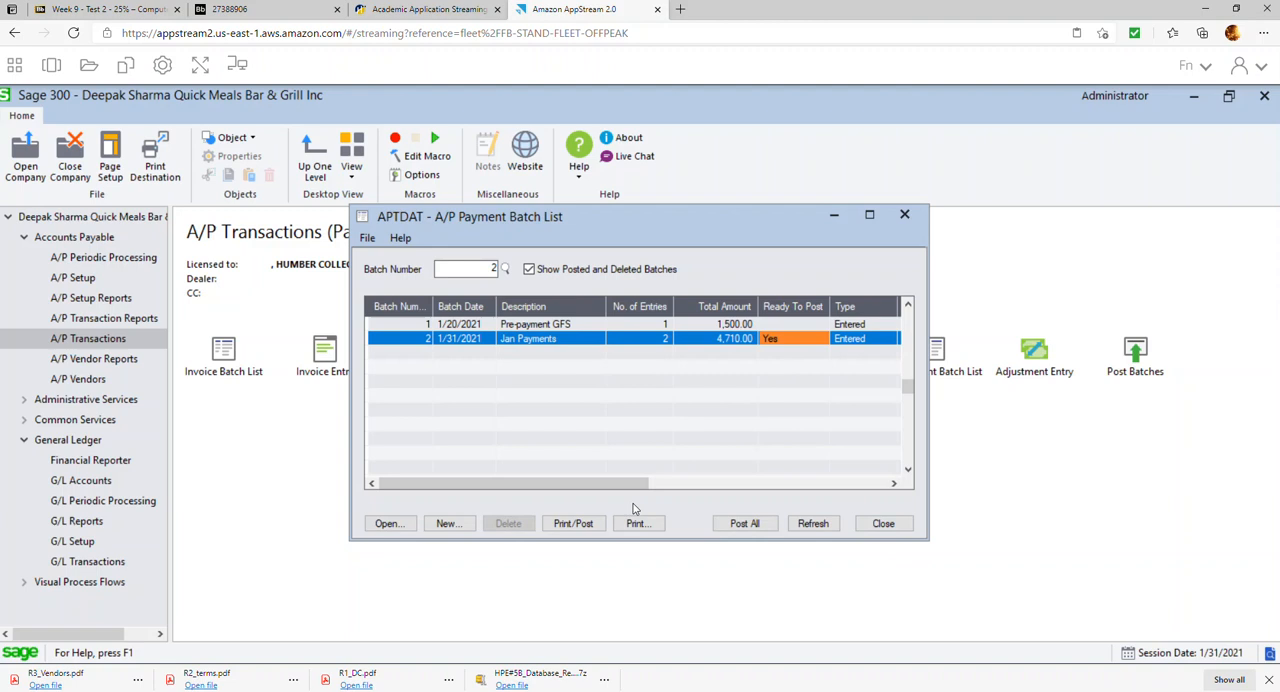
click(584, 523)
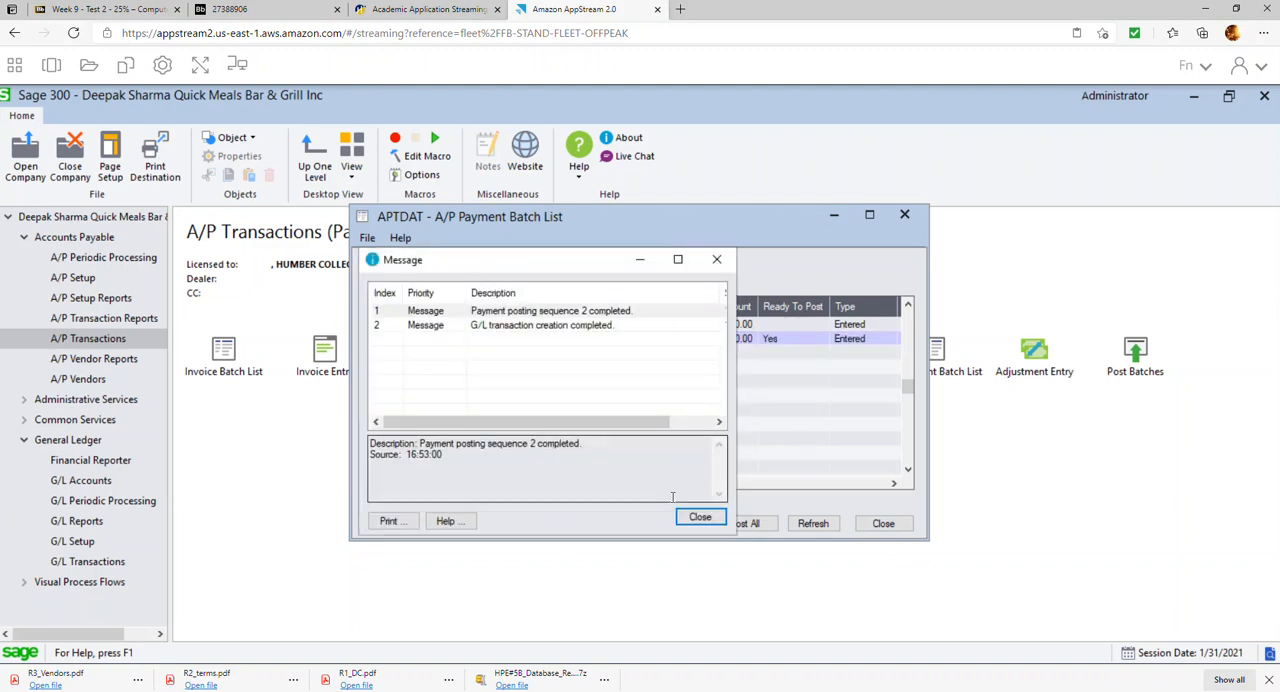
click(696, 519)
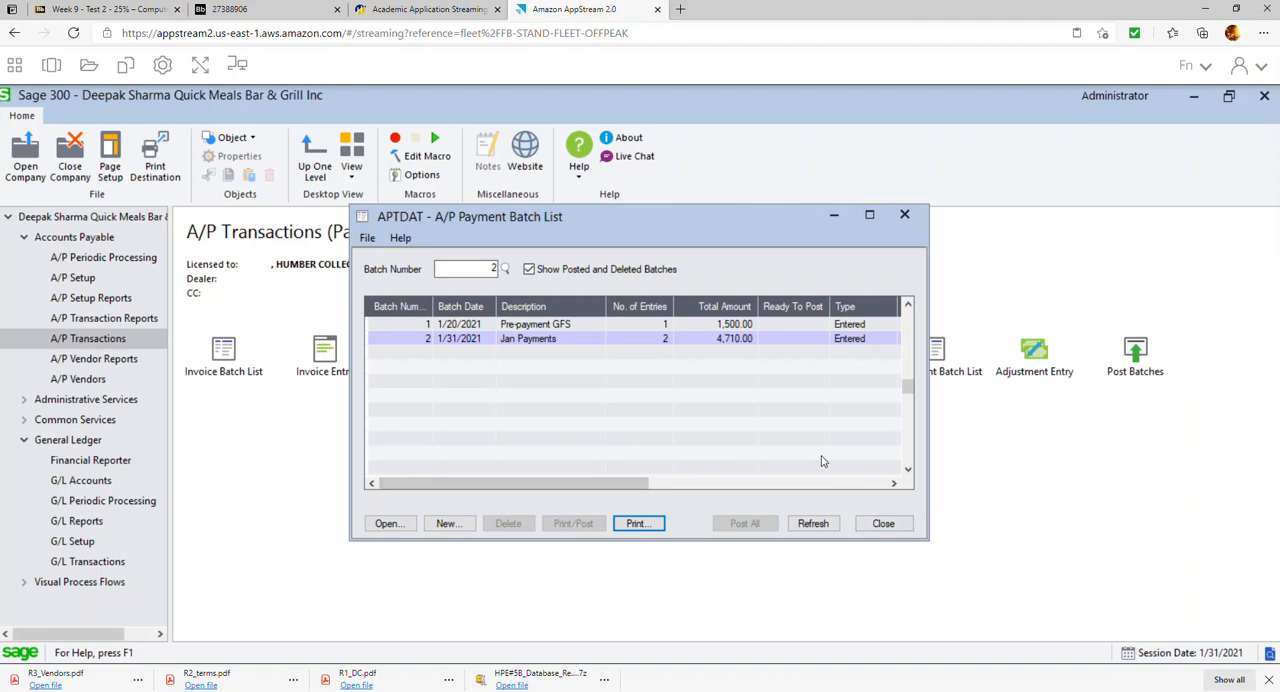
click(895, 528)
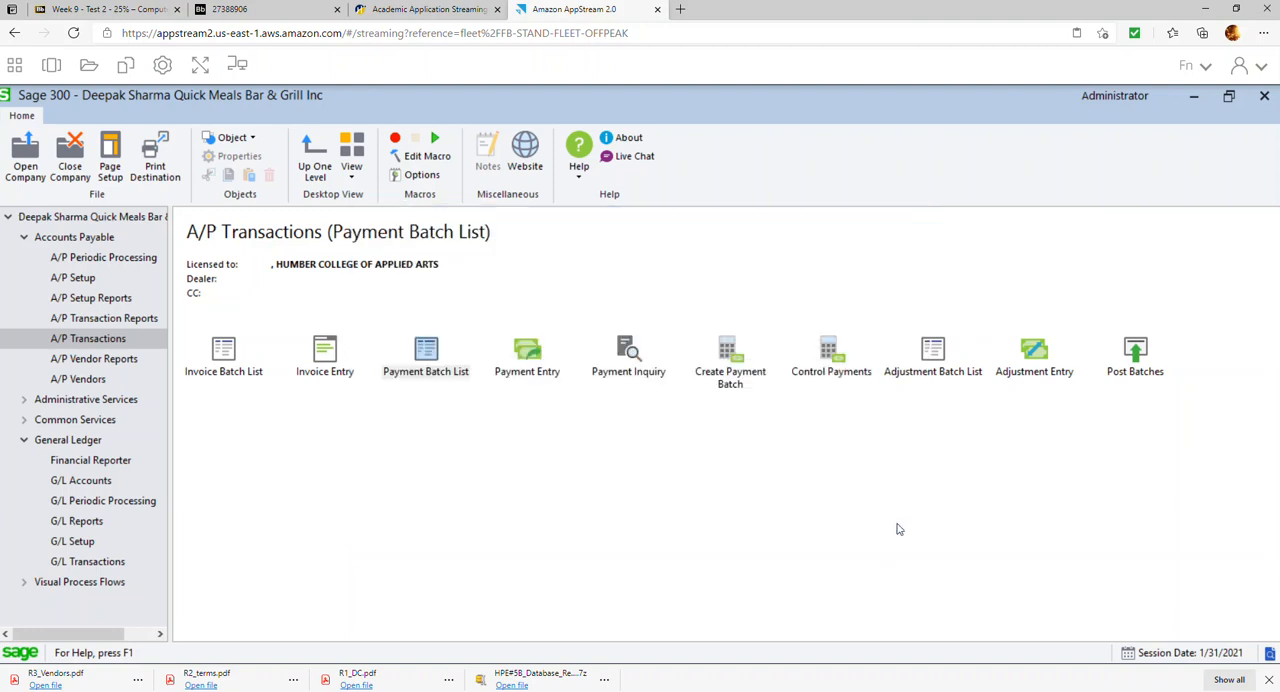
Check item 14 of the exercise PDF and start an A/P payment selection code ALL described as All Vendors
click(303, 12)
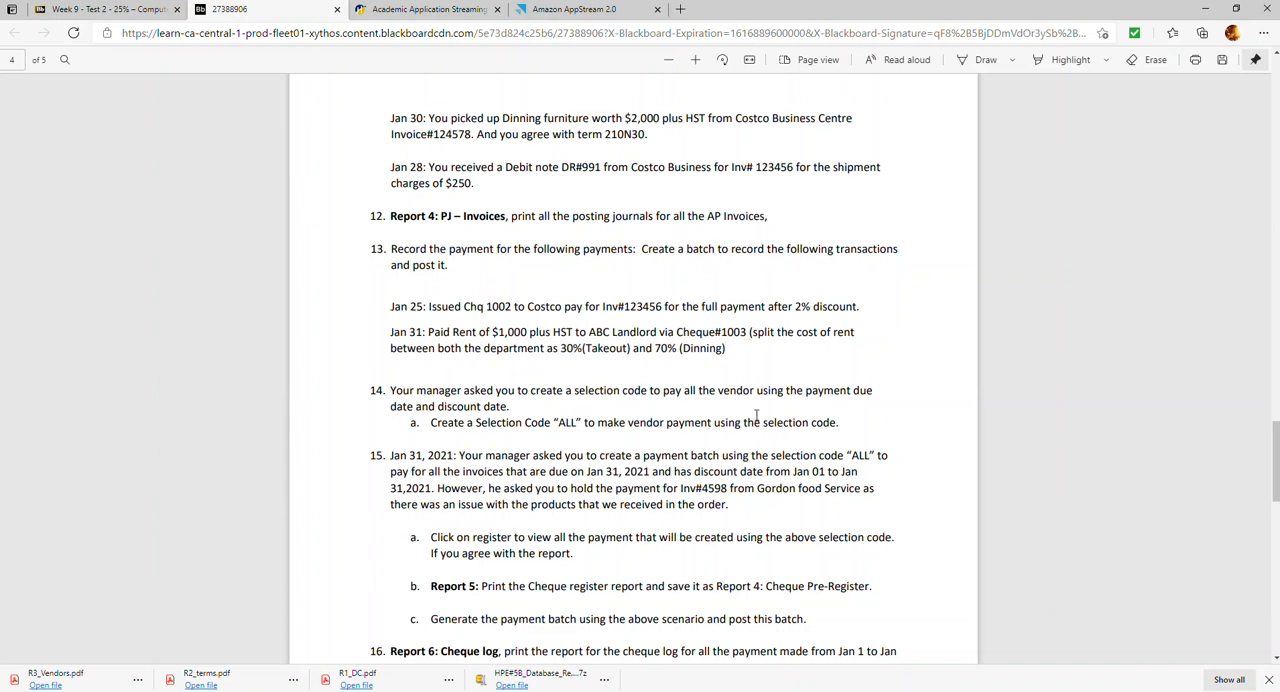
click(580, 12)
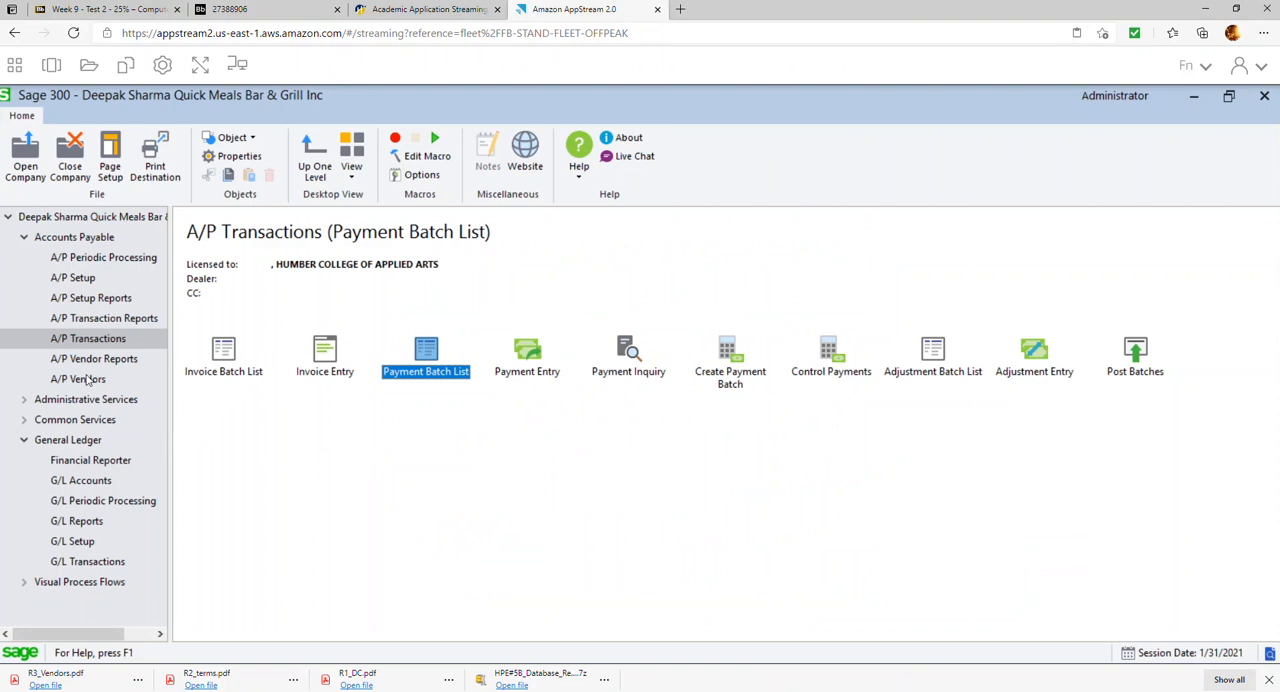
click(88, 283)
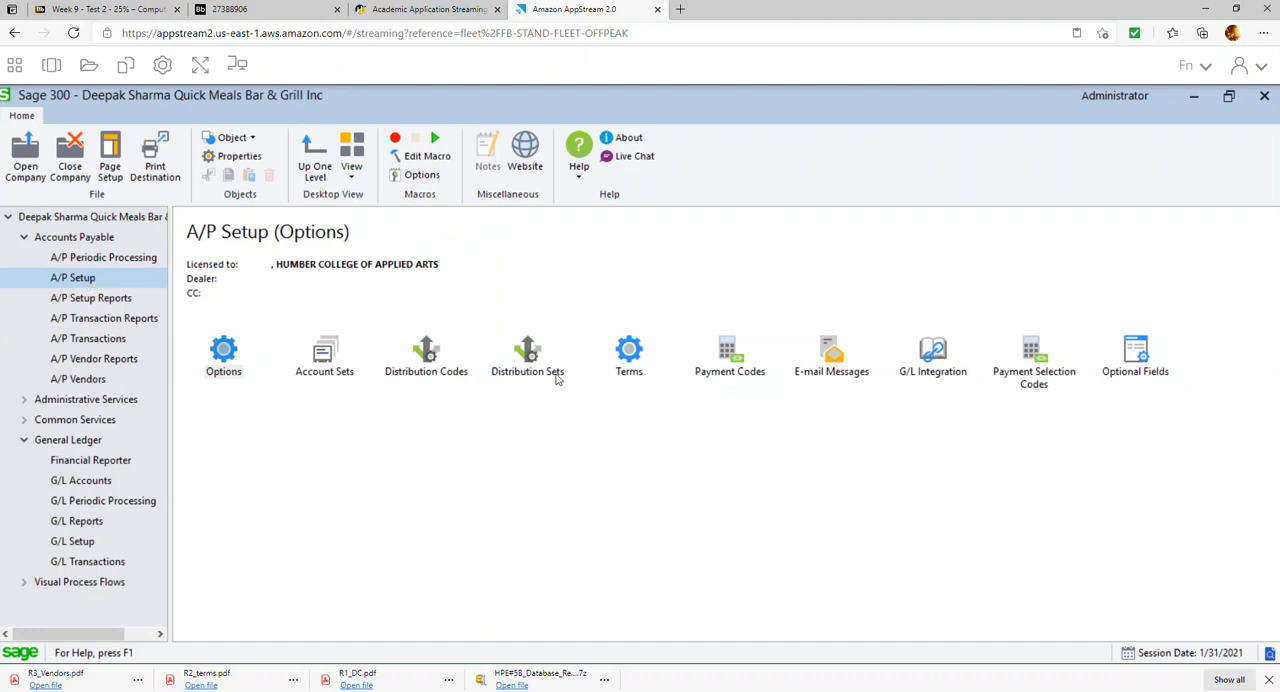
click(1053, 378)
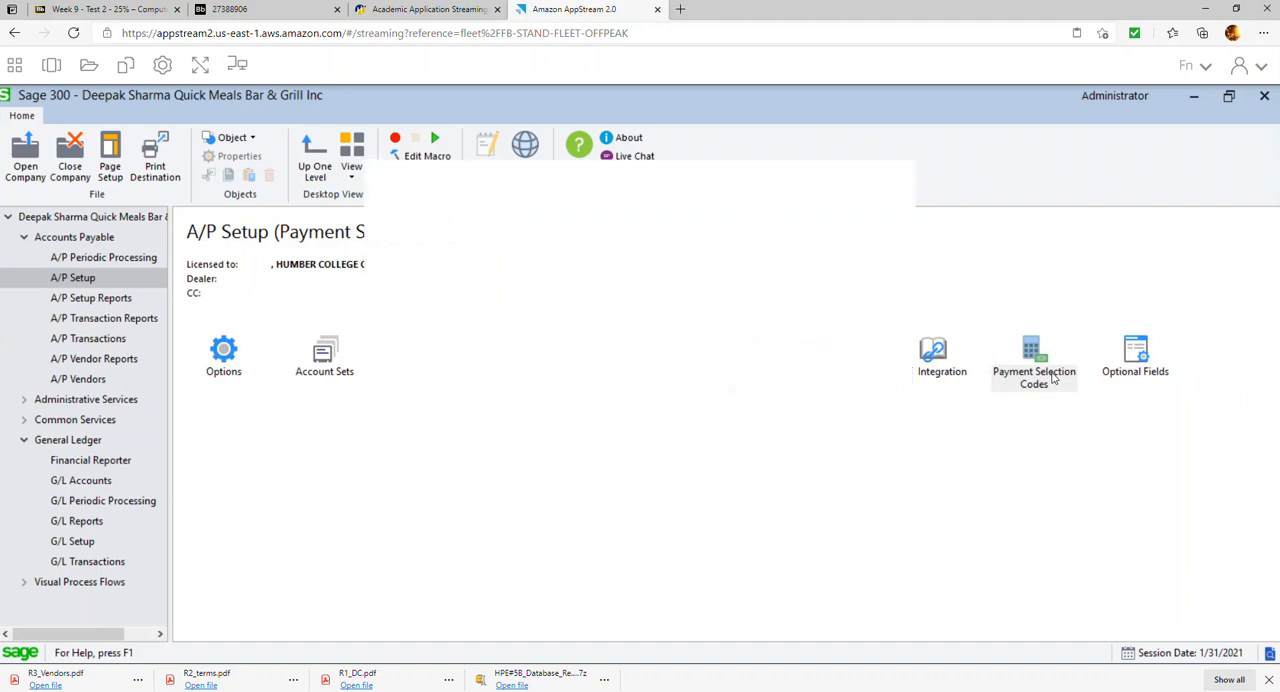
double_click(1053, 378)
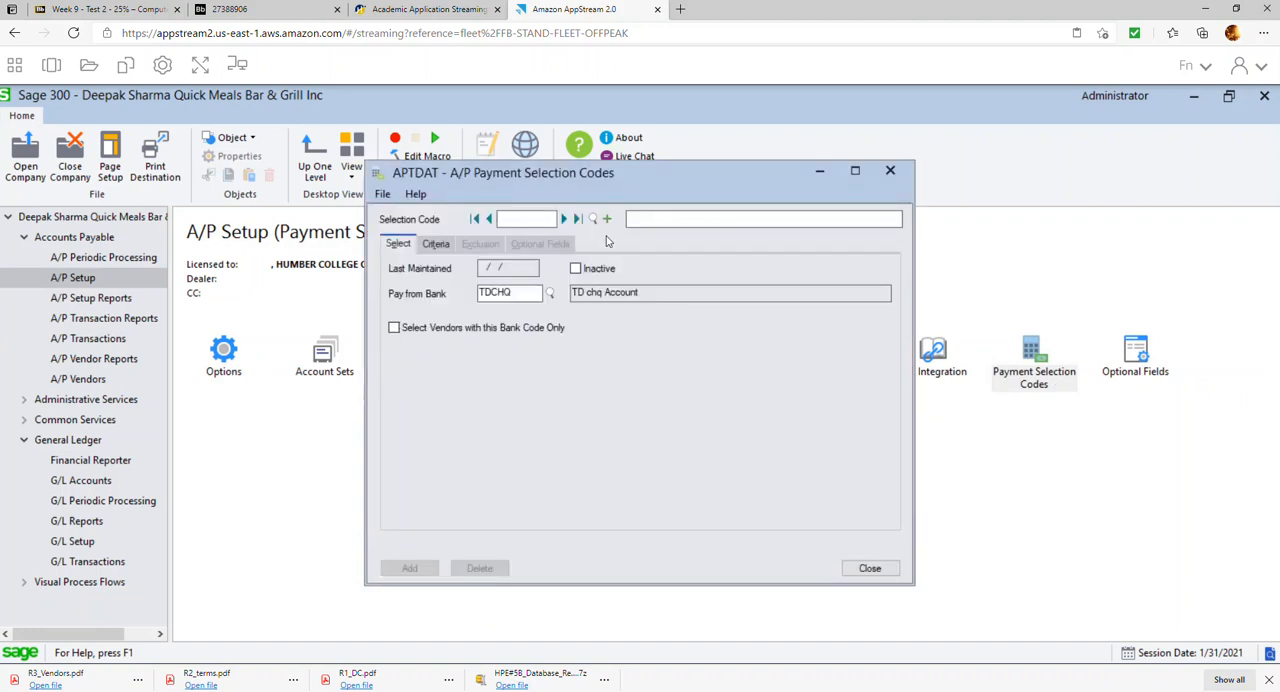
text(ALL)
key(Tab)
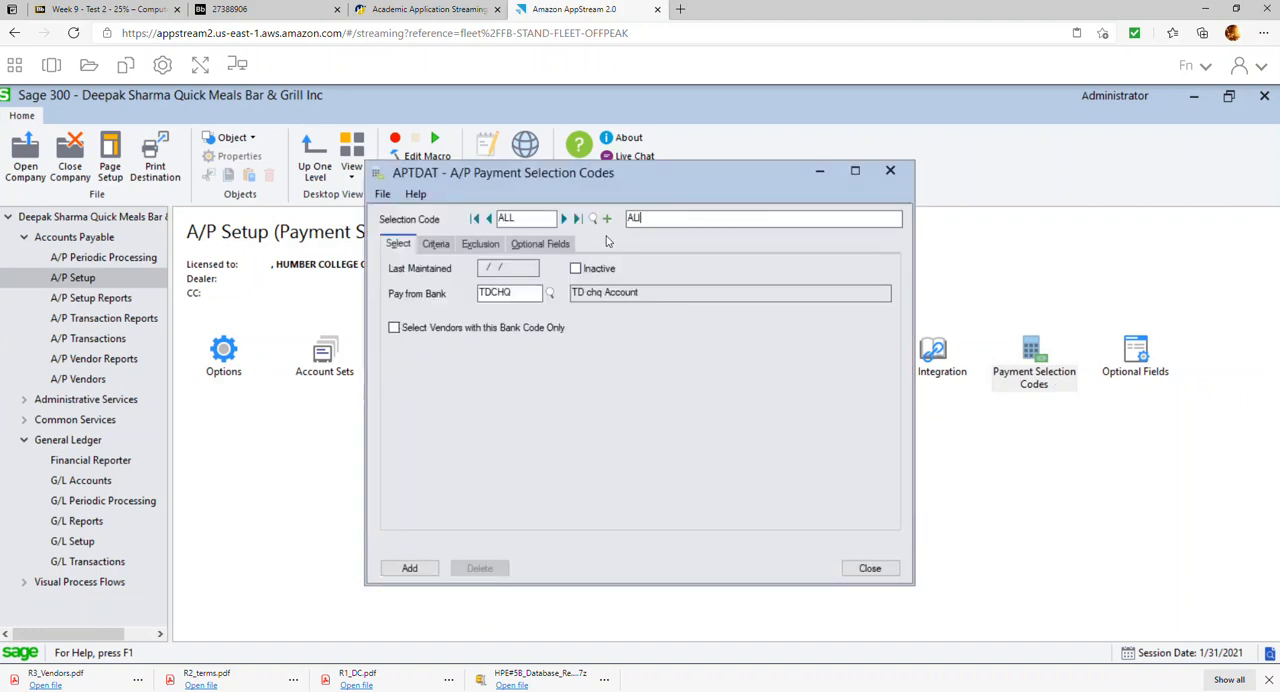
text(All Vend)
Set the selection code's criteria to Due Date or Discount Date, add the code, and close the window
click(447, 243)
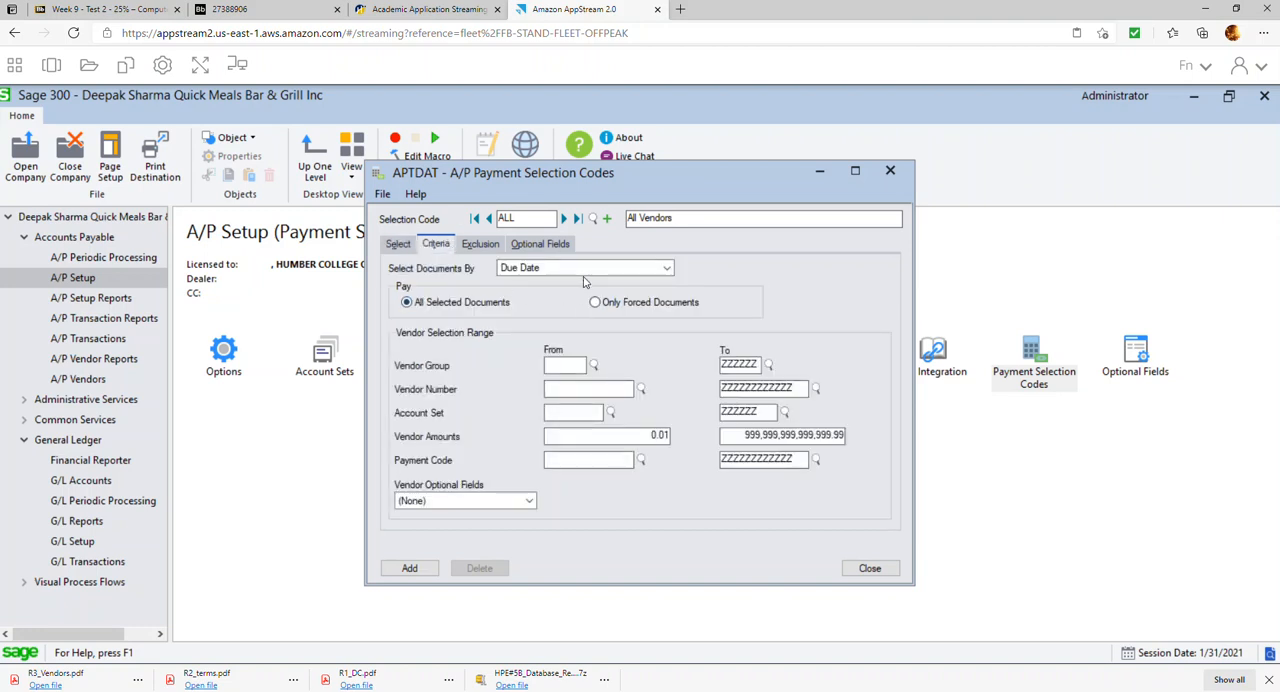
click(585, 270)
click(556, 306)
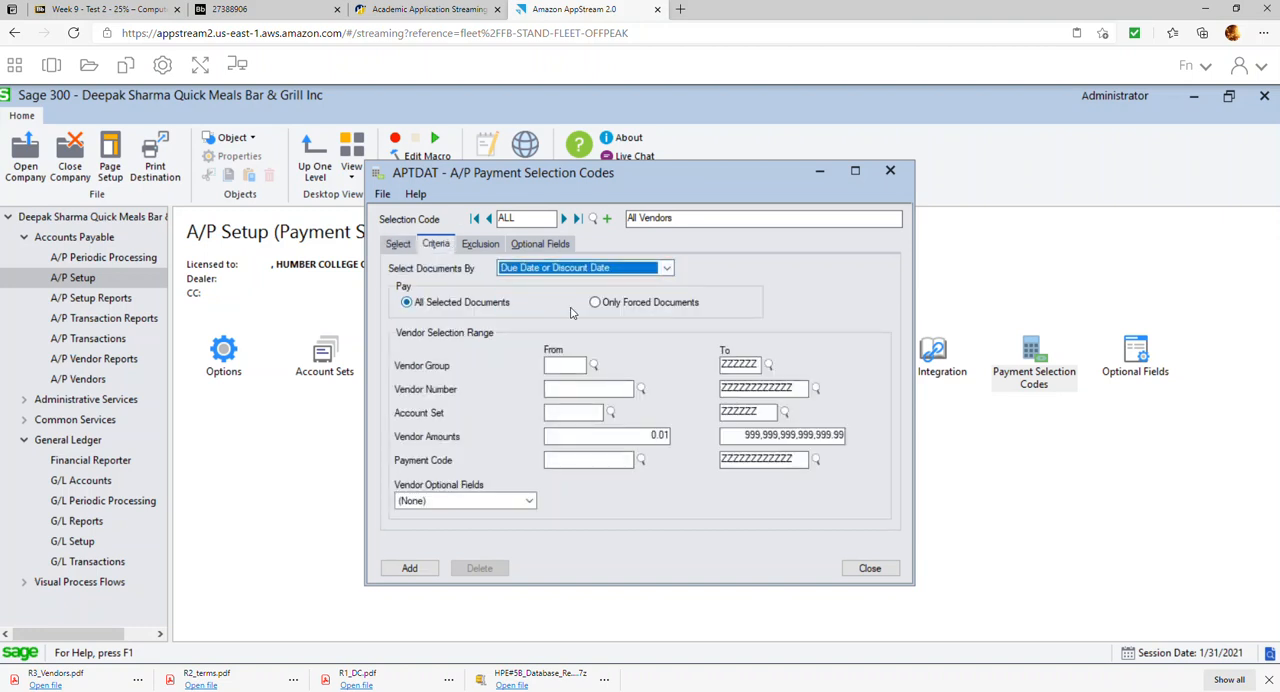
click(422, 565)
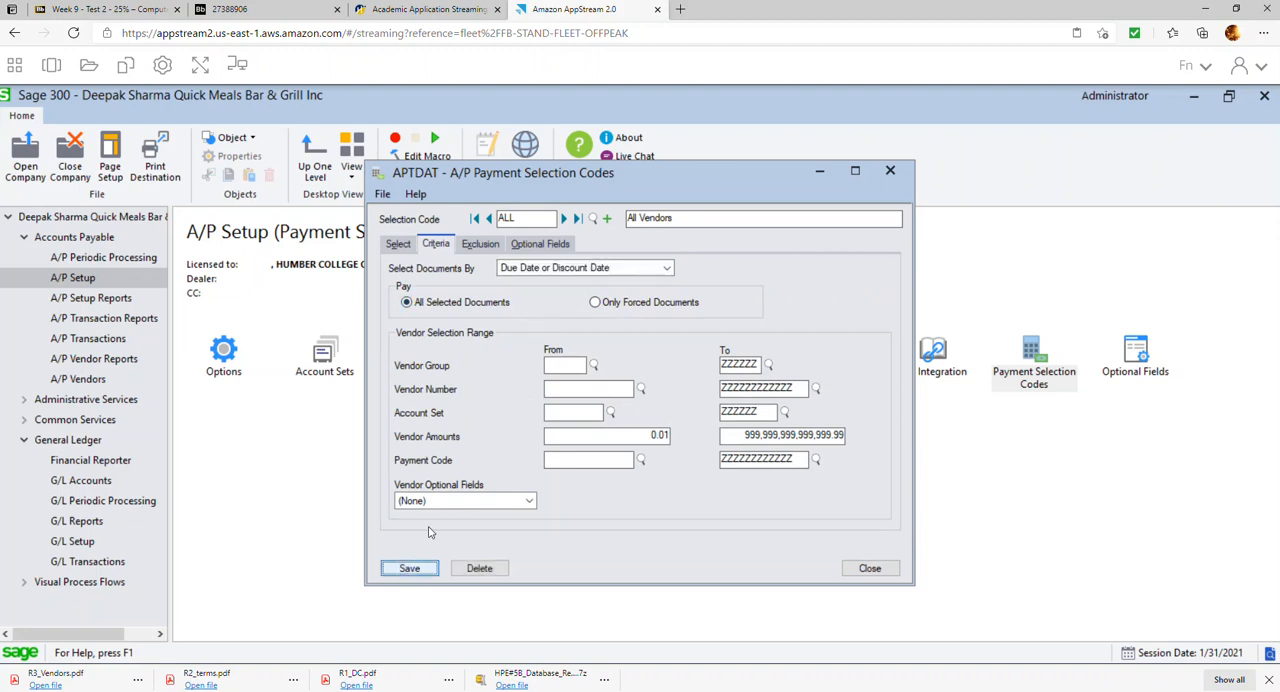
click(880, 568)
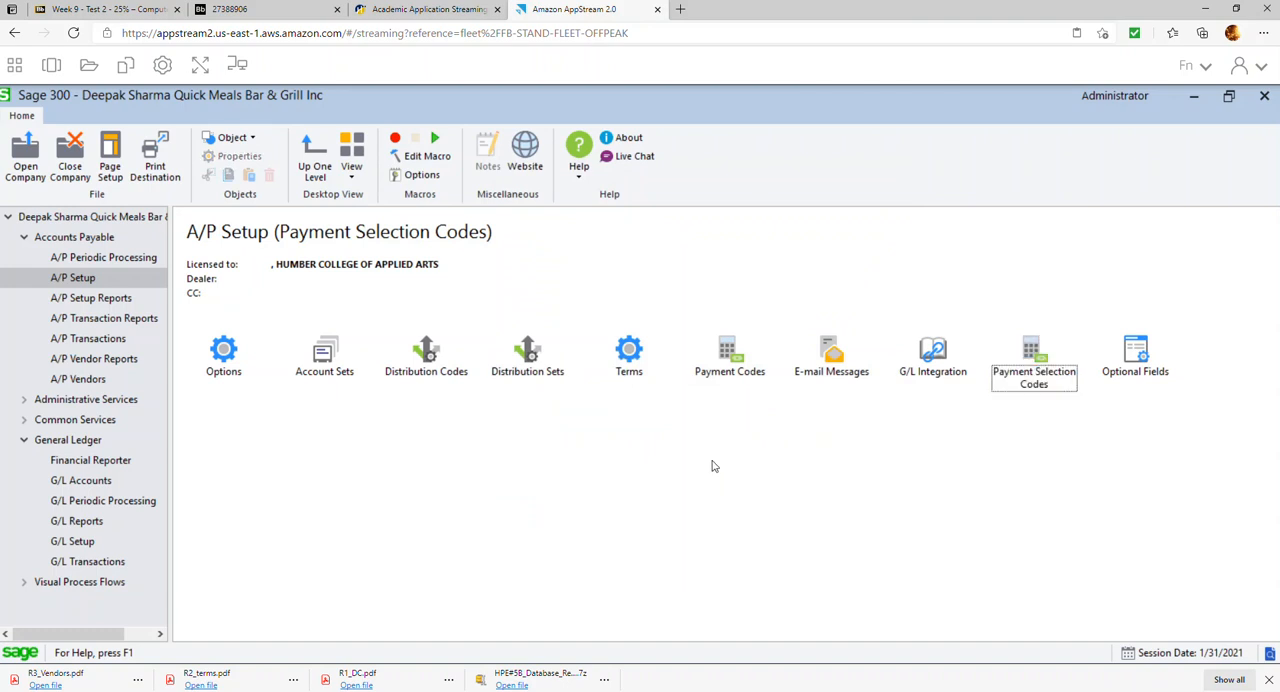
Review items 14 and 15 of the exercise PDF for the payment batch requirements, and return to Sage 300
click(285, 10)
scroll(643, 422, down, 2)
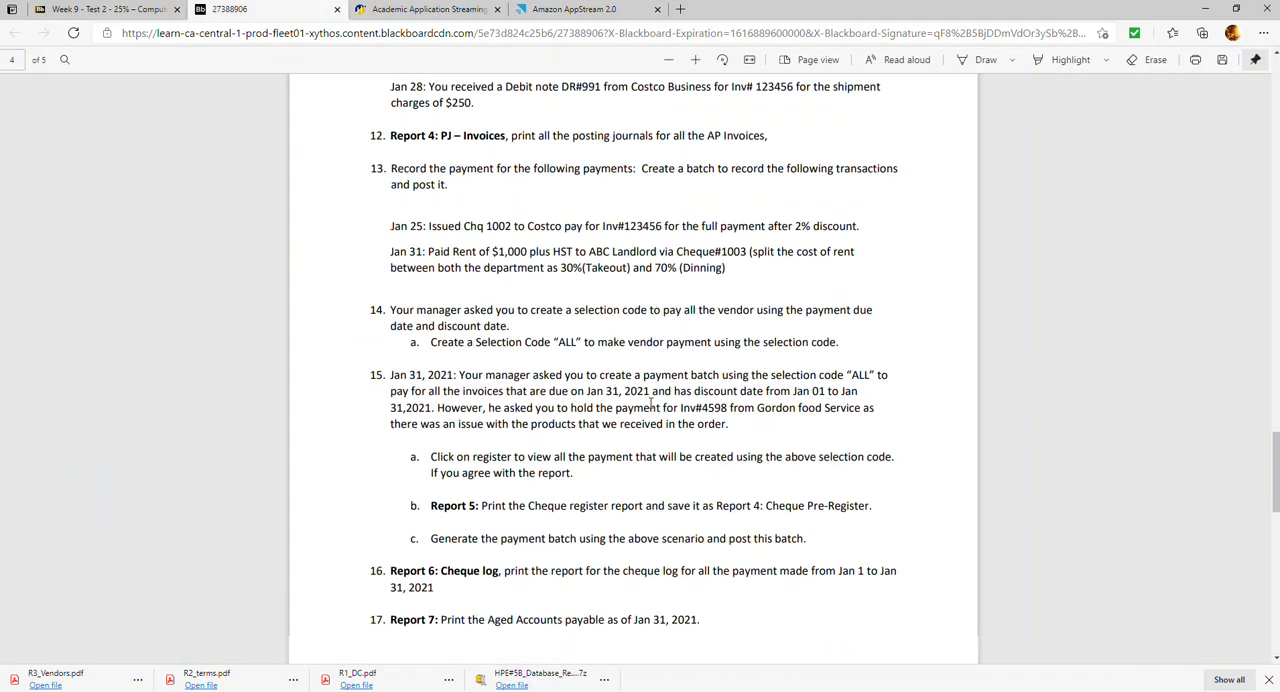
scroll(486, 347, down, 2)
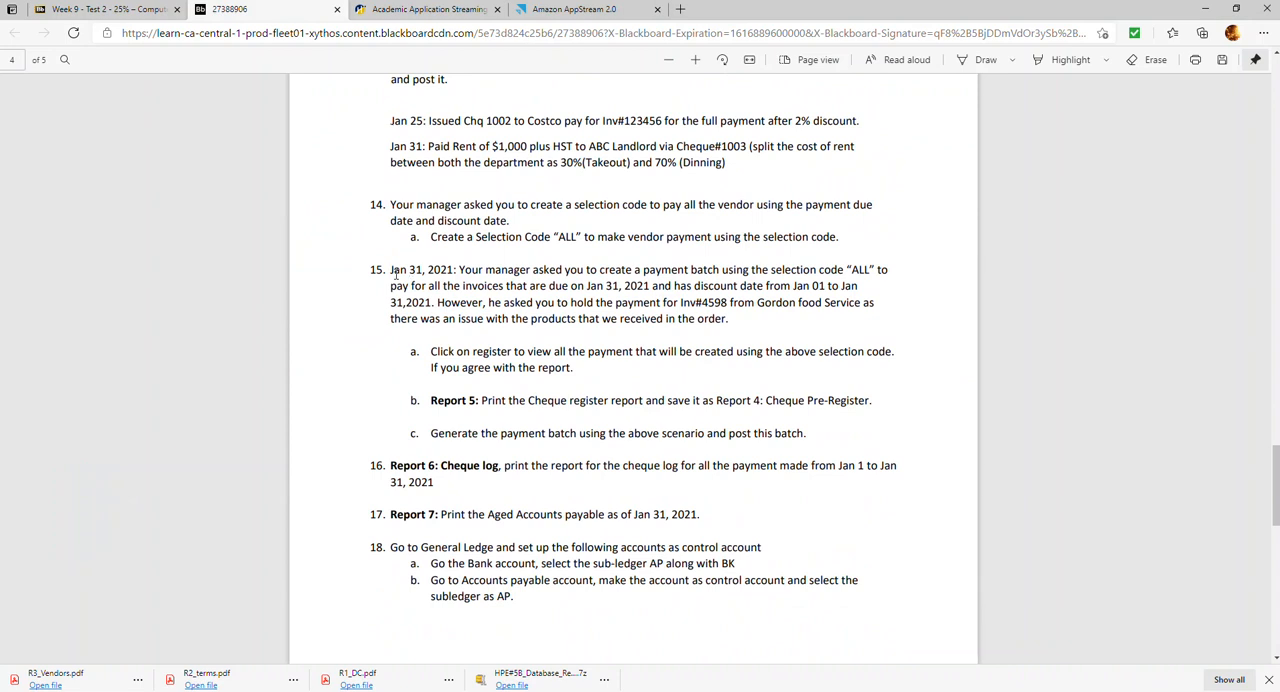
drag(390, 205, 608, 238)
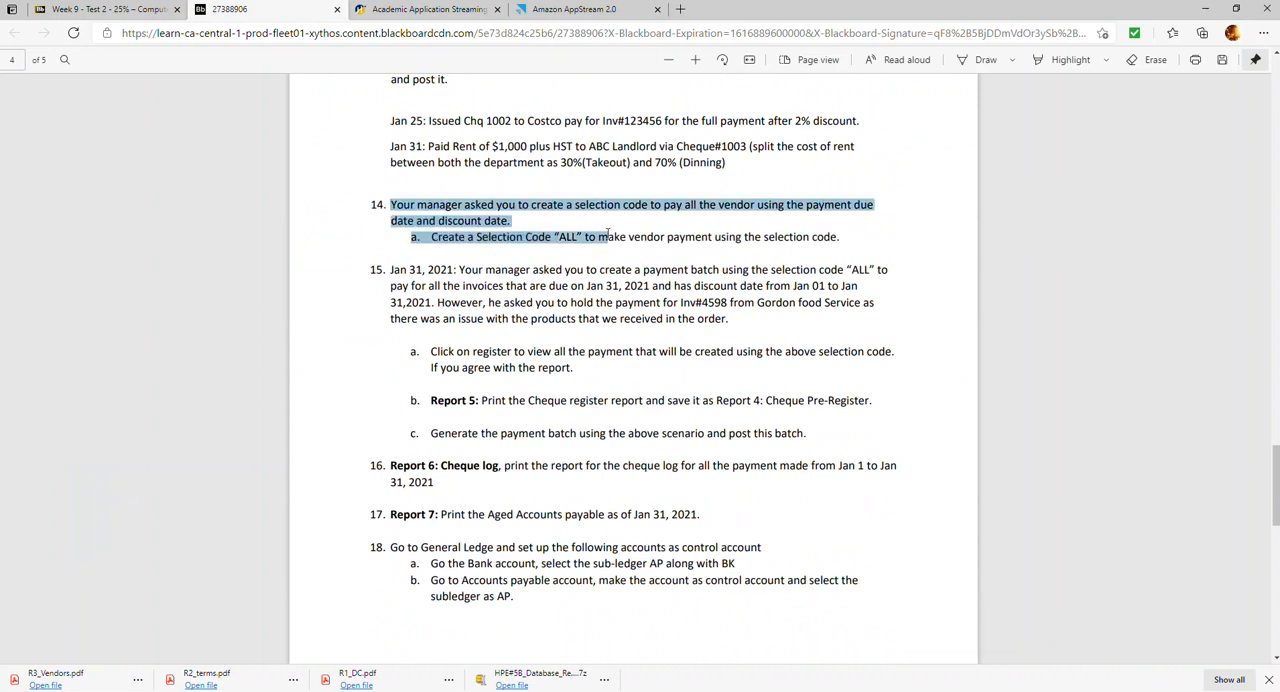
drag(391, 270, 749, 323)
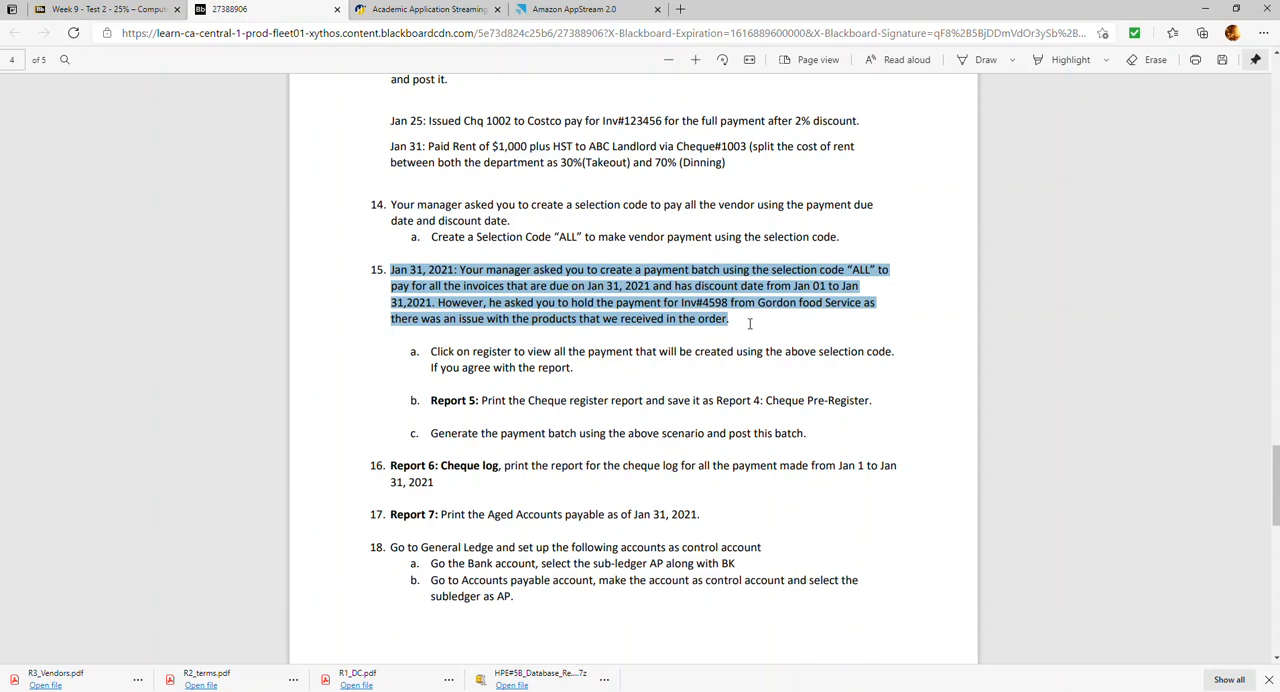
click(576, 12)
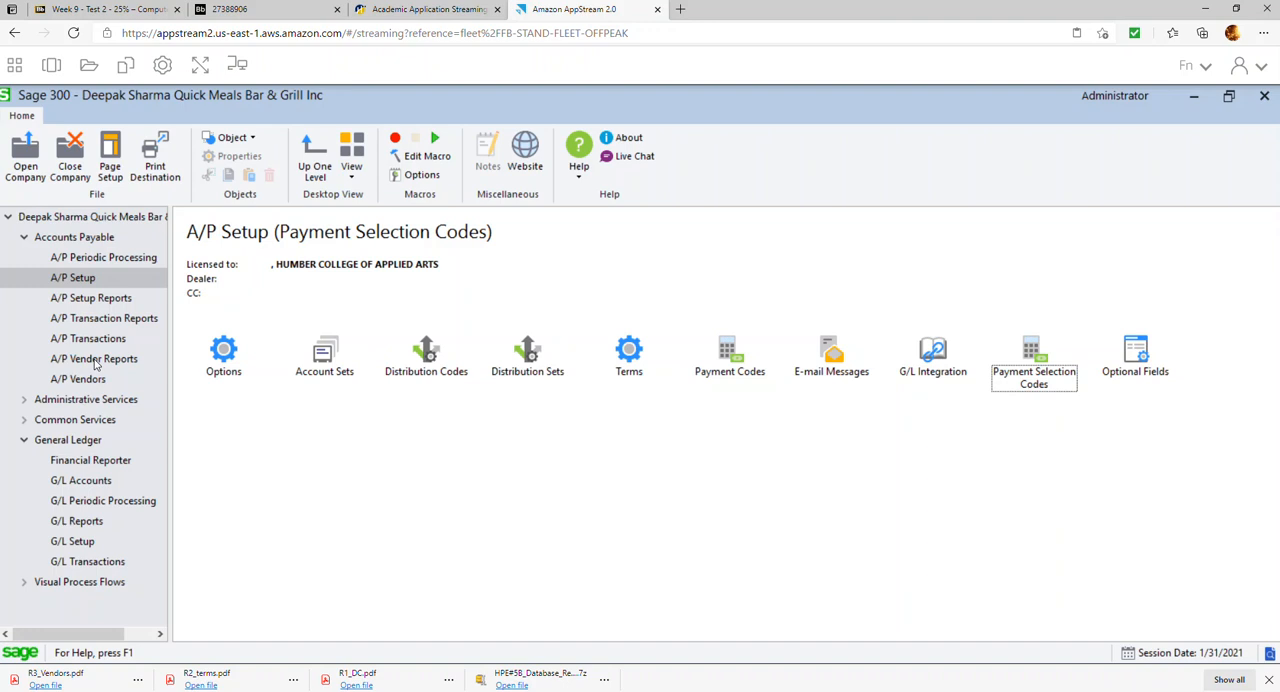
Check item 15 of the exercise PDF again and open A/P Control Payments in Sage 300
click(256, 12)
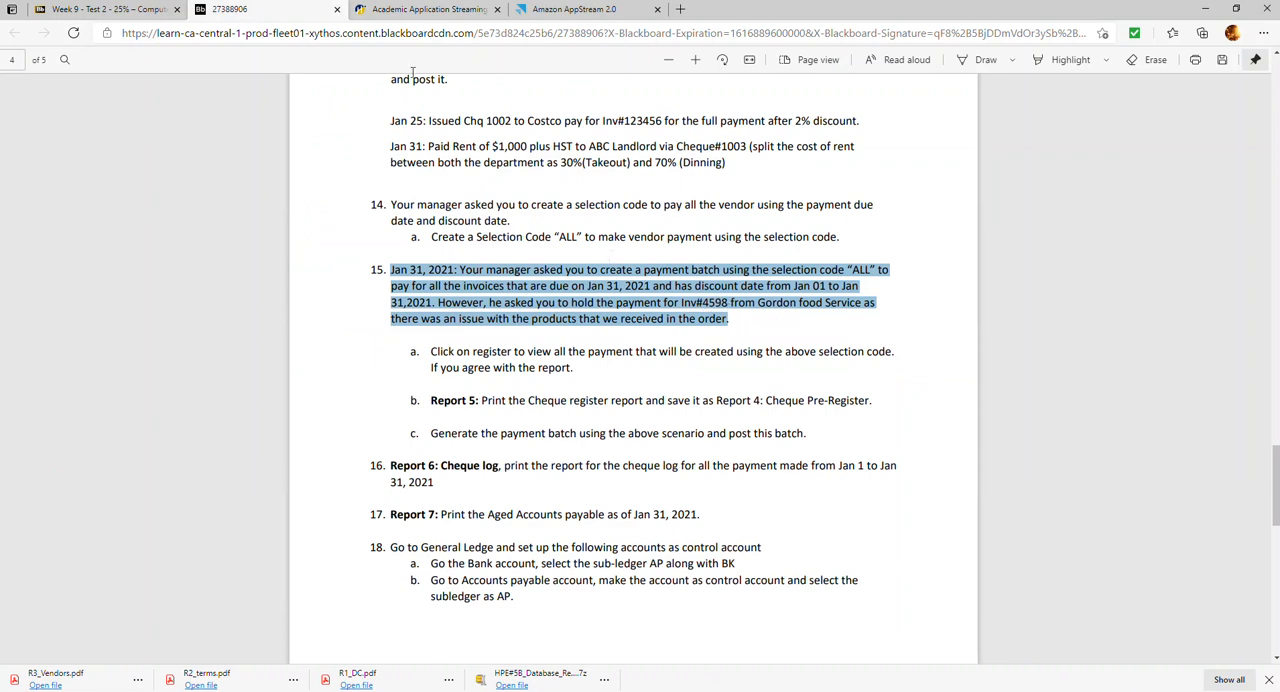
click(548, 10)
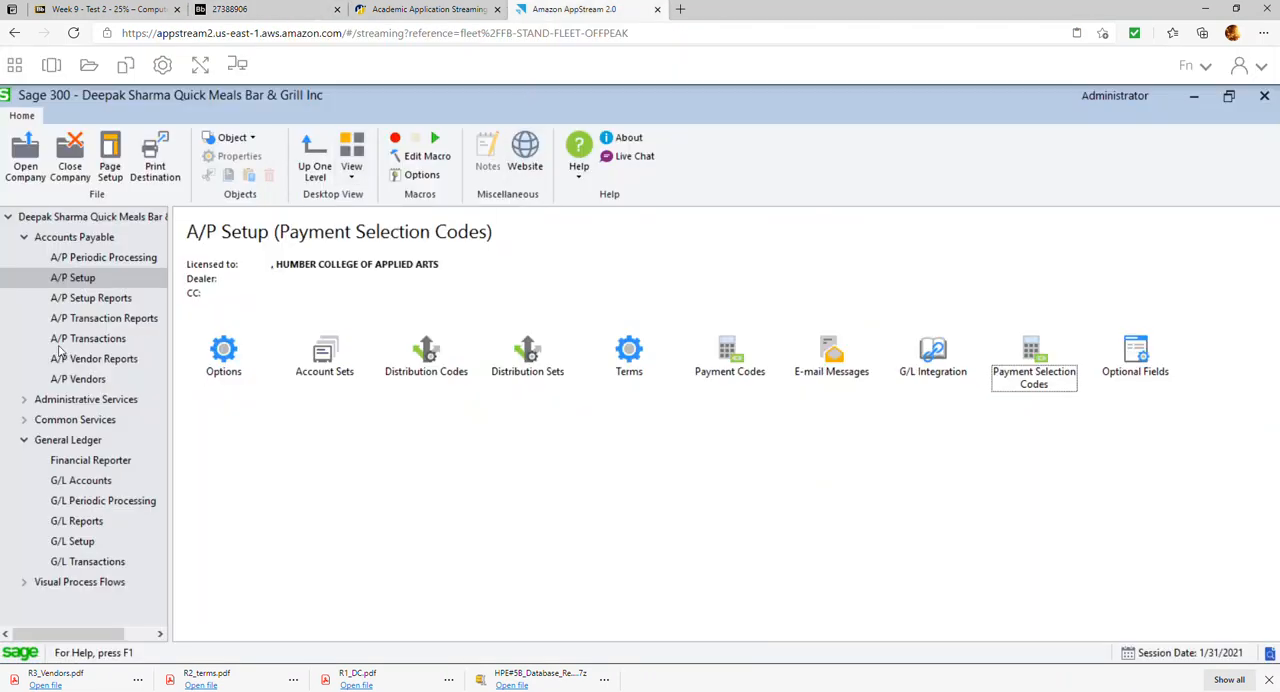
click(102, 344)
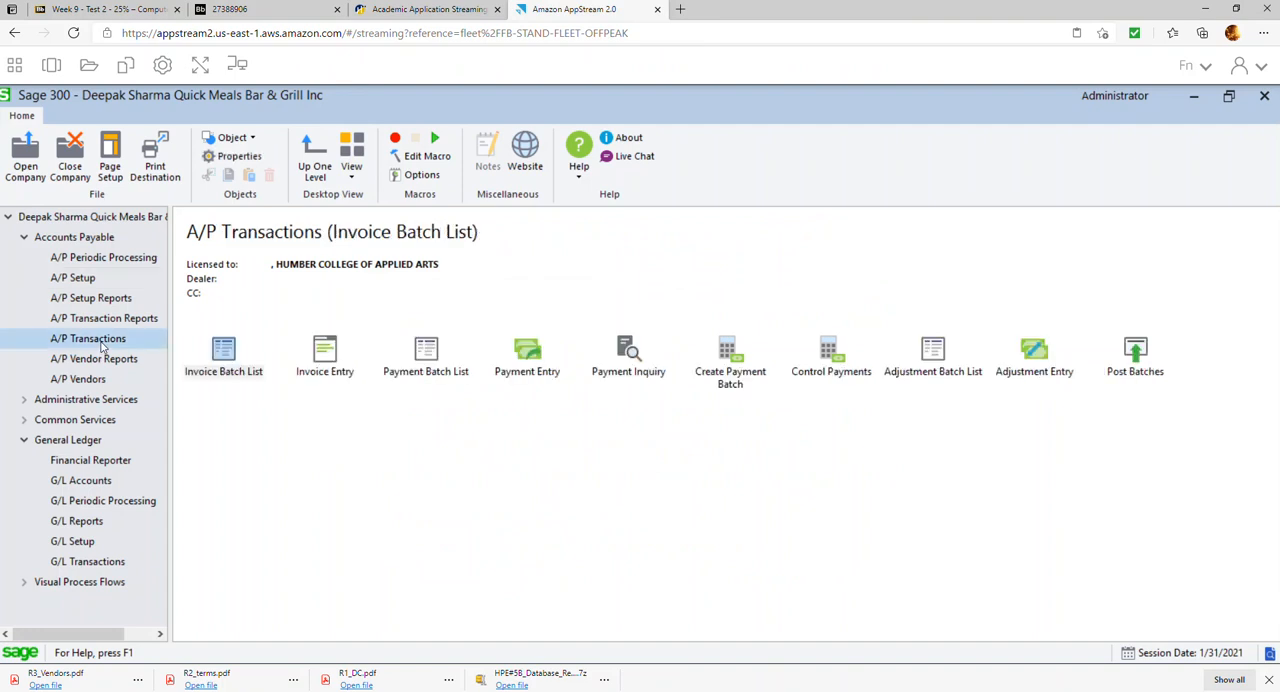
click(843, 354)
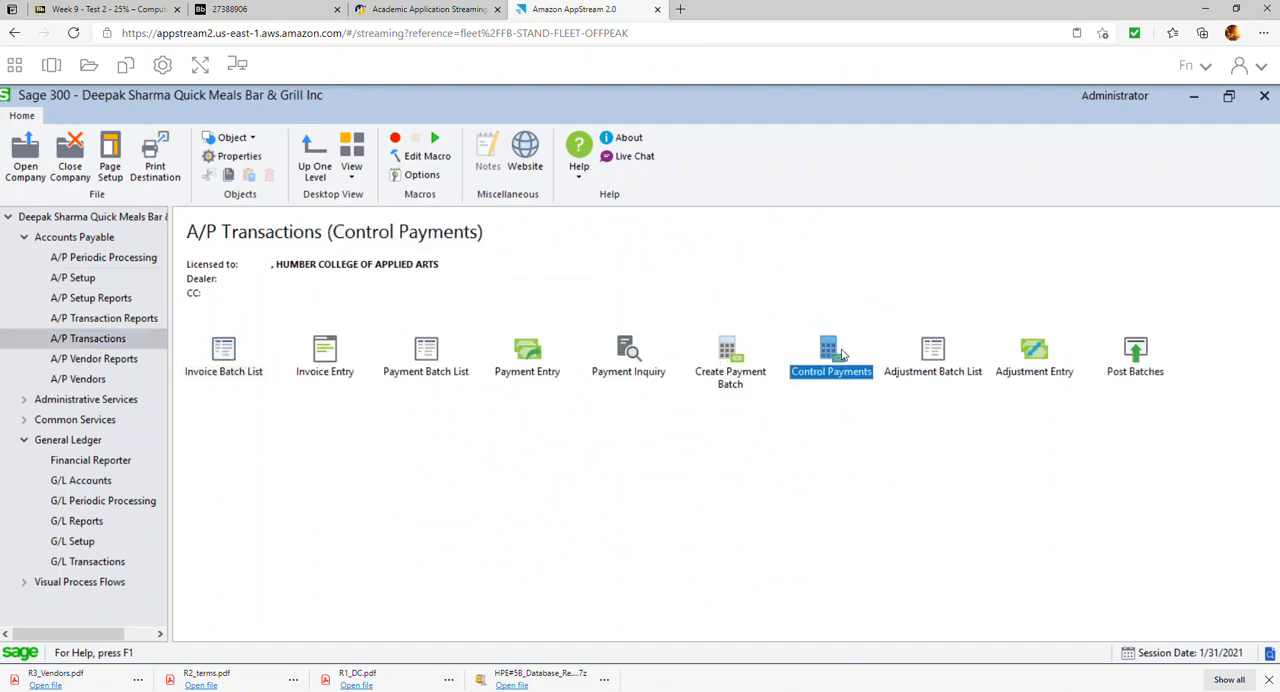
double_click(843, 354)
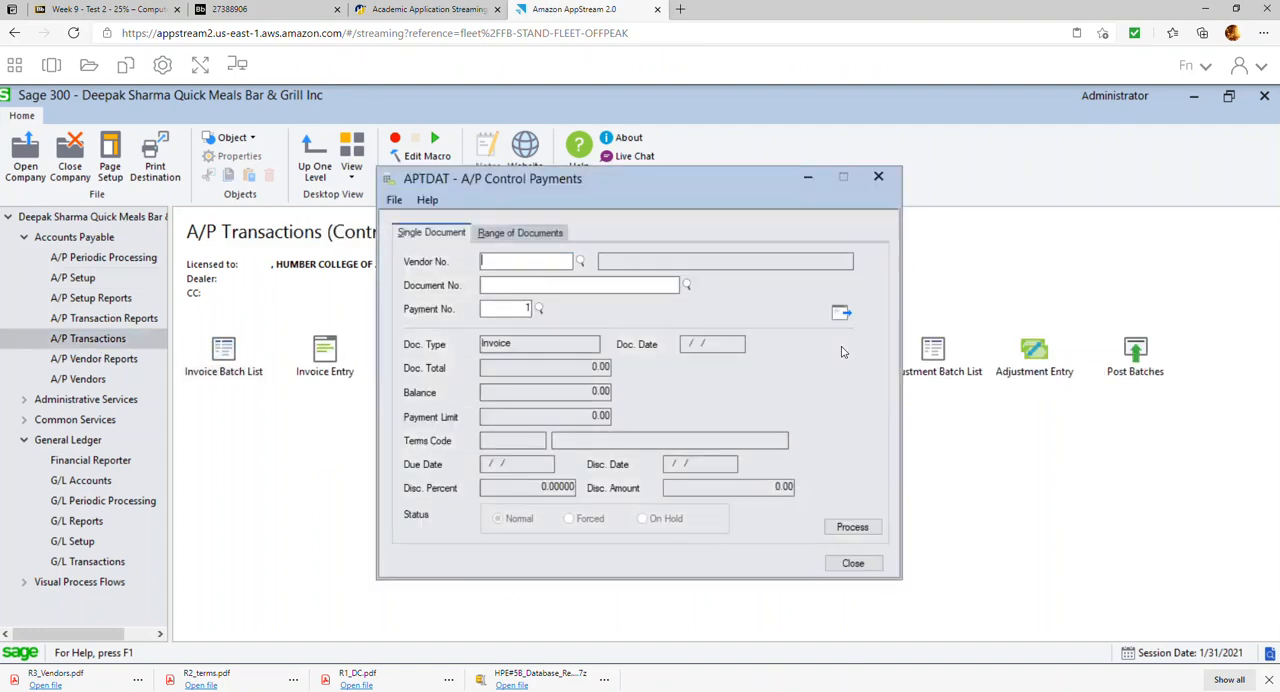
Load document 4598 of vendor 0001, Gordon Food services, for payment control
click(580, 262)
double_click(212, 331)
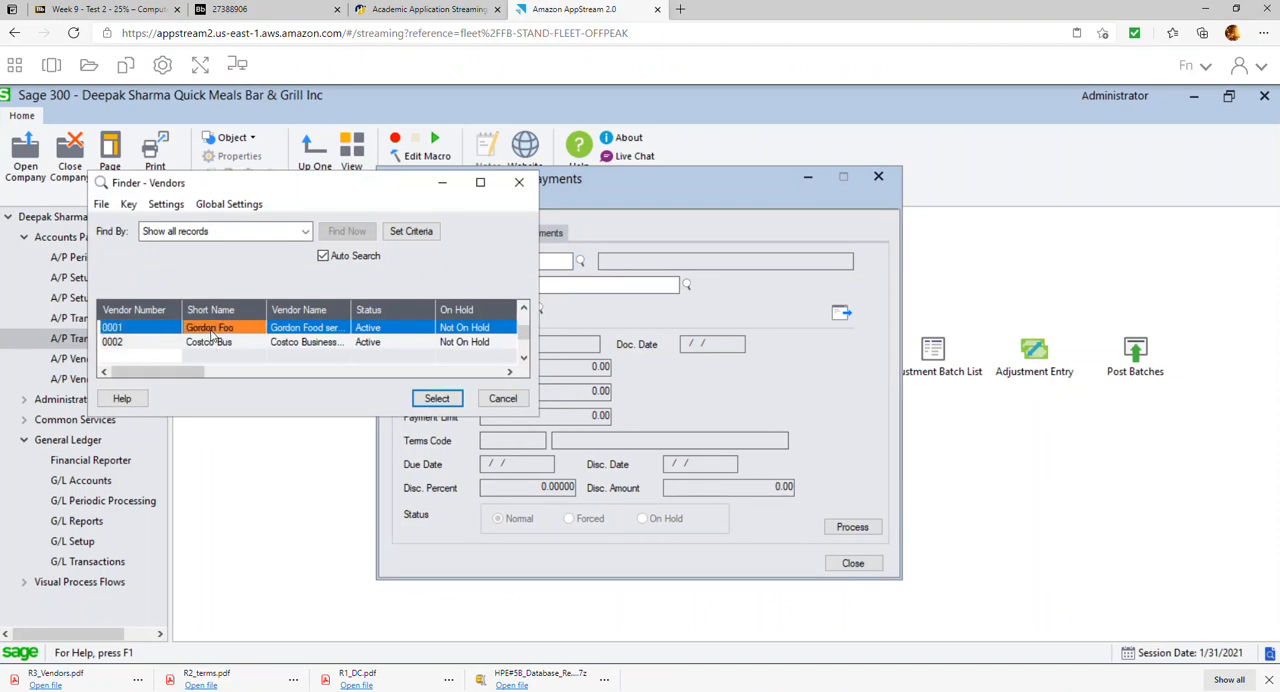
click(686, 286)
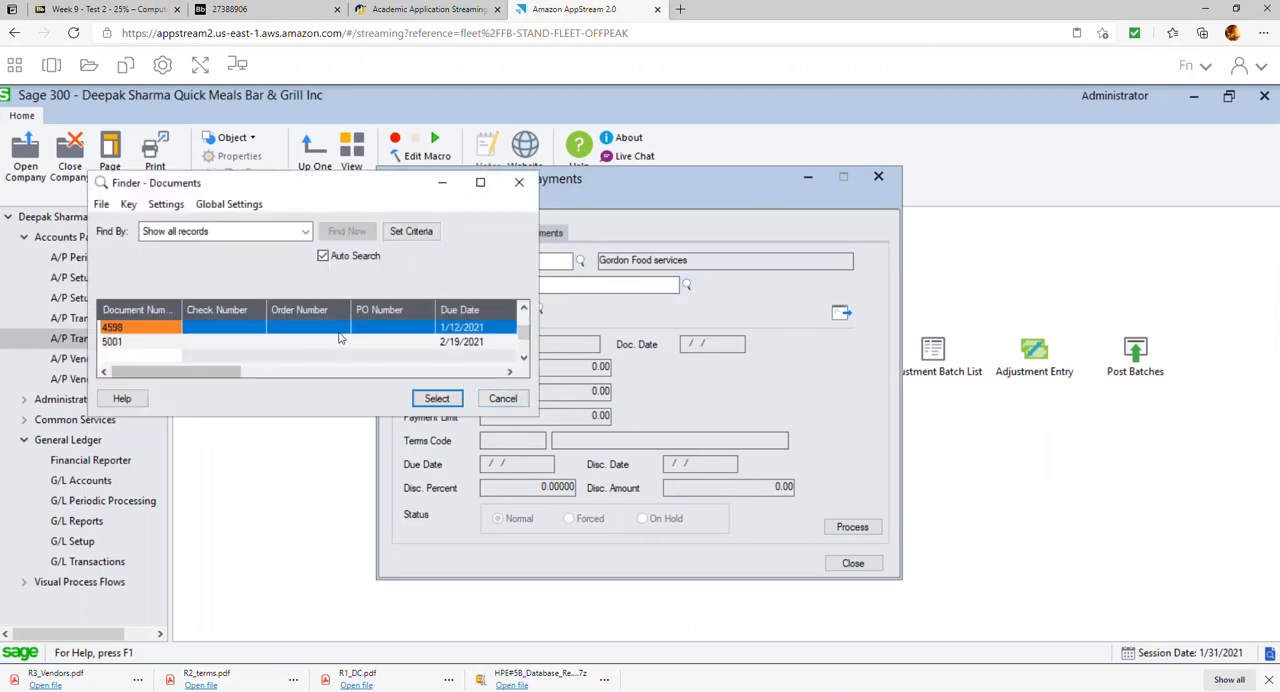
double_click(128, 333)
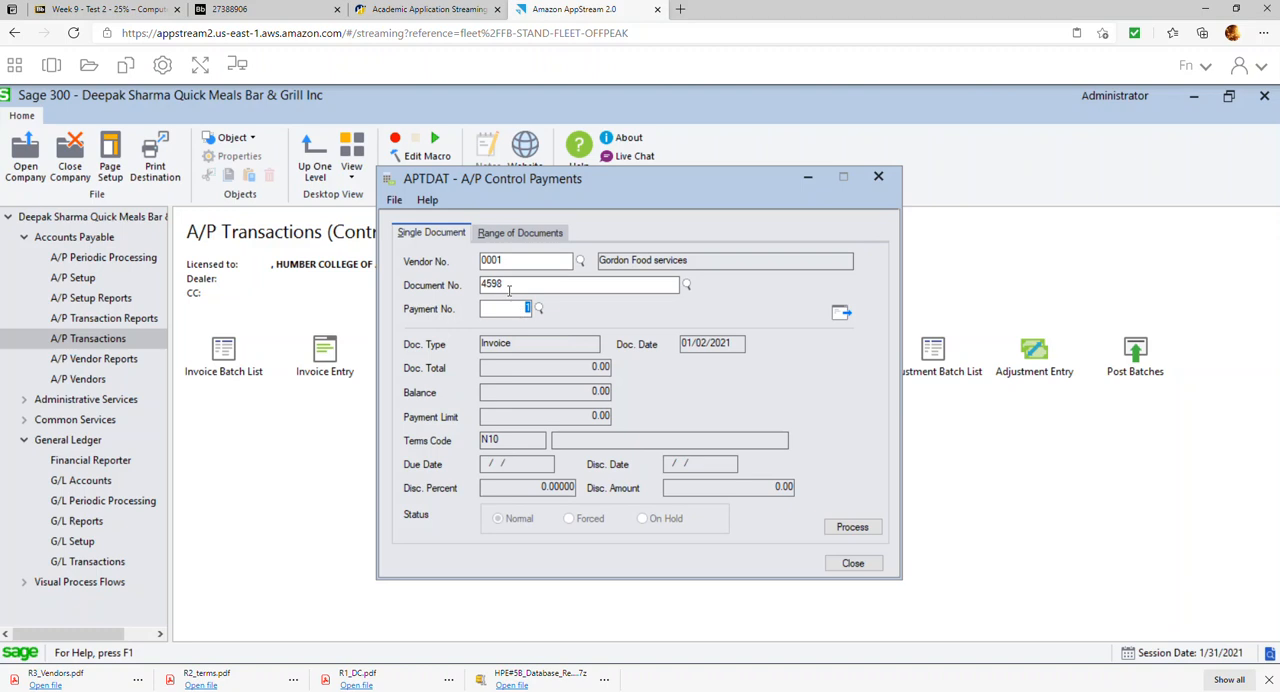
click(840, 314)
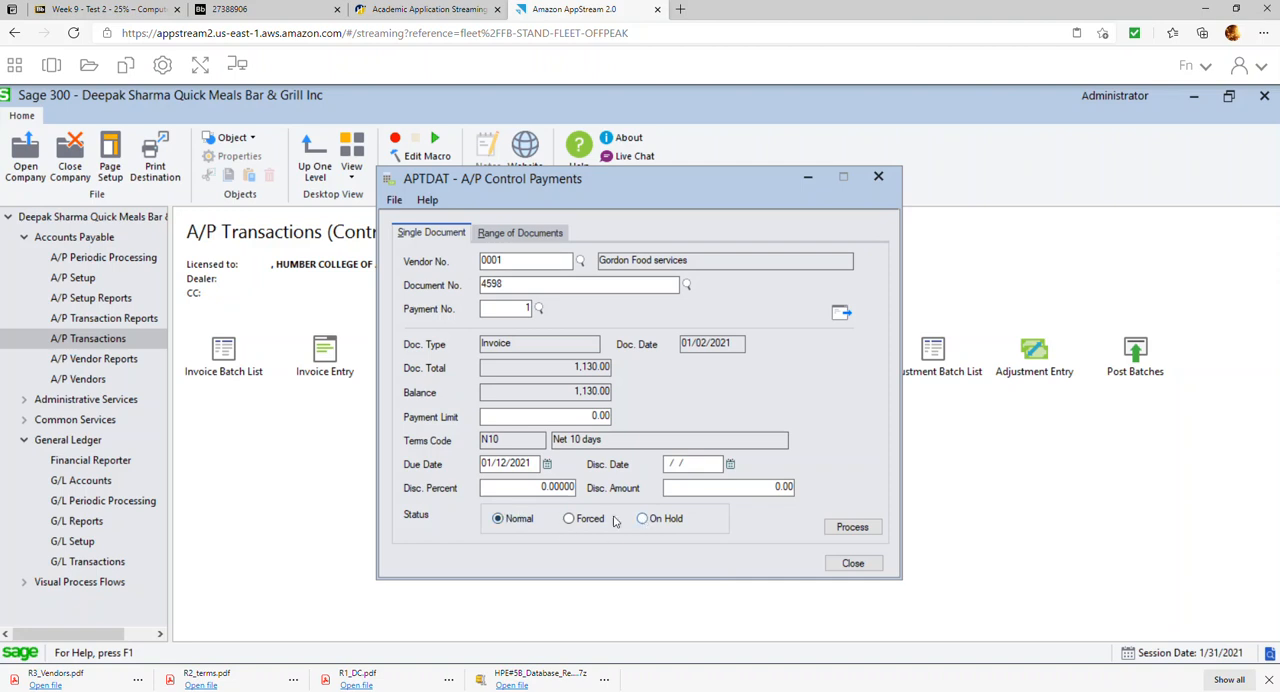
Set the status of invoice 4598 to On Hold, process the change, and close the payment control window
click(853, 528)
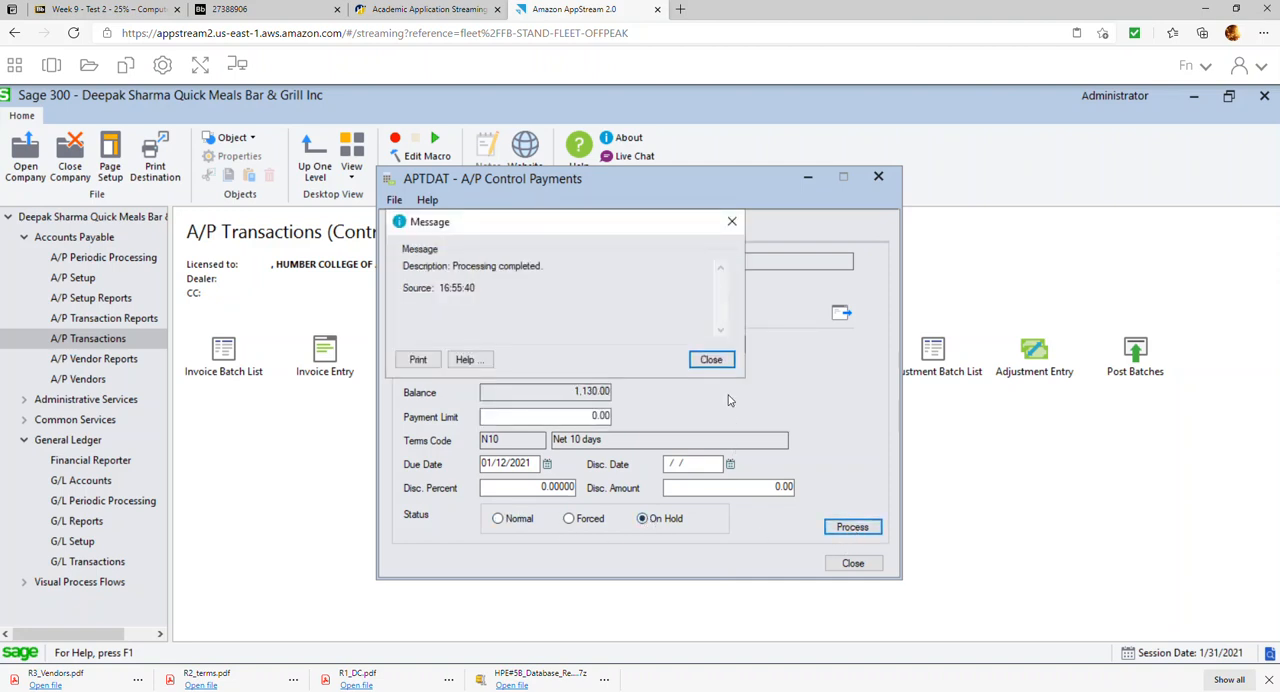
click(726, 361)
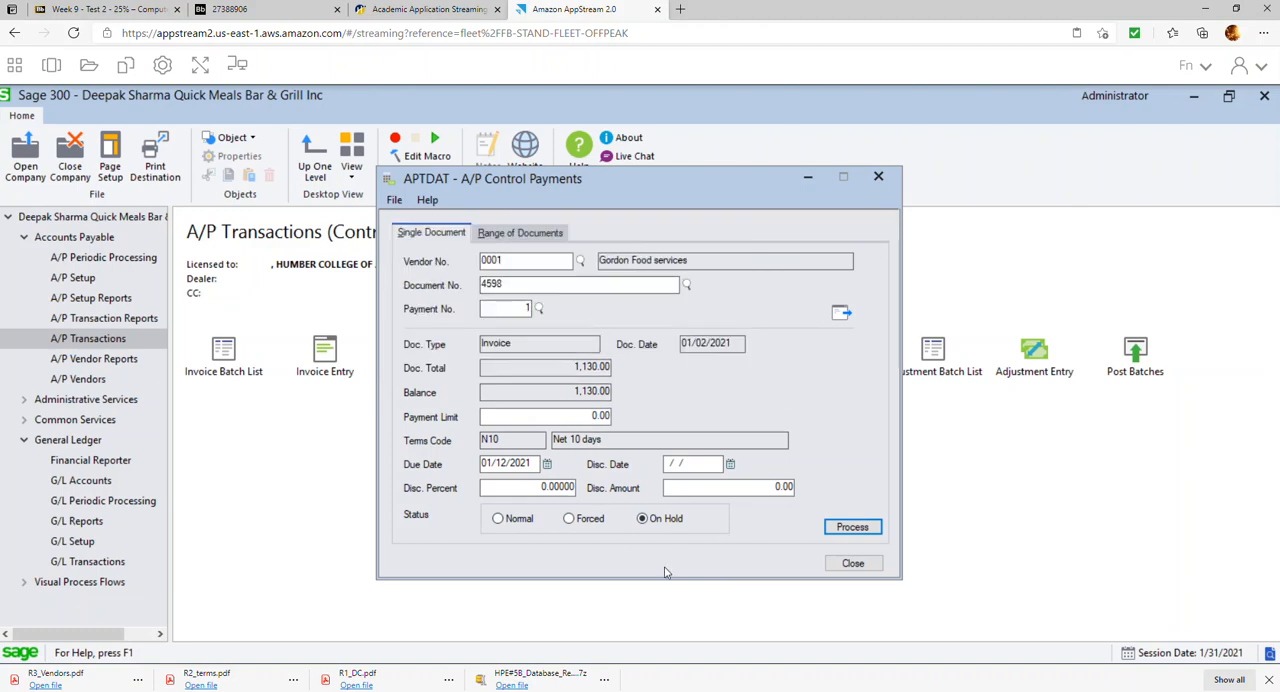
click(876, 569)
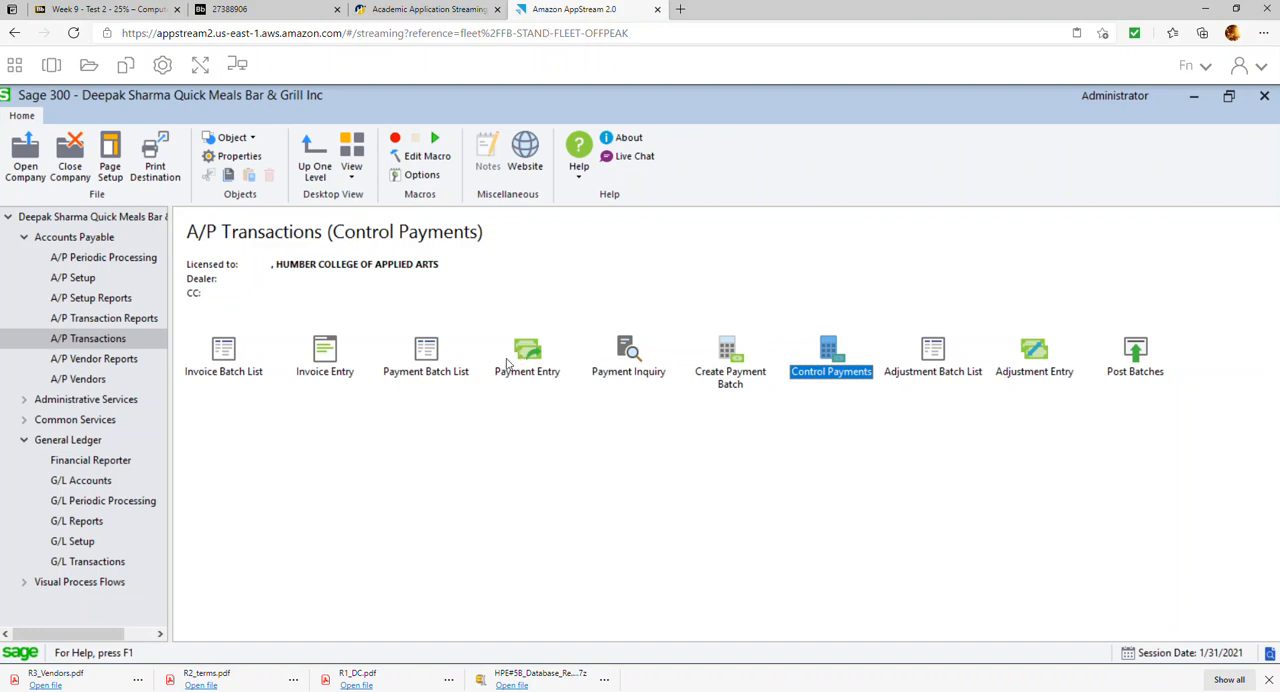
Start creating an A/P payment batch with the selection code ALL
click(732, 358)
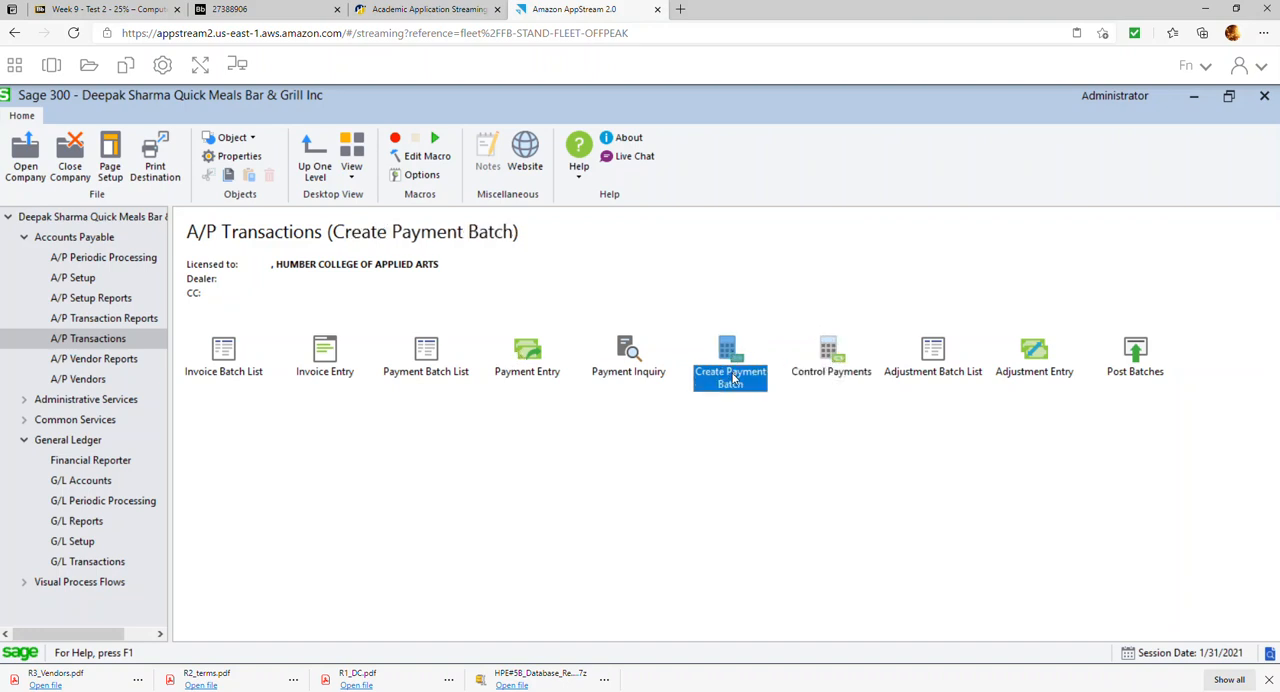
double_click(731, 364)
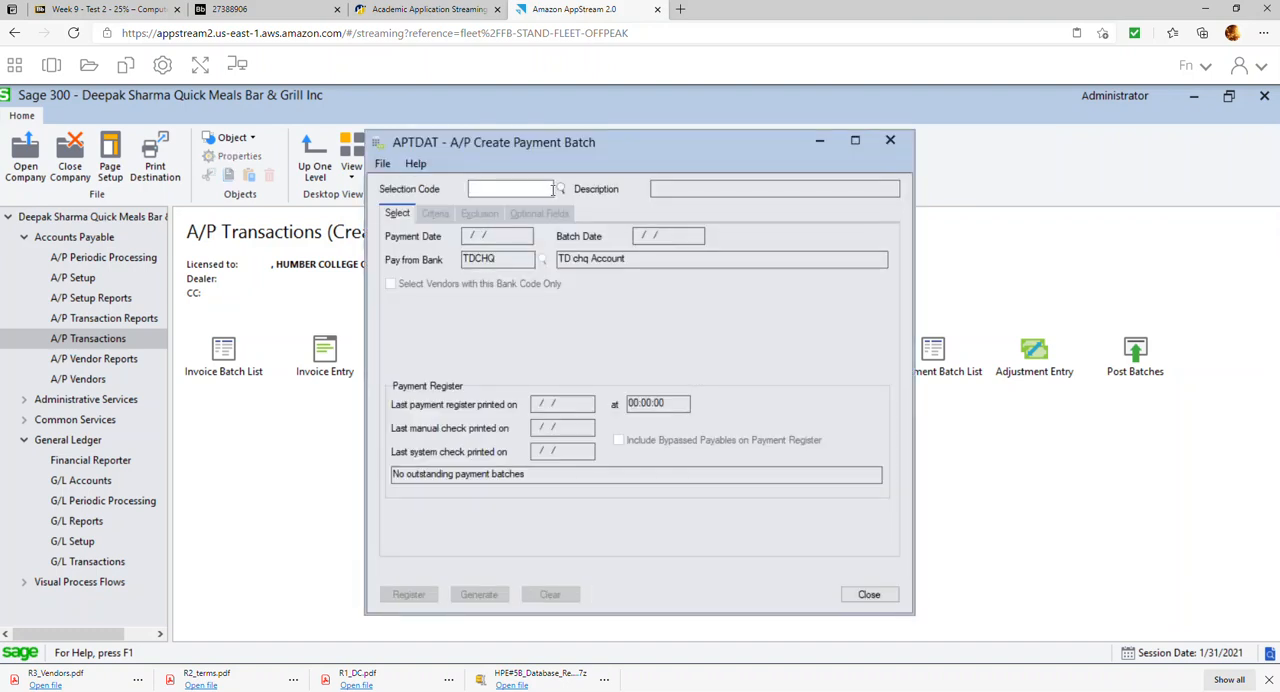
click(563, 190)
double_click(206, 332)
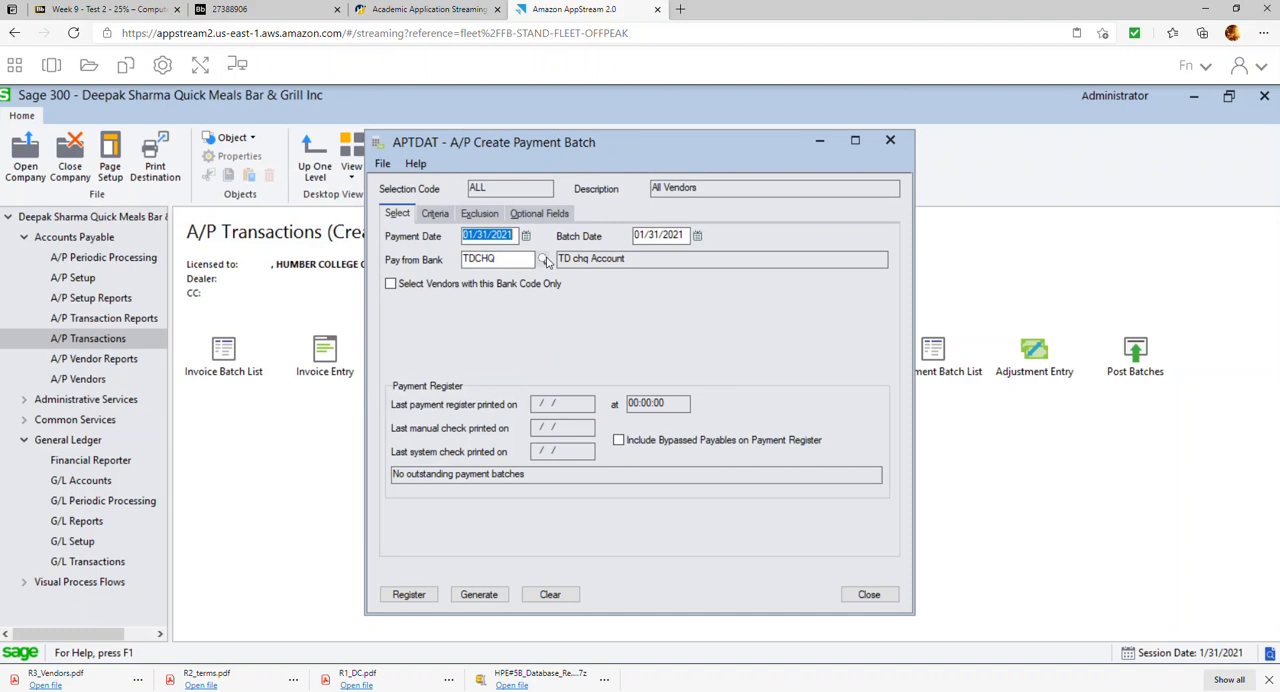
Set the batch criteria to documents due on or before 01/31/2021 with discounts available from 01/01/2021 to 01/31/2021
click(434, 216)
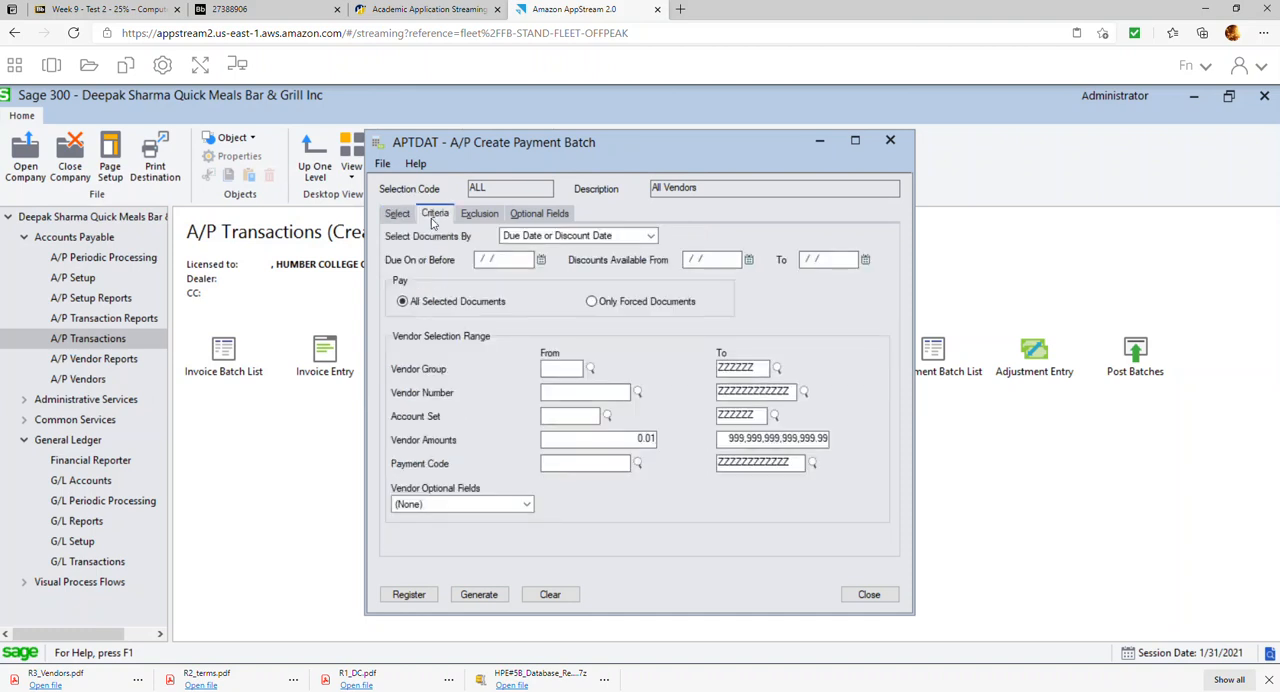
click(541, 259)
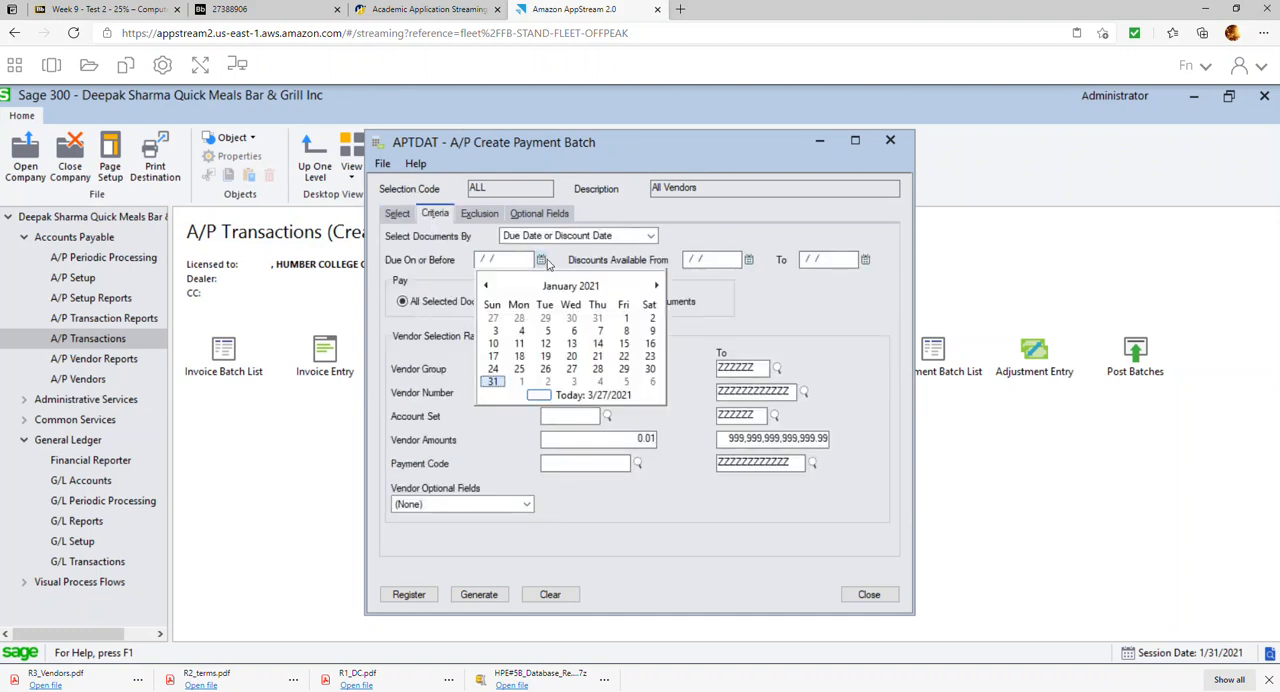
click(493, 386)
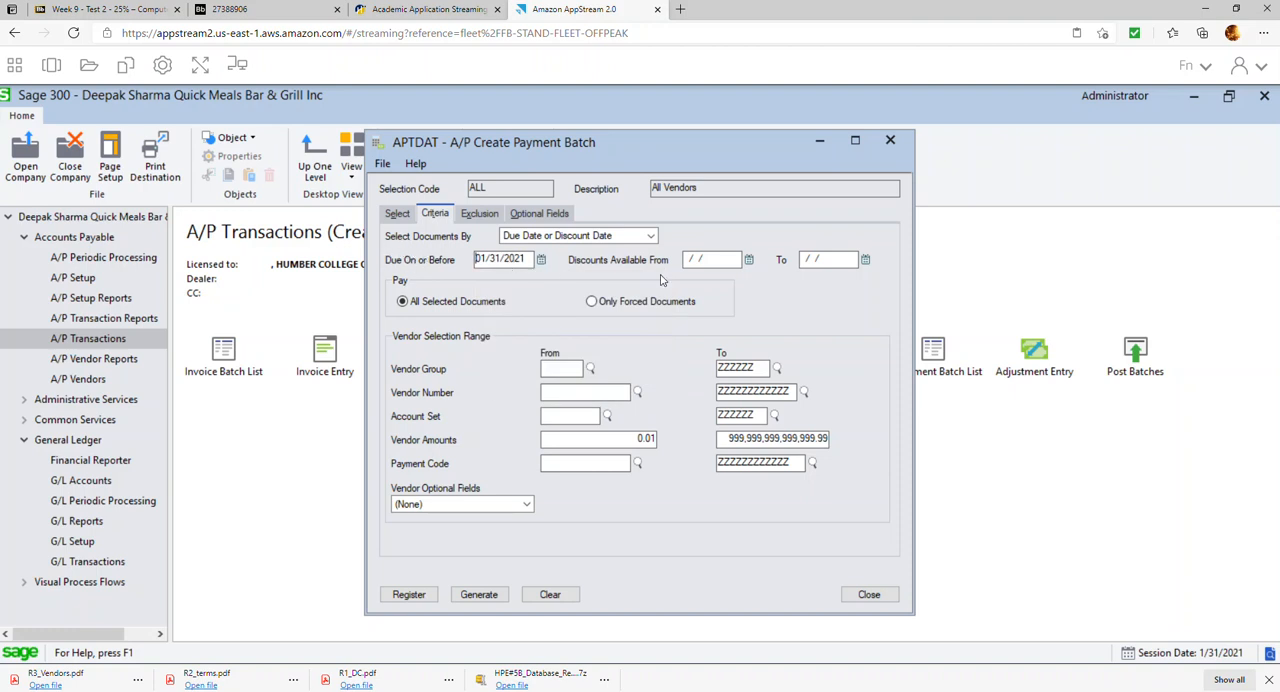
click(748, 259)
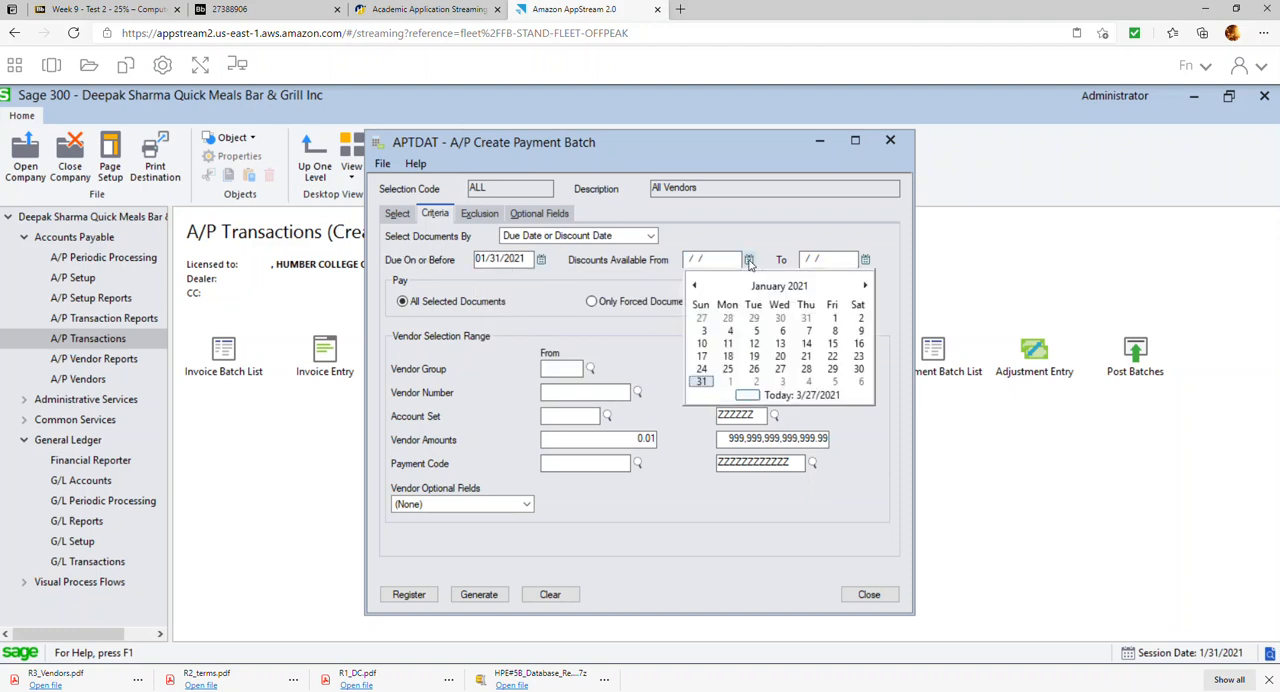
click(834, 318)
click(865, 260)
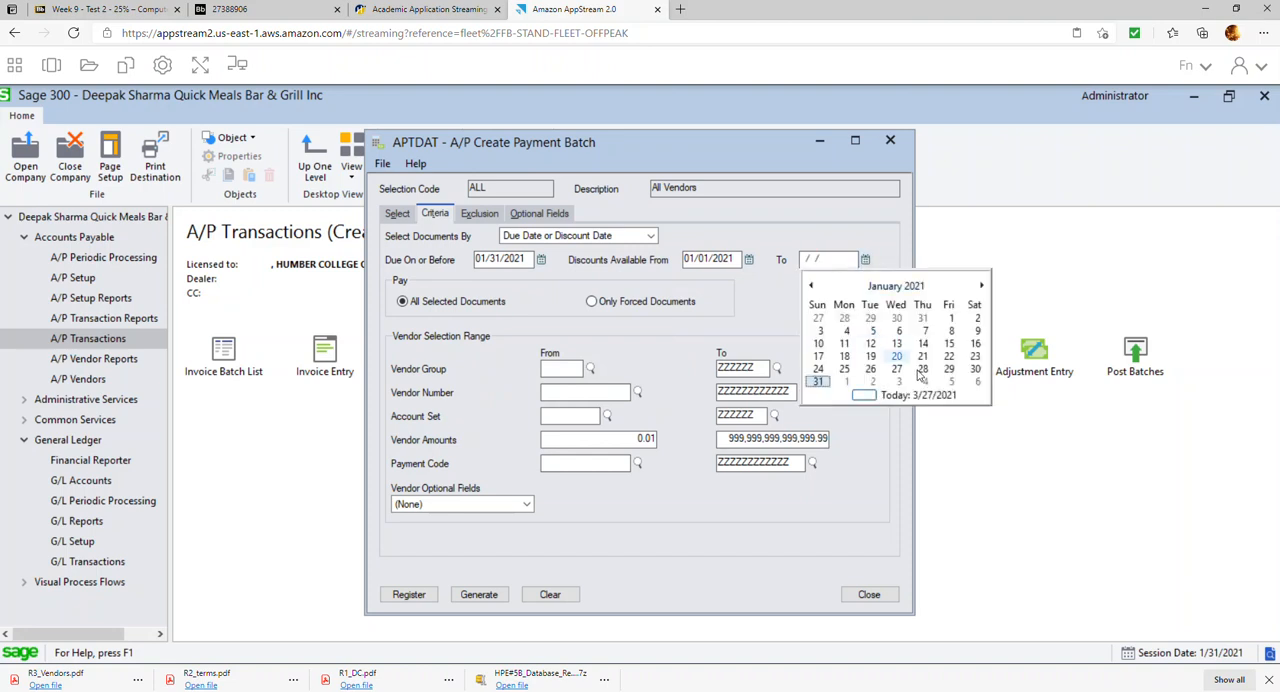
click(818, 381)
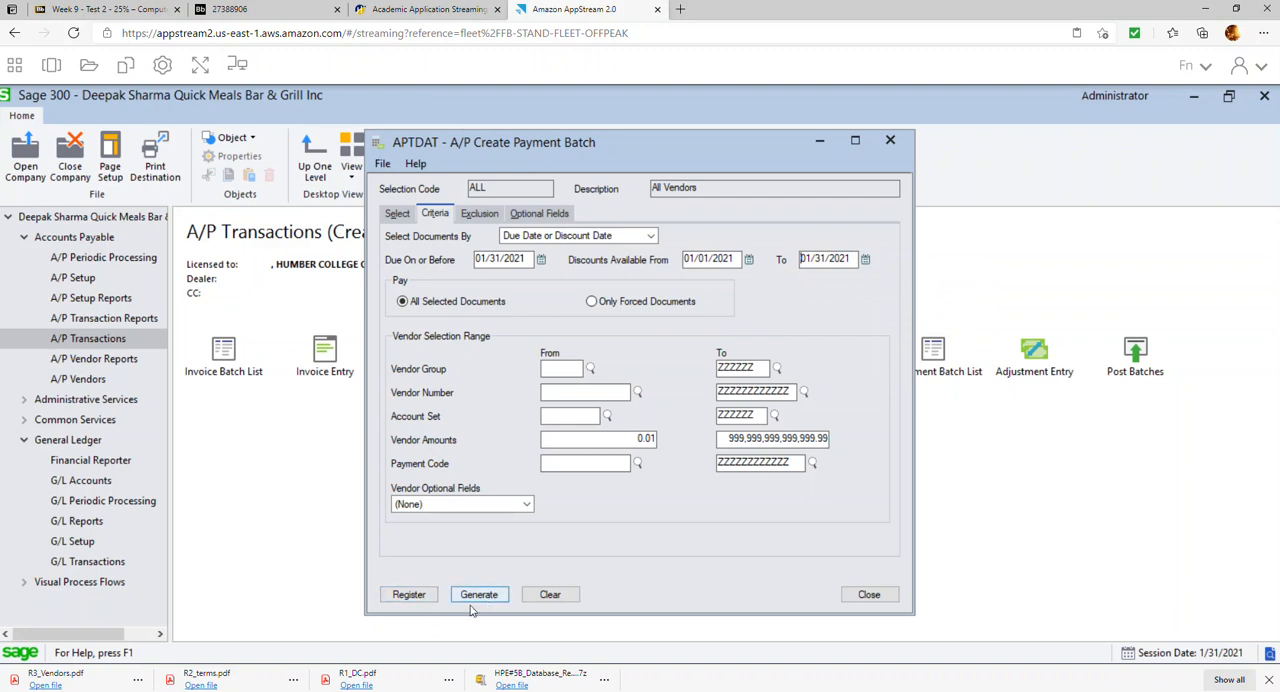
Preview the payment register and check it against the hold and Report 5 instructions in item 15 of the exercise PDF
click(409, 598)
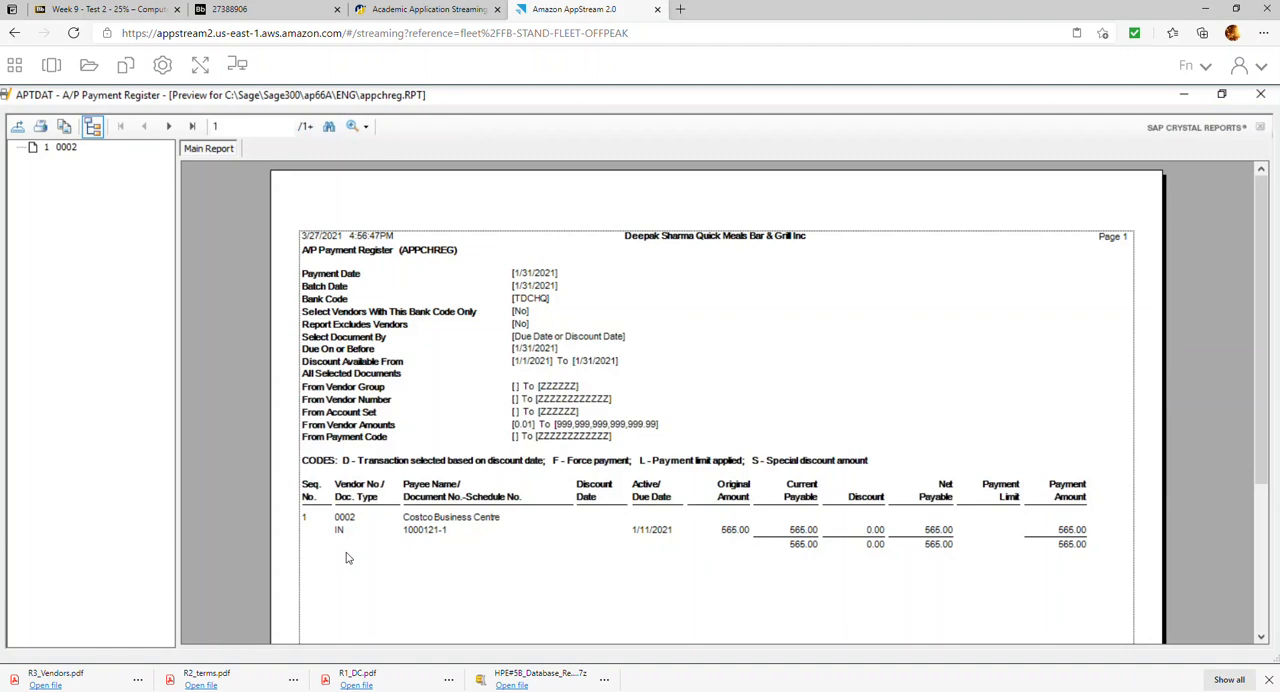
scroll(356, 538, down, 3)
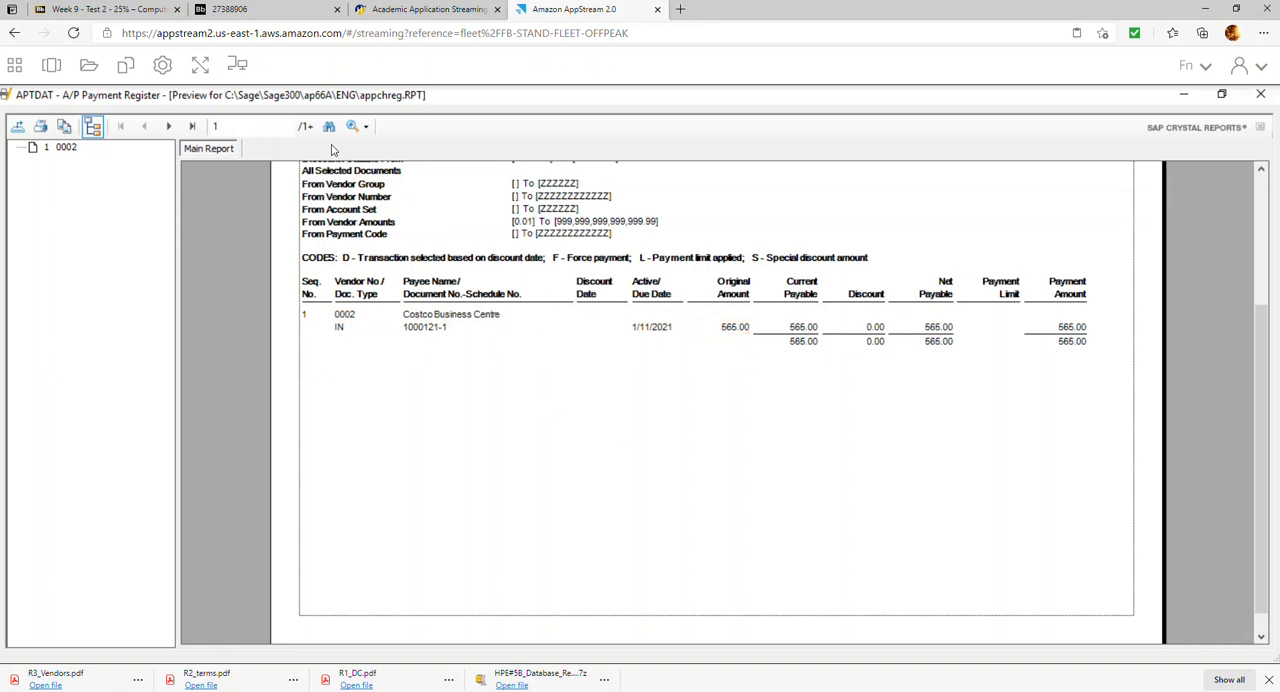
click(241, 9)
drag(432, 346, 574, 368)
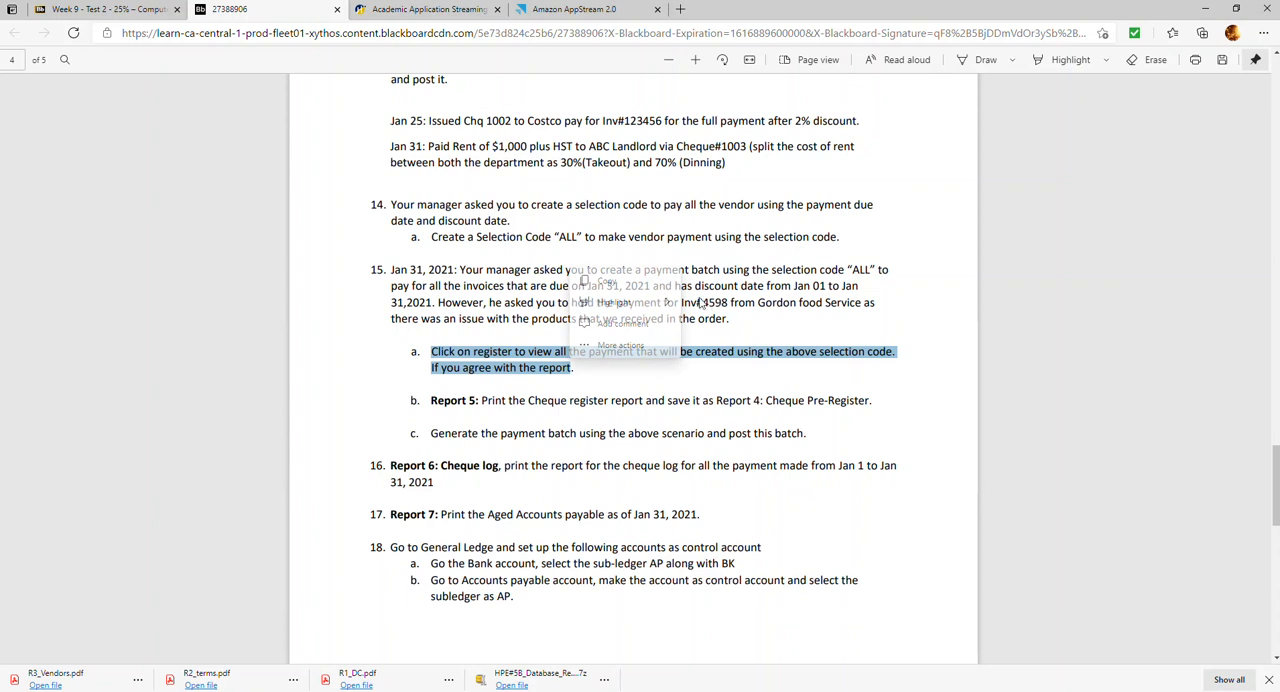
click(702, 299)
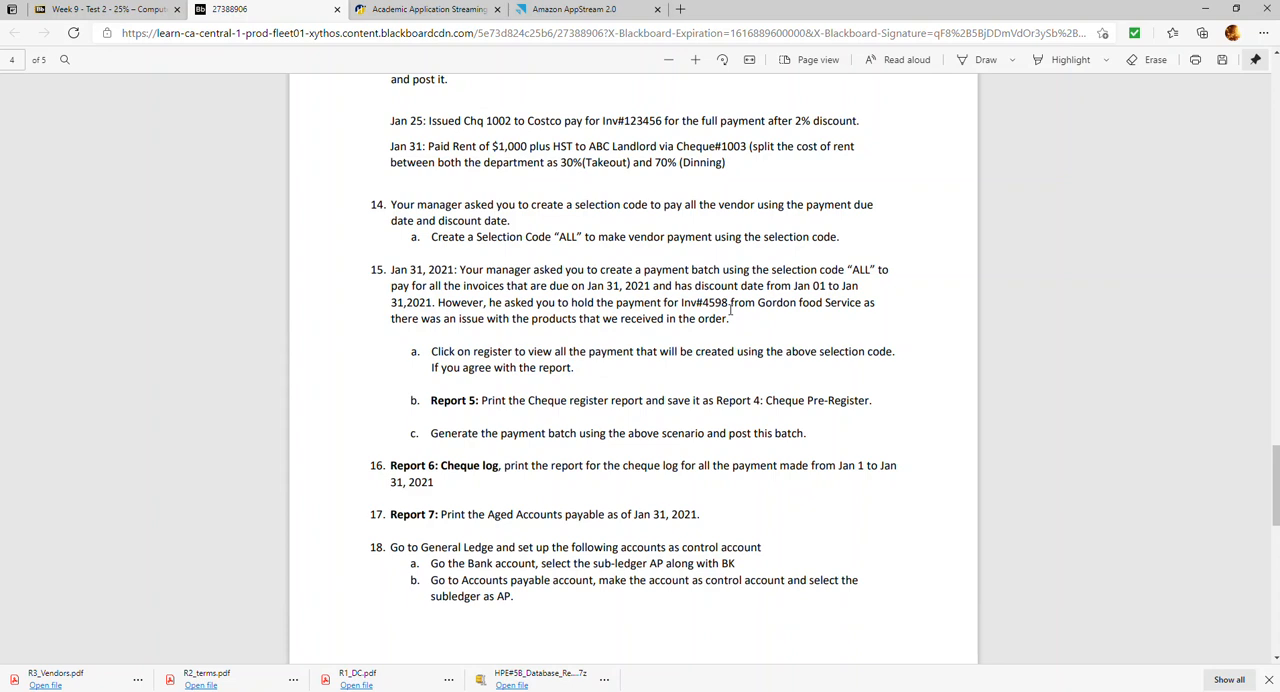
drag(729, 302, 703, 302)
drag(440, 302, 738, 318)
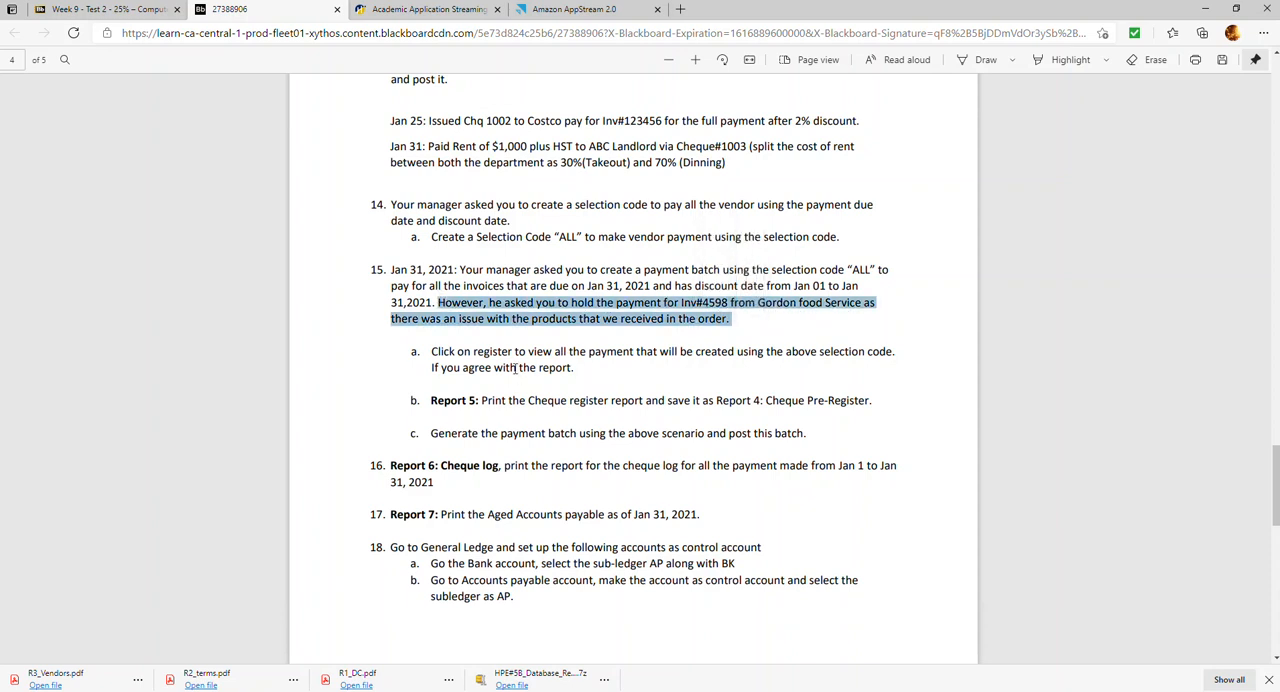
drag(432, 401, 871, 400)
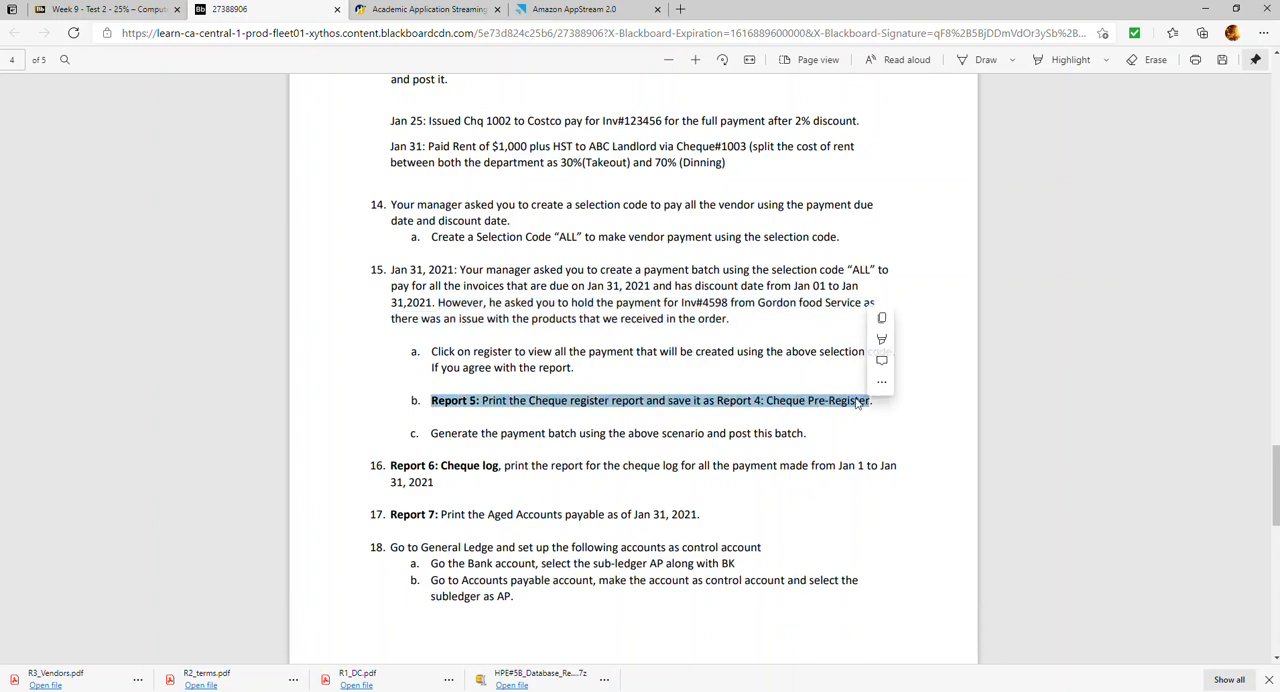
click(566, 10)
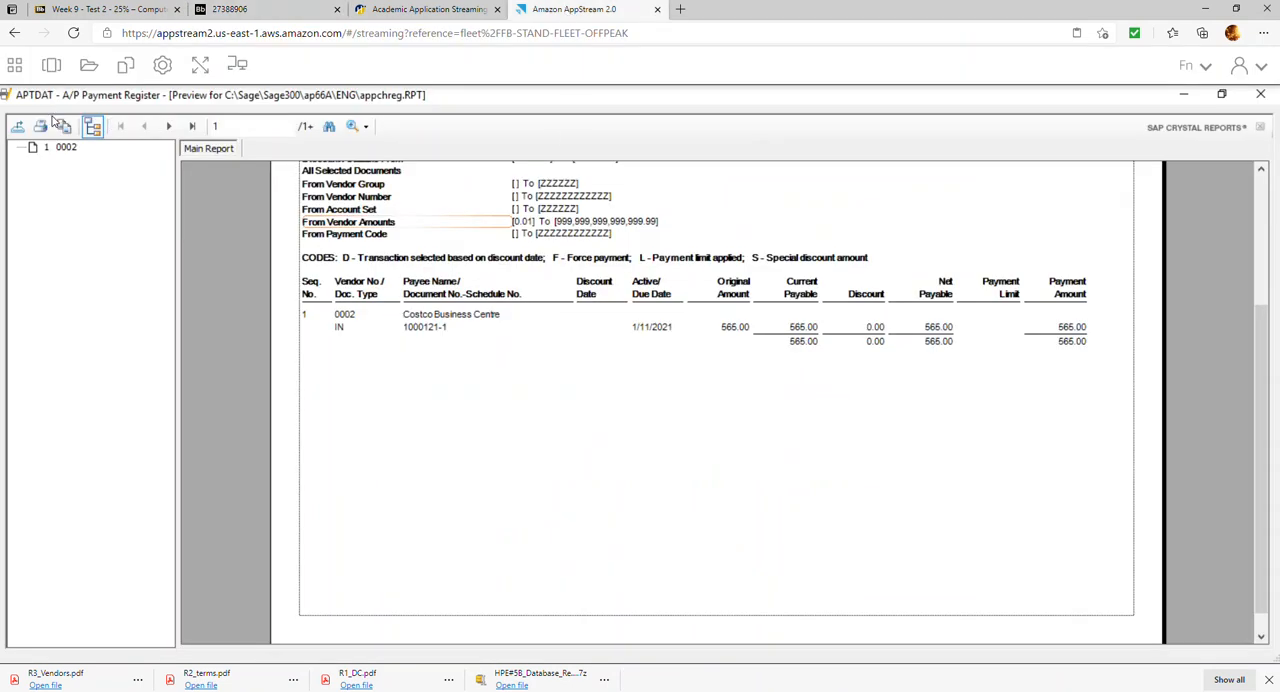
Export all pages of the payment register as the R5 pre-register PDF in the HPE#5B Repors folder, and close the preview
click(20, 128)
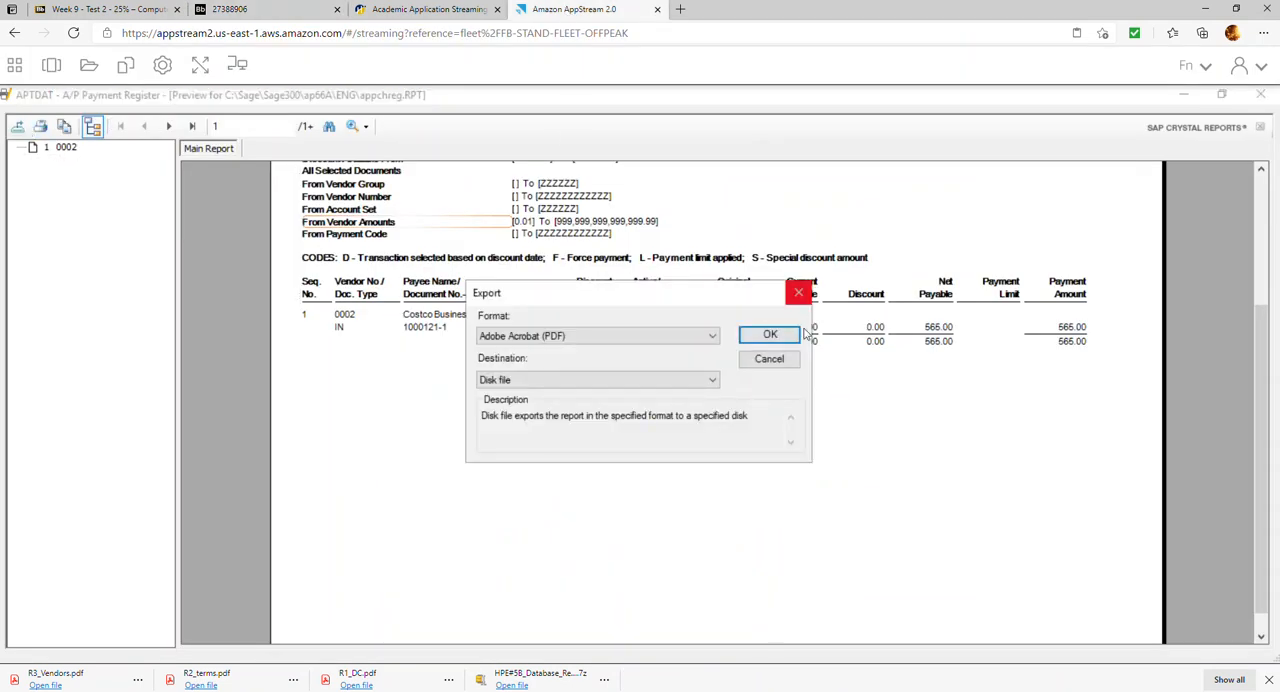
click(770, 335)
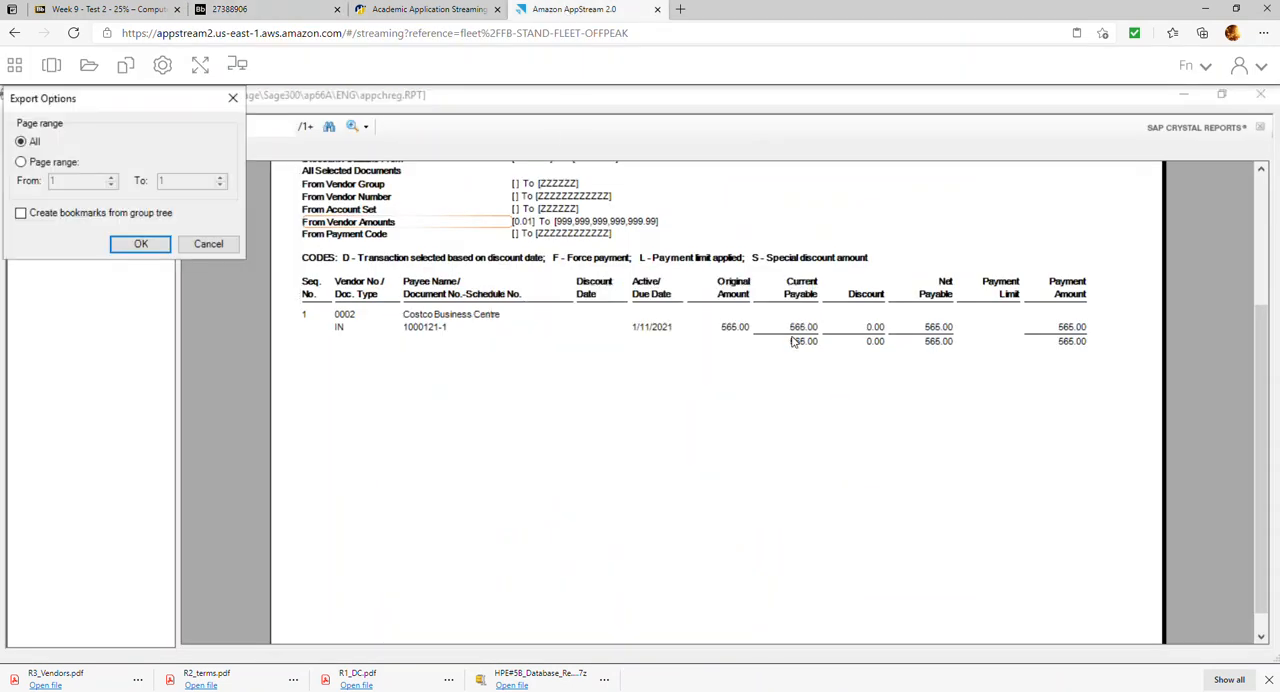
click(141, 244)
text(R5_Pre-register)
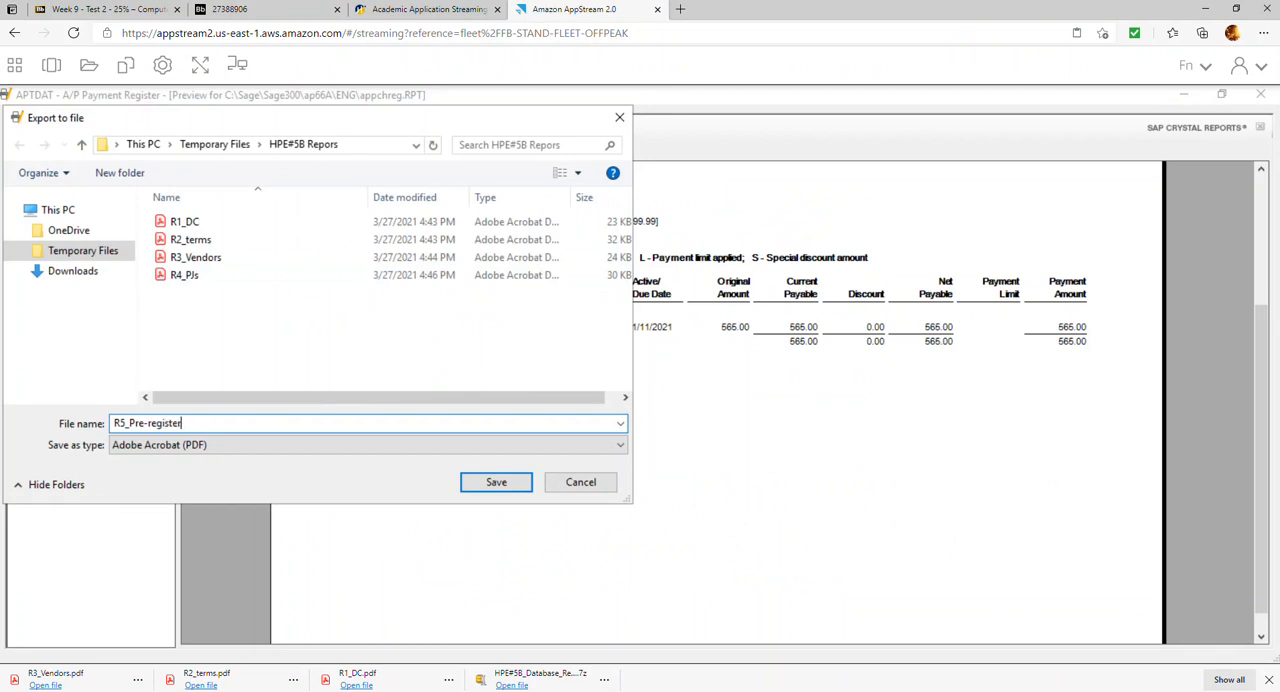
key(Return)
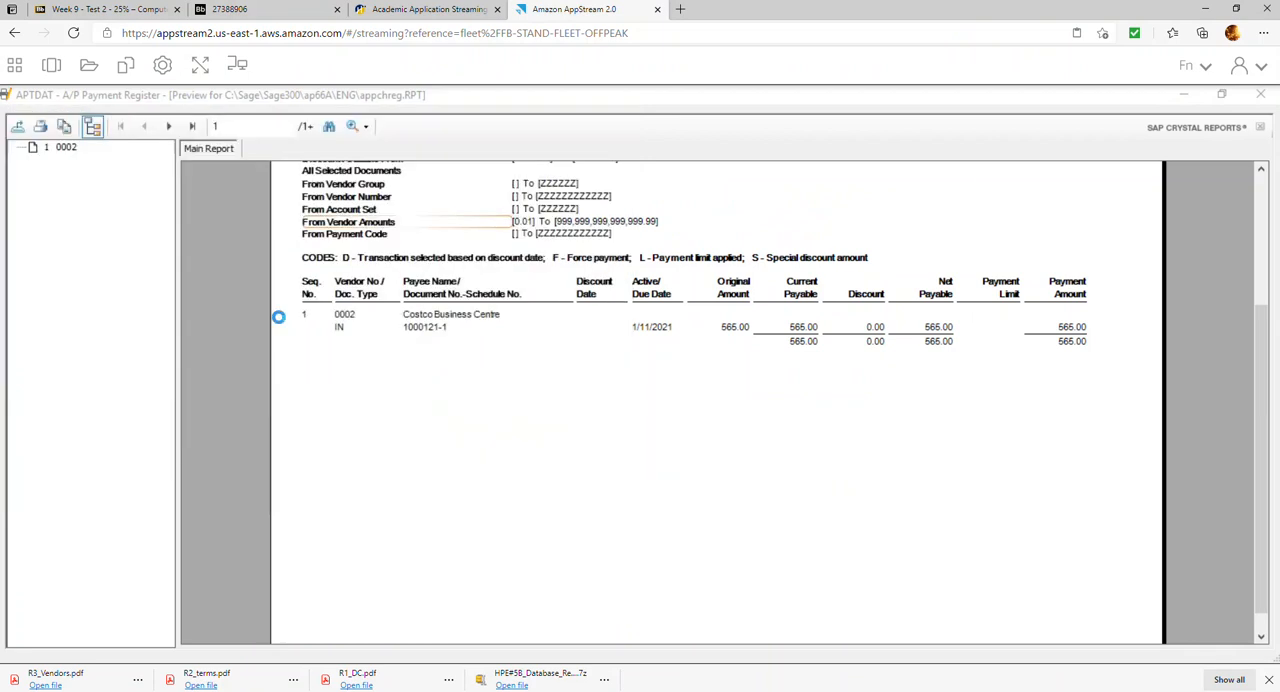
click(1260, 94)
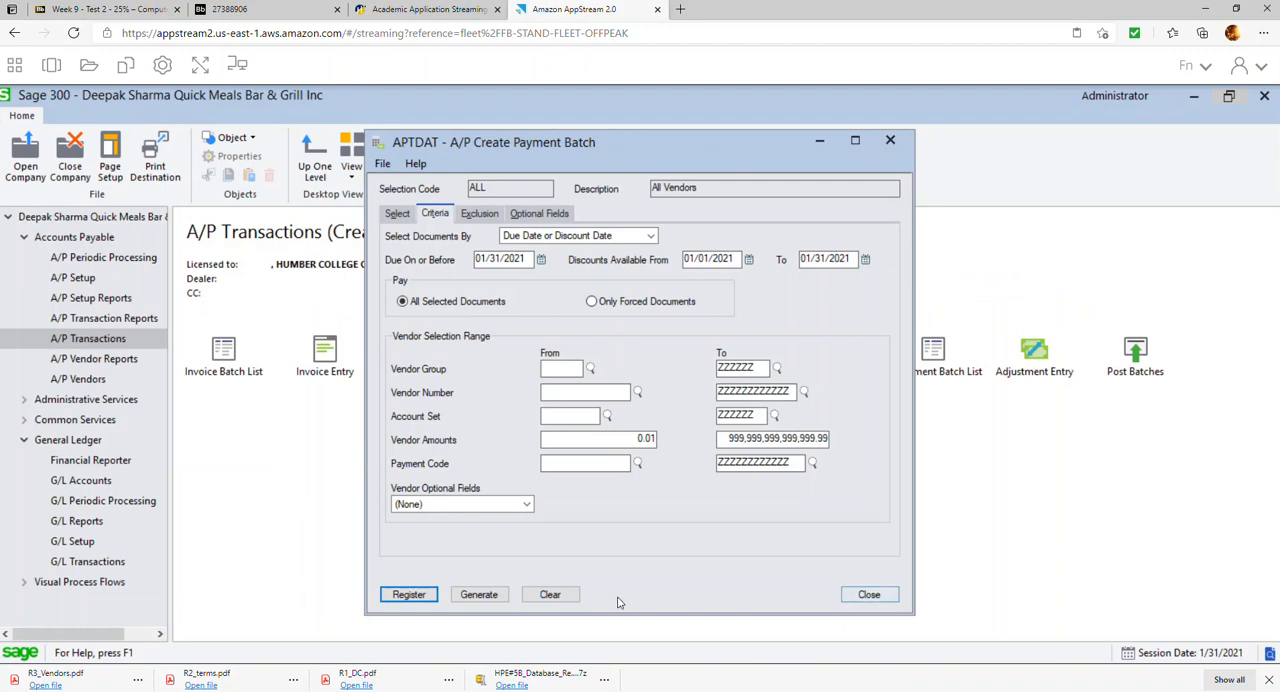
Generate the payment batch from selection code ALL and dismiss the message
click(478, 597)
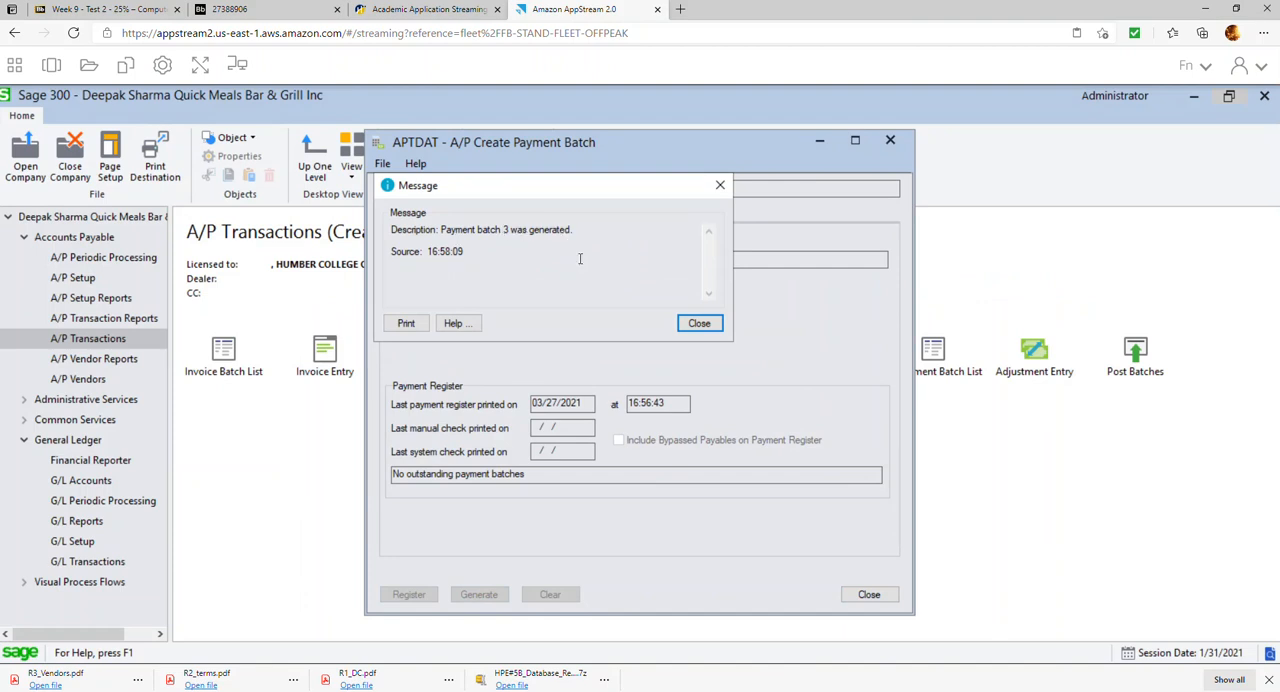
click(699, 323)
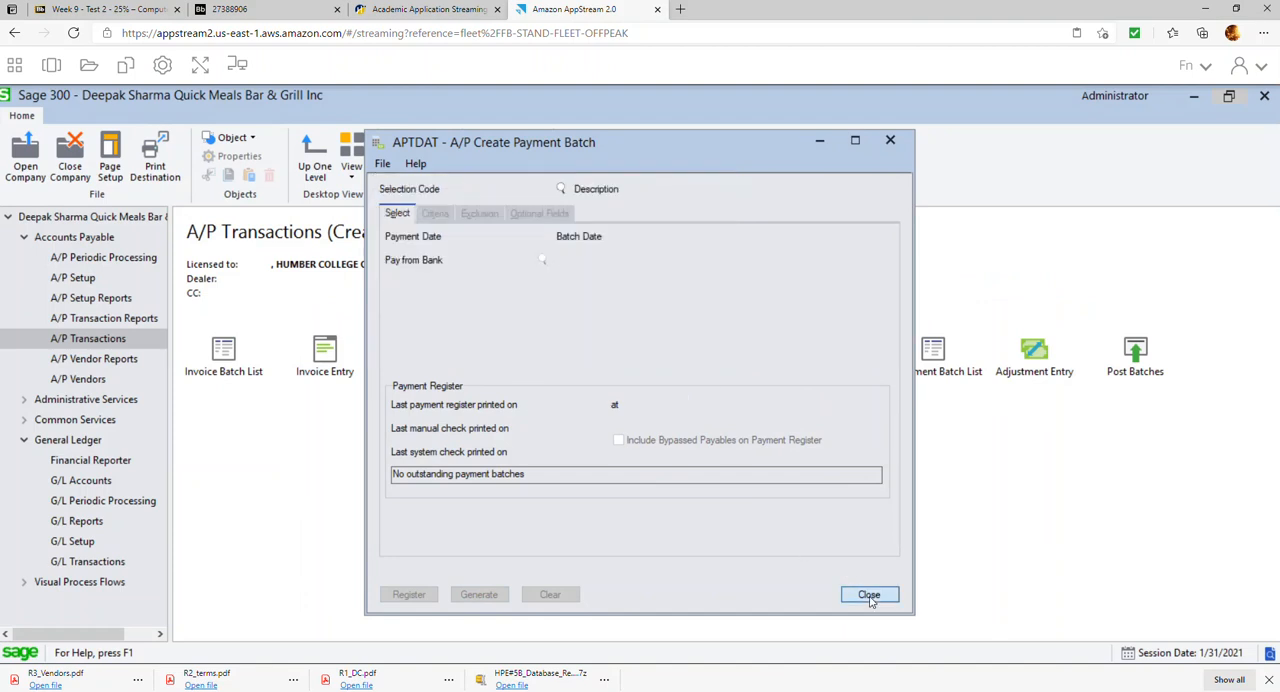
Close batch creation, open the system-generated payment batch 3 from the payment batch list, and dismiss the message
click(869, 595)
click(527, 356)
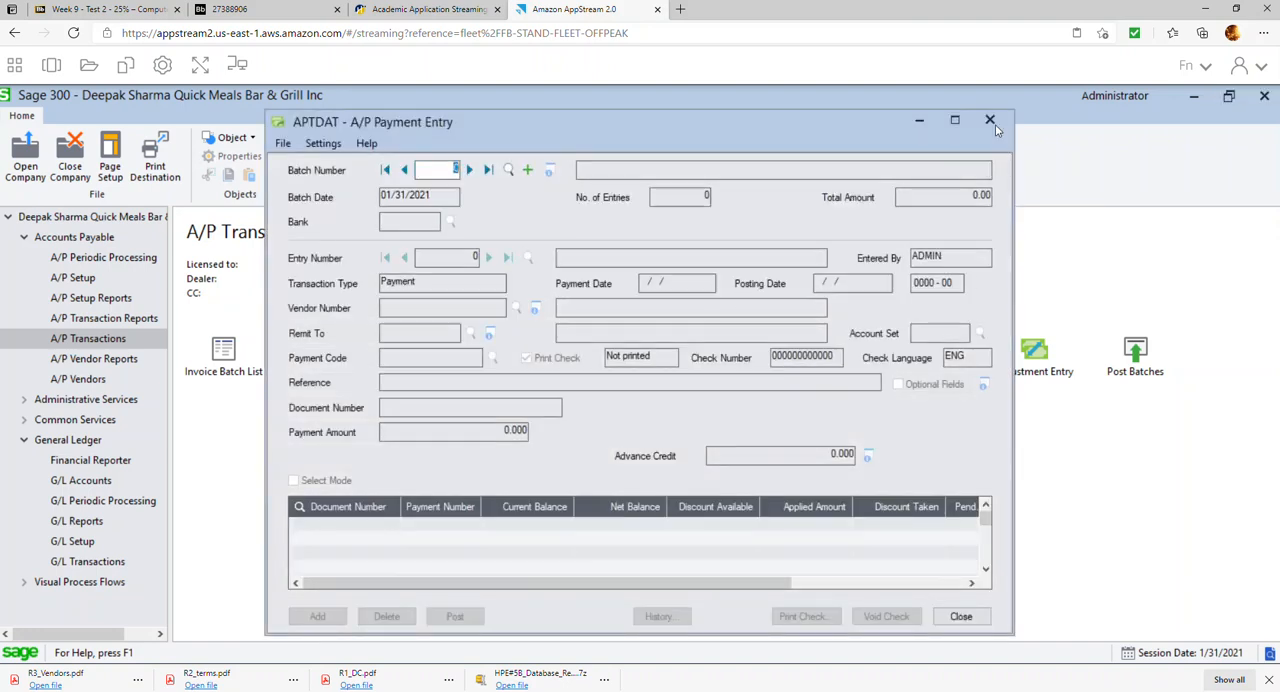
click(990, 121)
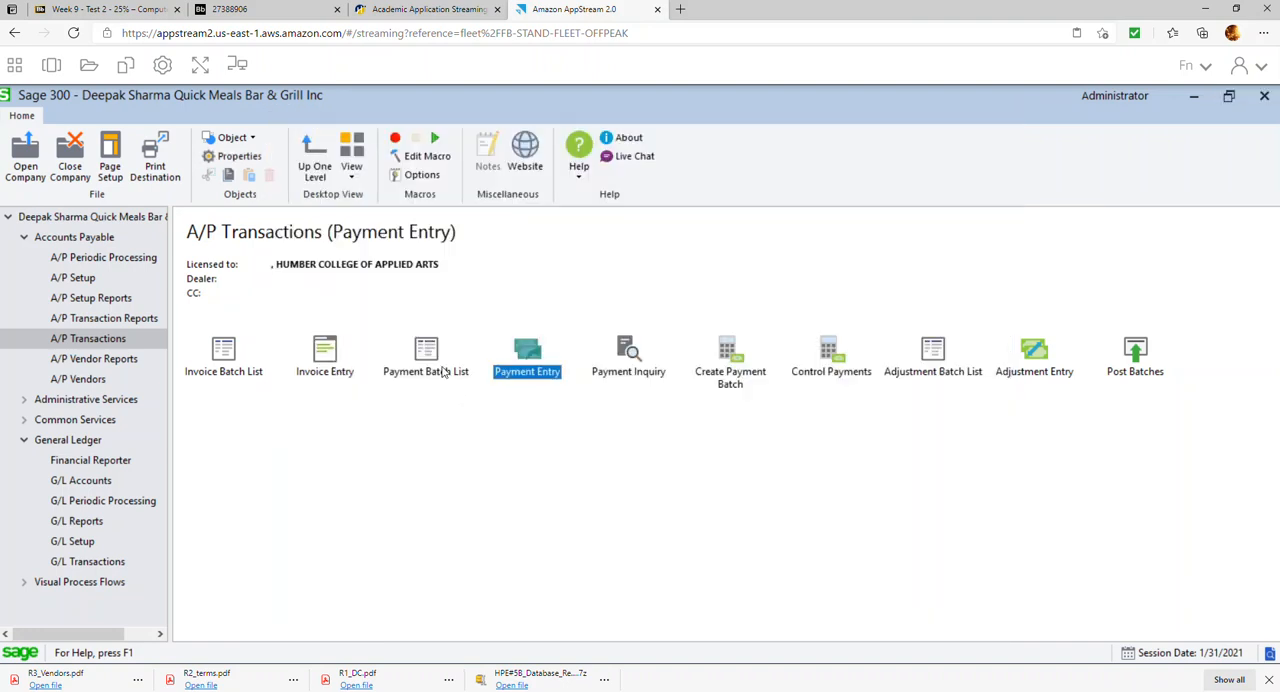
double_click(444, 372)
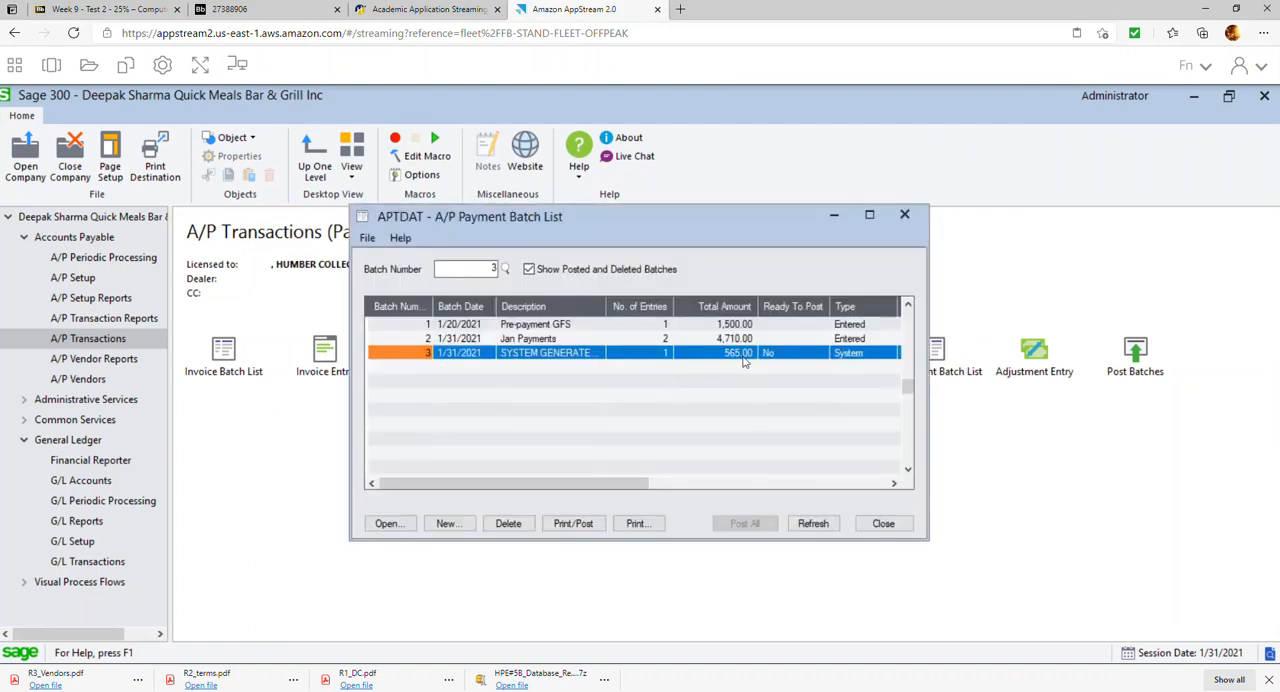
double_click(741, 356)
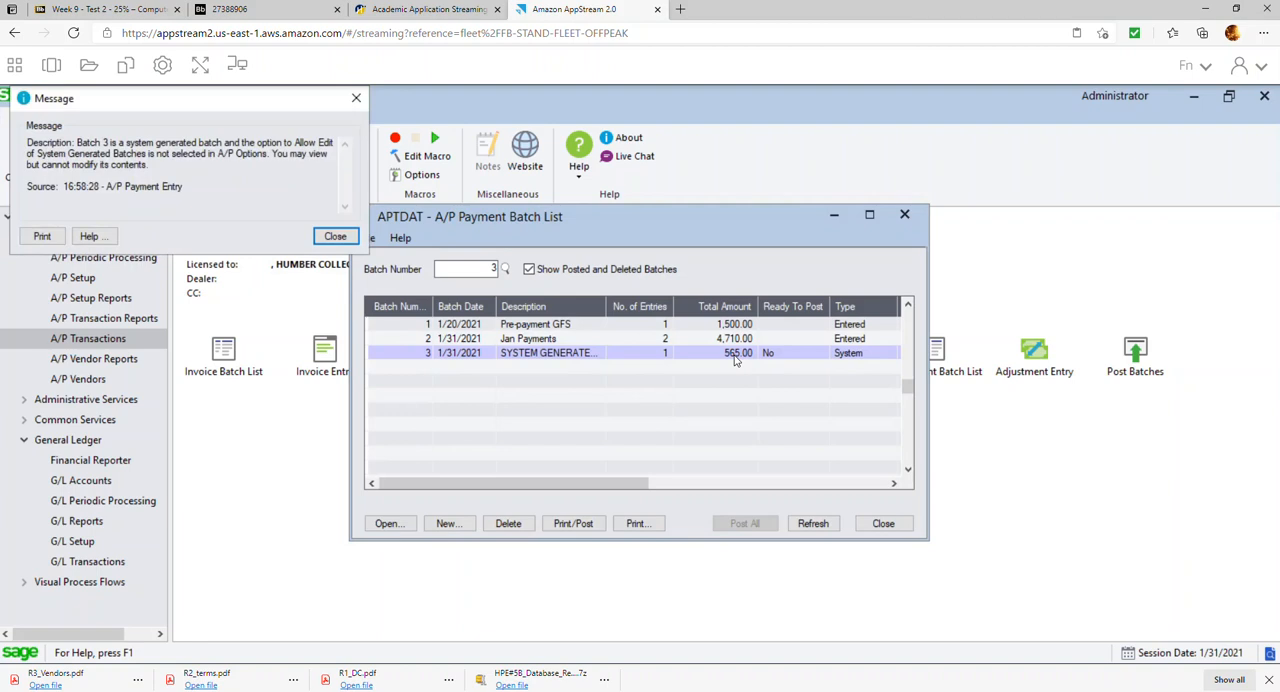
click(335, 237)
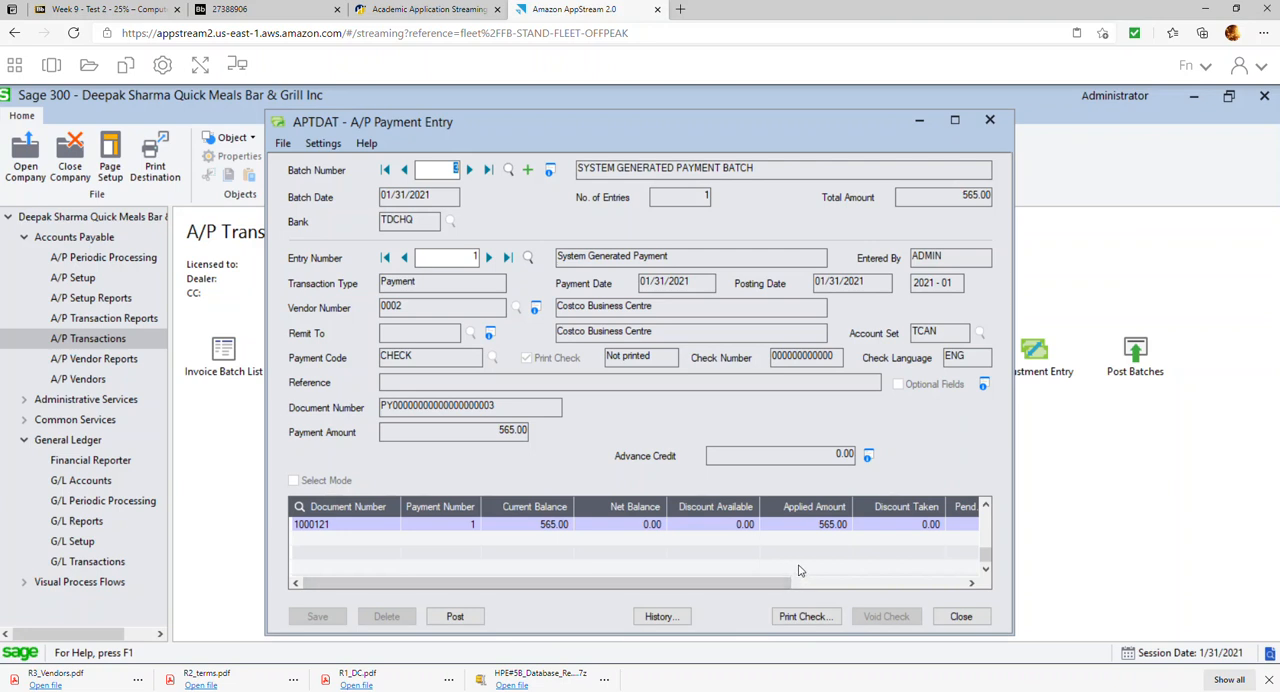
Print the Costco Business Centre check with stock code CHQADV, confirm it printed successfully, and close the payment entry
click(803, 616)
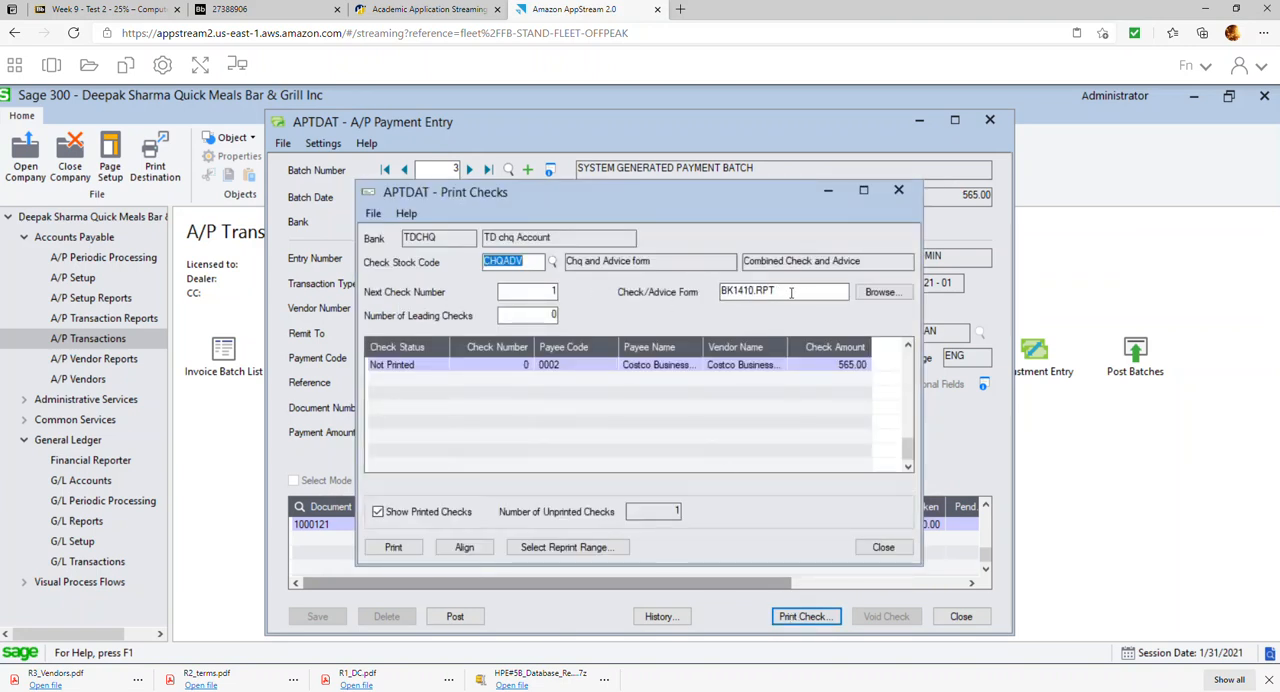
click(407, 554)
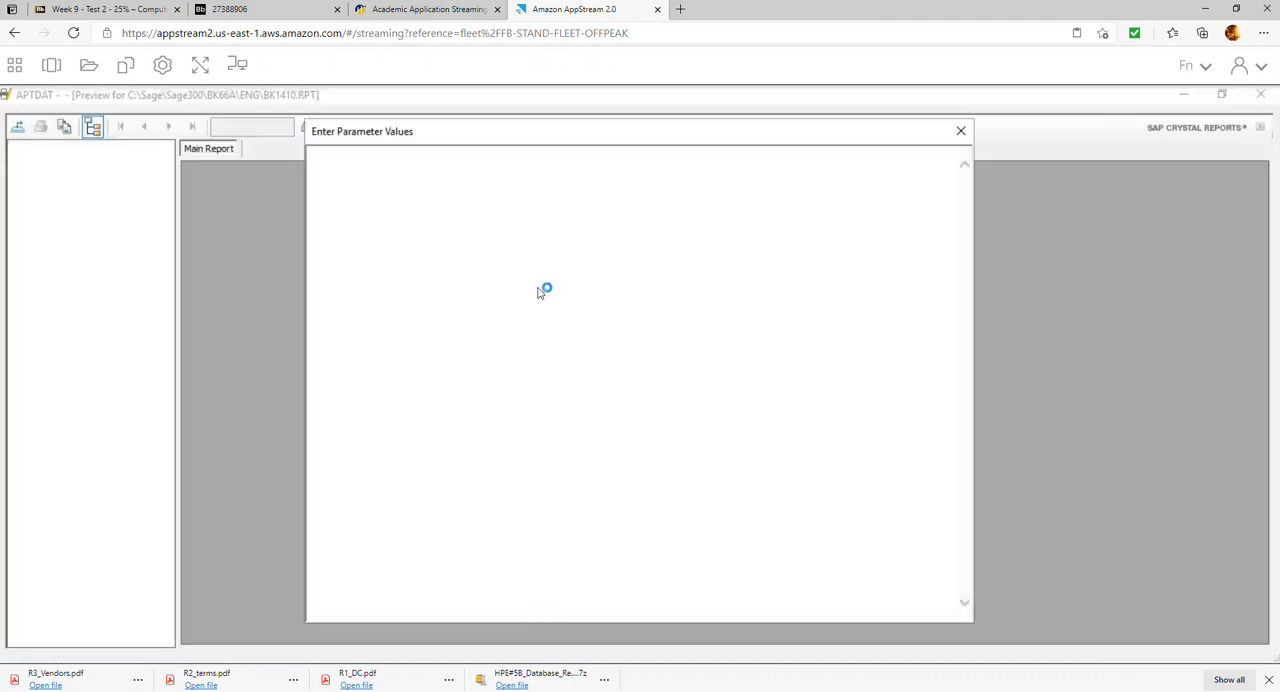
click(960, 131)
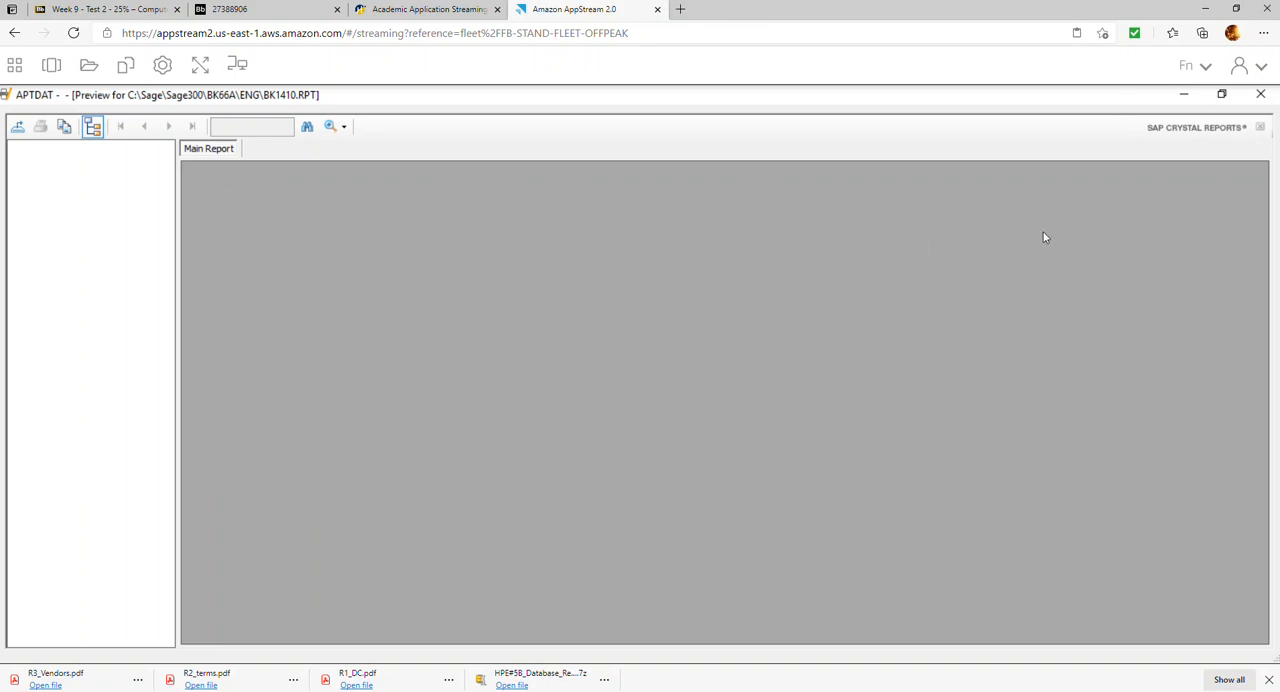
click(1260, 95)
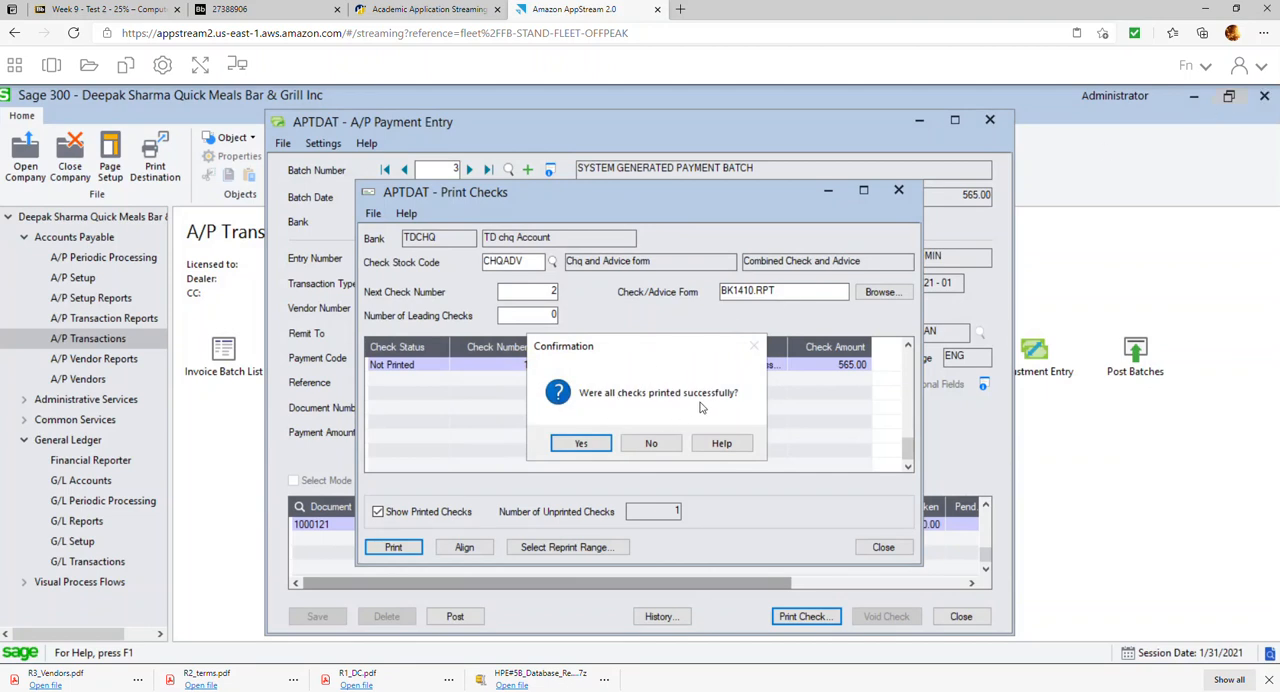
click(583, 443)
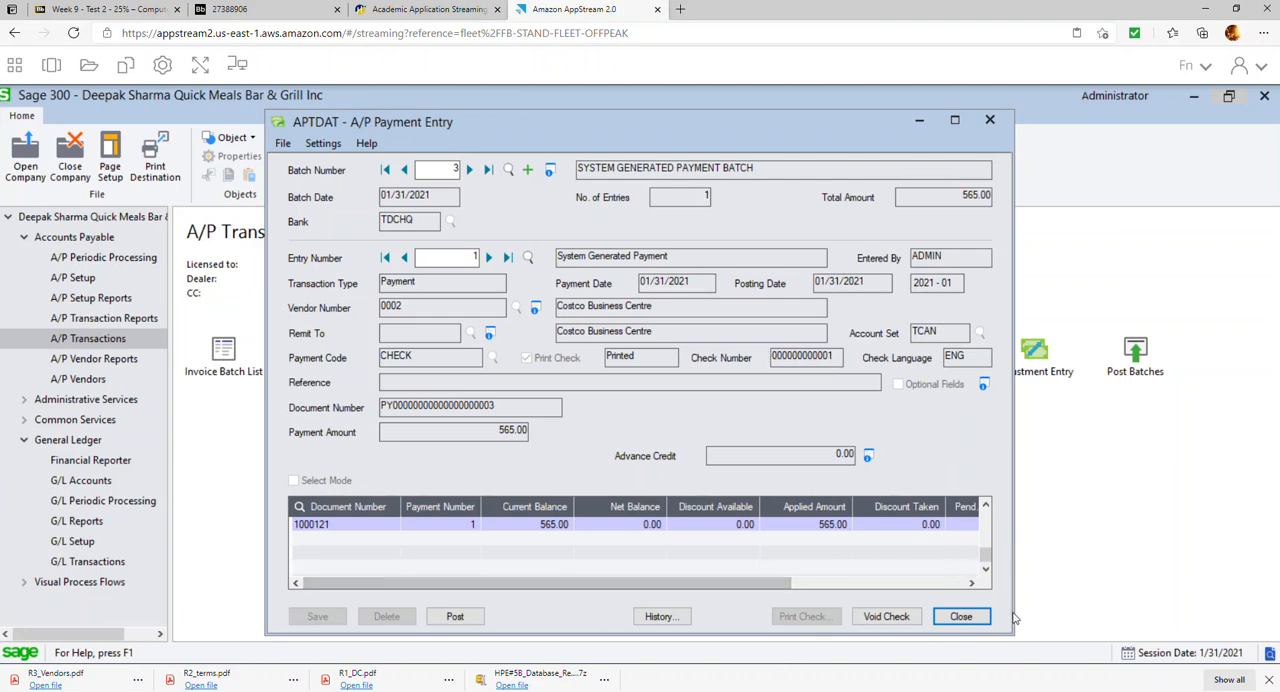
click(961, 617)
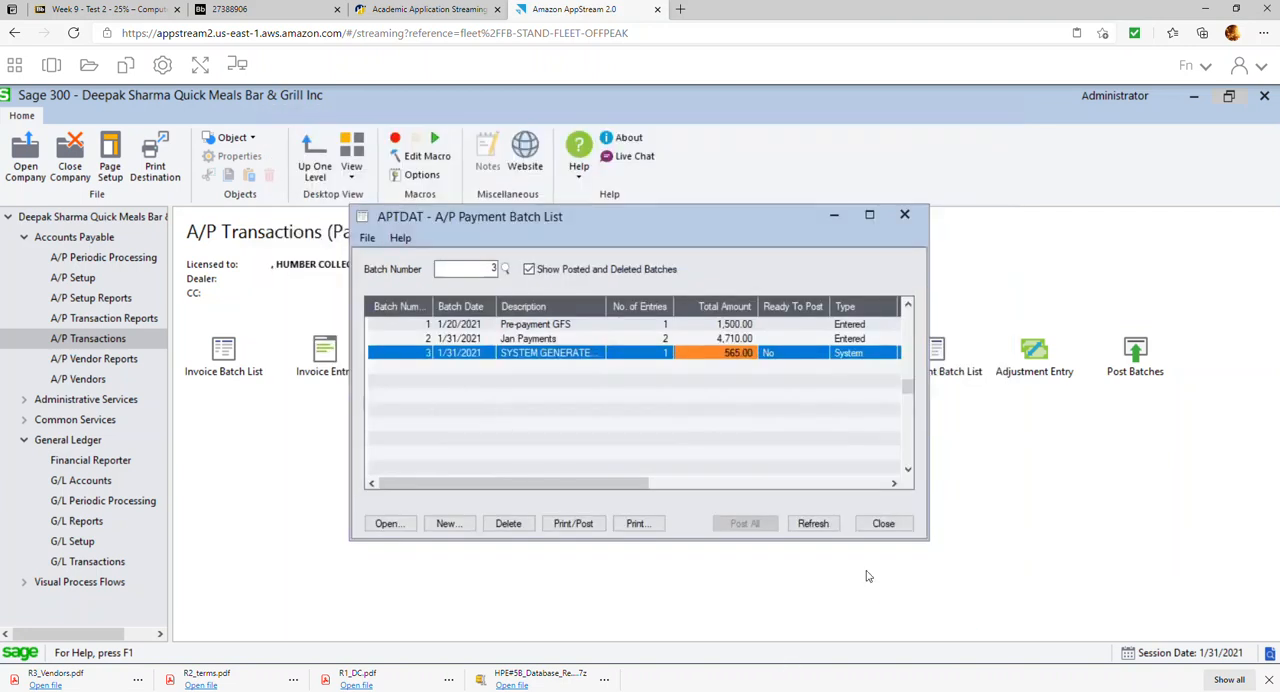
Mark the system-generated payment batch 3 as ready to post, post it, and close the payment batch list
double_click(795, 356)
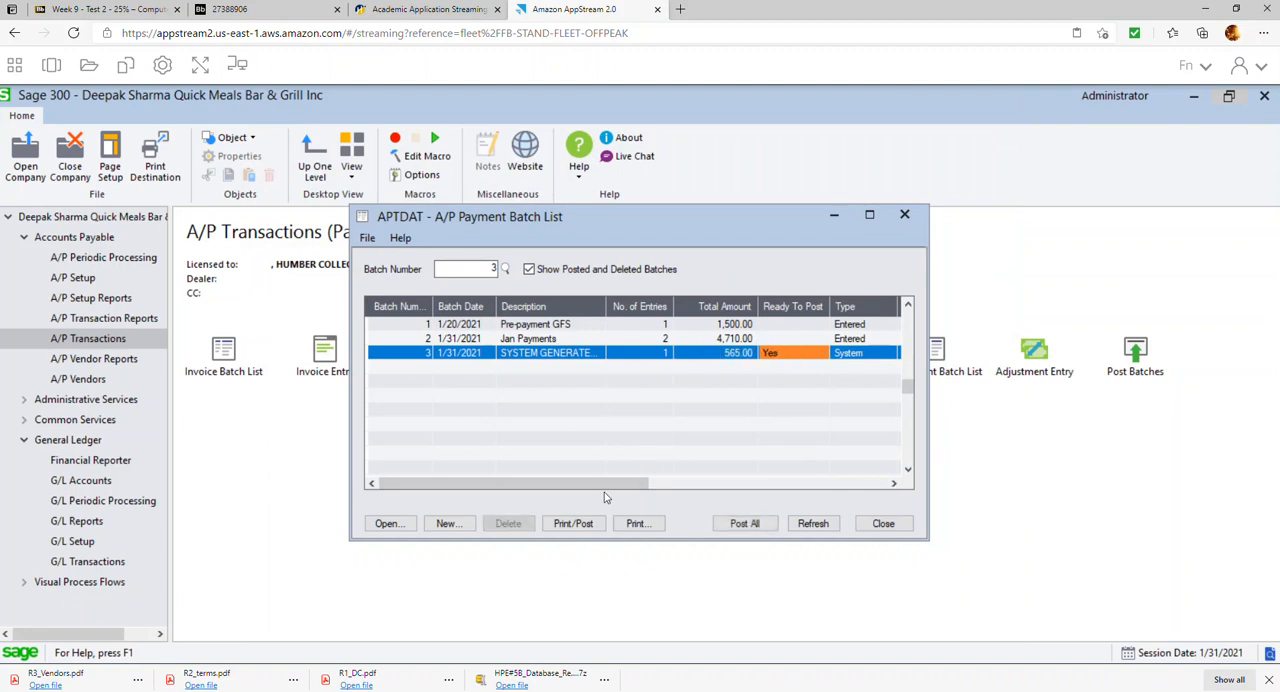
click(576, 527)
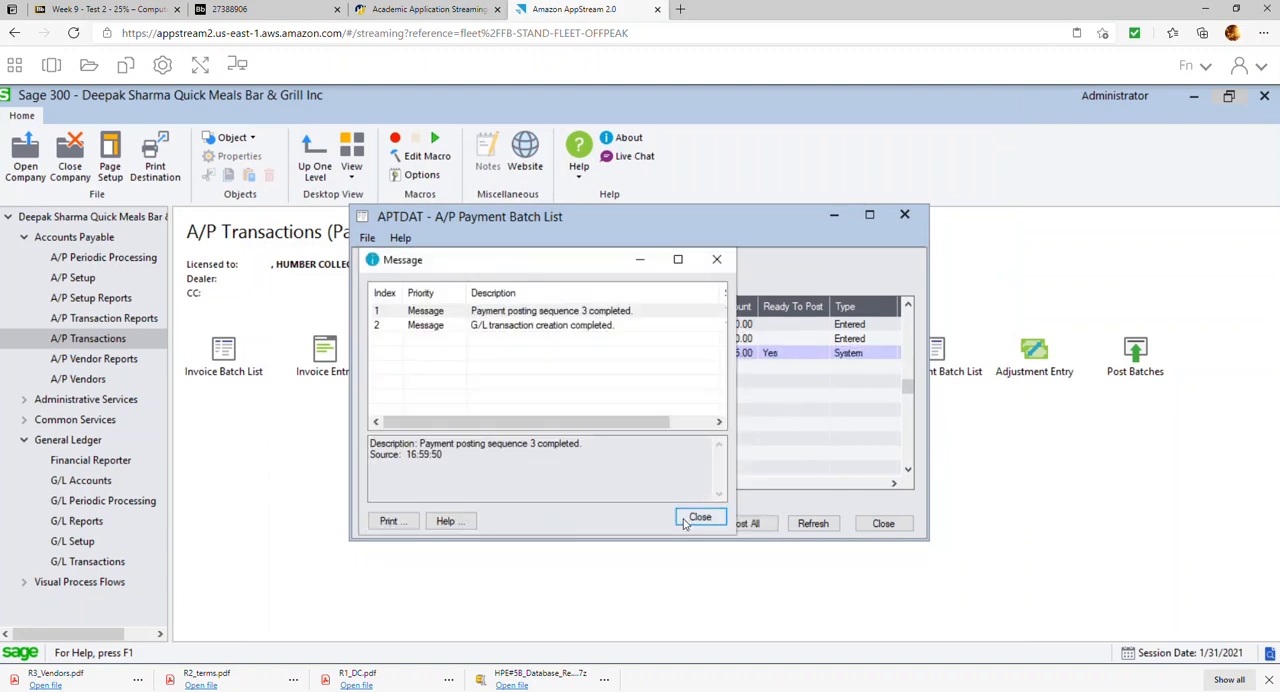
click(699, 518)
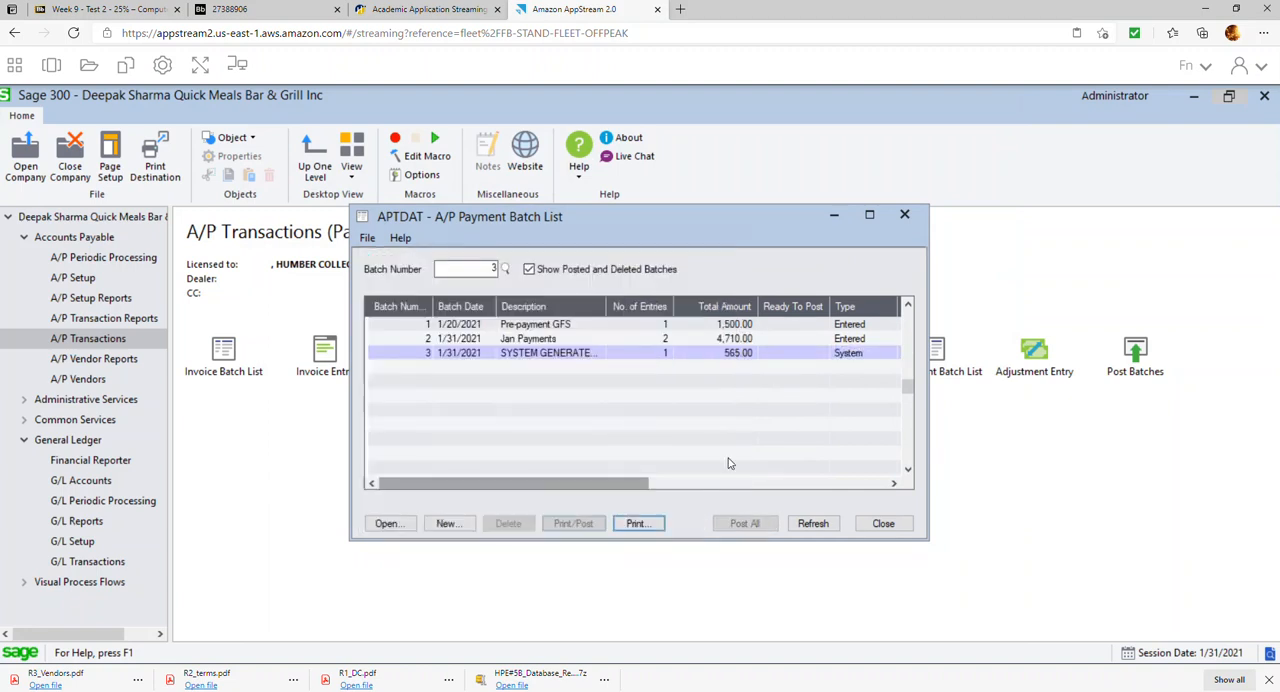
click(884, 524)
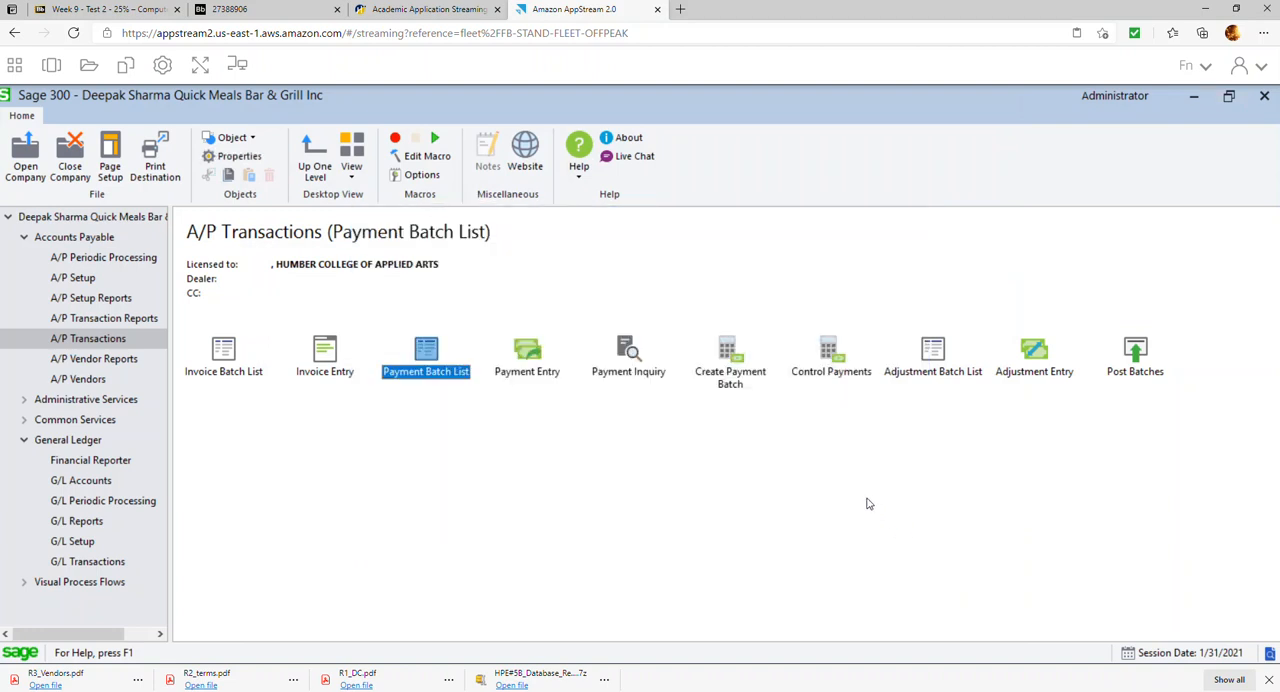
Check the Report 6 cheque log instruction in the exercise PDF and preview the A/P check register for posting sequences 1 to 3
click(232, 9)
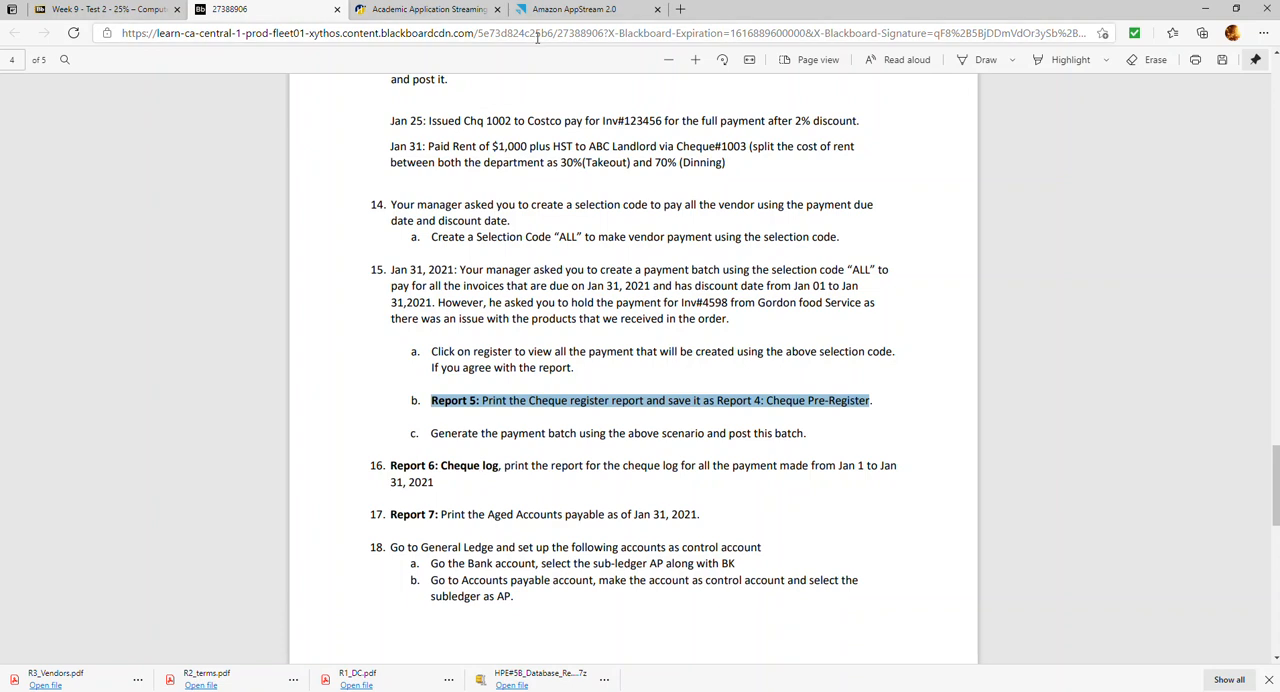
click(585, 9)
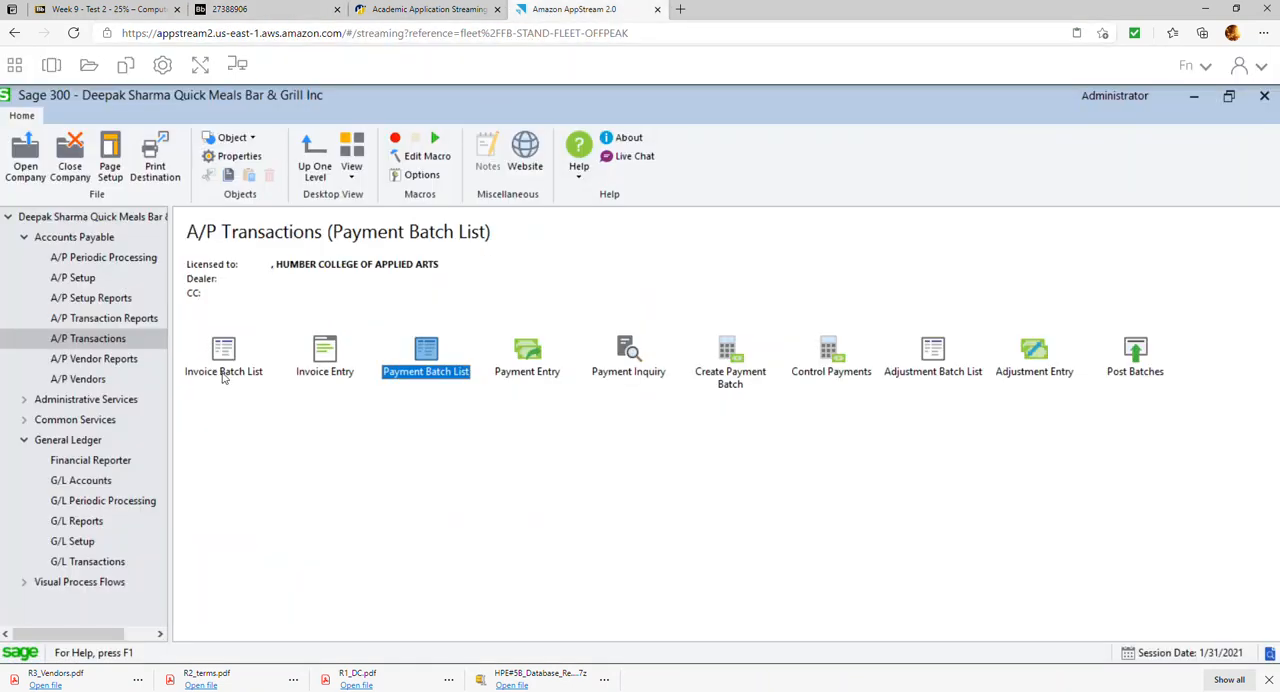
click(96, 318)
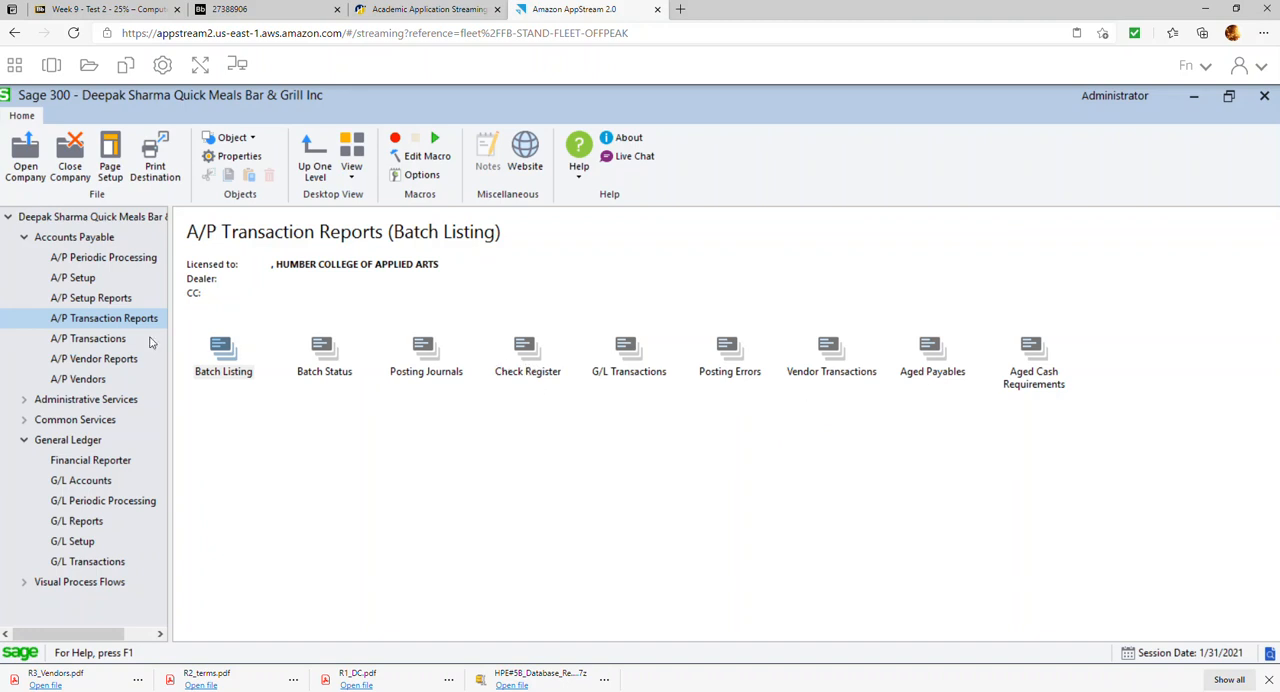
click(109, 362)
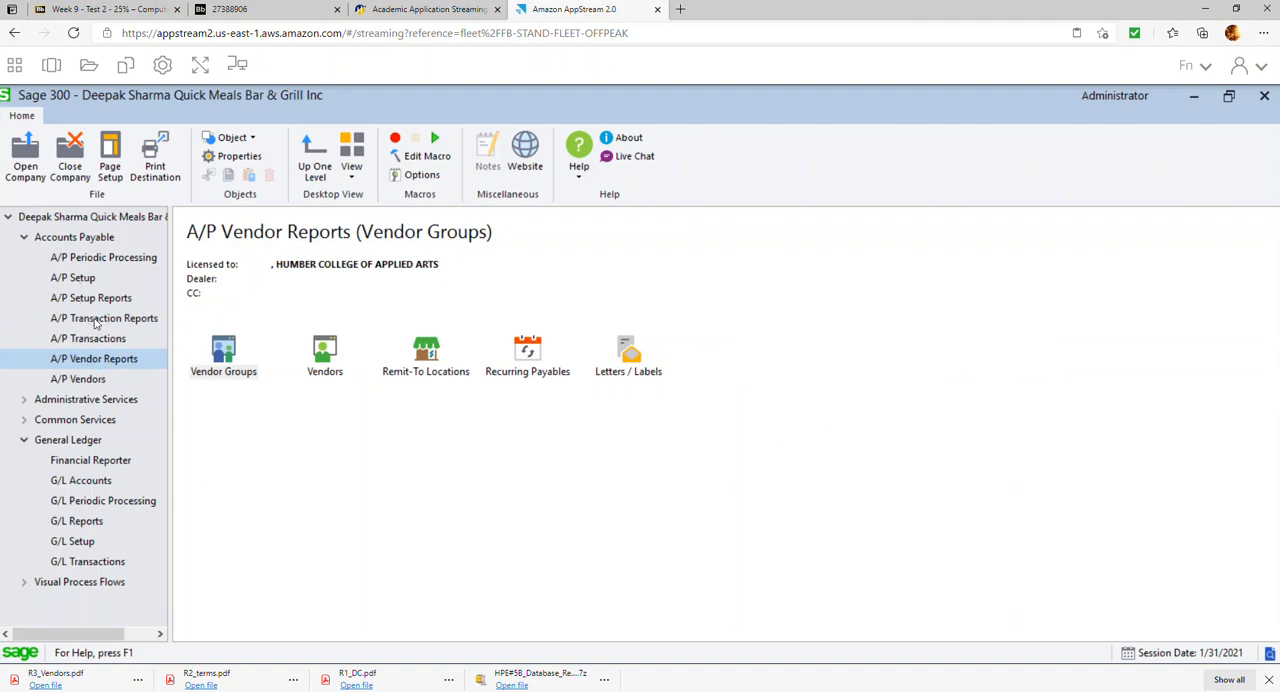
click(104, 259)
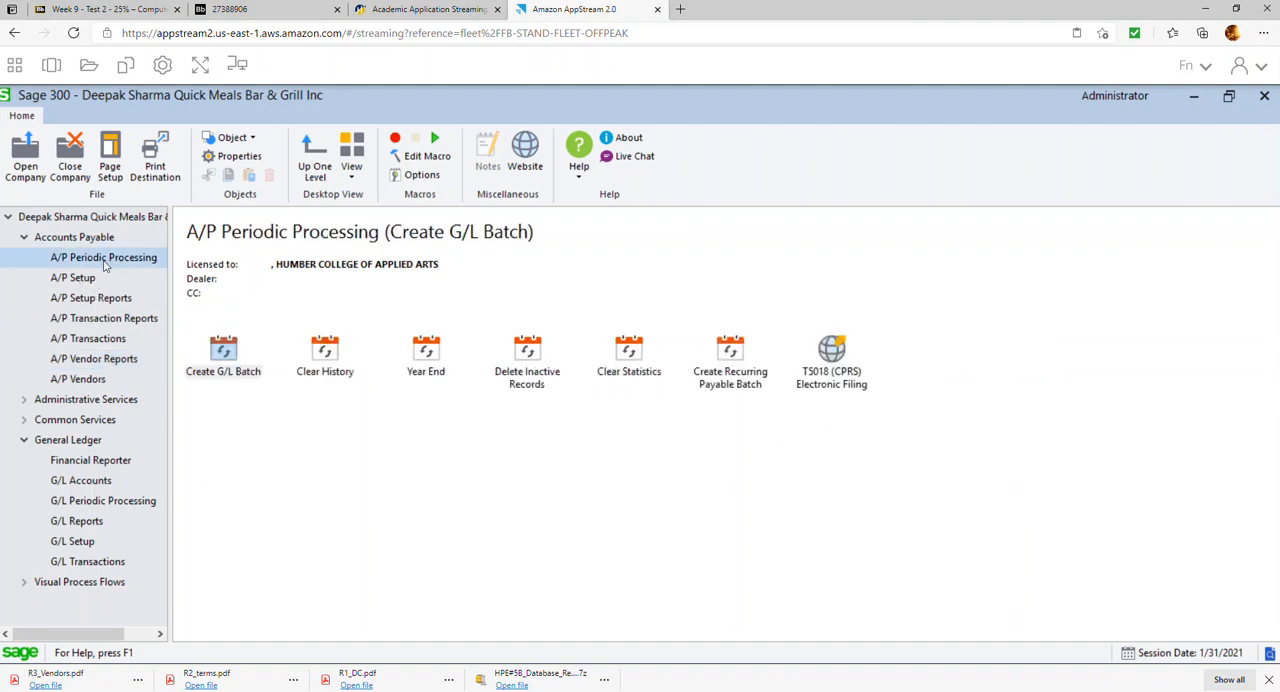
click(83, 283)
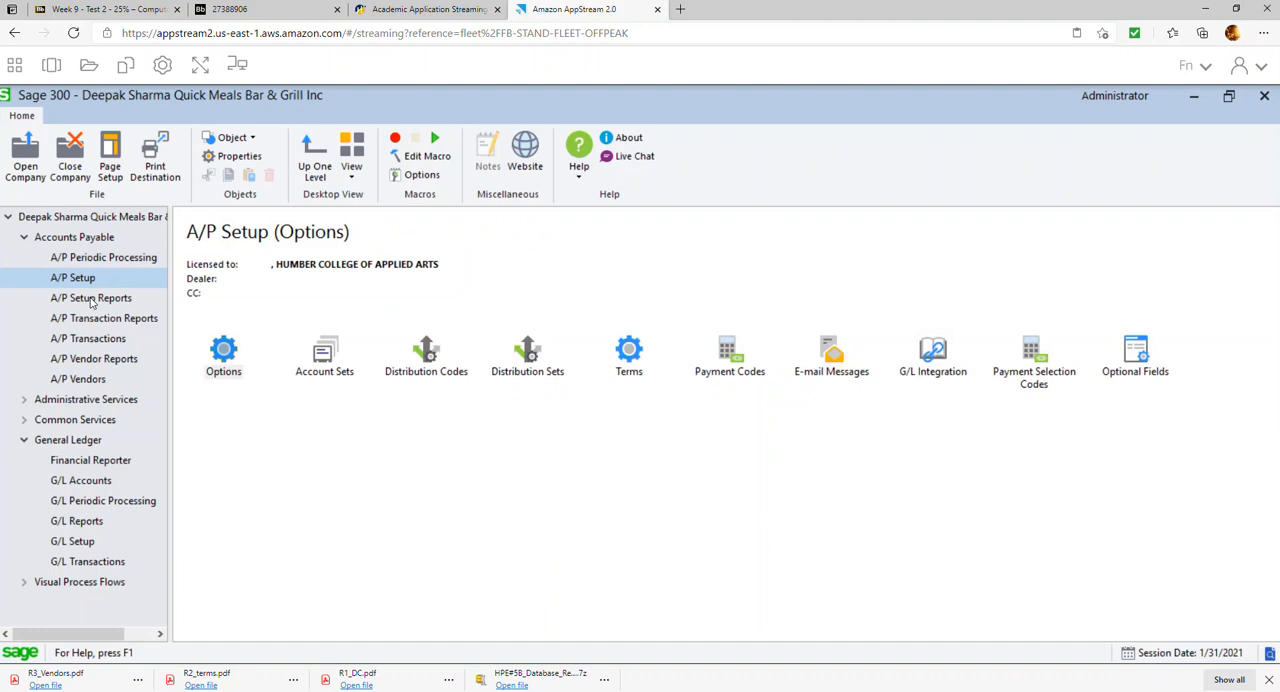
click(96, 320)
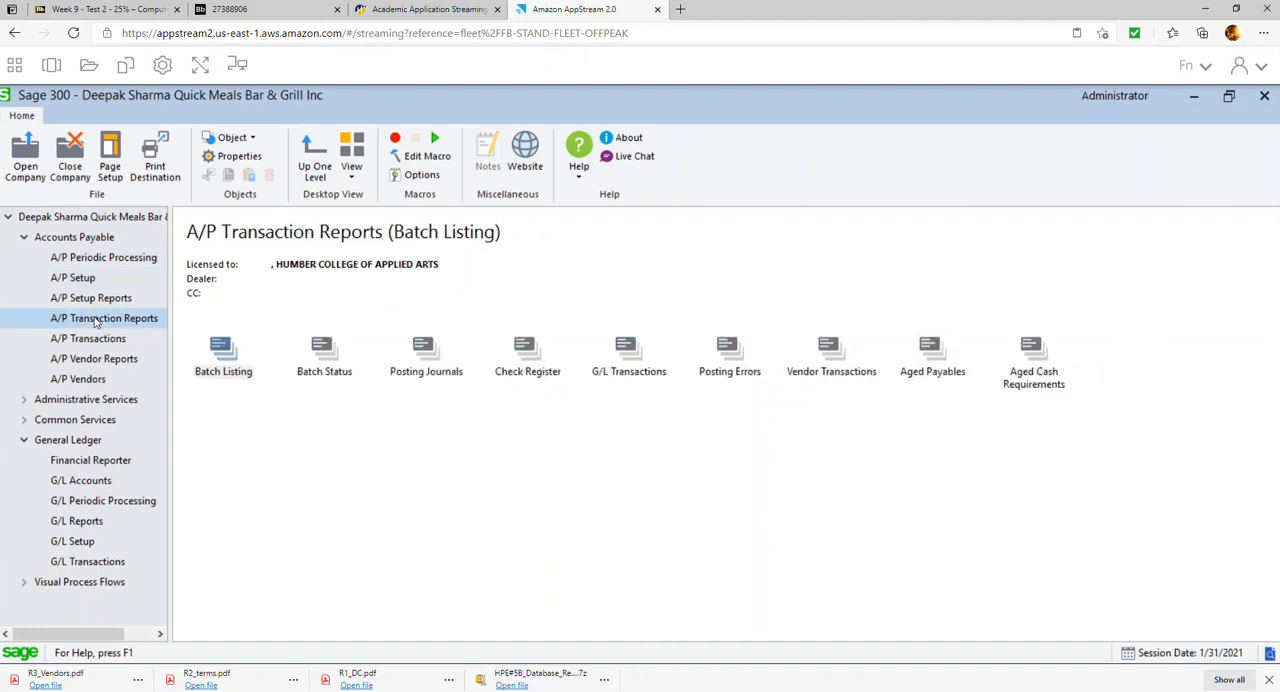
click(527, 364)
double_click(527, 364)
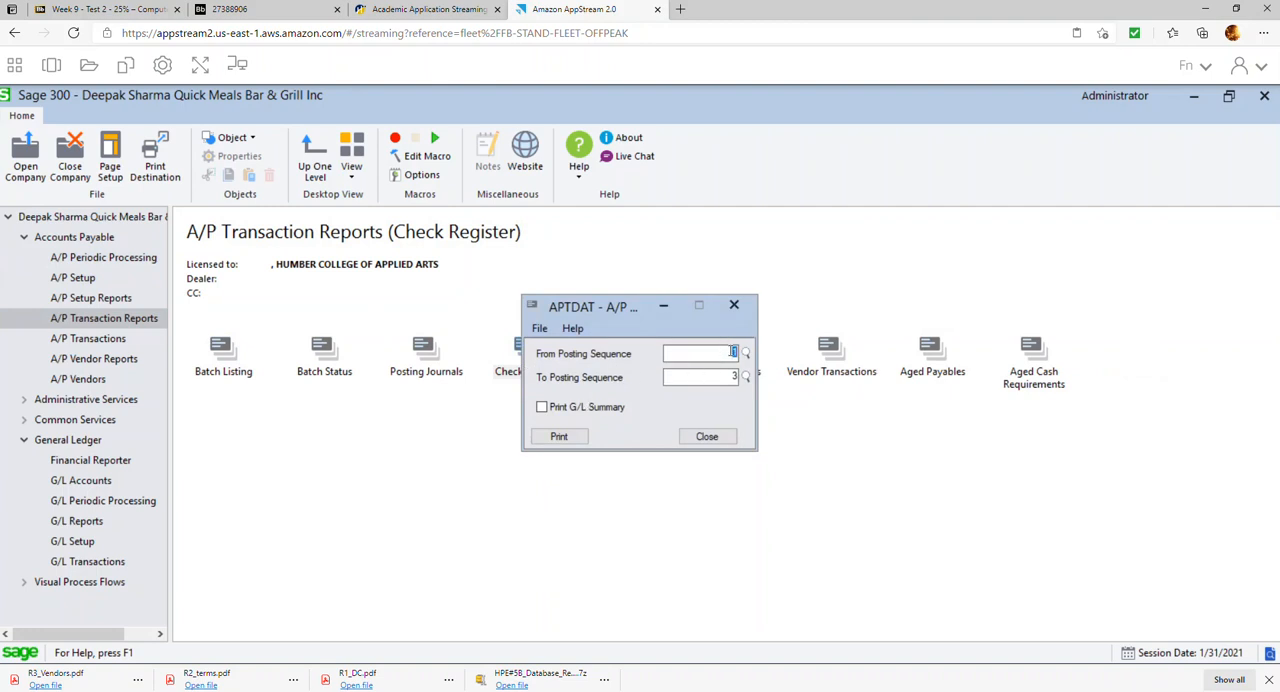
click(562, 440)
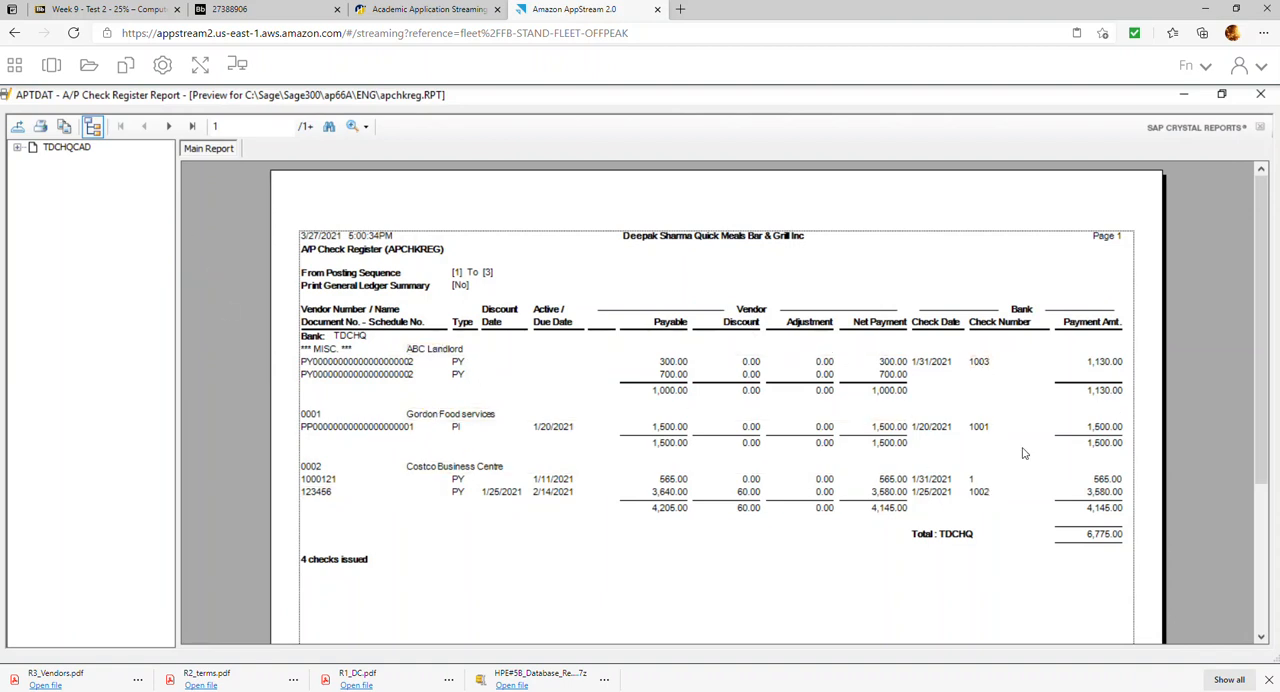
Export all pages of the check register as the R6 check register PDF in the HPE#5B Repors folder, and close the report
click(17, 127)
click(792, 341)
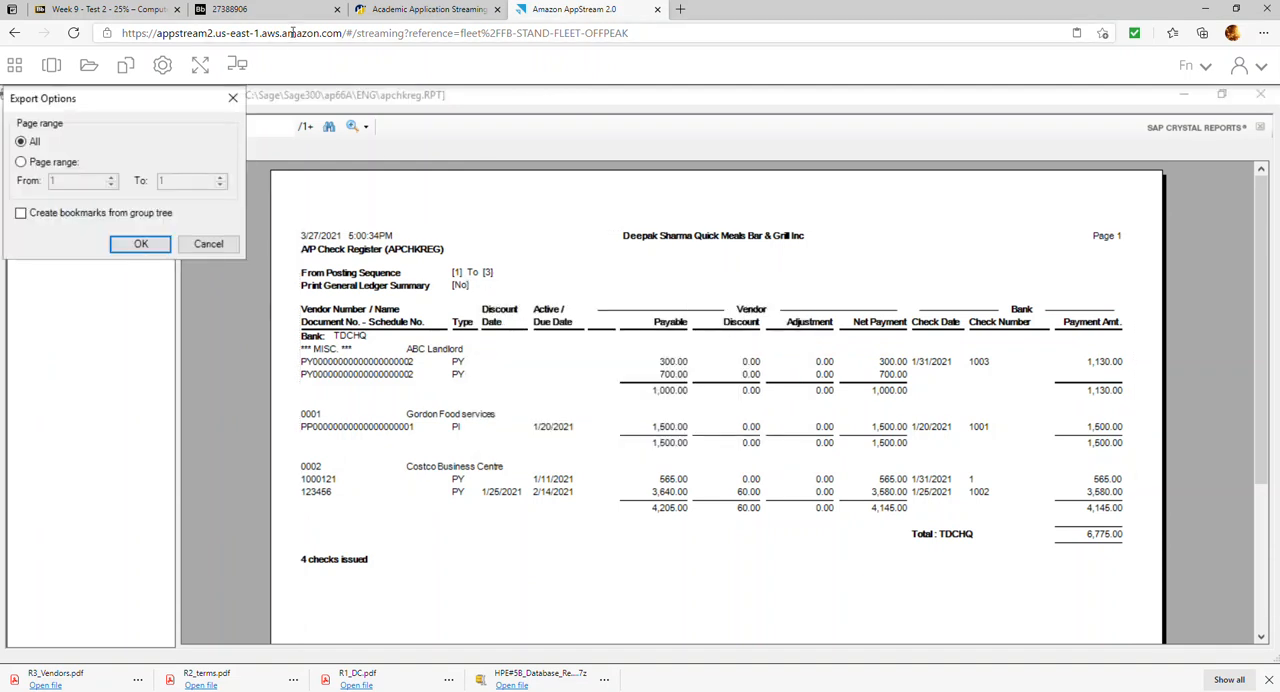
click(152, 243)
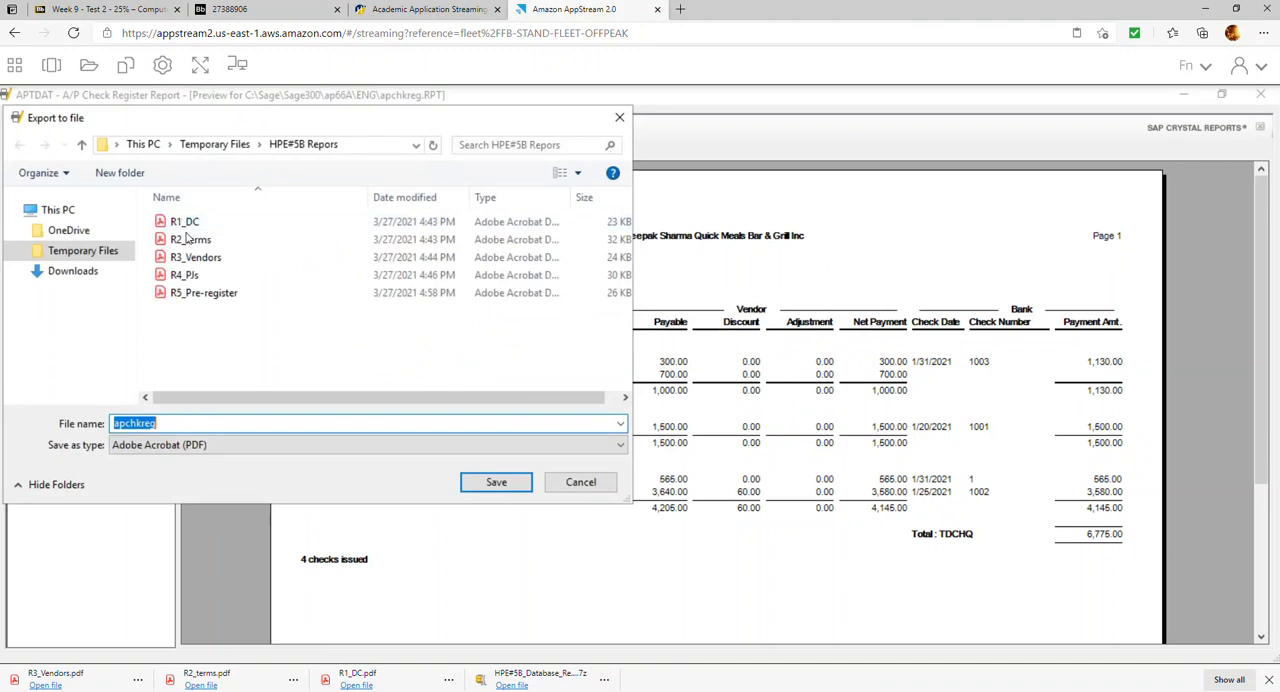
text(R6_Check_Register)
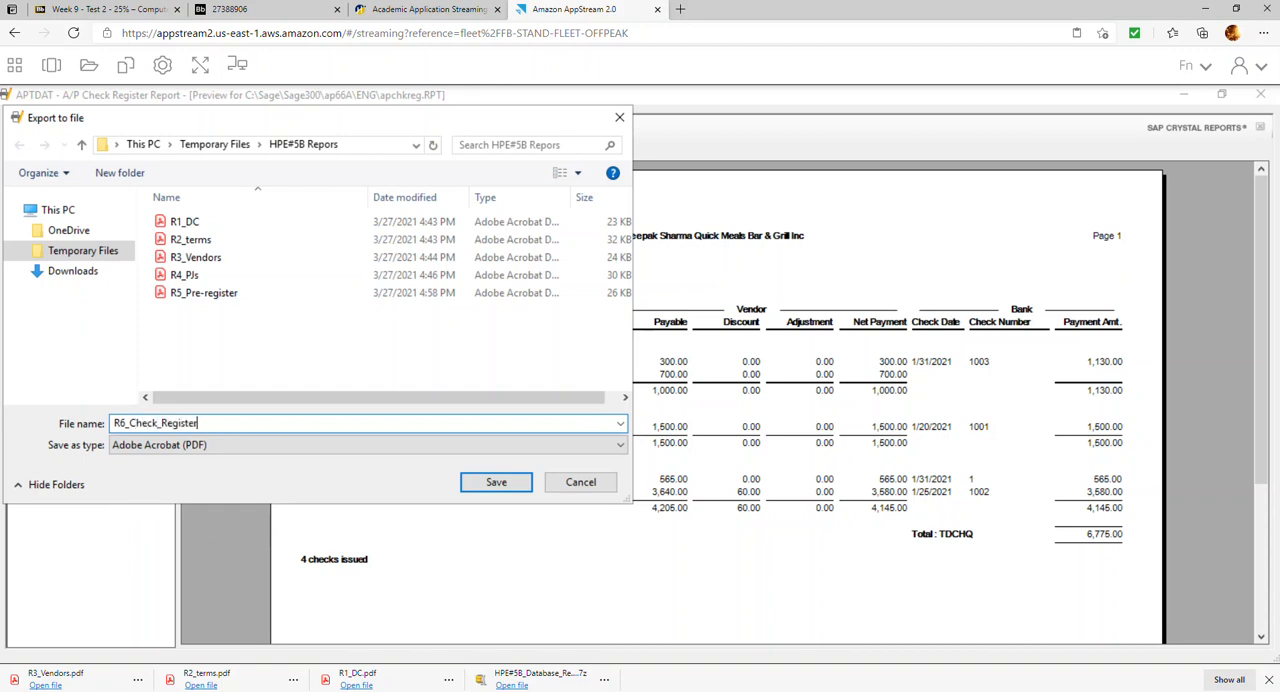
key(Return)
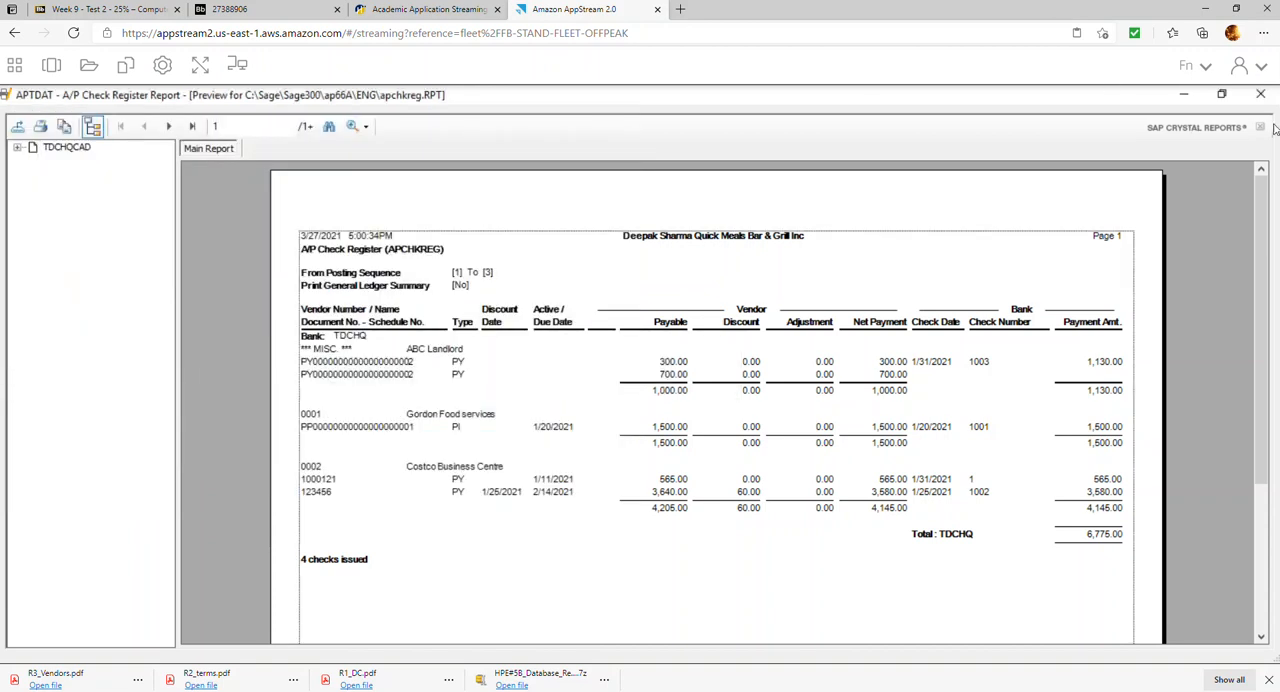
click(1259, 95)
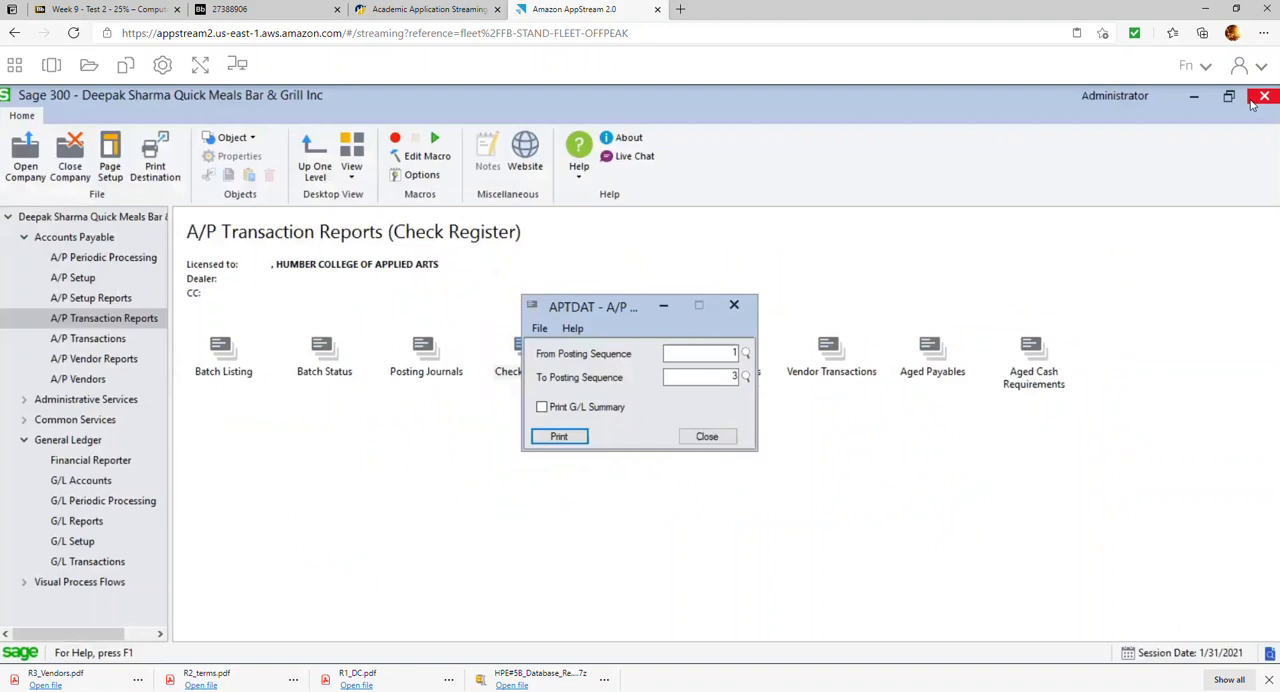
click(708, 438)
Check the Report 7 instruction in the exercise PDF and preview the aged payables report by due date as of 01/31/2021
click(251, 8)
scroll(480, 412, down, 3)
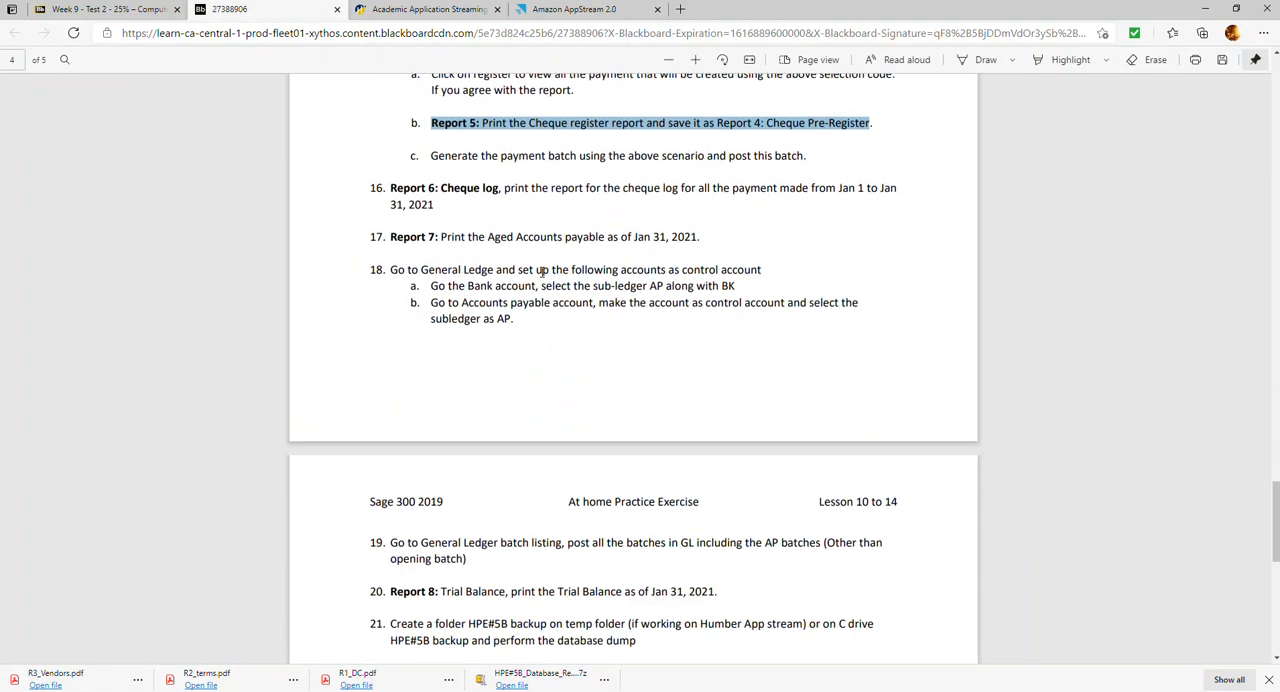
click(590, 12)
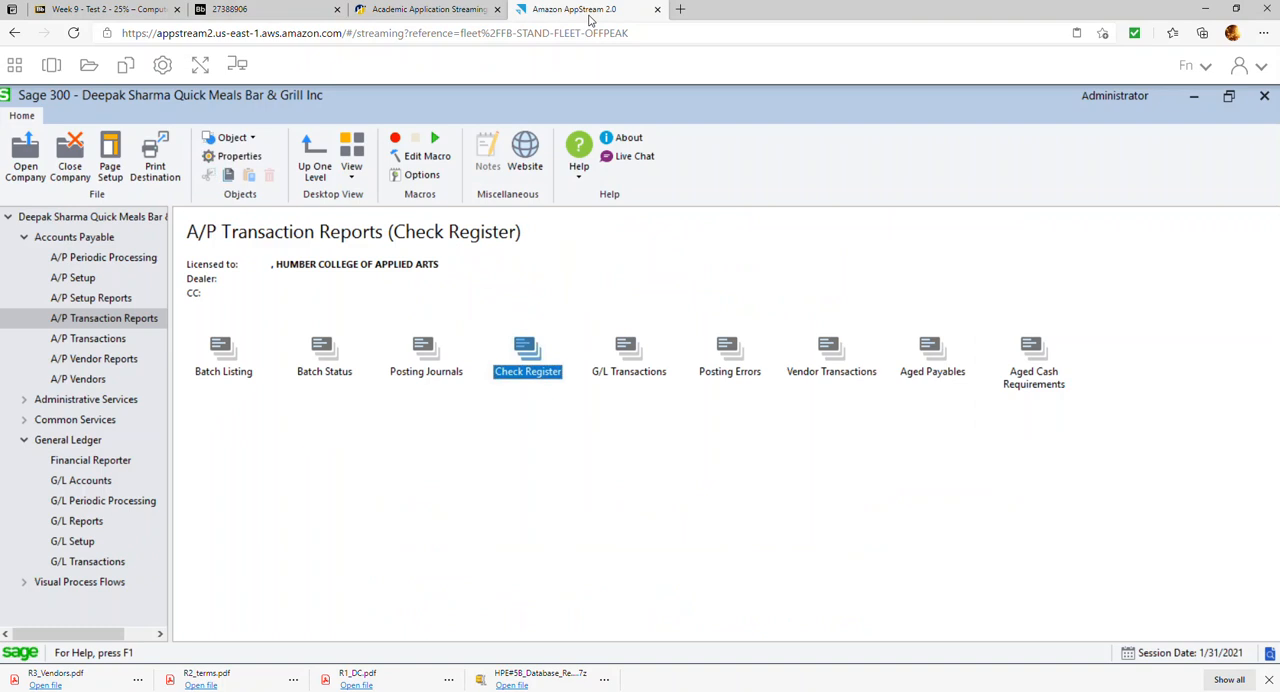
double_click(940, 370)
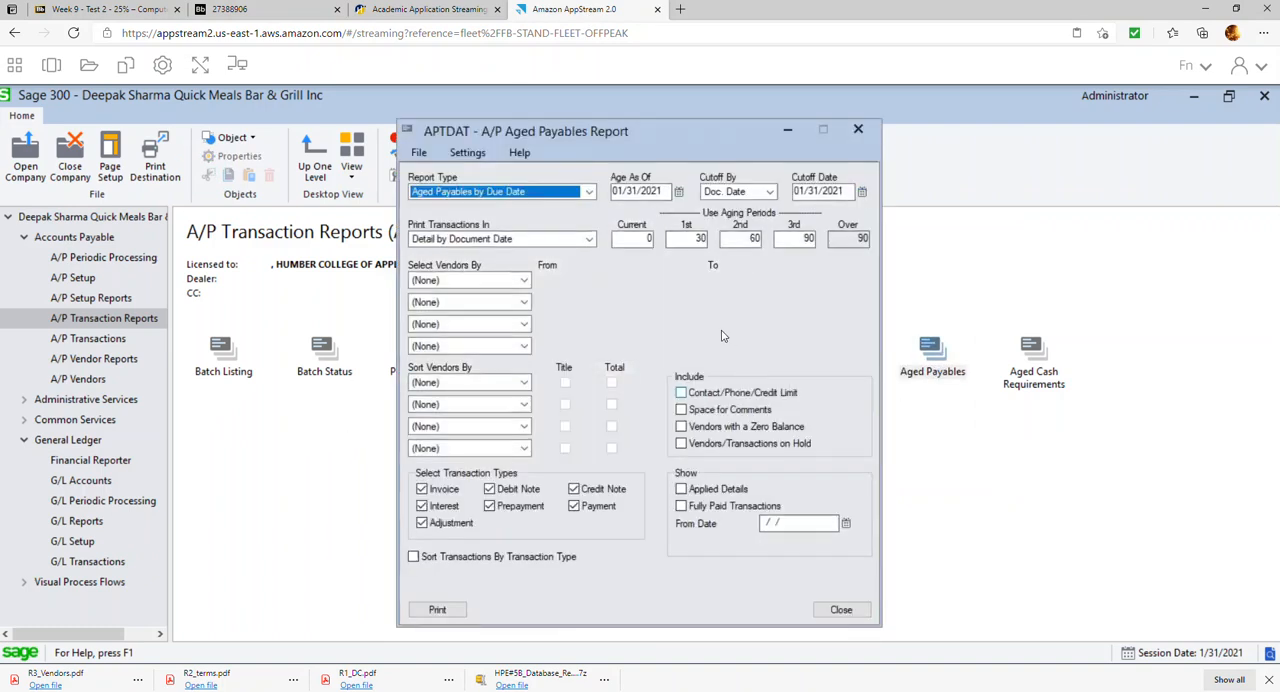
click(444, 613)
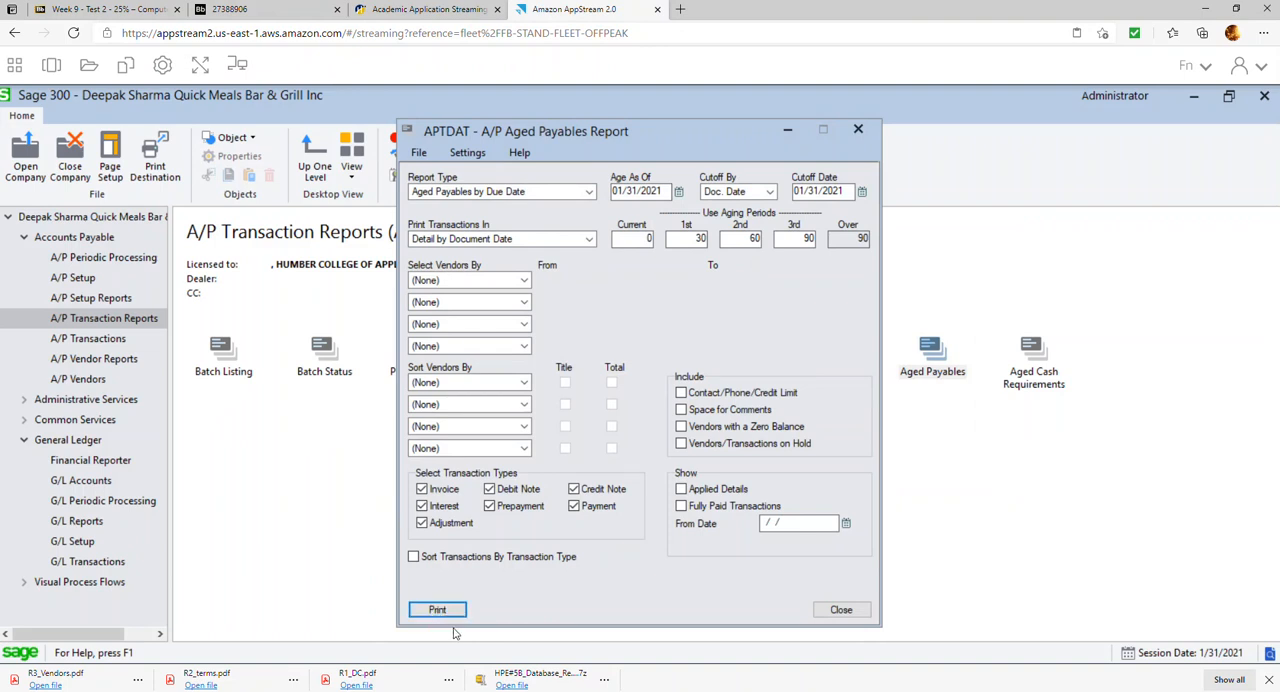
click(449, 610)
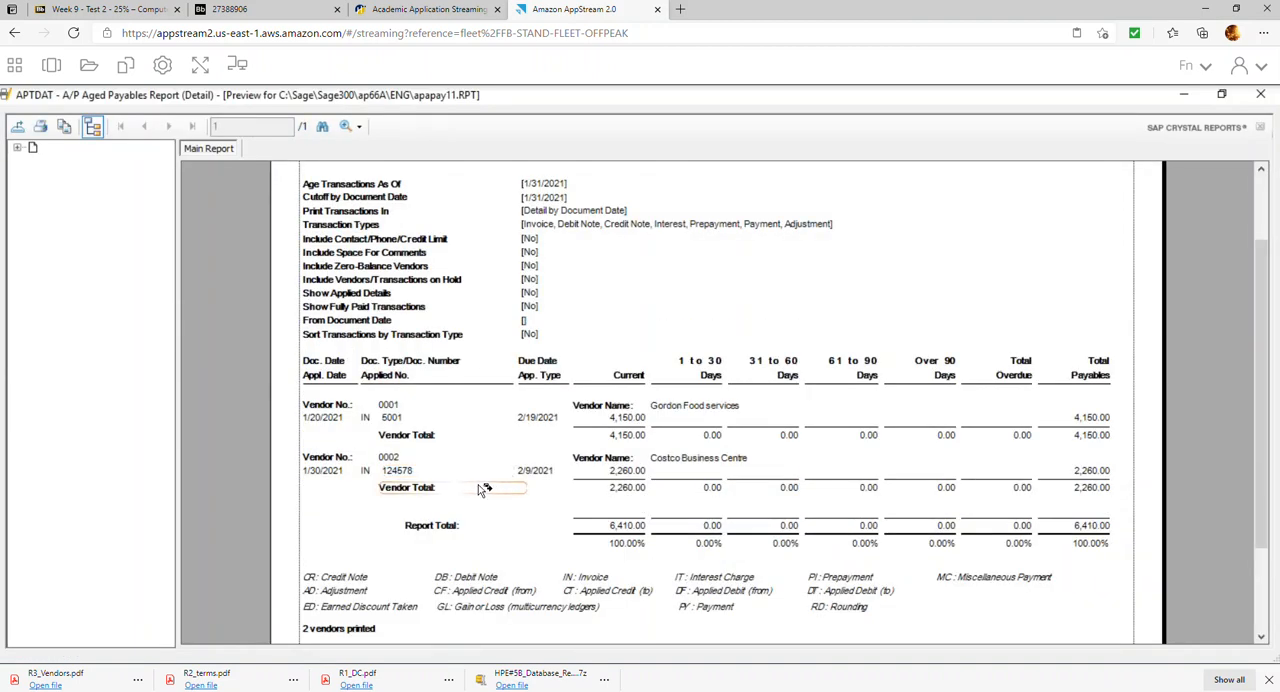
Export all pages of the aged payables report as the PDF R7_AP_Age in the HPE#5B Repors folder, and close the report
click(17, 126)
click(769, 336)
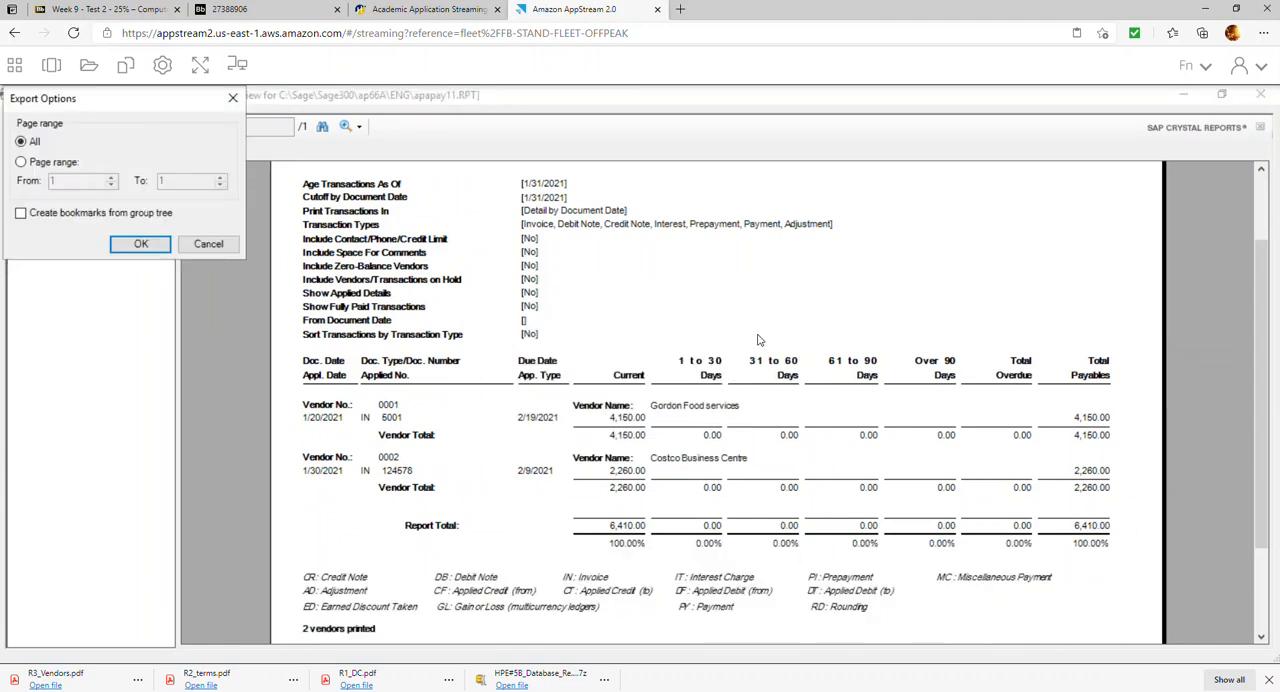
click(145, 245)
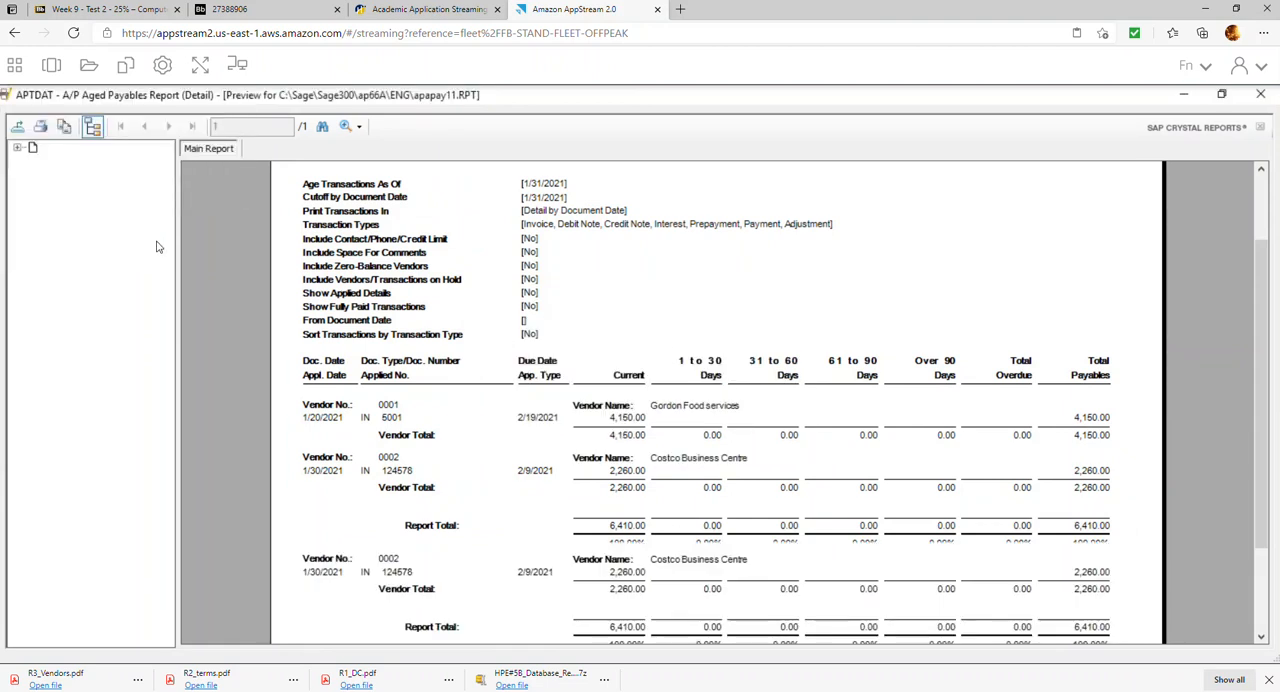
text(R)
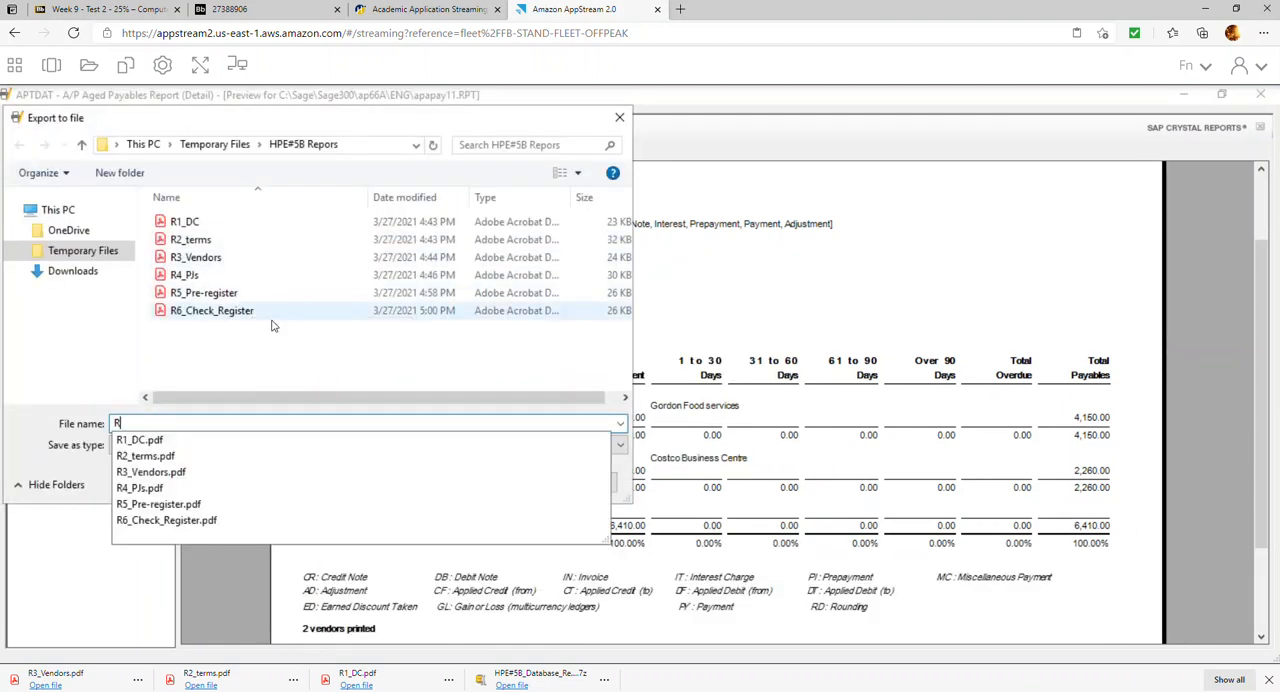
text(7_)
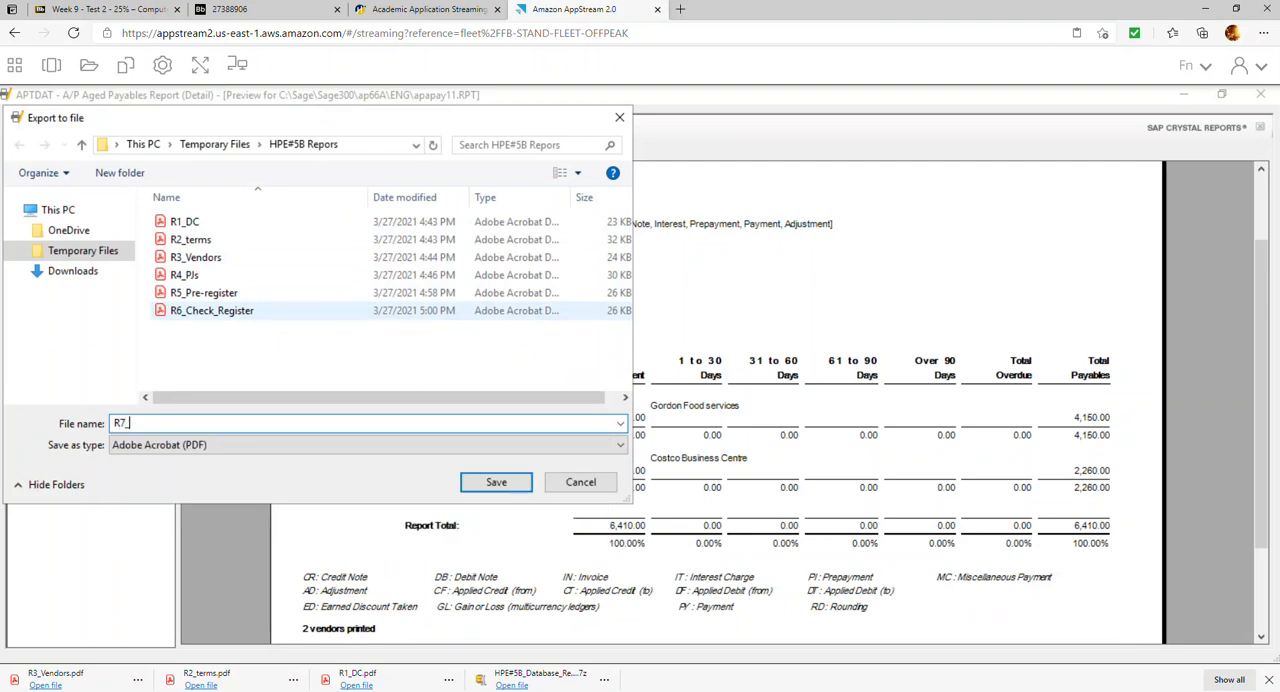
text(AP_Age)
key(Return)
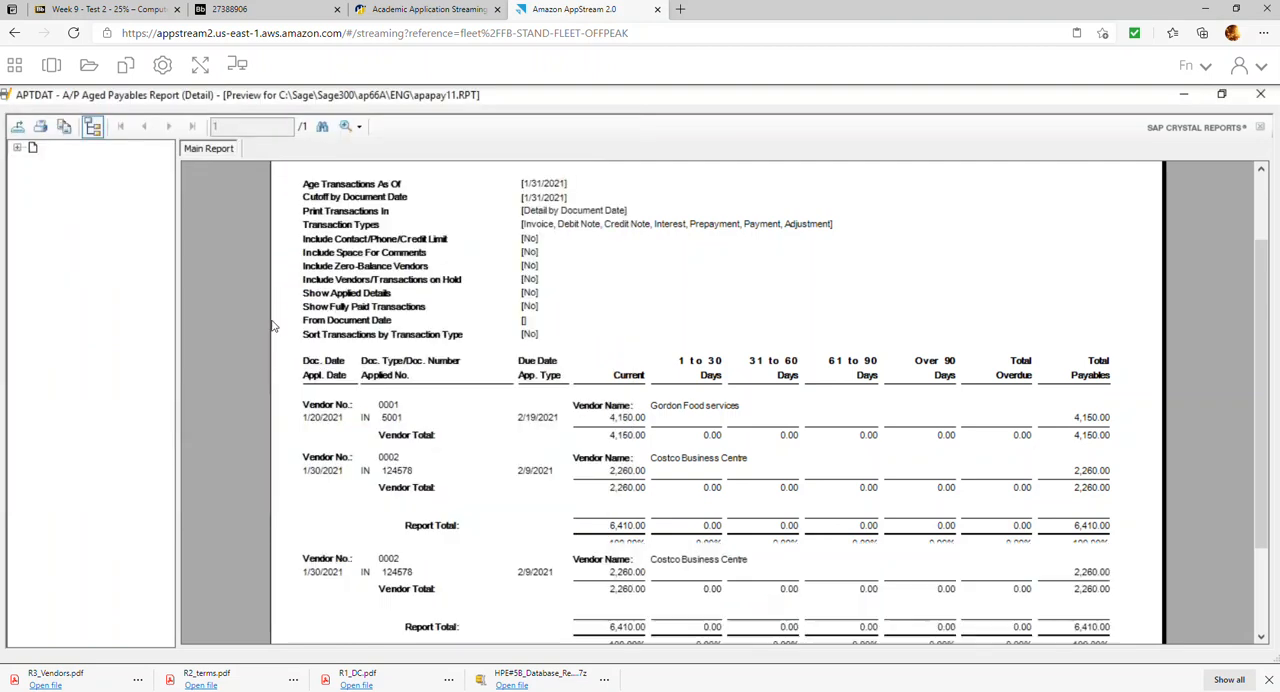
click(1260, 94)
click(843, 607)
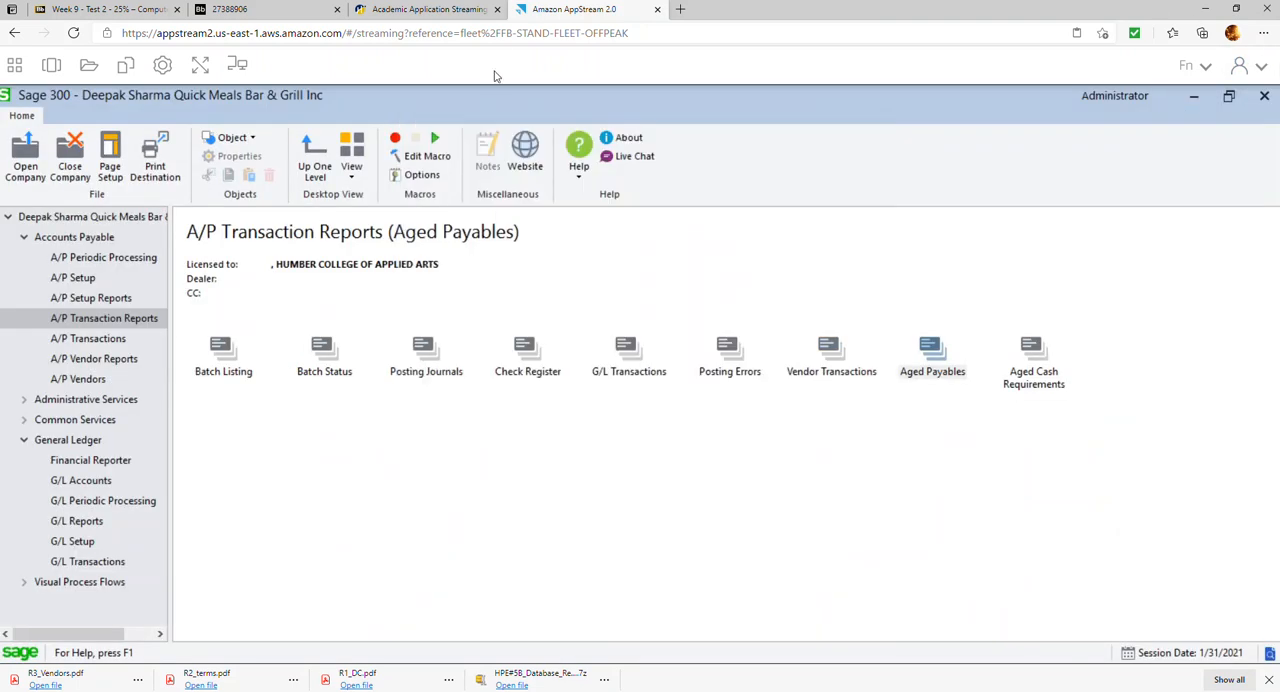
Read the item 18 instructions in the exercise PDF on setting up the General Ledger control accounts
click(424, 12)
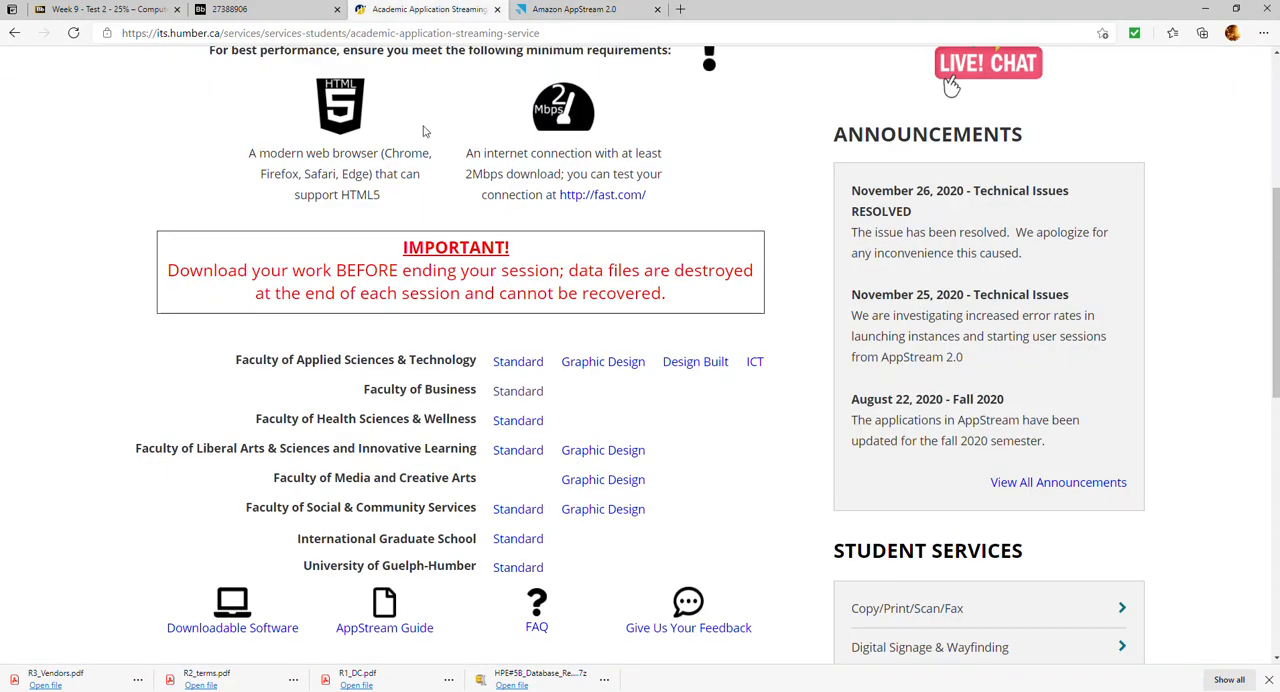
click(287, 20)
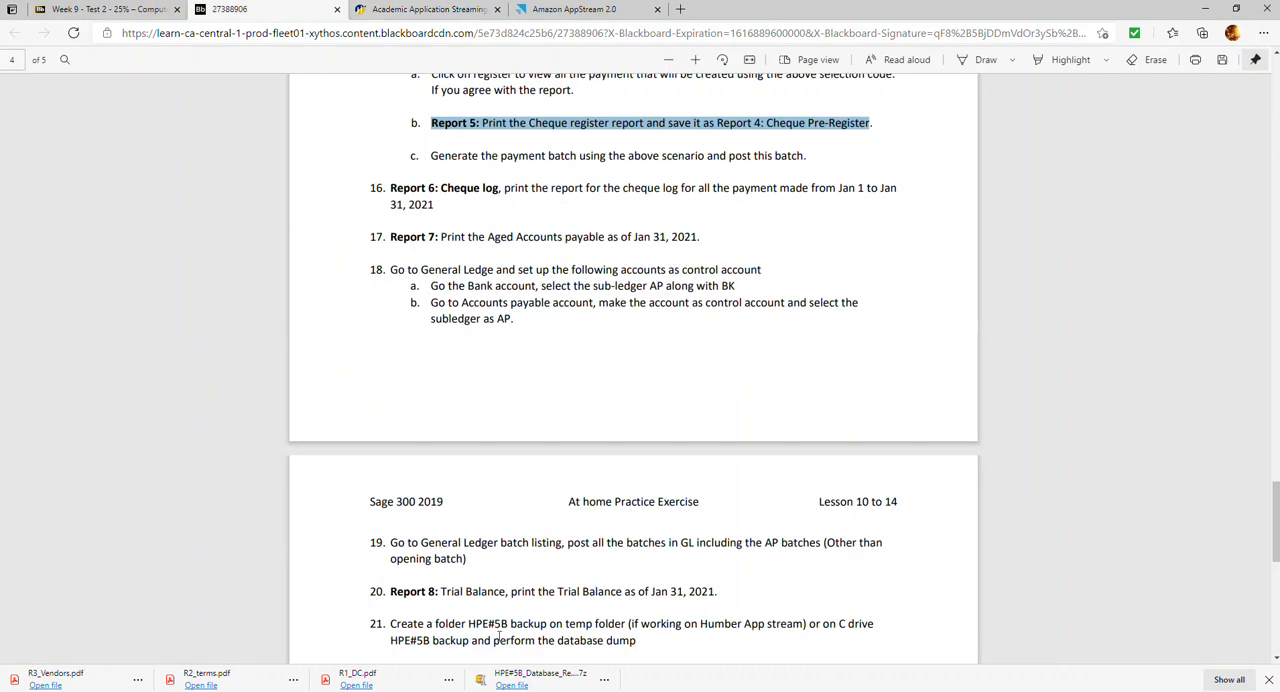
click(441, 271)
scroll(435, 273, down, 1)
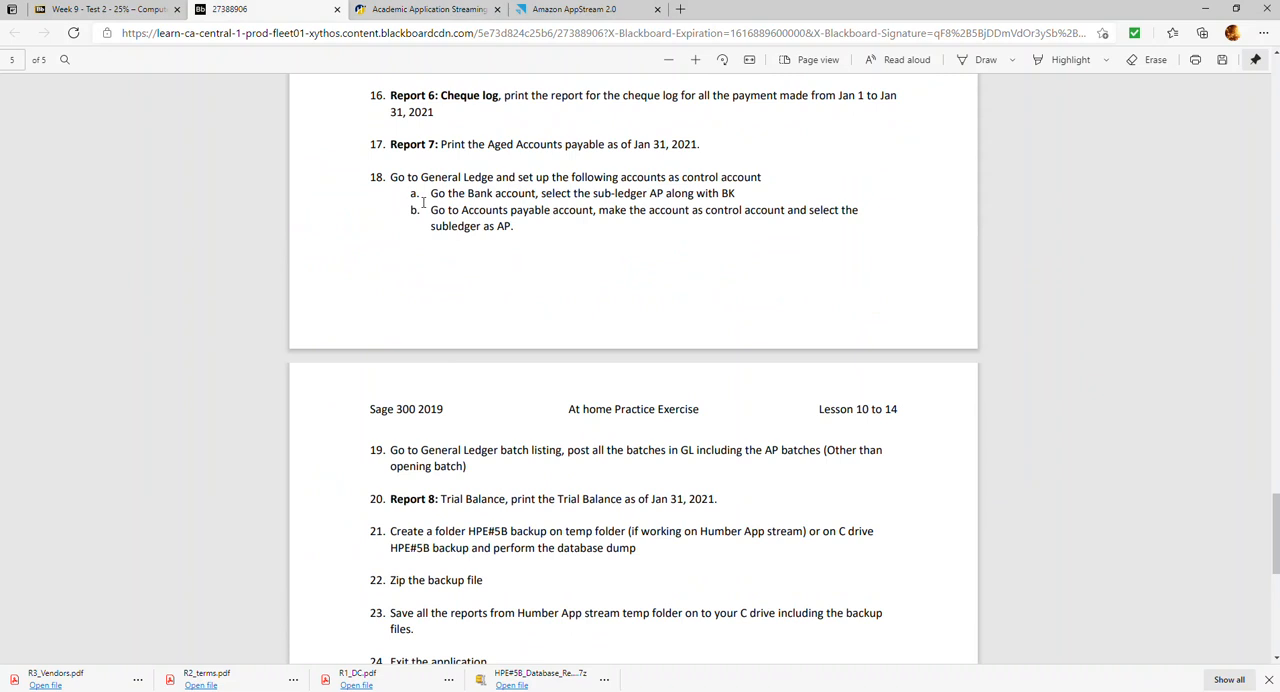
drag(389, 180, 567, 222)
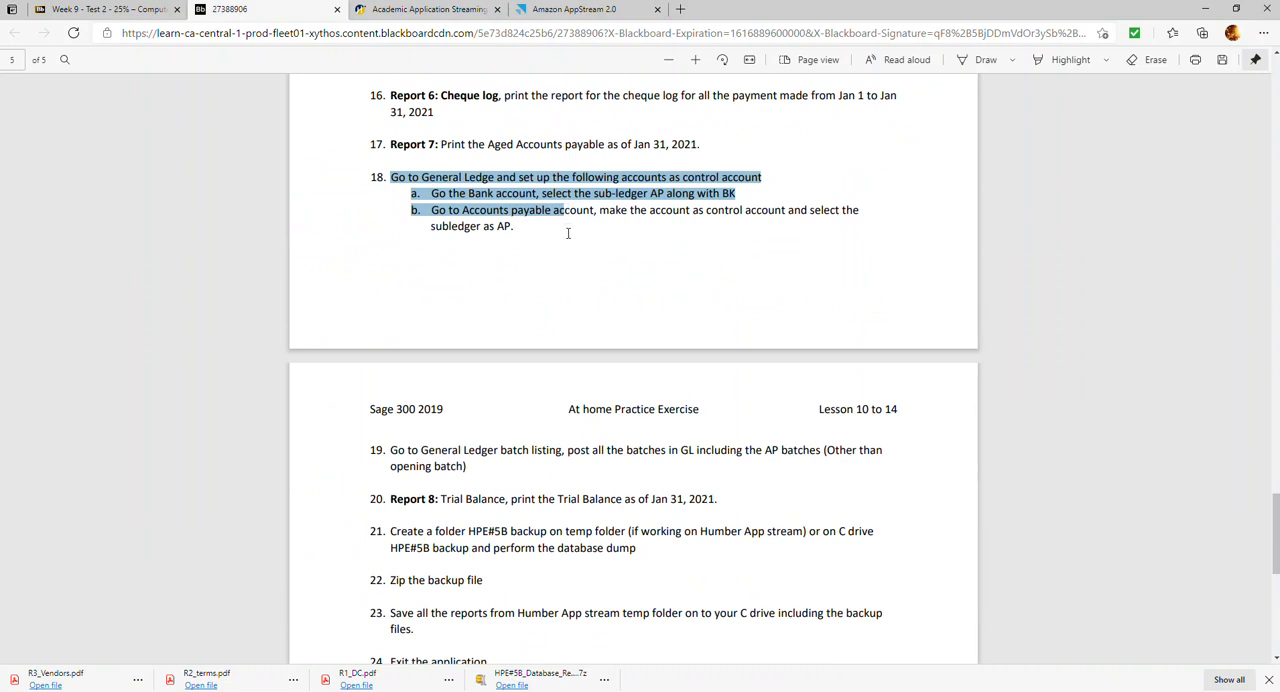
drag(567, 235, 516, 235)
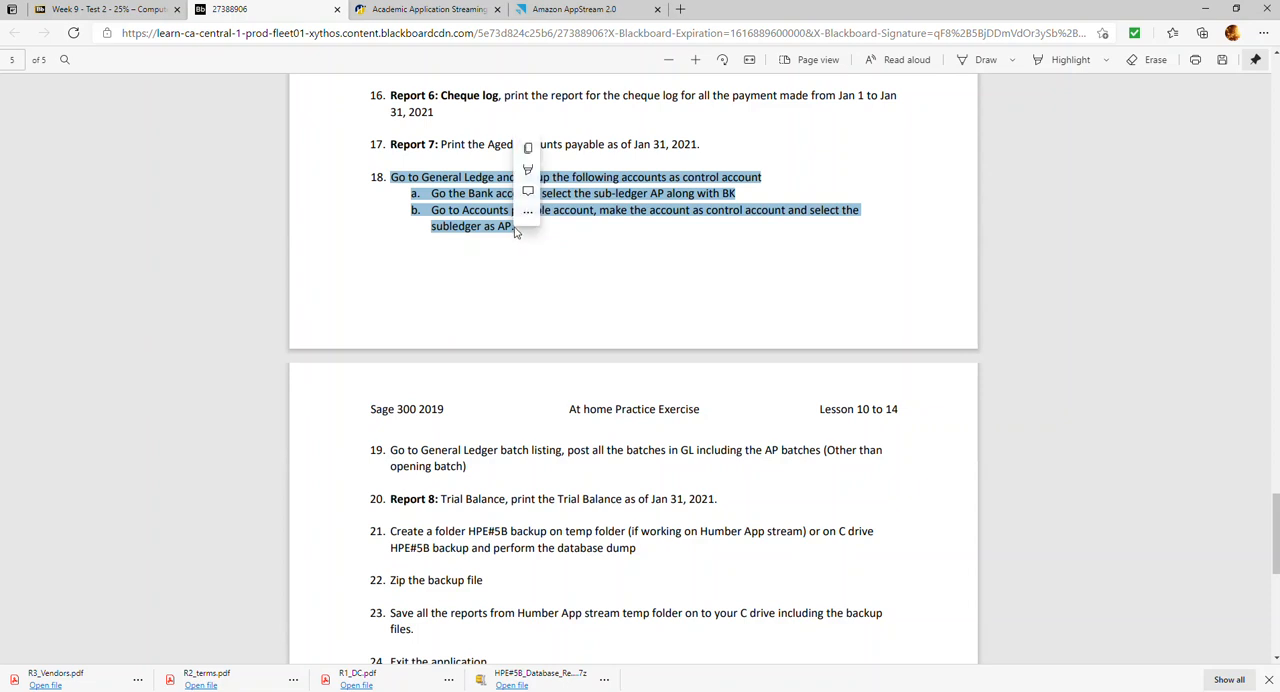
Switch back to Sage 300 and load the Bank account 1000 in the General Ledger accounts
click(556, 12)
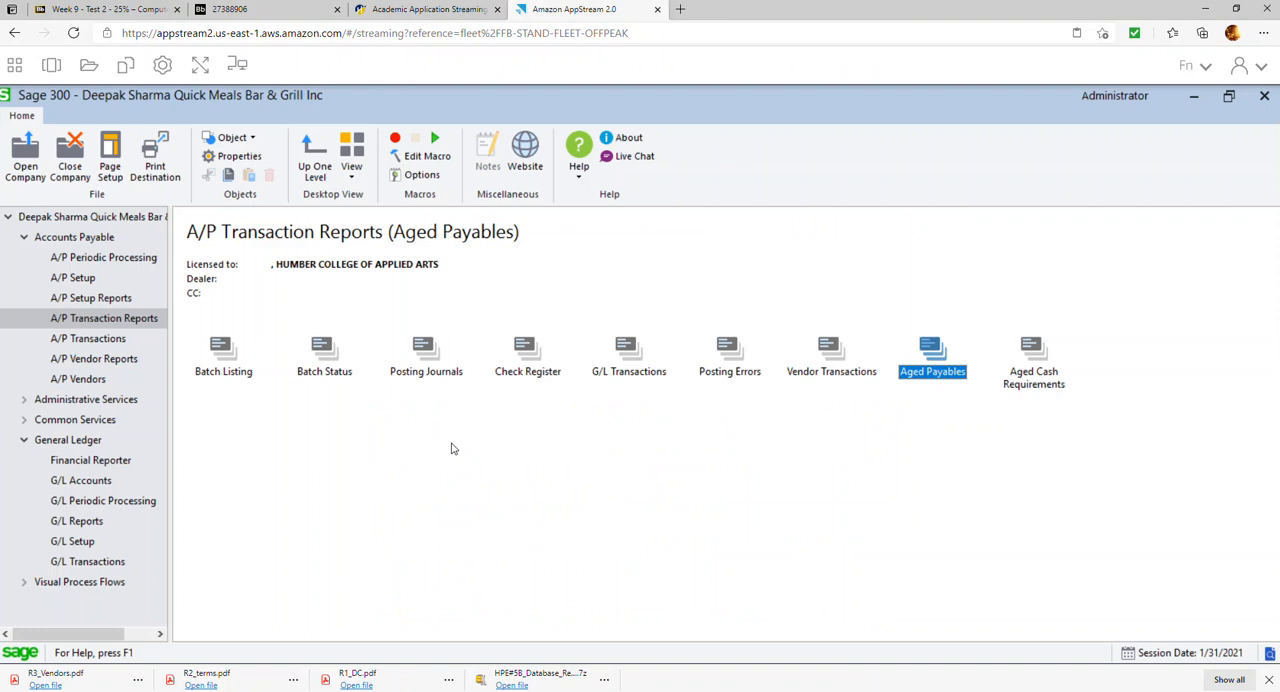
click(90, 446)
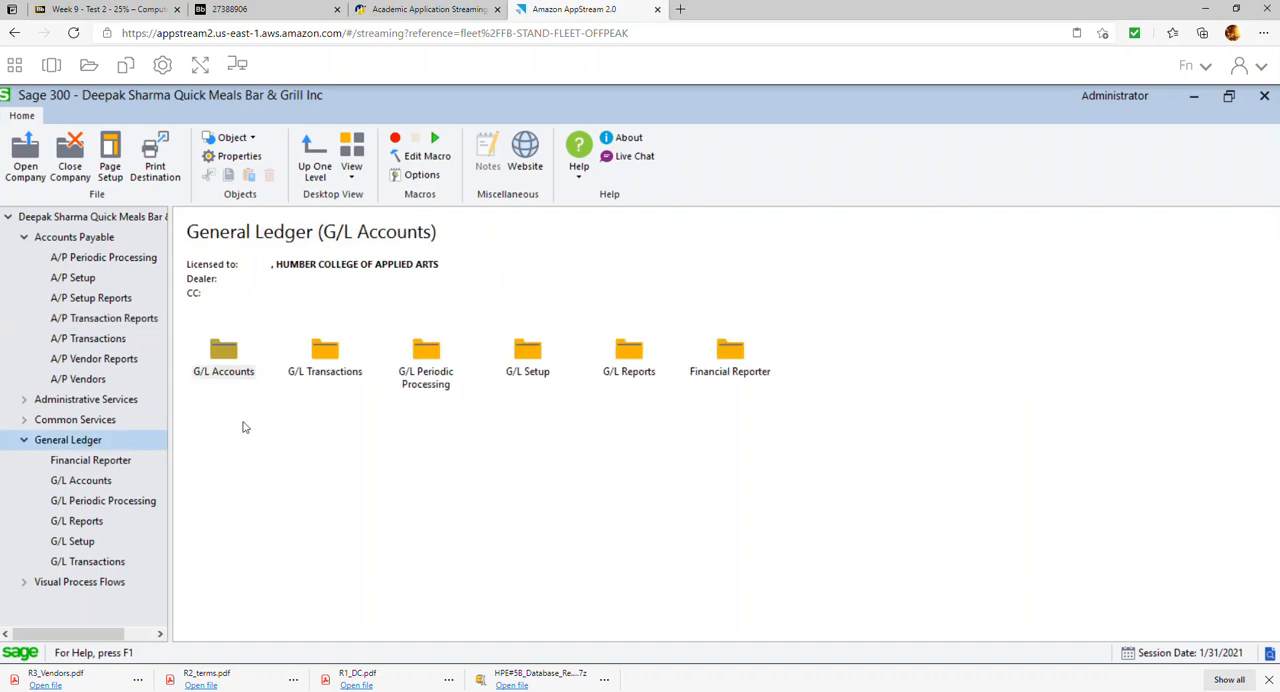
click(287, 10)
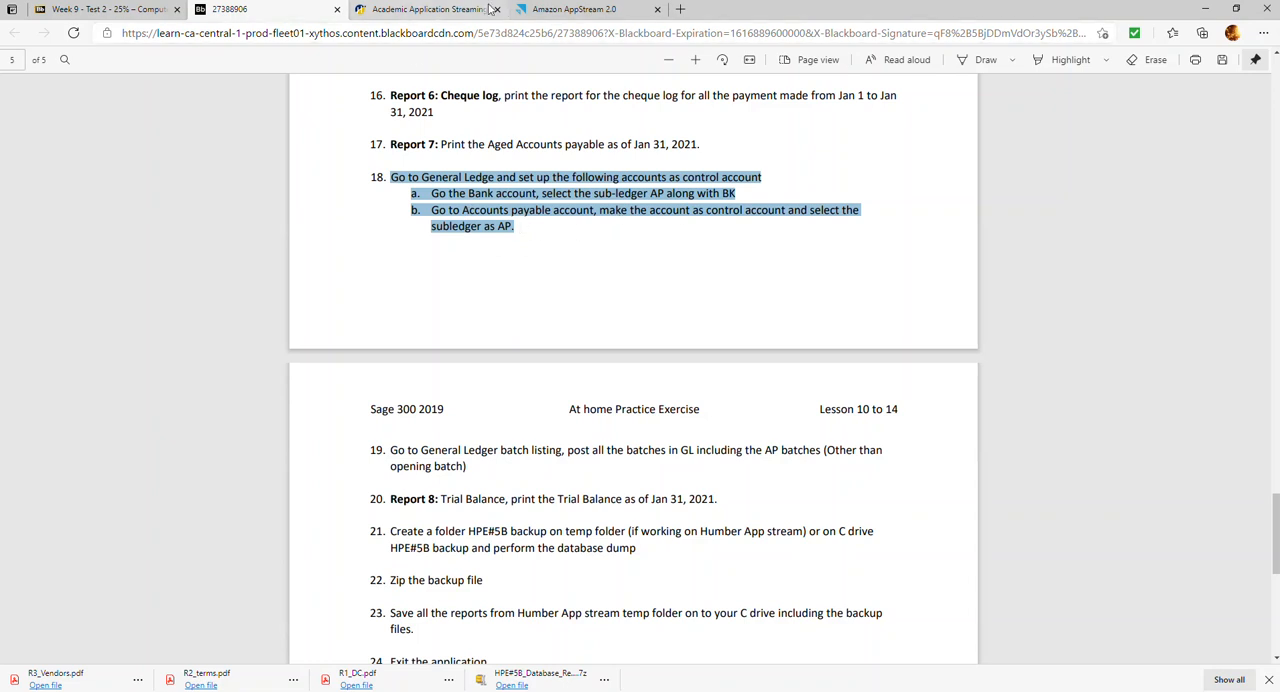
click(598, 12)
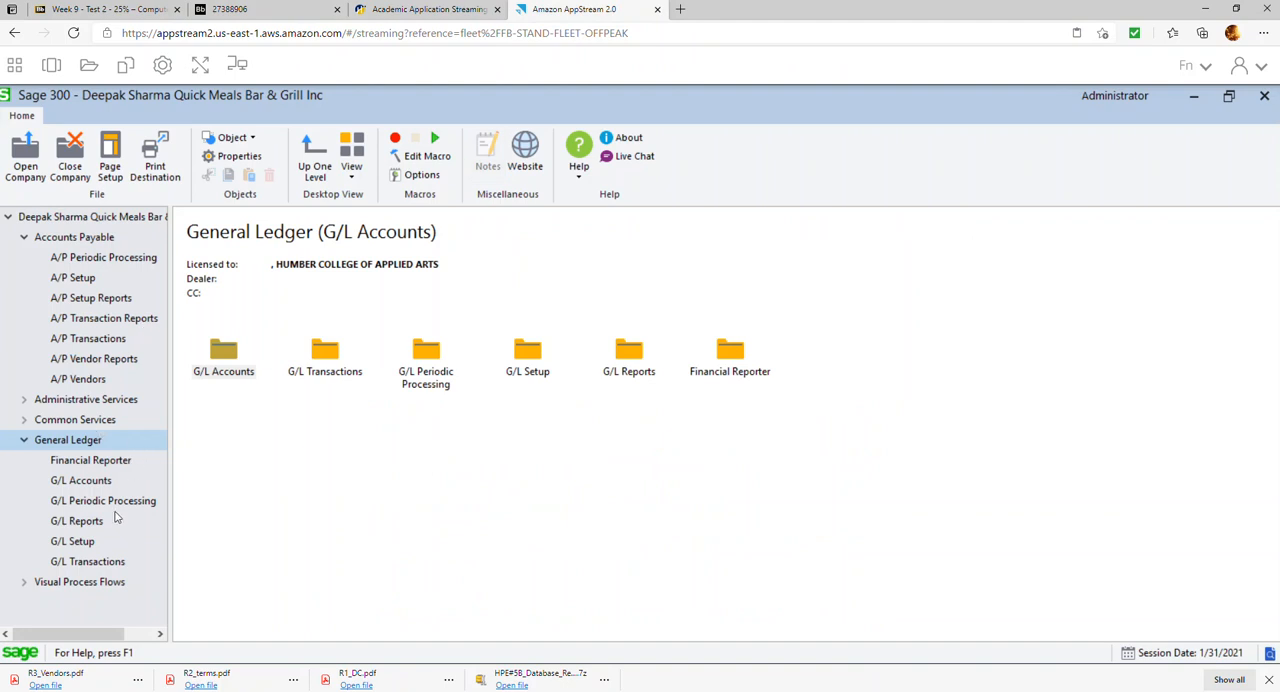
click(95, 483)
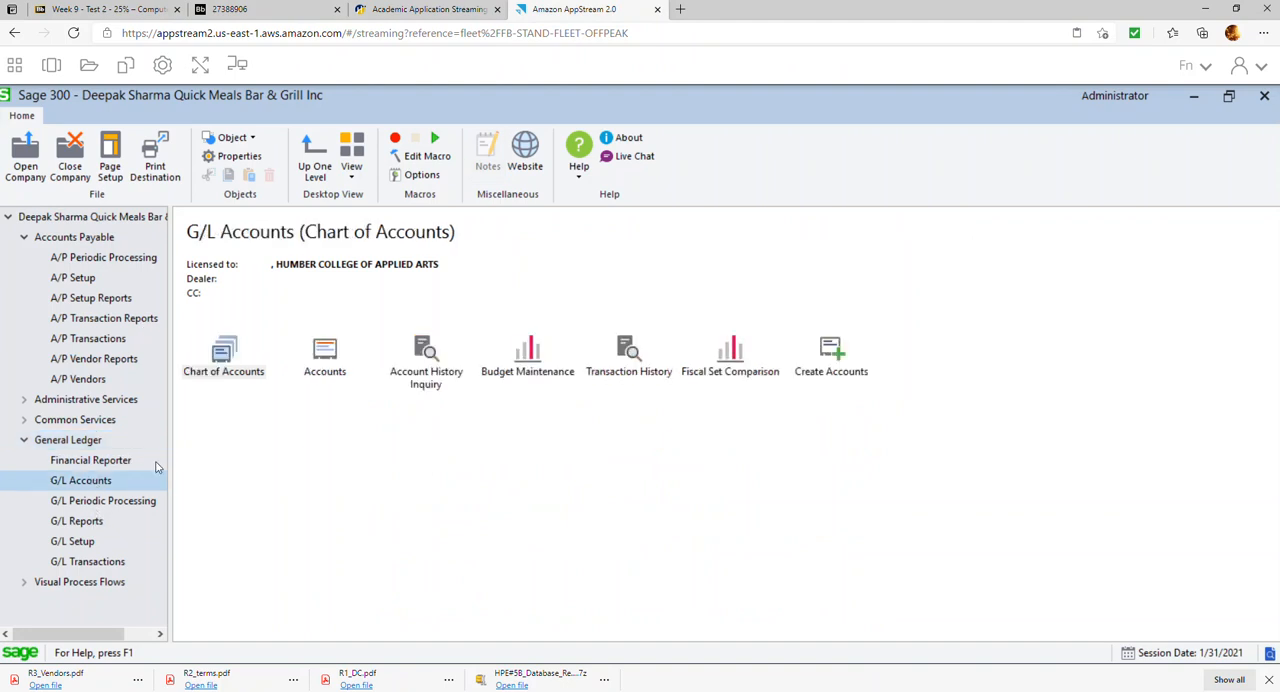
double_click(325, 352)
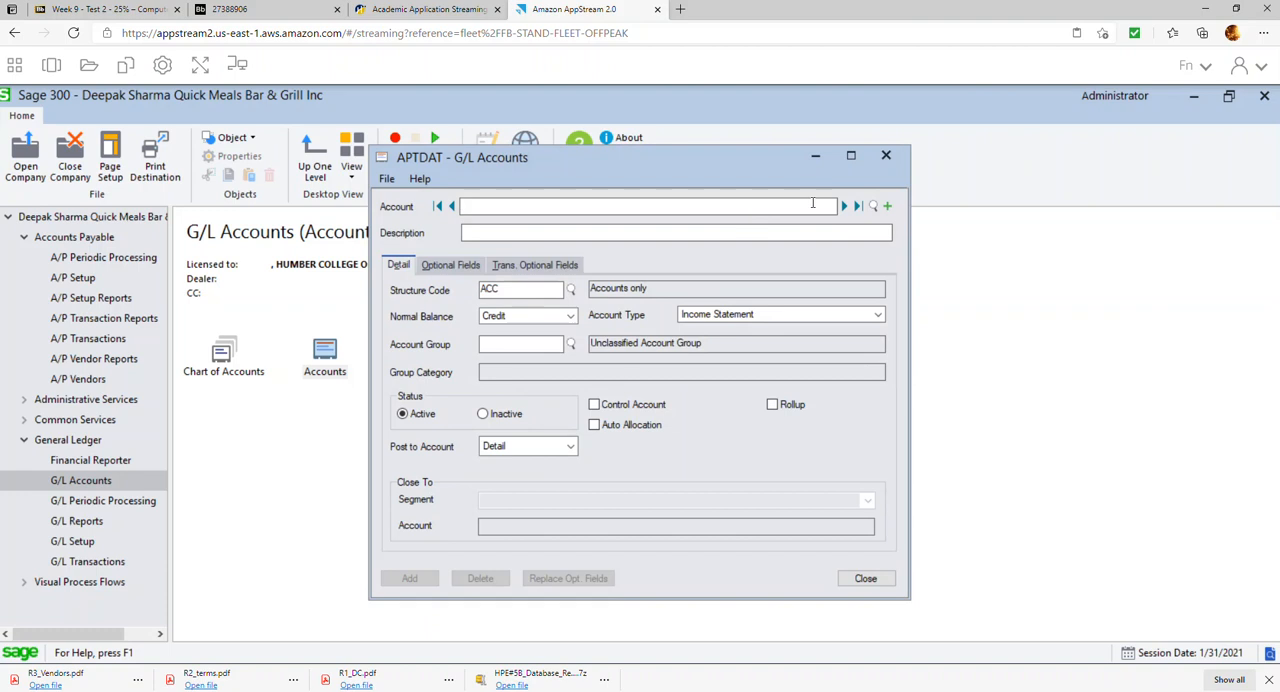
click(873, 206)
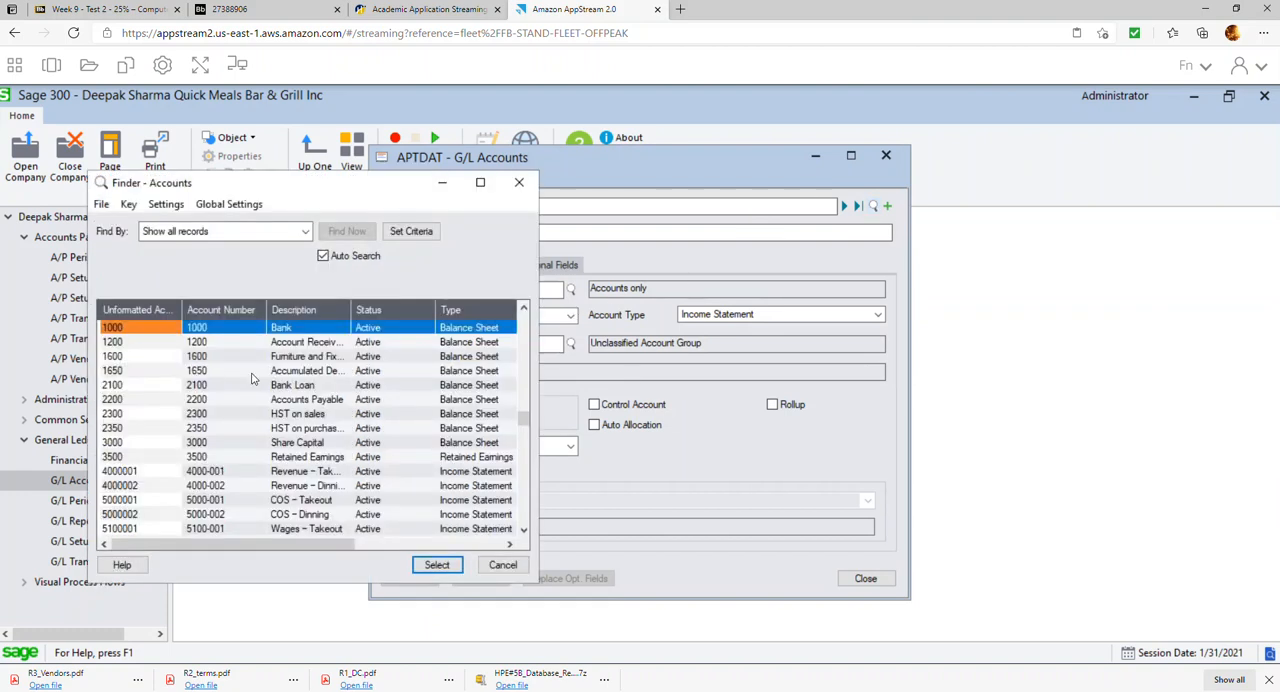
double_click(291, 330)
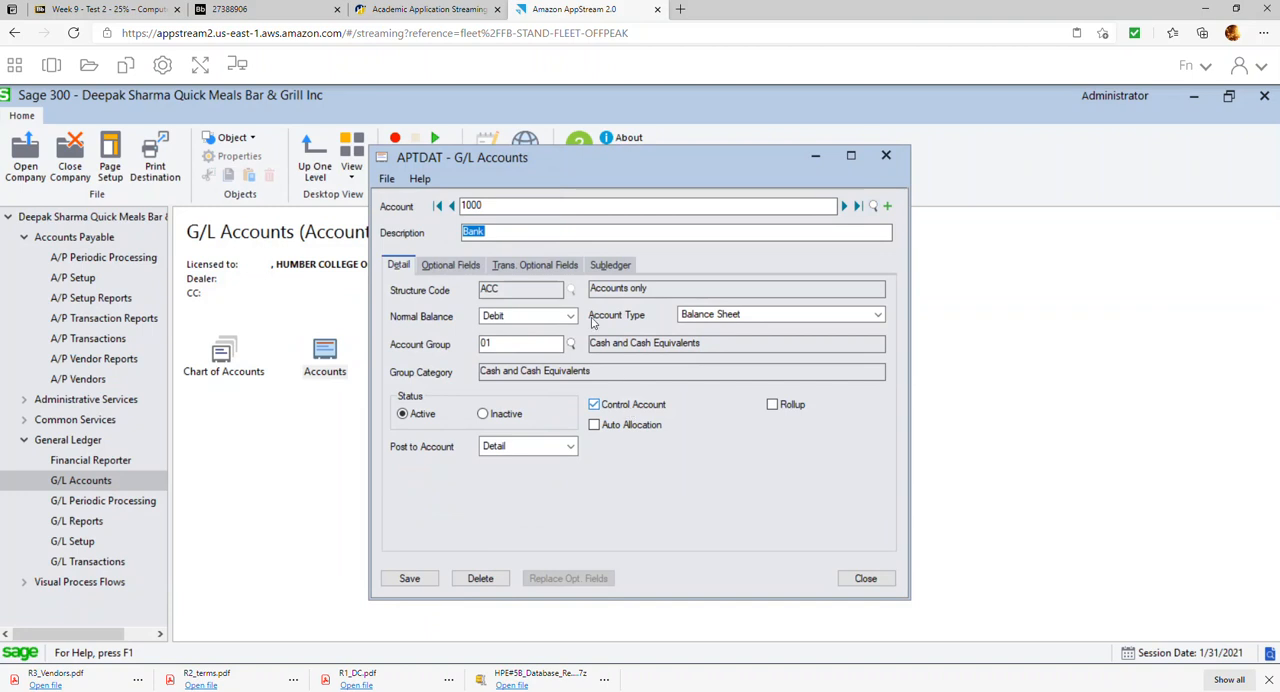
Add AP as a subledger alongside BK for the Bank account 1000 and save the account
click(606, 270)
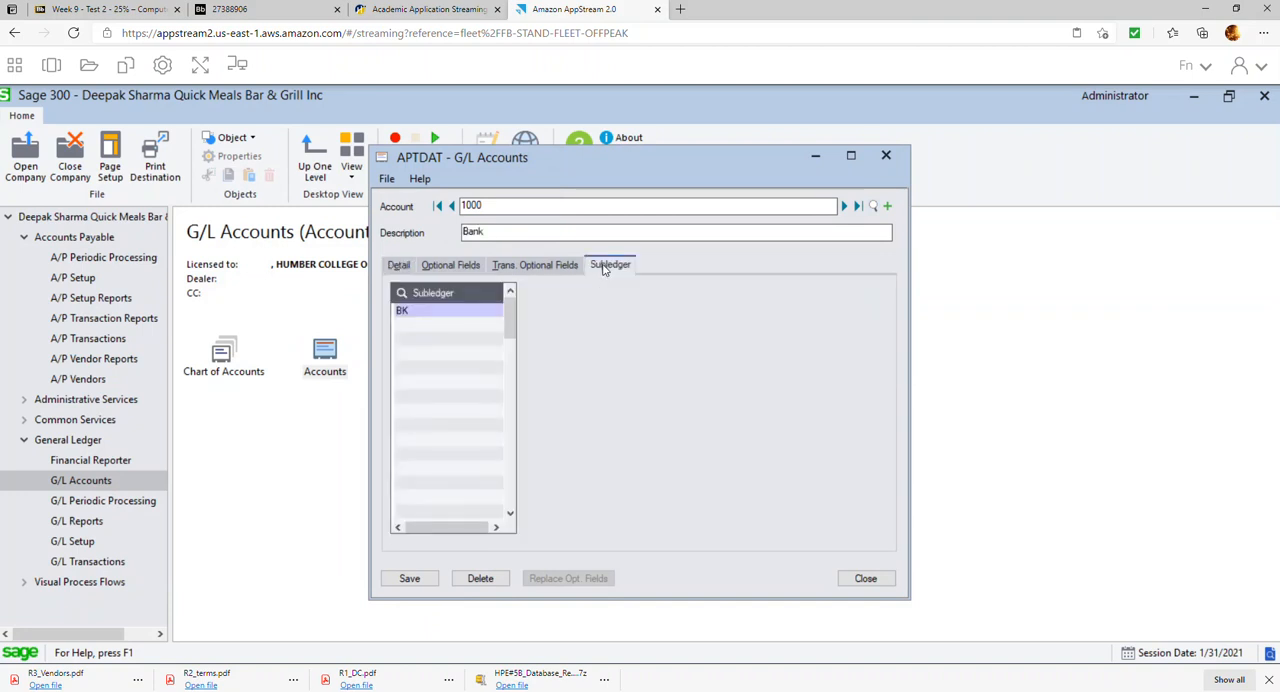
click(468, 330)
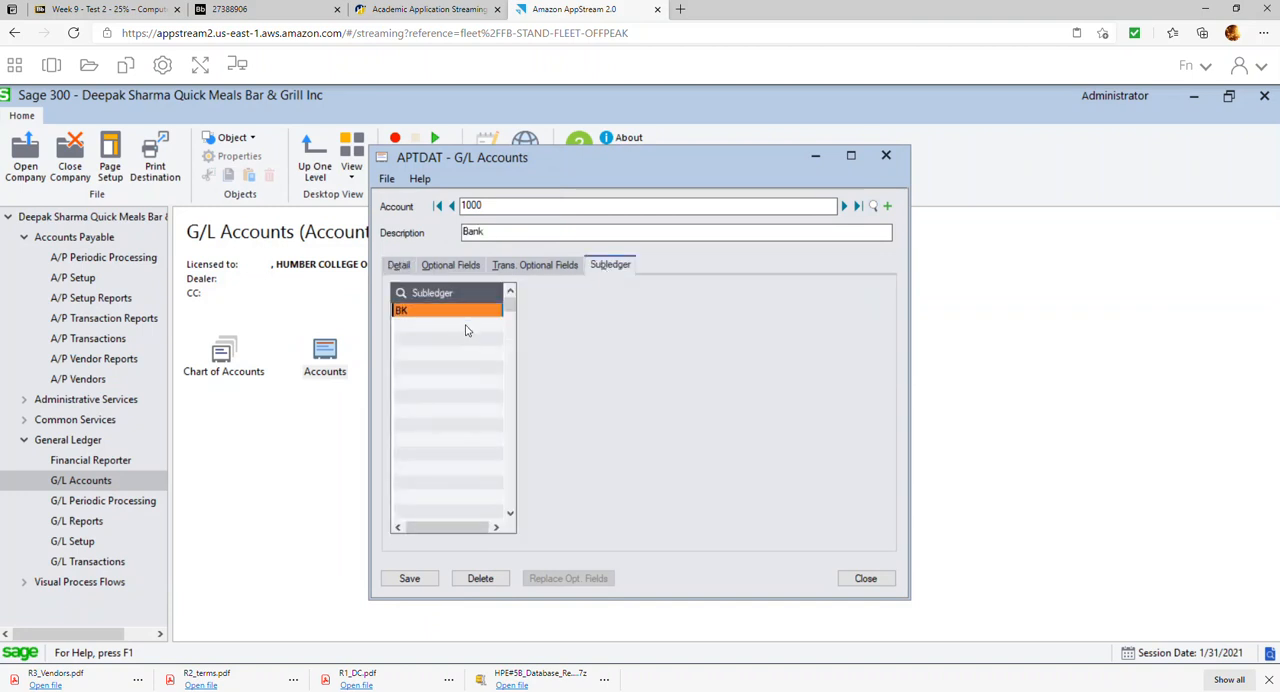
click(410, 330)
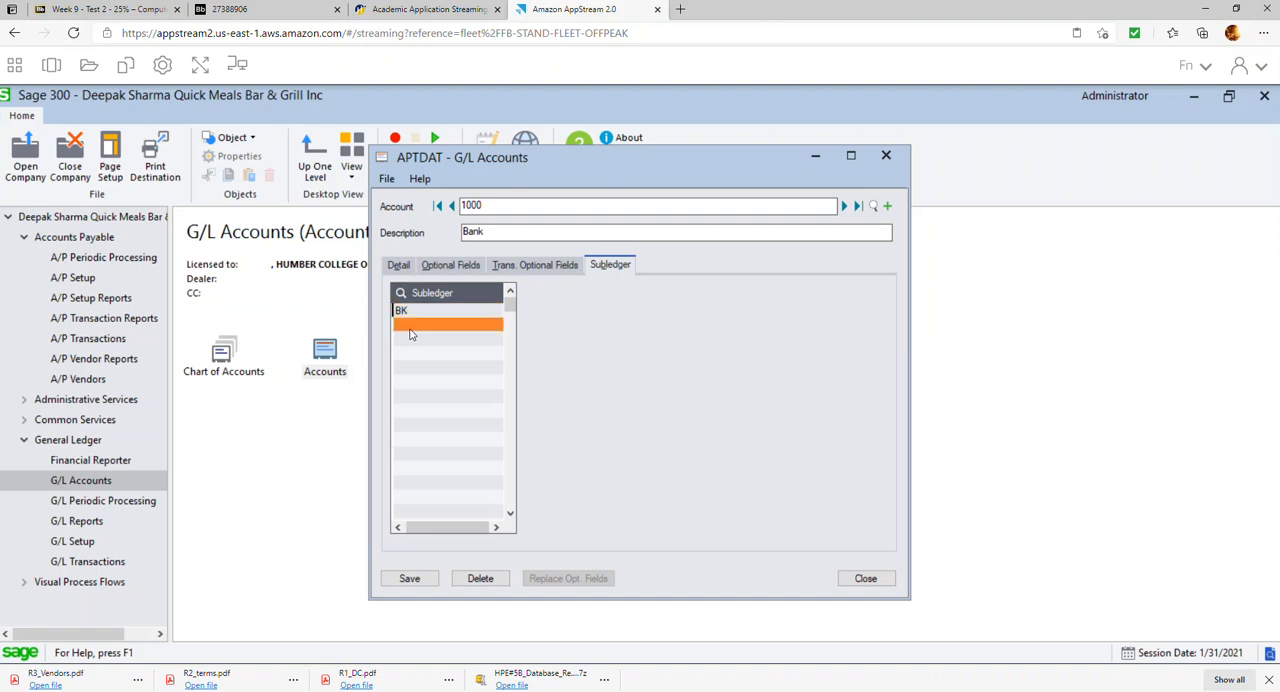
click(457, 330)
click(492, 327)
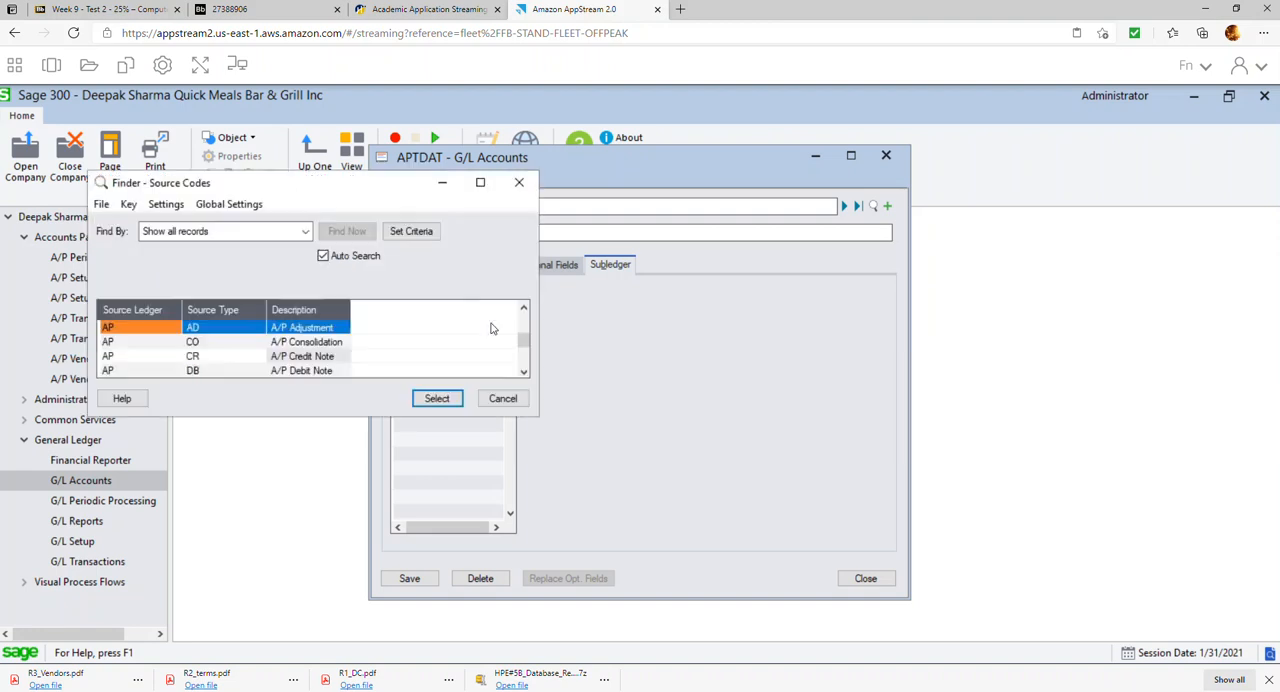
click(130, 333)
double_click(130, 337)
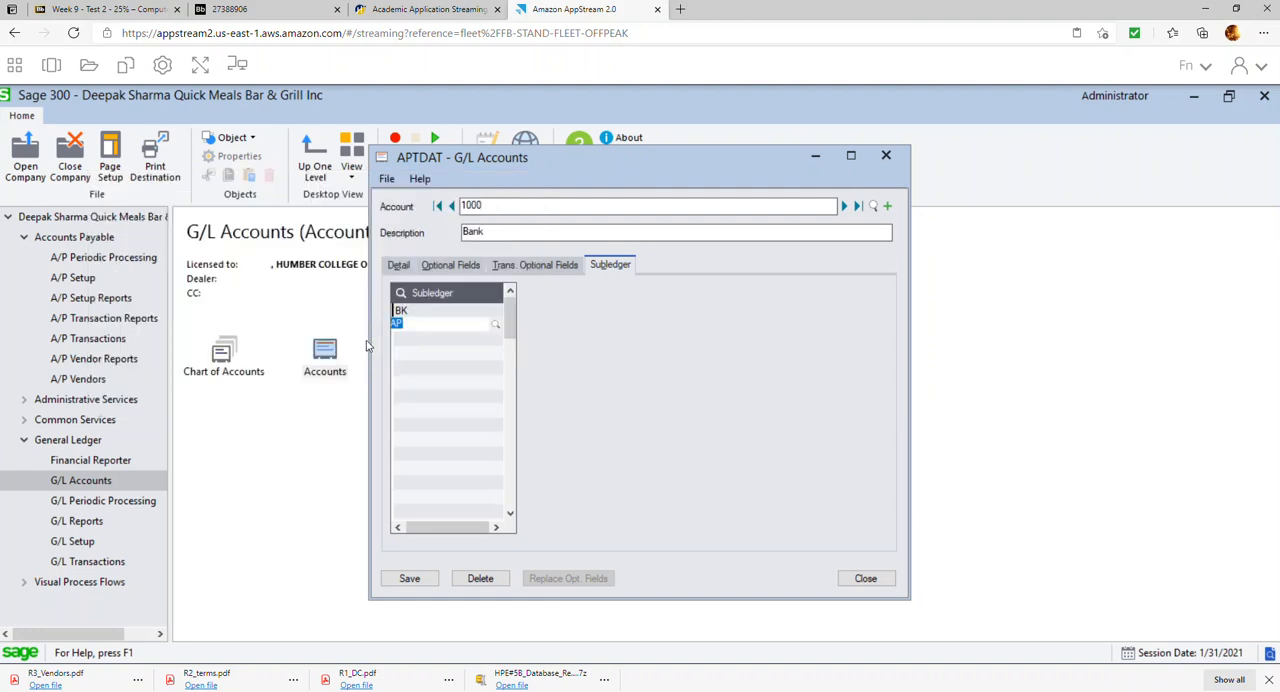
click(413, 344)
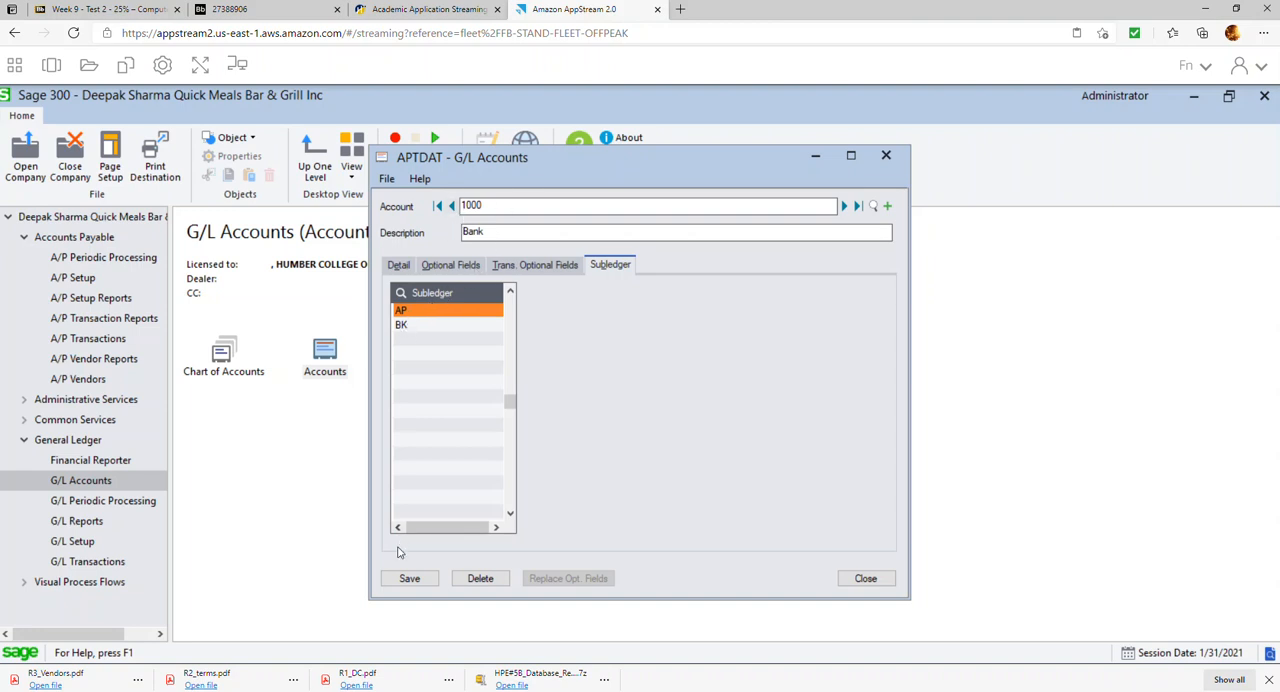
click(402, 579)
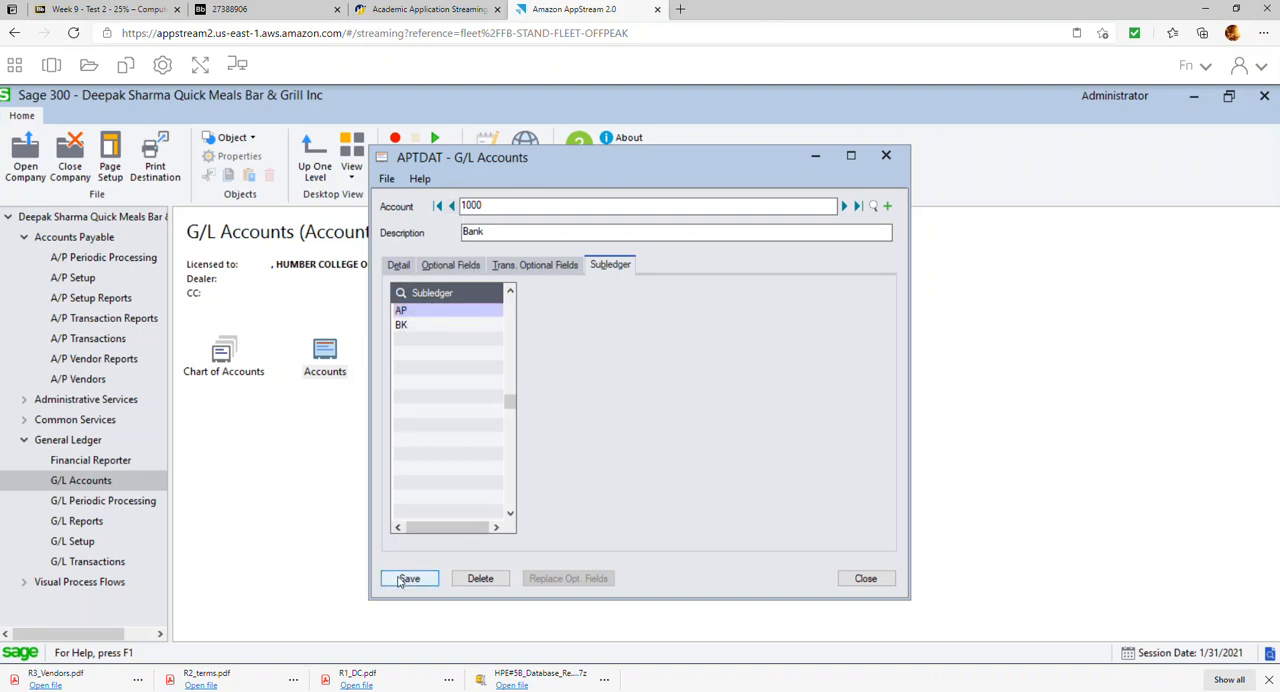
Load the Accounts Payable account 2200 and make it a control account
click(873, 206)
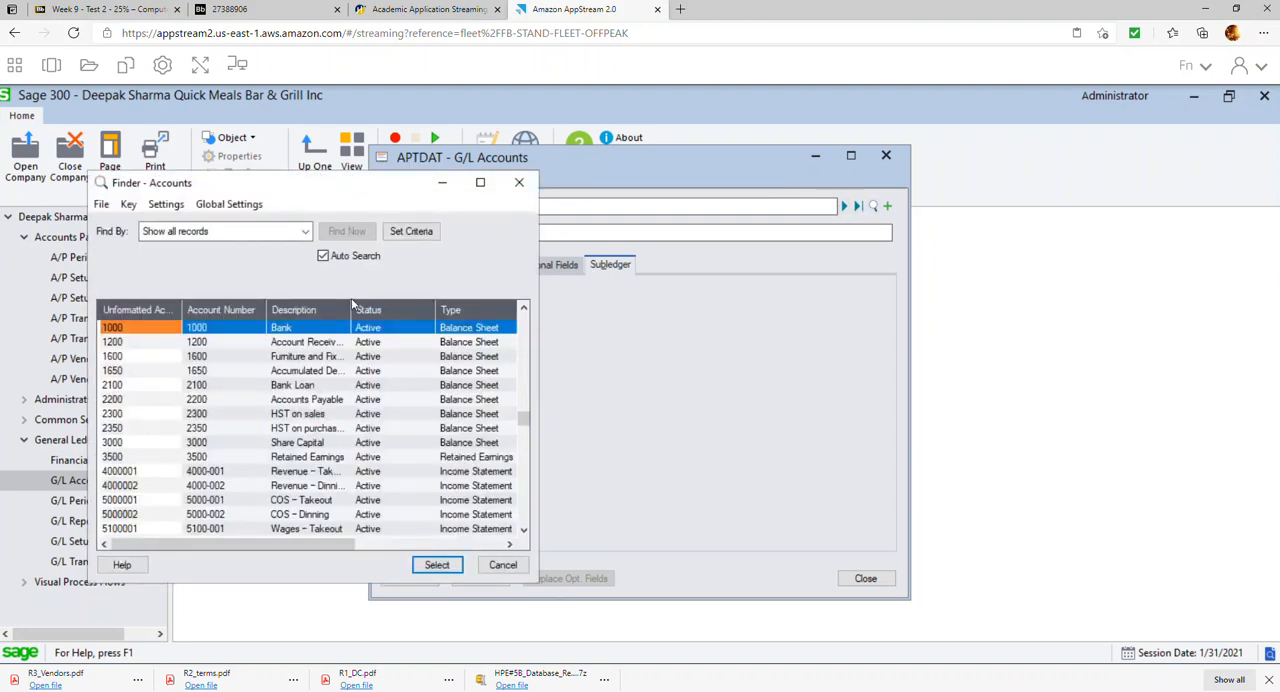
click(314, 402)
double_click(314, 402)
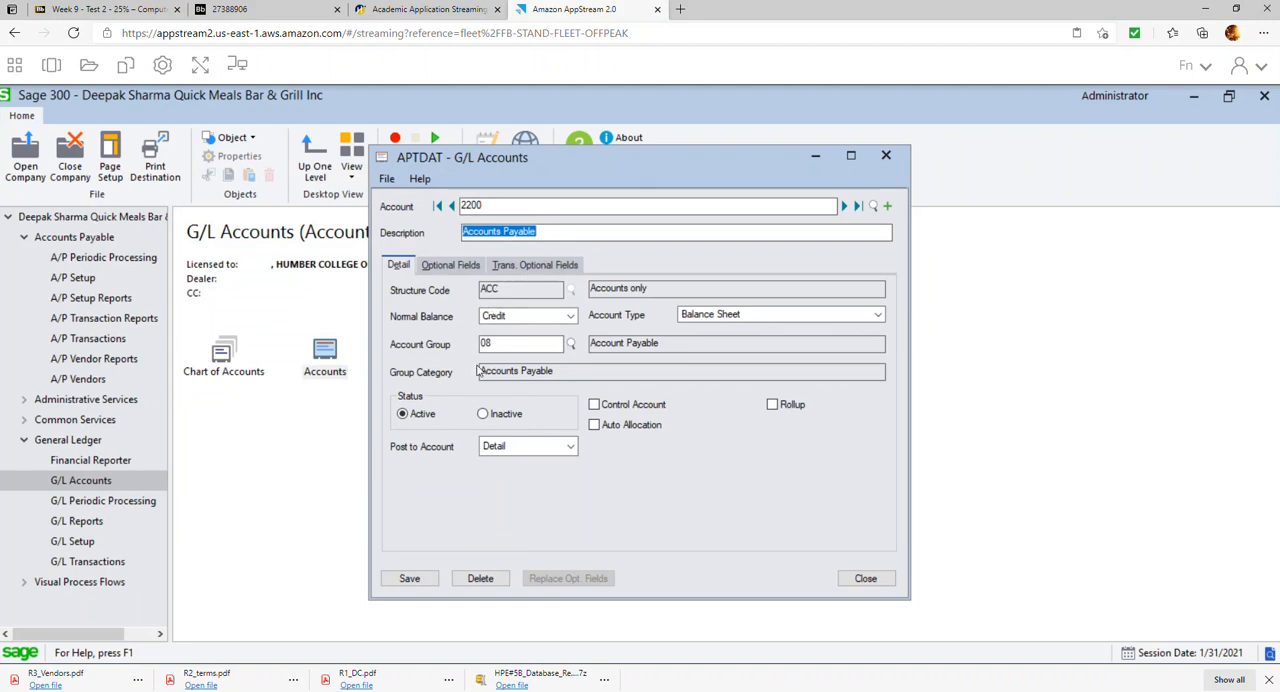
click(604, 409)
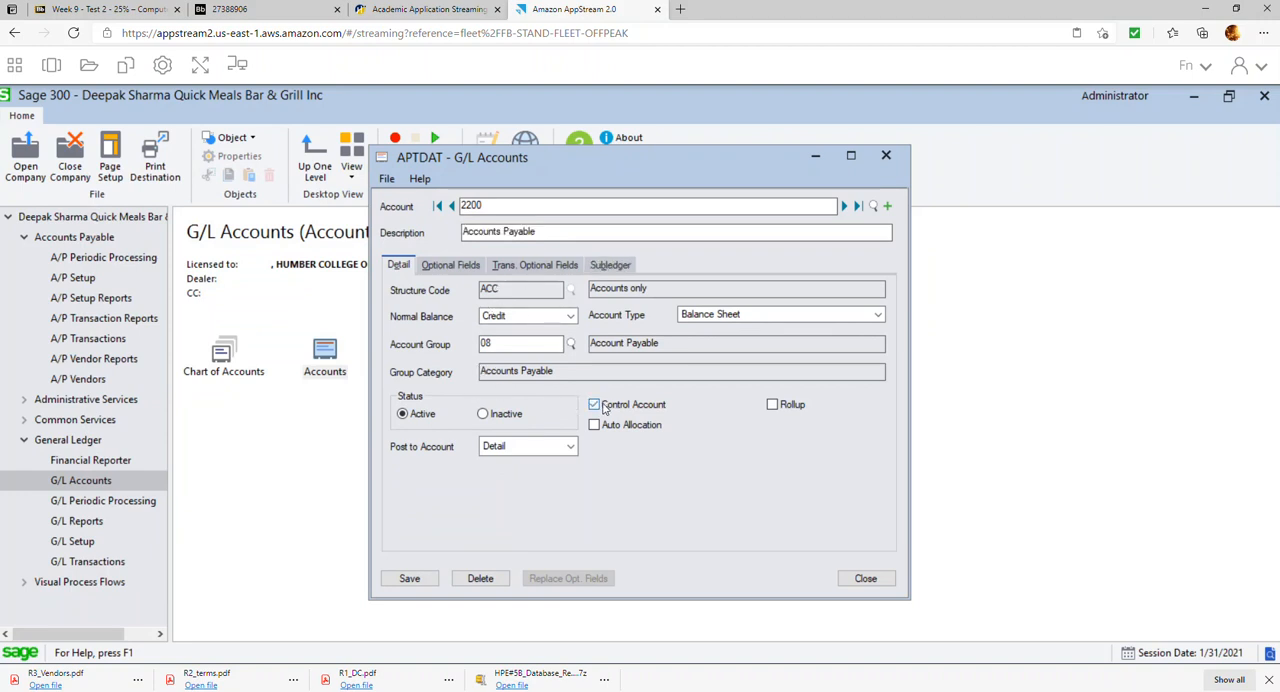
Assign the AP subledger to the Accounts Payable account 2200, save it, and close the G/L accounts
click(611, 268)
double_click(497, 313)
click(497, 312)
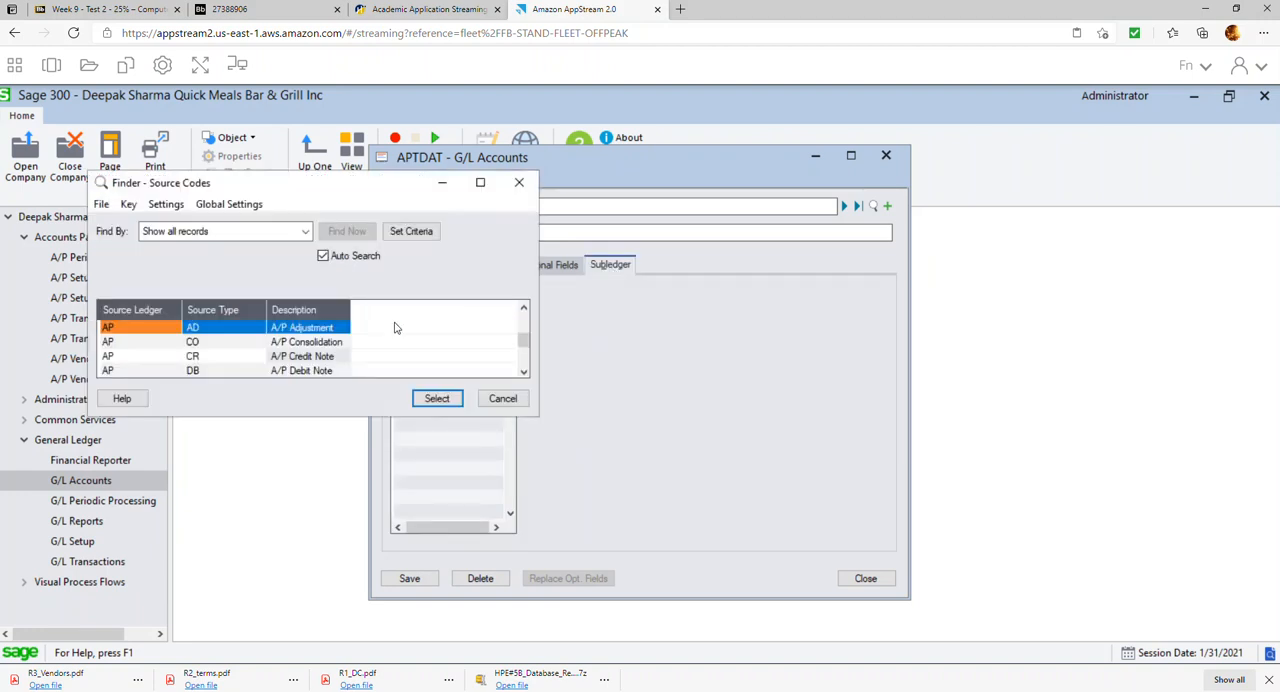
double_click(160, 330)
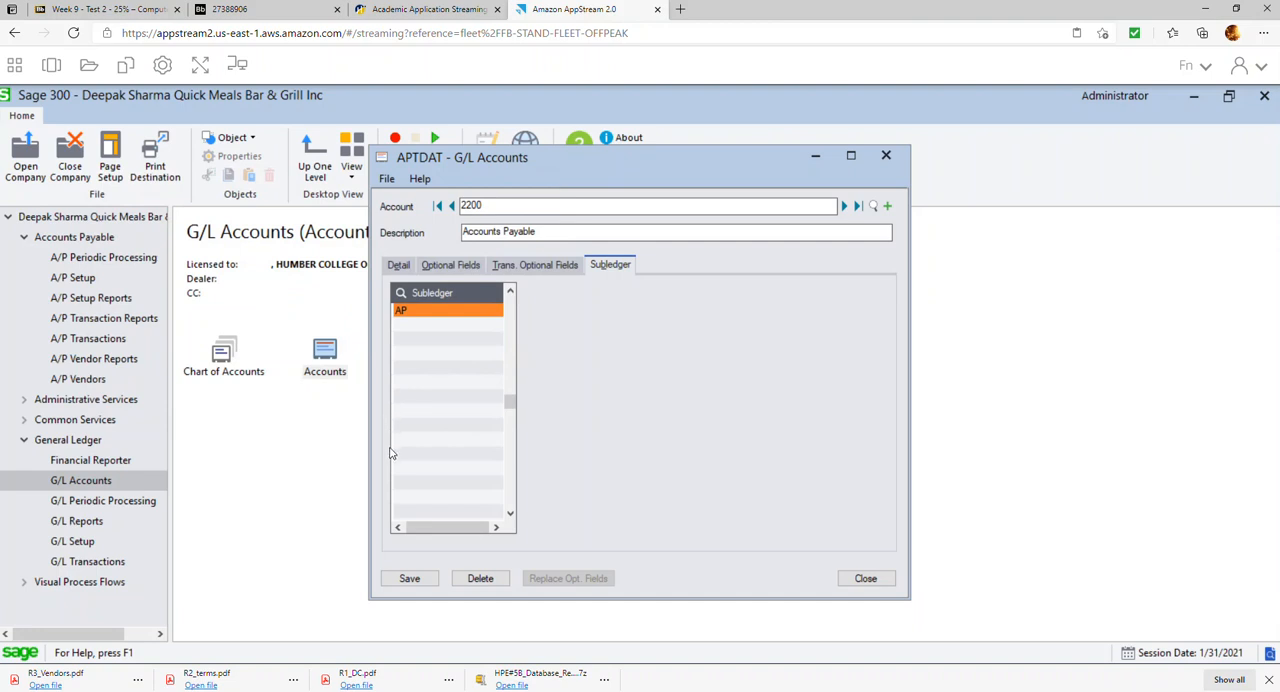
click(415, 580)
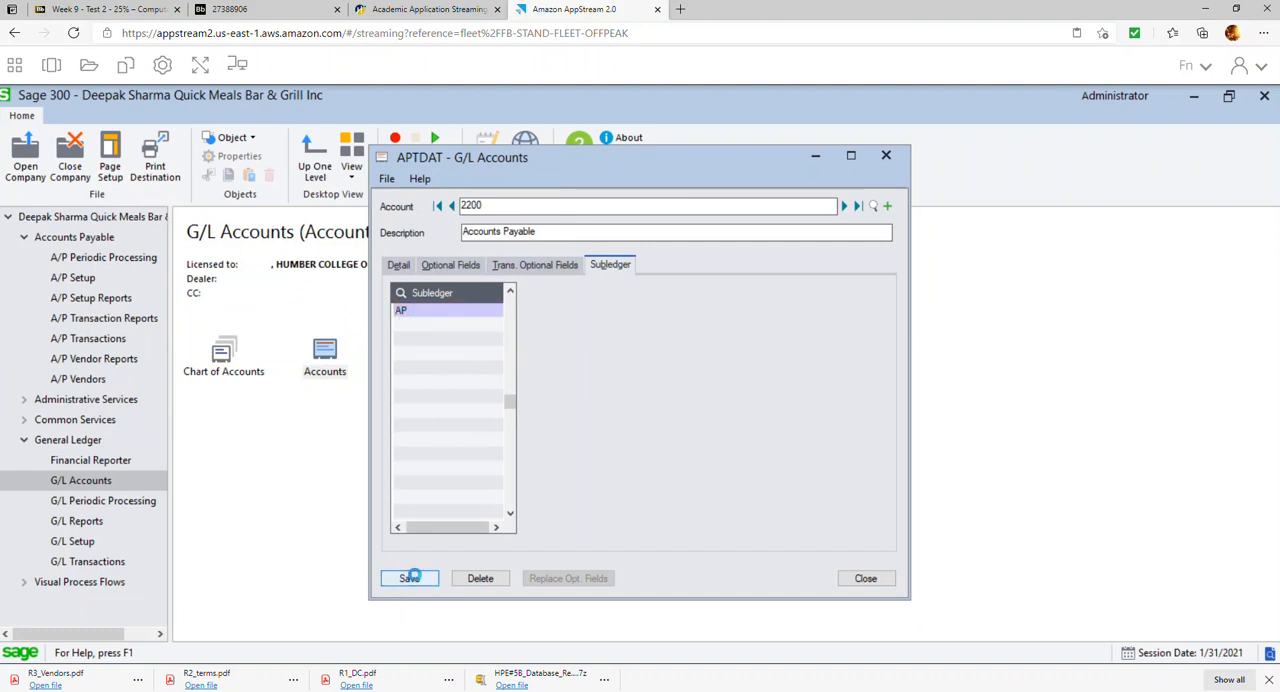
click(866, 580)
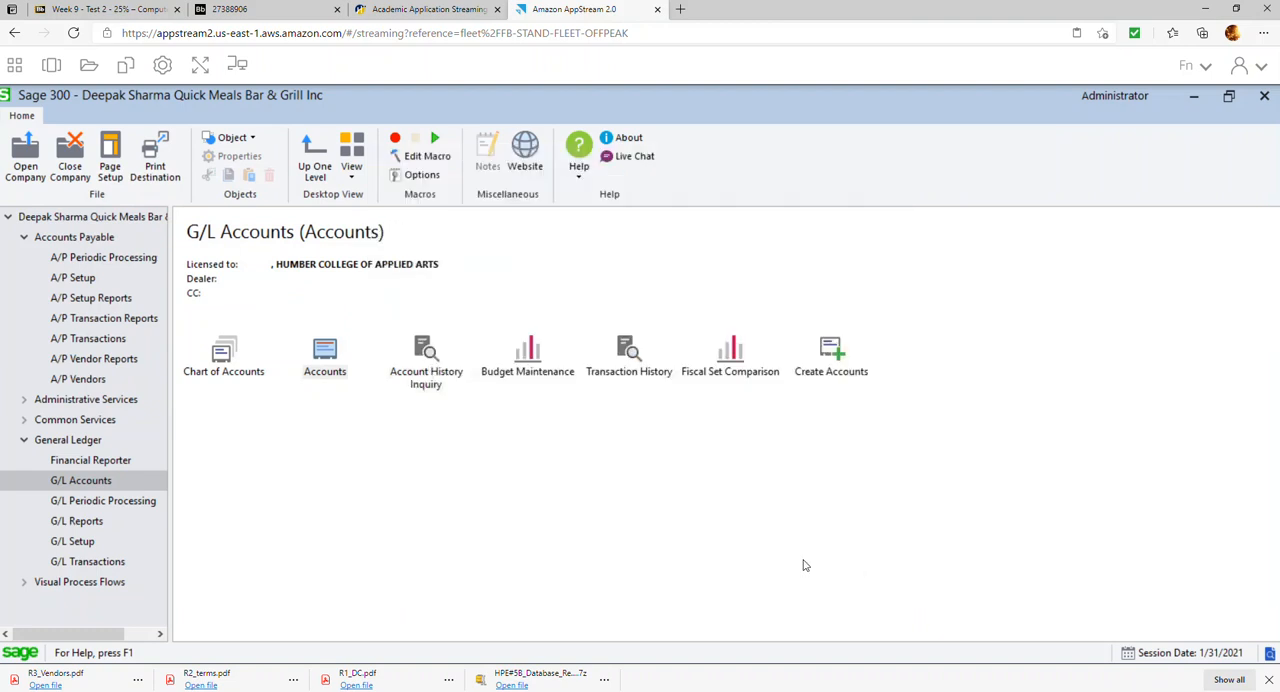
Check the exercise sheet for the General Ledger batch posting instructions and switch back to Sage 300
click(240, 10)
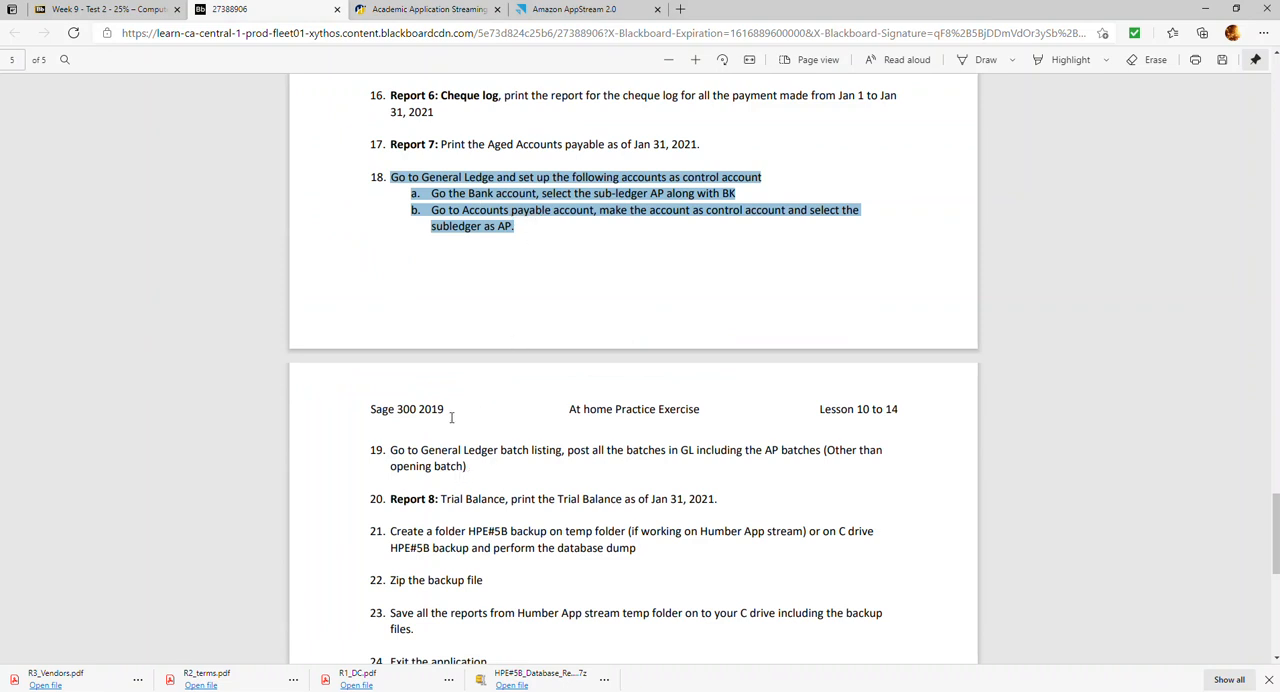
scroll(432, 460, down, 1)
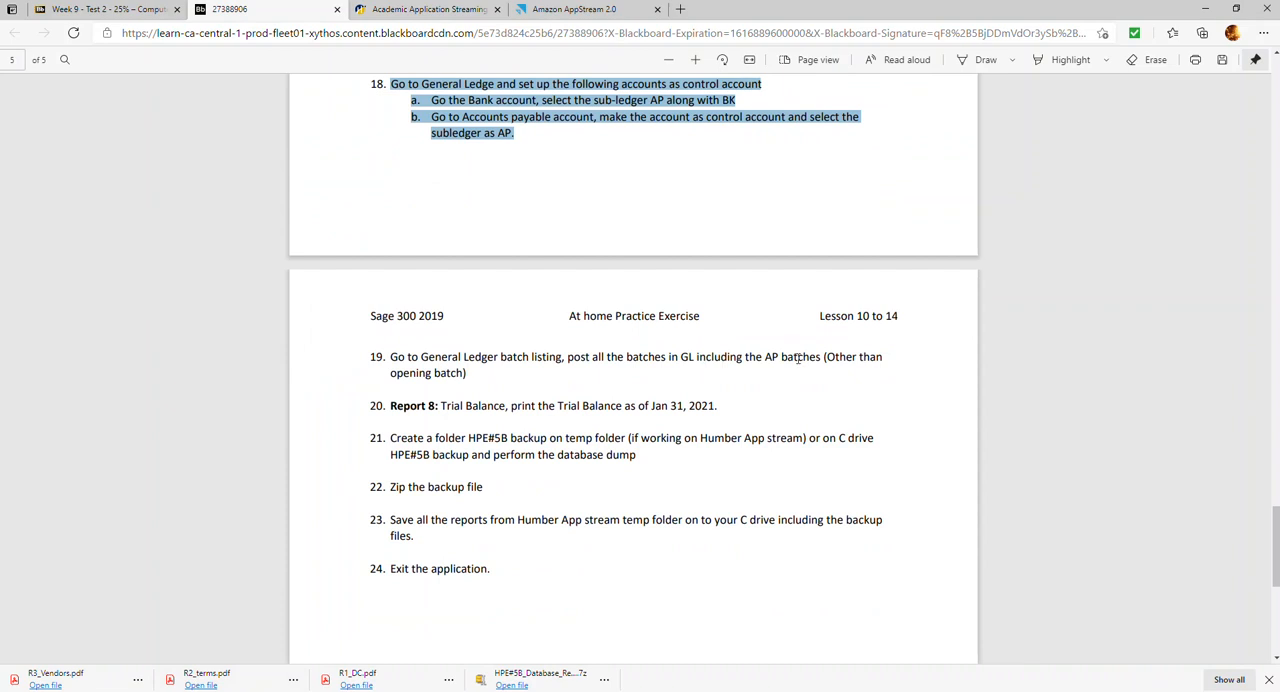
click(445, 12)
click(553, 16)
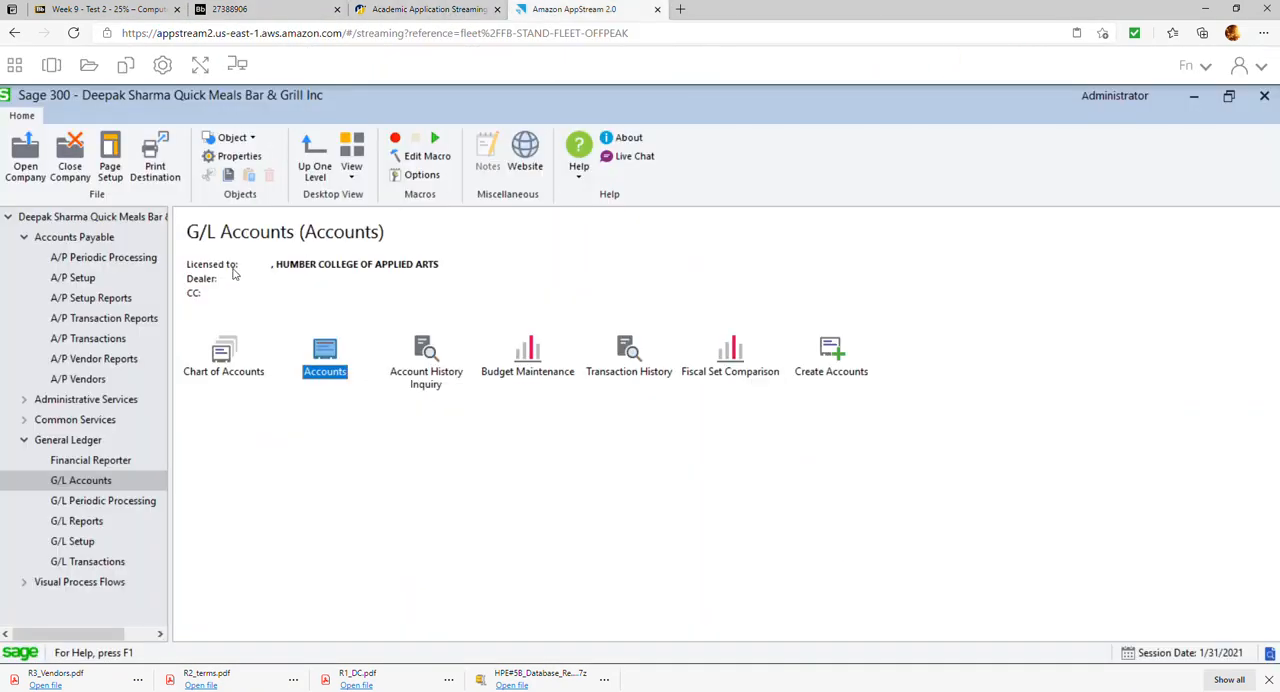
Open the General Ledger batch list and maximize its window
click(95, 565)
double_click(229, 352)
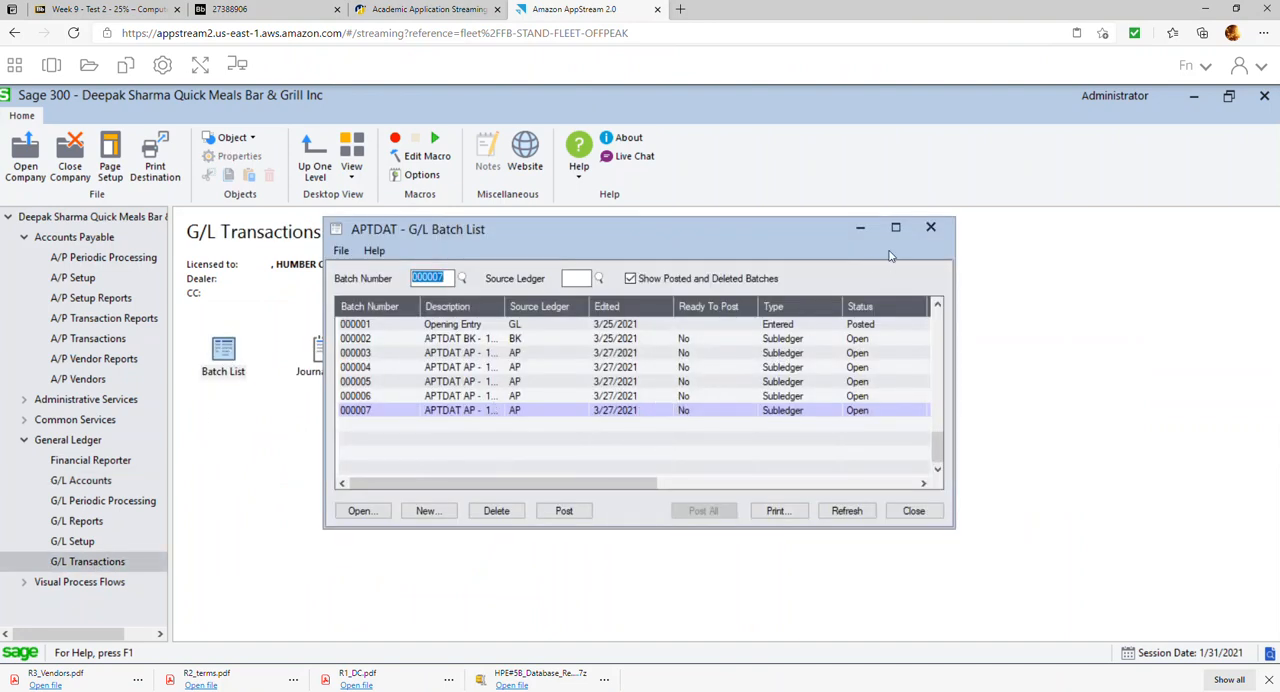
click(467, 328)
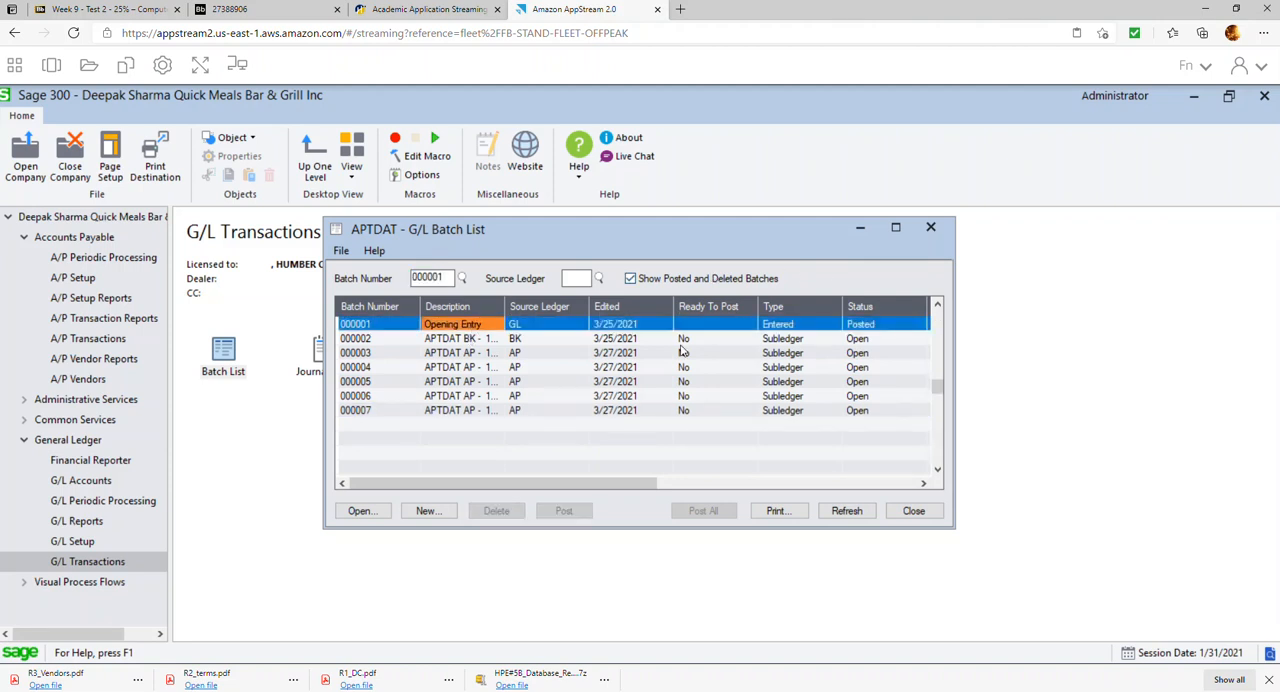
click(560, 344)
click(895, 227)
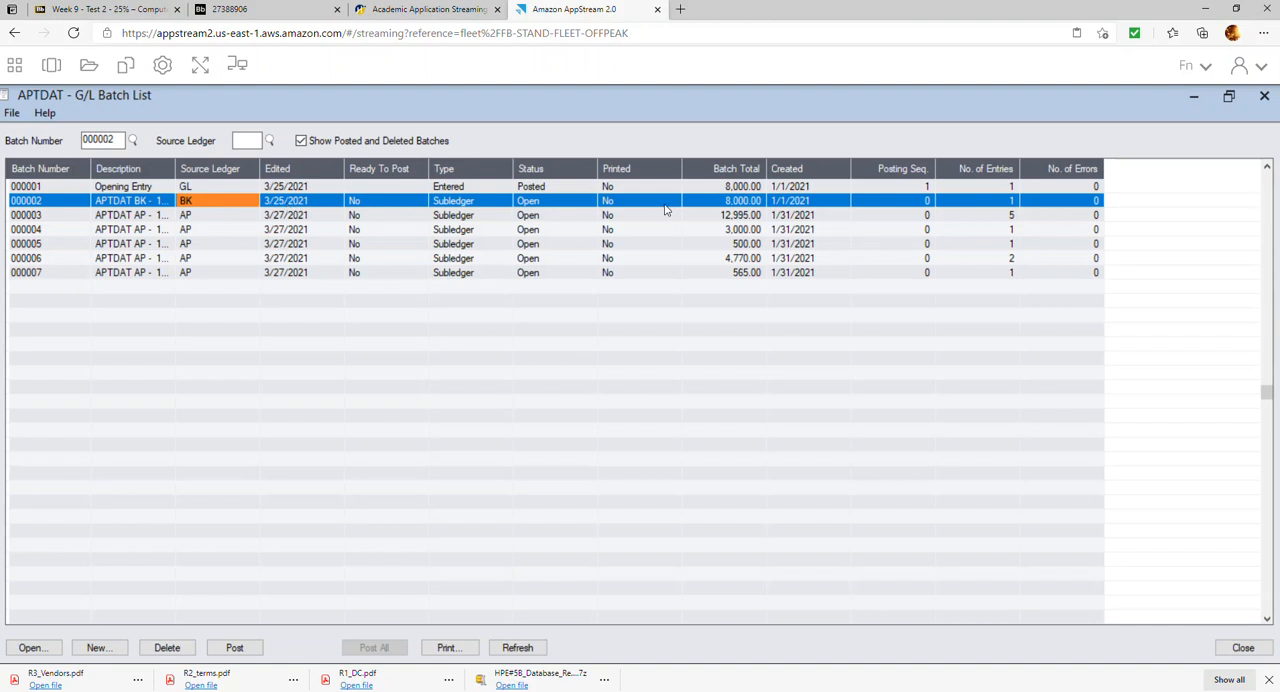
Review the open AP subledger batches 000003 to 000007 in the batch list
click(141, 217)
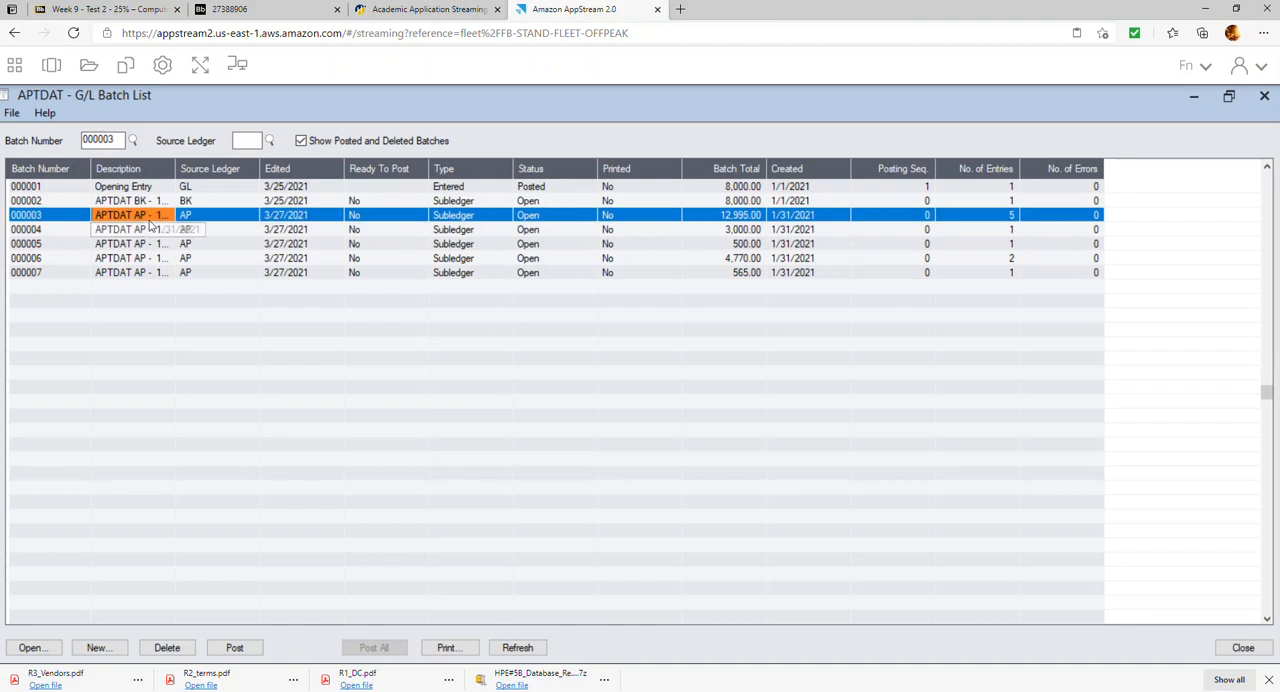
click(162, 216)
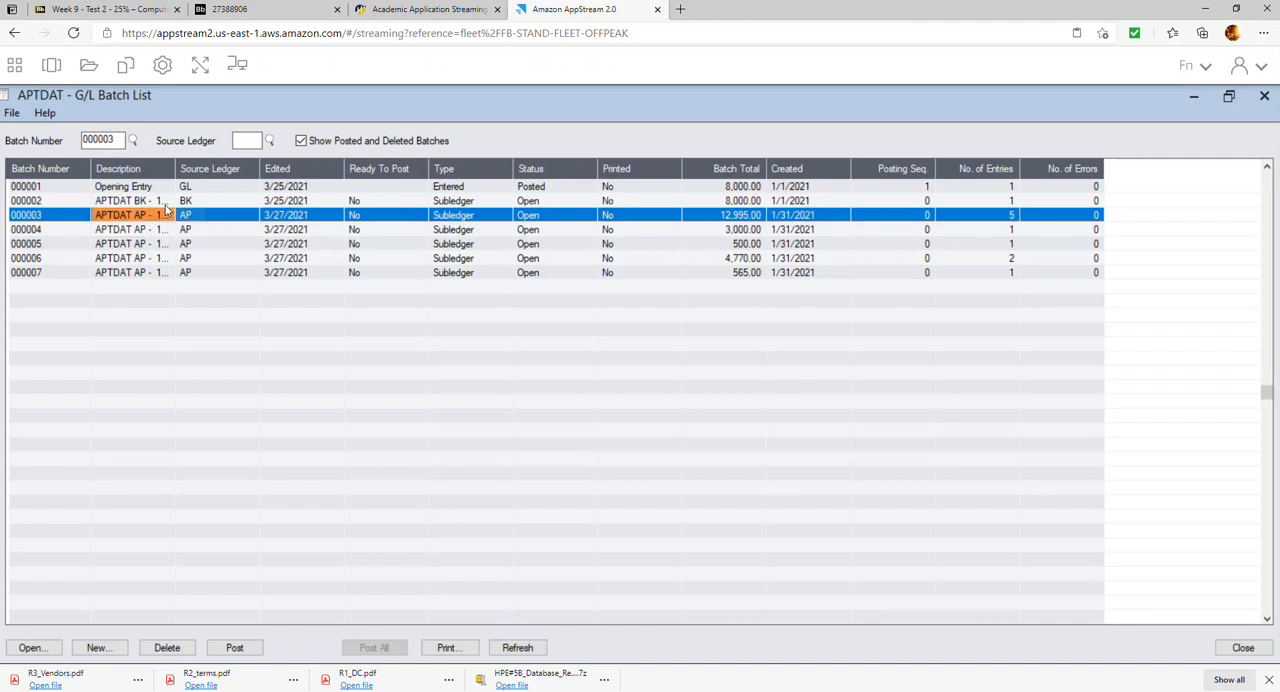
click(474, 232)
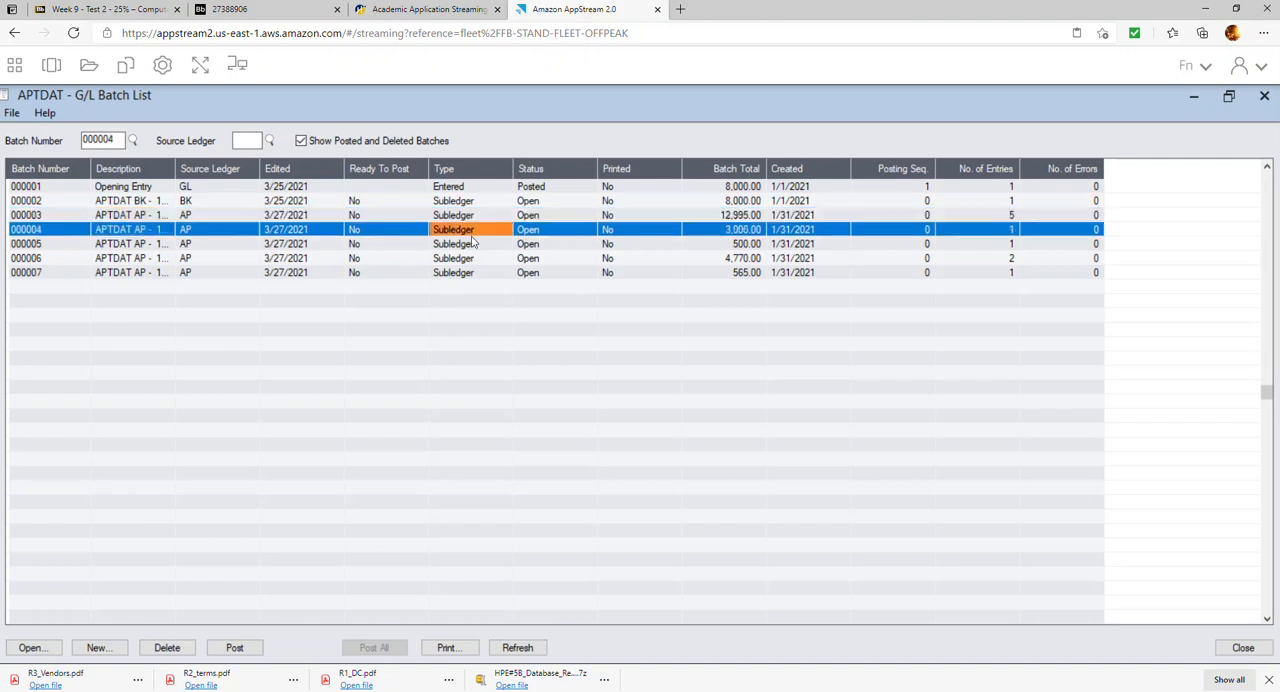
click(472, 245)
click(468, 259)
click(472, 276)
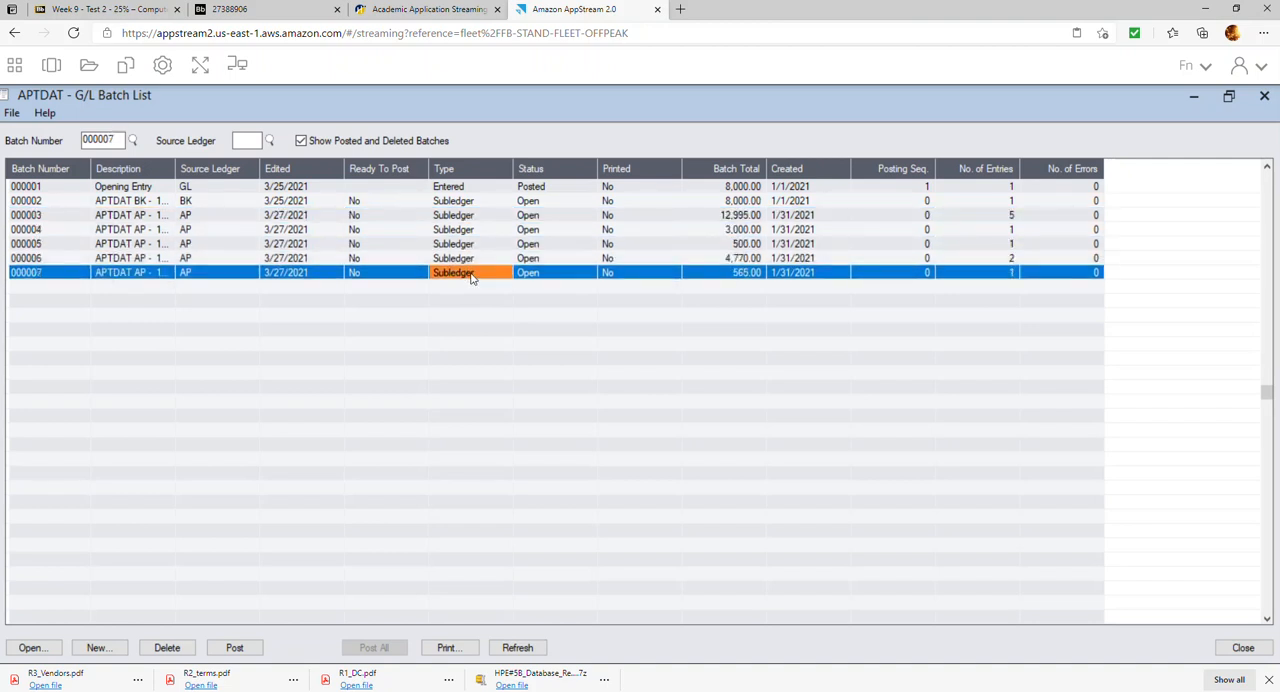
Delete the BK subledger batch 000002 from the G/L batch list
click(455, 202)
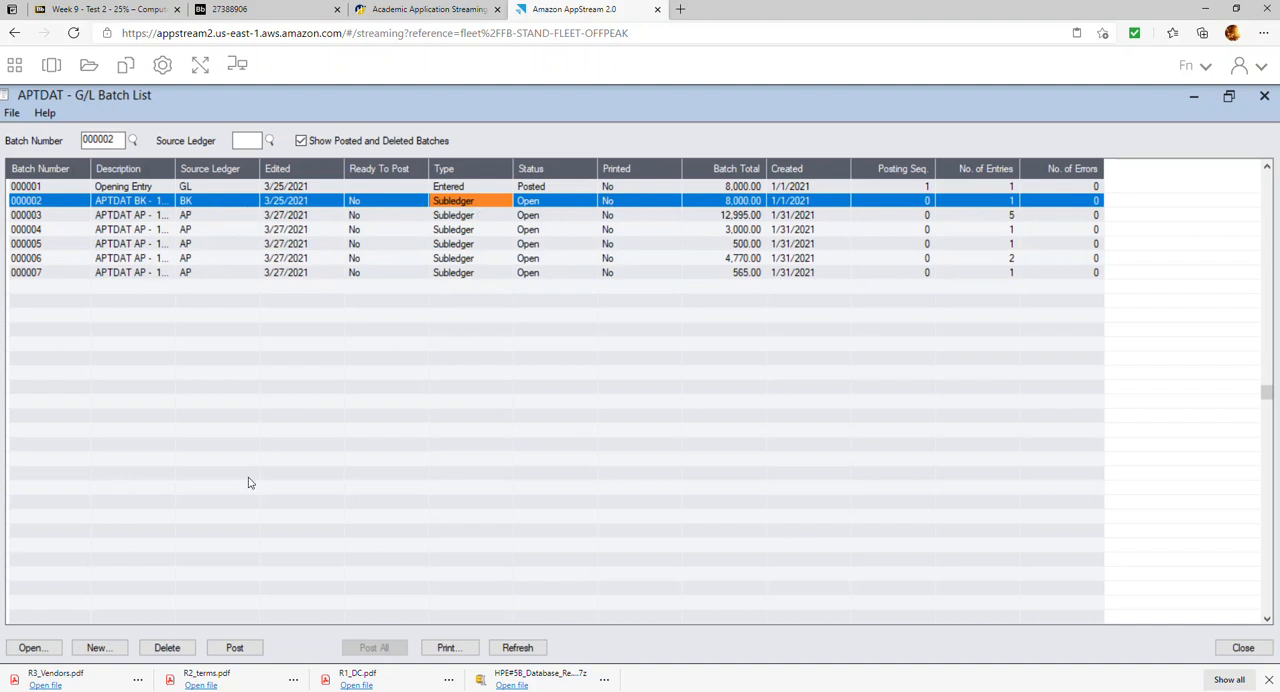
click(165, 648)
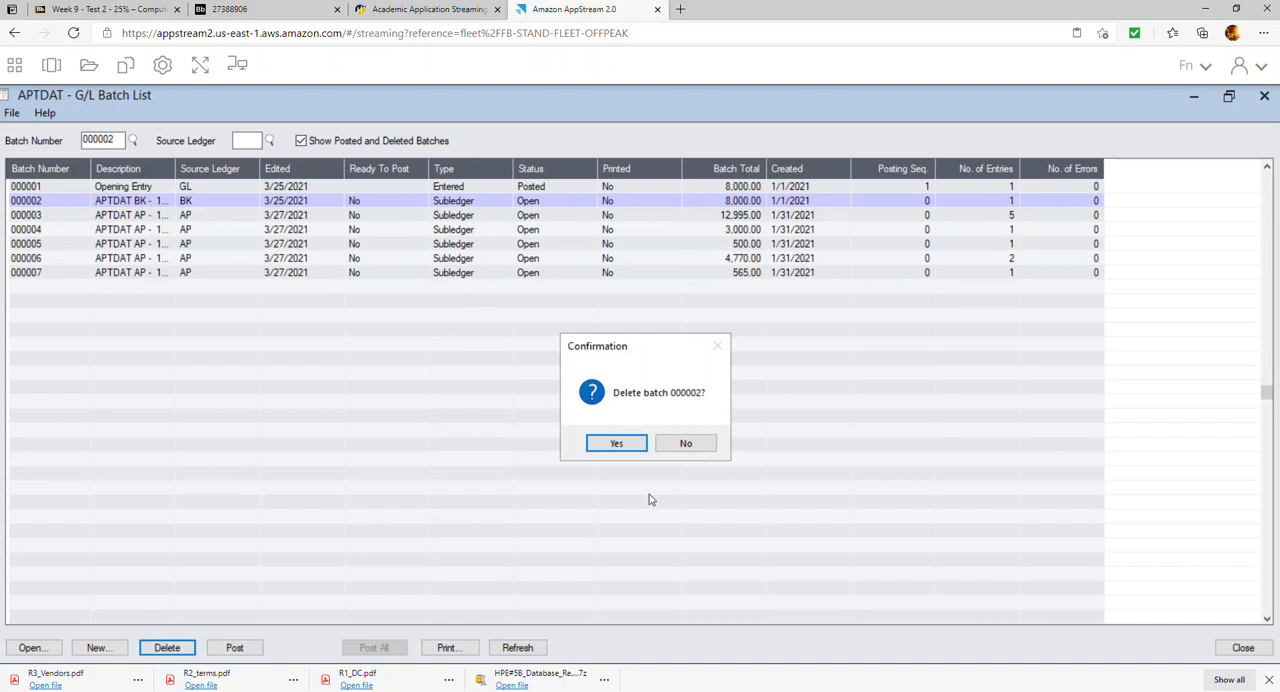
click(613, 443)
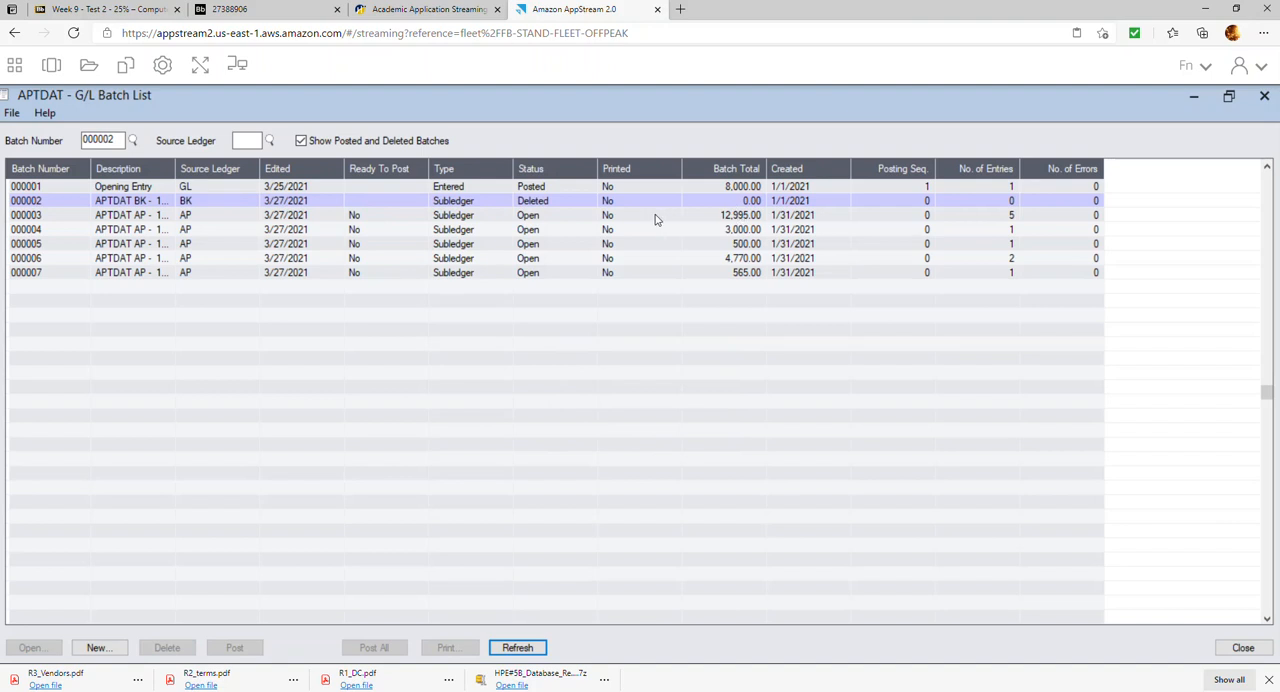
Mark the AP subledger batches 000003 through 000007 as ready to post
double_click(382, 215)
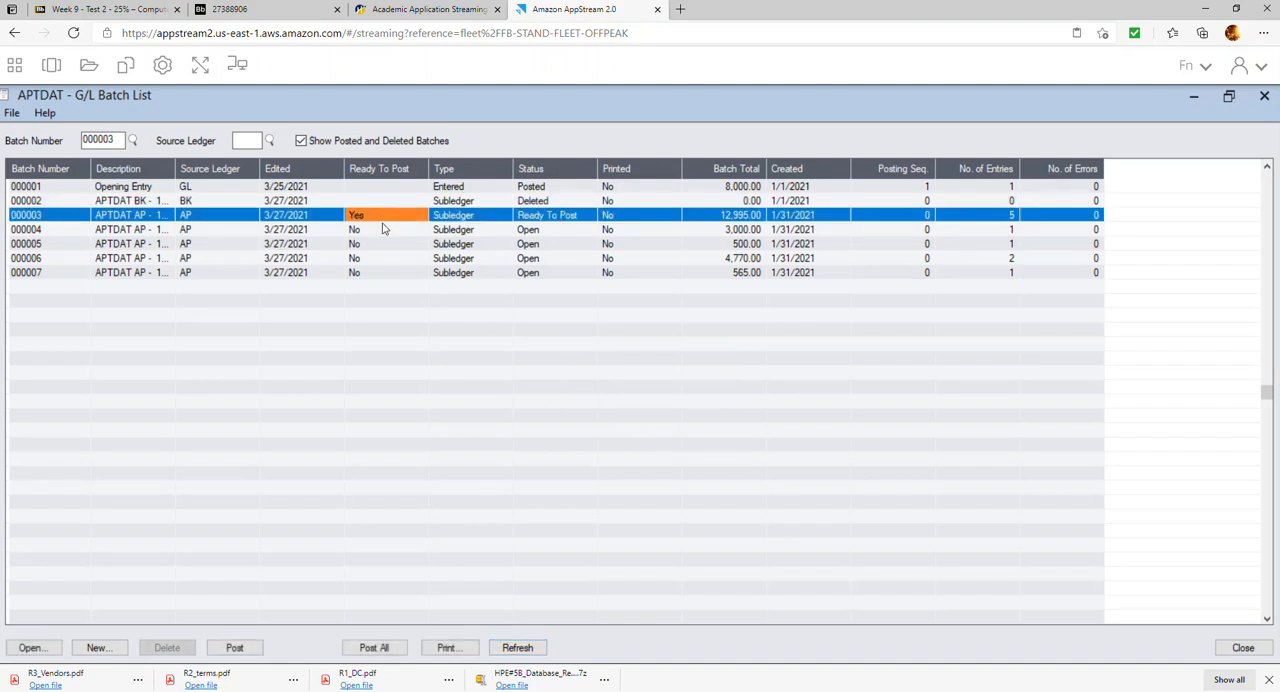
click(382, 230)
click(382, 230)
double_click(383, 244)
double_click(378, 258)
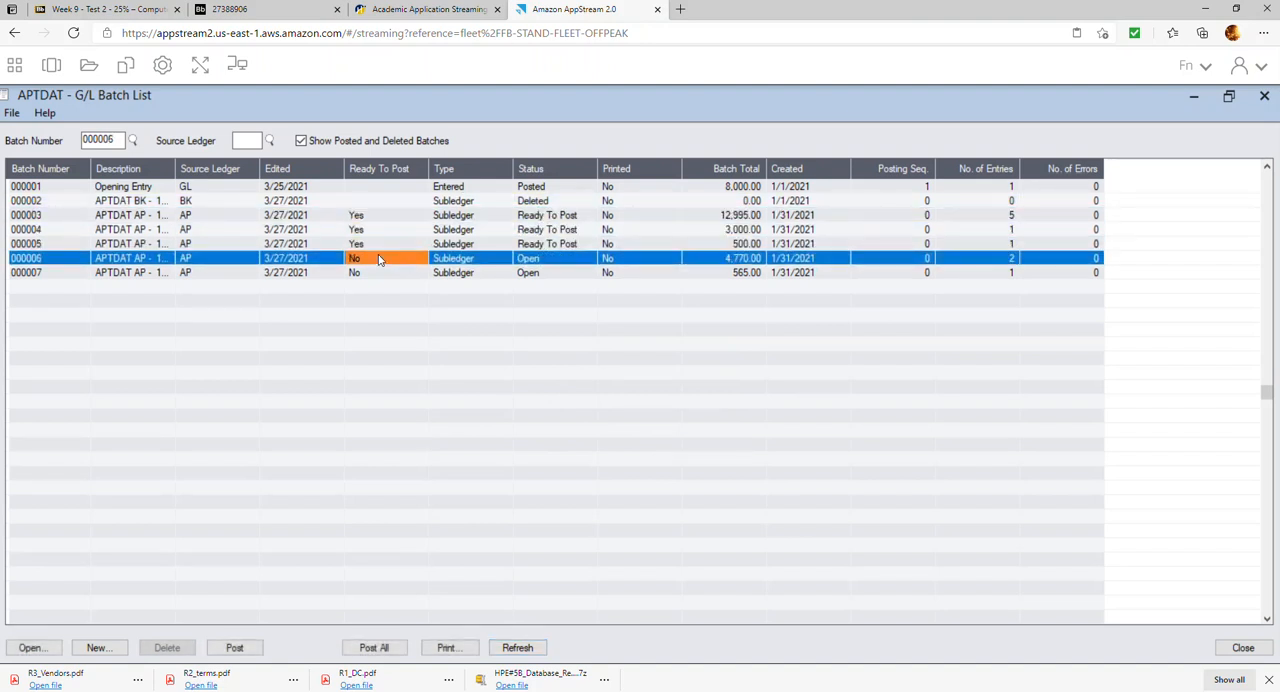
double_click(376, 272)
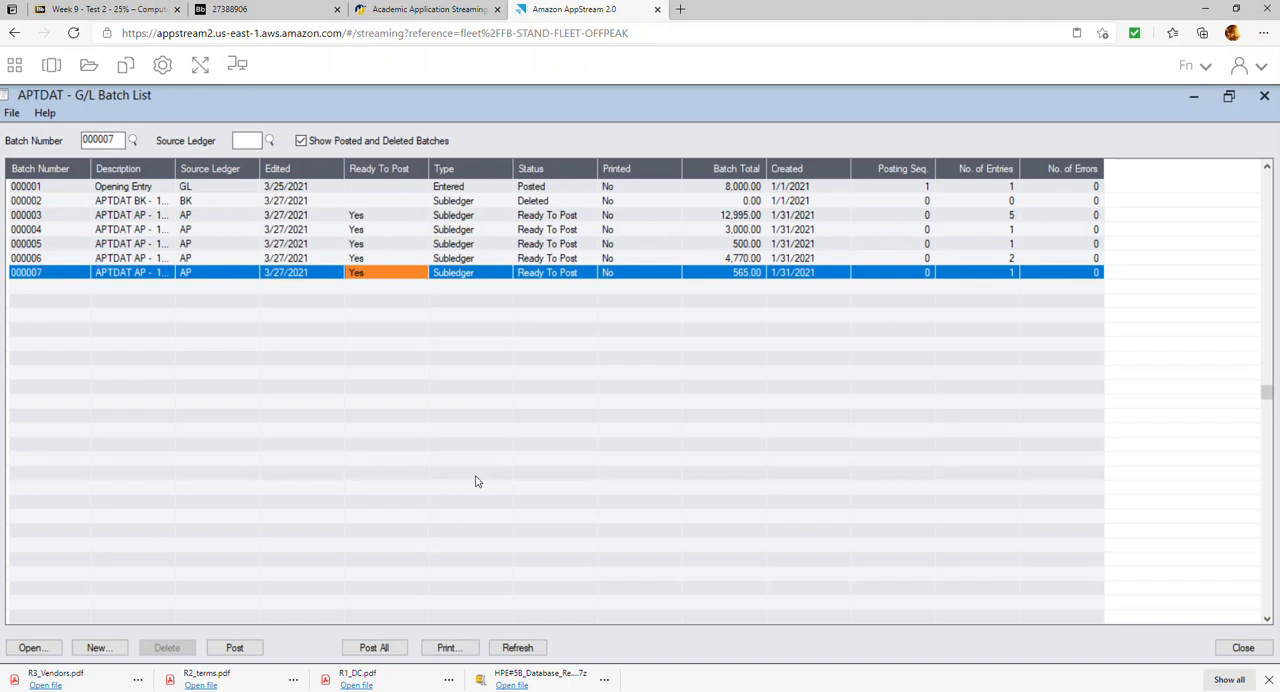
Post all the ready batches, check the status column, and close the batch list
click(374, 648)
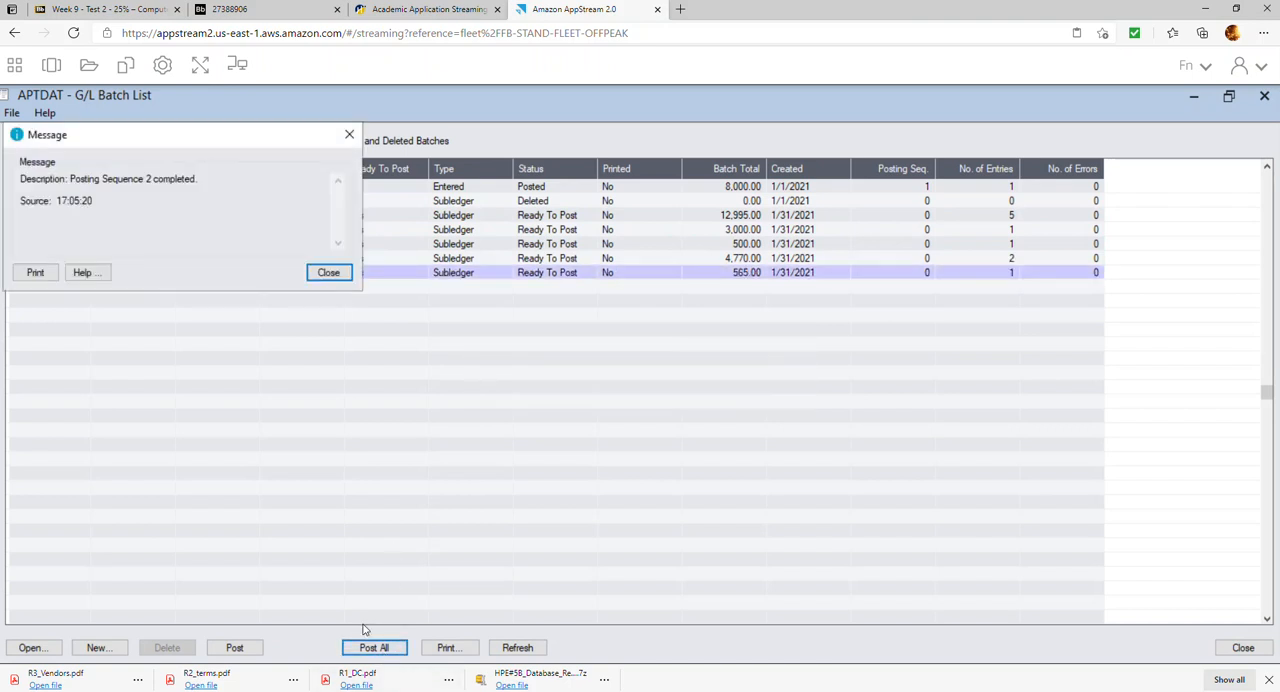
click(328, 273)
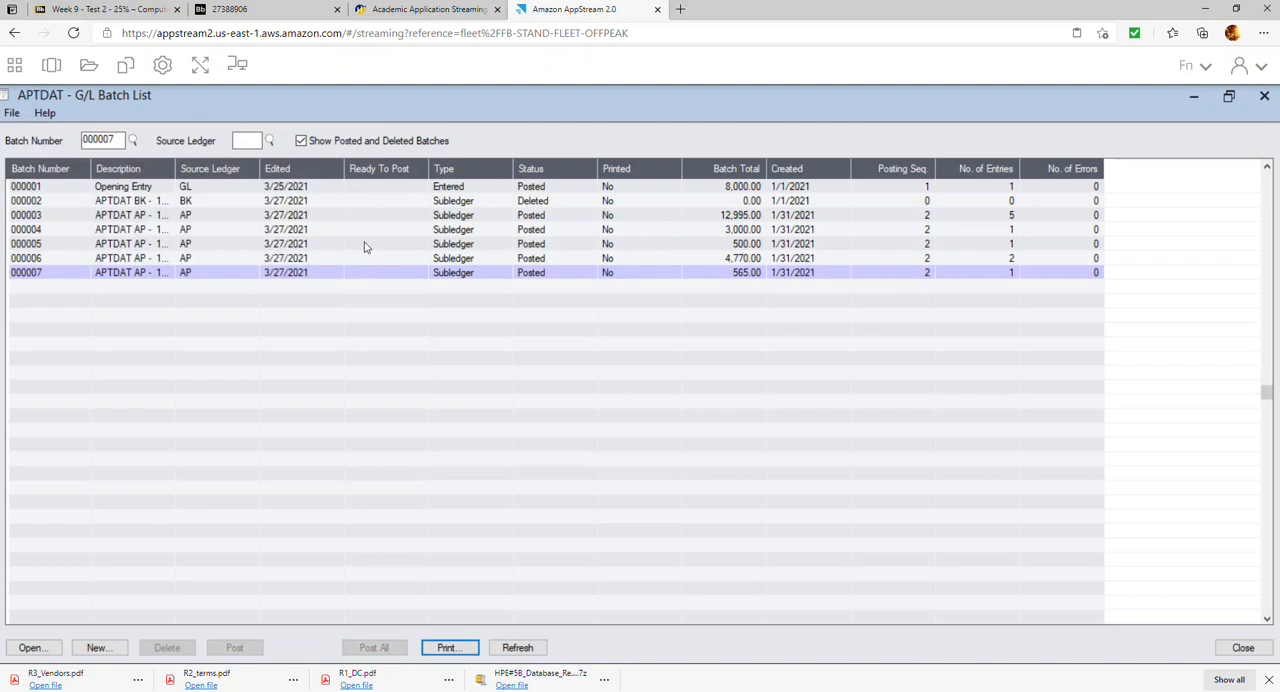
click(538, 203)
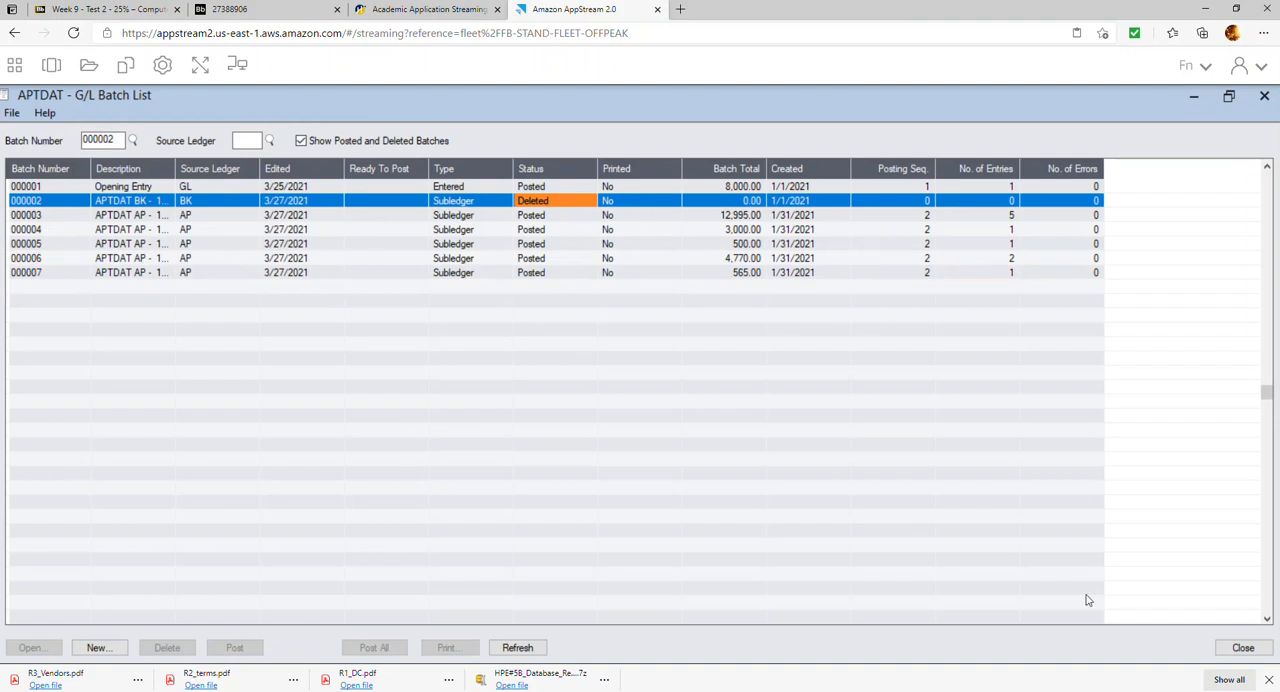
click(1242, 648)
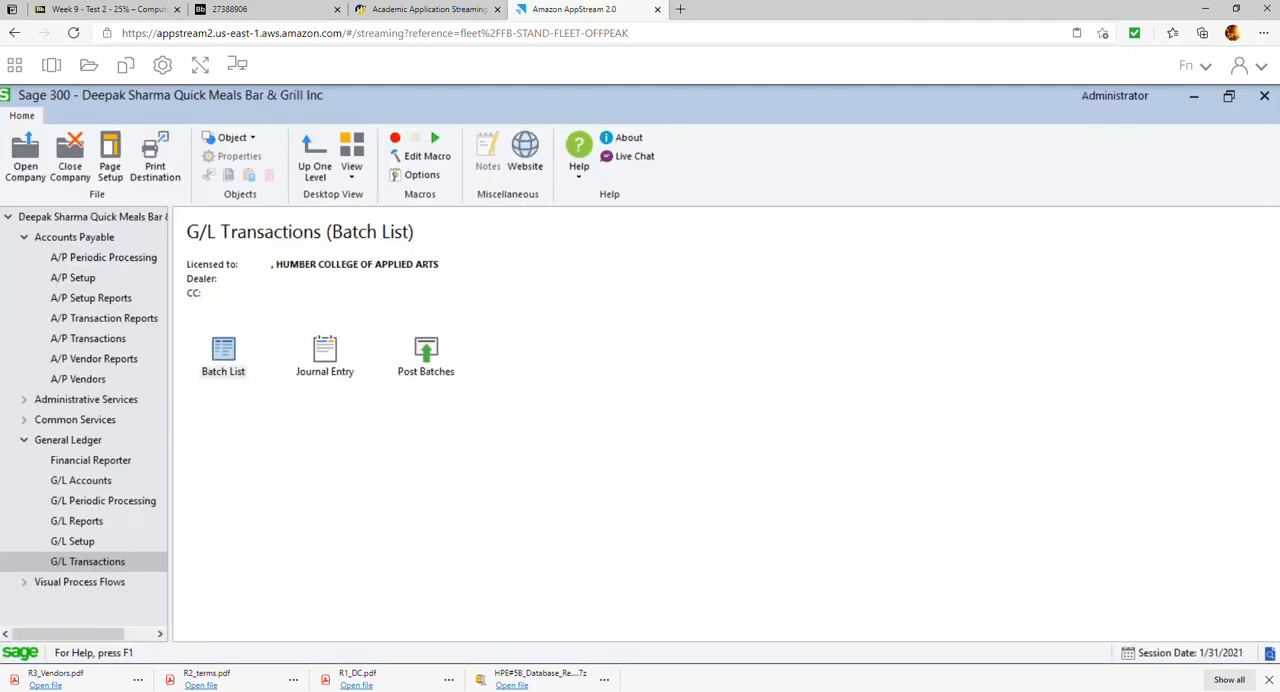
Check the exercise sheet for the Report 8 Trial Balance instructions and return to Sage 300
click(269, 12)
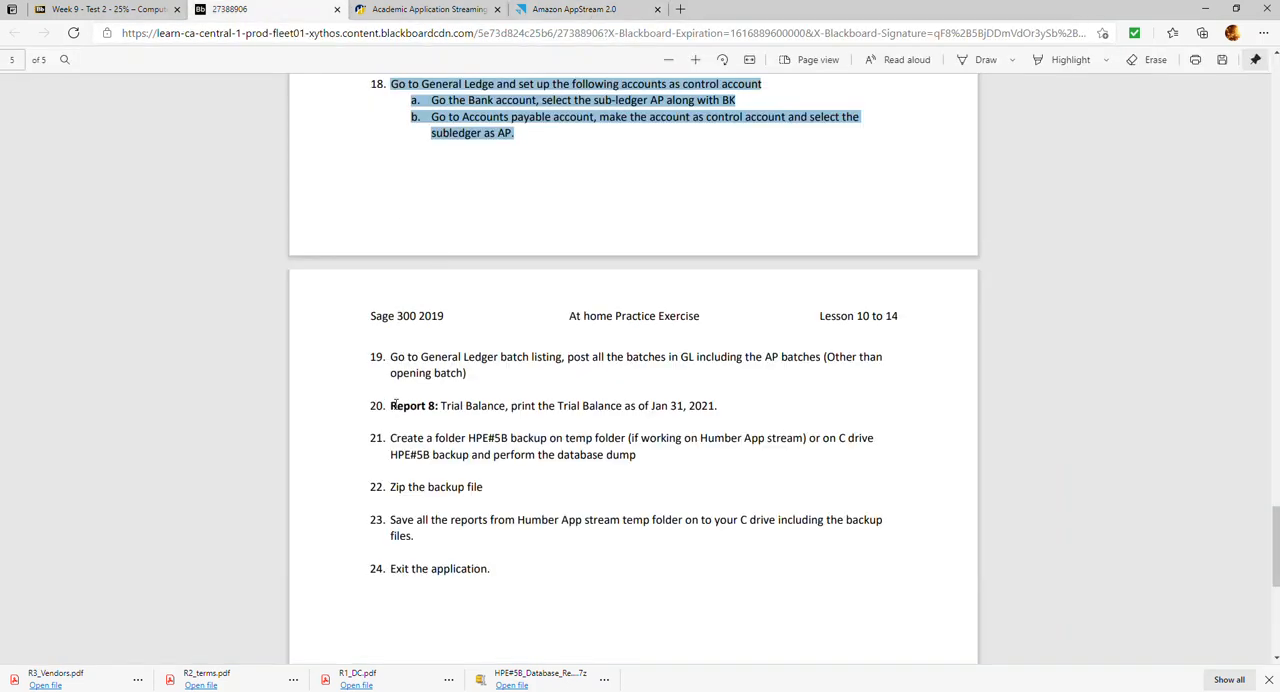
drag(389, 406, 738, 407)
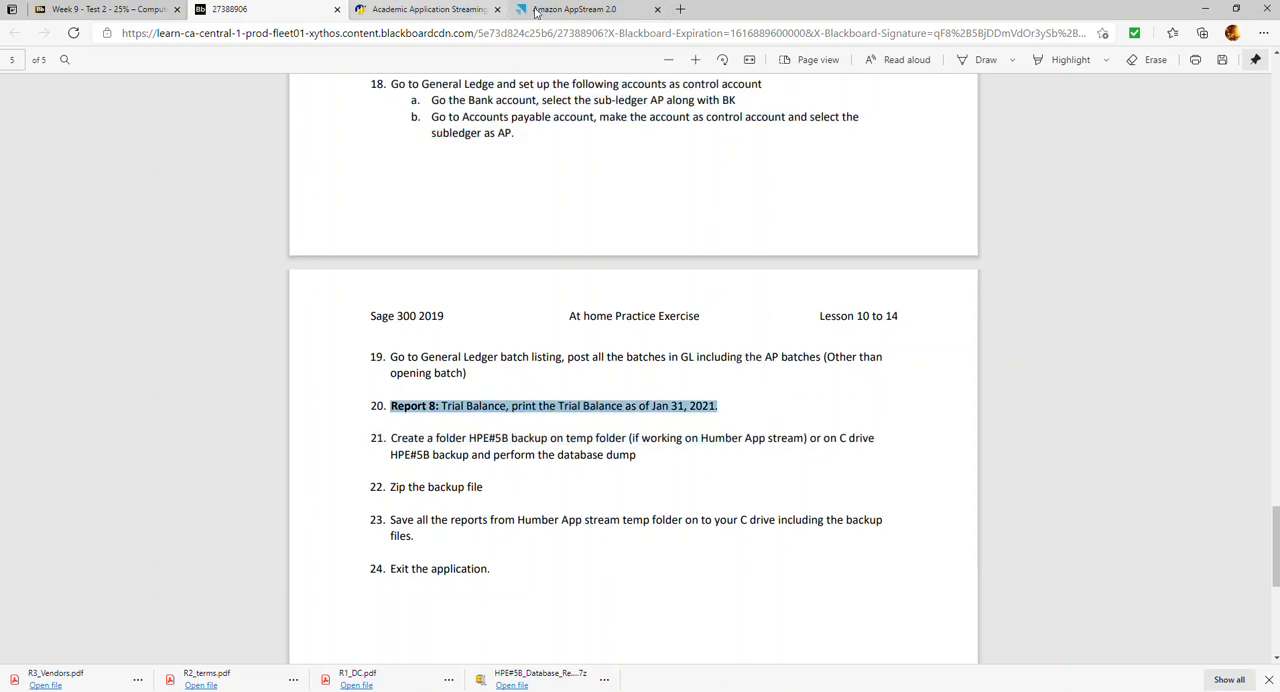
click(560, 10)
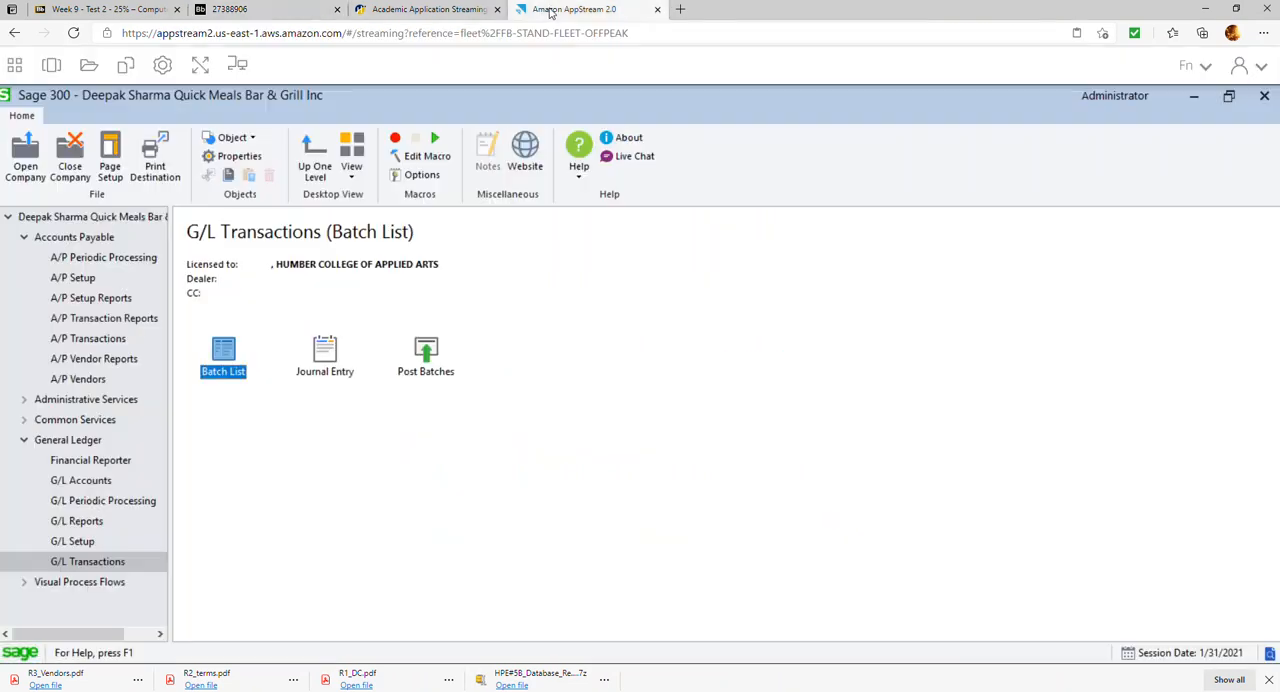
Generate a preview of the Trial Balance from the General Ledger reports
click(80, 521)
double_click(330, 358)
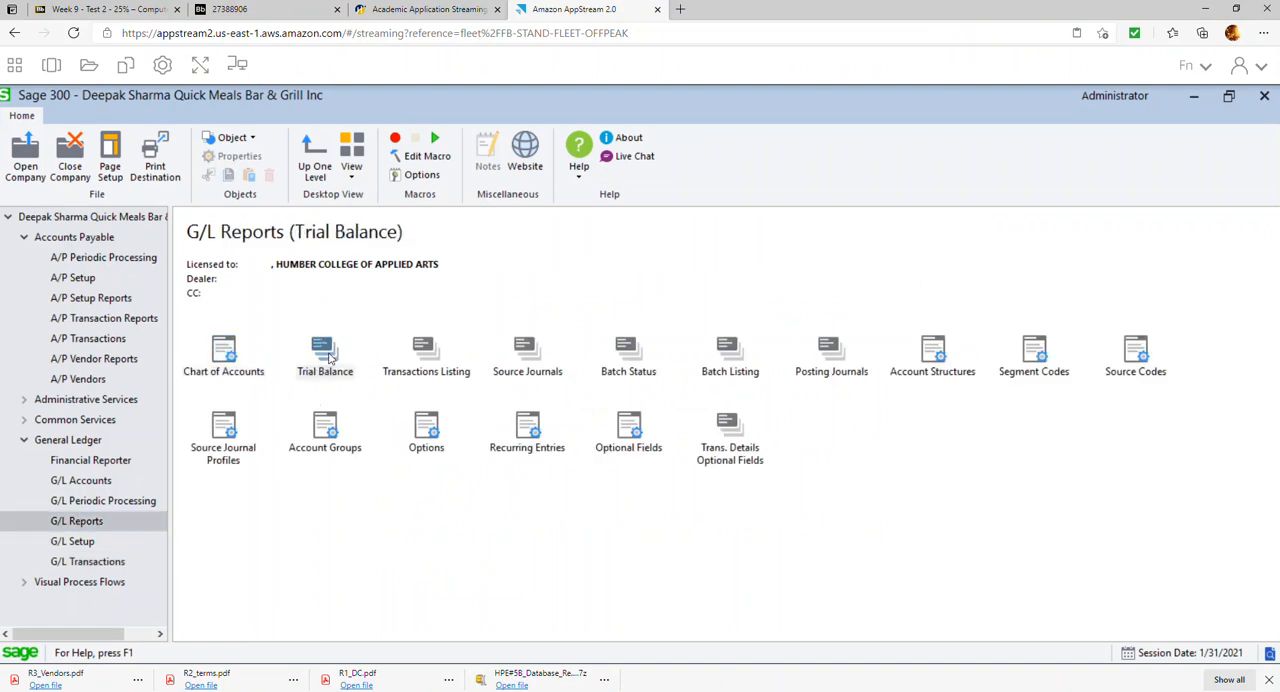
click(469, 603)
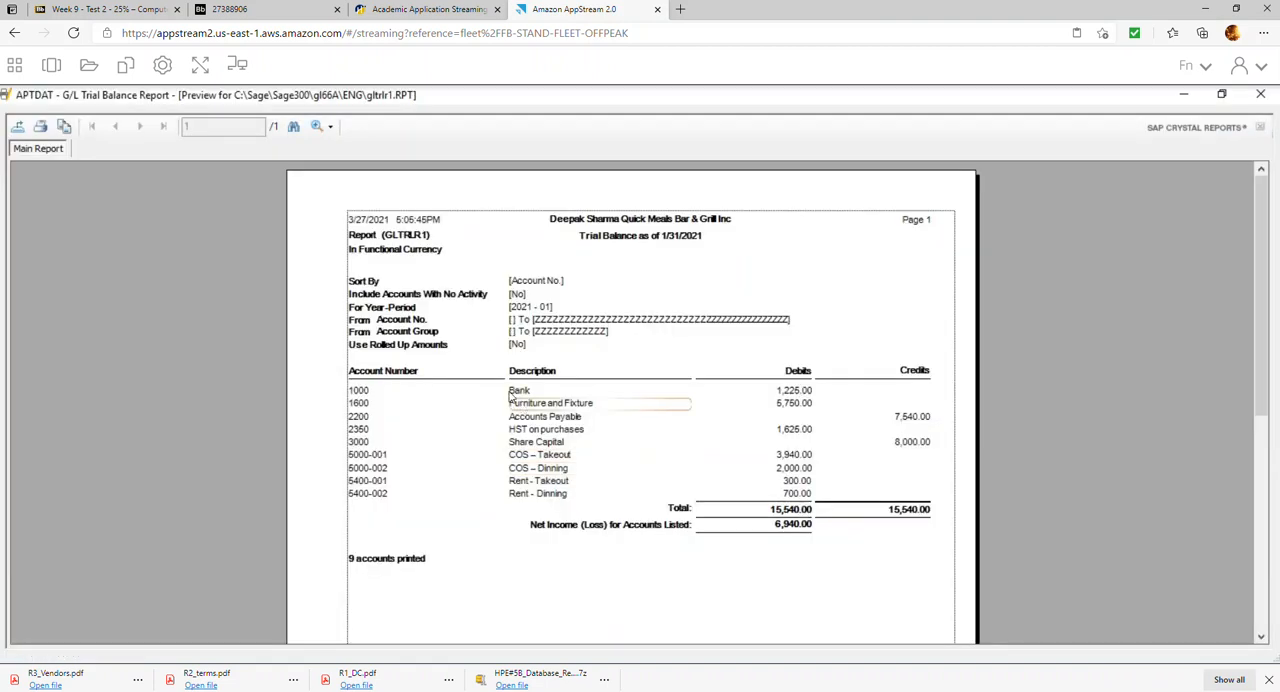
Export the Trial Balance as a PDF named R8_TB to the HPE#5B Repors folder and close the report
click(20, 130)
click(777, 336)
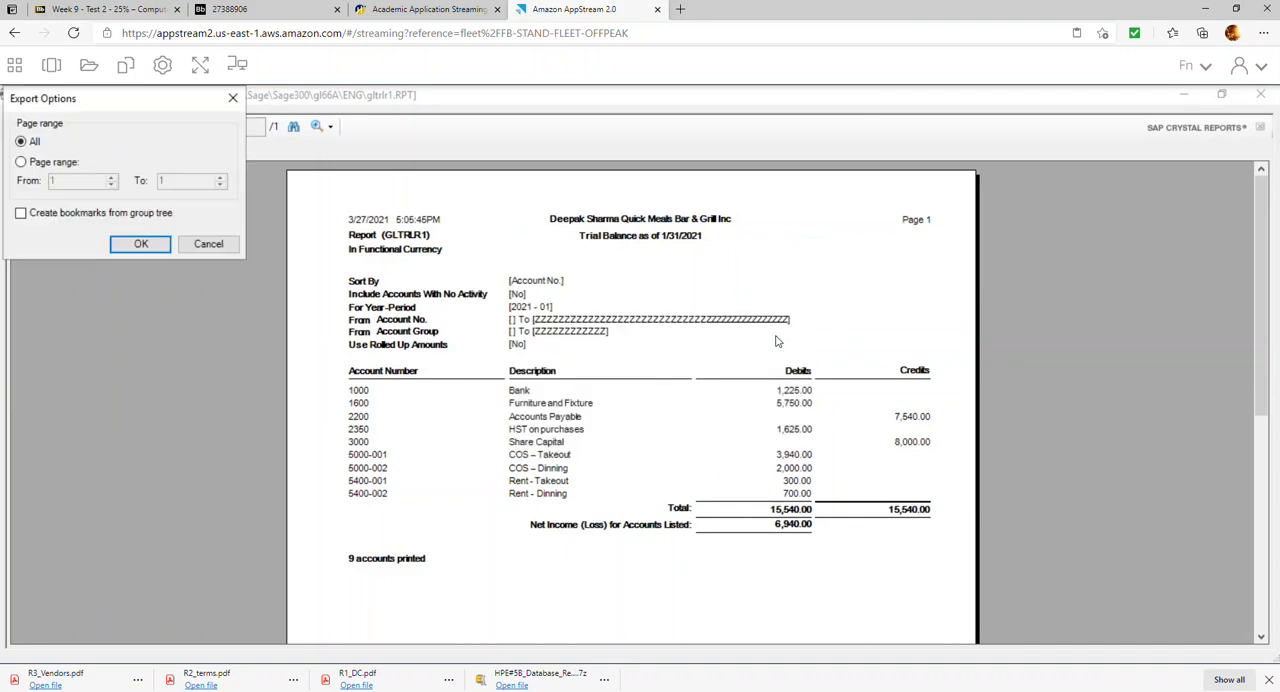
click(139, 244)
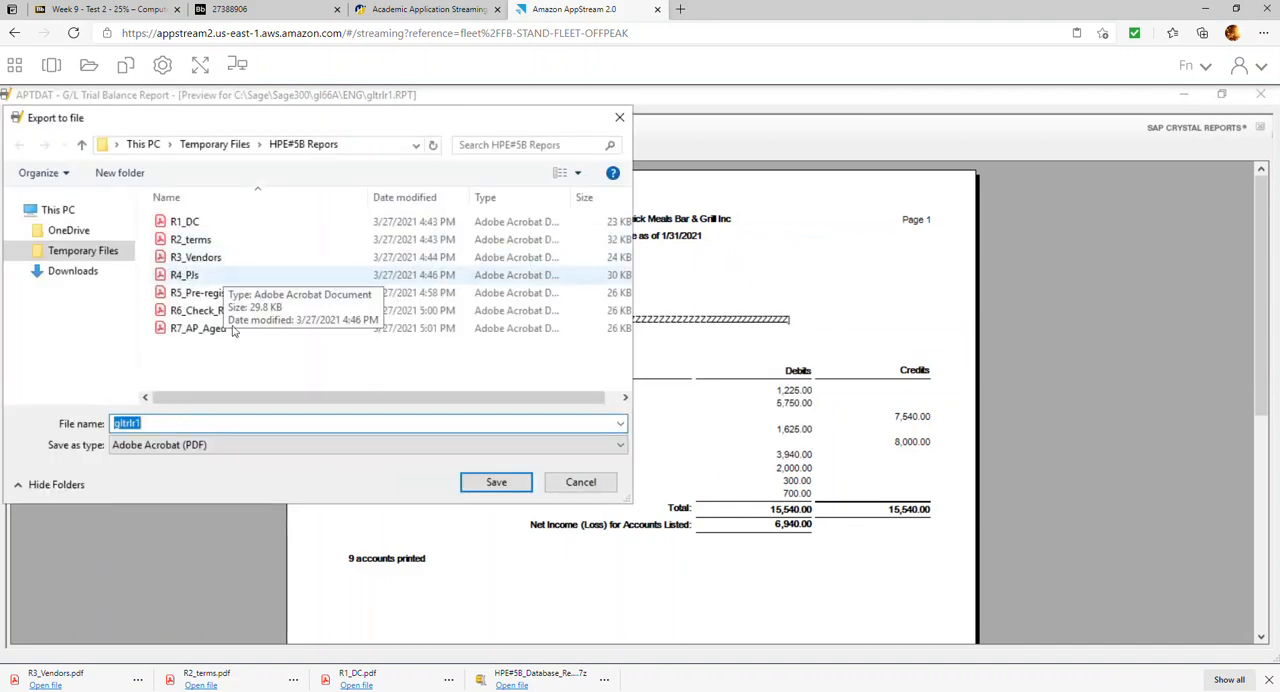
text(R6)
key(BackSpace)
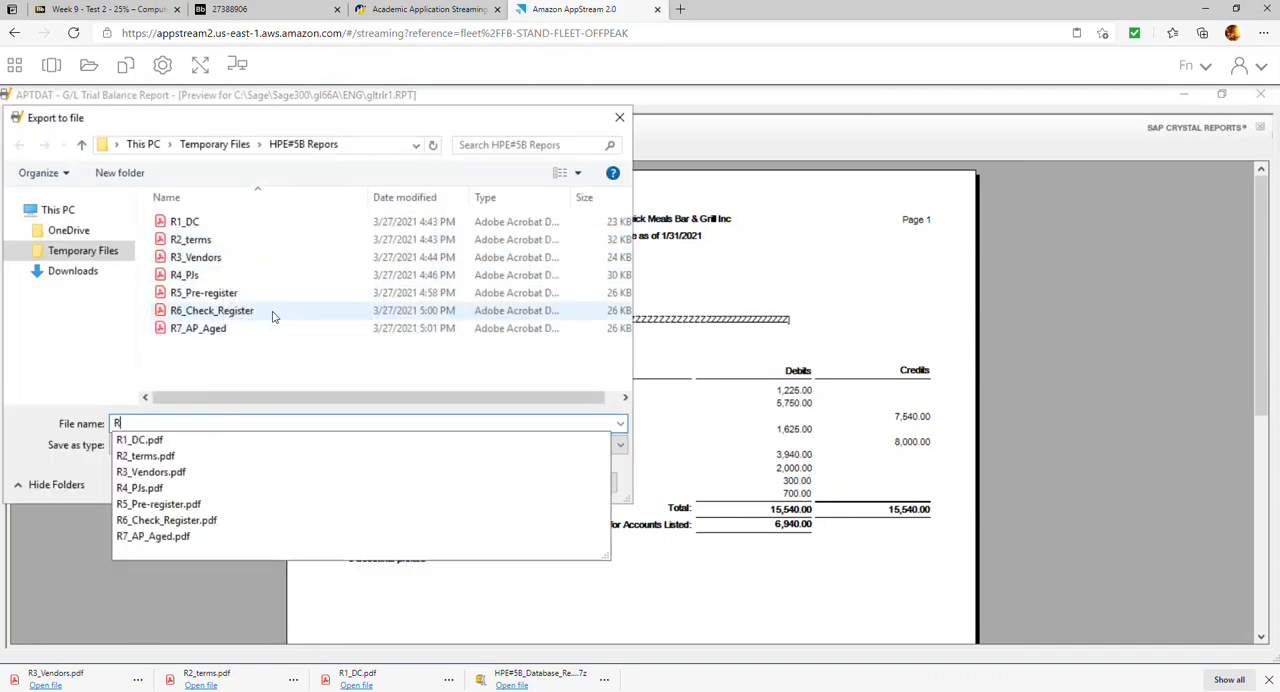
text(8_TB)
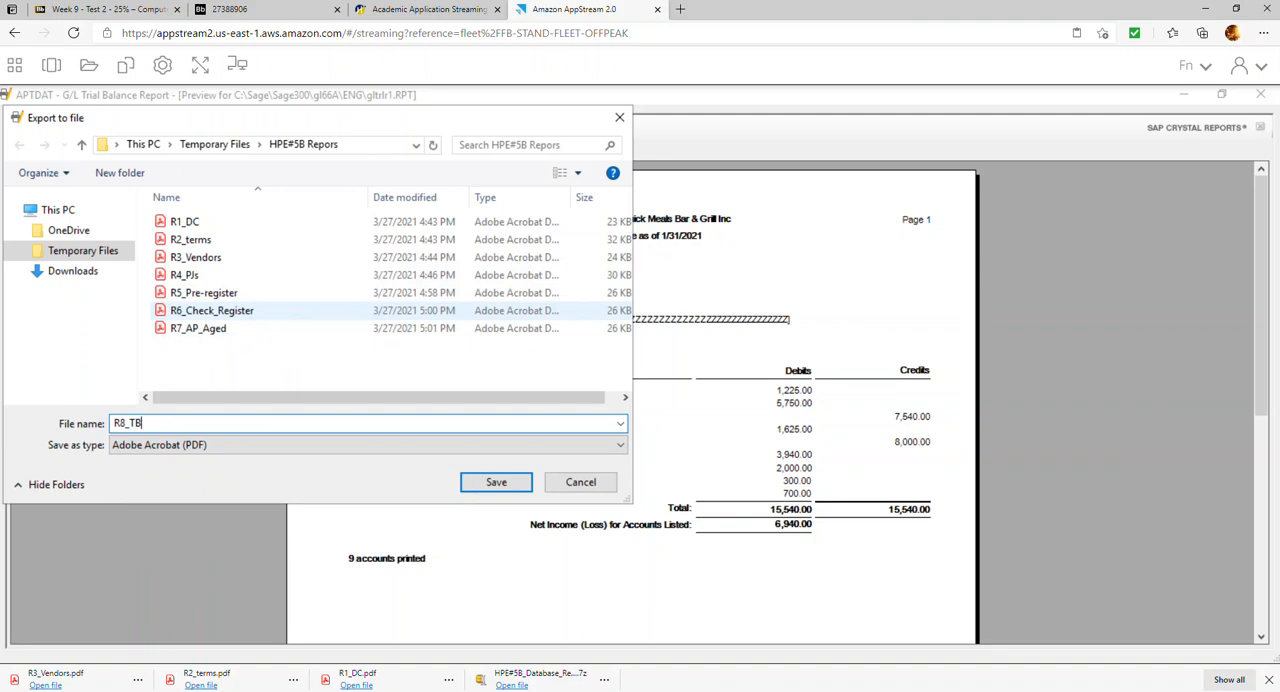
key(Return)
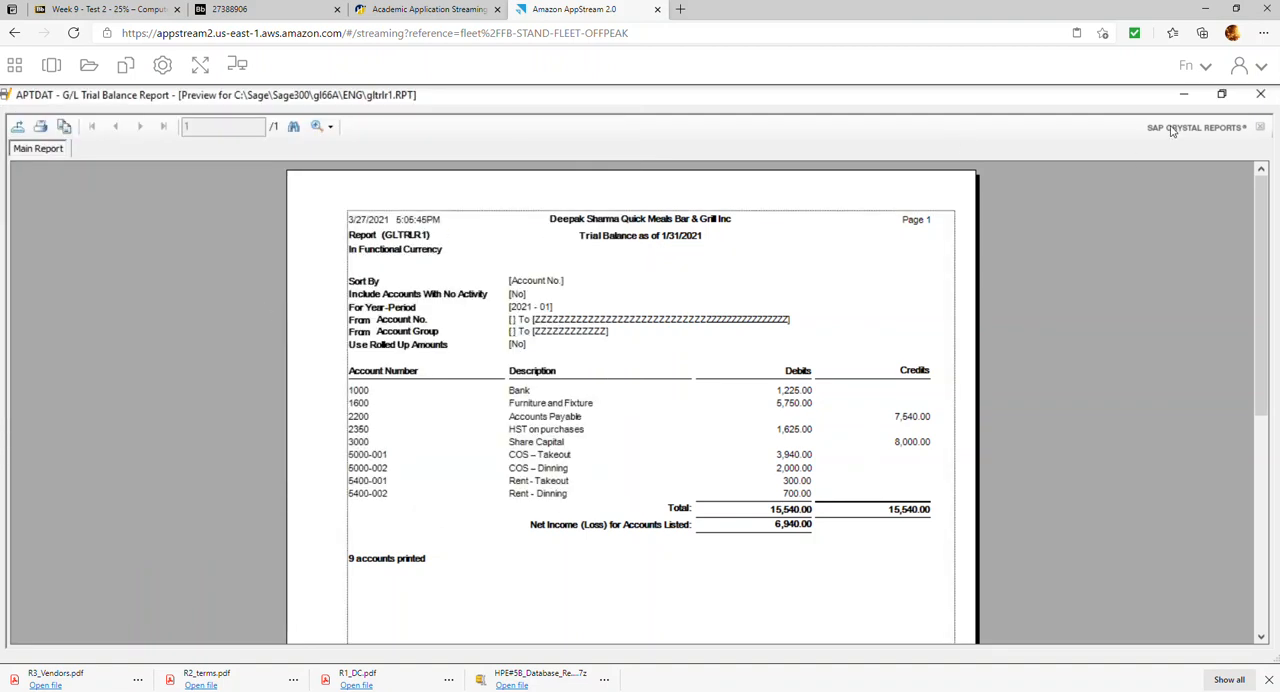
click(1260, 93)
click(806, 603)
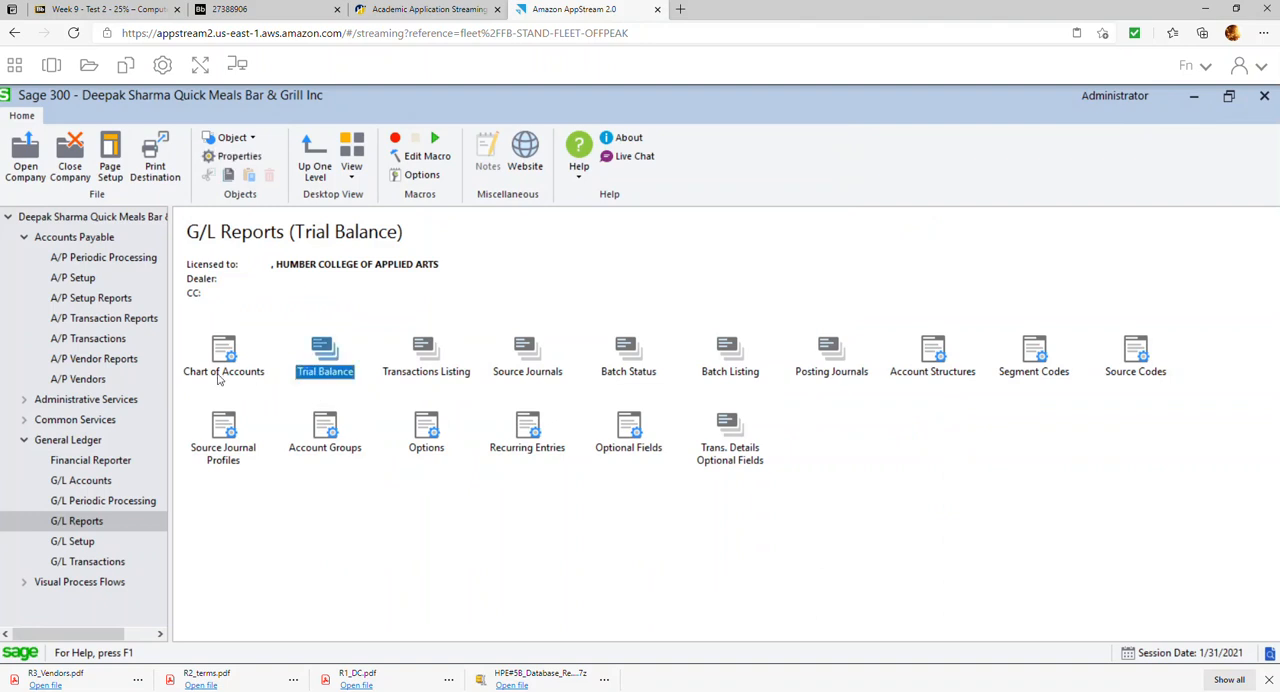
Look up item 21 on the exercise sheet and highlight the backup folder name HPE#5B backup
click(276, 10)
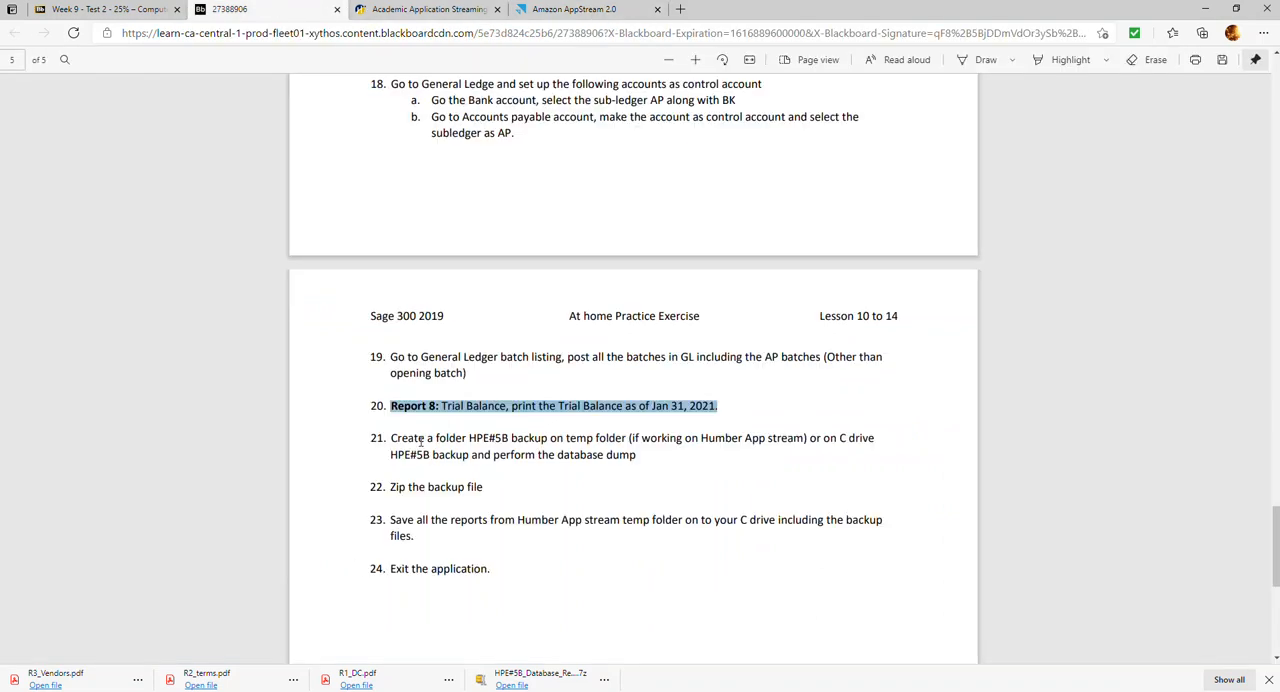
drag(392, 443, 626, 442)
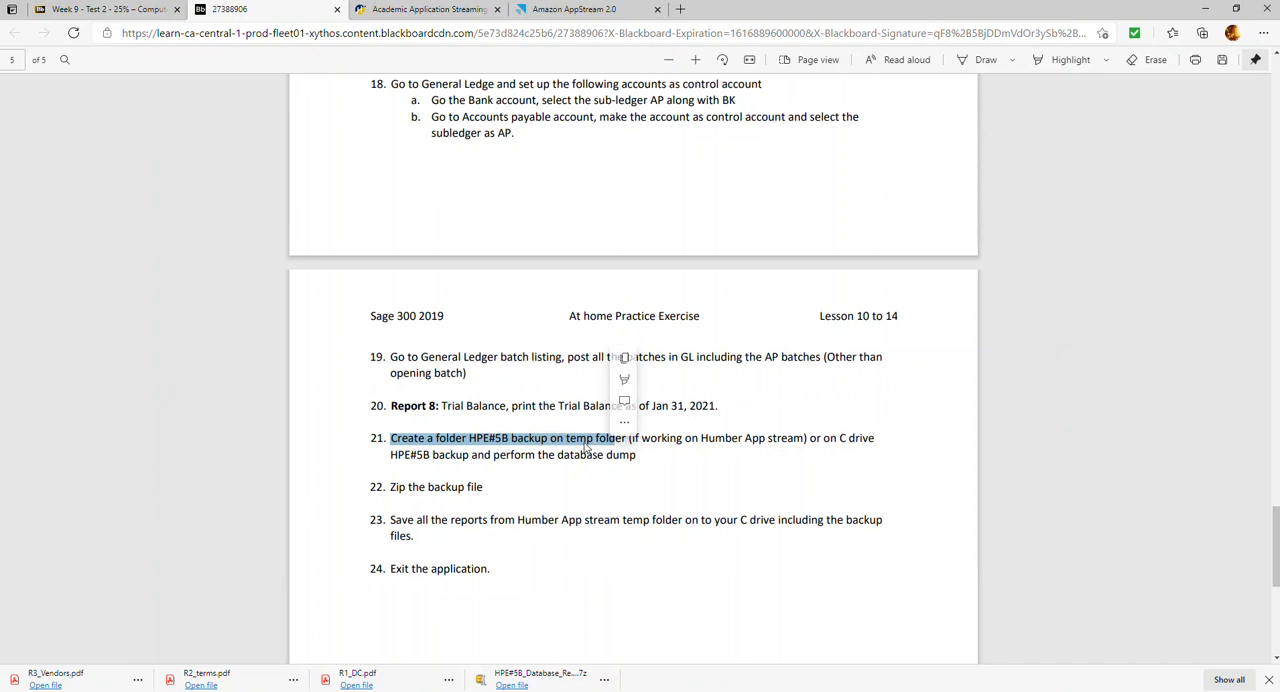
click(480, 442)
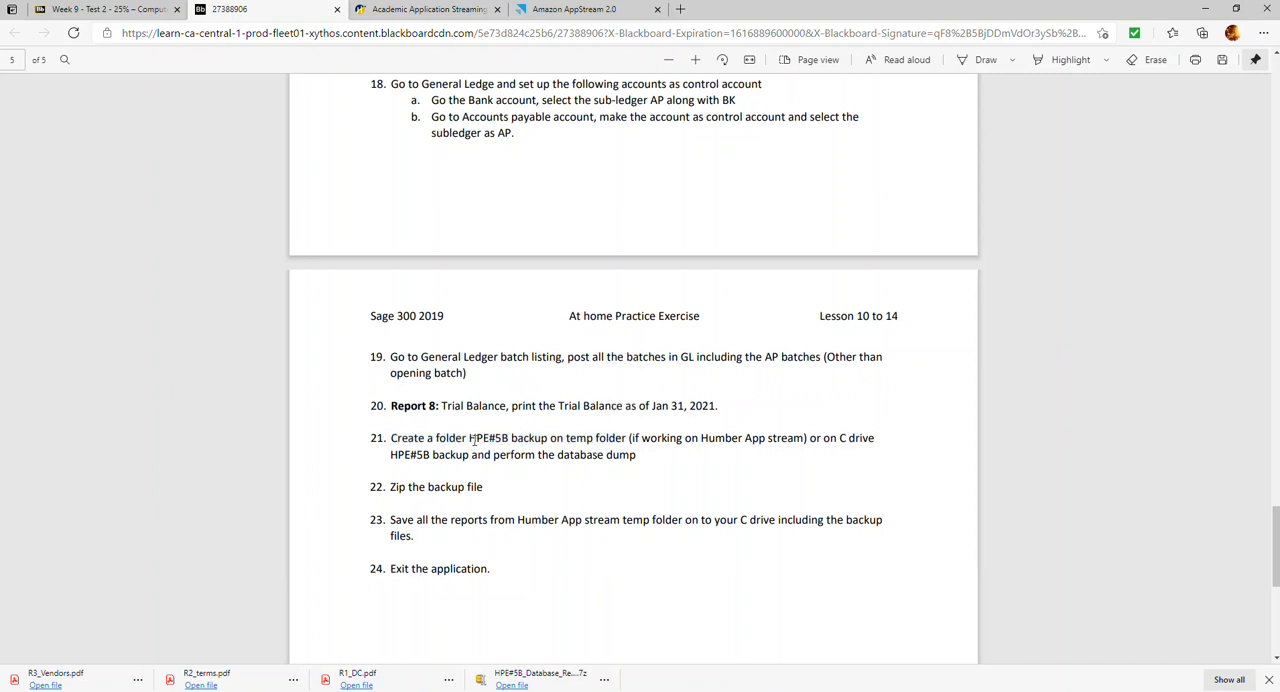
drag(471, 442, 550, 440)
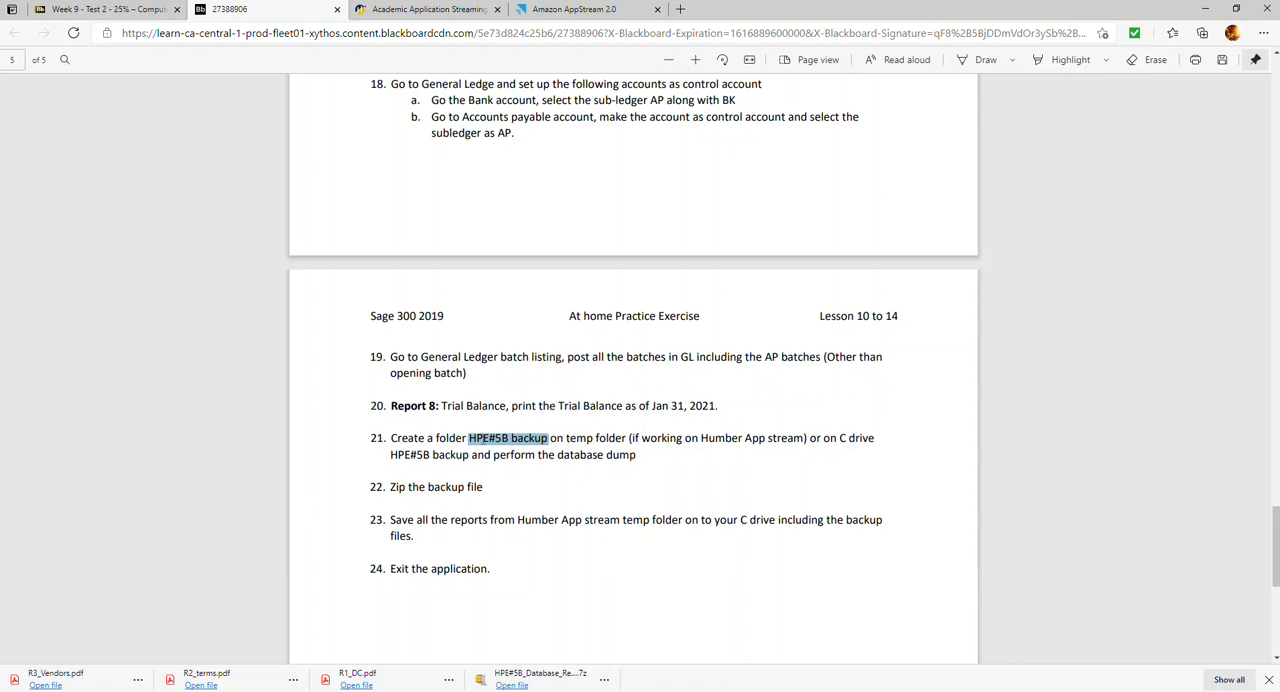
Switch to the AppStream session and create a folder named HPE#5B_Backup in Temporary Files
right_click(484, 440)
click(514, 242)
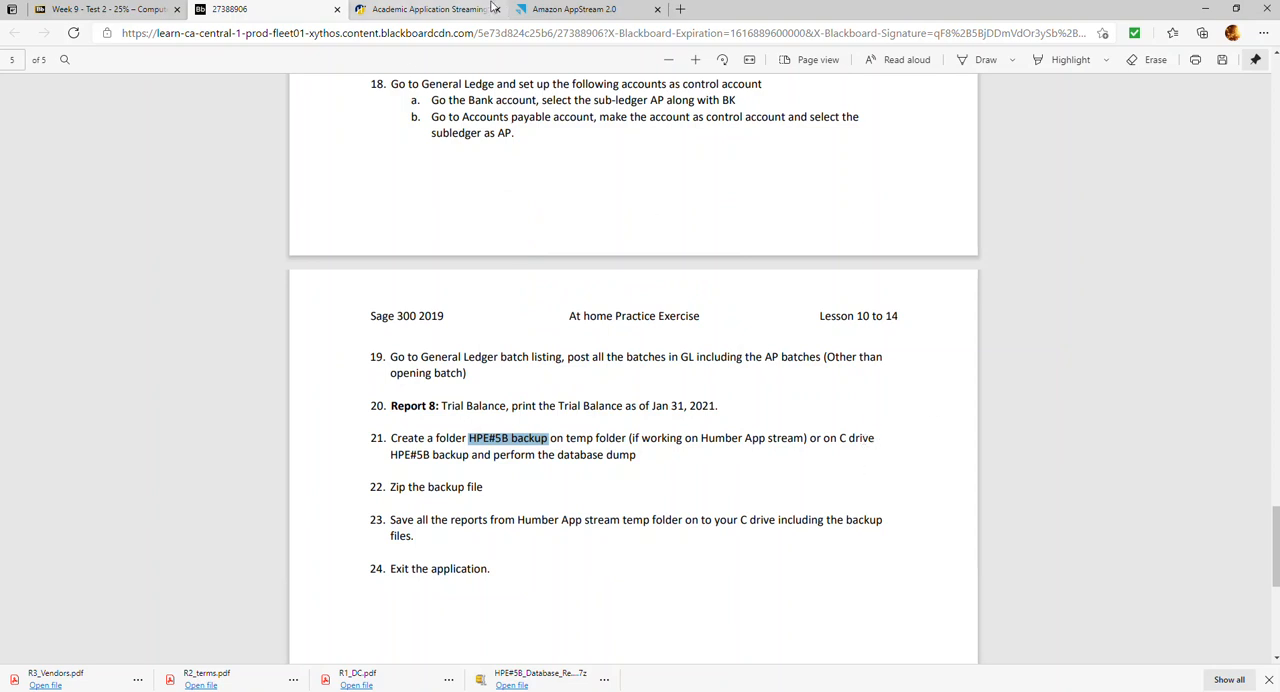
click(548, 9)
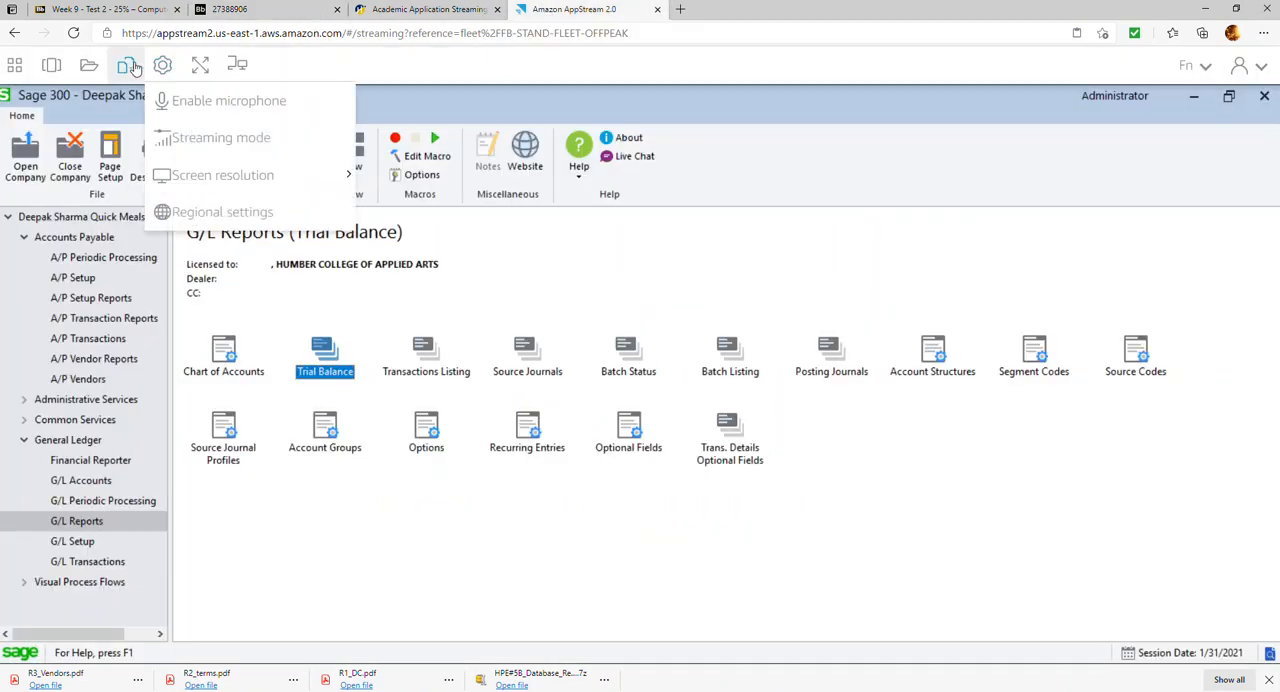
click(89, 64)
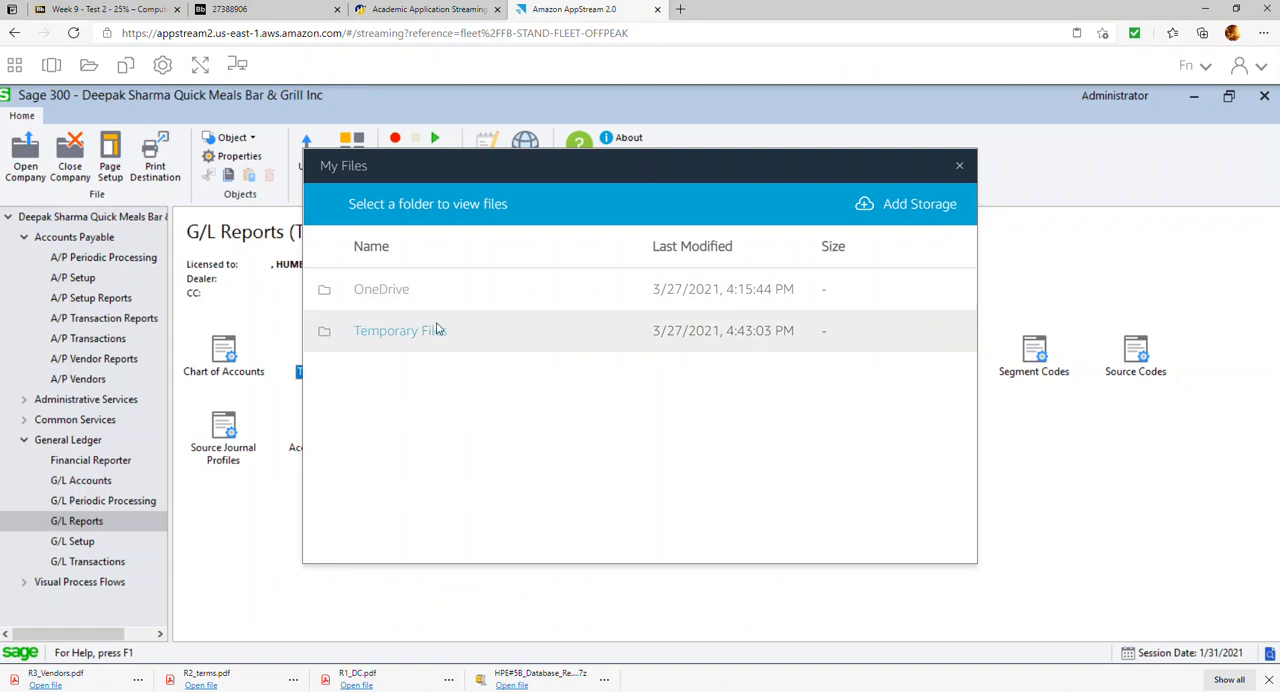
click(434, 330)
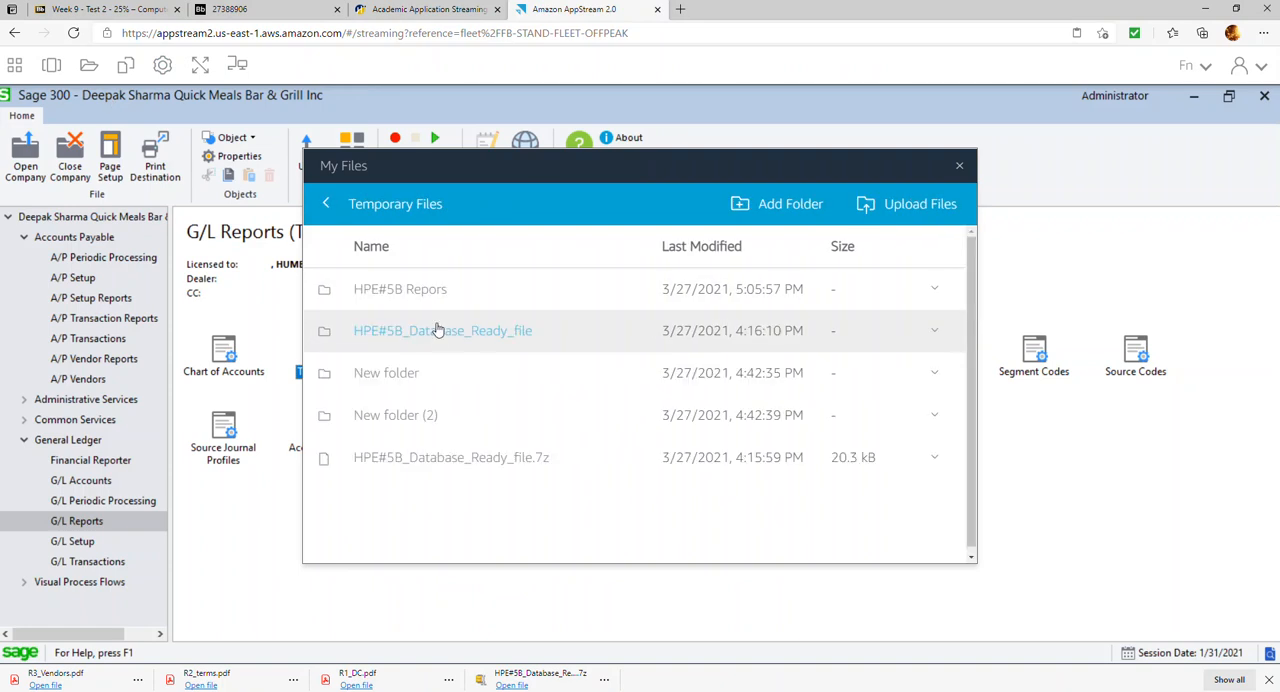
click(790, 204)
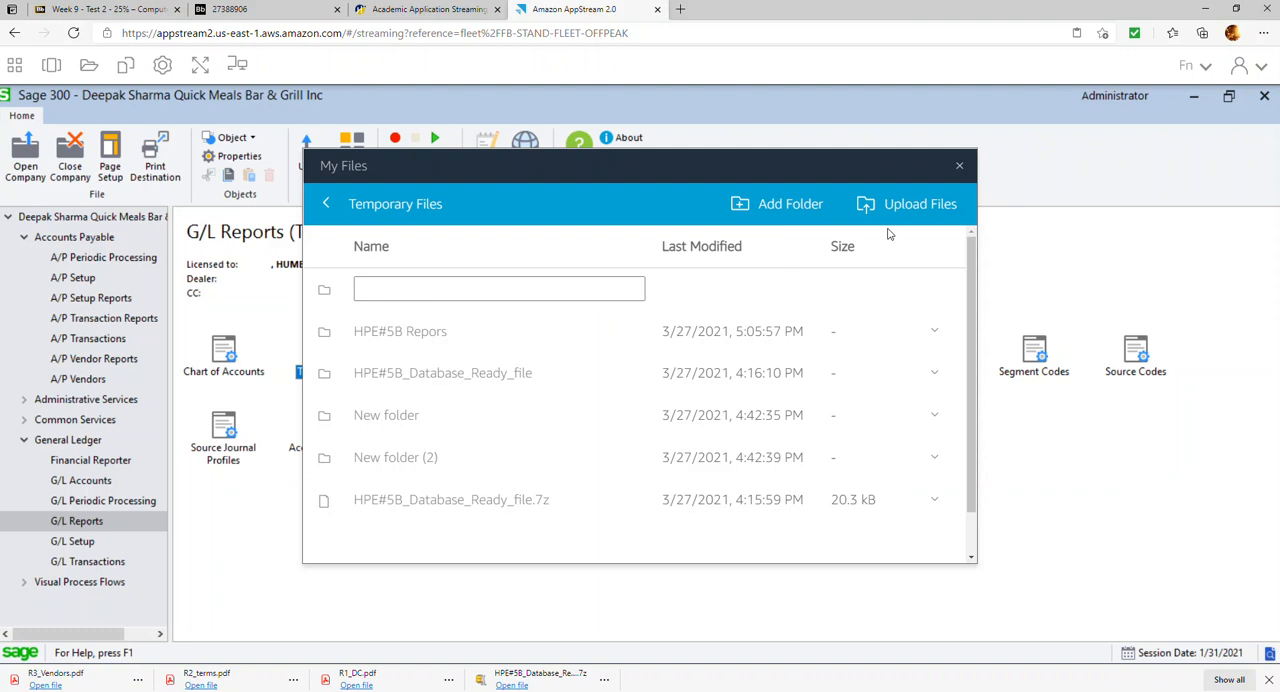
click(583, 292)
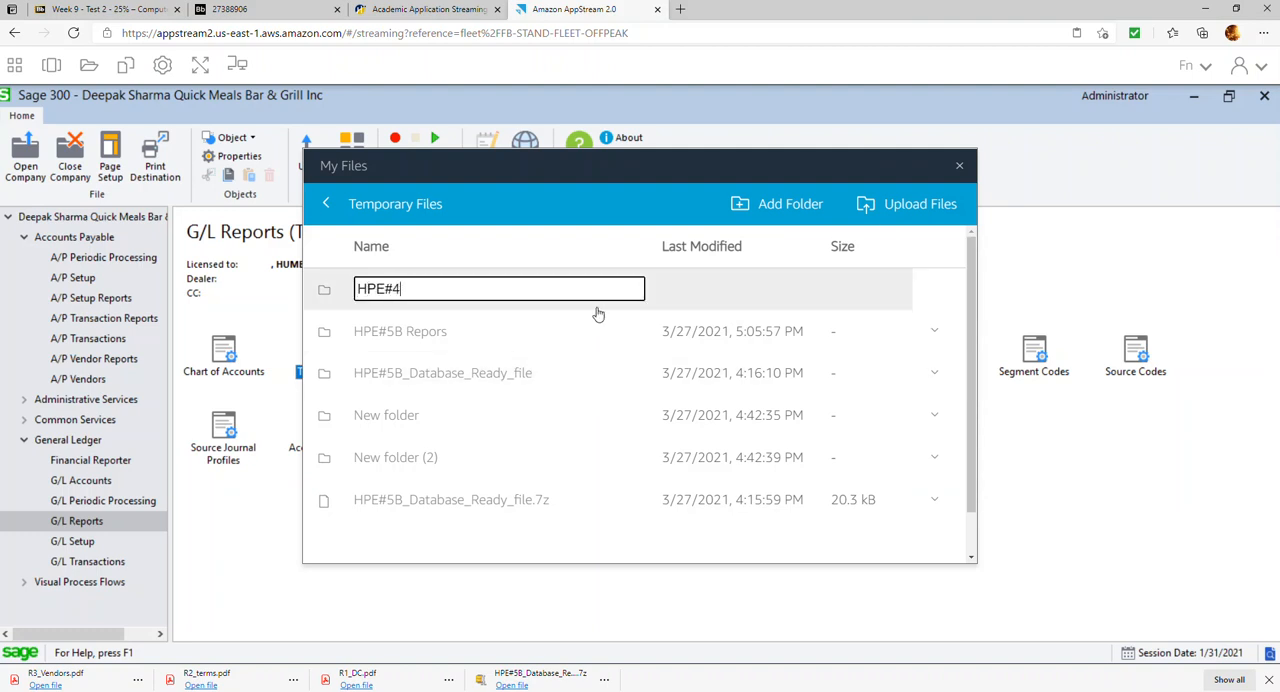
text(HPE#5B_Backup)
key(Return)
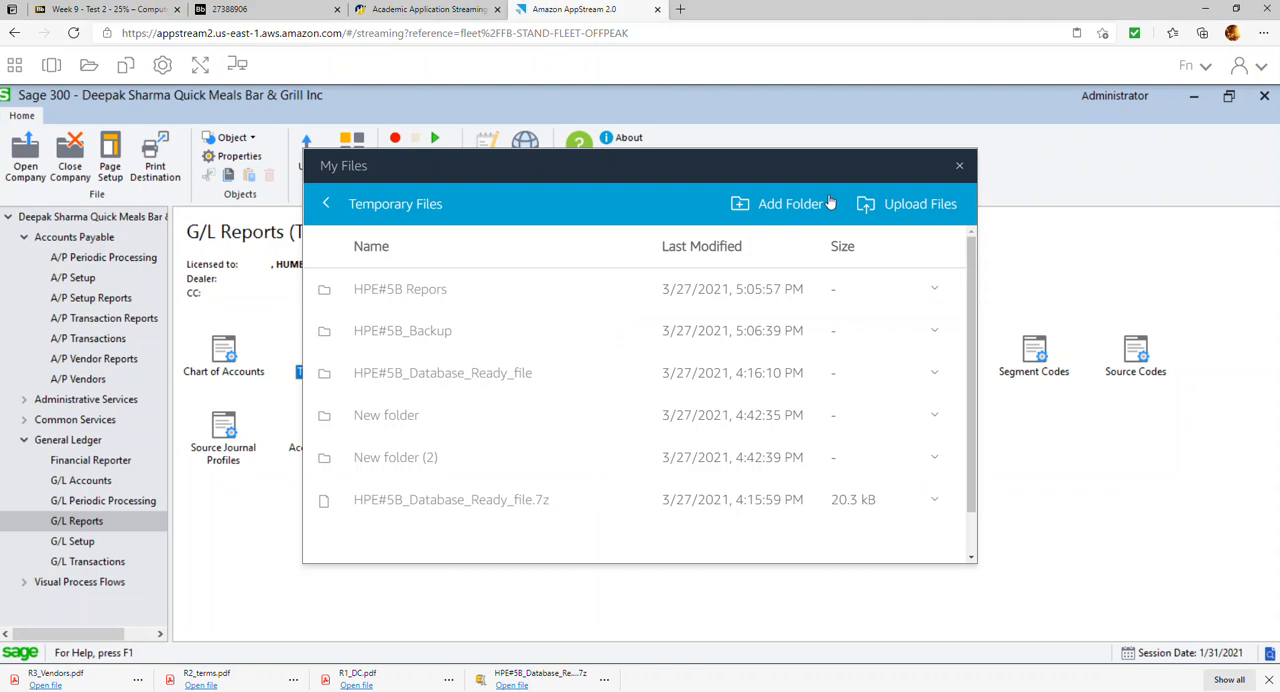
click(959, 166)
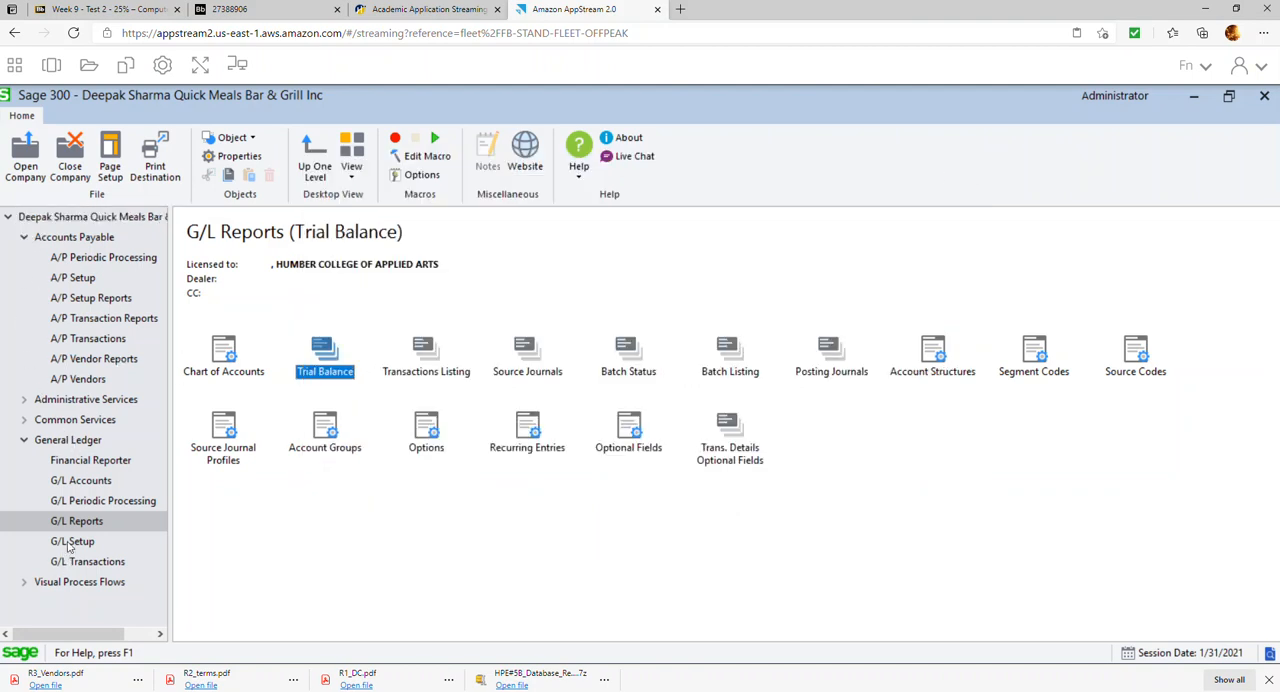
Start a Database Dump for APTDAT from Administrative Services and set the dataset directory to Temporary Files\HPE#5B_Backup
click(112, 400)
click(230, 426)
double_click(230, 426)
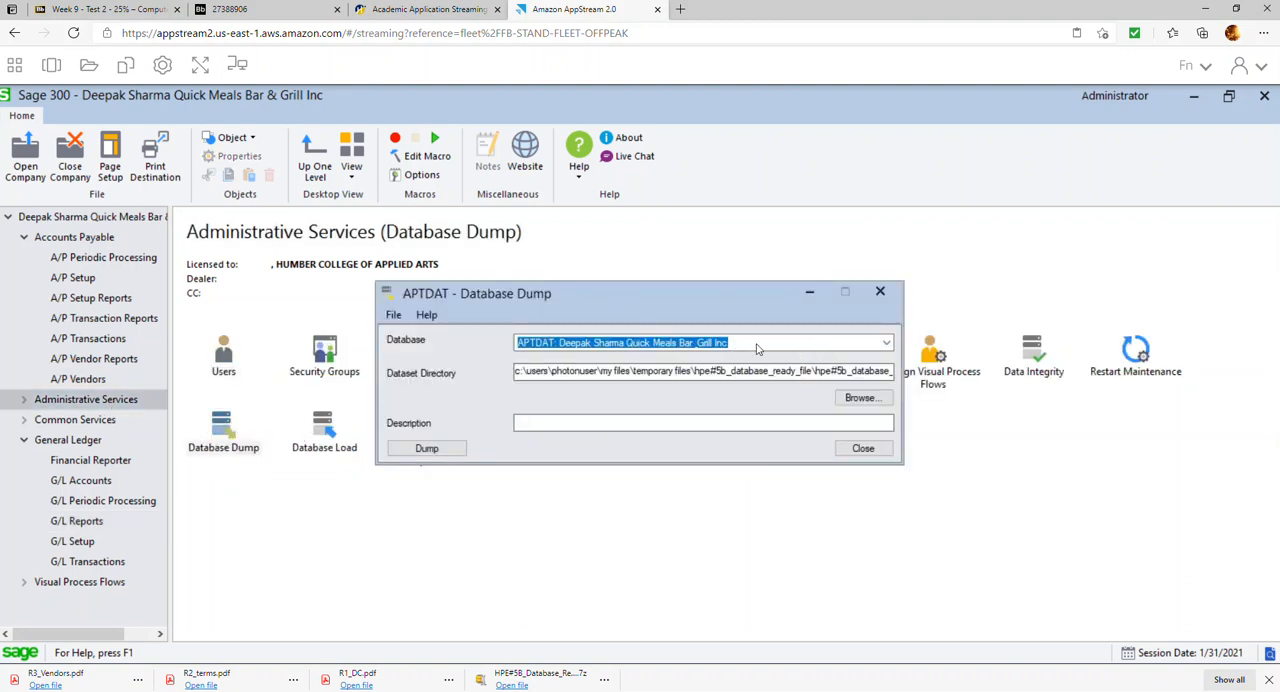
click(845, 399)
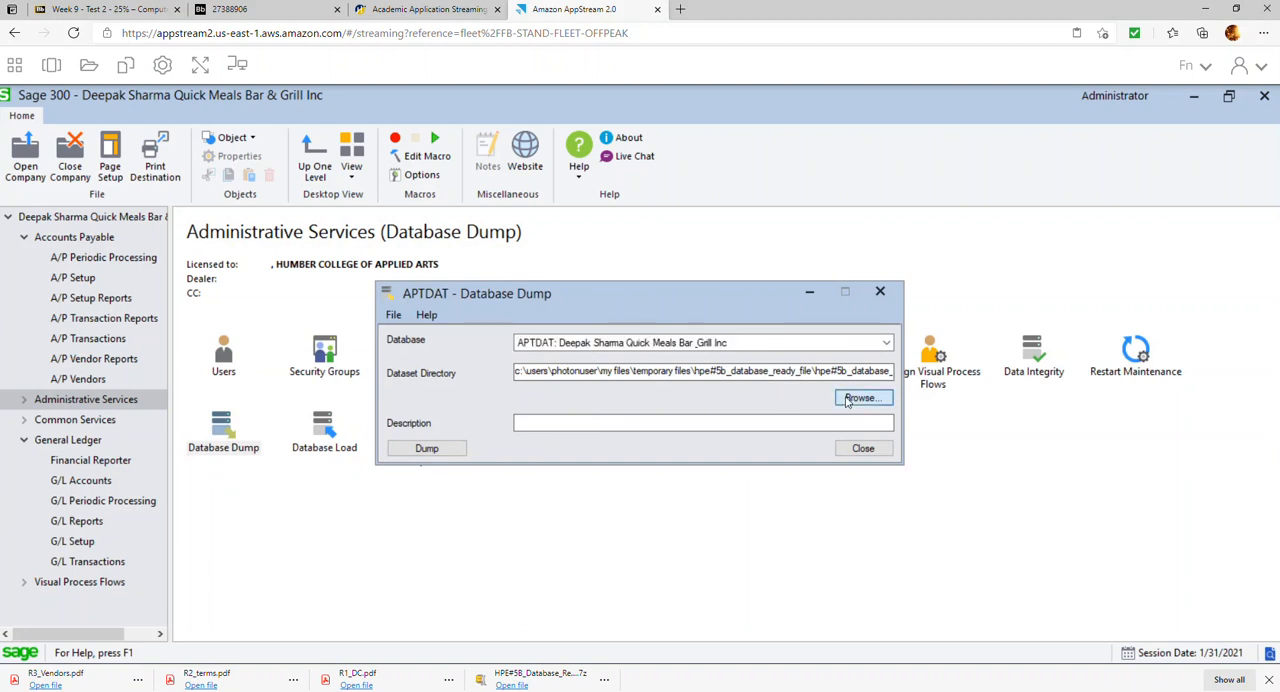
click(543, 362)
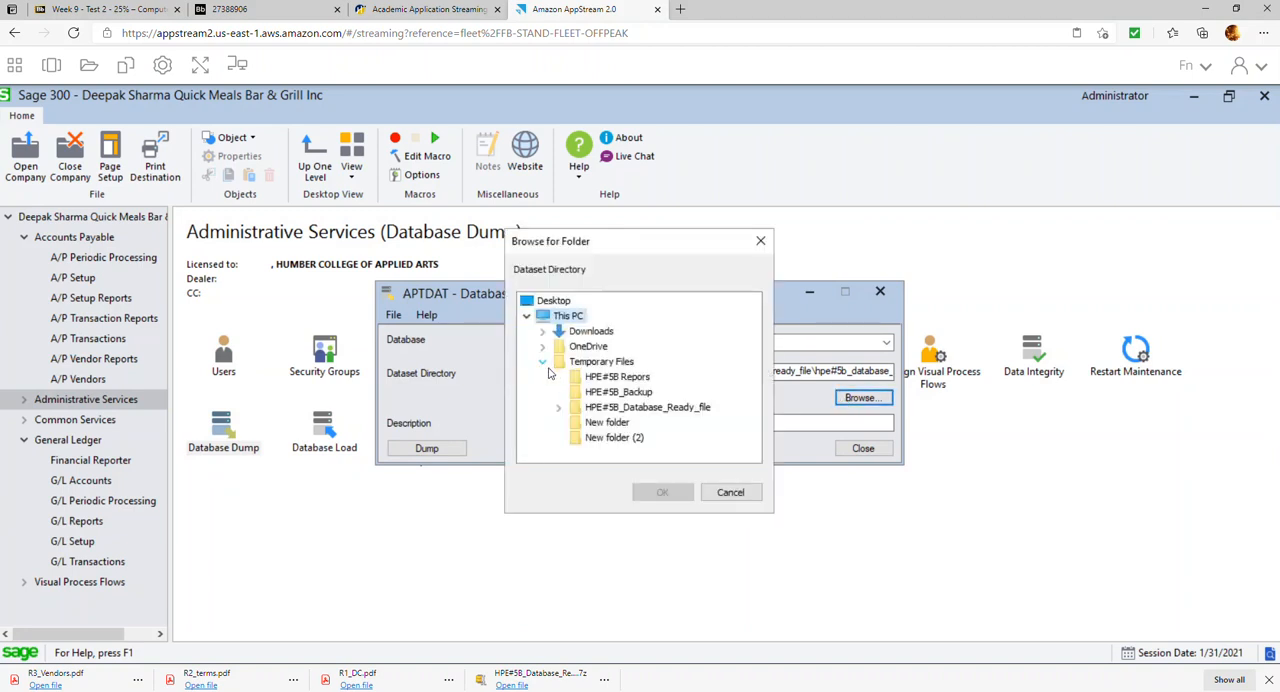
click(626, 393)
click(660, 490)
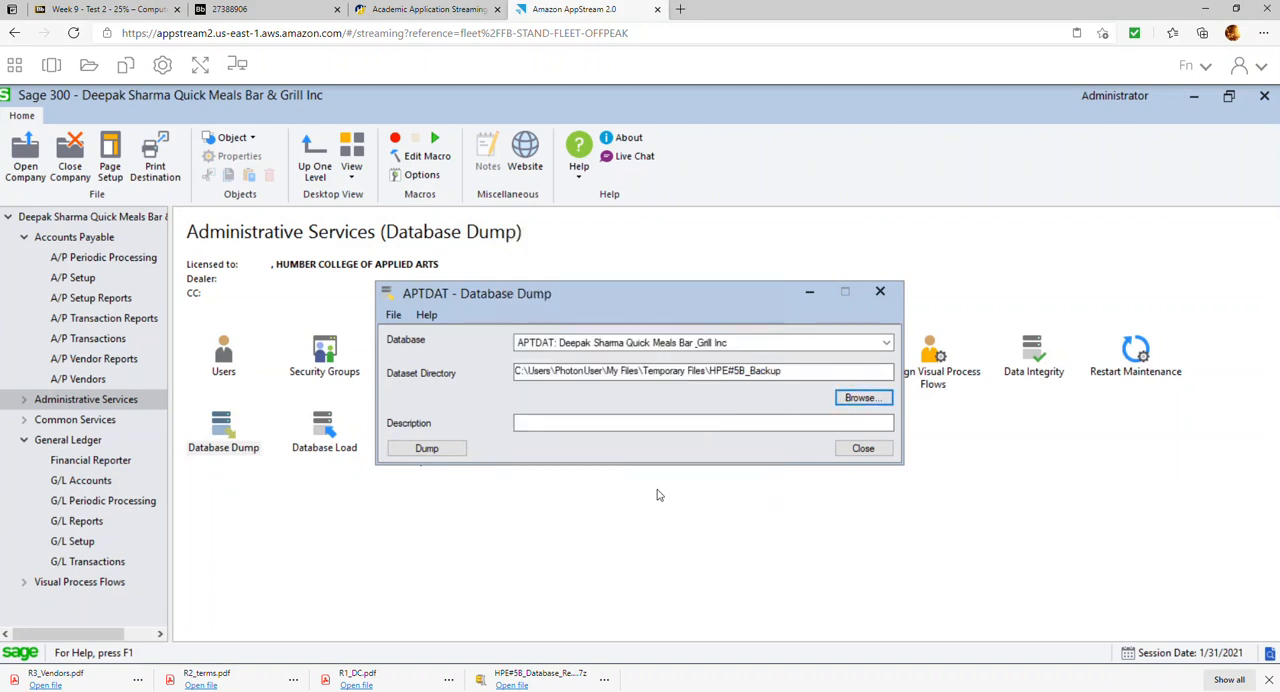
Run the APTDAT database dump and dismiss its message
click(434, 452)
click(622, 437)
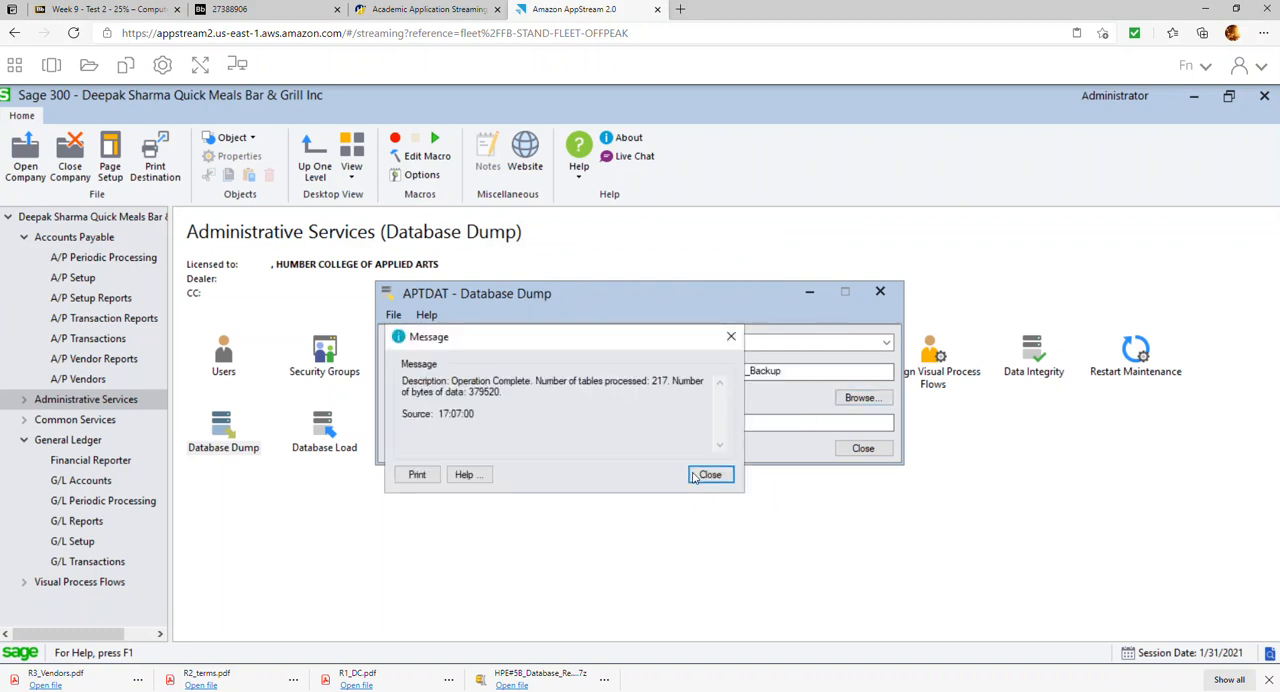
click(704, 474)
Dump the APTSYS system database to the same HPE#5B_Backup directory and close Database Dump
click(882, 345)
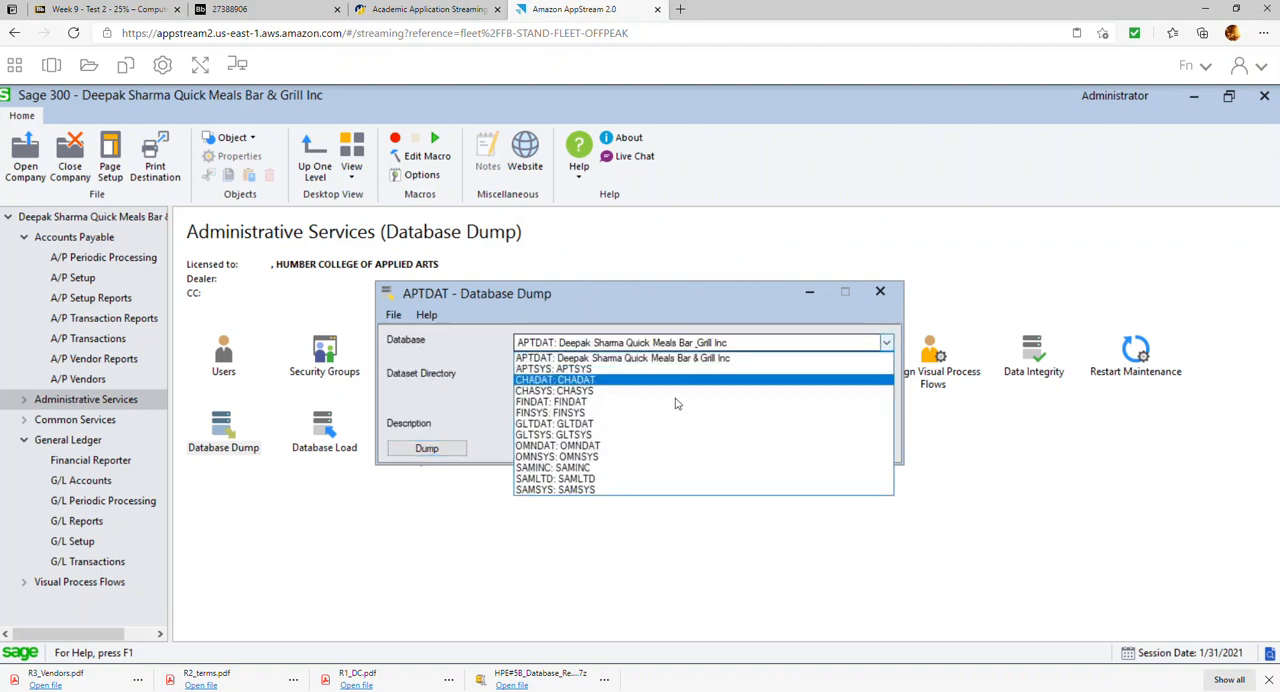
click(609, 368)
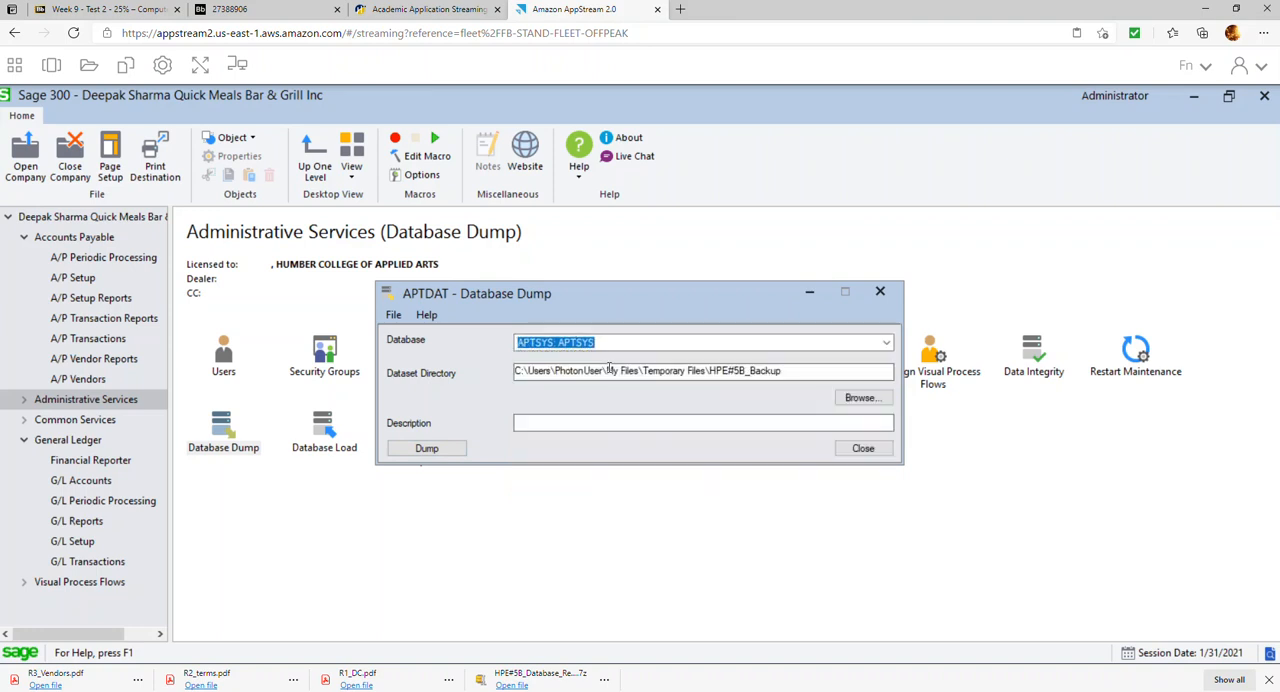
click(437, 452)
click(619, 435)
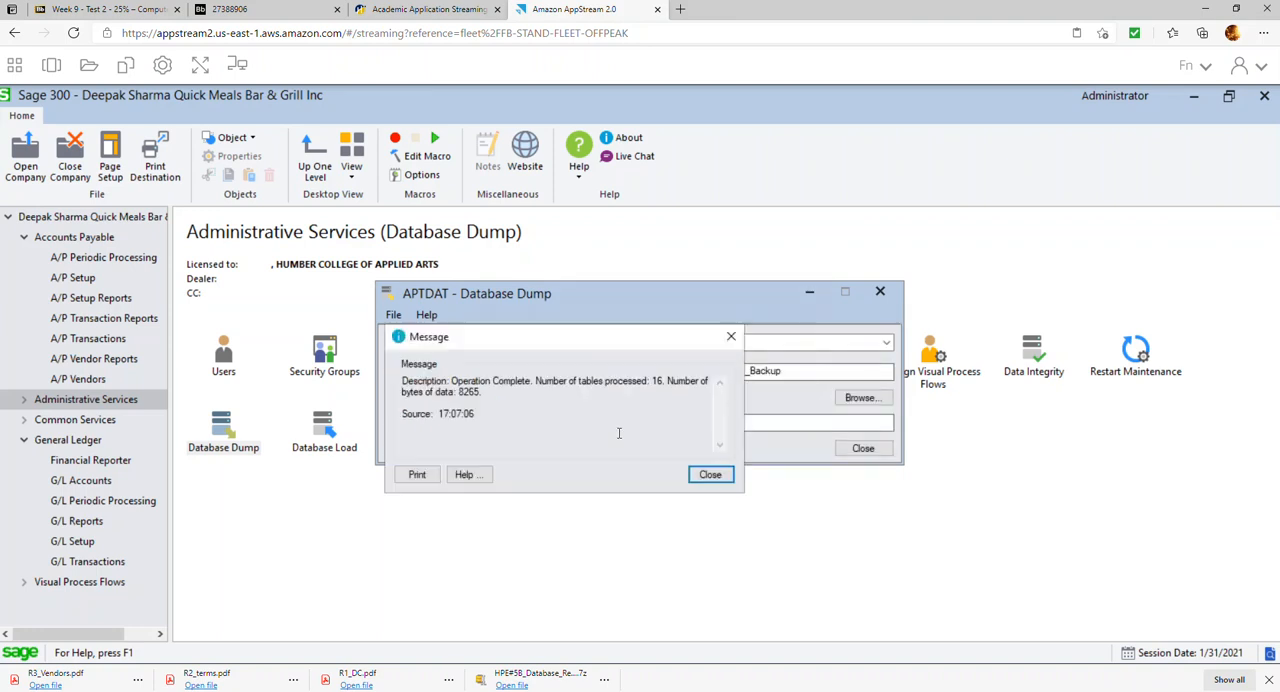
click(710, 474)
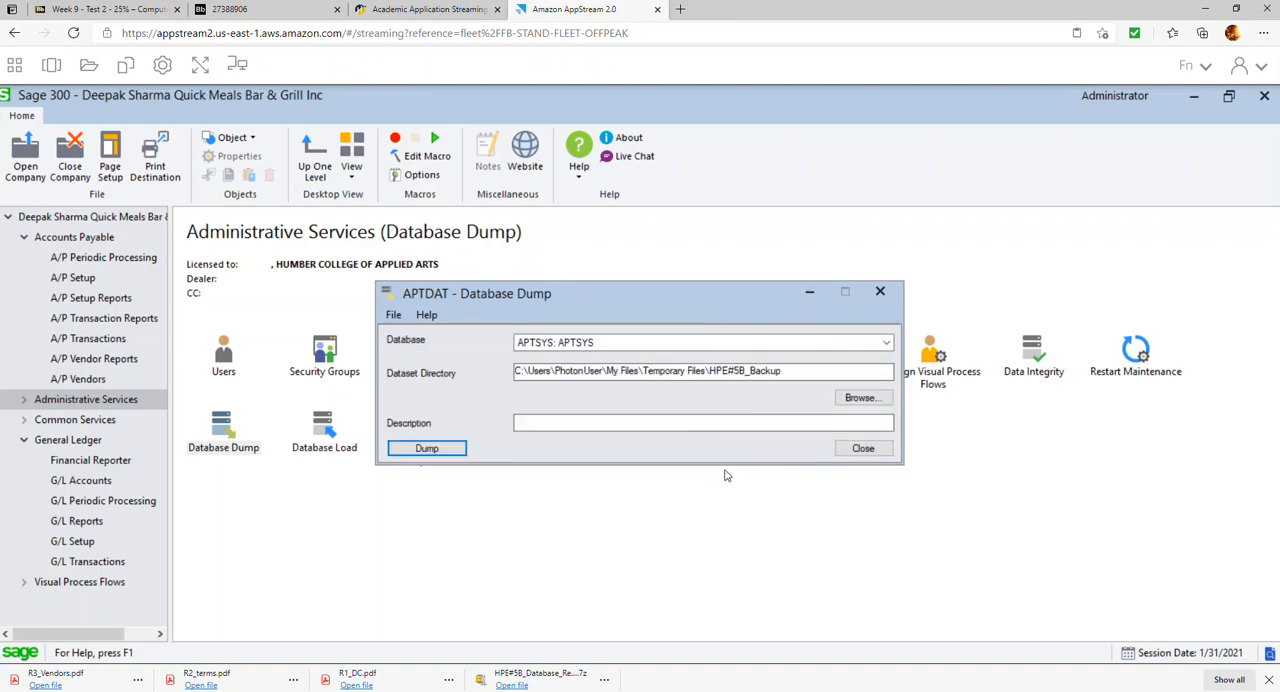
click(857, 450)
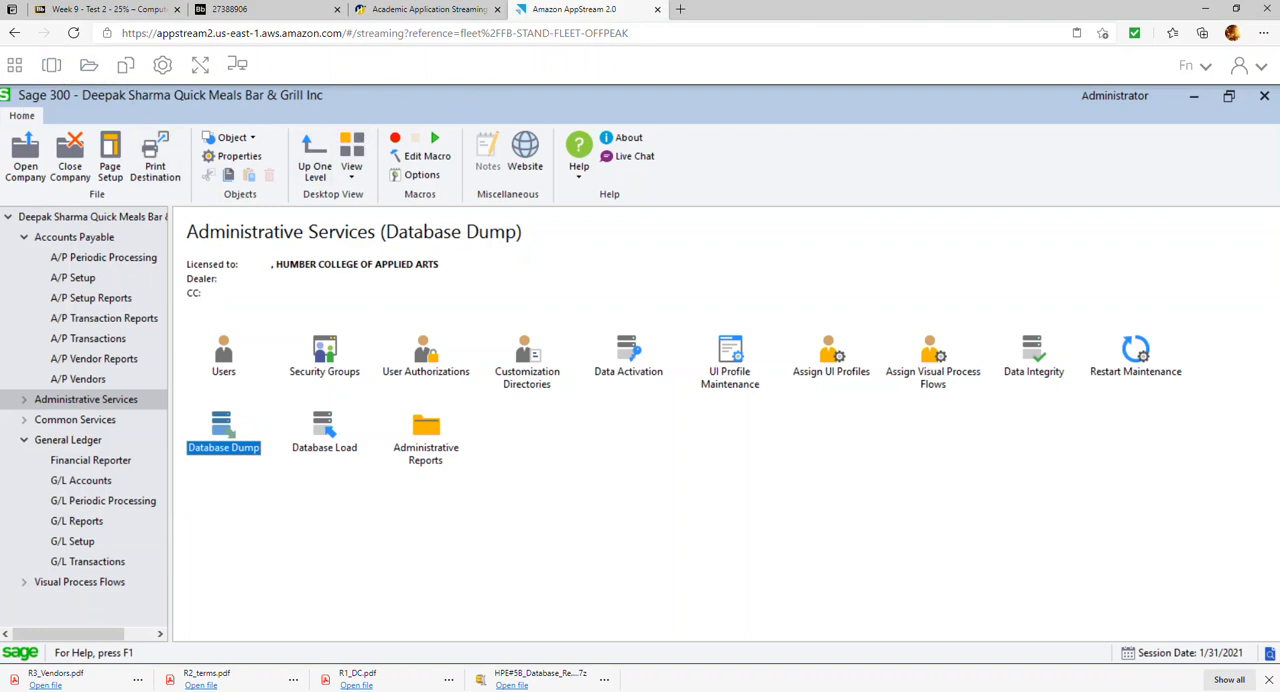
Restore the Sage 300 window to a smaller size and move it aside to uncover the tools launcher
click(8, 97)
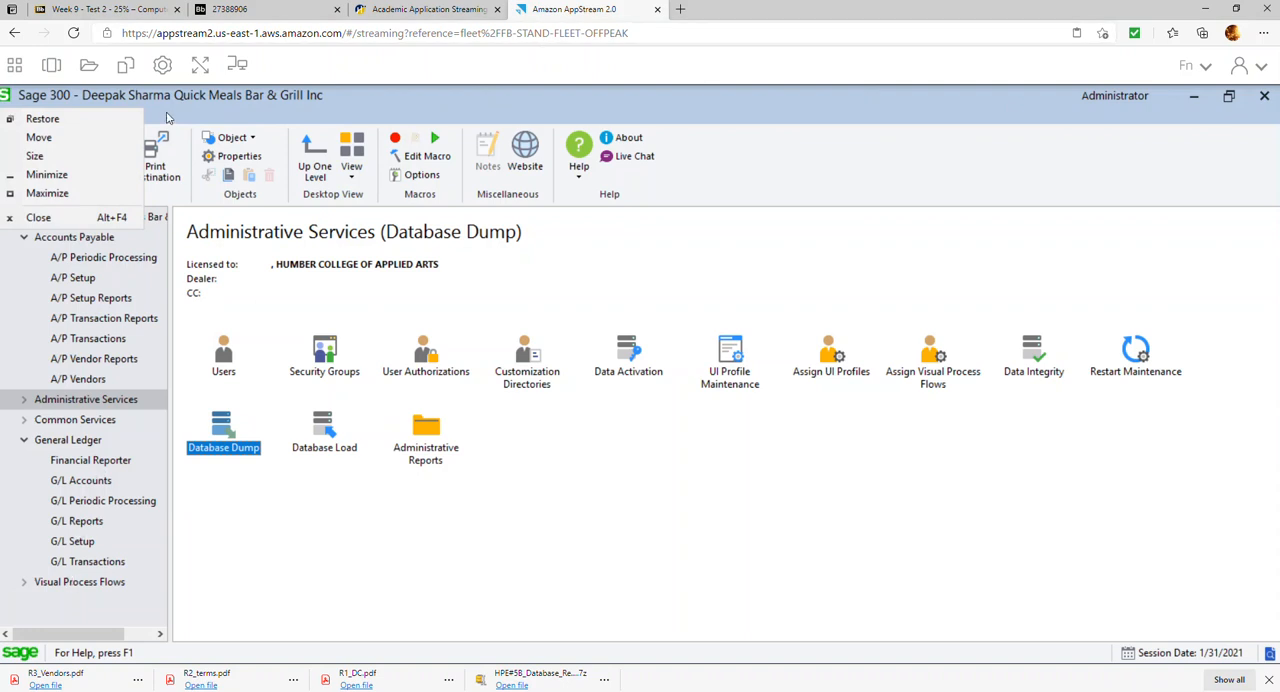
double_click(185, 98)
drag(183, 101, 255, 104)
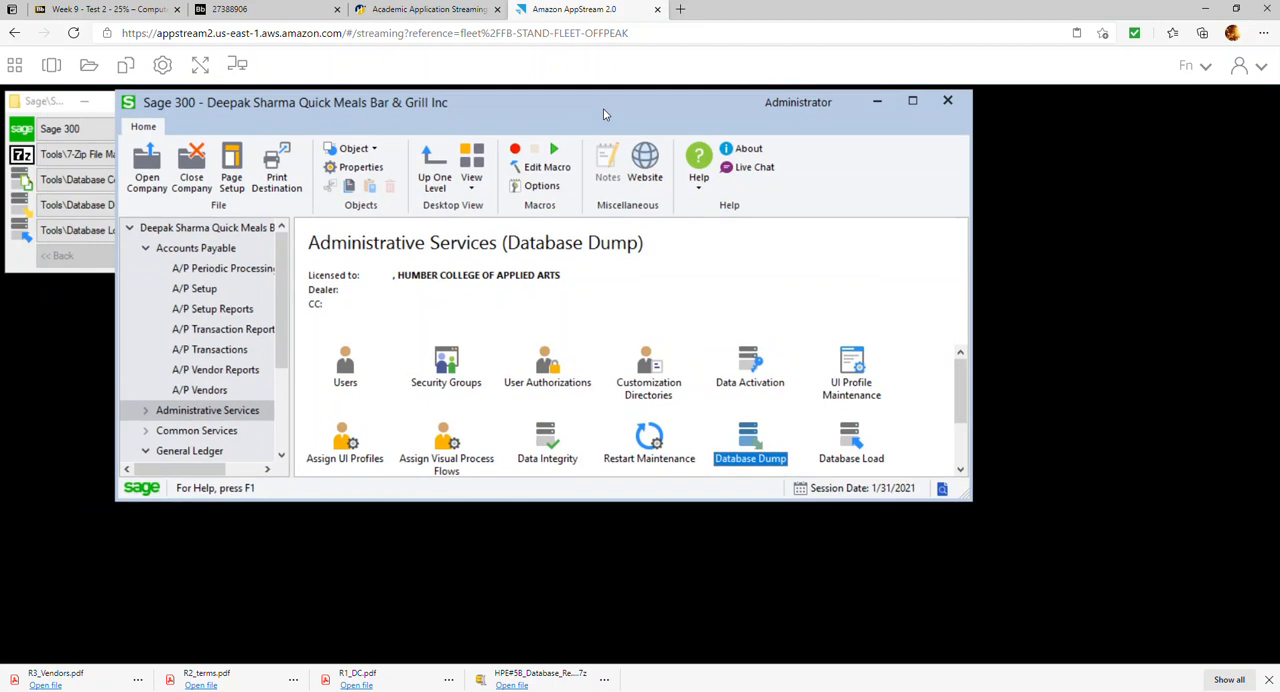
double_click(604, 107)
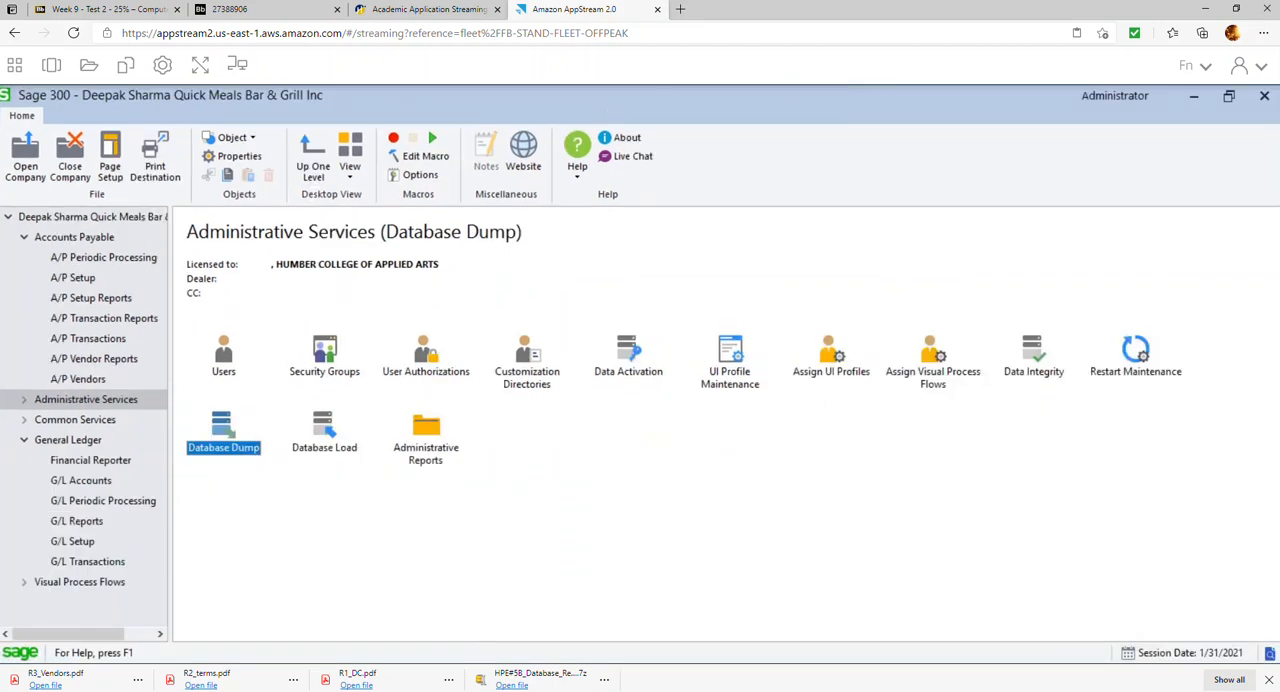
click(1231, 97)
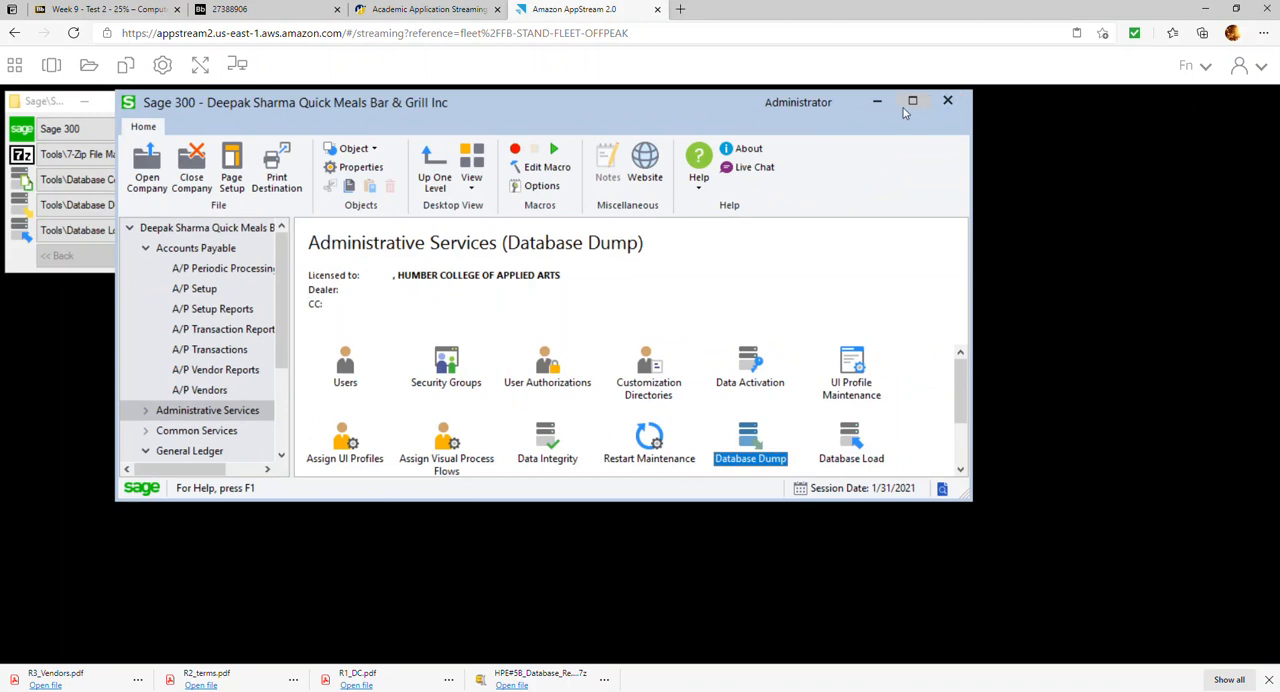
drag(611, 114, 791, 137)
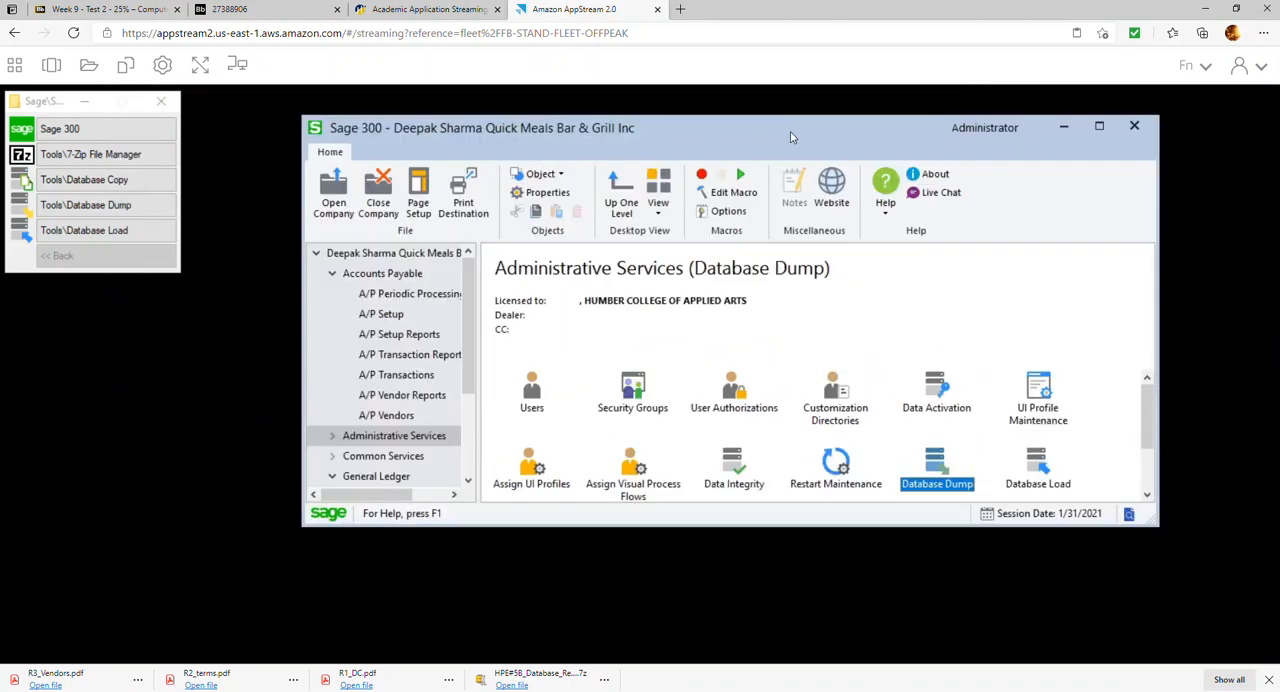
Compress the HPE#5B_Backup folder into HPE#5B_Backup.7z with 7-Zip File Manager and close the file manager
click(93, 157)
double_click(108, 305)
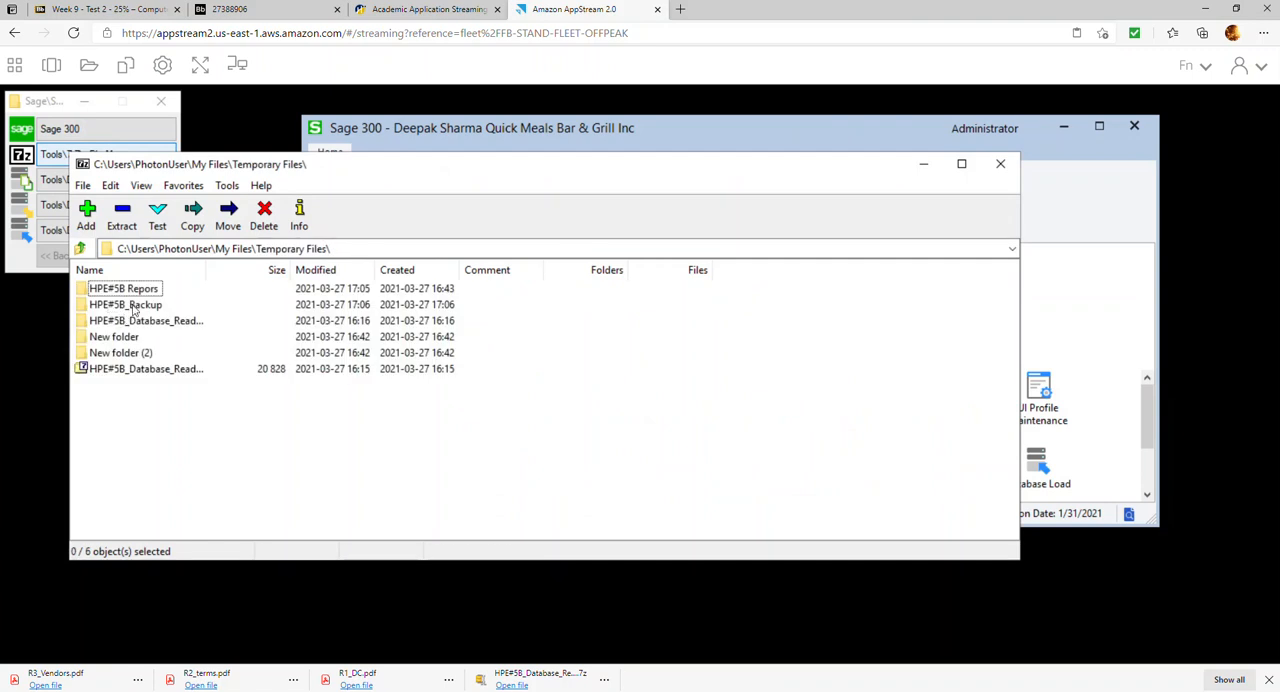
click(108, 305)
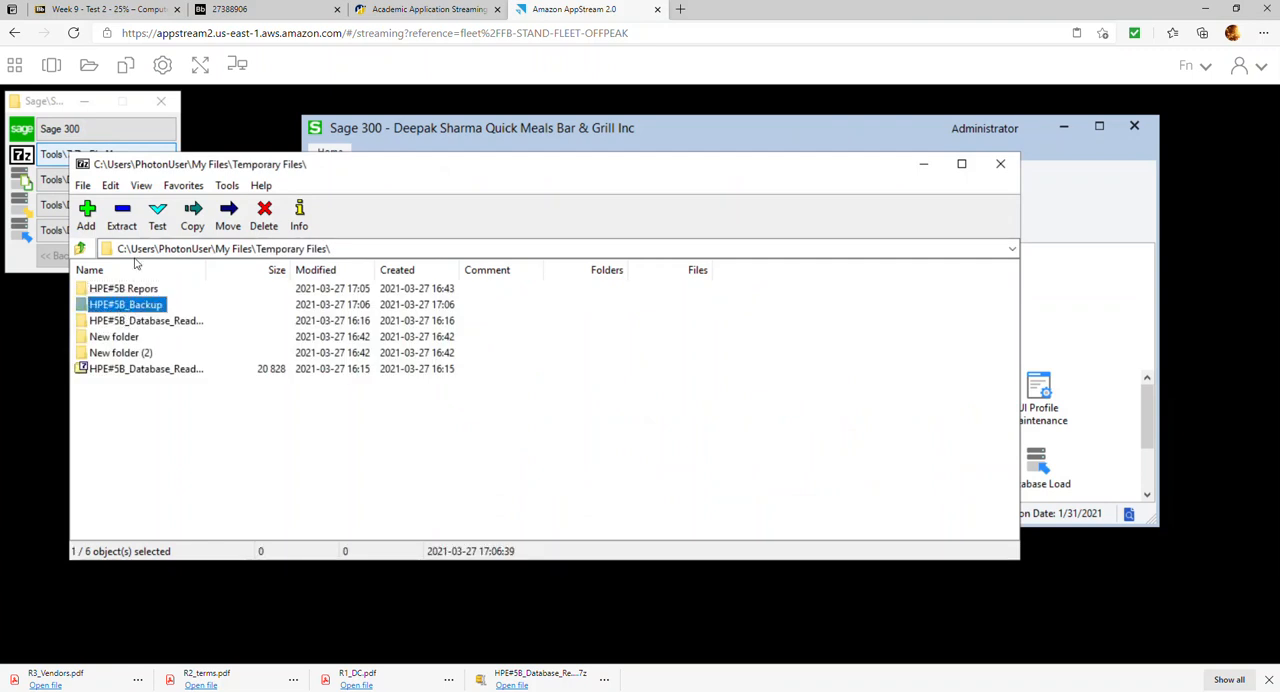
click(87, 218)
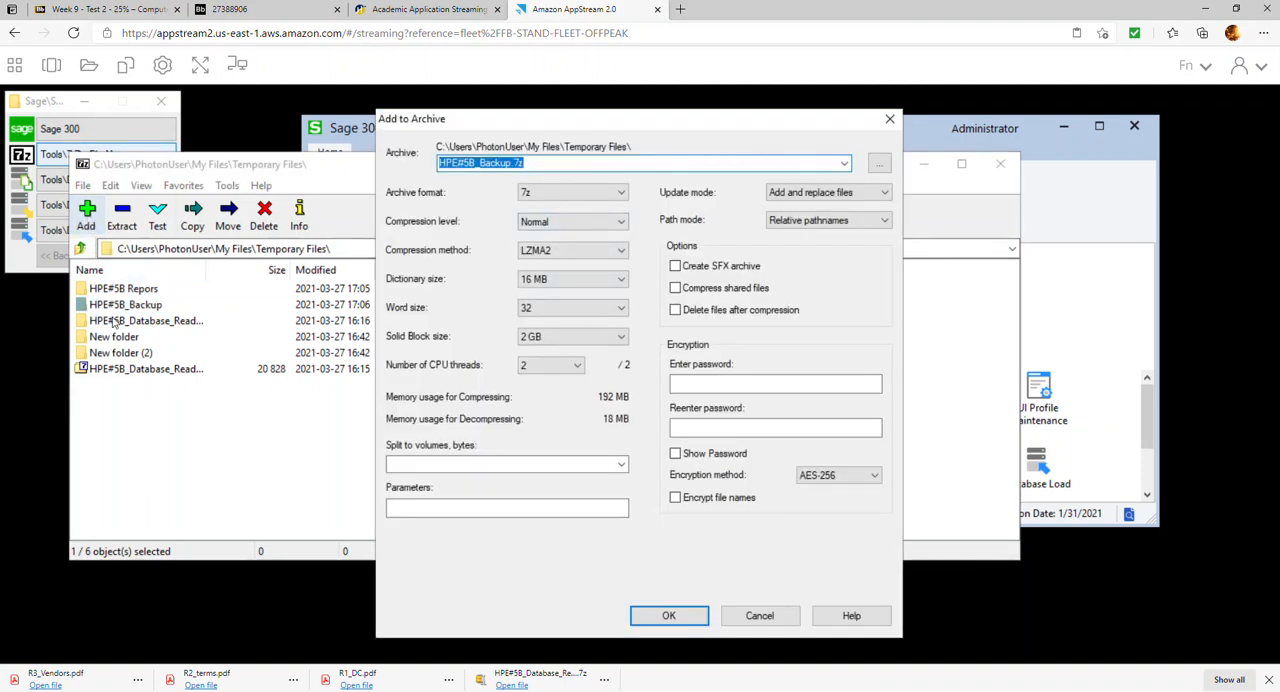
click(674, 620)
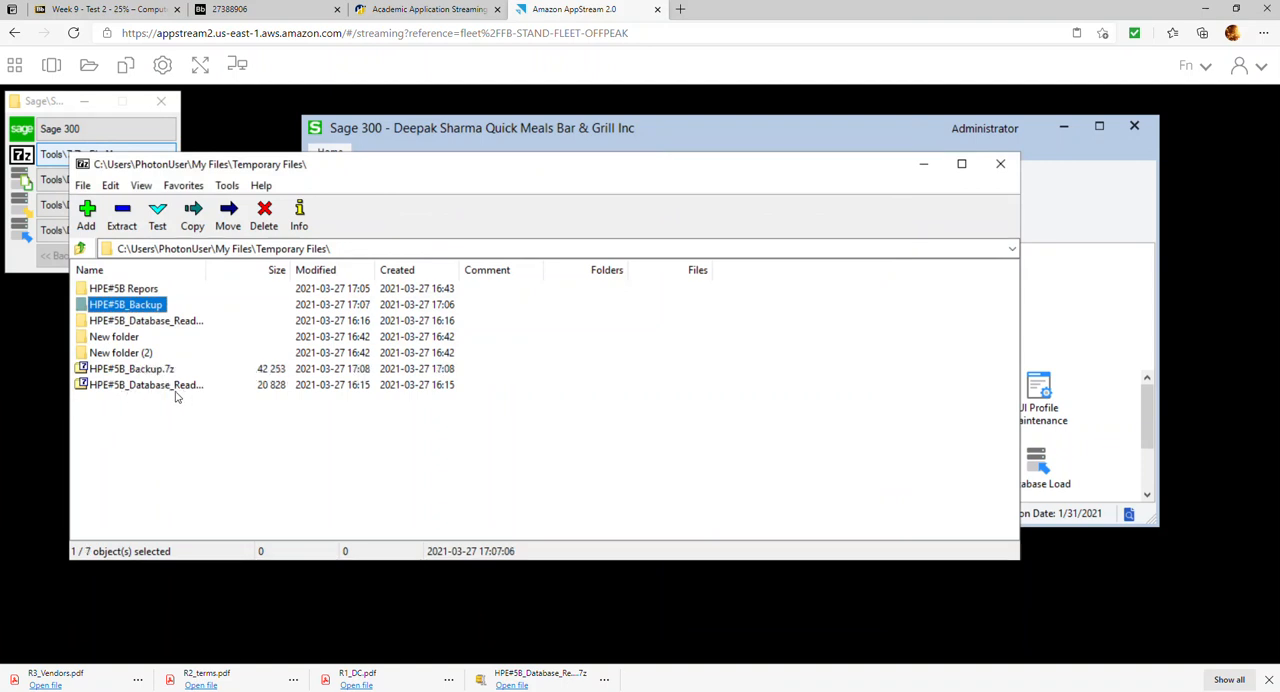
click(156, 372)
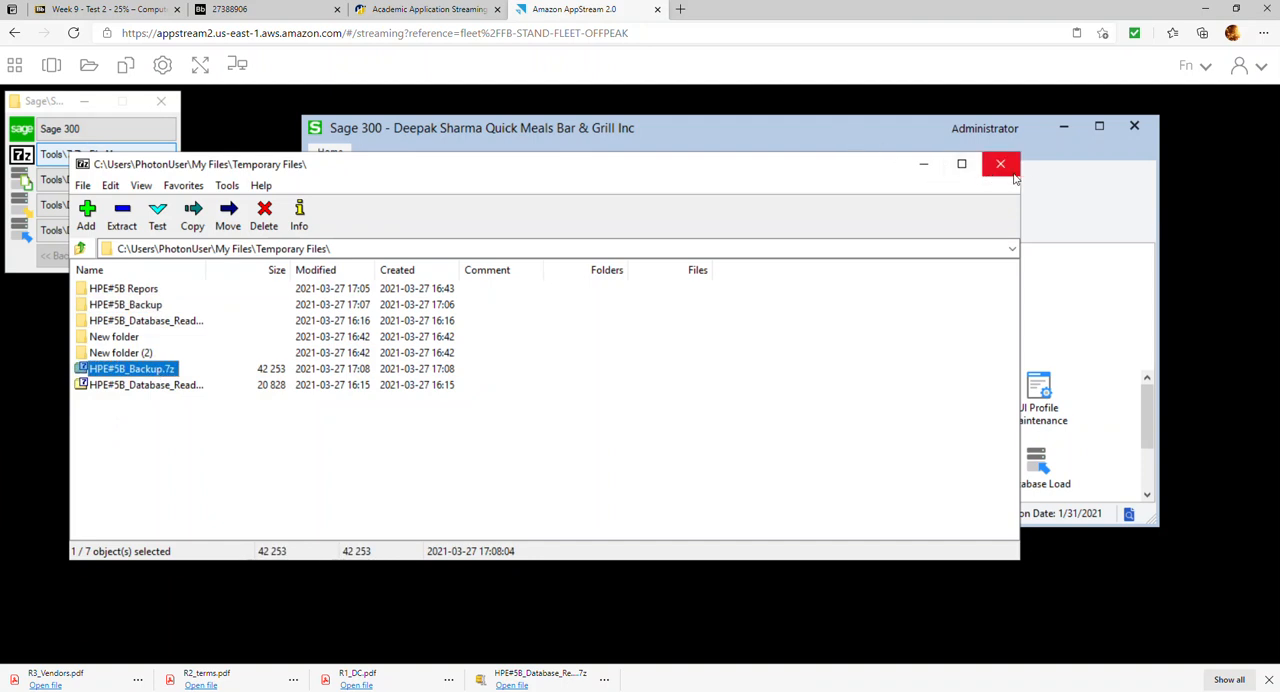
click(1131, 139)
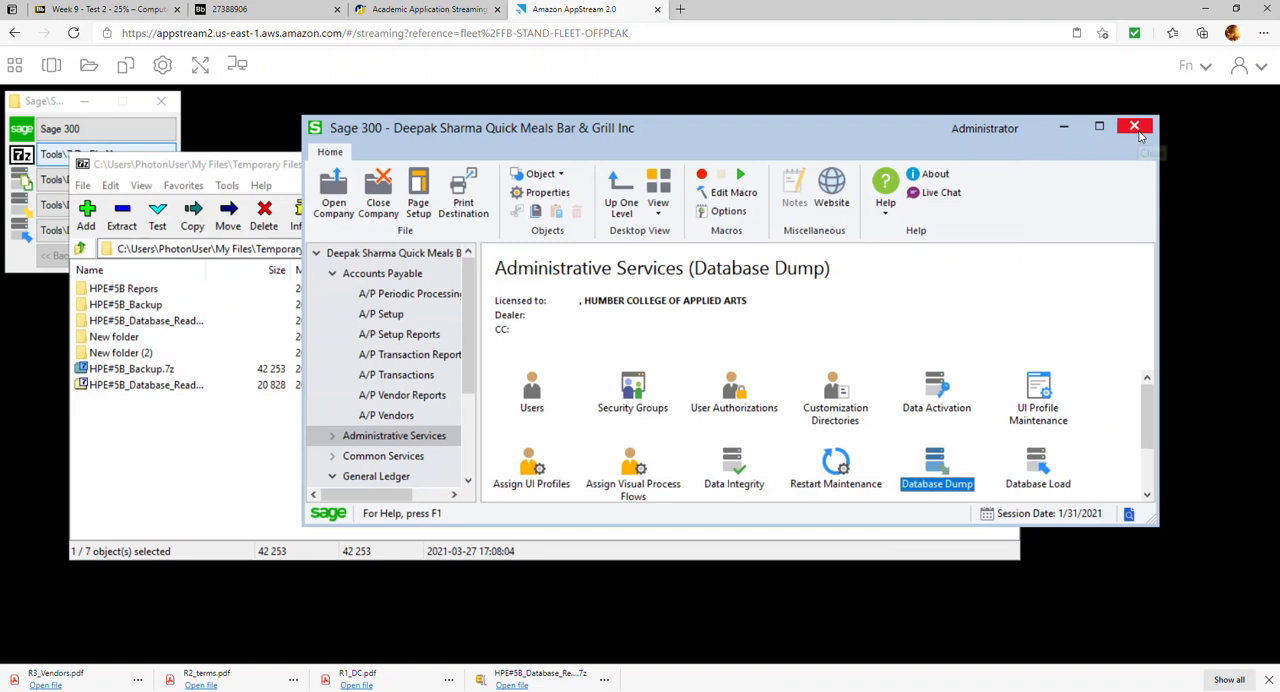
click(264, 160)
click(1000, 163)
Download R4_PJs.pdf, R5_Pre-register.pdf, R6_Check_Register.pdf, R7_AP_Aged.pdf and R8_TB.pdf from the HPE#5B Repors folder in the session's Temporary Files
click(92, 70)
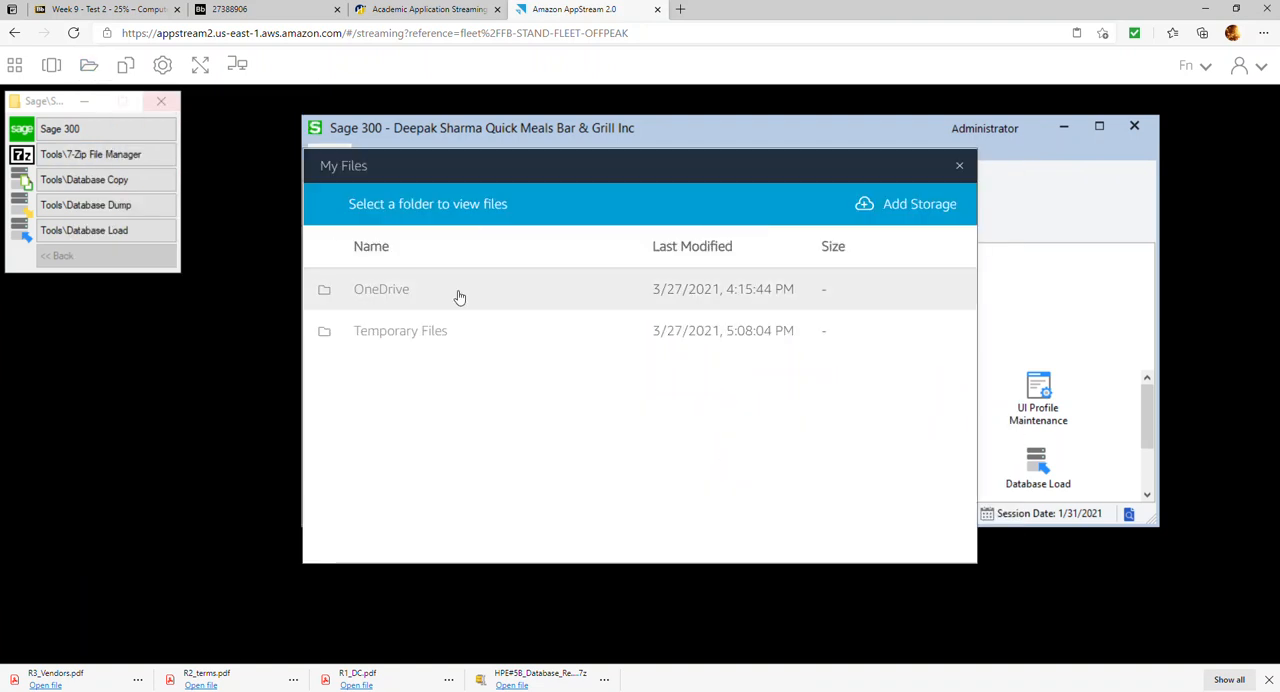
click(445, 338)
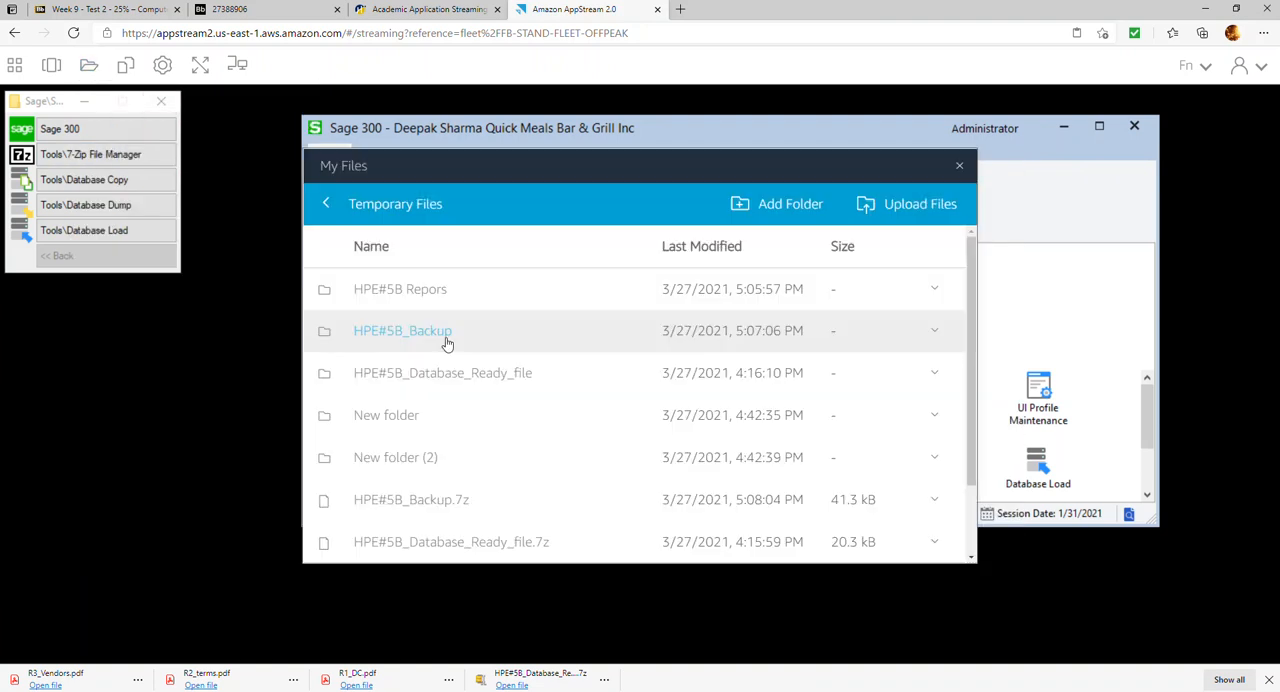
scroll(450, 495, down, 2)
scroll(446, 493, up, 1)
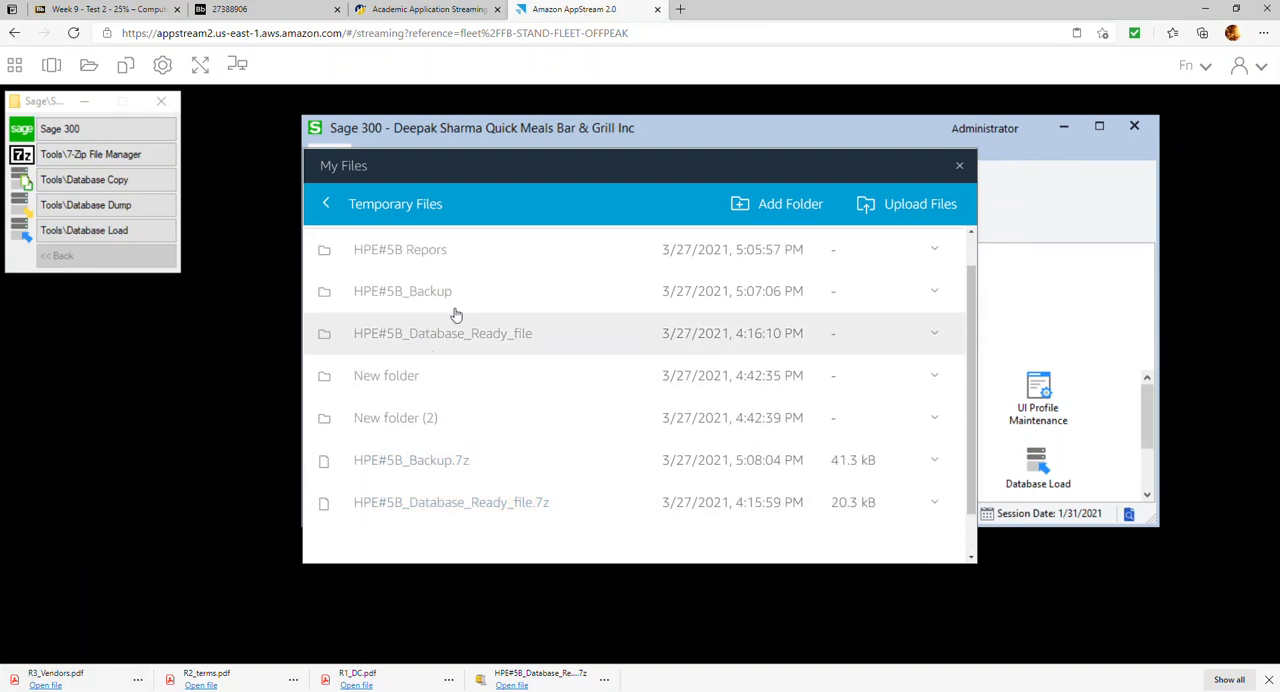
click(425, 251)
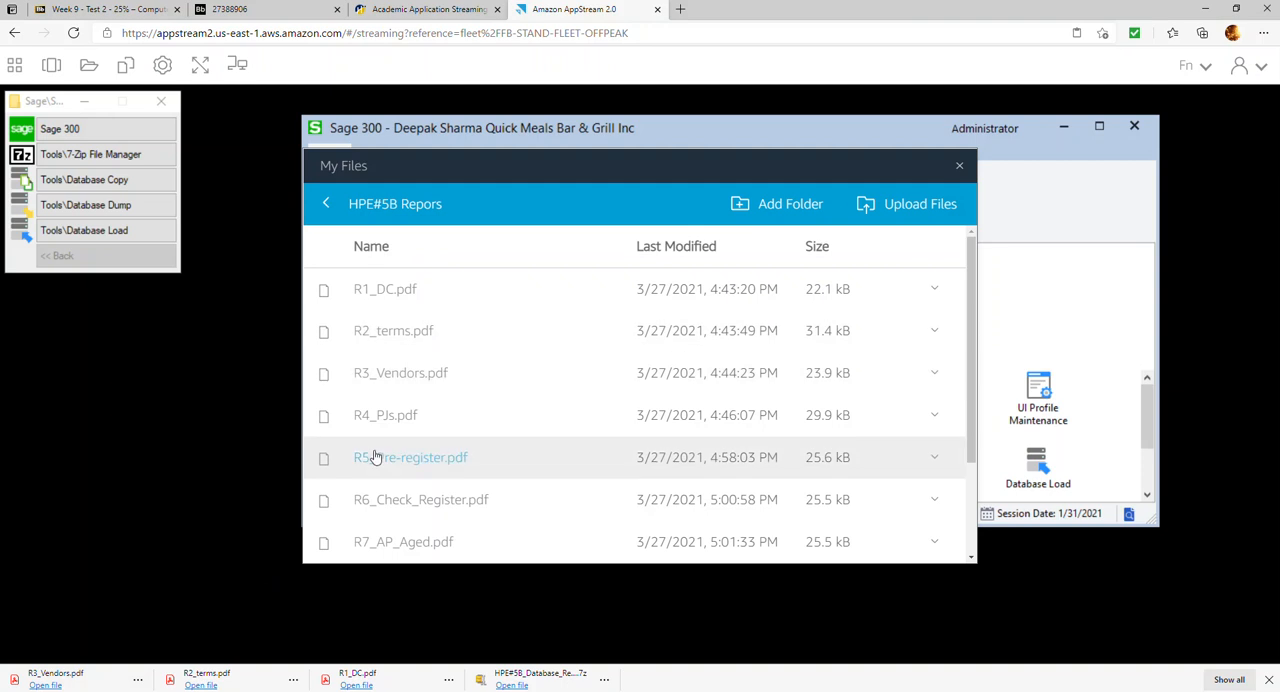
click(383, 421)
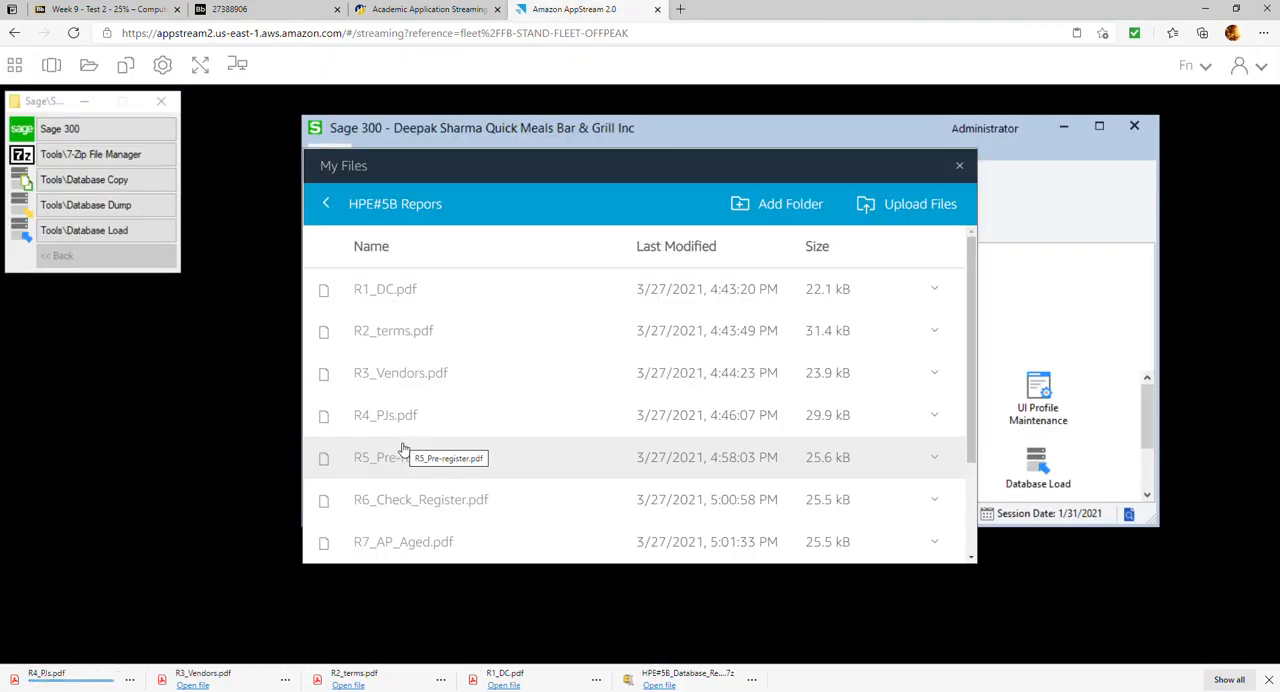
click(400, 458)
click(391, 500)
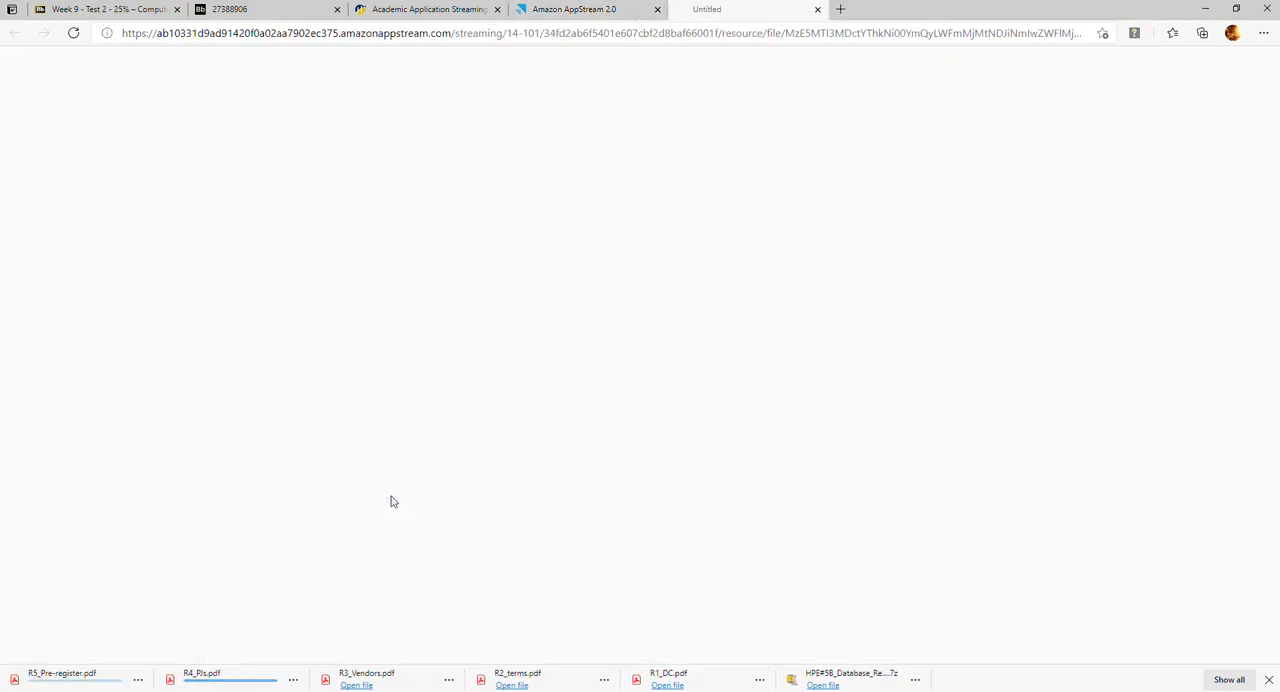
scroll(398, 537, down, 2)
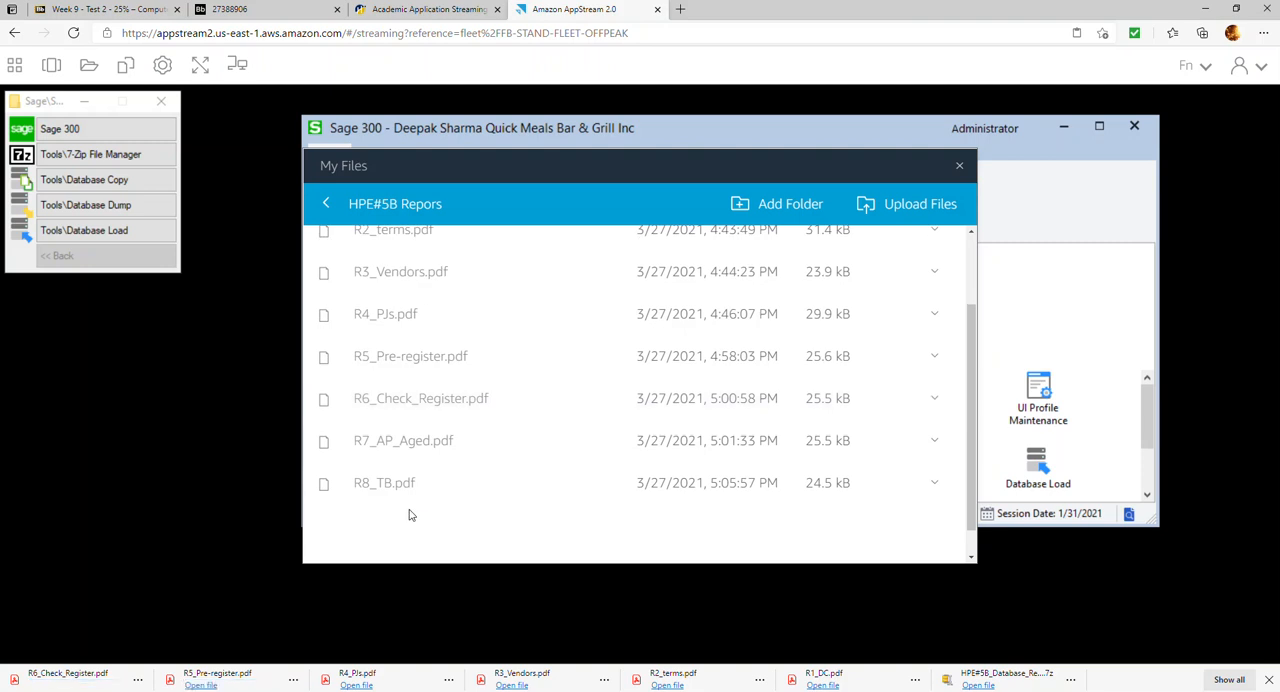
click(396, 453)
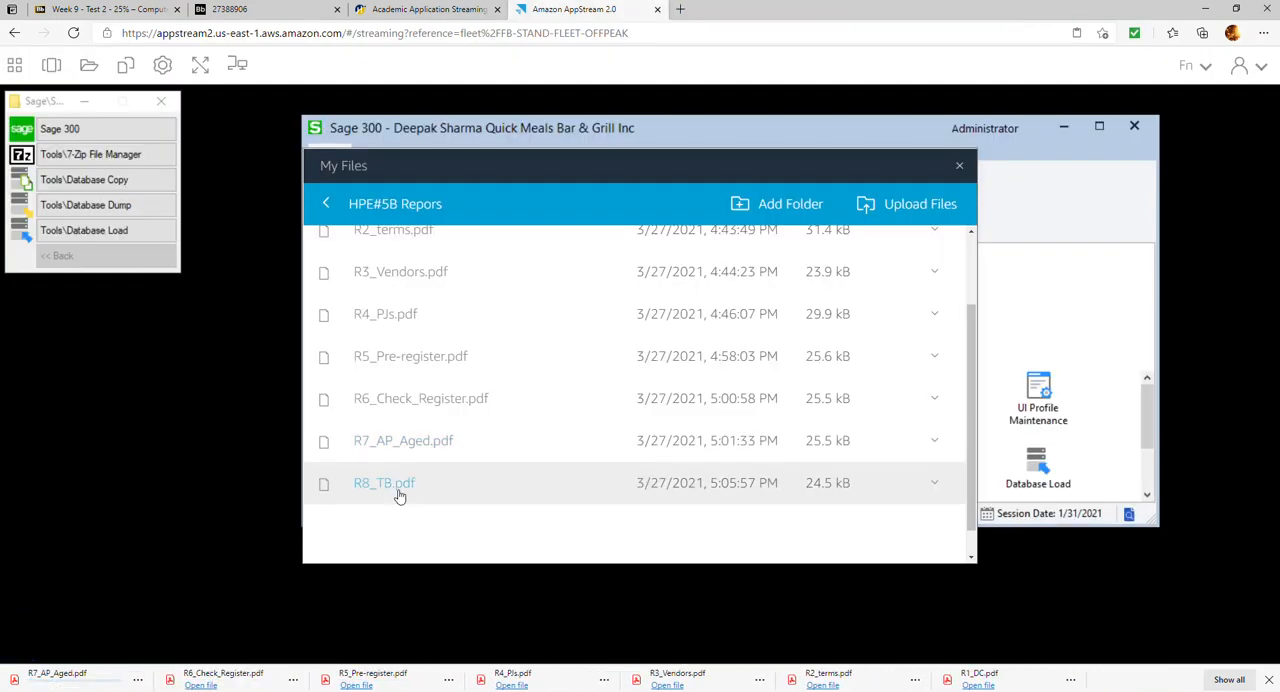
click(396, 492)
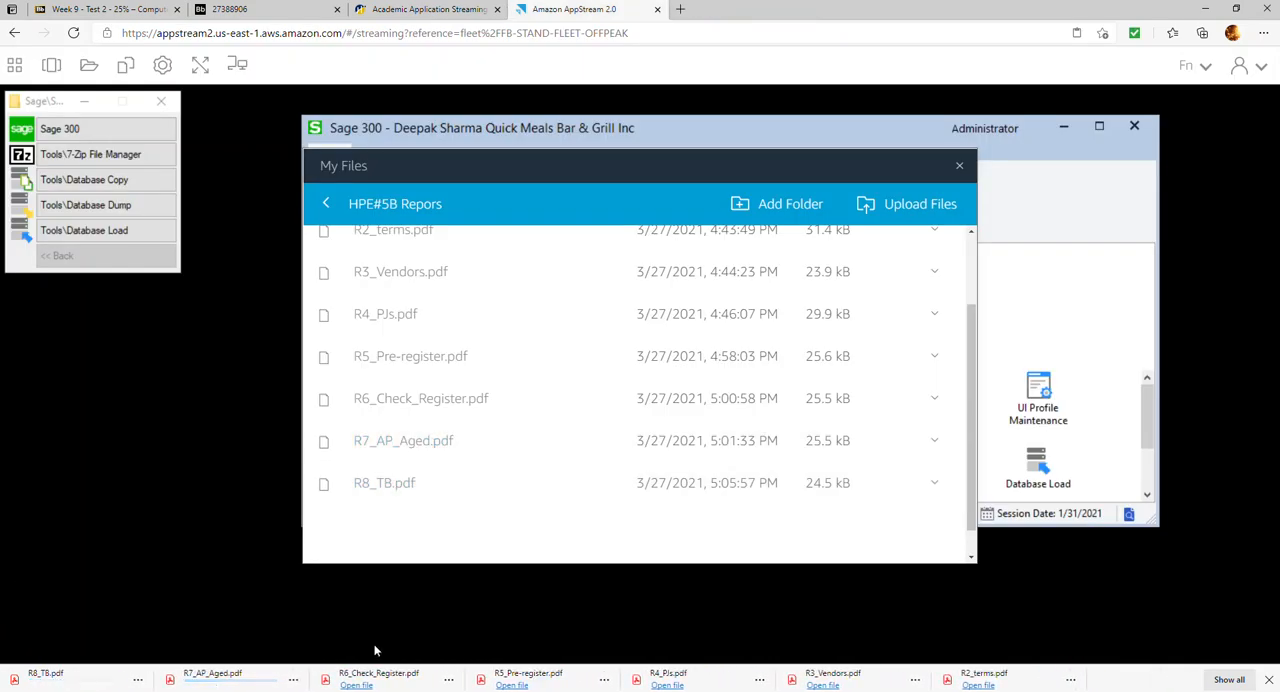
Return to the Temporary Files folder and download the HPE#5B_Backup.7z archive
scroll(436, 336, up, 2)
scroll(436, 340, up, 2)
click(327, 204)
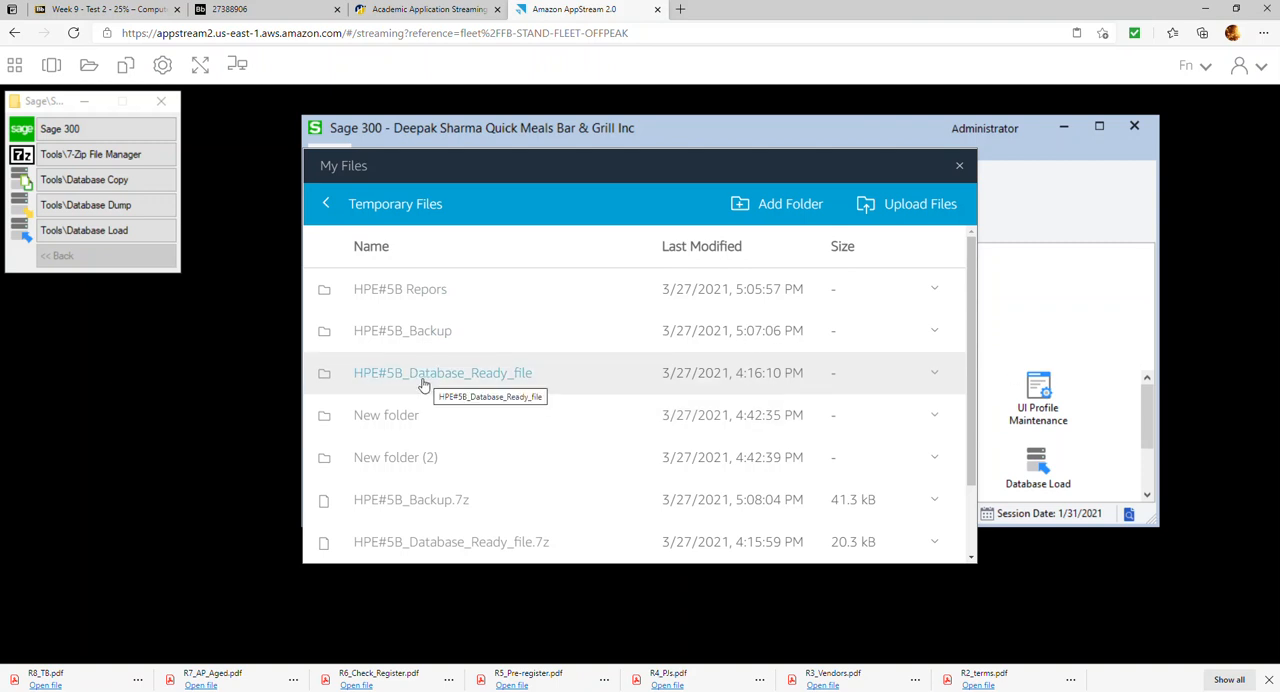
scroll(424, 383, down, 1)
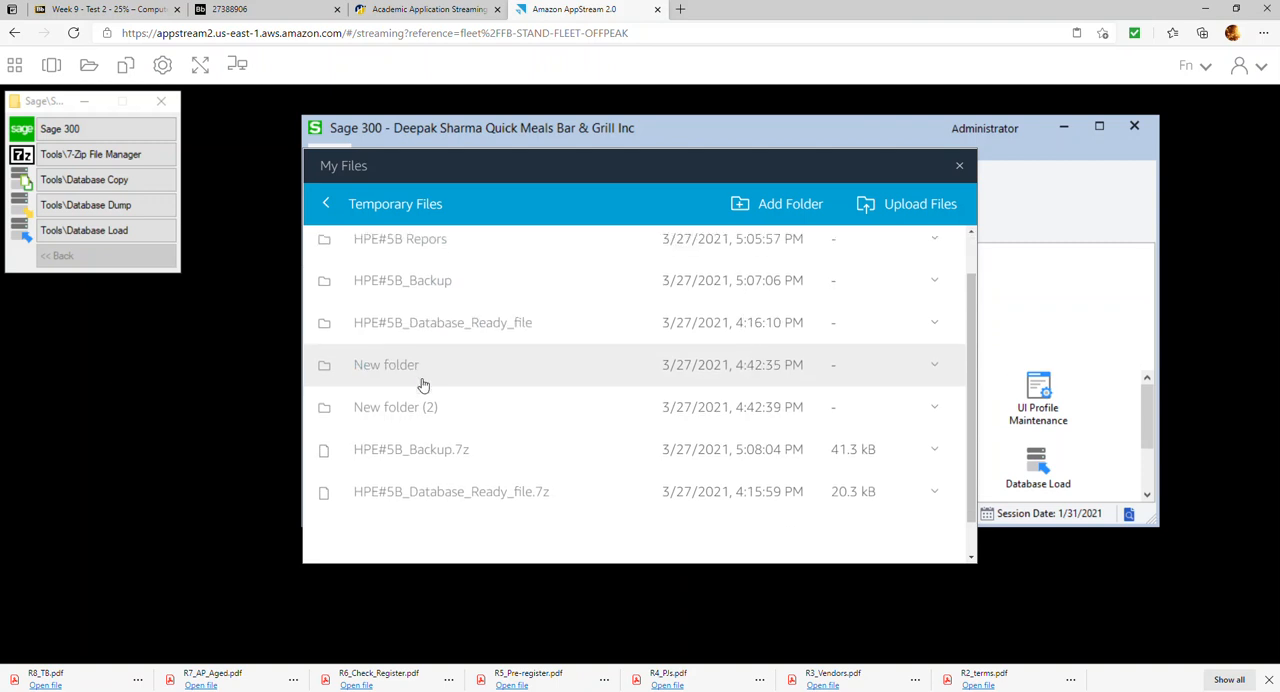
click(409, 459)
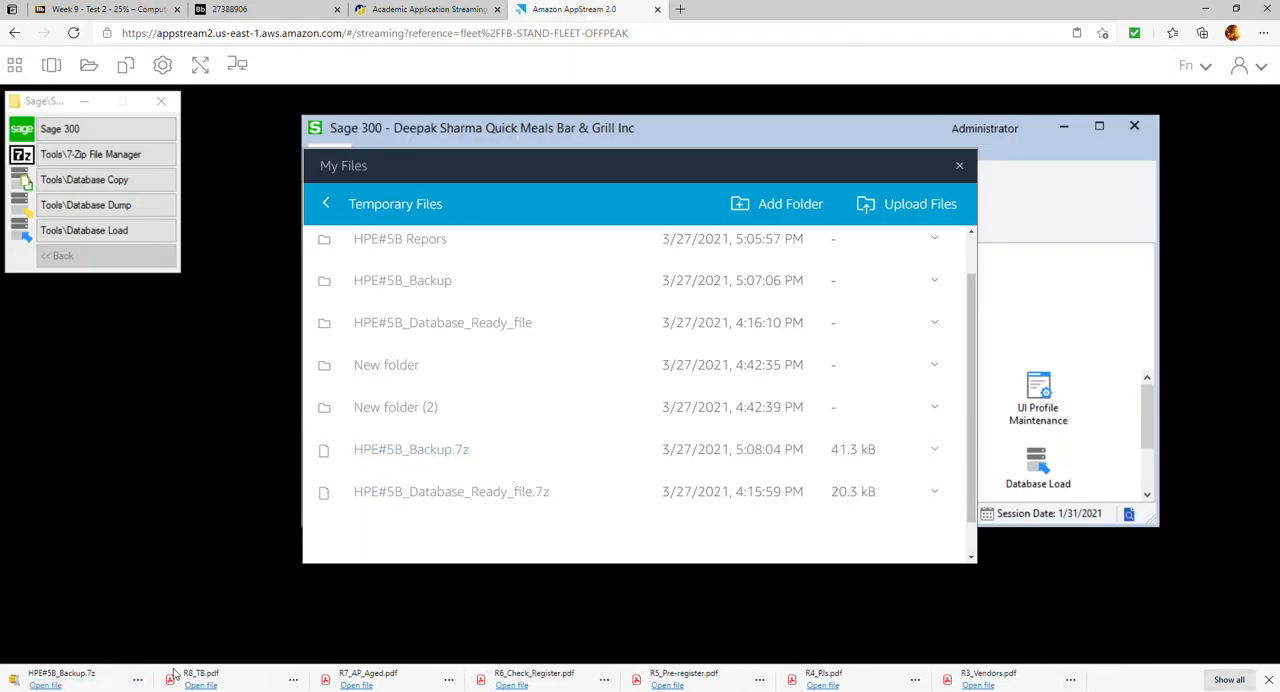
Show the downloads in File Explorer and copy the HPE#5B_Backup archive together with the eight report PDFs, R1_DC through R8_TB
click(1070, 680)
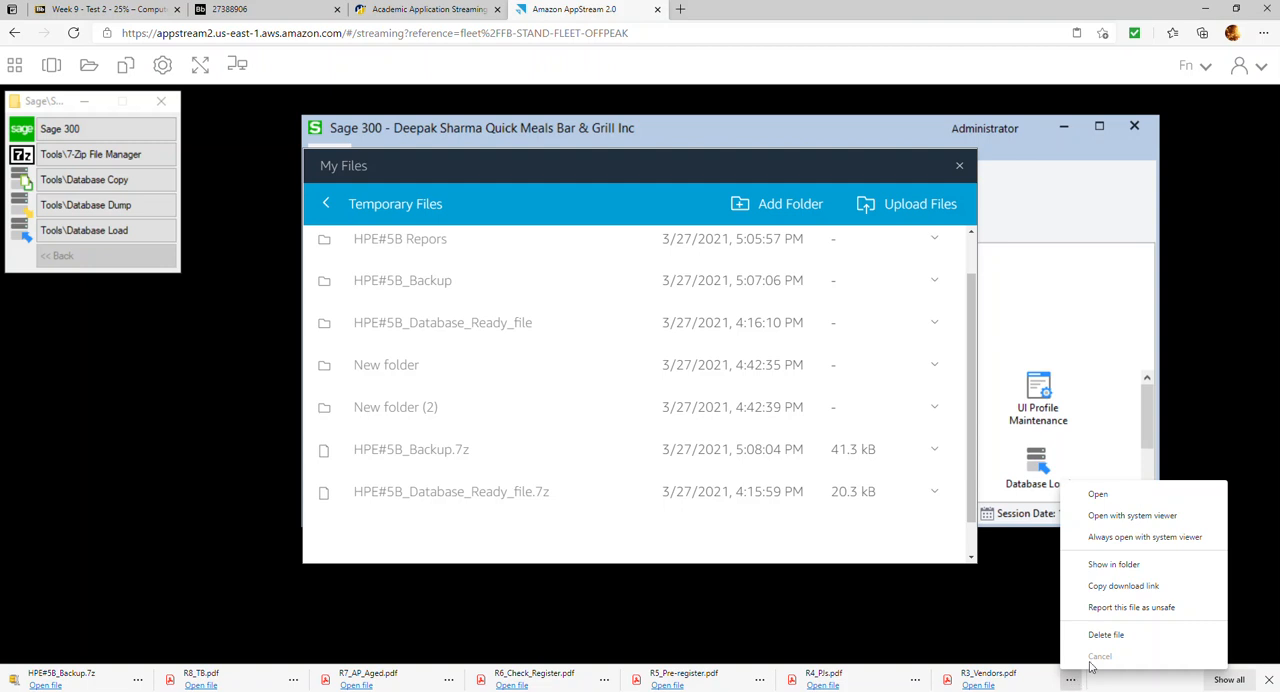
click(1112, 564)
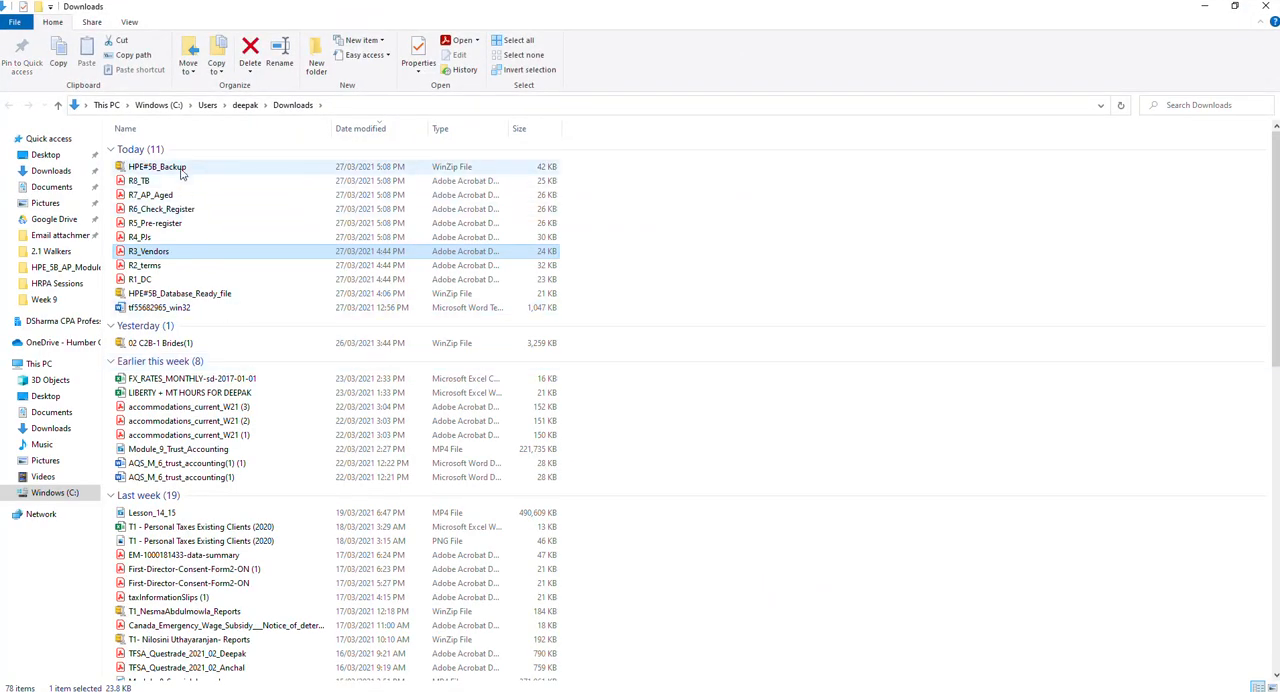
click(181, 171)
key(shift+Down)
key(shift+Down)
key(shift+Down)
key(shift+Down)
key(shift+Down)
key(shift+Down)
key(shift+Down)
key(shift+Down)
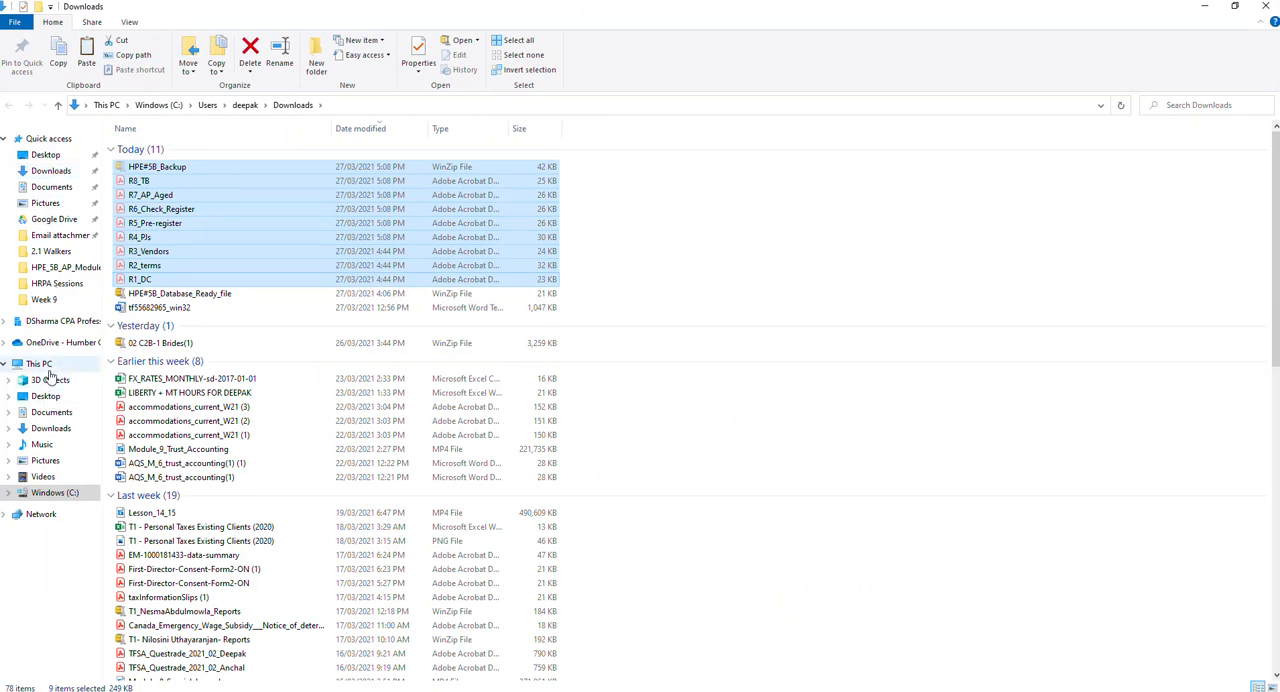
Create a folder named HPE#5B on the Windows (C:) drive and paste the copied archive and reports into it
click(46, 364)
double_click(180, 250)
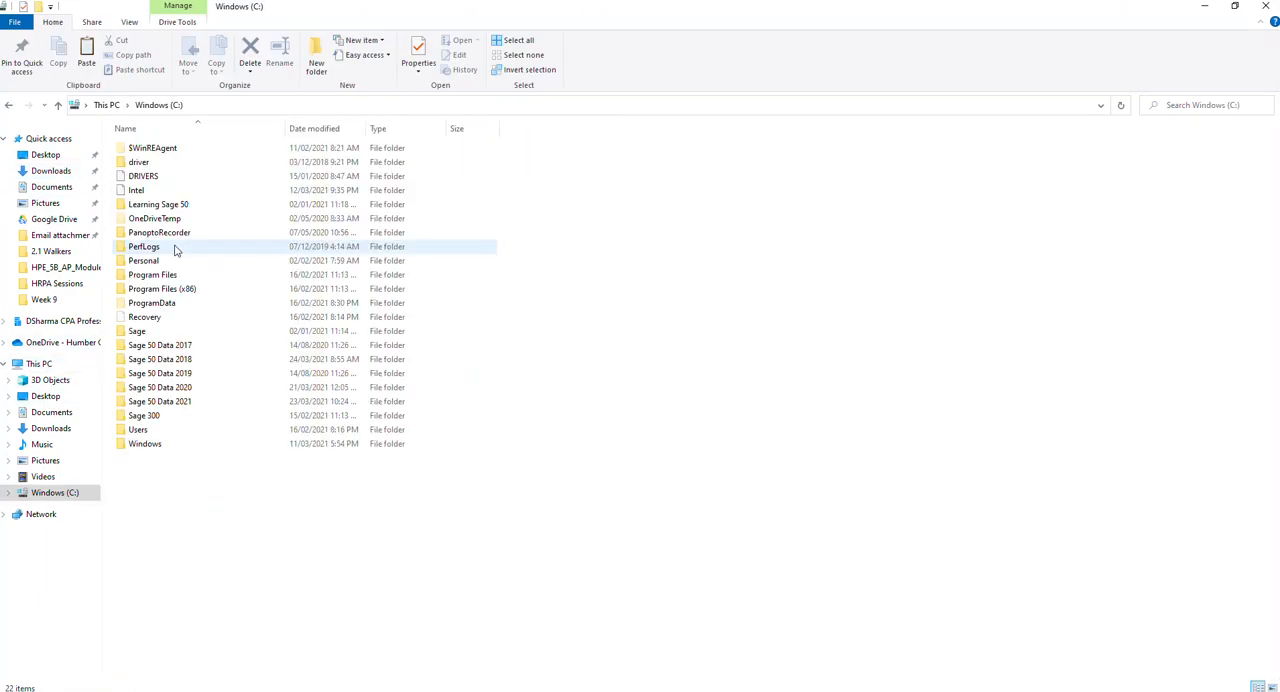
click(316, 60)
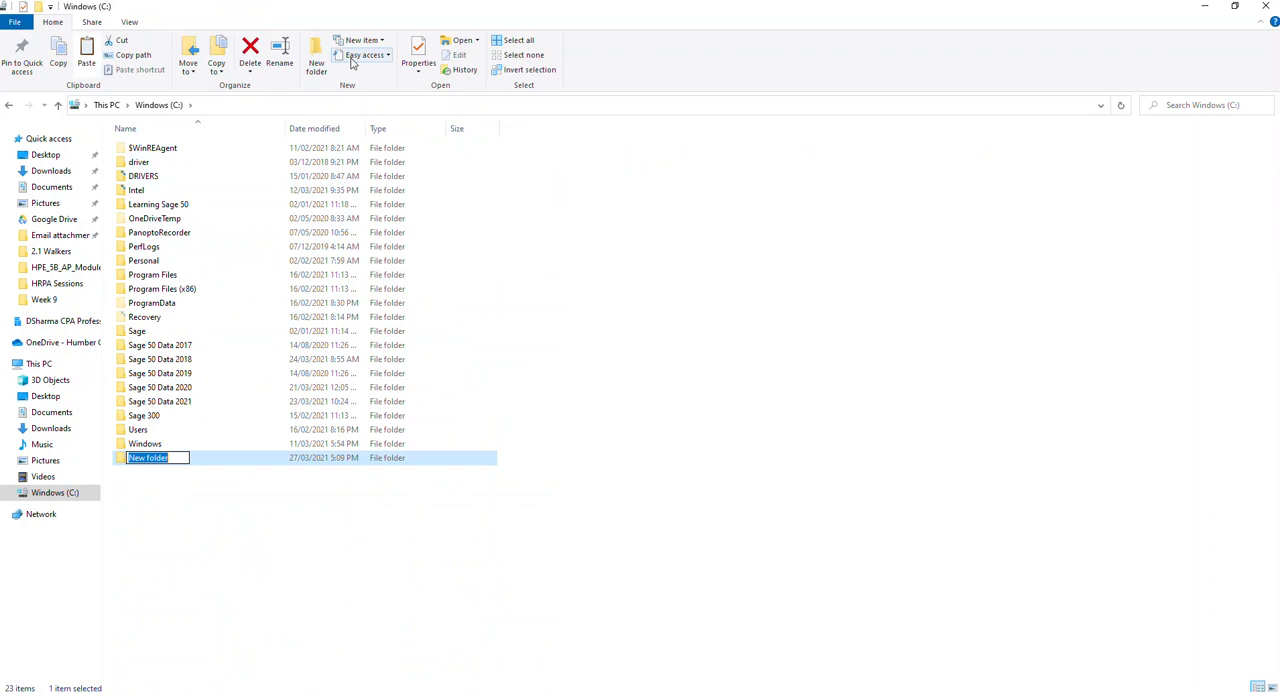
text(HPE#5B)
key(Return)
key(Return)
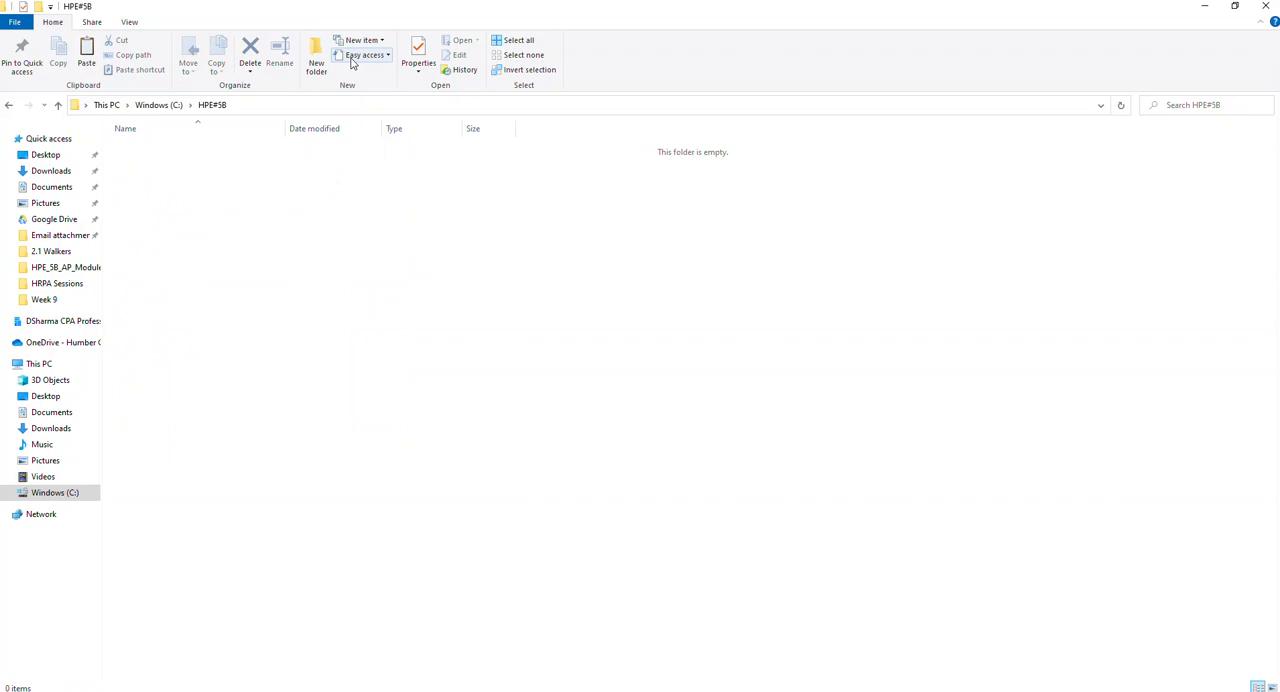
key(ctrl+v)
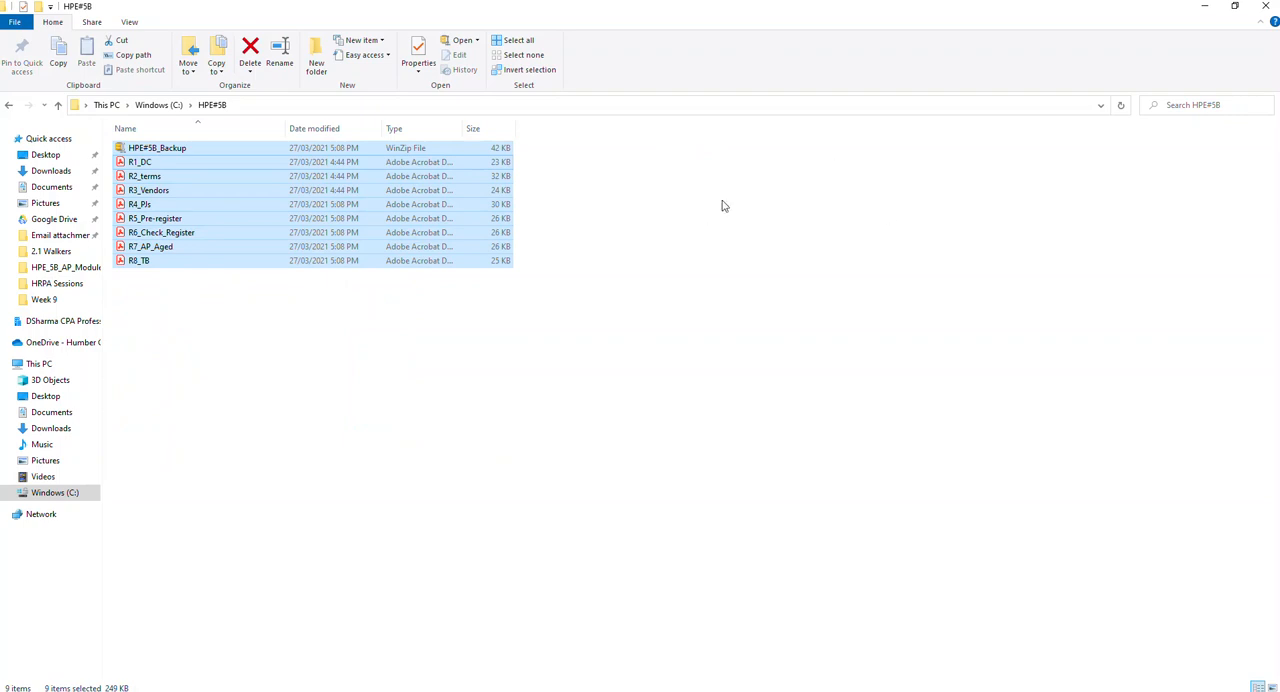
click(1266, 6)
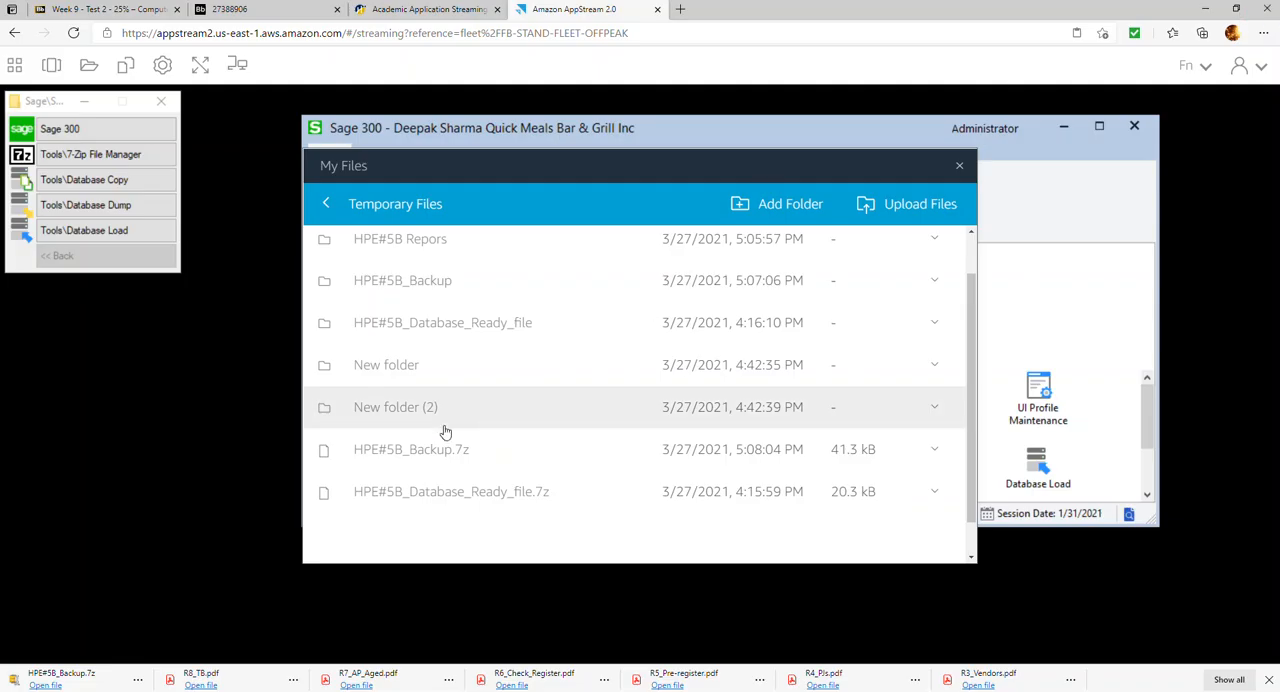
Close the My Files window and exit Sage 300
click(960, 167)
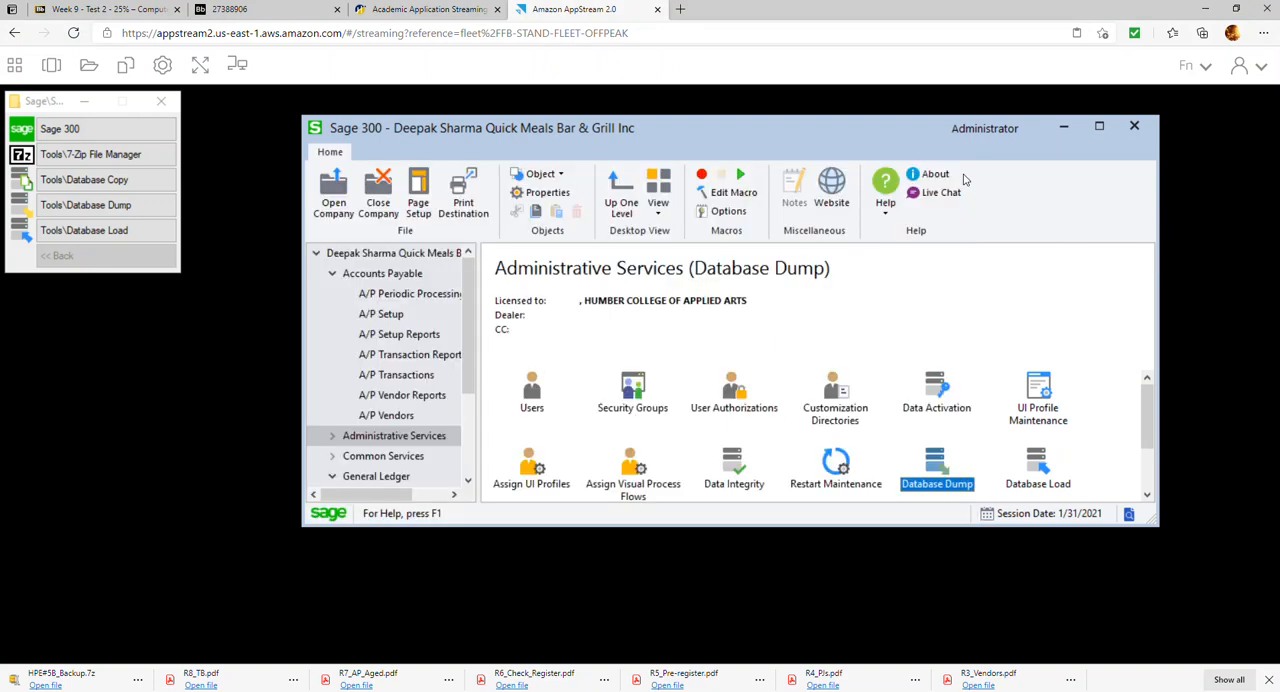
click(1138, 130)
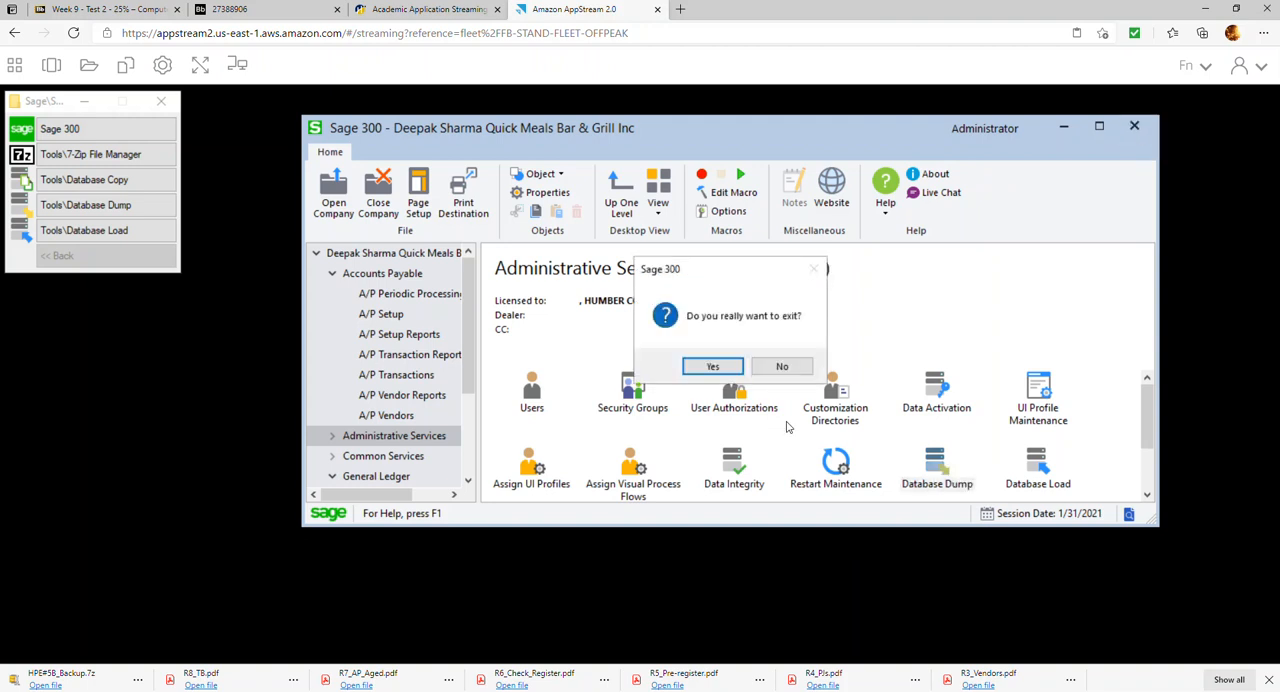
click(714, 367)
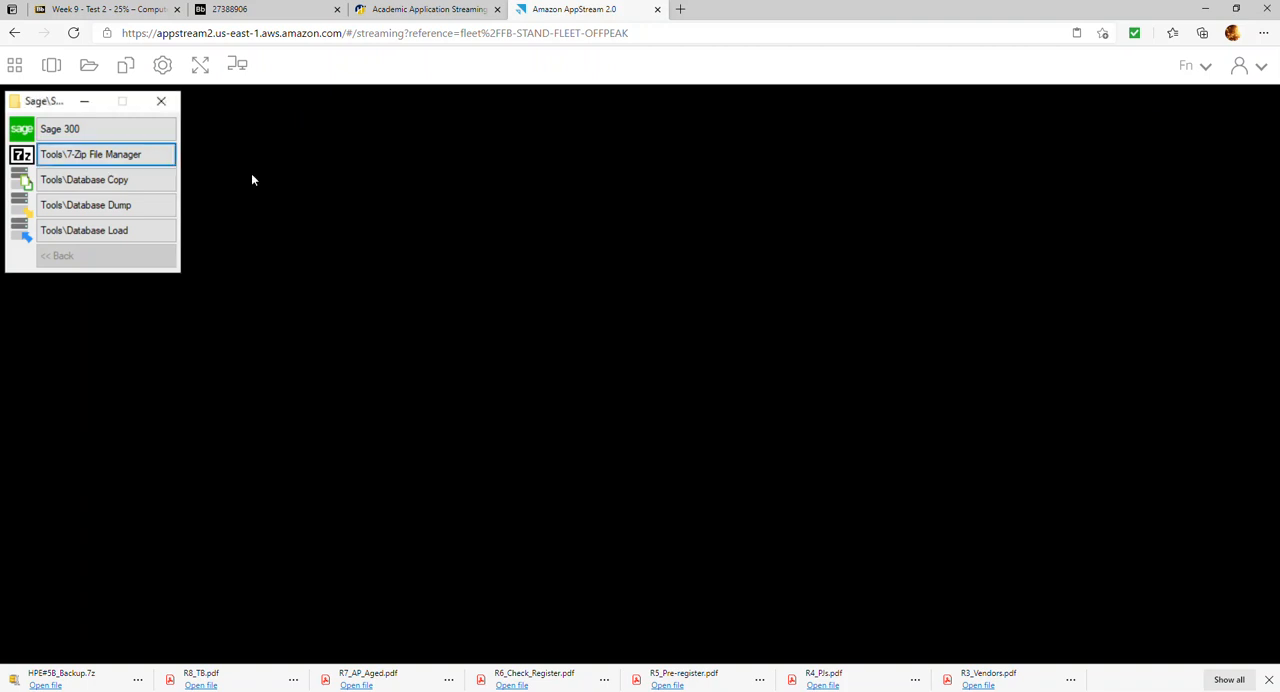
End the AppStream streaming session and close its browser tab
click(1248, 66)
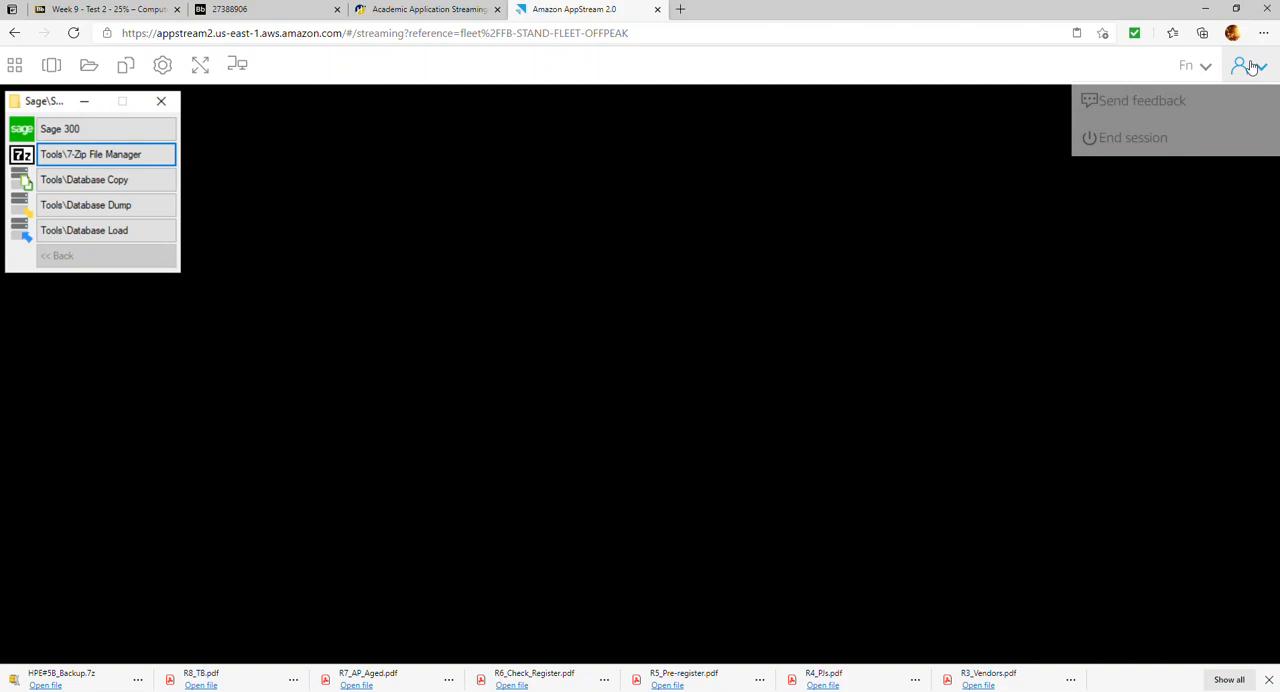
click(1157, 141)
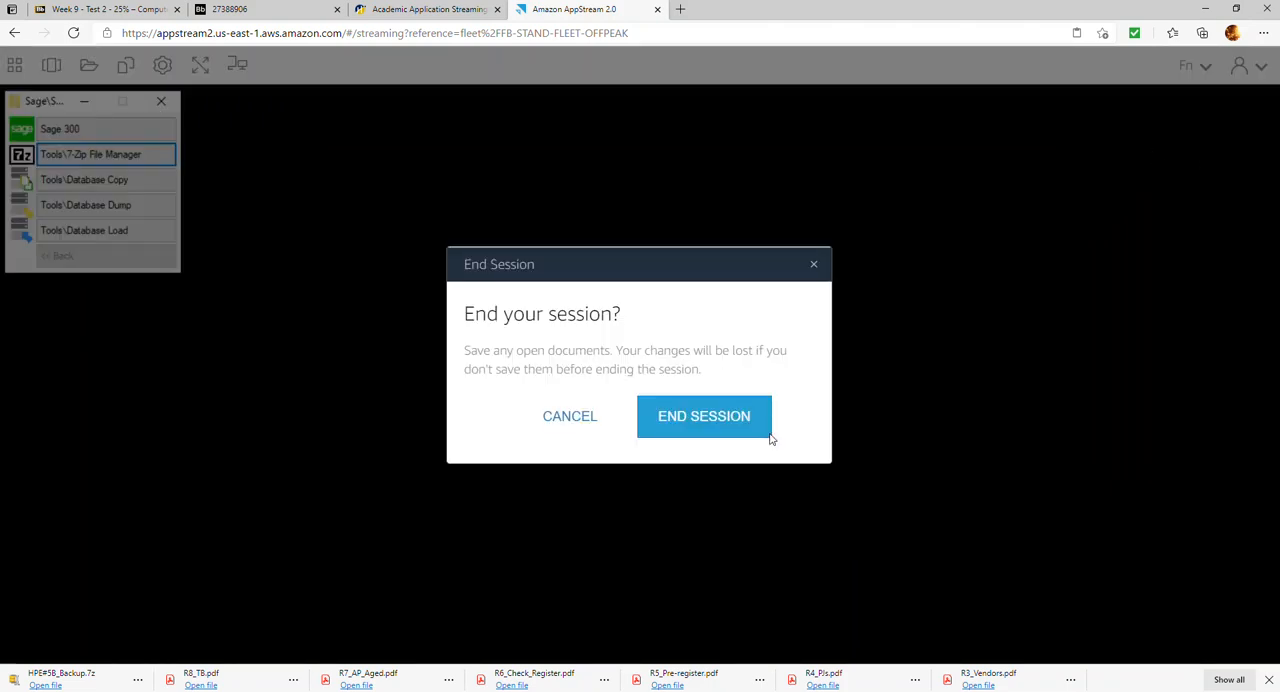
click(714, 421)
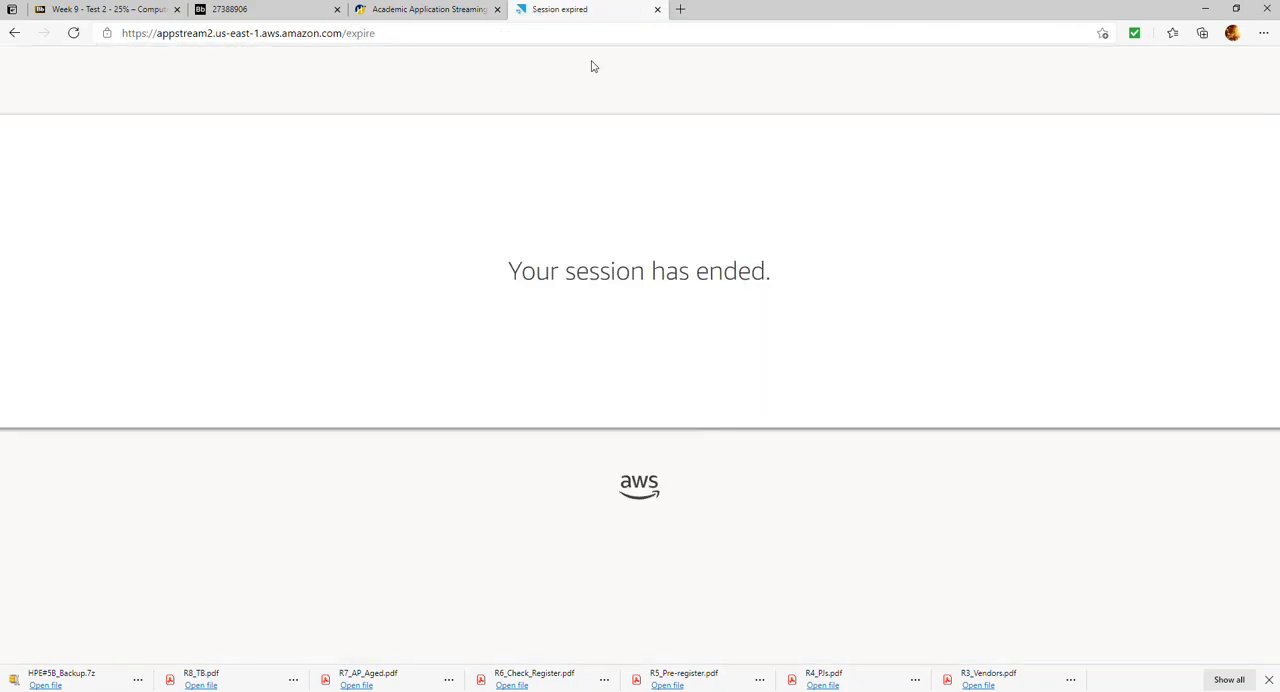
click(657, 9)
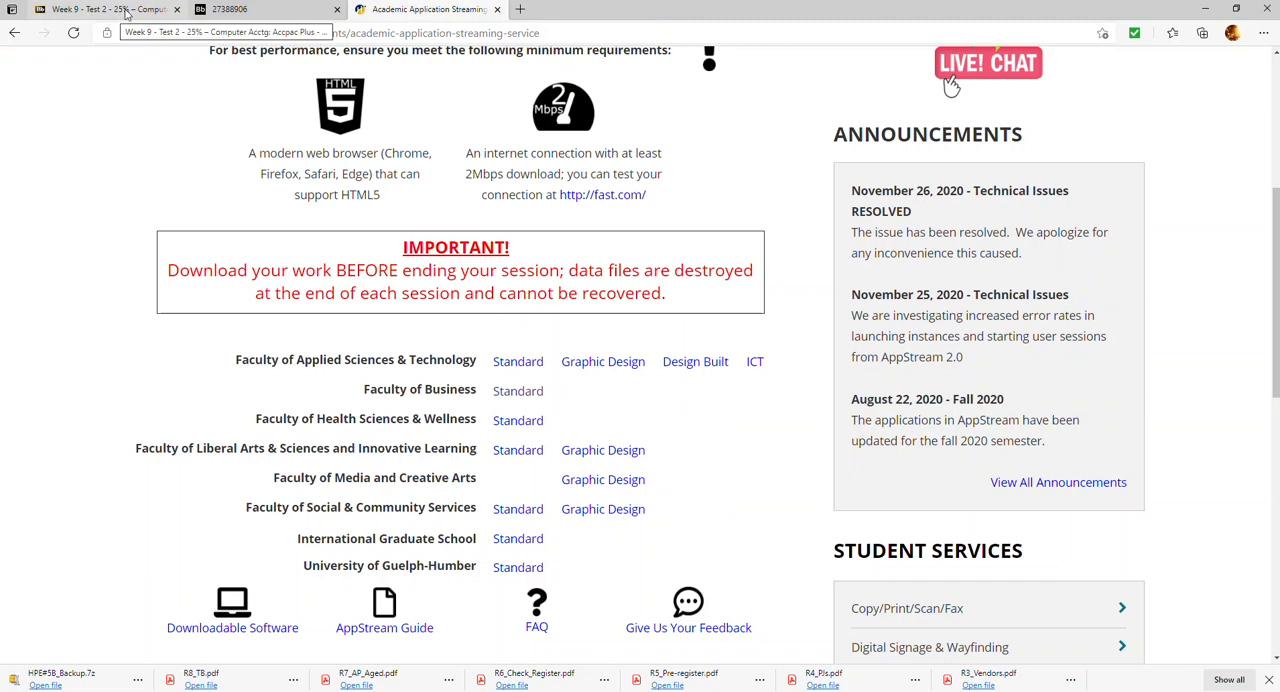